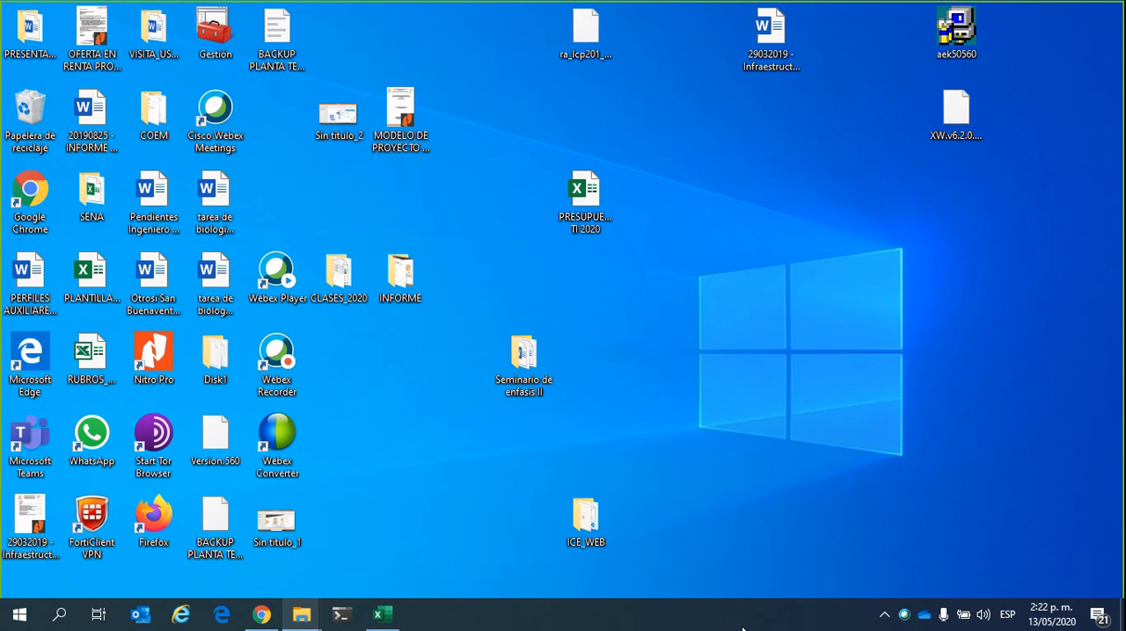
Switch to Excel with the blank Libro1 workbook in front
{"action": "left_click", "coordinate": [384, 620]}
{"action": "left_click", "coordinate": [1065, 30]}
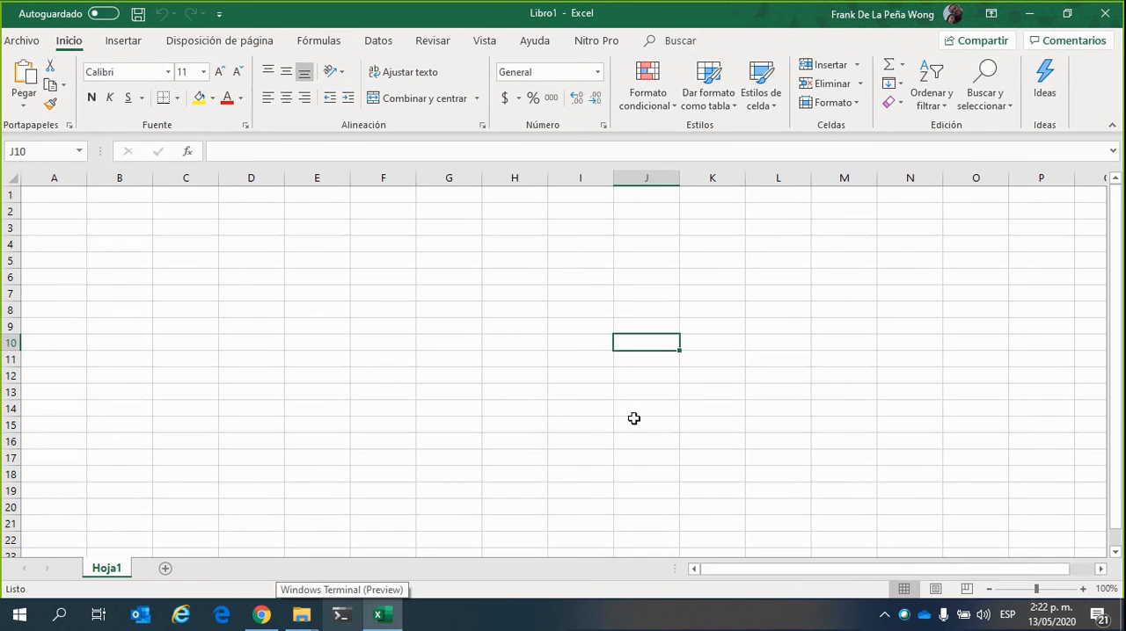
{"action": "left_click", "coordinate": [529, 313]}
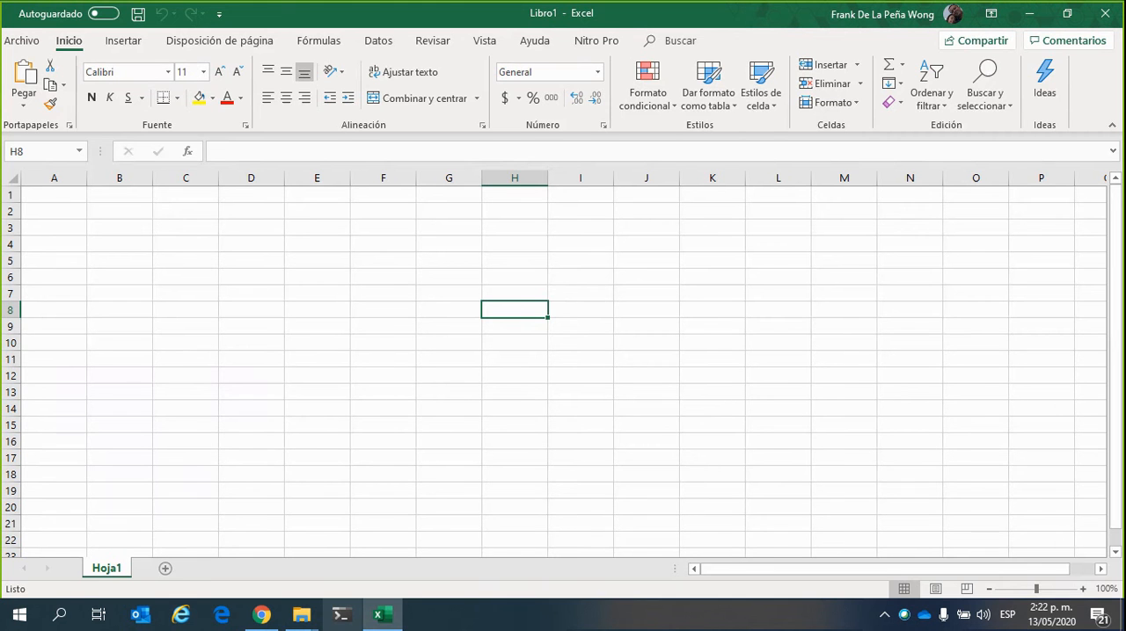
{"action": "left_click", "coordinate": [719, 22]}
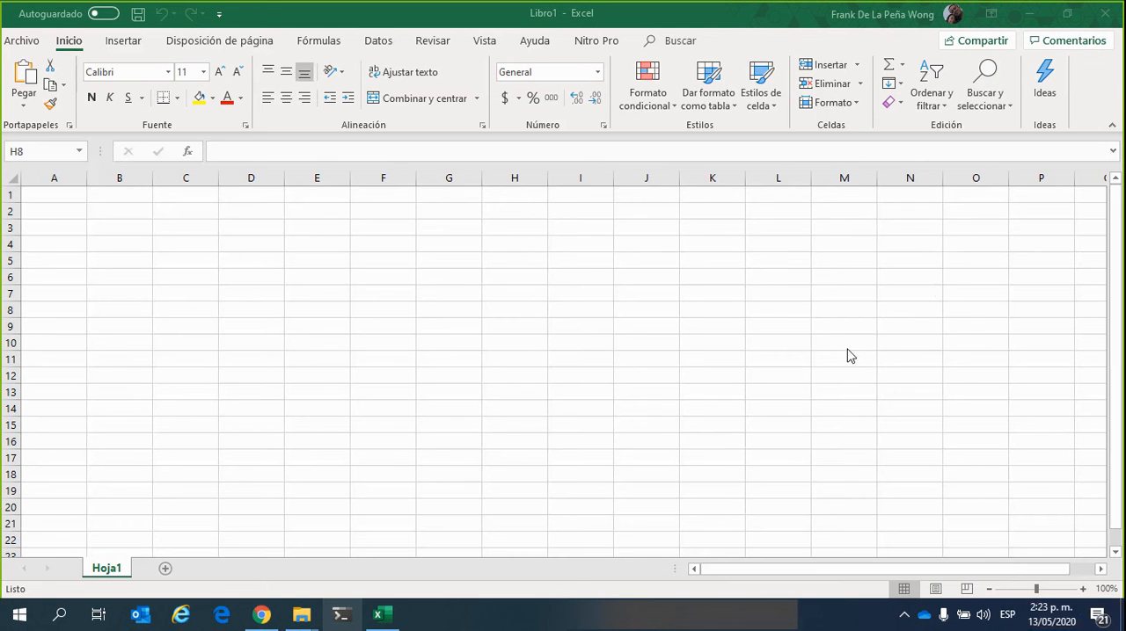
Enter a person's first name in cell C3
{"action": "left_click", "coordinate": [203, 230]}
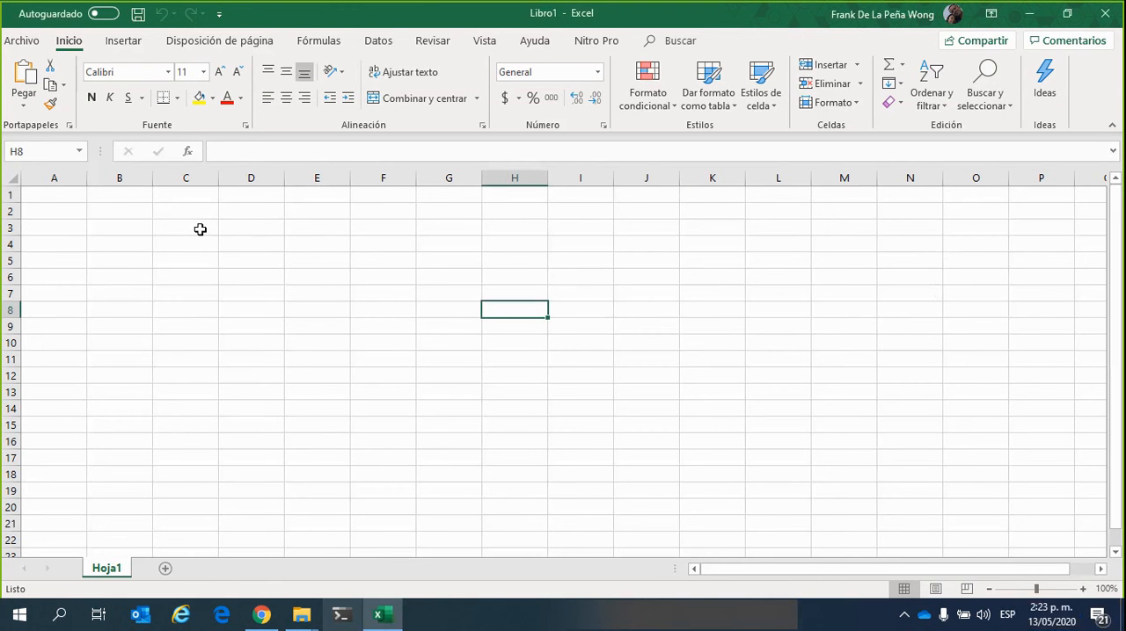
{"action": "left_click", "coordinate": [201, 229]}
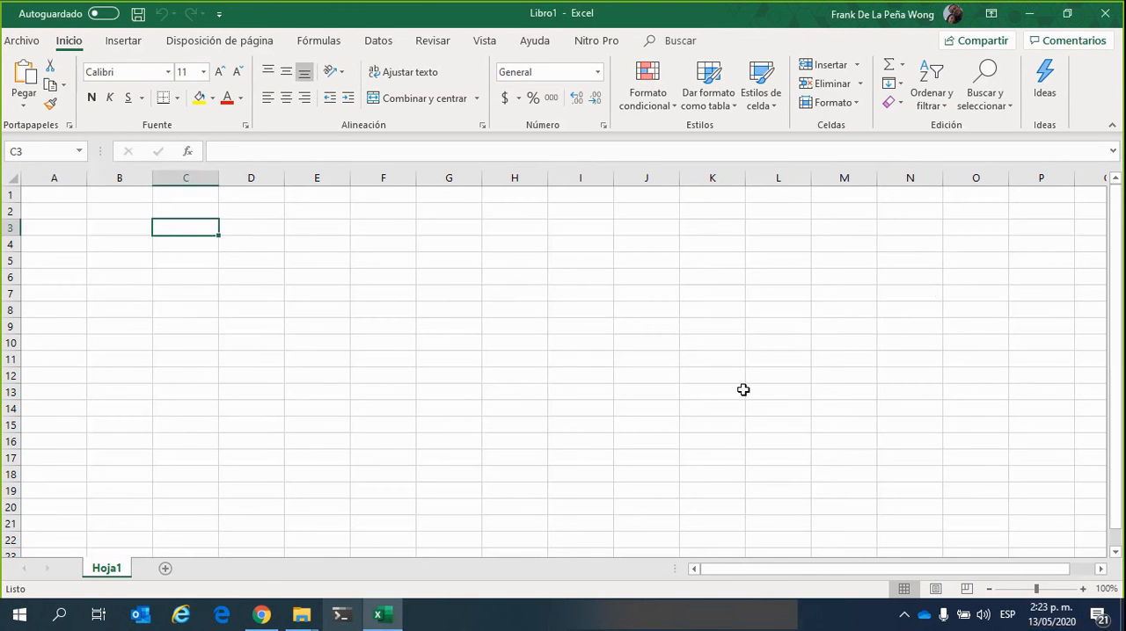
{"action": "type", "text": "Frank"}
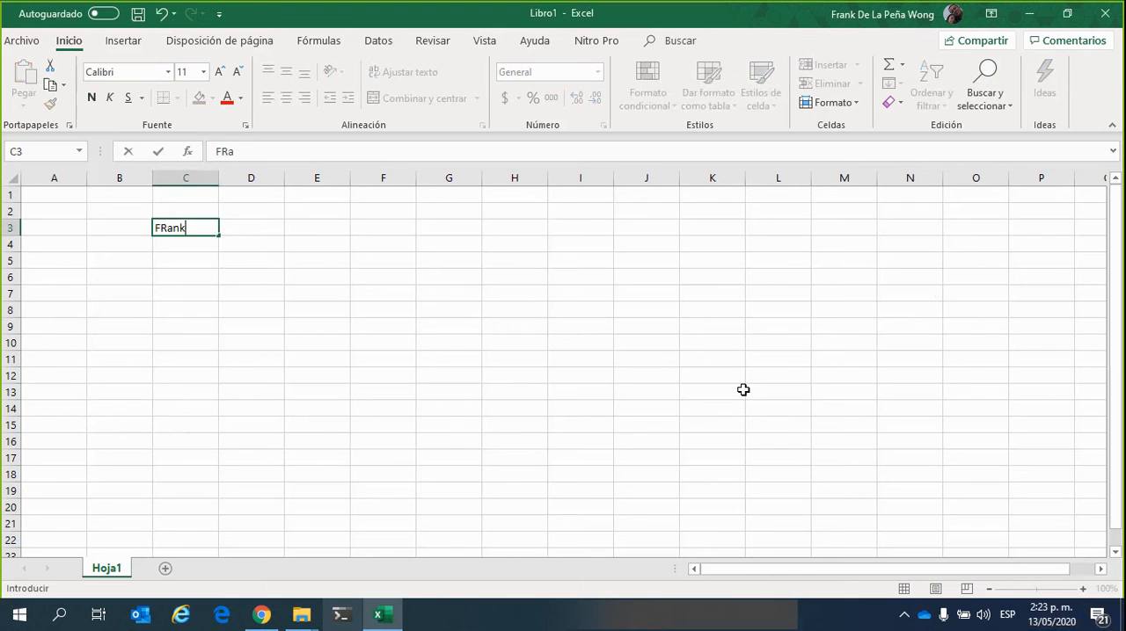
{"action": "key", "text": "Return"}
{"action": "key", "text": "Up"}
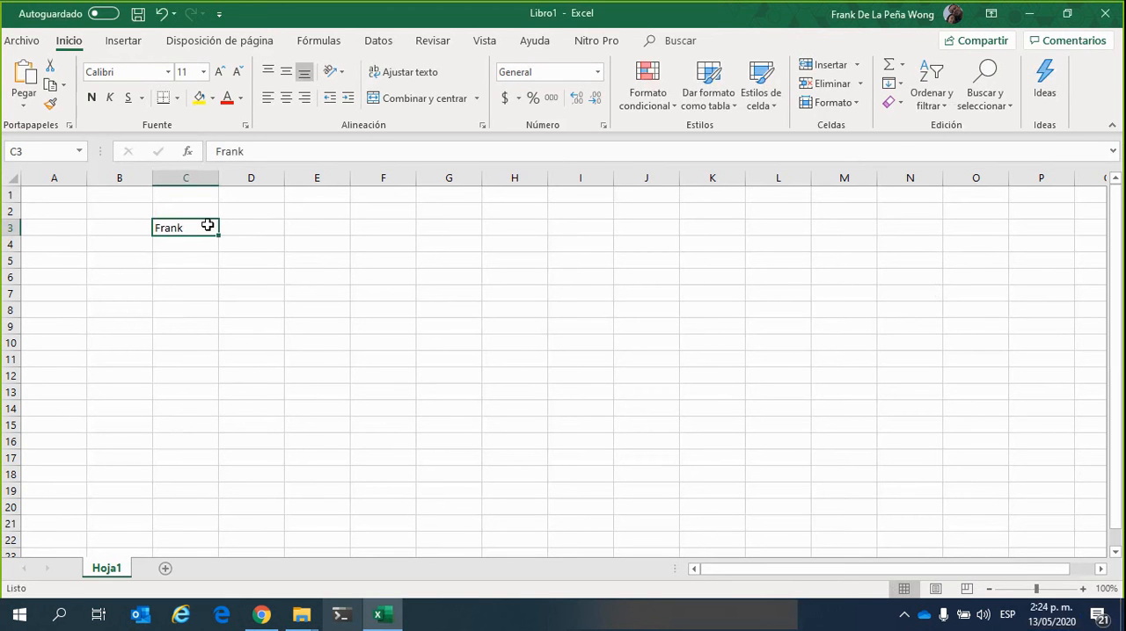
Set the name in cell C3 to the Angsana New font at size 22
{"action": "left_click", "coordinate": [214, 260]}
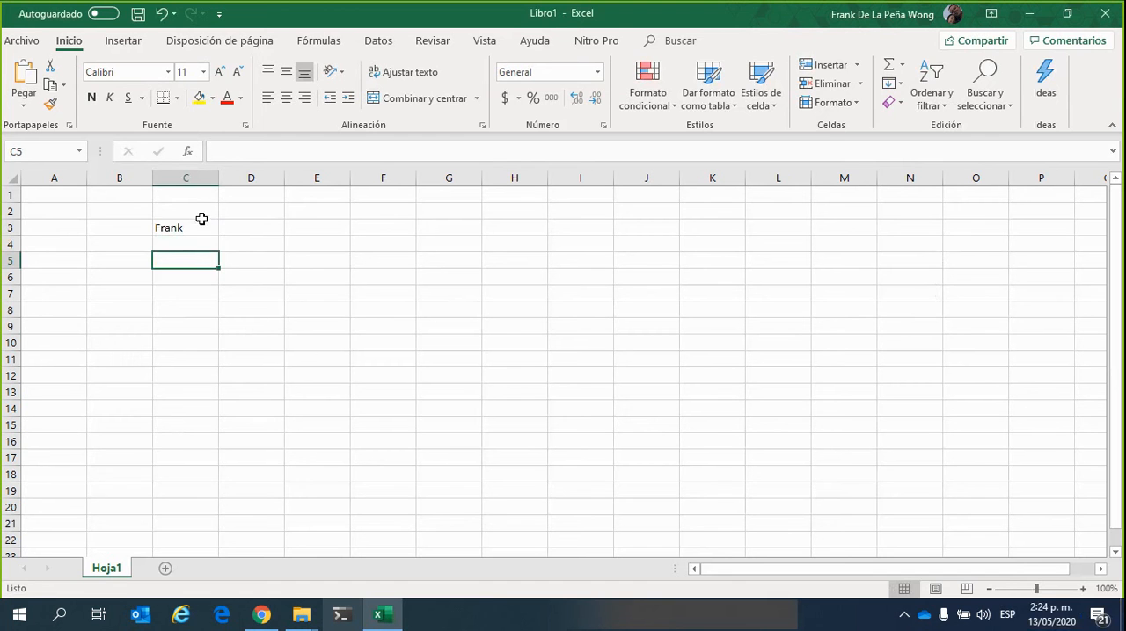
{"action": "left_click", "coordinate": [201, 220]}
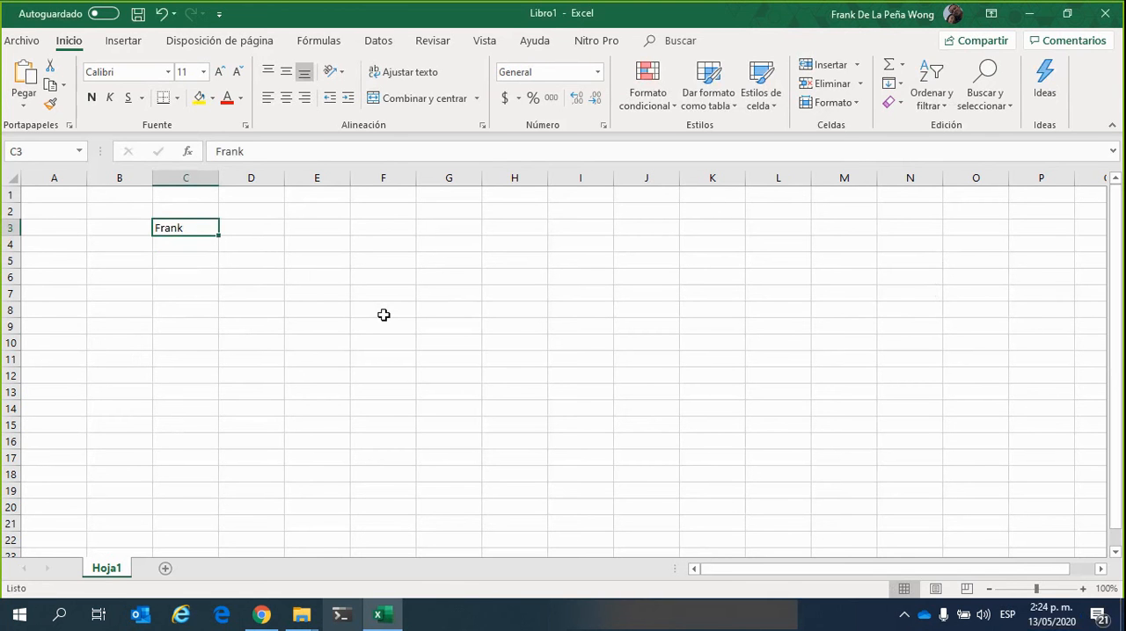
{"action": "left_click", "coordinate": [167, 74]}
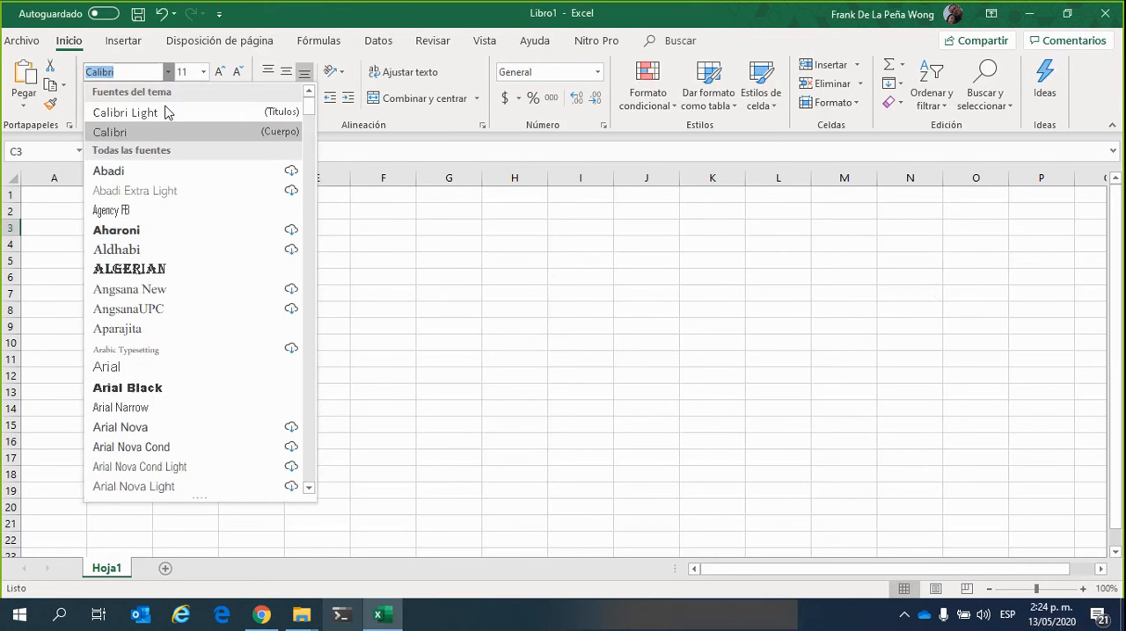
{"action": "left_click", "coordinate": [152, 289]}
{"action": "left_click", "coordinate": [203, 72]}
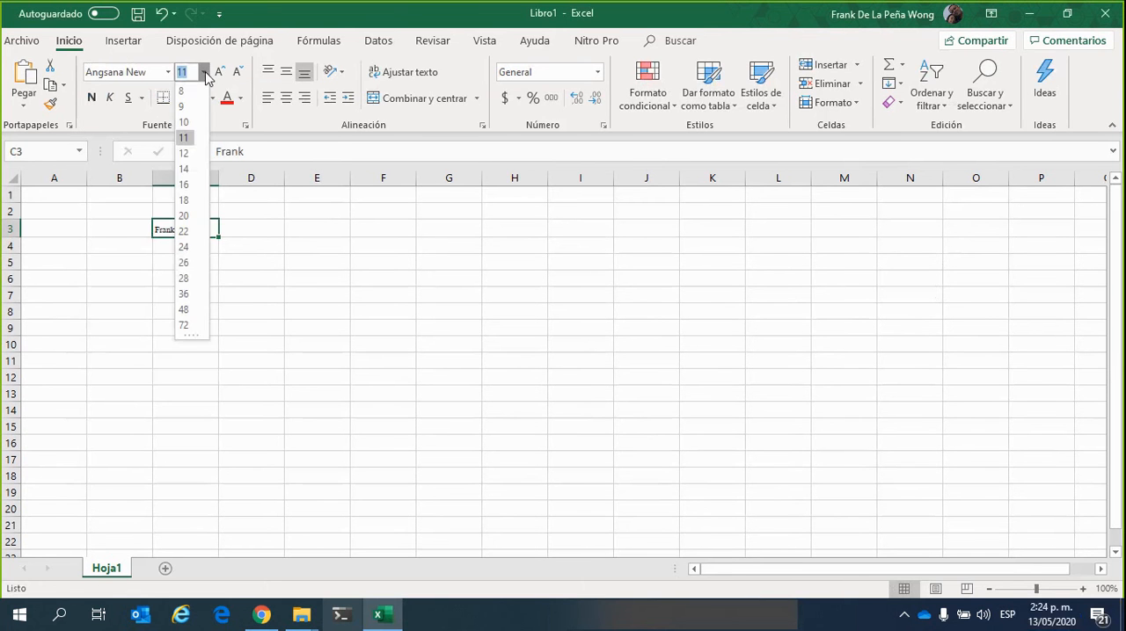
{"action": "left_click", "coordinate": [185, 233]}
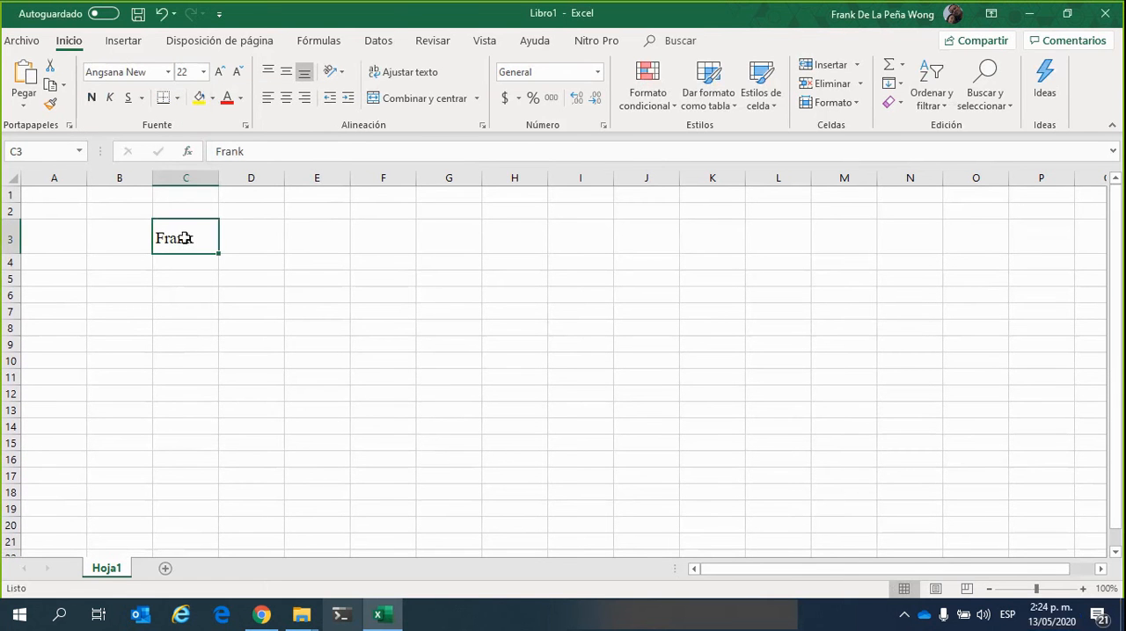
Make the name in cell C3 red, bold, italic and underlined
{"action": "left_click", "coordinate": [227, 99]}
{"action": "left_click", "coordinate": [91, 99]}
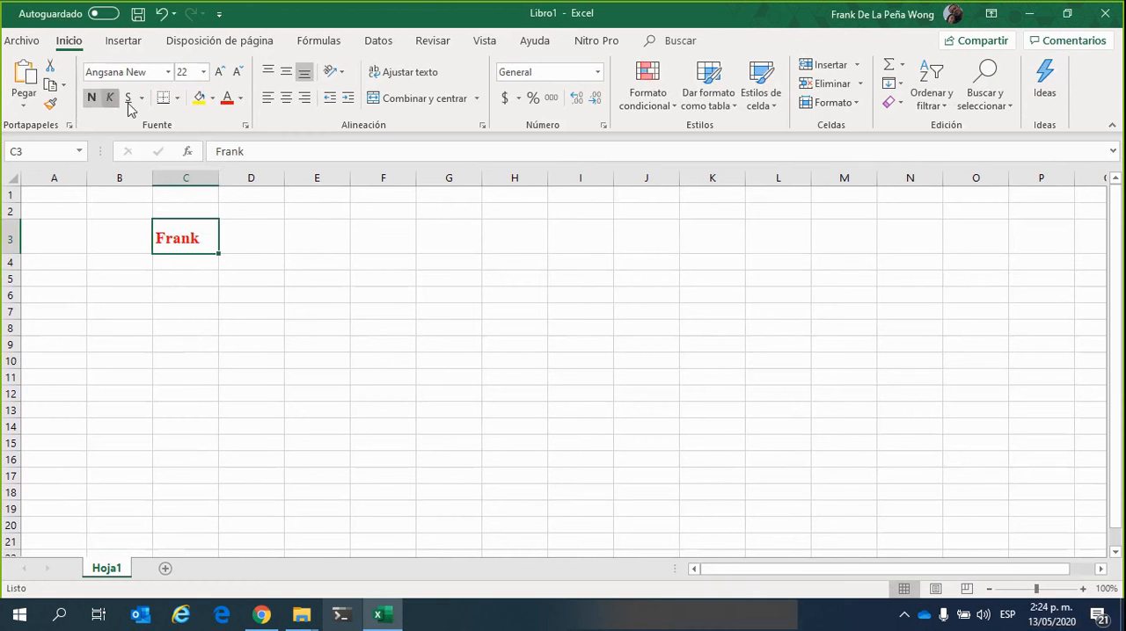
{"action": "left_click", "coordinate": [110, 97]}
{"action": "left_click", "coordinate": [129, 100]}
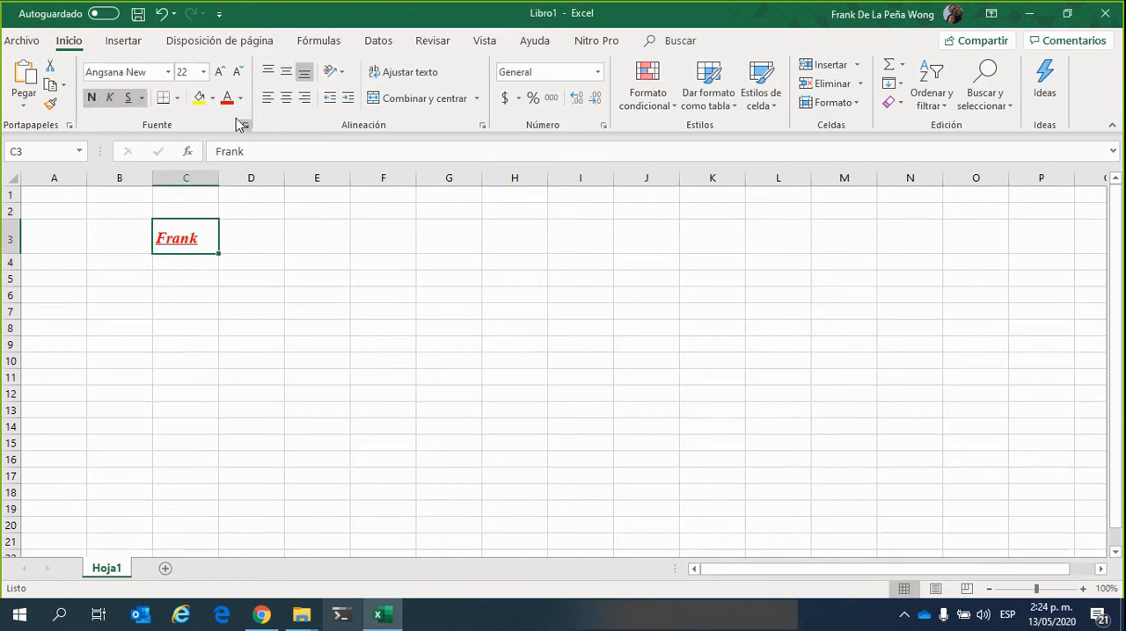
Fill cell C3 with yellow and centre its content vertically and horizontally
{"action": "left_click", "coordinate": [199, 99]}
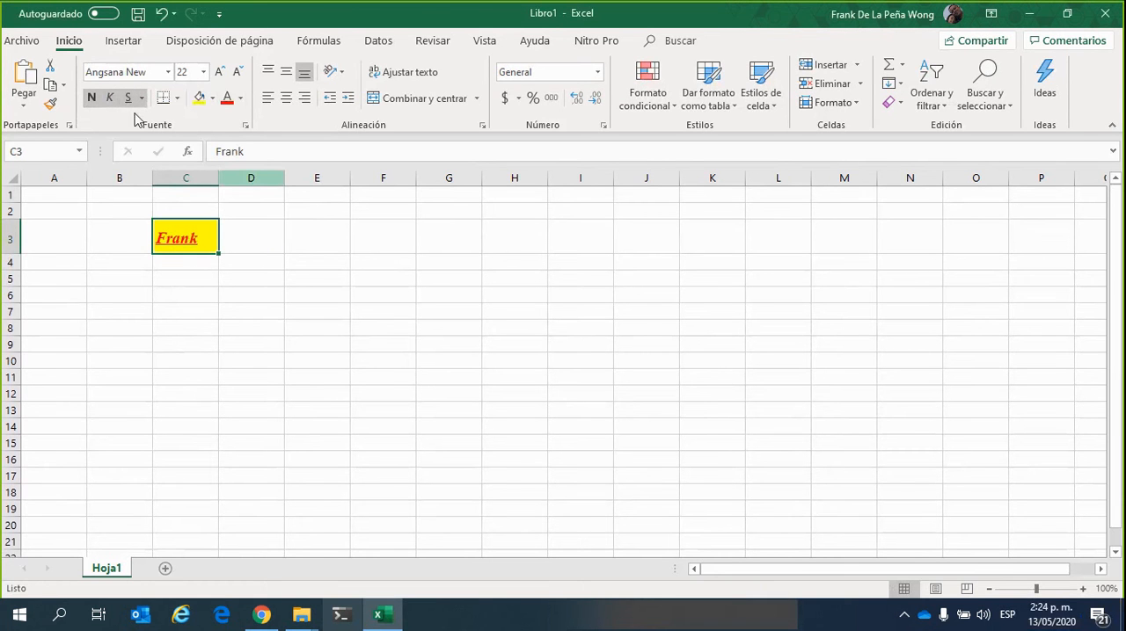
{"action": "left_click", "coordinate": [286, 71]}
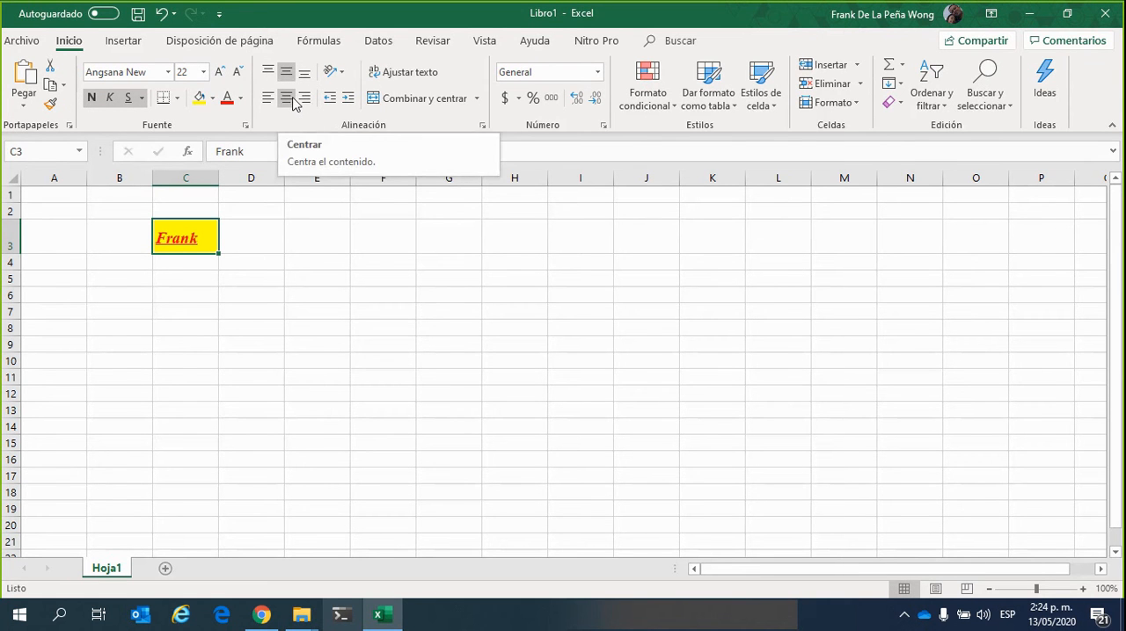
{"action": "left_click", "coordinate": [294, 103]}
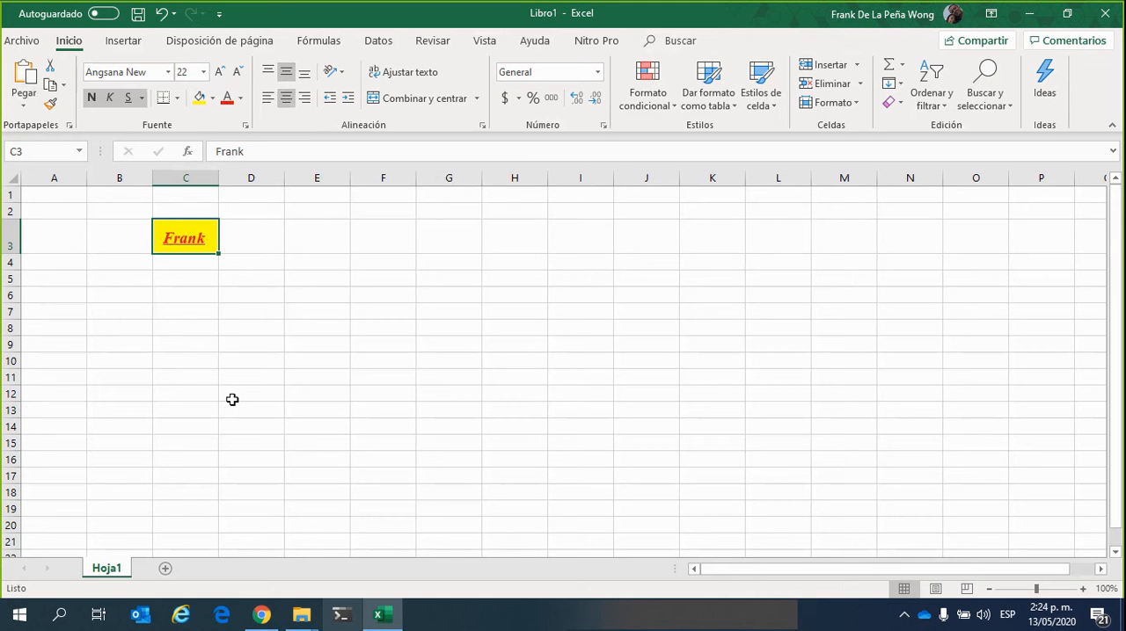
{"action": "left_click", "coordinate": [272, 276]}
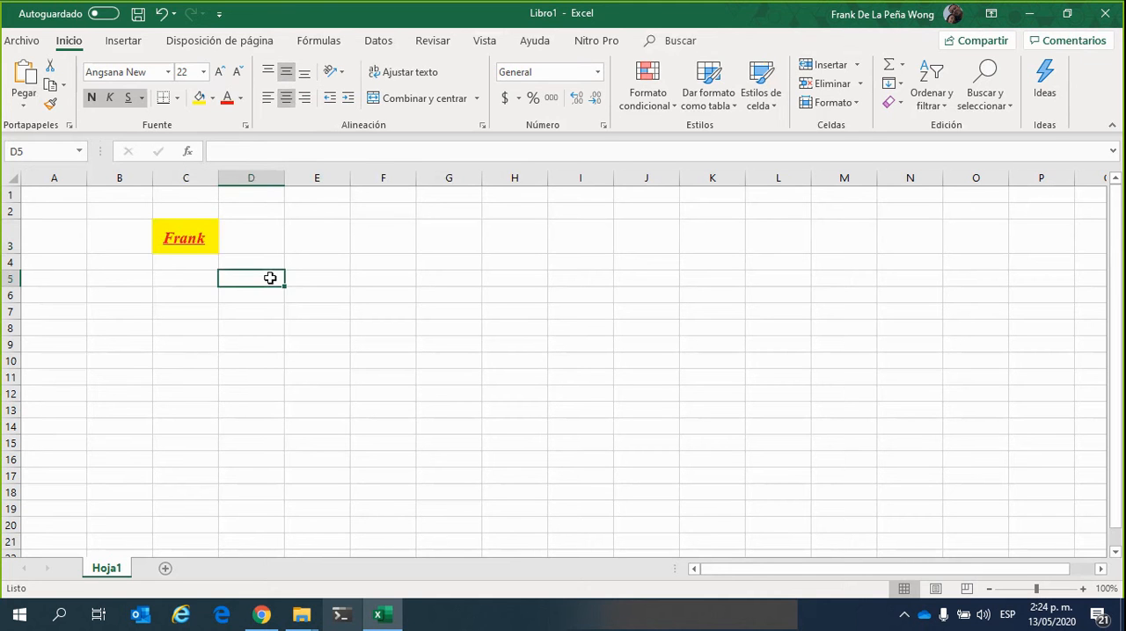
{"action": "left_click", "coordinate": [264, 243]}
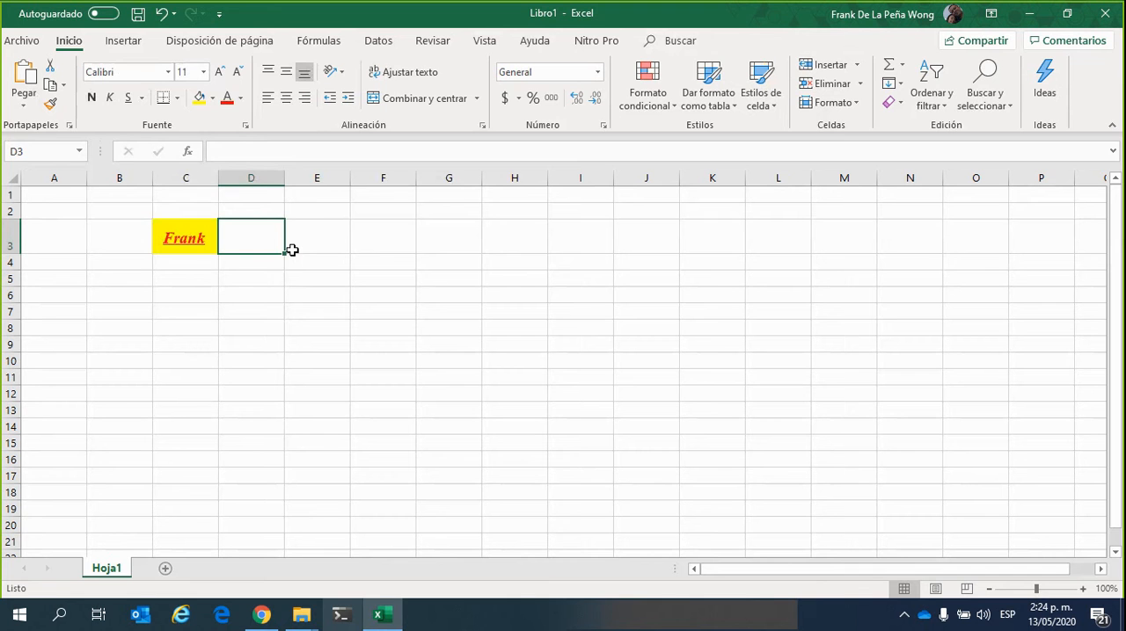
Undo all the formatting applied to cell C3, back to the plain default font
{"action": "key", "text": "ctrl+z"}
{"action": "key", "text": "ctrl+z"}
{"action": "key", "text": "ctrl+z"}
{"action": "key", "text": "ctrl+z"}
{"action": "key", "text": "ctrl+z"}
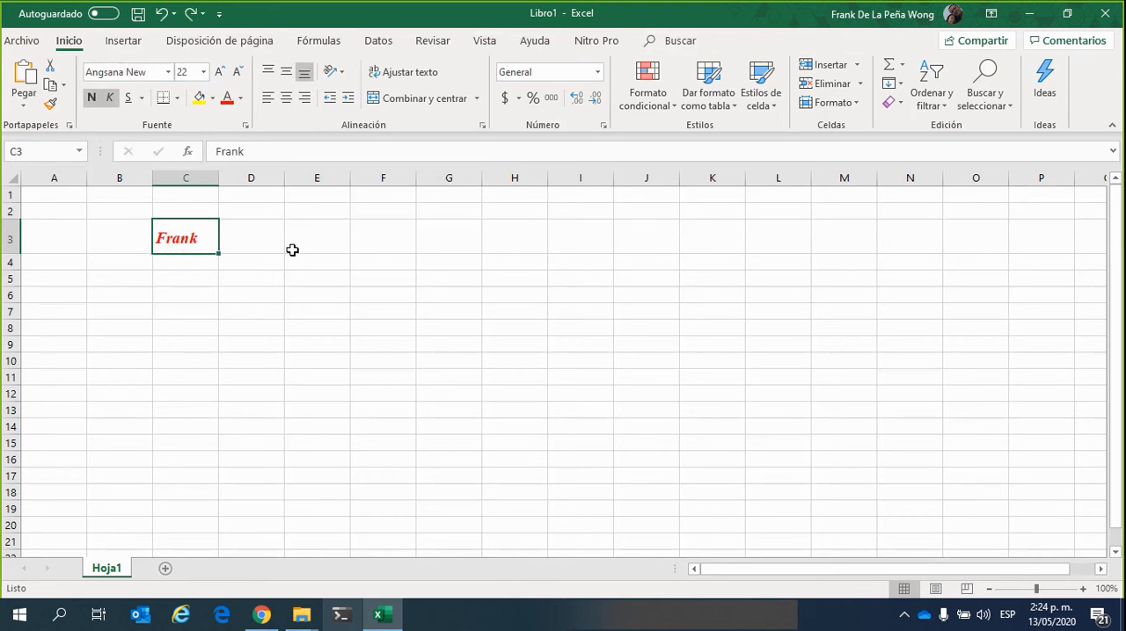
{"action": "key", "text": "ctrl+z"}
{"action": "key", "text": "ctrl+z"}
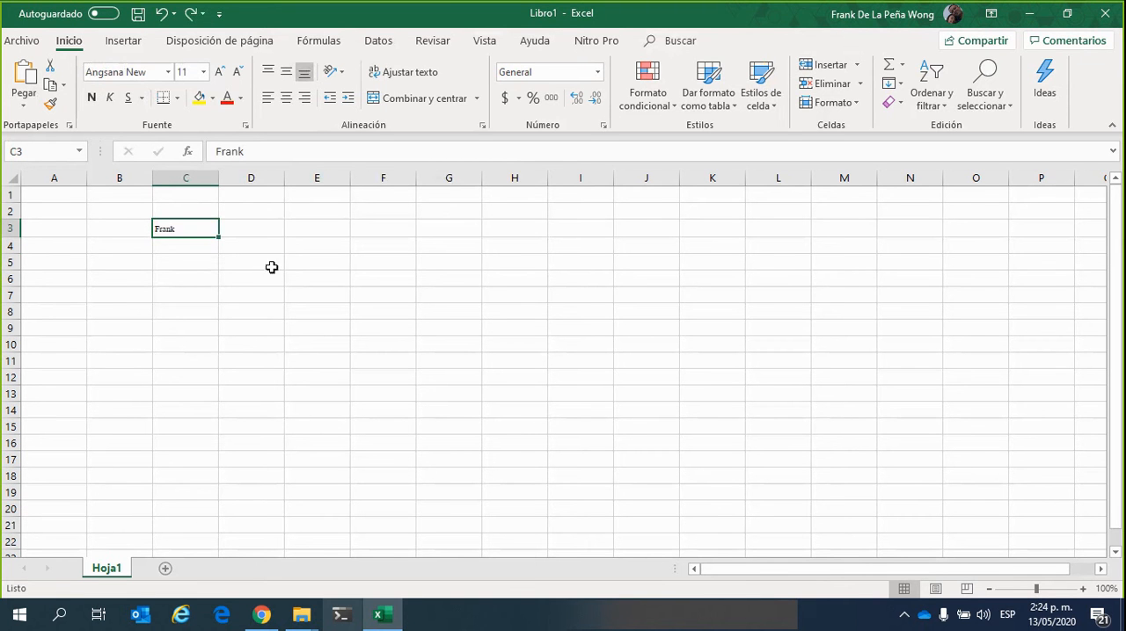
{"action": "left_click", "coordinate": [230, 262]}
{"action": "left_click", "coordinate": [193, 230]}
{"action": "key", "text": "ctrl+z"}
Delete the name from cell C3
{"action": "left_click", "coordinate": [214, 293]}
{"action": "left_click", "coordinate": [200, 226]}
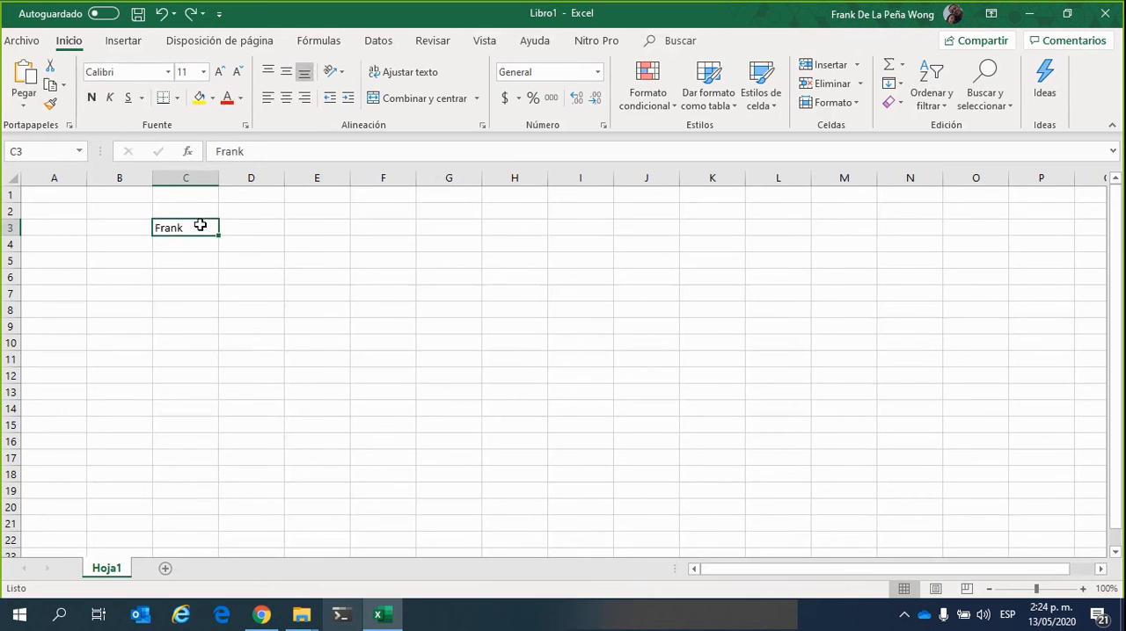
{"action": "key", "text": "Delete"}
{"action": "left_click", "coordinate": [482, 359]}
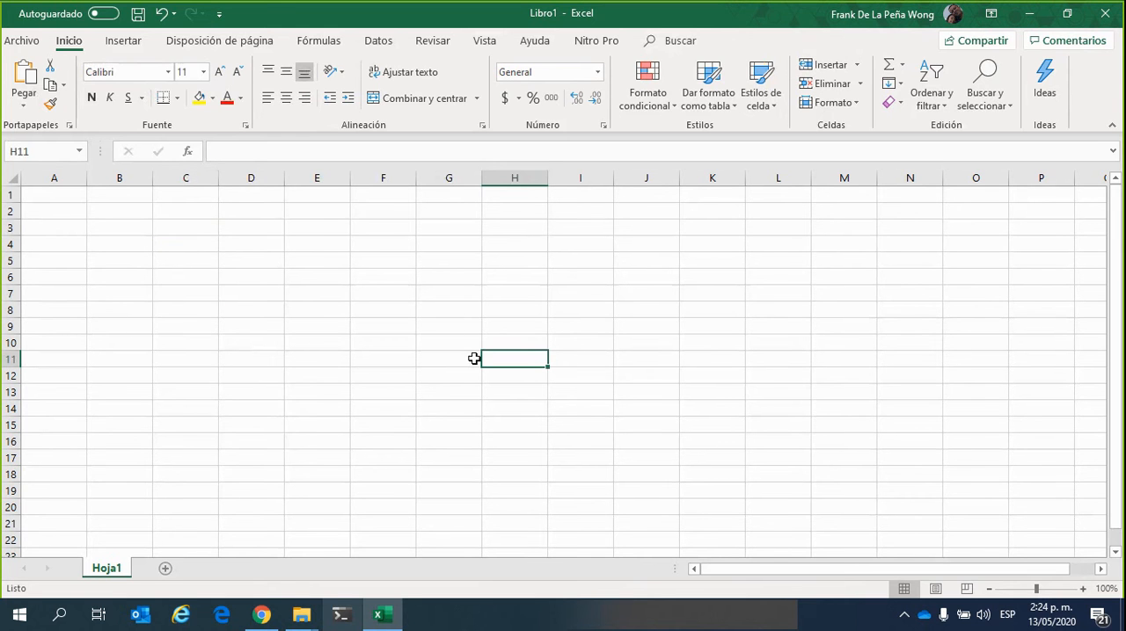
{"action": "left_click", "coordinate": [320, 276]}
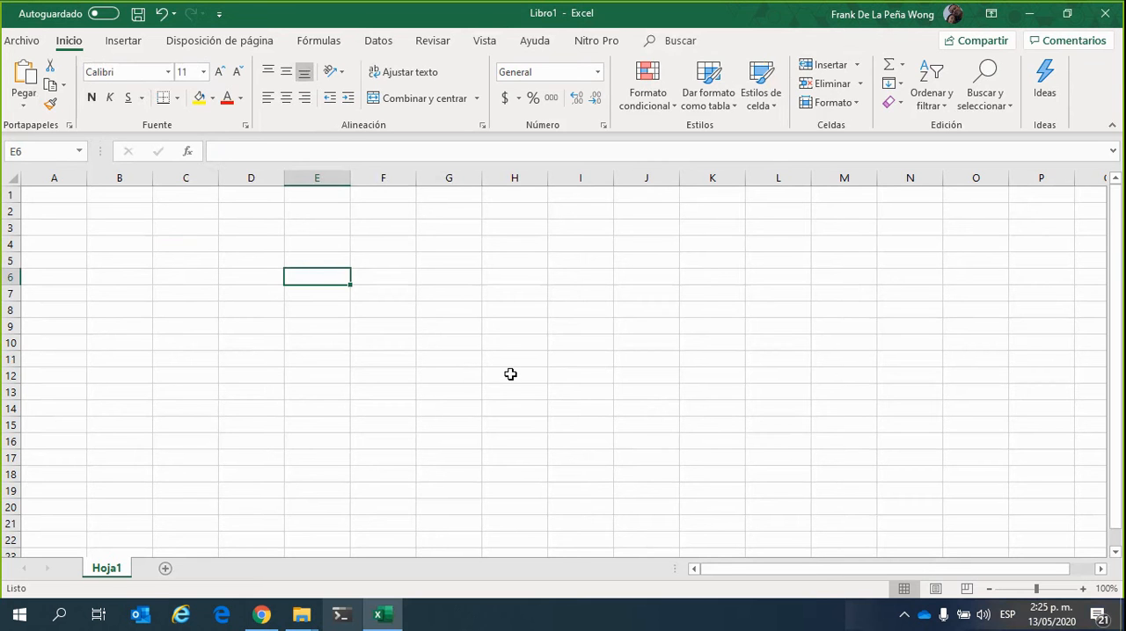
{"action": "left_click", "coordinate": [266, 245]}
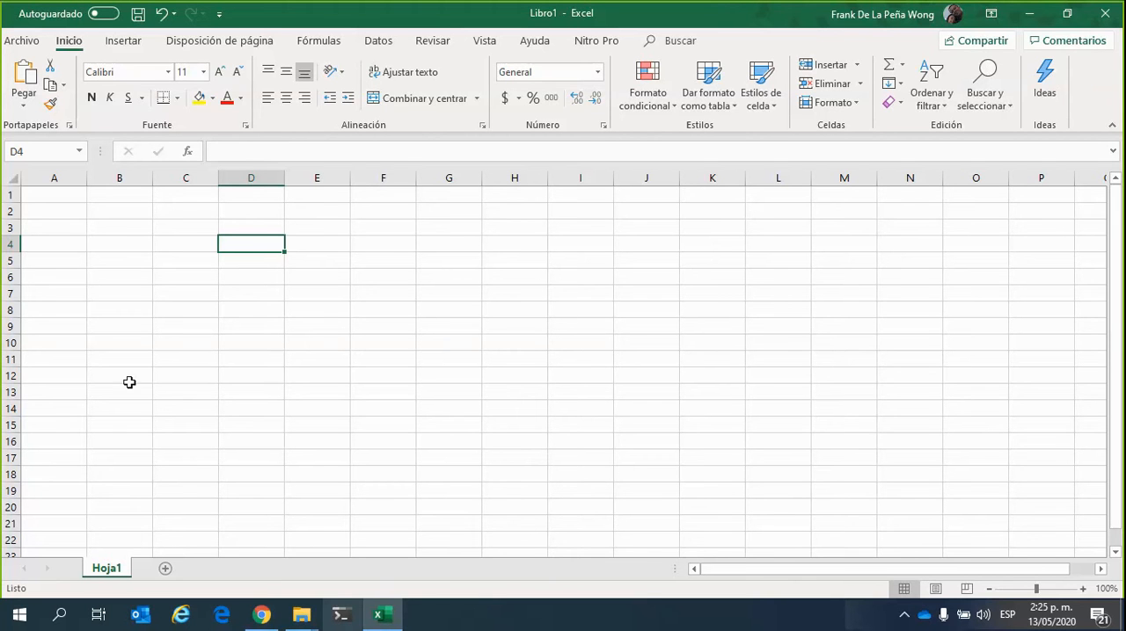
{"action": "double_click", "coordinate": [256, 226]}
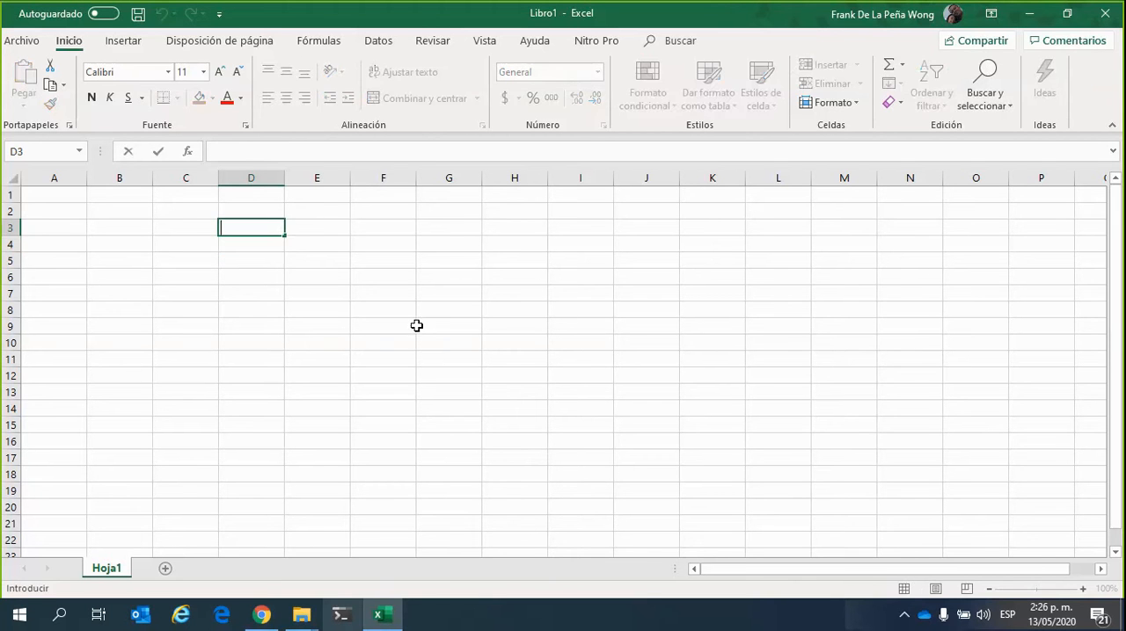
{"action": "left_click", "coordinate": [385, 310]}
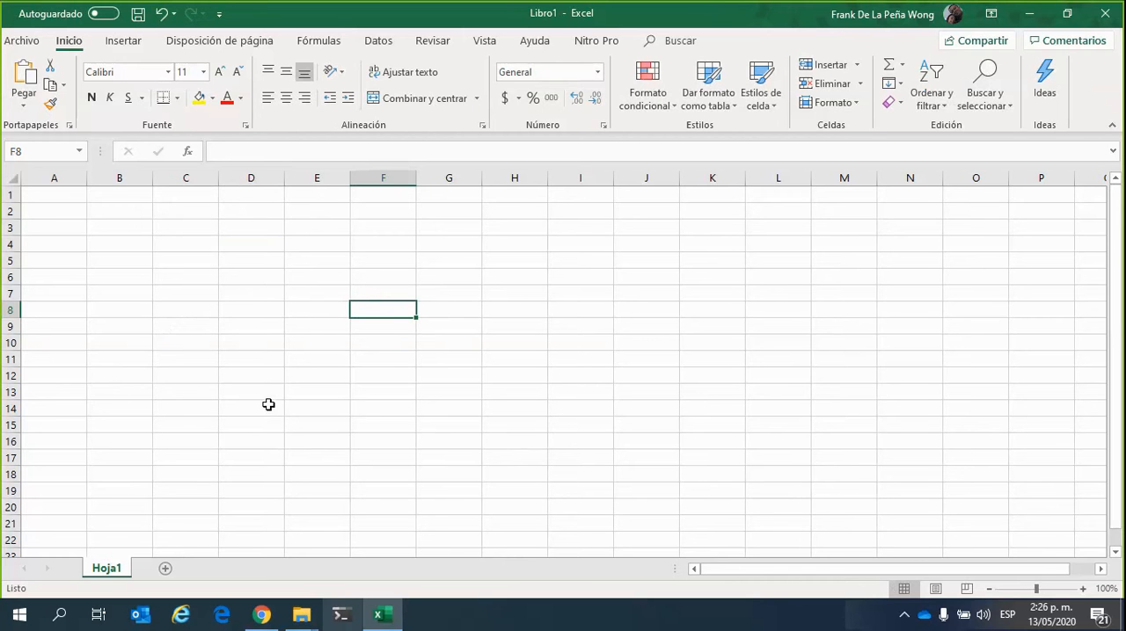
{"action": "left_click", "coordinate": [227, 310]}
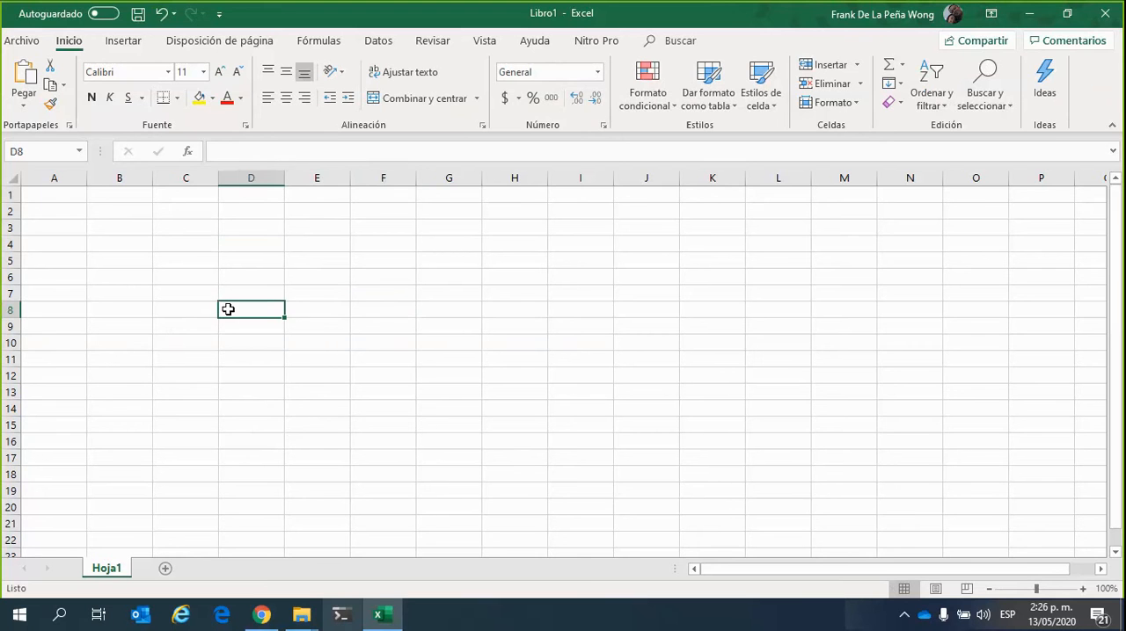
Select row 8, column C, row 7 and column D one after another to view whole rows and columns
{"action": "left_click", "coordinate": [10, 310]}
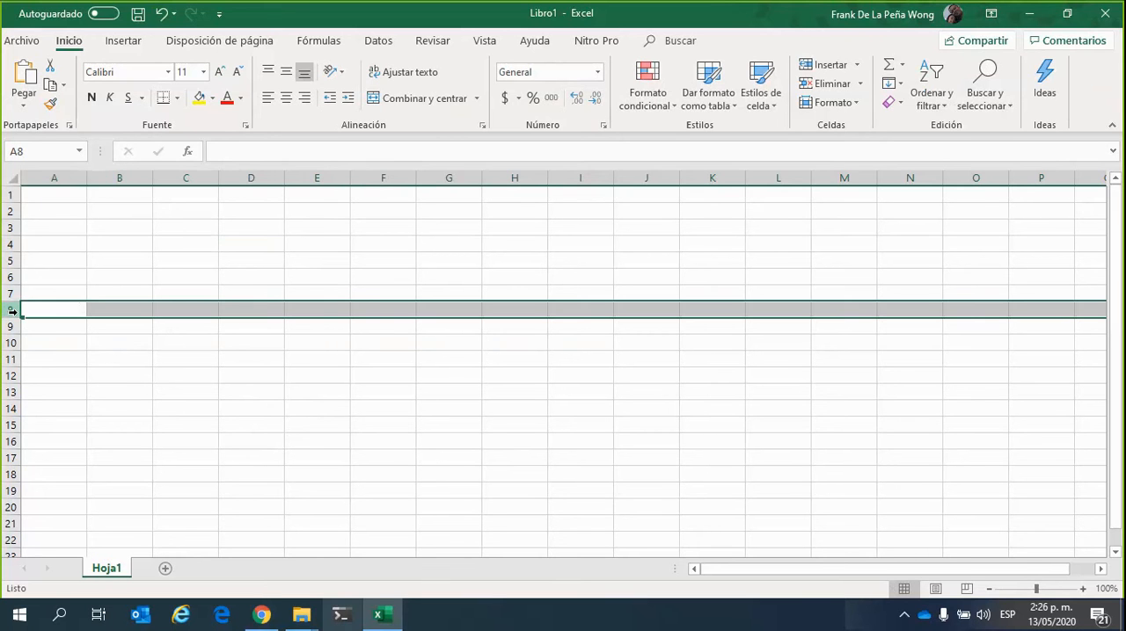
{"action": "left_click", "coordinate": [207, 176]}
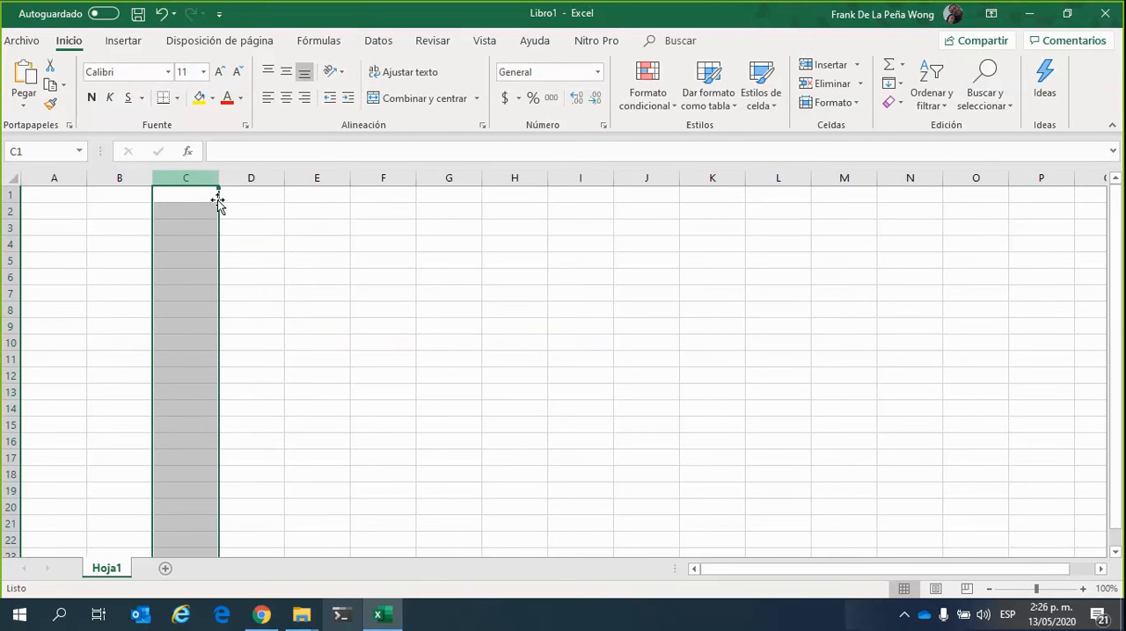
{"action": "left_click", "coordinate": [12, 293]}
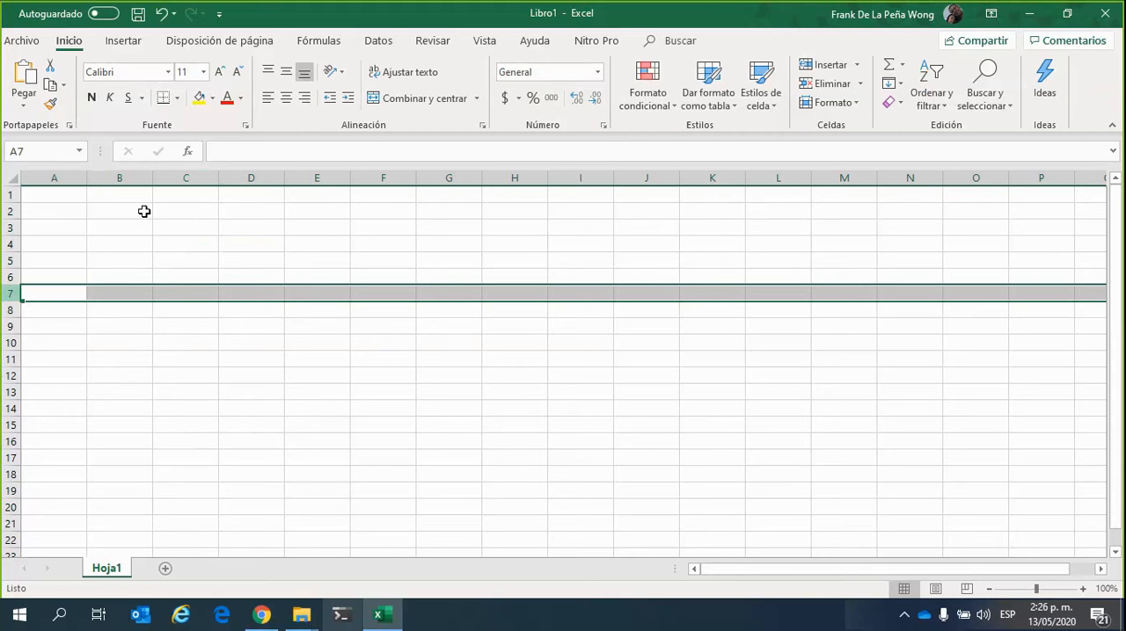
{"action": "left_click", "coordinate": [251, 178]}
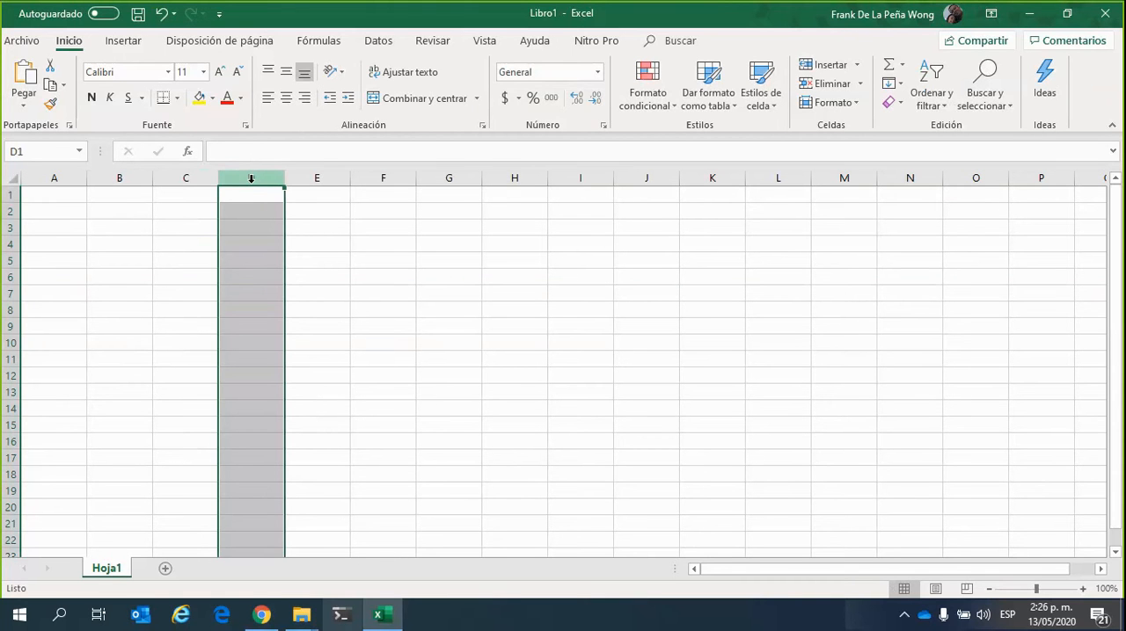
{"action": "left_click", "coordinate": [374, 359]}
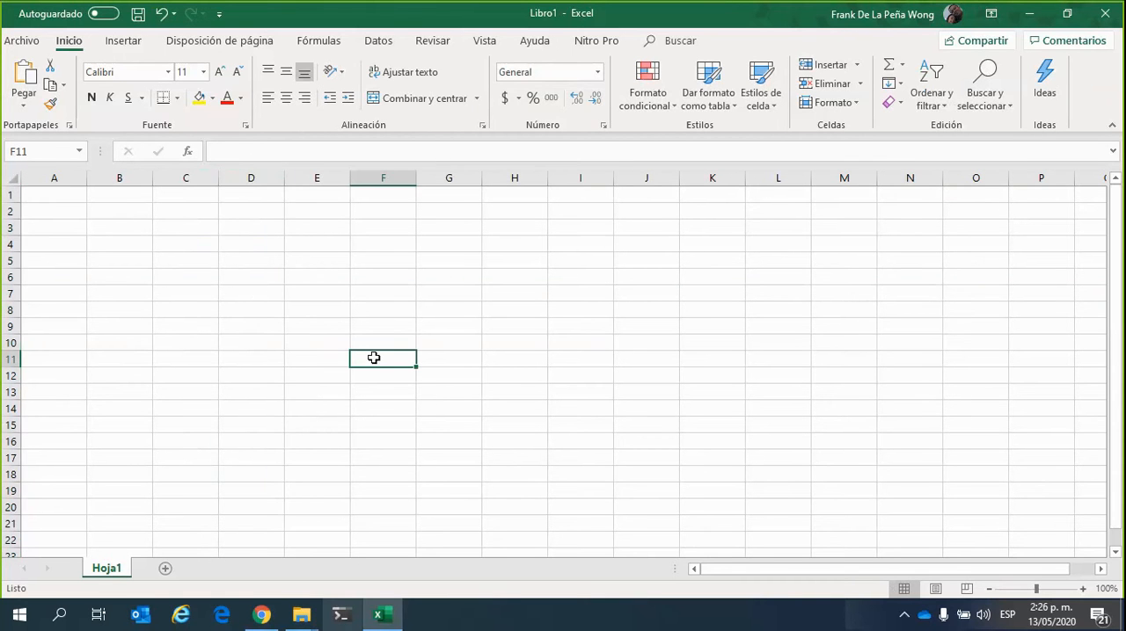
{"action": "left_click", "coordinate": [251, 259]}
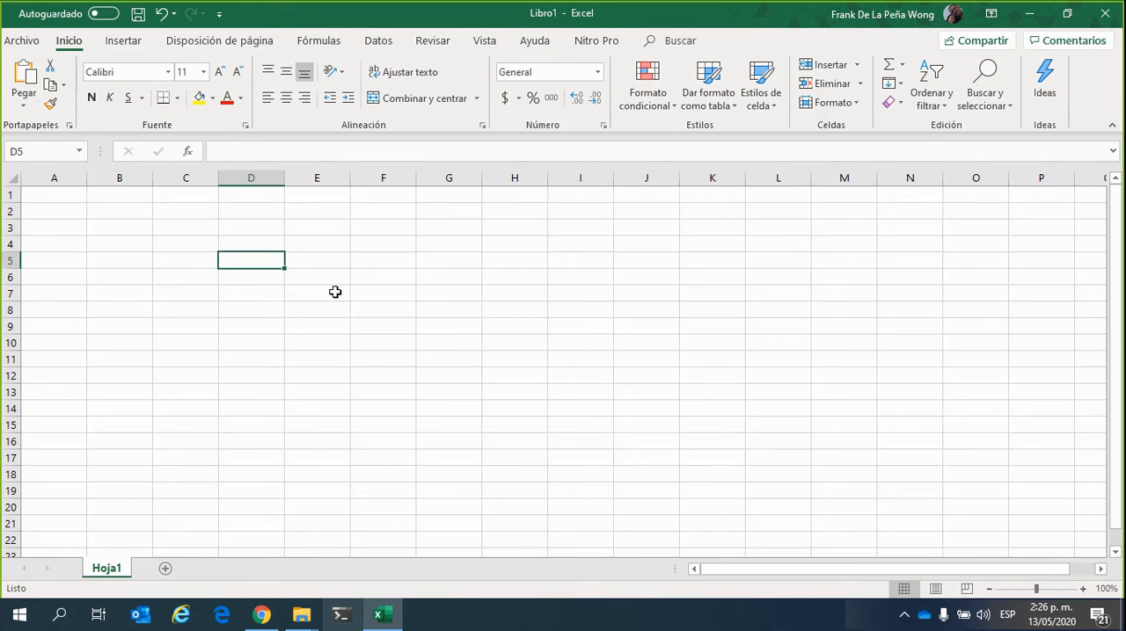
{"action": "left_click", "coordinate": [317, 245]}
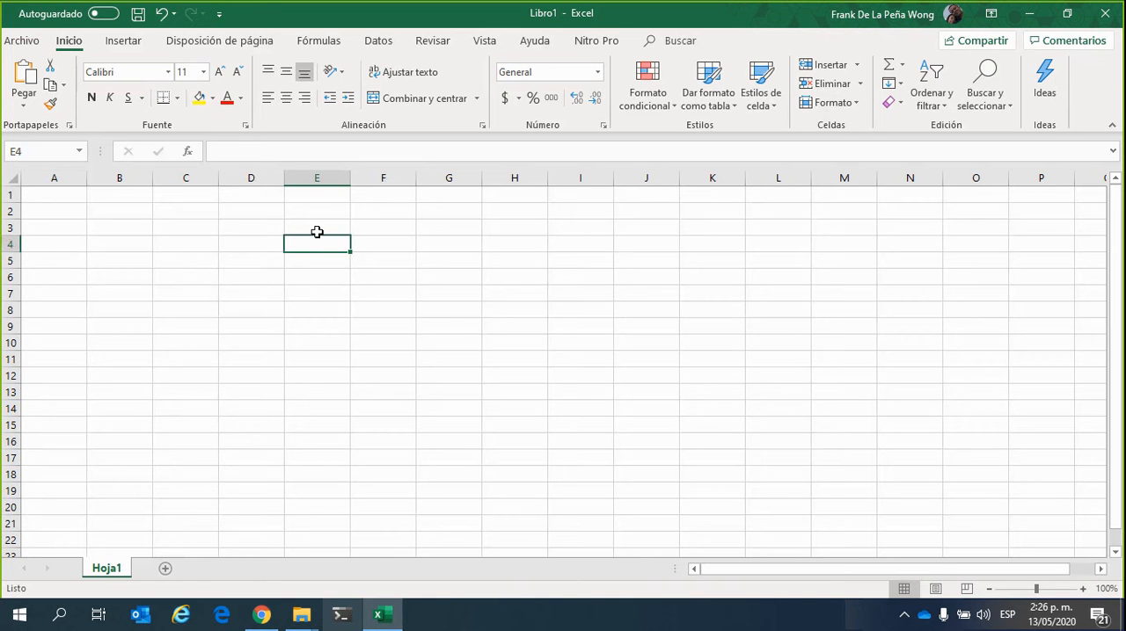
Select the adjacent ranges E3:I3, E3:E13 and E3:I9 in turn, starting from cell E3 each time
{"action": "left_click", "coordinate": [314, 228]}
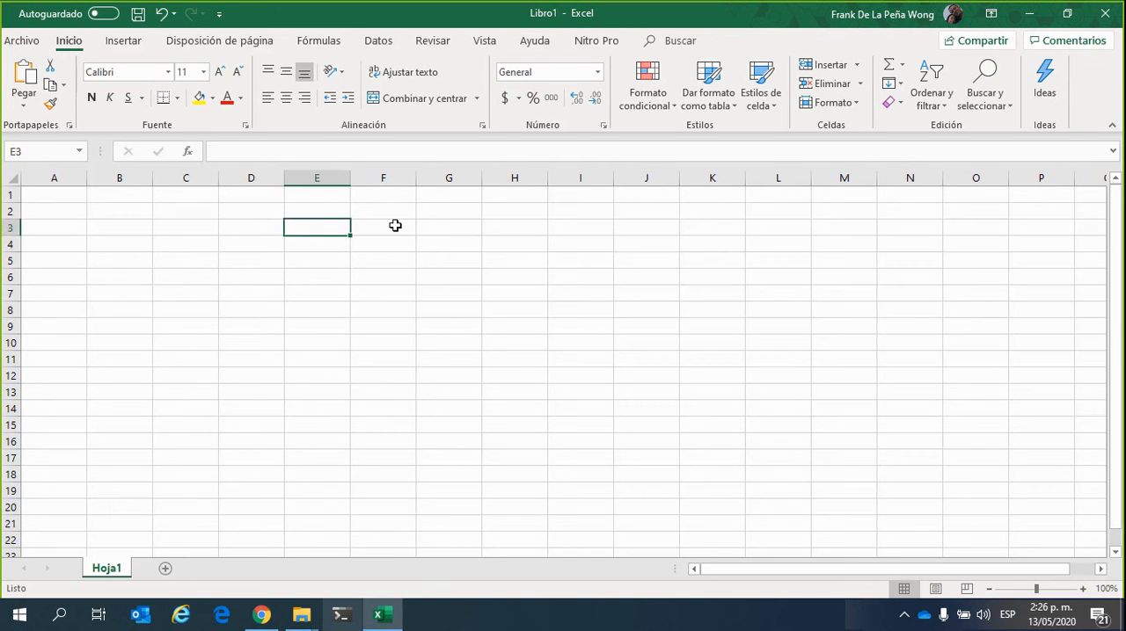
{"action": "left_click_drag", "start_coordinate": [326, 228], "coordinate": [571, 234]}
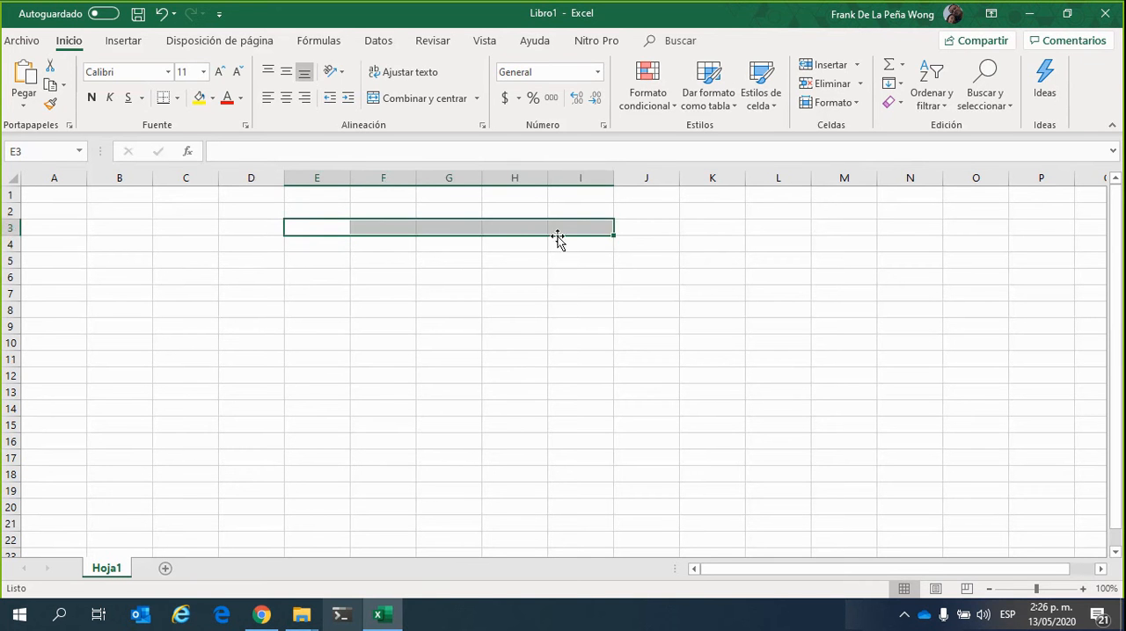
{"action": "left_click_drag", "start_coordinate": [323, 232], "coordinate": [326, 392]}
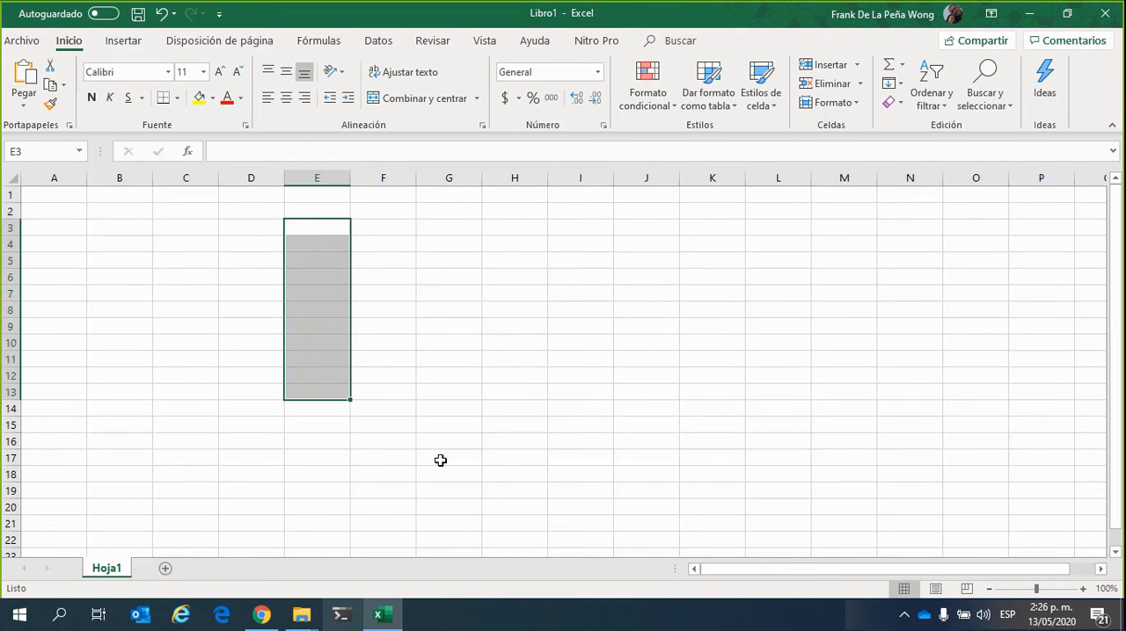
{"action": "left_click_drag", "start_coordinate": [324, 225], "coordinate": [586, 330]}
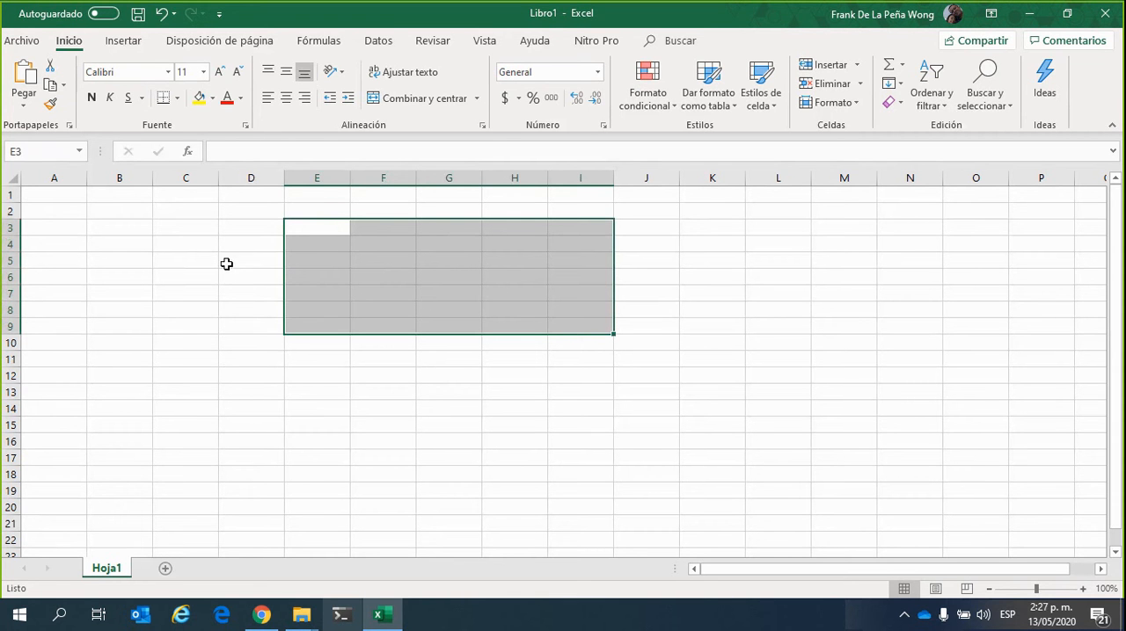
Select the separate cells D3, E5, F7, G9, I4, H3 and H7 together, and clear the multiple selection
{"action": "left_click", "coordinate": [243, 228]}
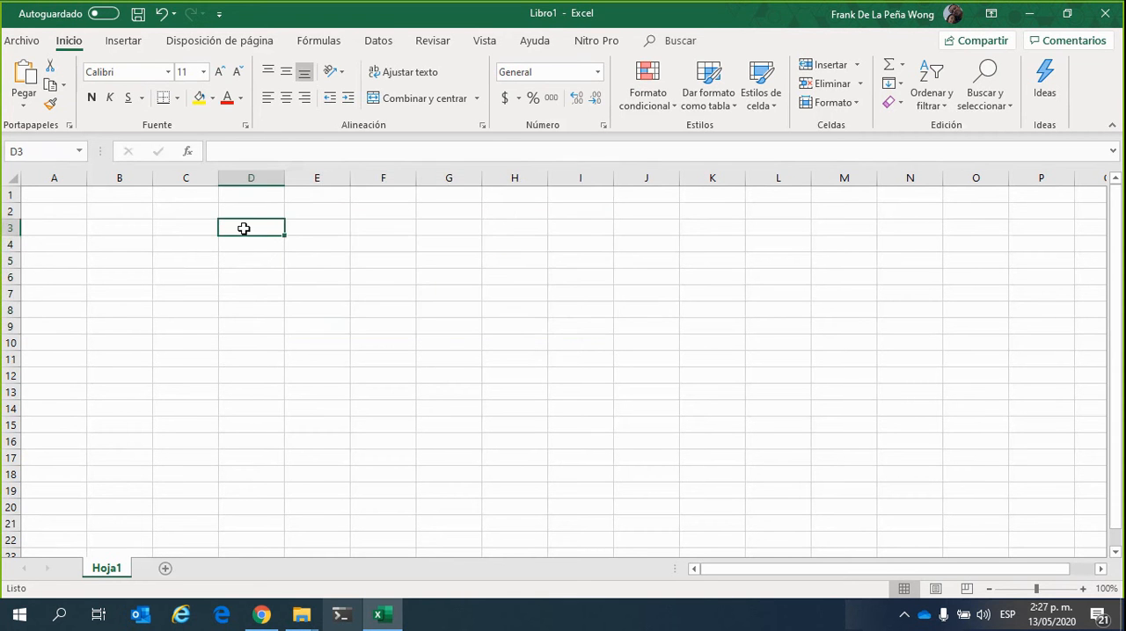
{"action": "left_click", "coordinate": [327, 258], "text": "ctrl"}
{"action": "left_click", "coordinate": [407, 297], "text": "ctrl"}
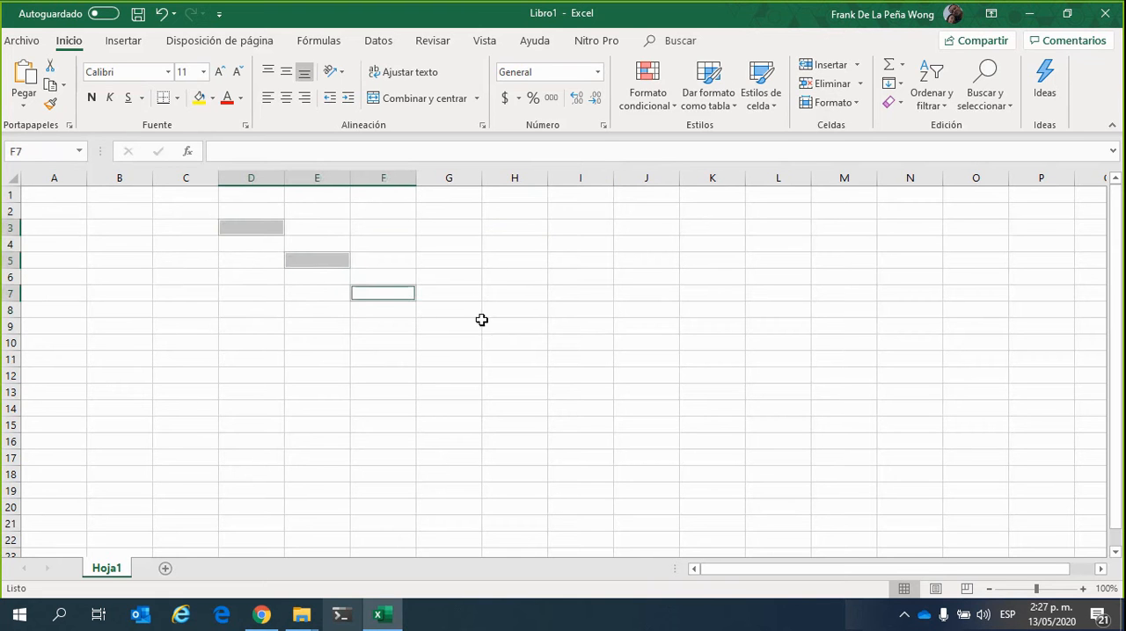
{"action": "left_click", "coordinate": [469, 327], "text": "ctrl"}
{"action": "left_click", "coordinate": [569, 241], "text": "ctrl"}
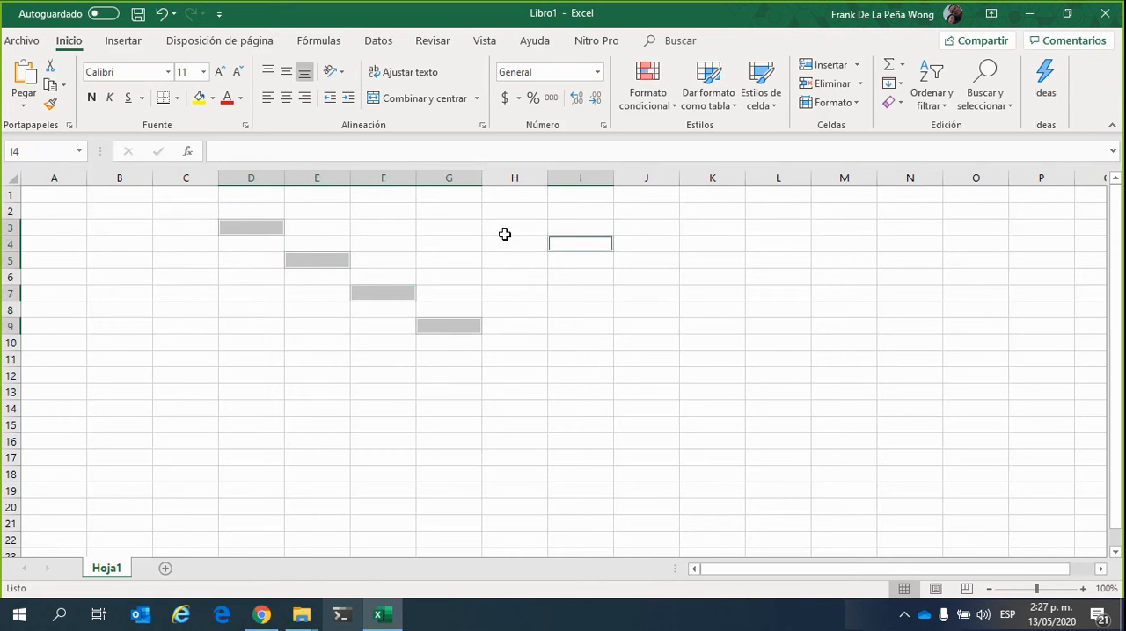
{"action": "left_click", "coordinate": [505, 232], "text": "ctrl"}
{"action": "left_click", "coordinate": [522, 292], "text": "ctrl"}
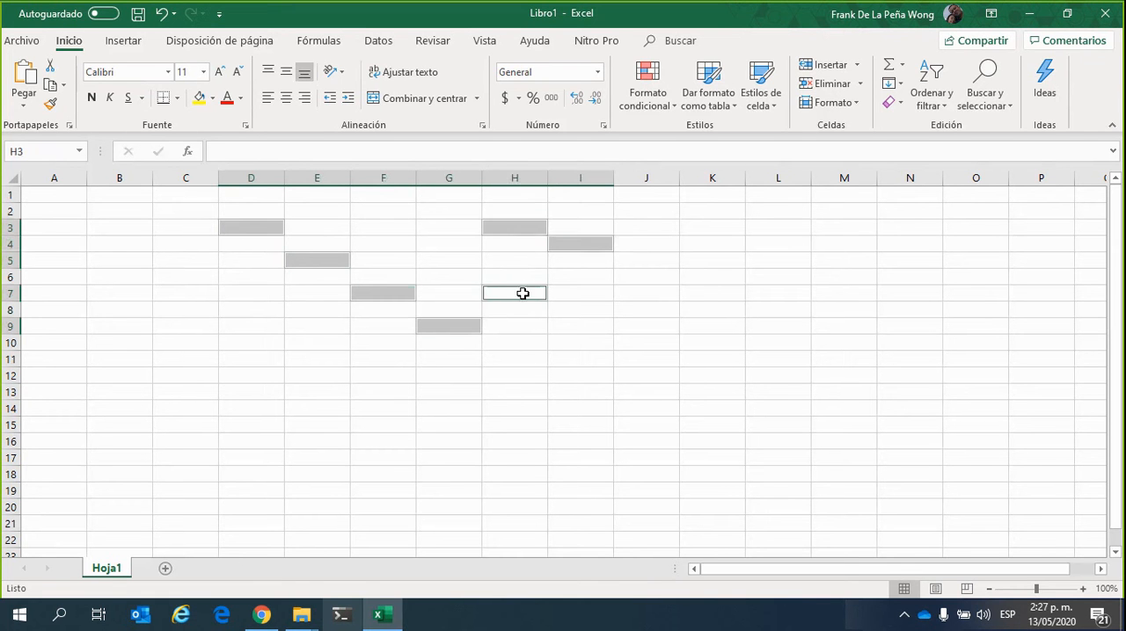
{"action": "left_click", "coordinate": [589, 375]}
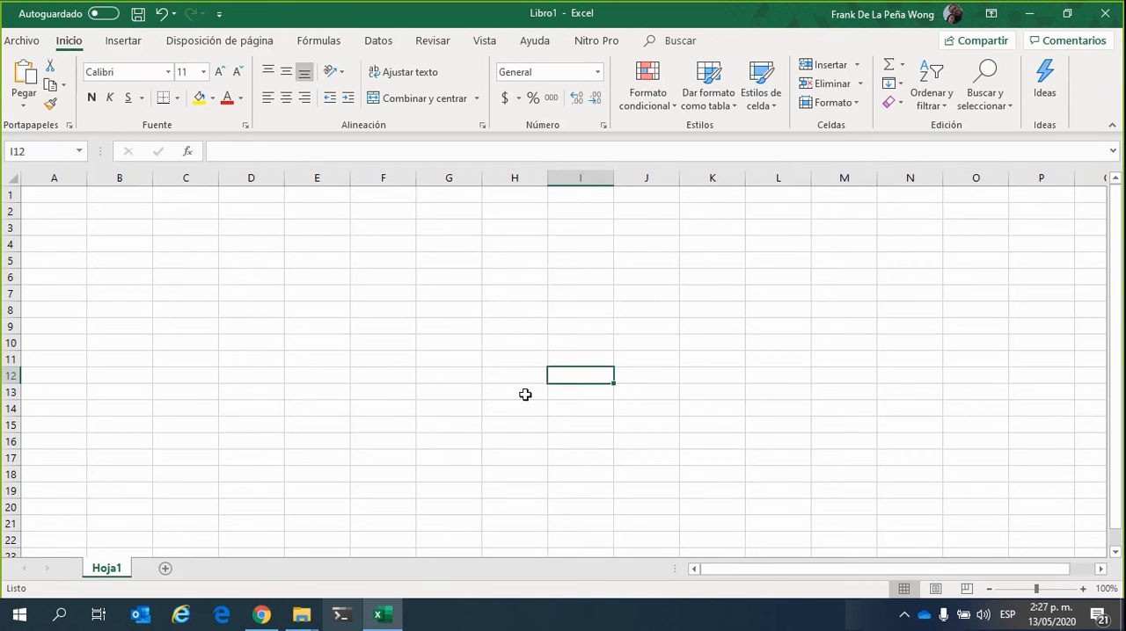
Select the adjacent cells from E3 to I3 once more and release the selection
{"action": "left_click", "coordinate": [323, 228]}
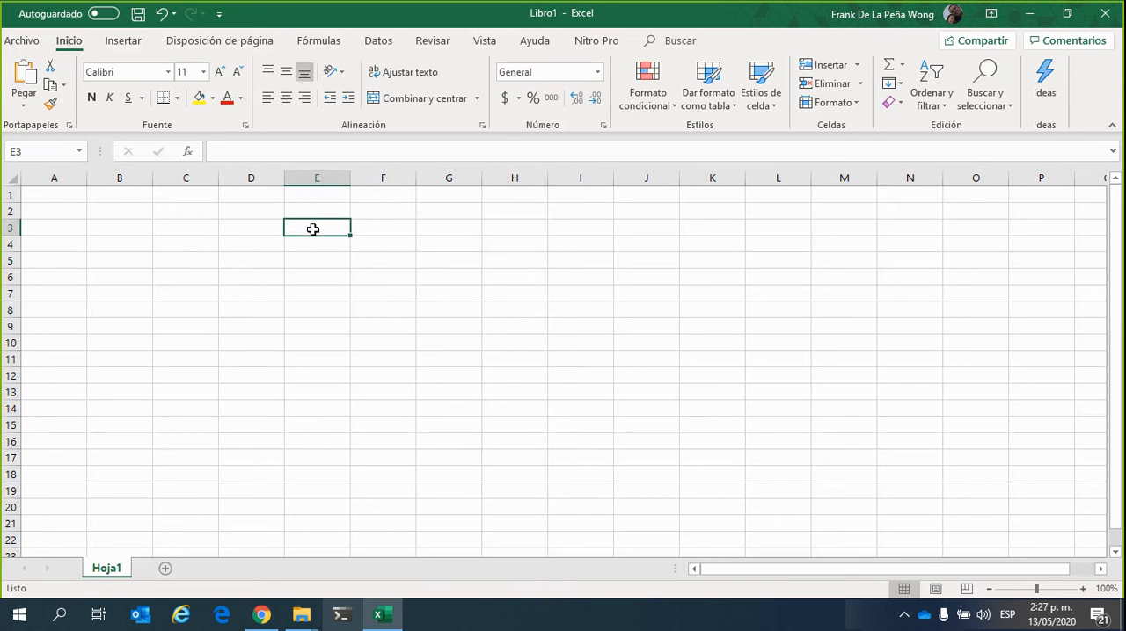
{"action": "left_click_drag", "start_coordinate": [325, 228], "coordinate": [555, 226]}
{"action": "left_click", "coordinate": [375, 280]}
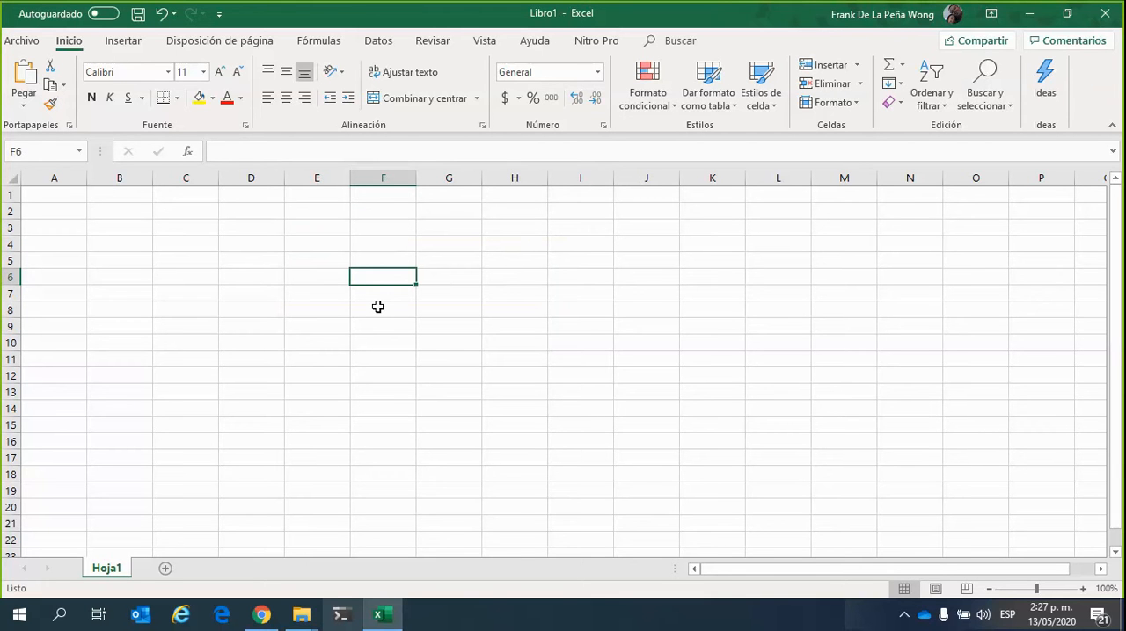
Select the non-adjacent cells D3, D6, F4, F7 and H4 together, and clear the selection
{"action": "left_click", "coordinate": [260, 228]}
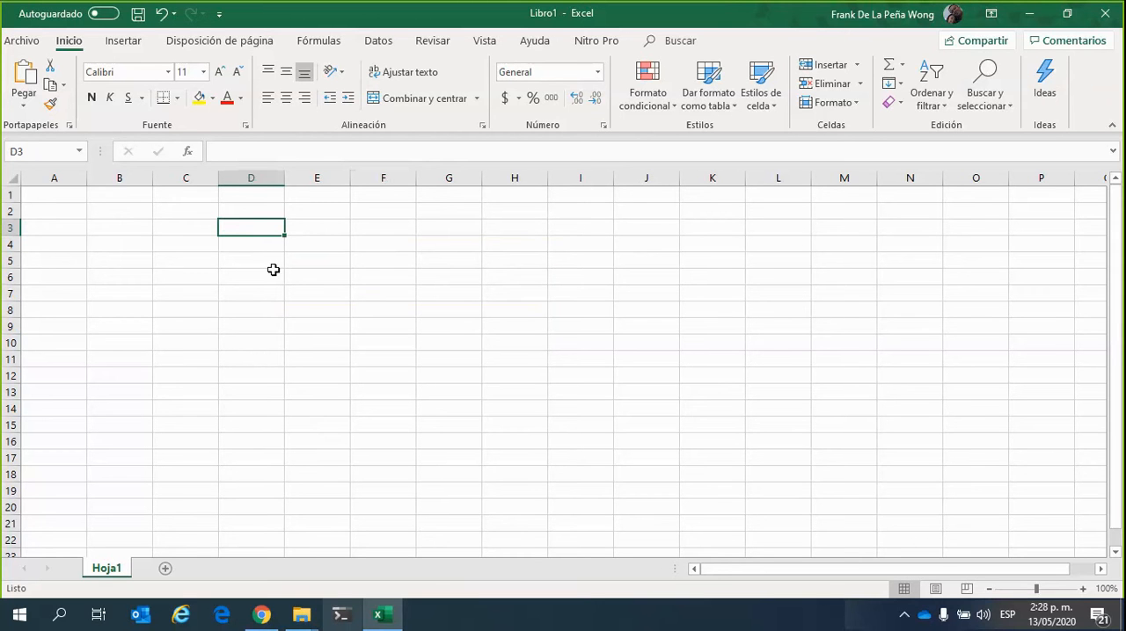
{"action": "left_click", "coordinate": [271, 277], "text": "ctrl"}
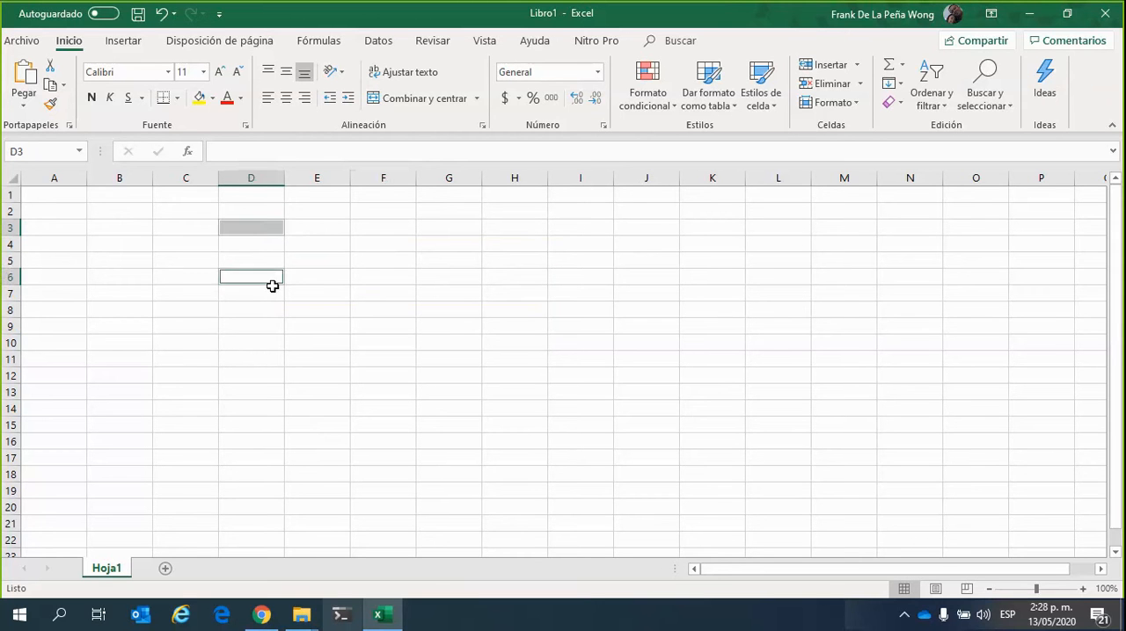
{"action": "left_click", "coordinate": [387, 242], "text": "ctrl"}
{"action": "left_click", "coordinate": [385, 292], "text": "ctrl"}
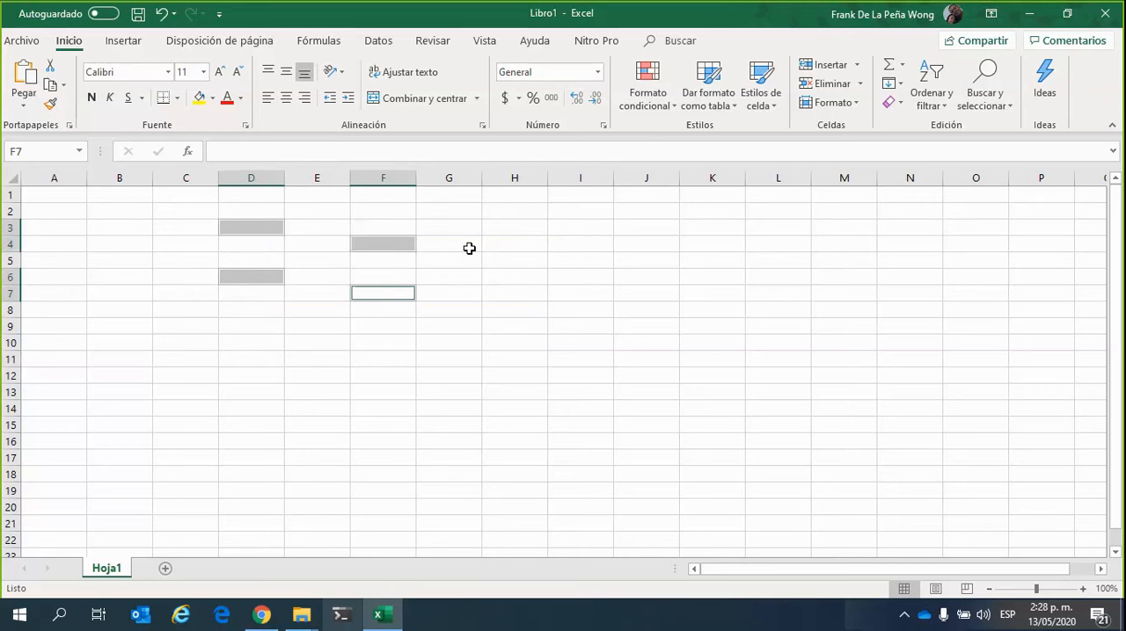
{"action": "left_click", "coordinate": [513, 244], "text": "ctrl"}
{"action": "left_click", "coordinate": [522, 345]}
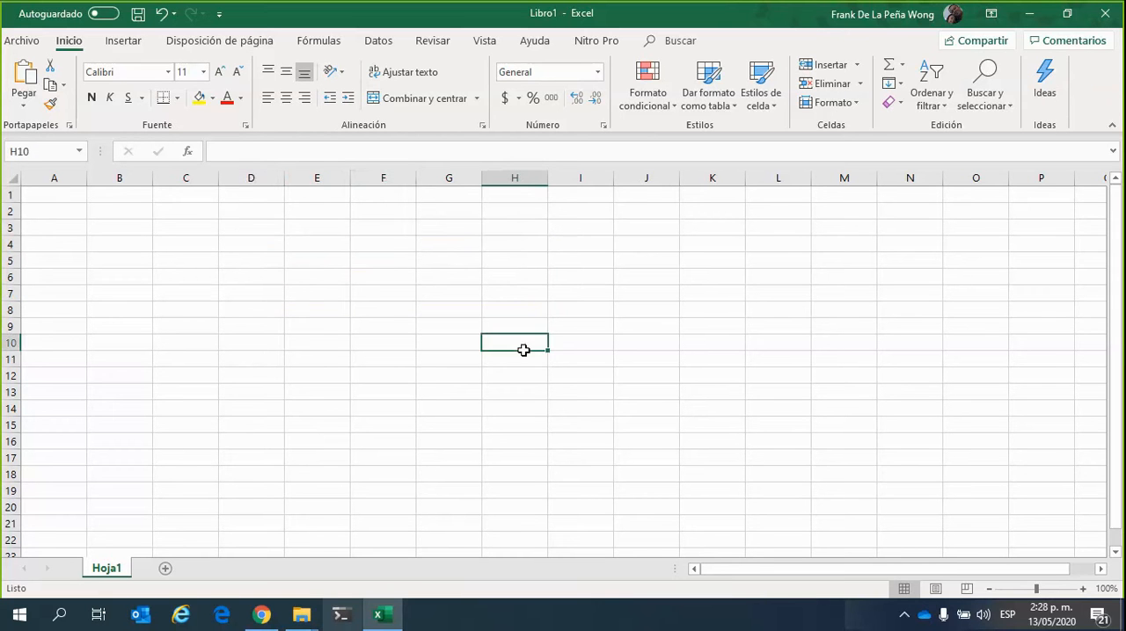
Enter "Ctrl" in cell D3 and clear the cell's content again
{"action": "left_click", "coordinate": [264, 230]}
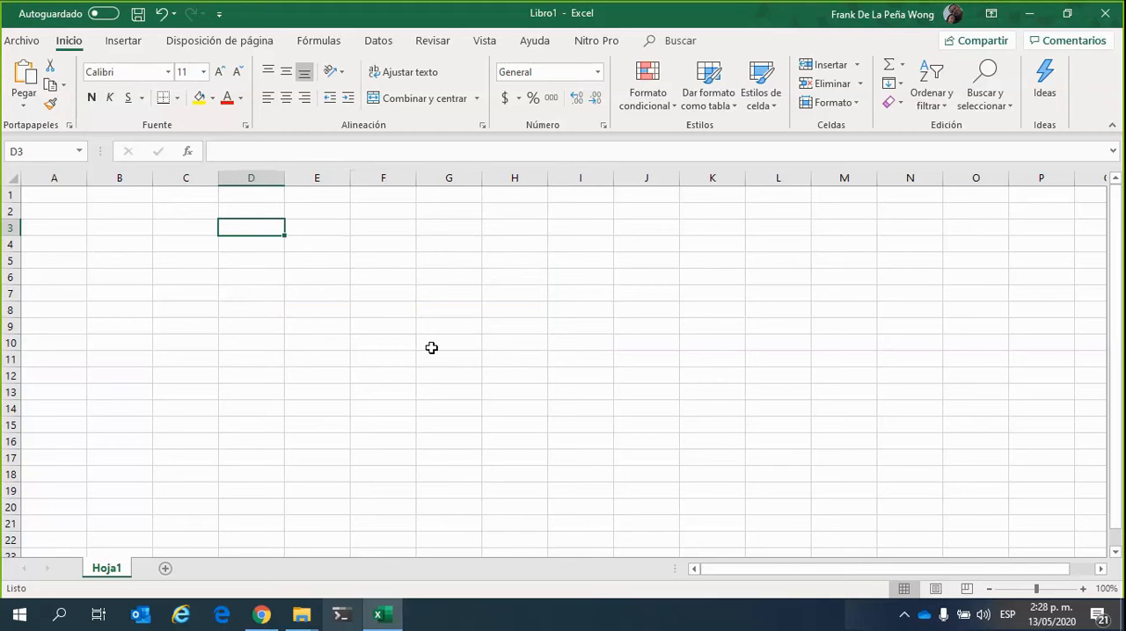
{"action": "type", "text": "Ctrl"}
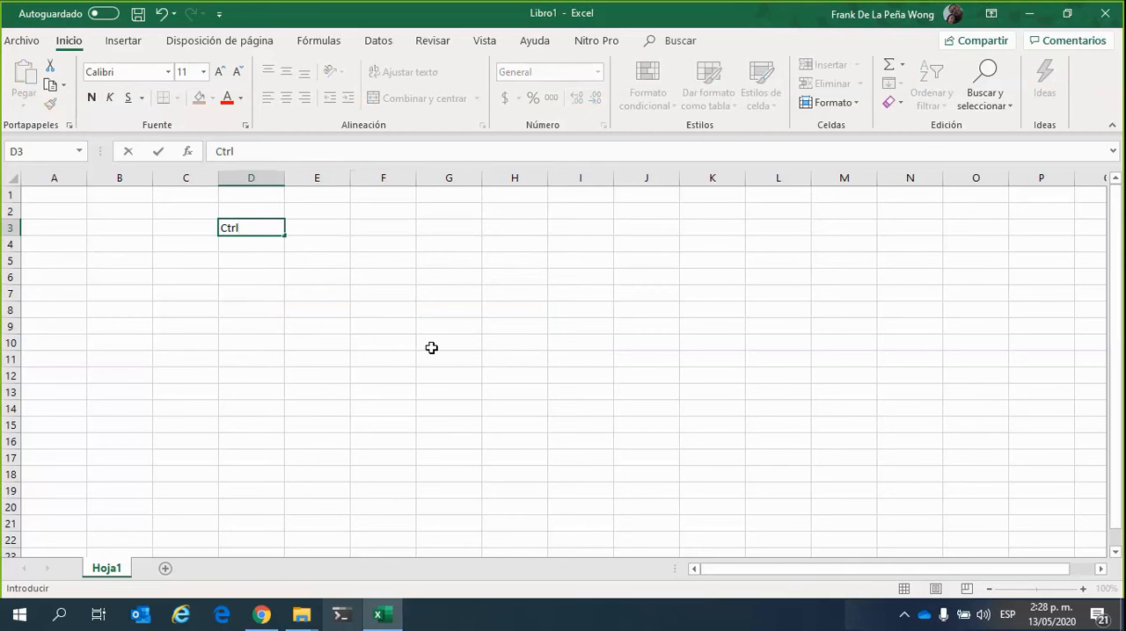
{"action": "key", "text": "Return"}
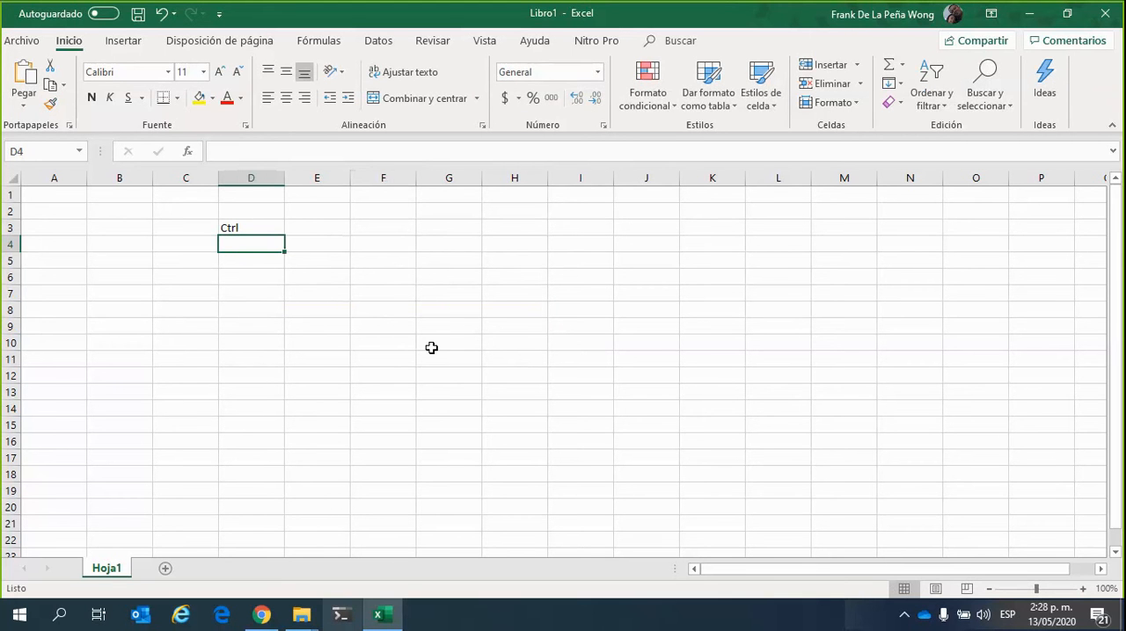
{"action": "key", "text": "Up"}
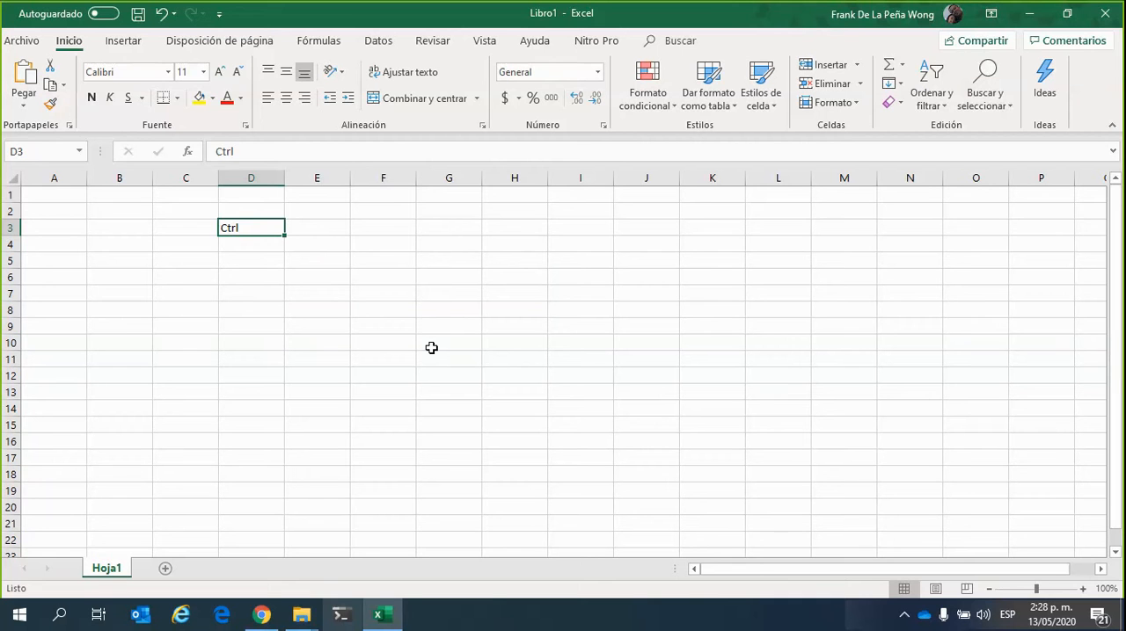
{"action": "key", "text": "Delete"}
{"action": "left_click", "coordinate": [320, 228]}
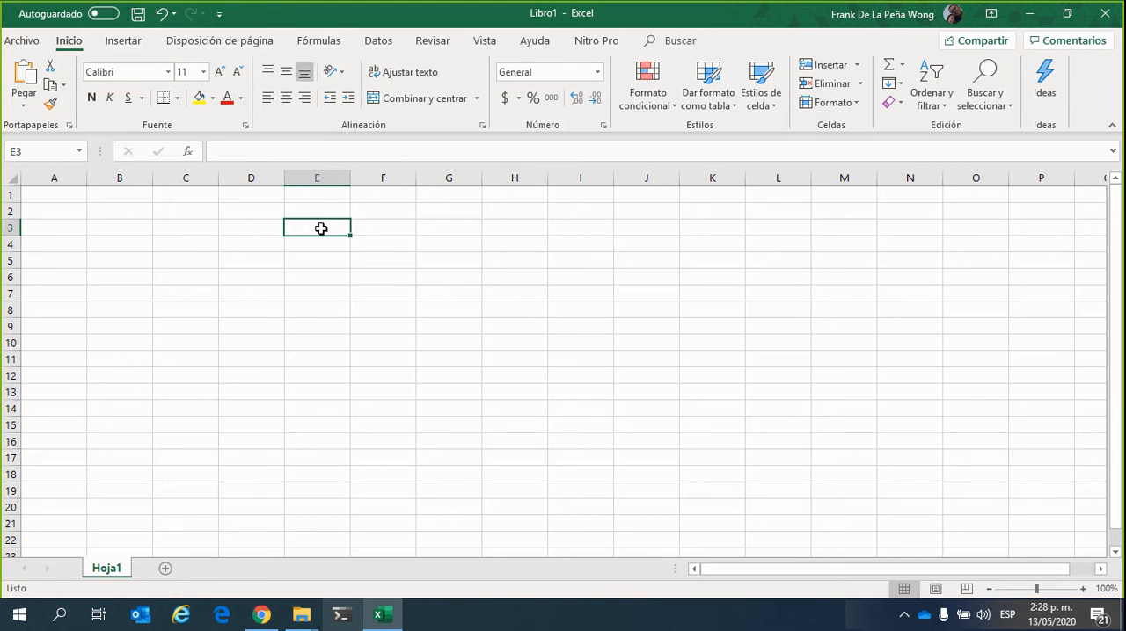
Select D3, F3, I3, I6:I7 and G6 together as a non-contiguous selection, and clear it
{"action": "left_click", "coordinate": [248, 229]}
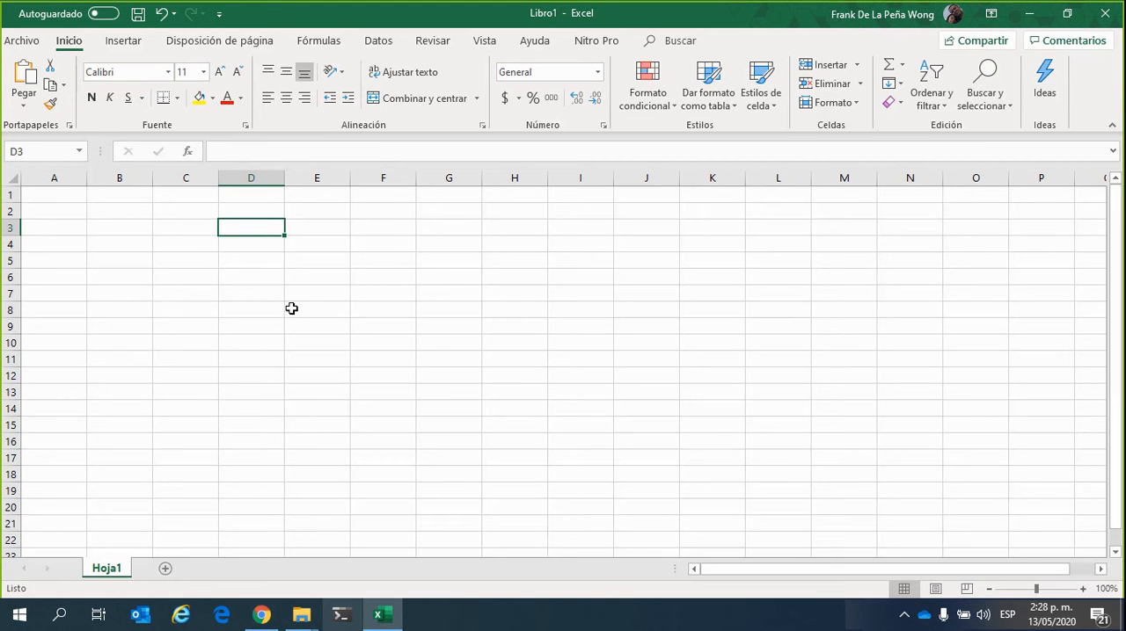
{"action": "left_click", "coordinate": [397, 230], "text": "ctrl"}
{"action": "left_click", "coordinate": [559, 228], "text": "ctrl"}
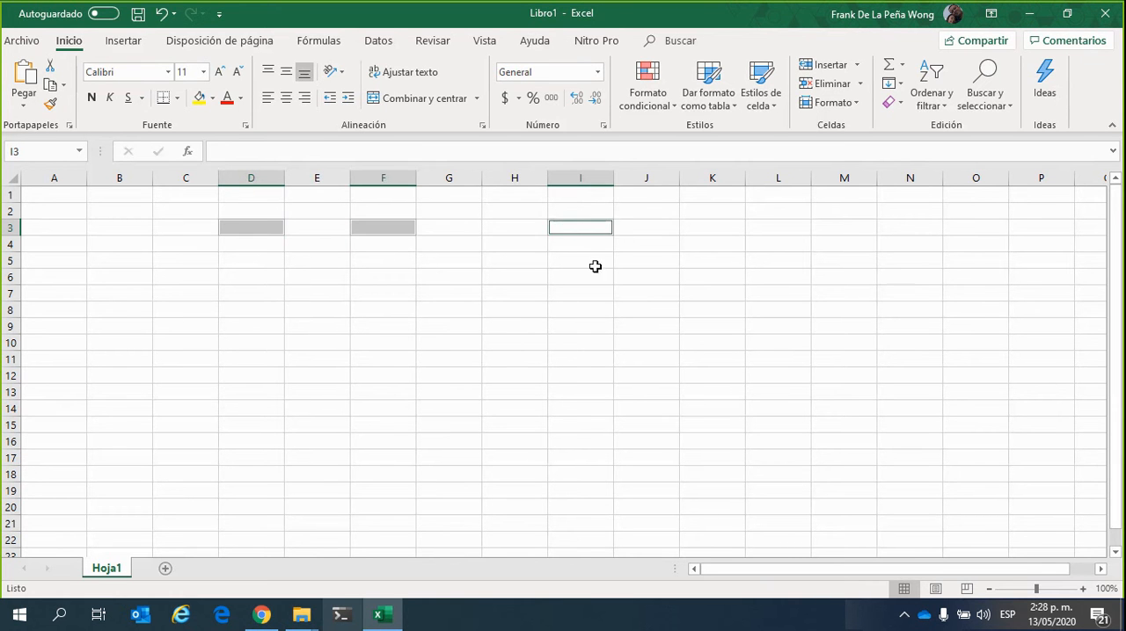
{"action": "left_click_drag", "start_coordinate": [580, 278], "coordinate": [577, 294], "text": "ctrl"}
{"action": "left_click", "coordinate": [452, 279], "text": "ctrl"}
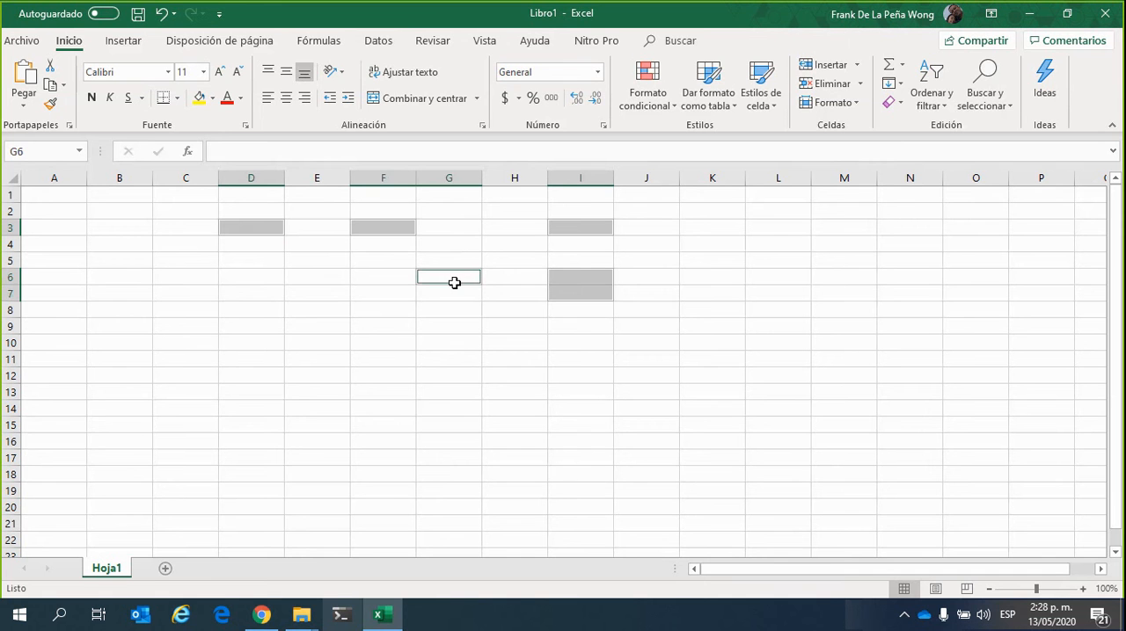
{"action": "left_click", "coordinate": [468, 364]}
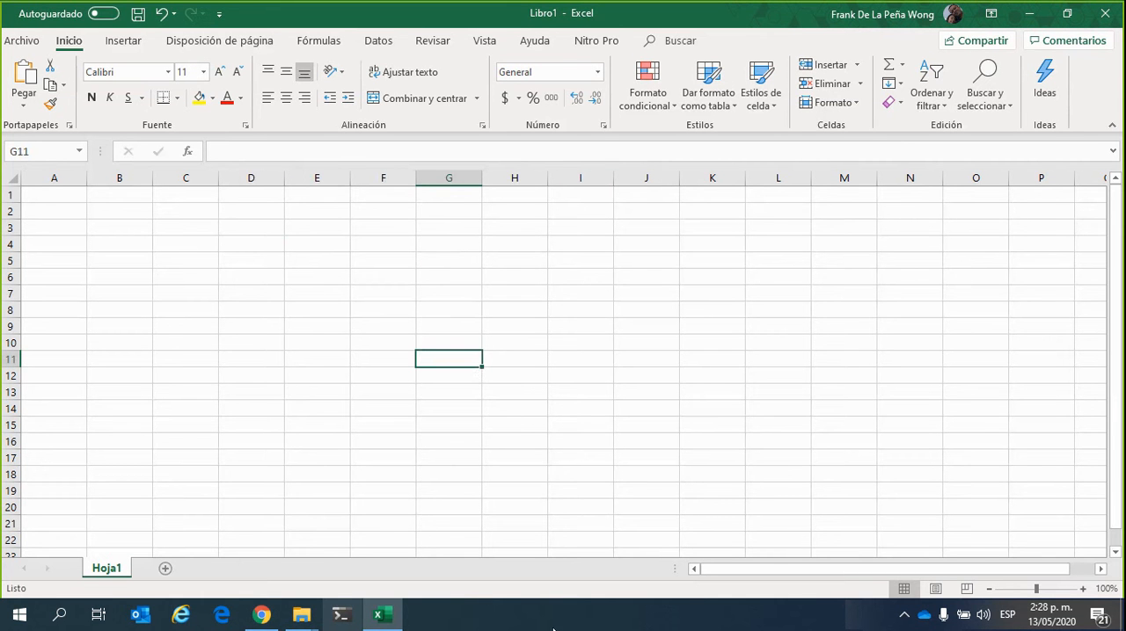
{"action": "left_click", "coordinate": [328, 271]}
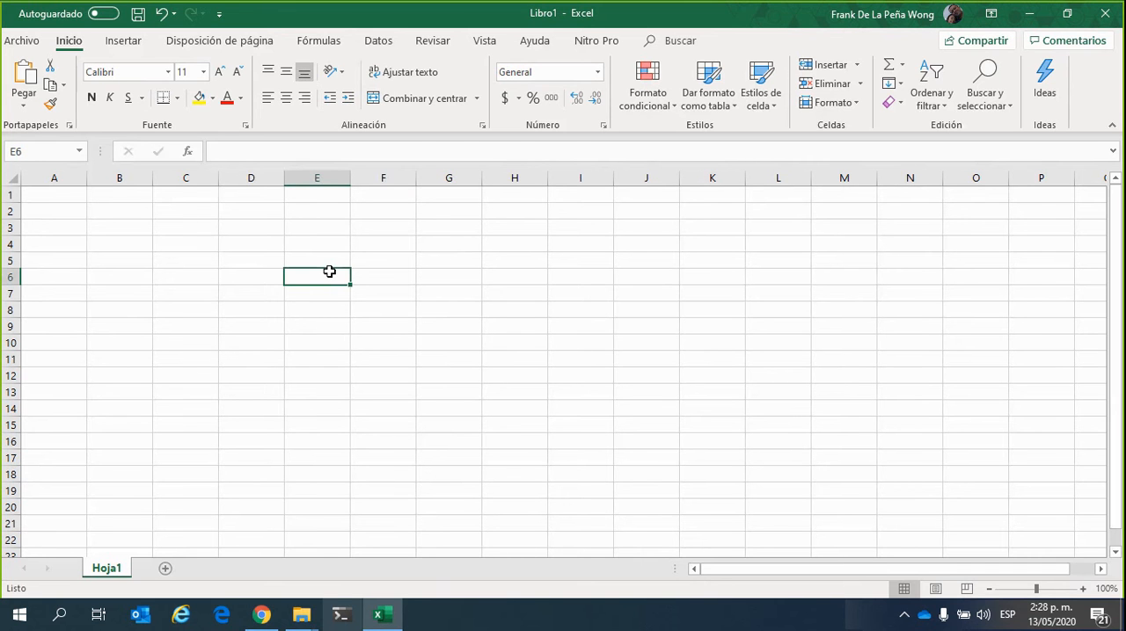
{"action": "left_click", "coordinate": [182, 273]}
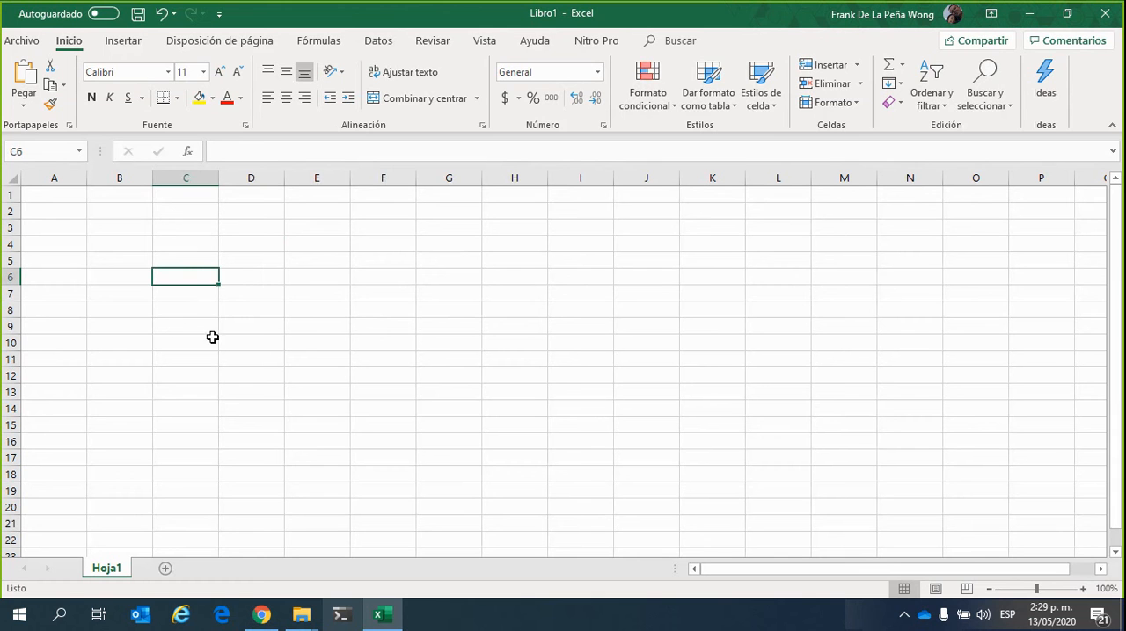
{"action": "left_click", "coordinate": [252, 225]}
Begin a formula in cell E3 with an equals sign and discard it
{"action": "left_click", "coordinate": [321, 223]}
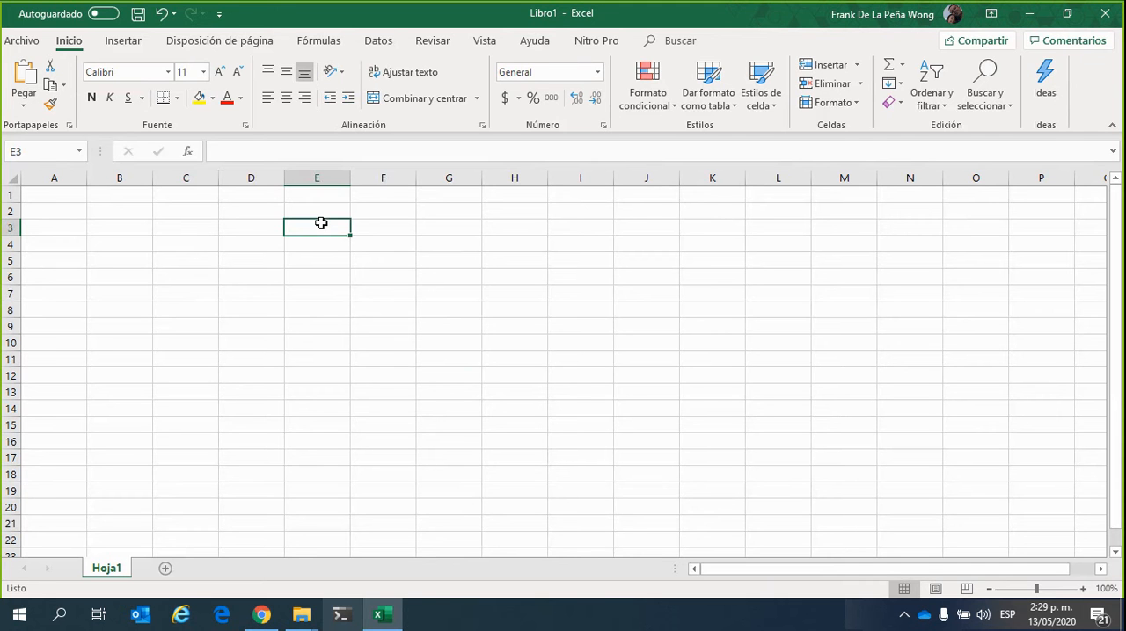
{"action": "type", "text": "="}
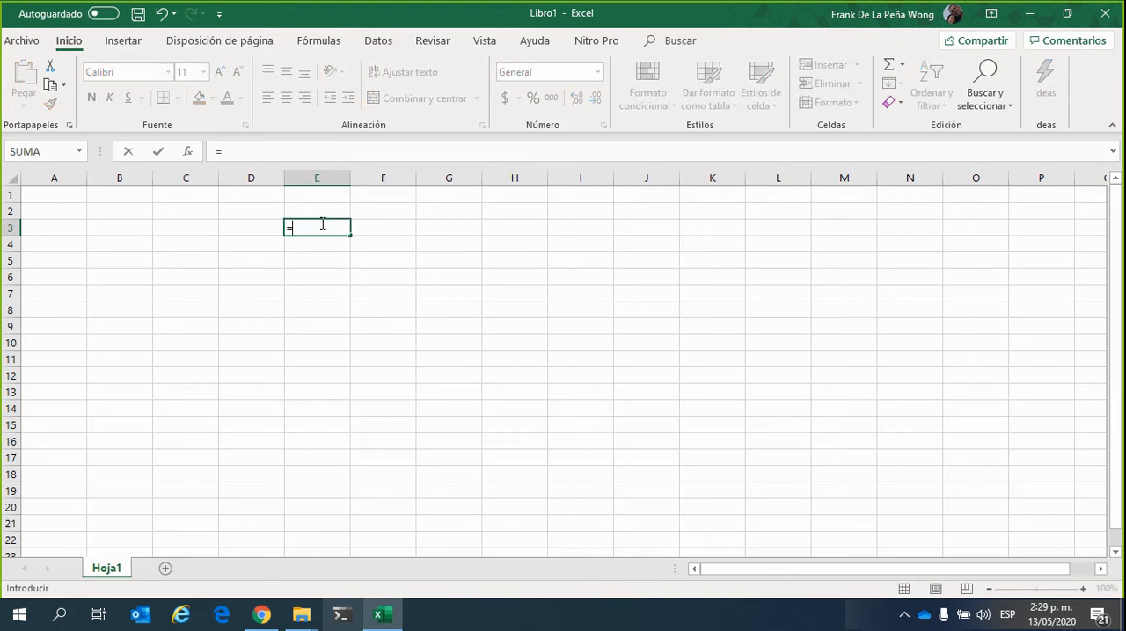
{"action": "key", "text": "BackSpace"}
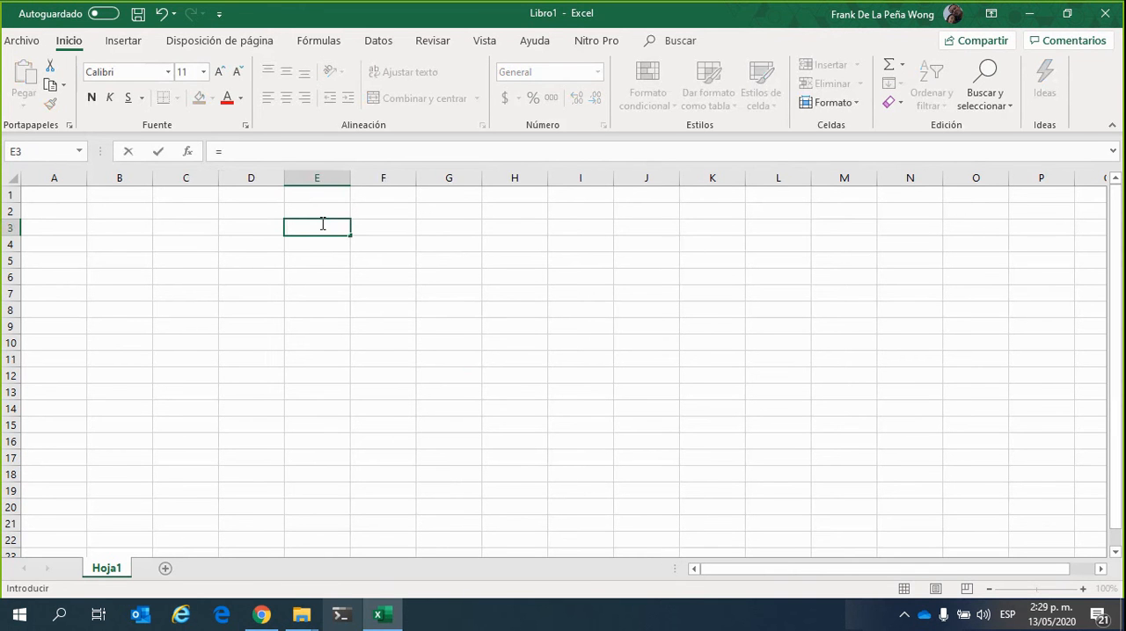
{"action": "key", "text": "Return"}
Enter "Esto es un texto" in cell E3 and autofit column E to the text's width
{"action": "left_click", "coordinate": [321, 224]}
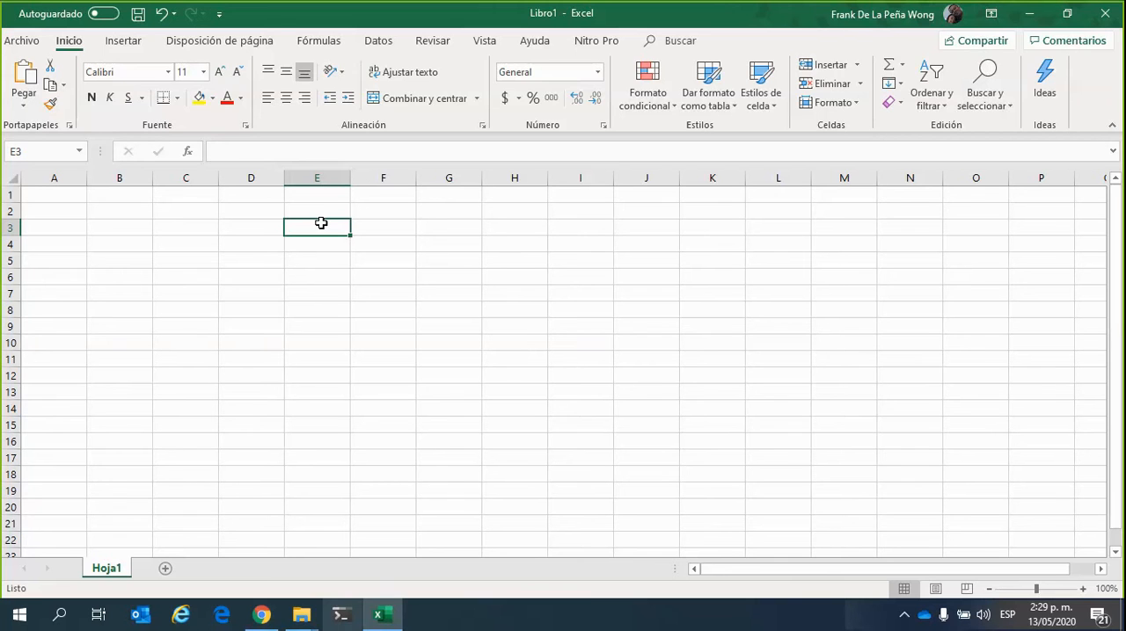
{"action": "type", "text": "Es"}
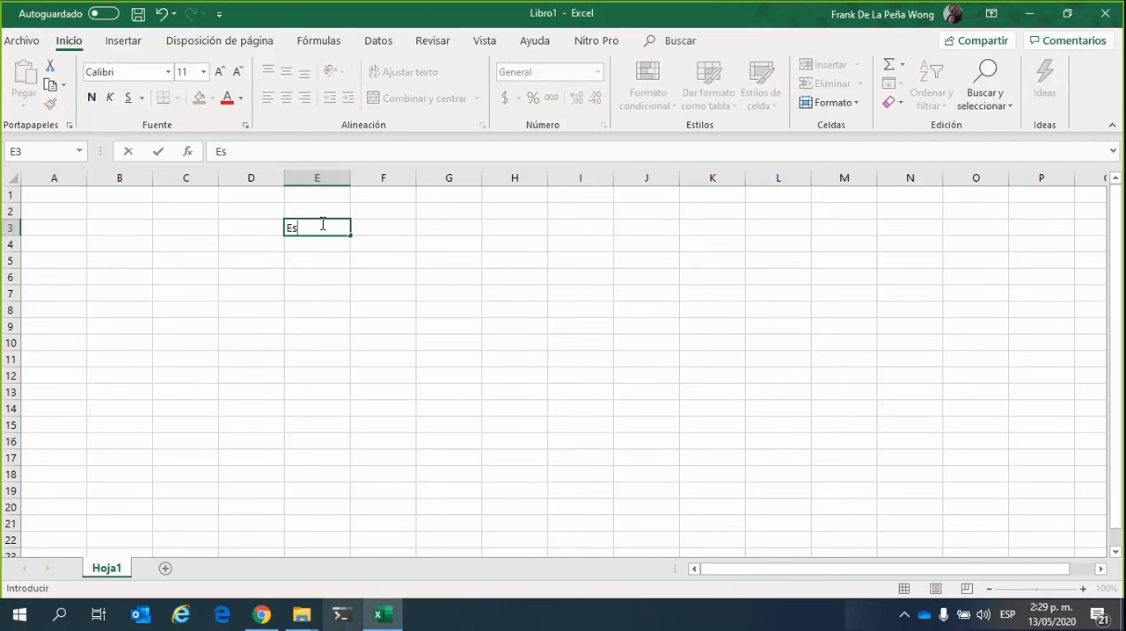
{"action": "type", "text": "to es un texto"}
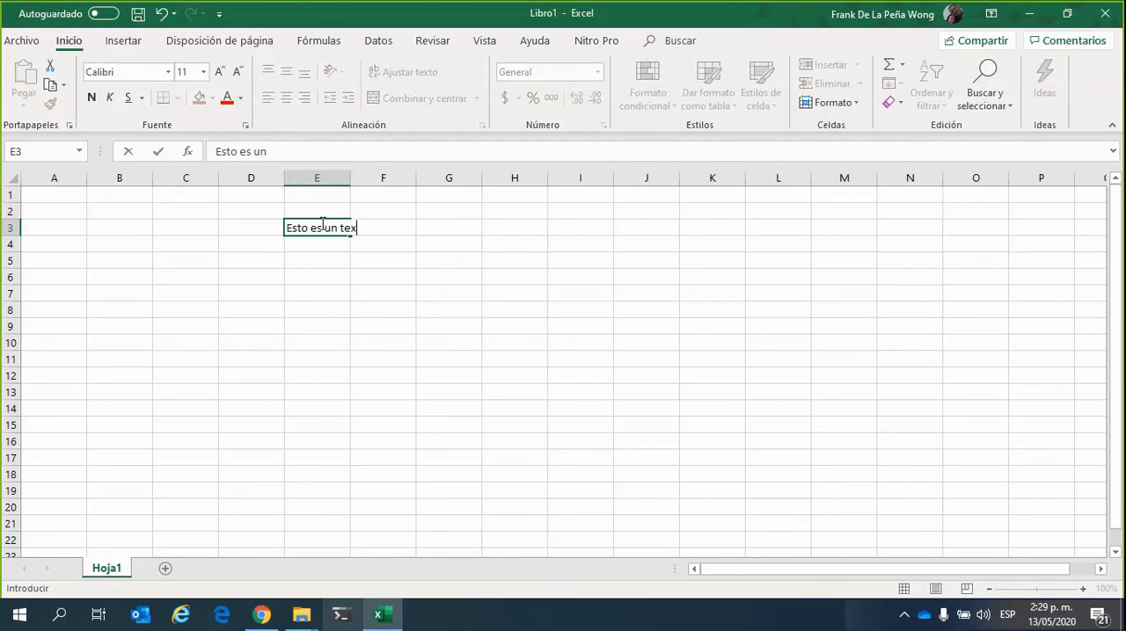
{"action": "key", "text": "Return"}
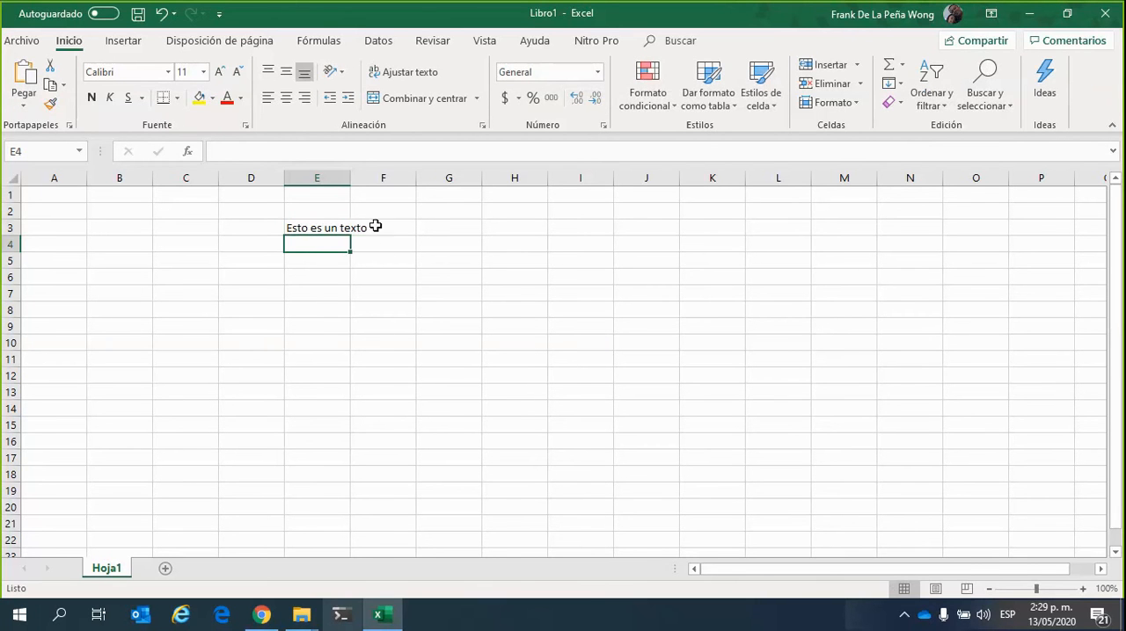
{"action": "double_click", "coordinate": [350, 178]}
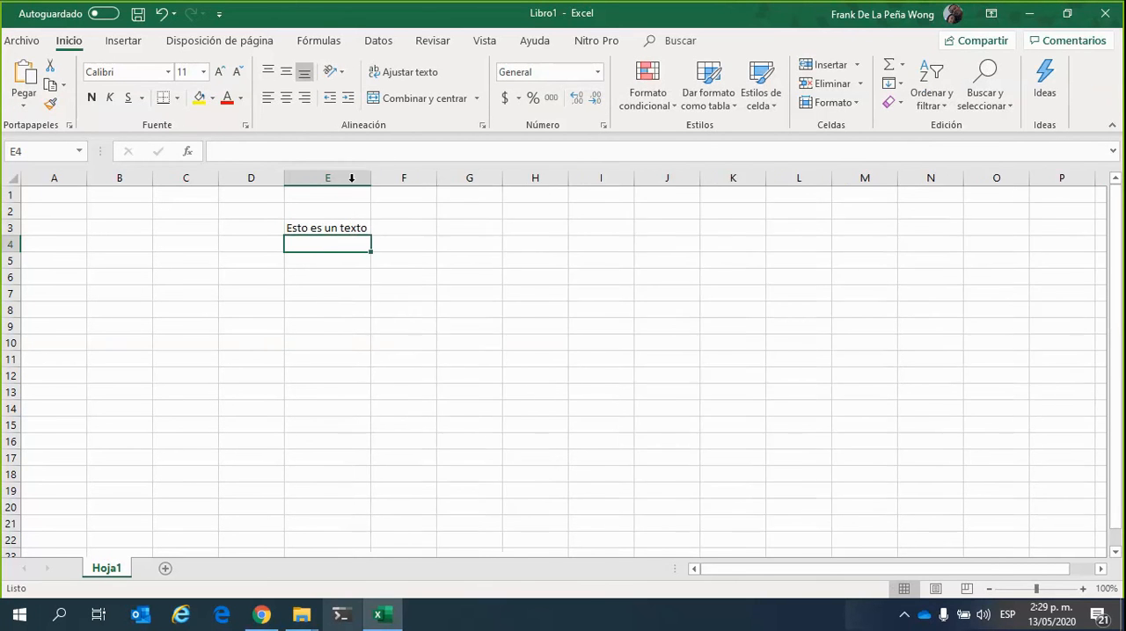
{"action": "left_click", "coordinate": [359, 228]}
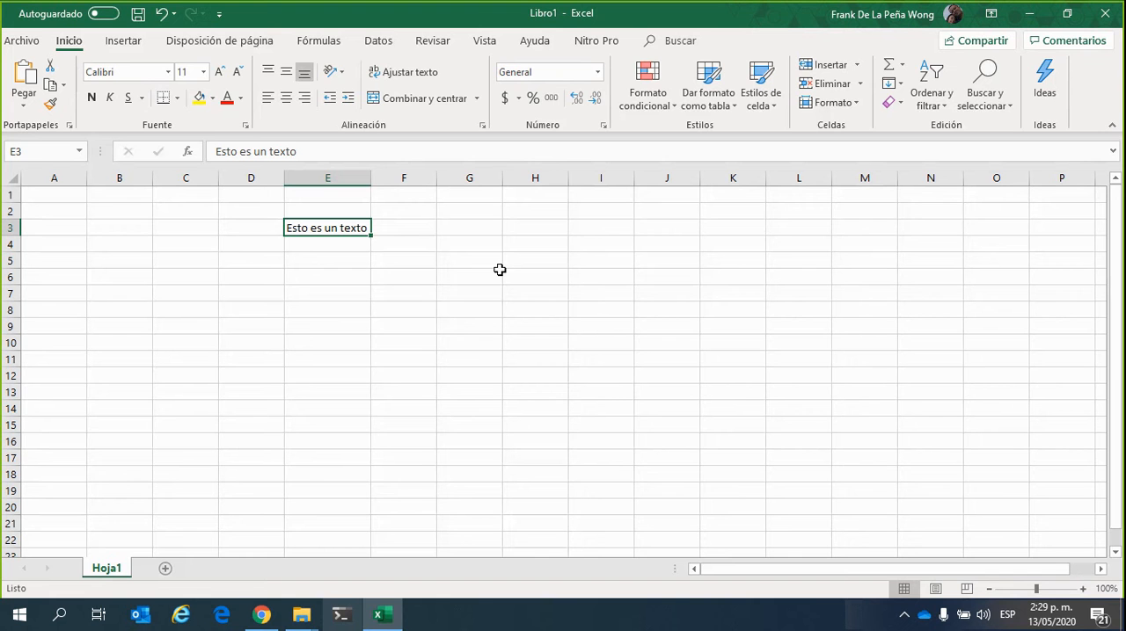
Clear the text in cell E3 and narrow column E
{"action": "key", "text": "Delete"}
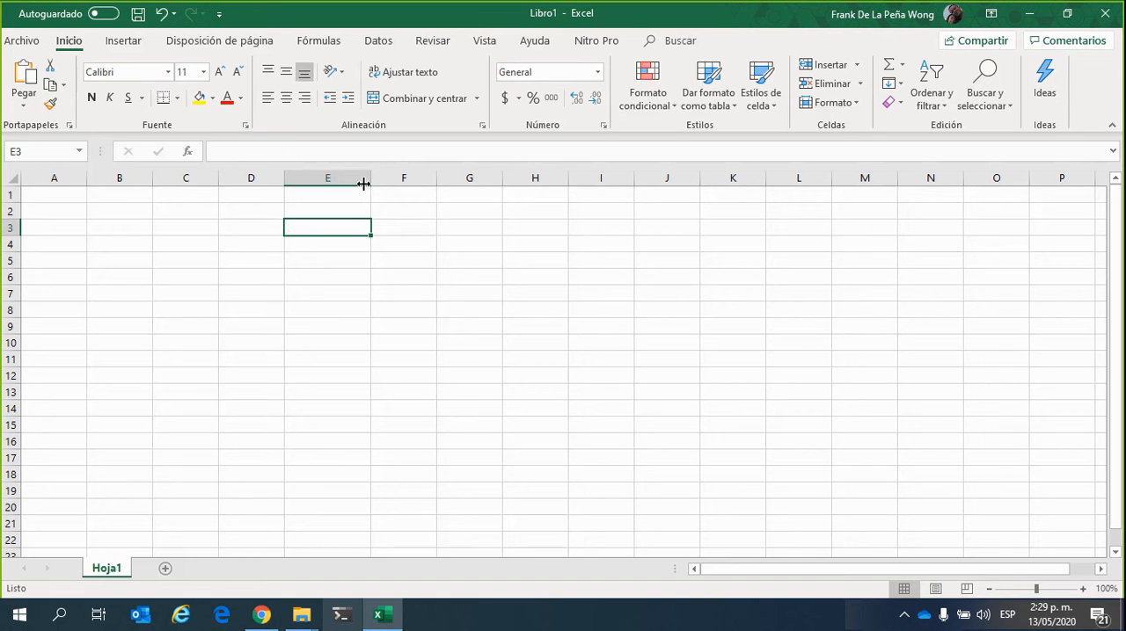
{"action": "left_click_drag", "start_coordinate": [369, 178], "coordinate": [339, 178]}
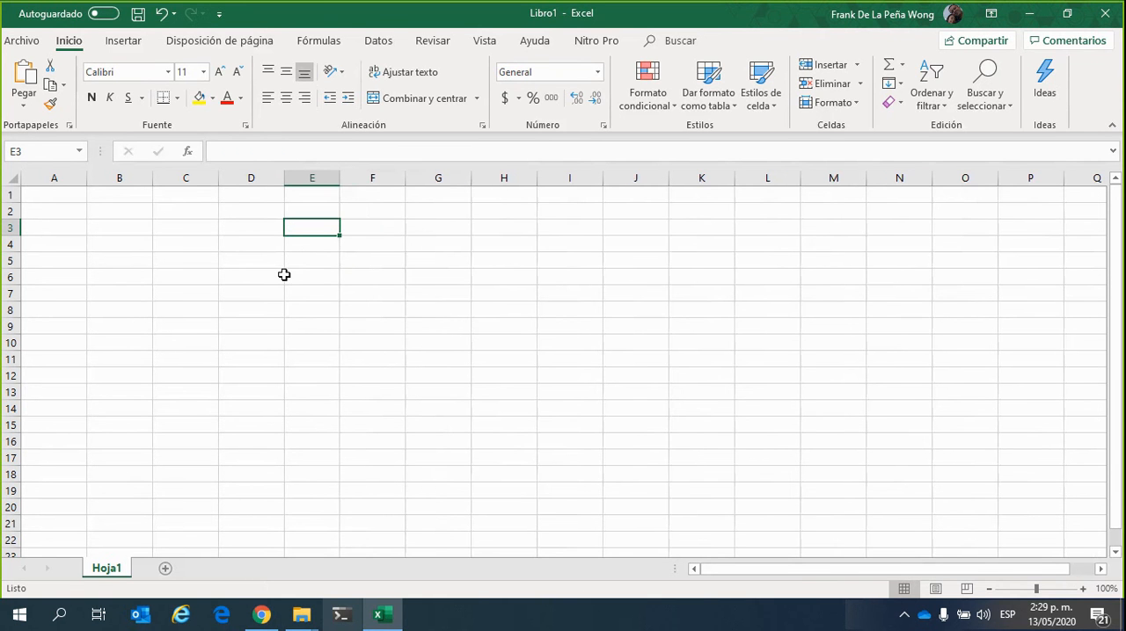
Begin a formula in cell D3 with an equals sign and discard it
{"action": "left_click", "coordinate": [255, 230]}
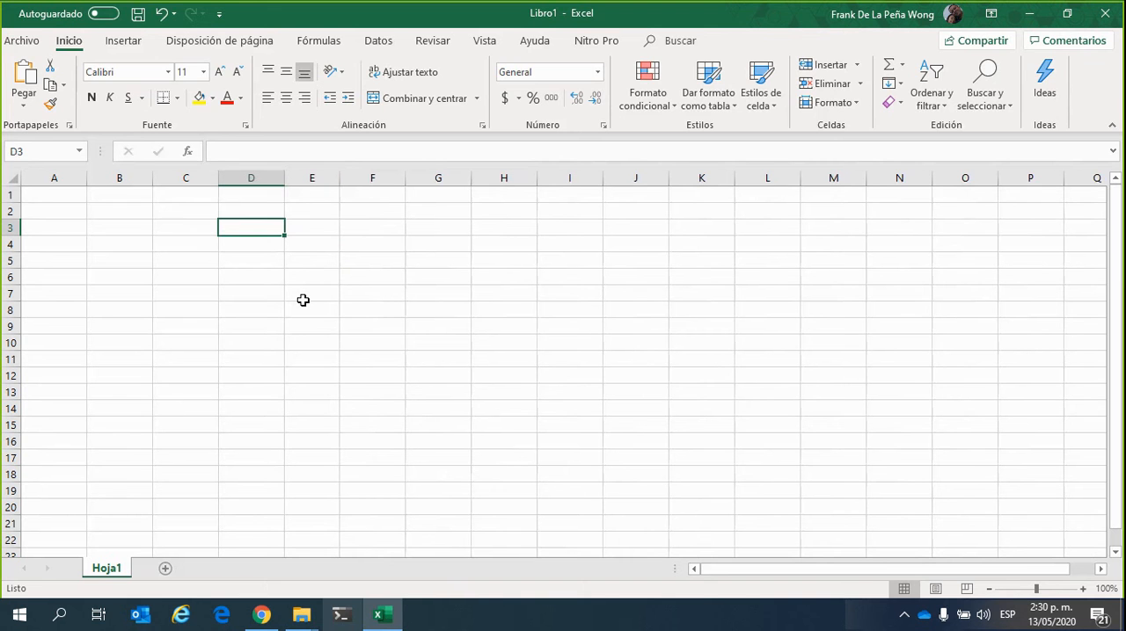
{"action": "type", "text": "="}
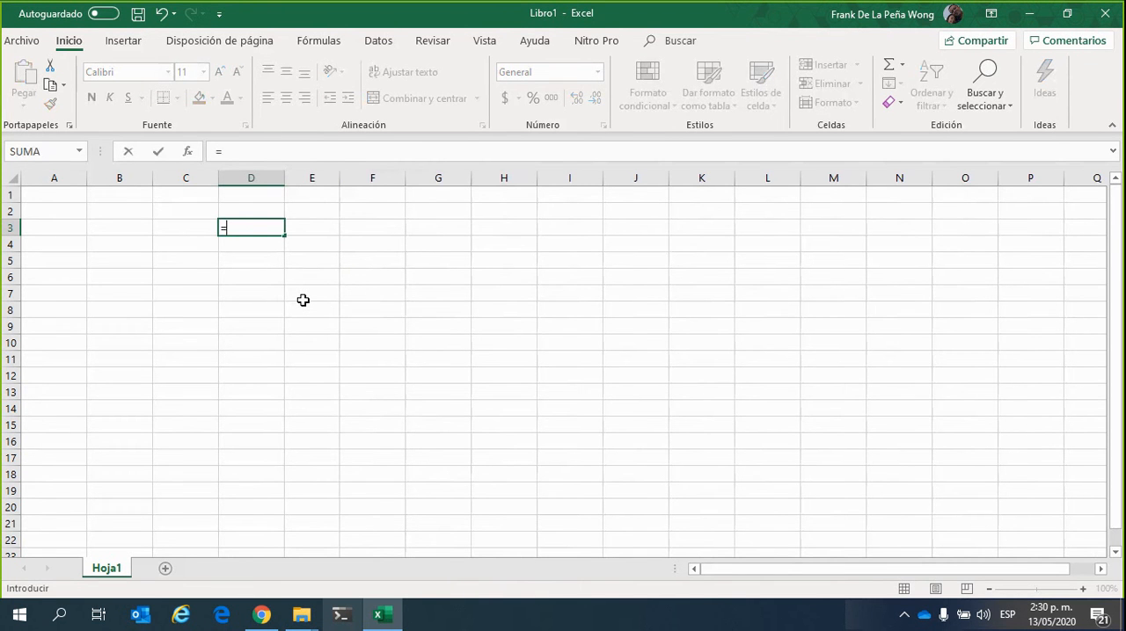
{"action": "key", "text": "Escape"}
{"action": "left_click", "coordinate": [302, 299]}
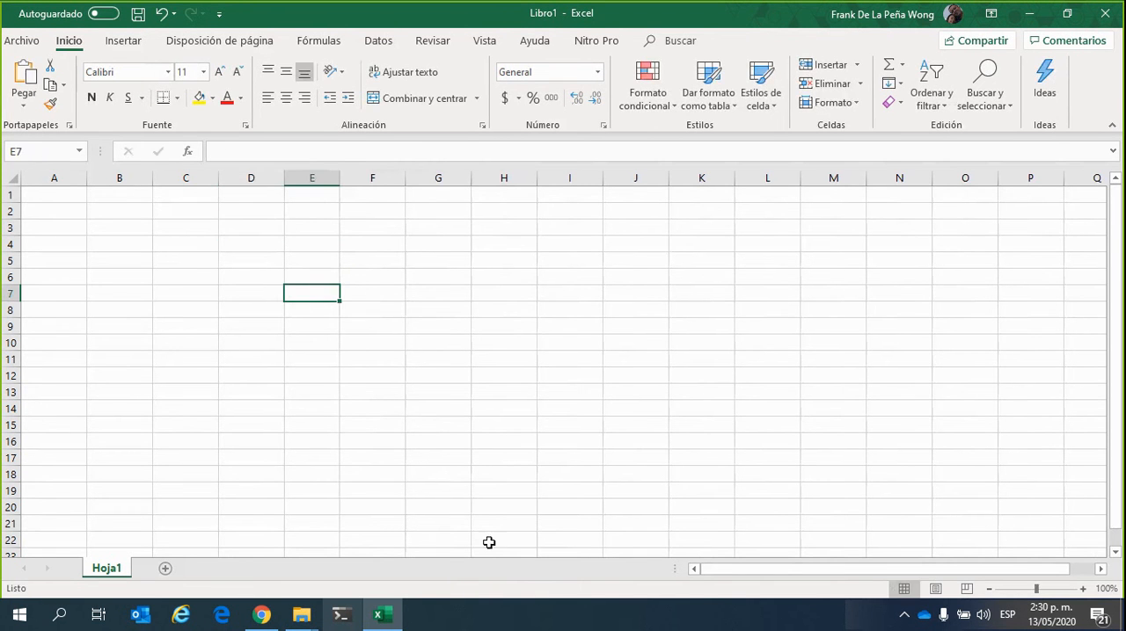
{"action": "left_click", "coordinate": [780, 163]}
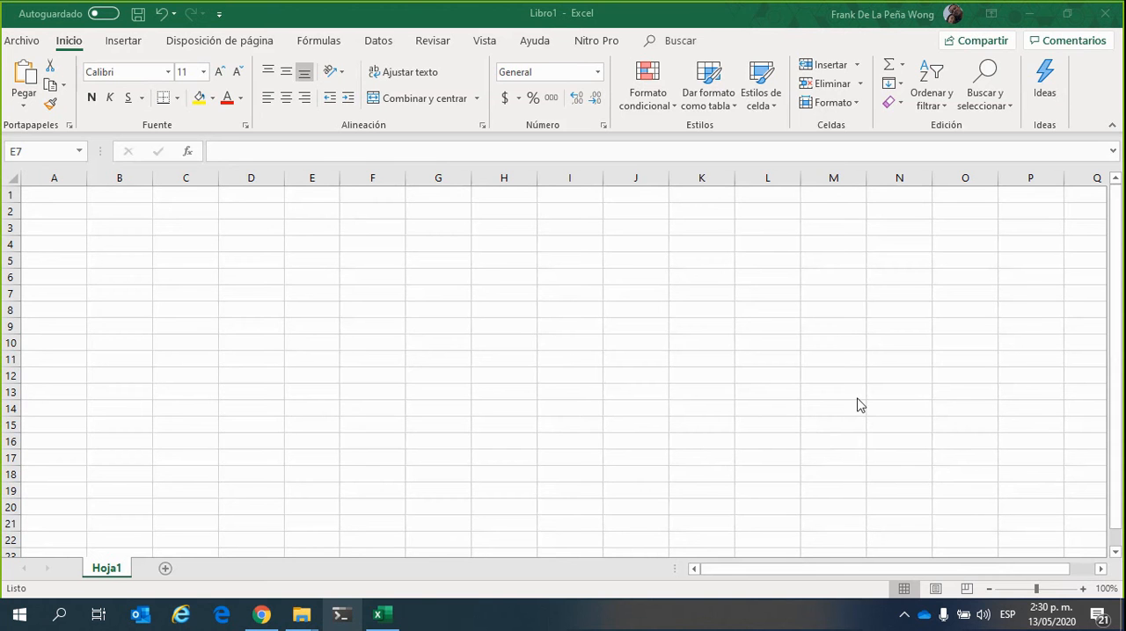
{"action": "left_click", "coordinate": [291, 293]}
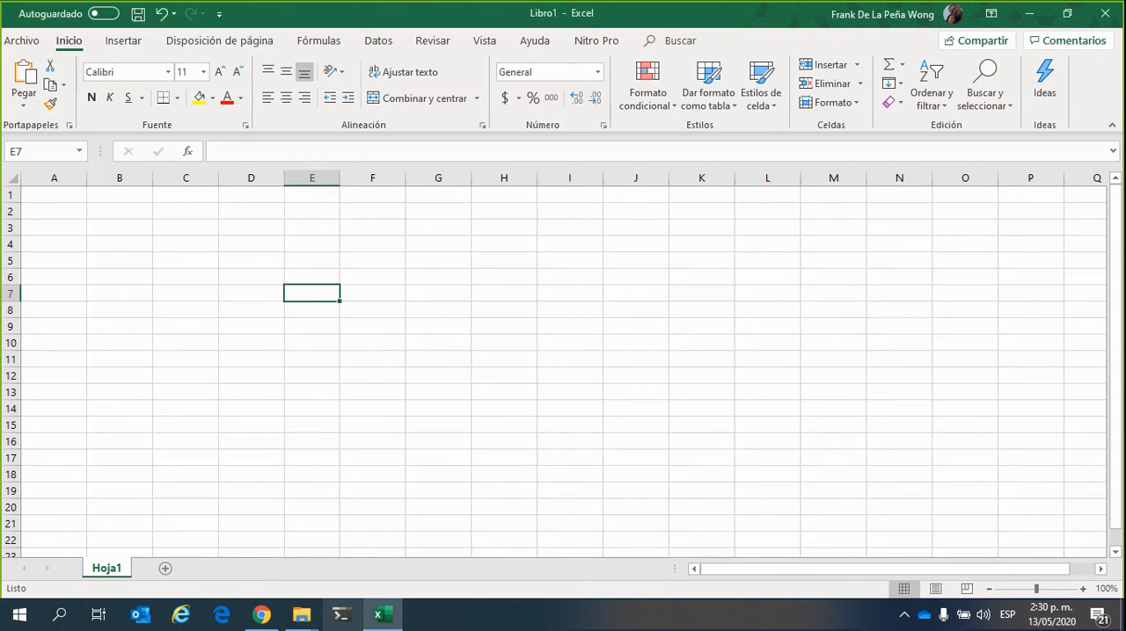
{"action": "left_click", "coordinate": [764, 24]}
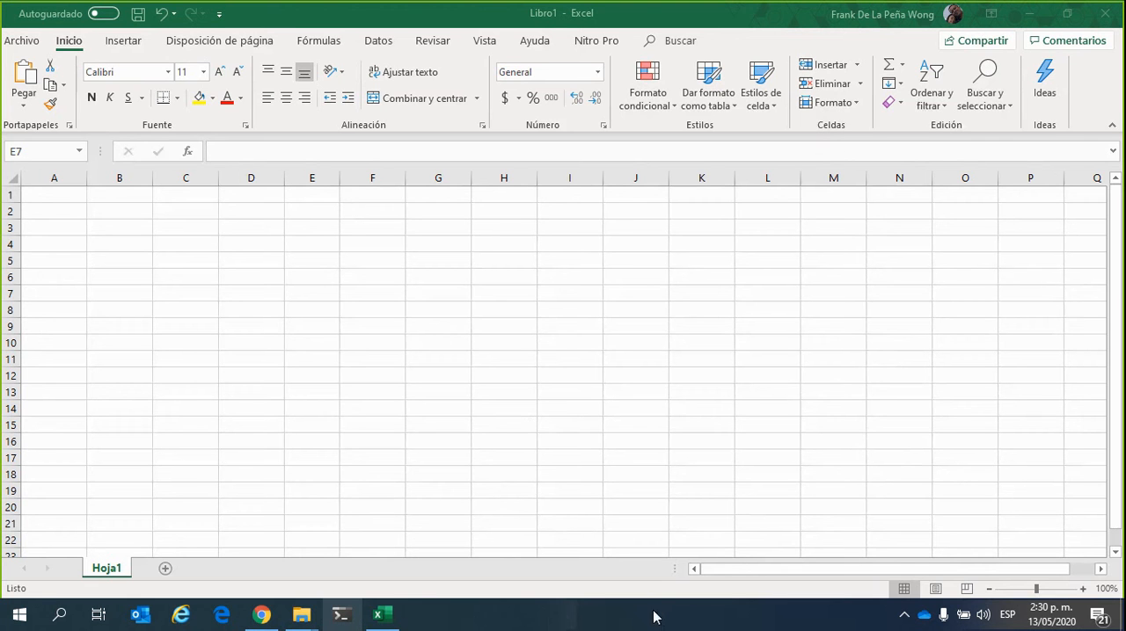
{"action": "left_click", "coordinate": [258, 223]}
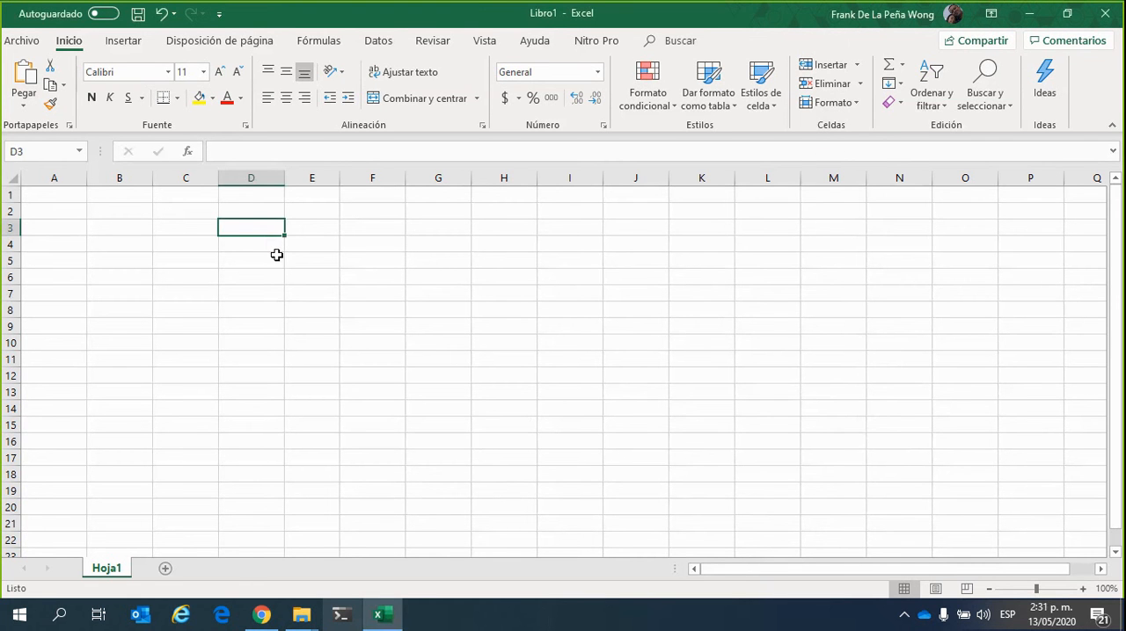
{"action": "left_click", "coordinate": [248, 210]}
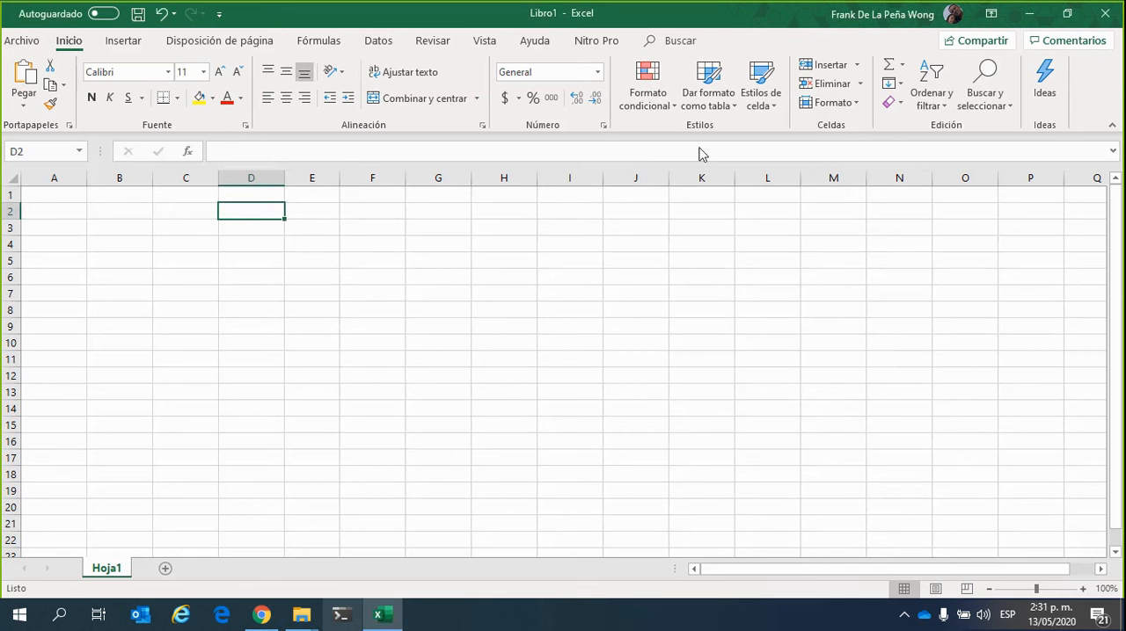
Enter the multiplication formula =80*120 in cell D4 and review the formula stored in the cell
{"action": "left_click", "coordinate": [259, 239]}
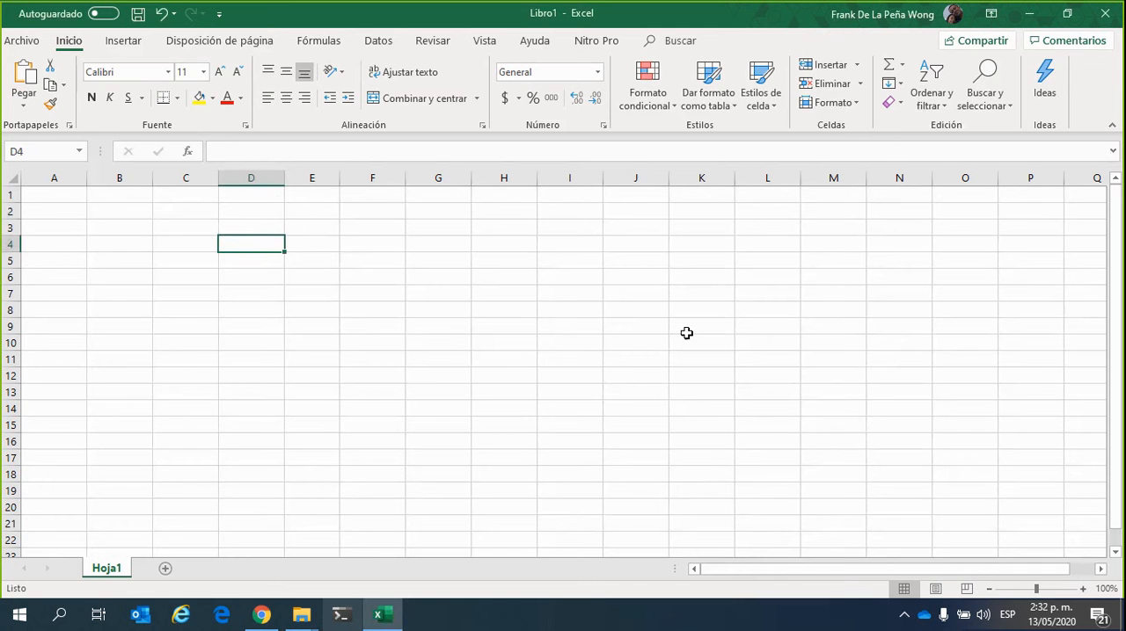
{"action": "type", "text": "="}
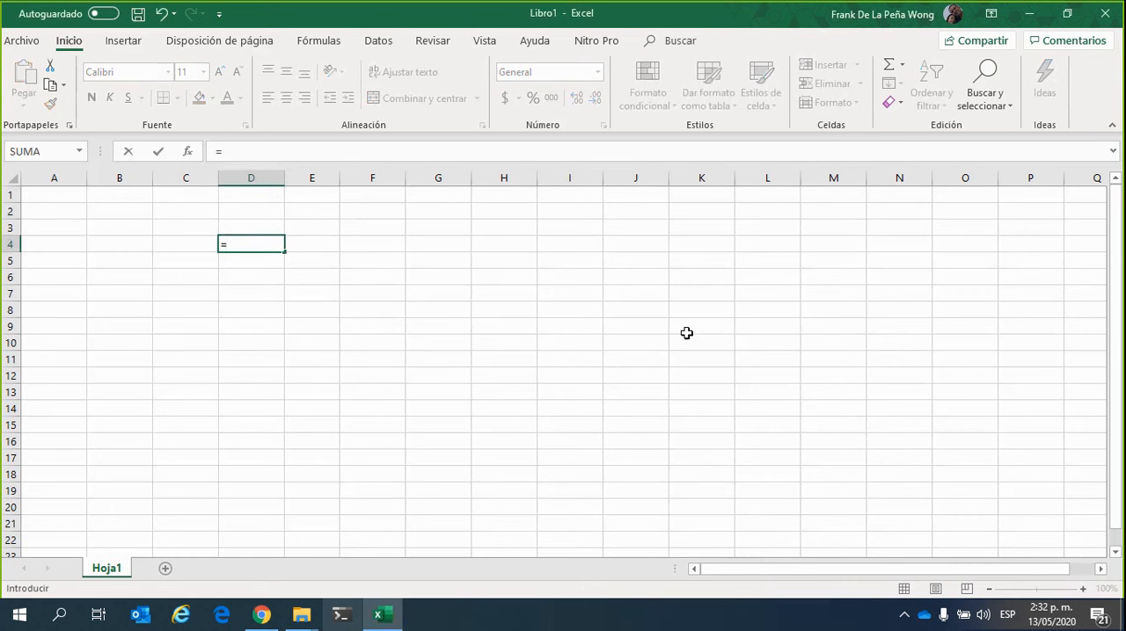
{"action": "type", "text": "80*120"}
{"action": "key", "text": "Return"}
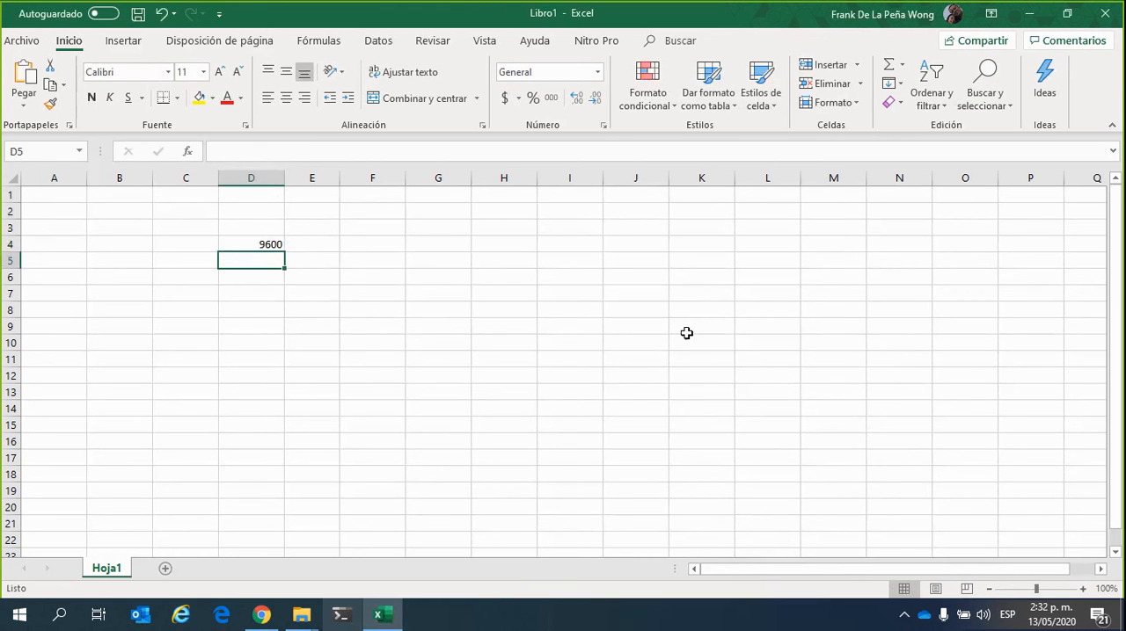
{"action": "left_click", "coordinate": [260, 243]}
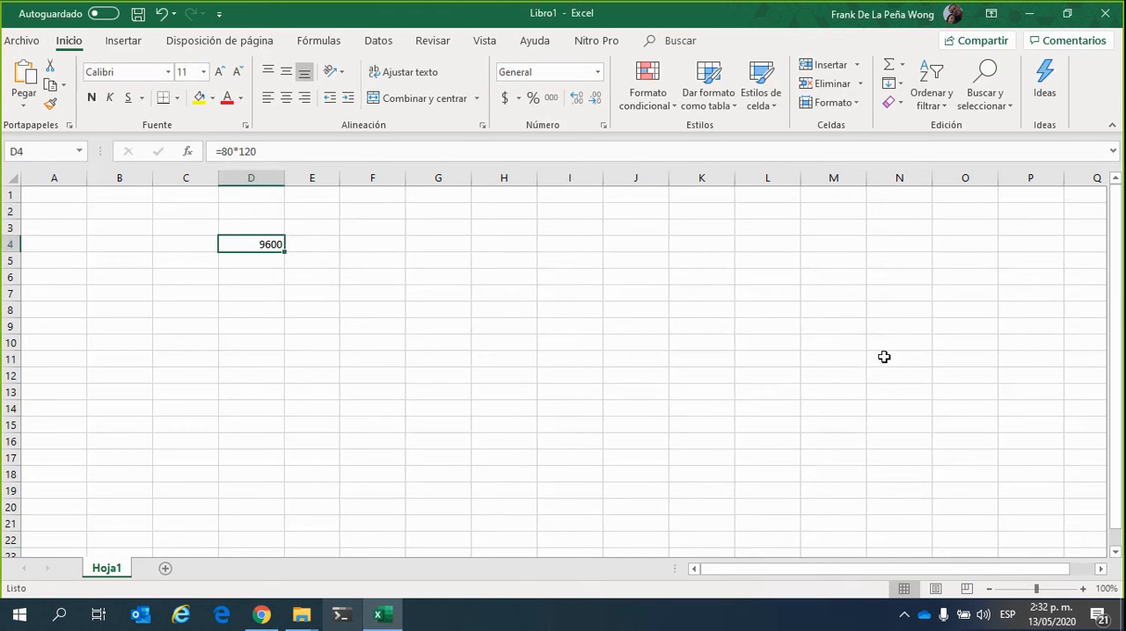
{"action": "left_click", "coordinate": [476, 383]}
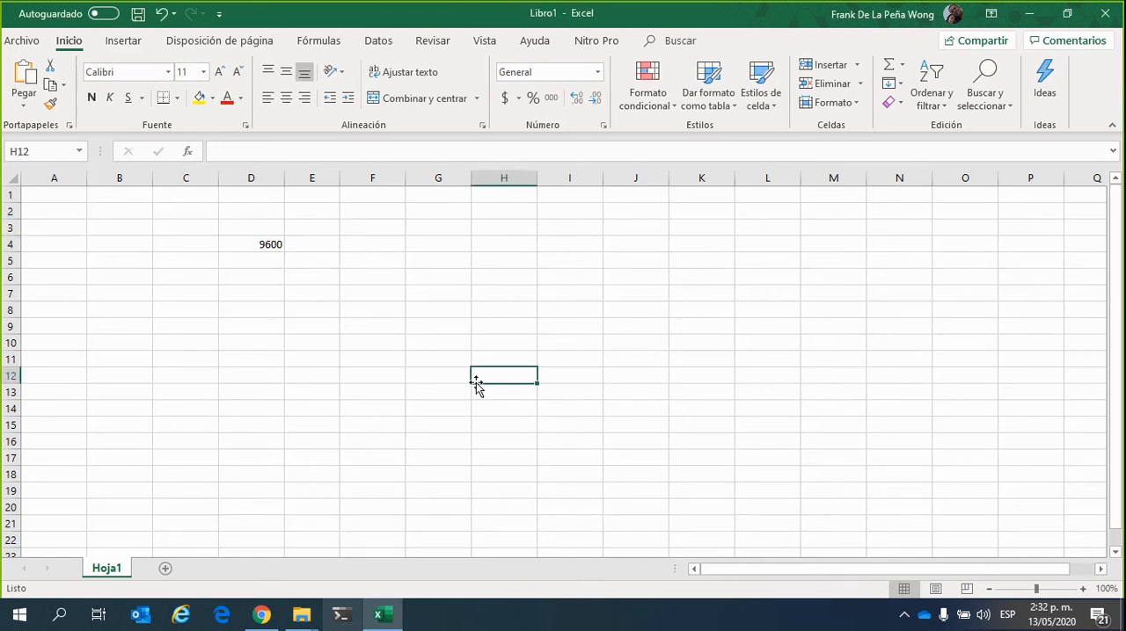
Edit the formula in cell D4 to =80*180, and clear the cell
{"action": "left_click", "coordinate": [266, 243]}
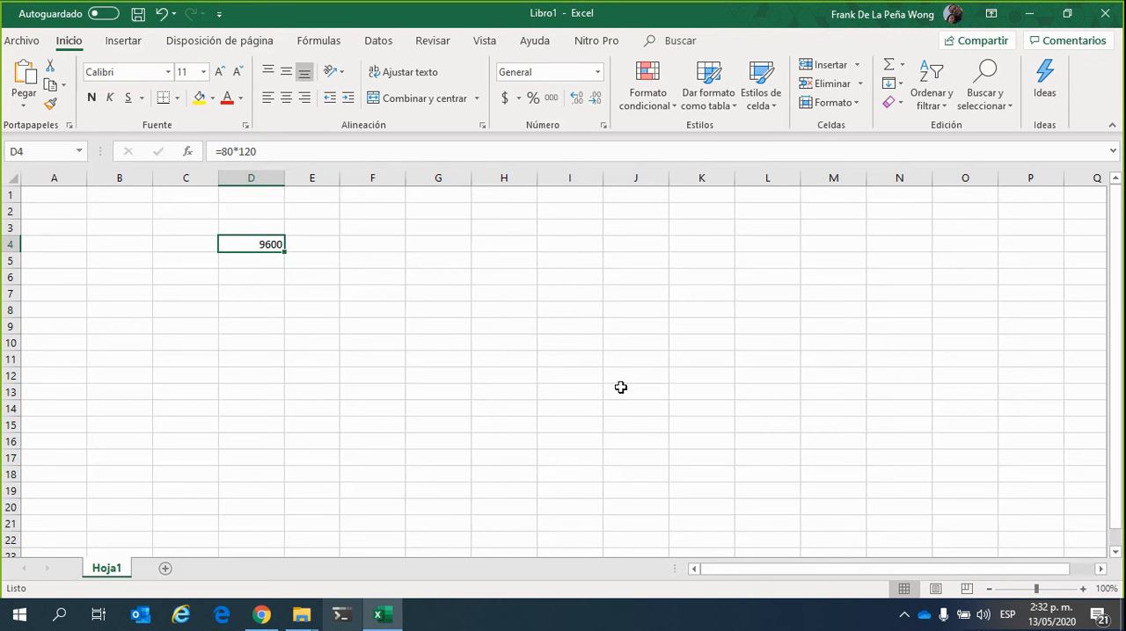
{"action": "left_click", "coordinate": [274, 151]}
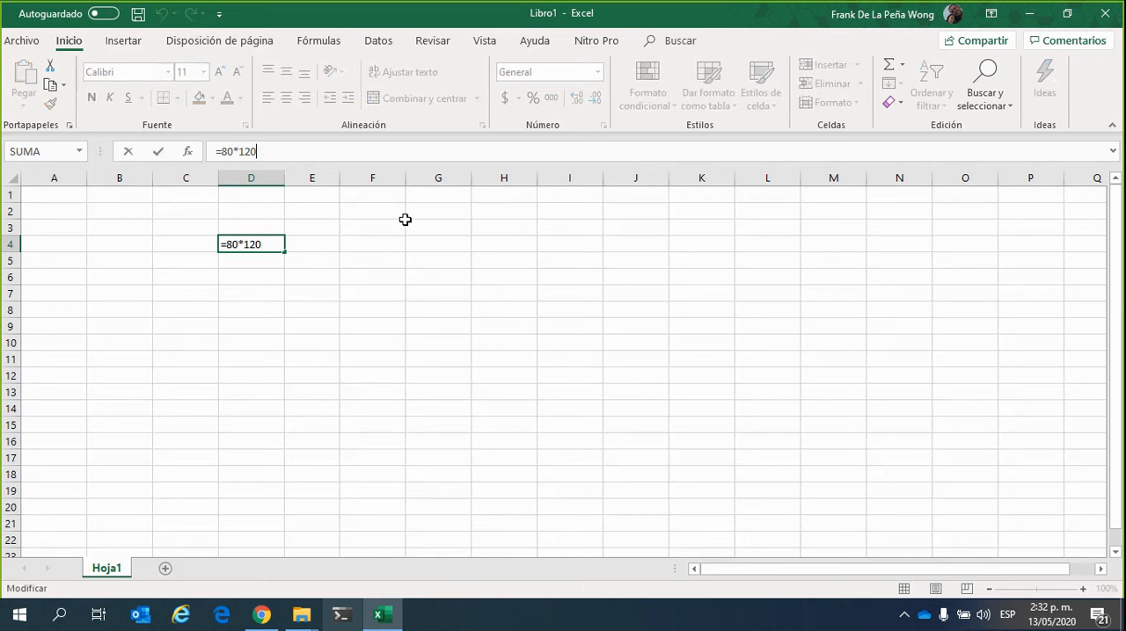
{"action": "key", "text": "BackSpace"}
{"action": "key", "text": "BackSpace"}
{"action": "type", "text": "1"}
{"action": "type", "text": "80"}
{"action": "key", "text": "Left"}
{"action": "key", "text": "Left"}
{"action": "key", "text": "BackSpace"}
{"action": "key", "text": "Return"}
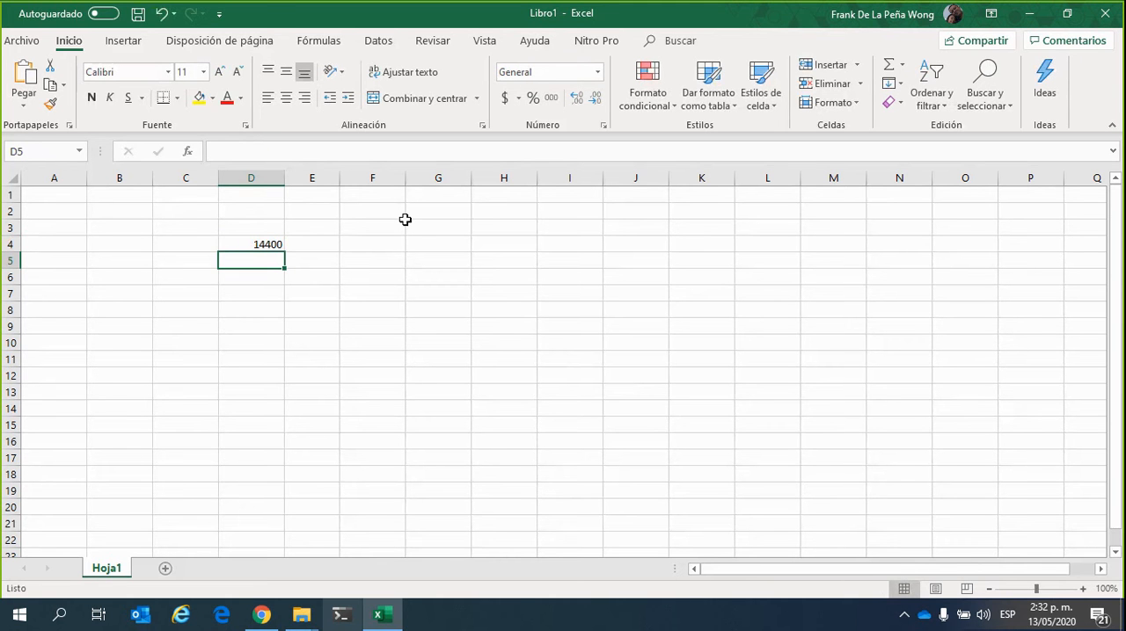
{"action": "left_click", "coordinate": [244, 249]}
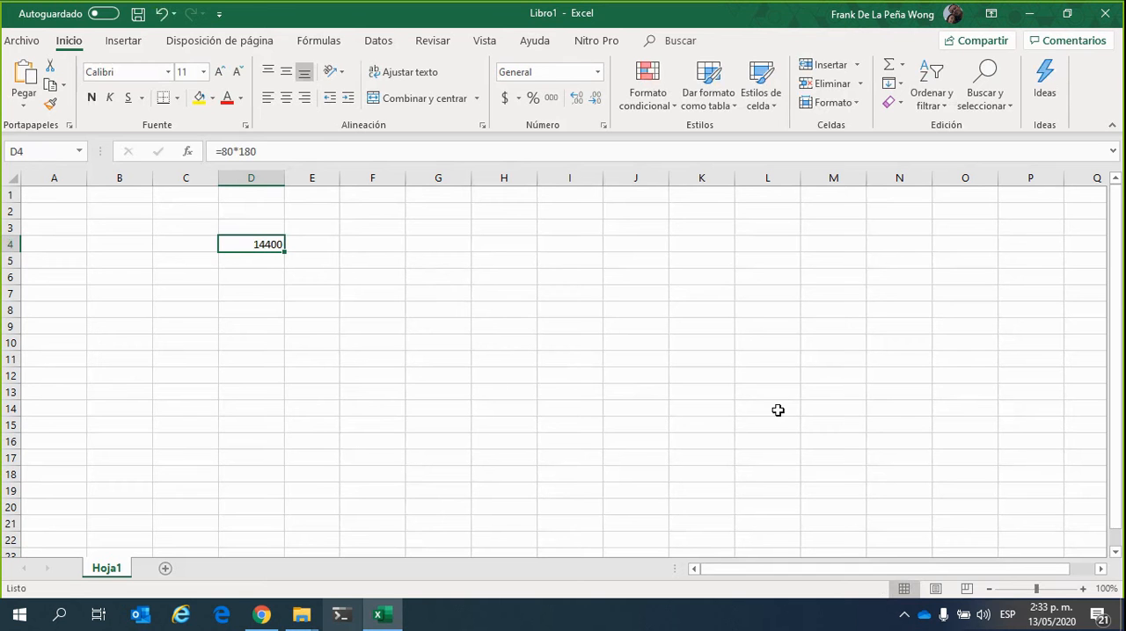
{"action": "key", "text": "Delete"}
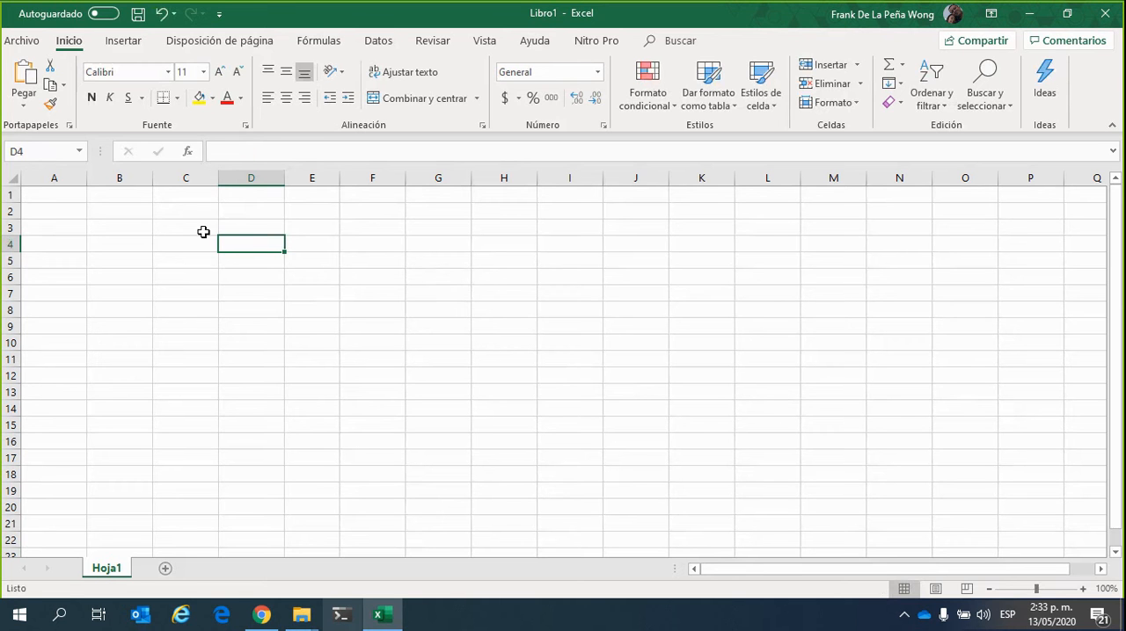
Enter the table headers "Articulo" in cell B3 and "Valor compra" in cell C3
{"action": "left_click", "coordinate": [111, 228]}
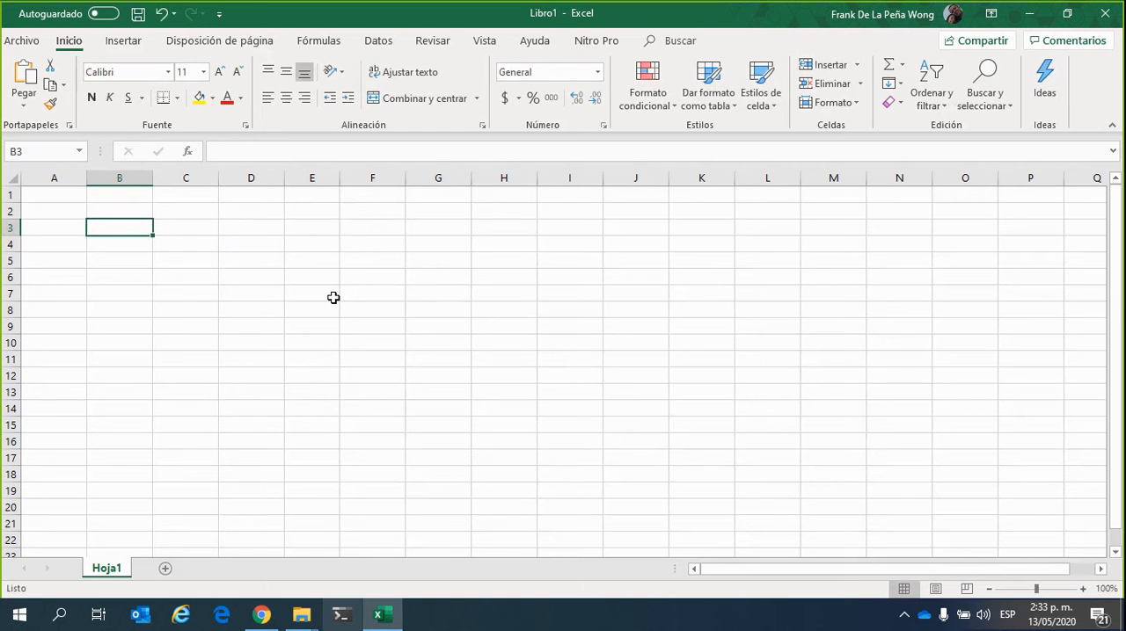
{"action": "type", "text": "Articulo"}
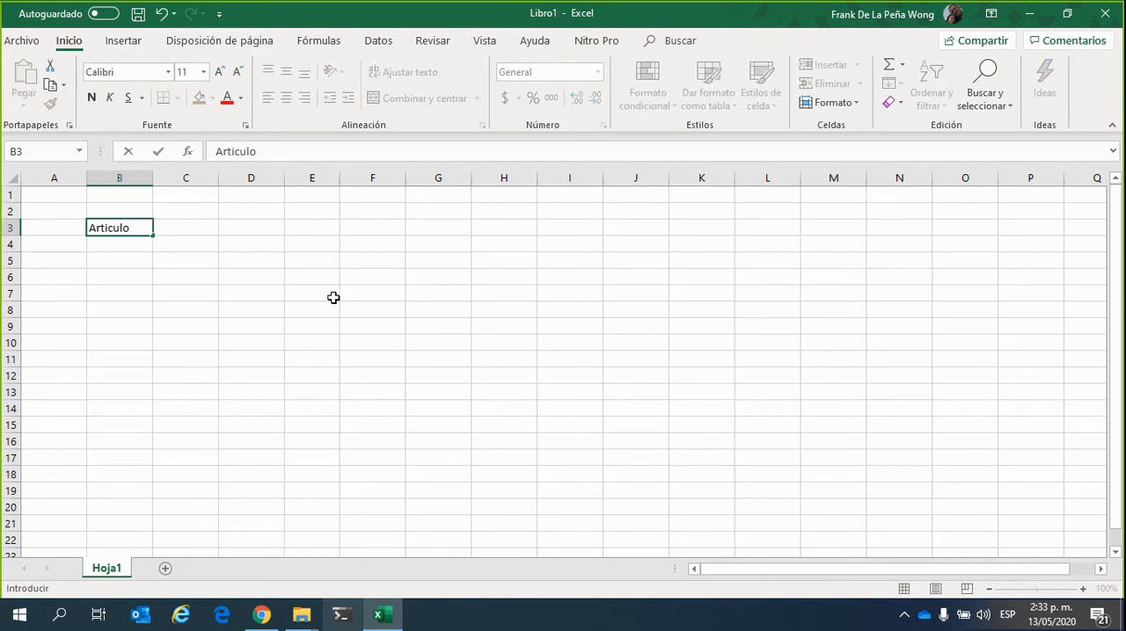
{"action": "key", "text": "Tab"}
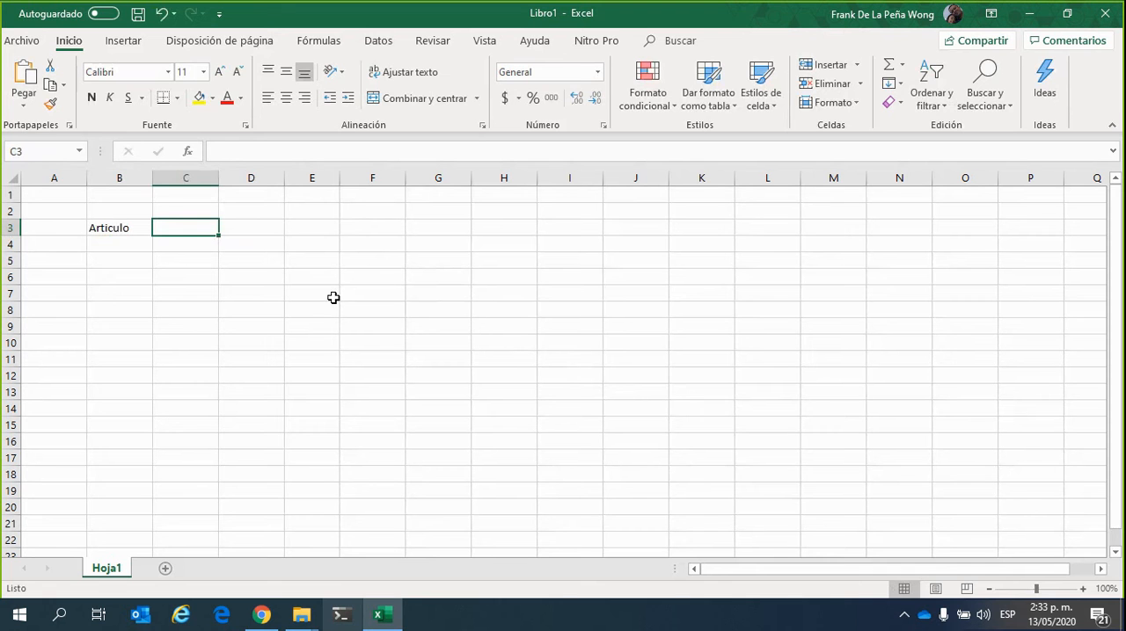
{"action": "key", "text": "F2"}
{"action": "type", "text": "Valor"}
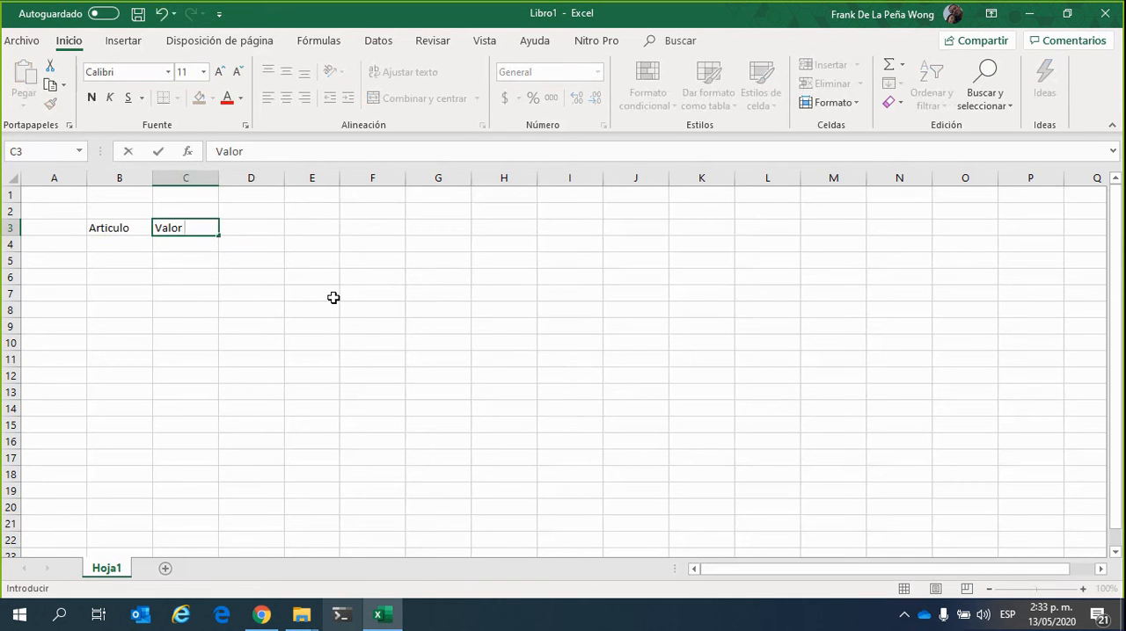
{"action": "type", "text": " compra"}
{"action": "key", "text": "Return"}
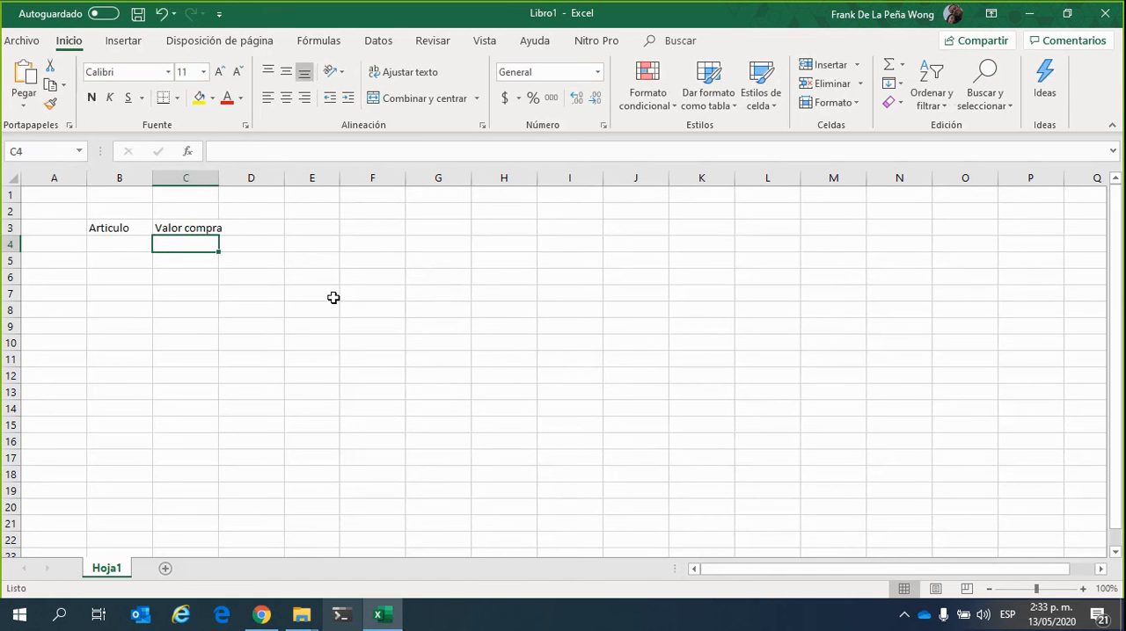
Widen column C so that the "Valor compra" header fits with room to spare
{"action": "left_click_drag", "start_coordinate": [219, 177], "coordinate": [266, 181]}
{"action": "left_click", "coordinate": [206, 178]}
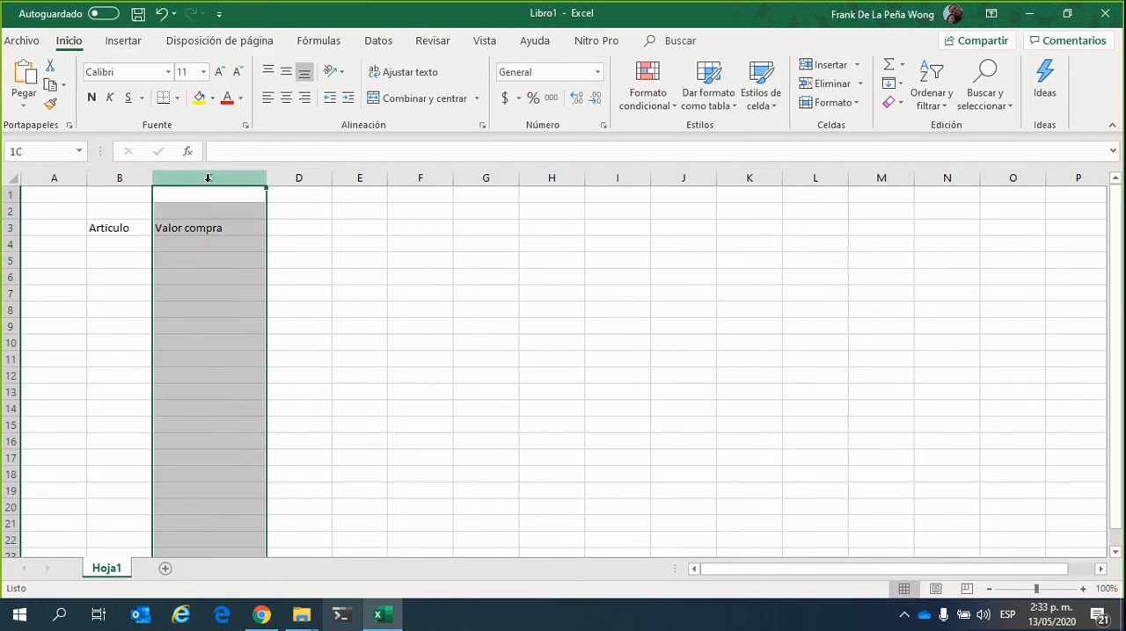
{"action": "left_click", "coordinate": [256, 291]}
List the articles "Manzana", "Pera" and "Melon" in cells B4 to B6 under the Articulo header
{"action": "left_click", "coordinate": [101, 246]}
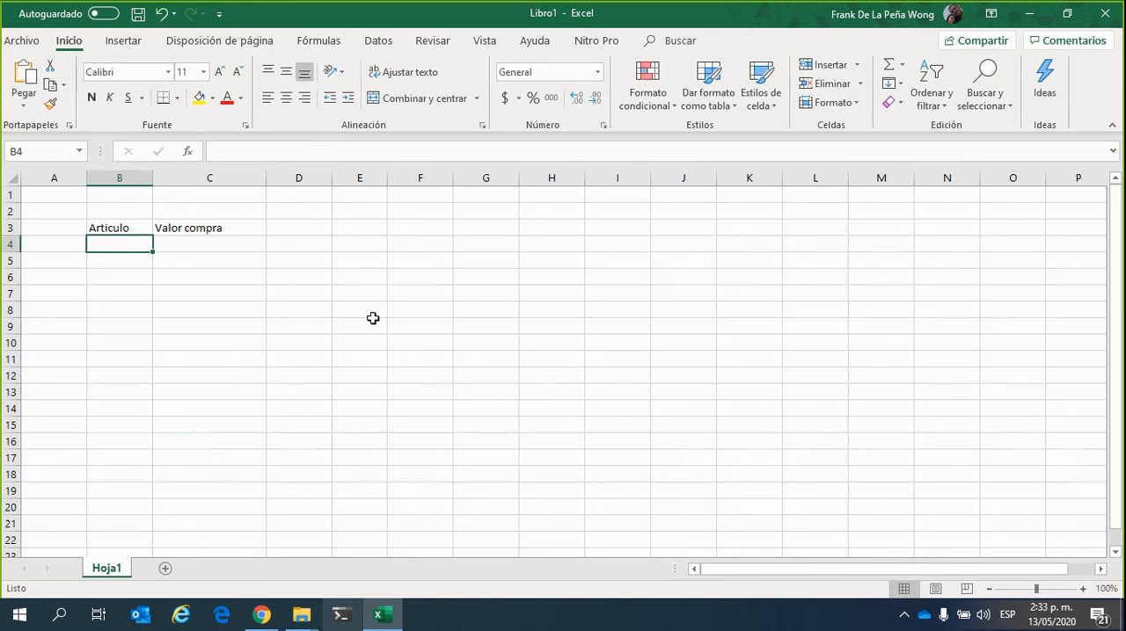
{"action": "type", "text": "Manzana"}
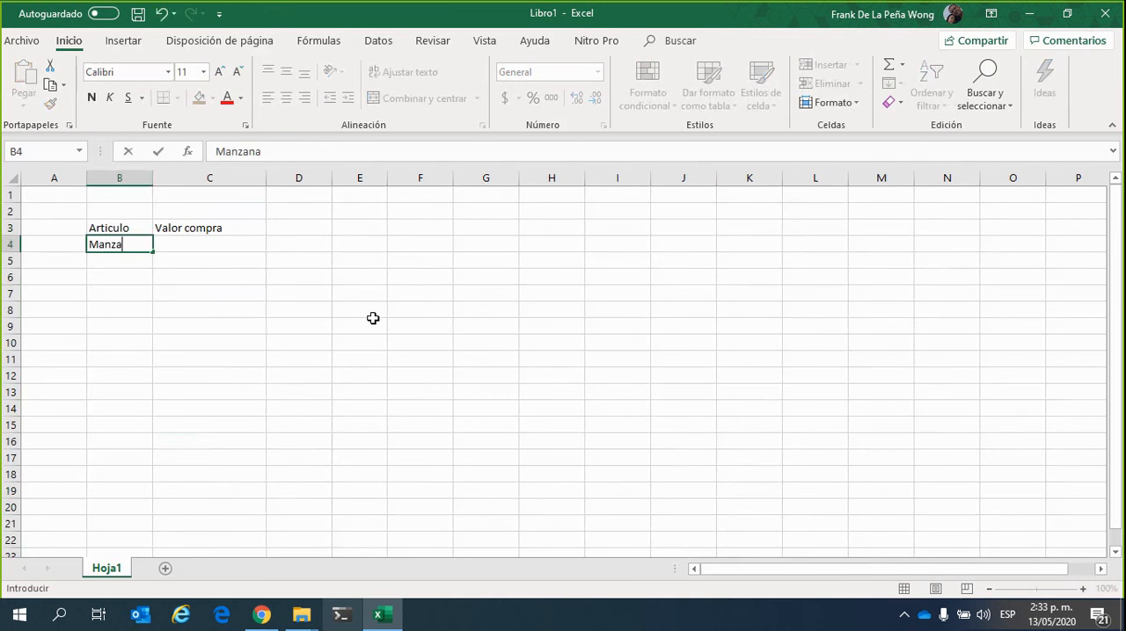
{"action": "key", "text": "Return"}
{"action": "type", "text": "Pe"}
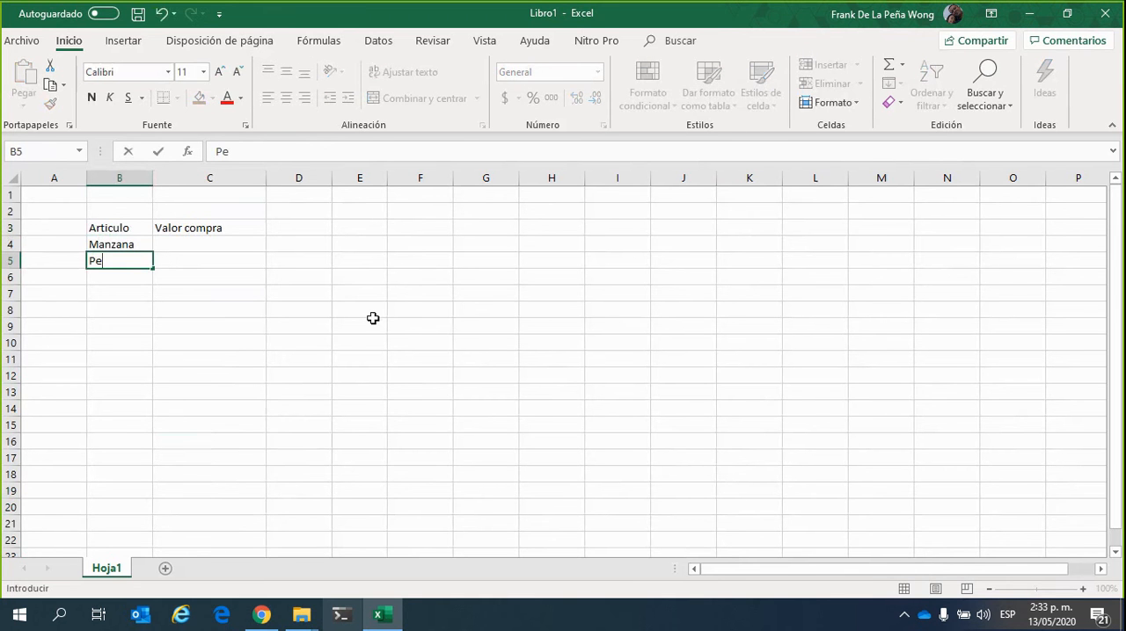
{"action": "type", "text": "ra"}
{"action": "key", "text": "Return"}
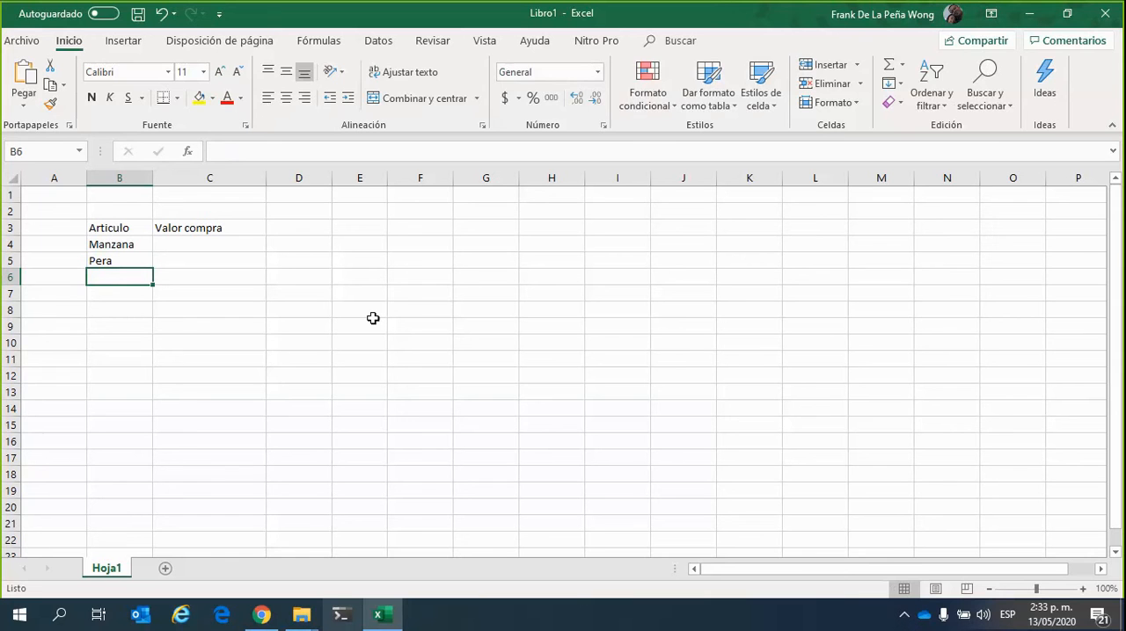
{"action": "type", "text": "Gua"}
{"action": "key", "text": "BackSpace"}
{"action": "key", "text": "BackSpace"}
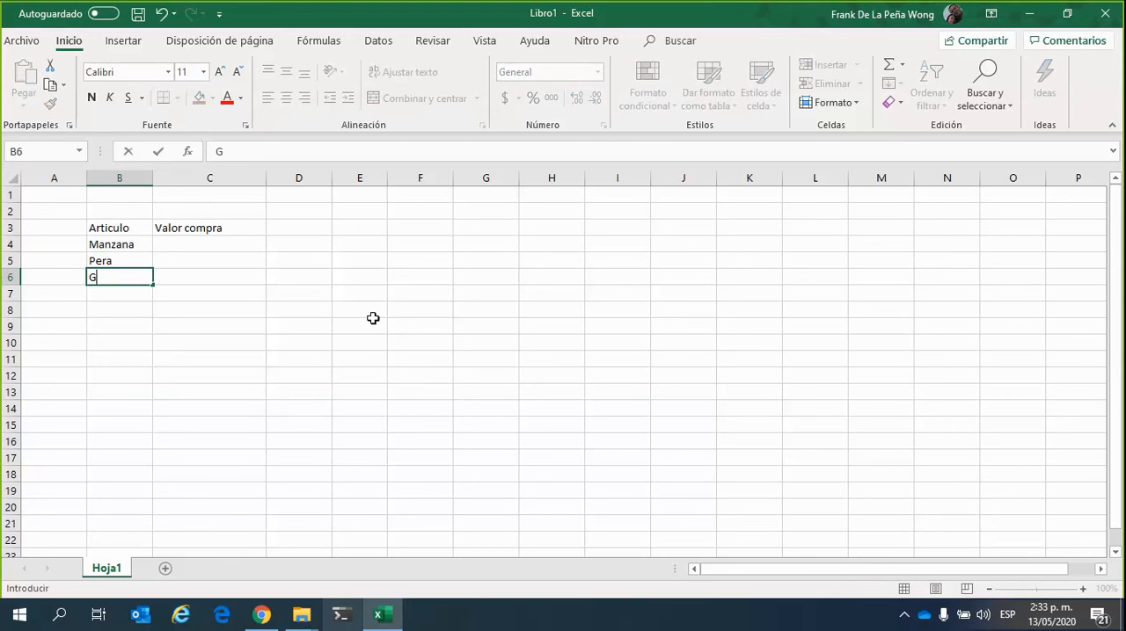
{"action": "key", "text": "BackSpace"}
{"action": "type", "text": "Melon"}
{"action": "key", "text": "Return"}
Enter the formula =10*500 in cell C4 as the purchase value of Manzana
{"action": "key", "text": "Up"}
{"action": "key", "text": "Up"}
{"action": "key", "text": "Up"}
{"action": "key", "text": "Right"}
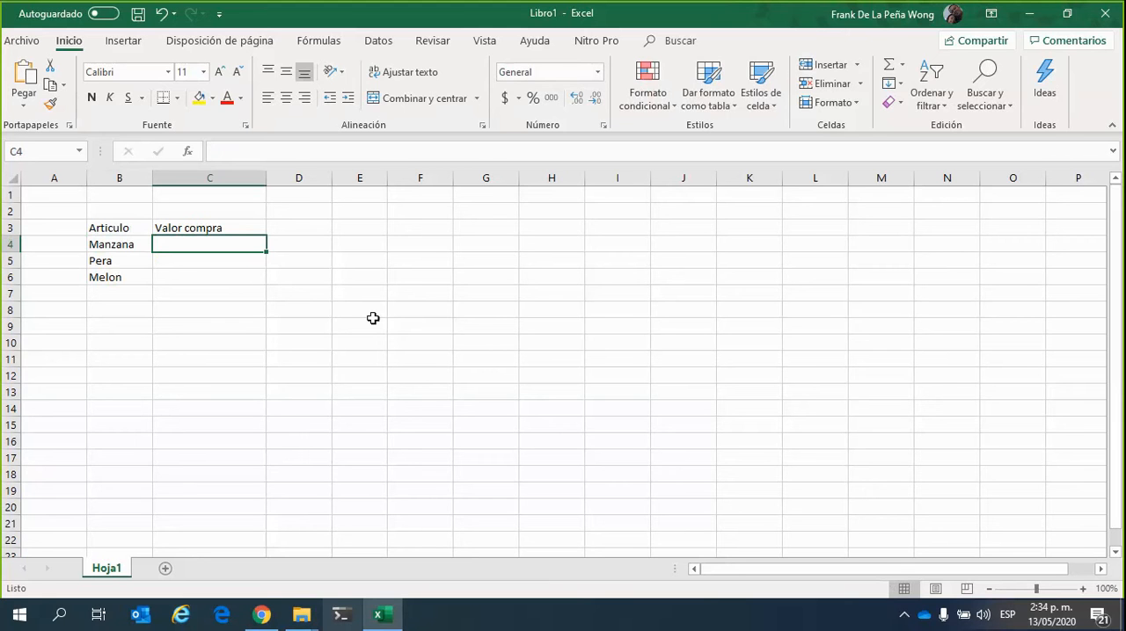
{"action": "type", "text": "="}
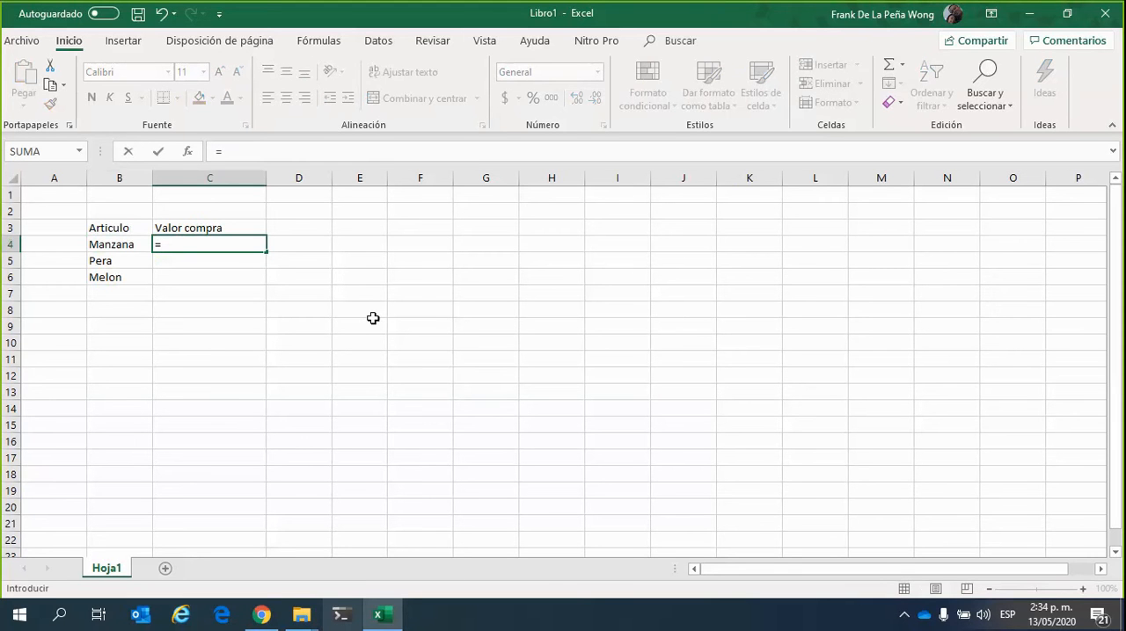
{"action": "type", "text": "10*500"}
{"action": "key", "text": "Return"}
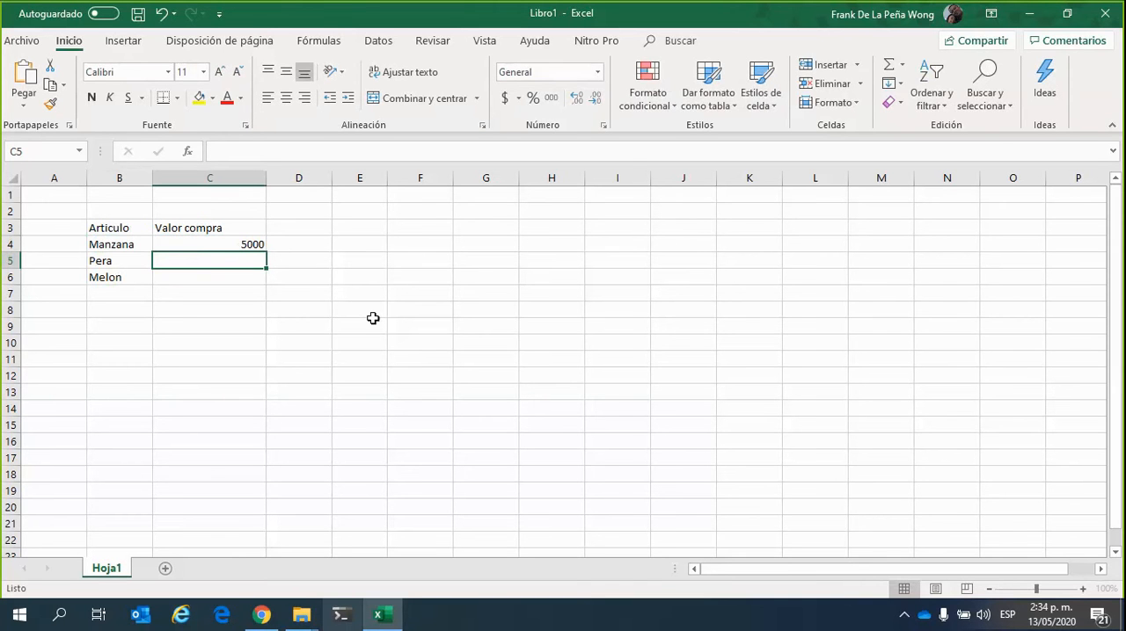
Enter the formula =3*1200 in cell C5 as the purchase value of Pera
{"action": "type", "text": "=3"}
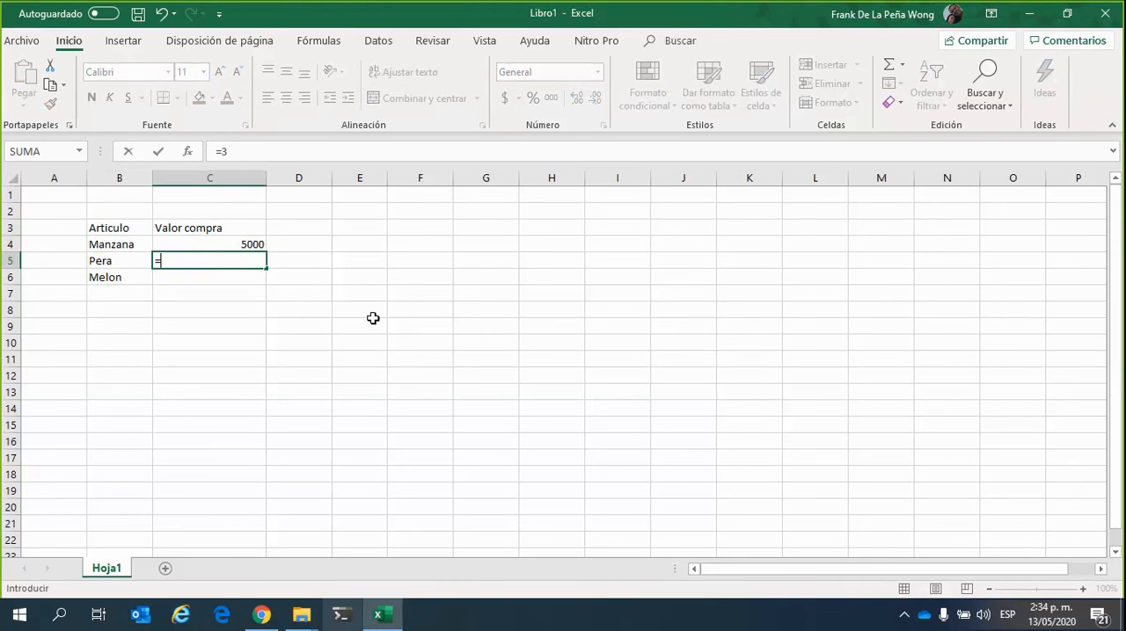
{"action": "type", "text": "* 1200"}
{"action": "key", "text": "Return"}
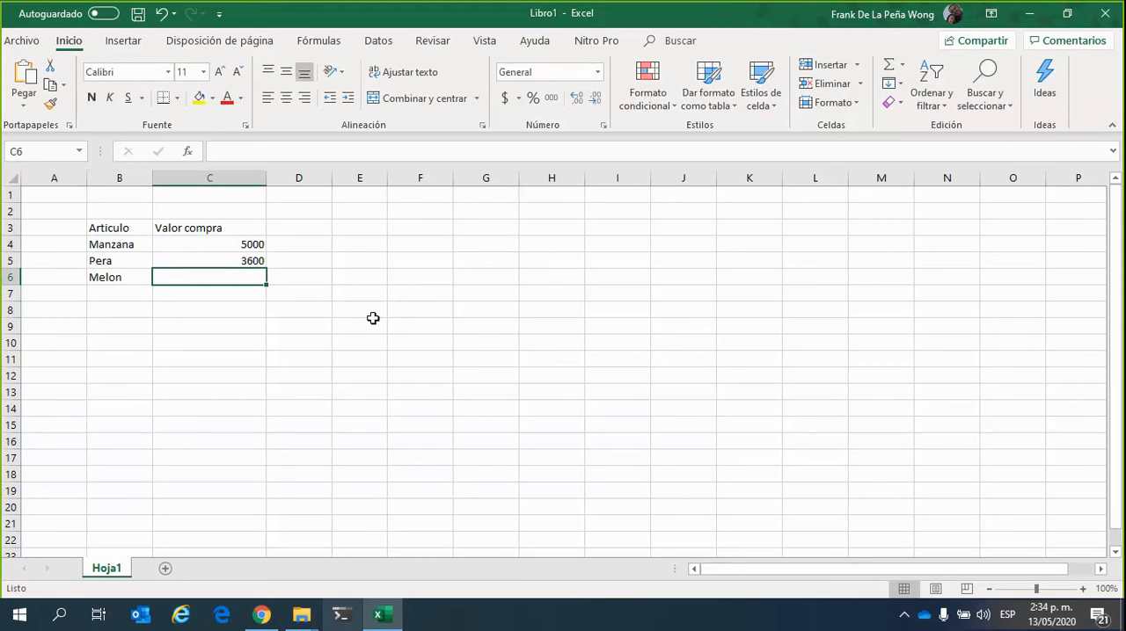
Enter the formula =2*3000 in cell C6 as the purchase value of Melon
{"action": "type", "text": "="}
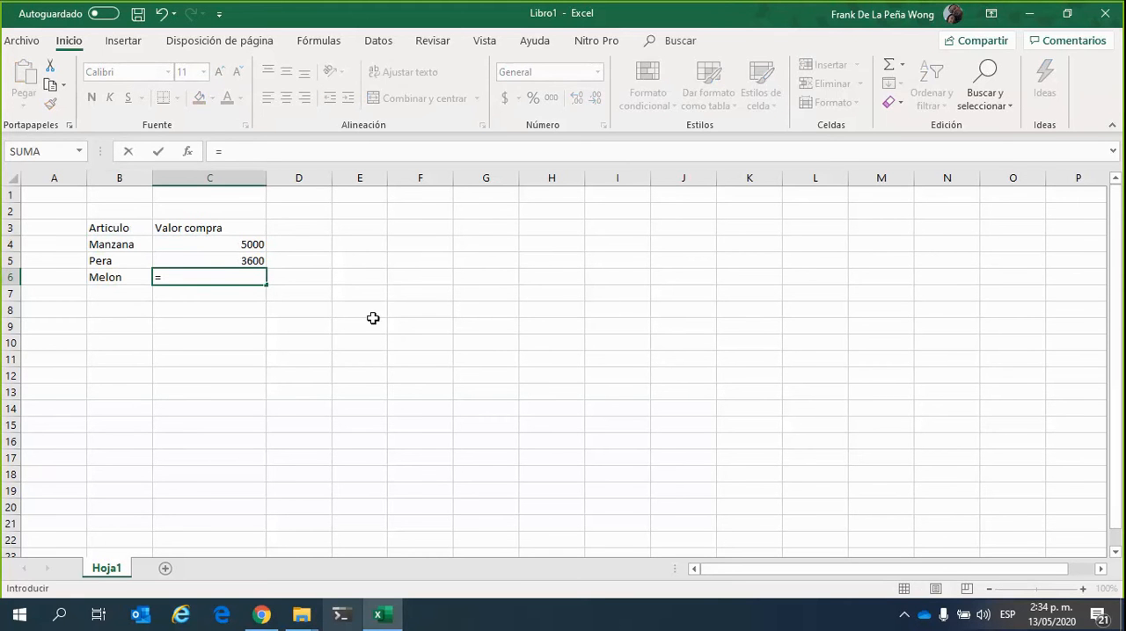
{"action": "type", "text": "2*3000"}
{"action": "key", "text": "Return"}
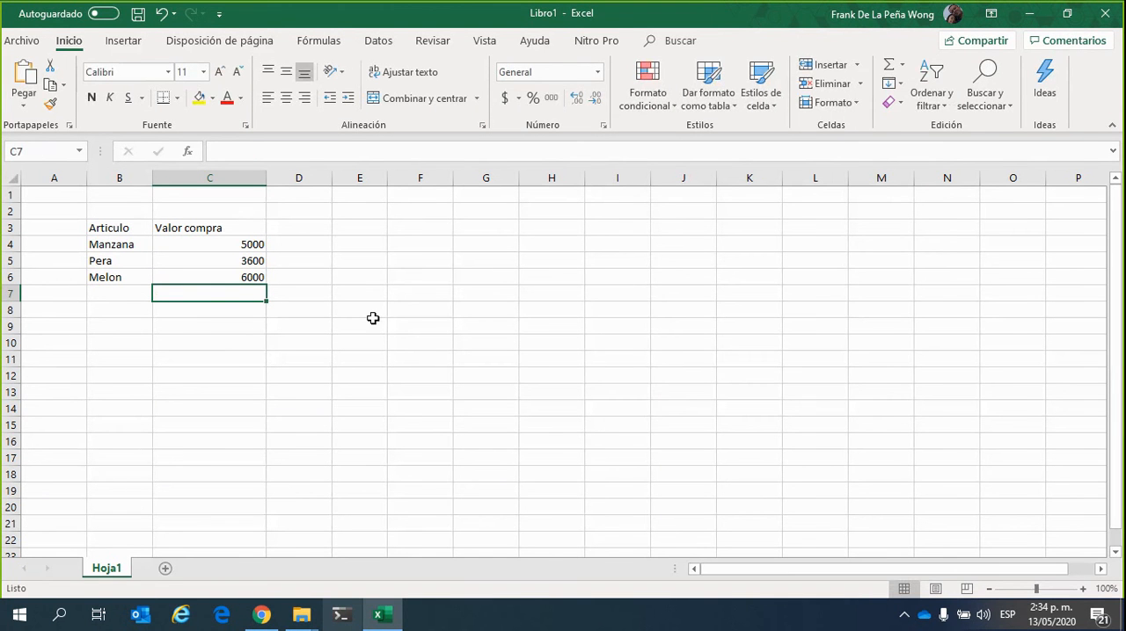
Review the formulas behind the purchase values of Manzana, Pera and Melon in cells C4 to C6
{"action": "left_click", "coordinate": [214, 245]}
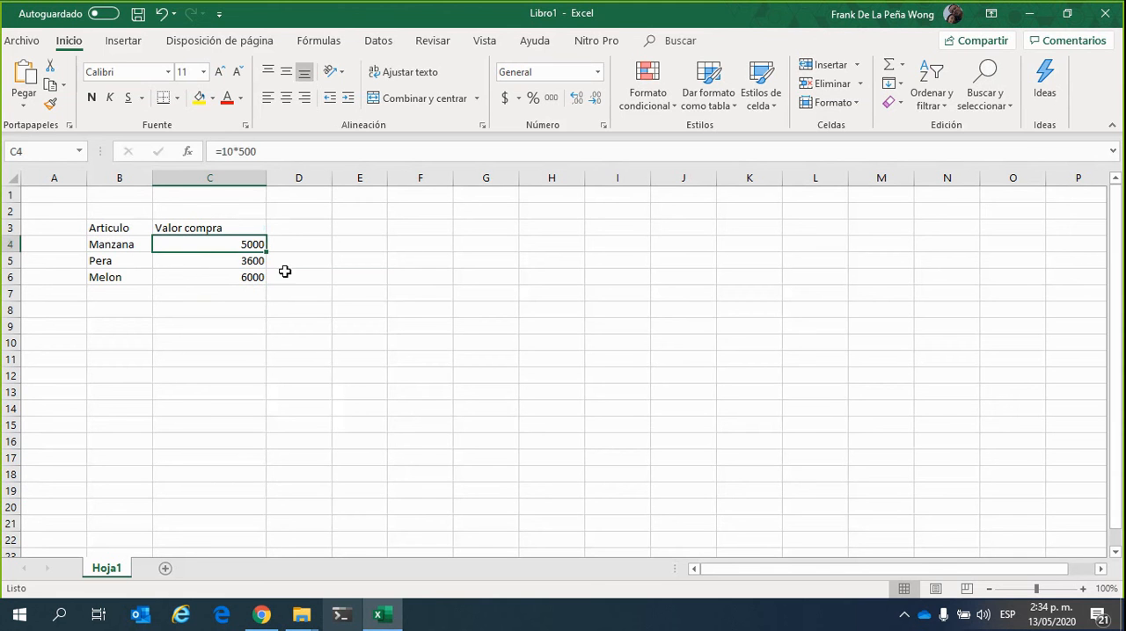
{"action": "left_click", "coordinate": [206, 257]}
{"action": "left_click", "coordinate": [252, 241]}
{"action": "left_click", "coordinate": [247, 264]}
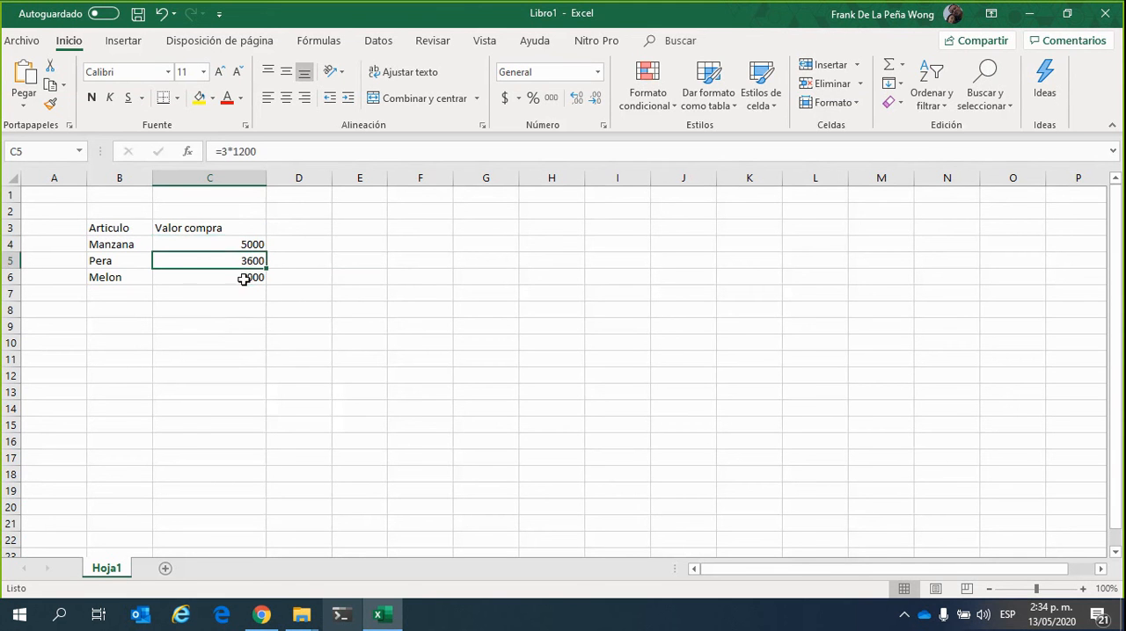
{"action": "left_click", "coordinate": [245, 276]}
{"action": "left_click", "coordinate": [252, 256]}
{"action": "left_click", "coordinate": [243, 246]}
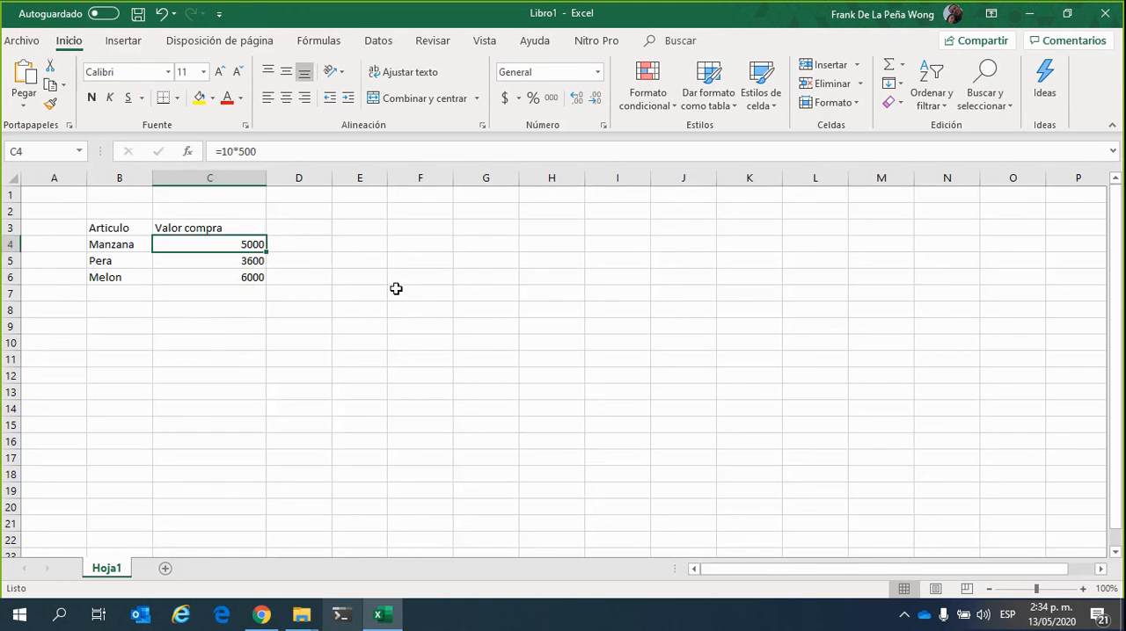
{"action": "left_click", "coordinate": [388, 281]}
{"action": "left_click", "coordinate": [251, 246]}
{"action": "left_click", "coordinate": [348, 326]}
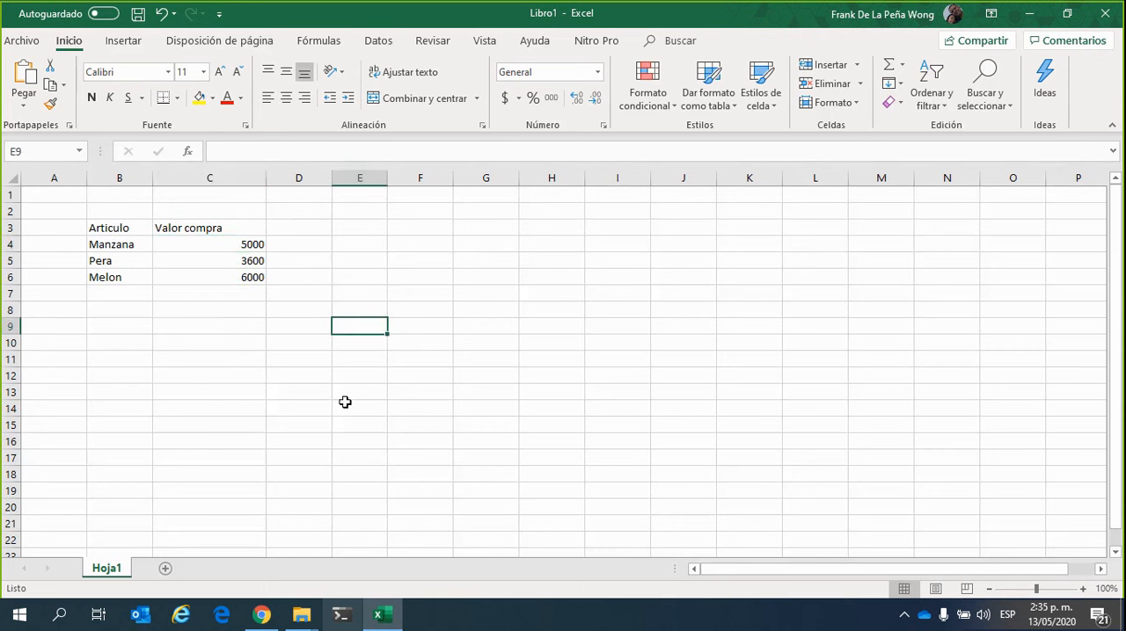
Start a second table with the headers "Articulos" in cell G3 and "Cantidad" in cell H3
{"action": "left_click", "coordinate": [470, 228]}
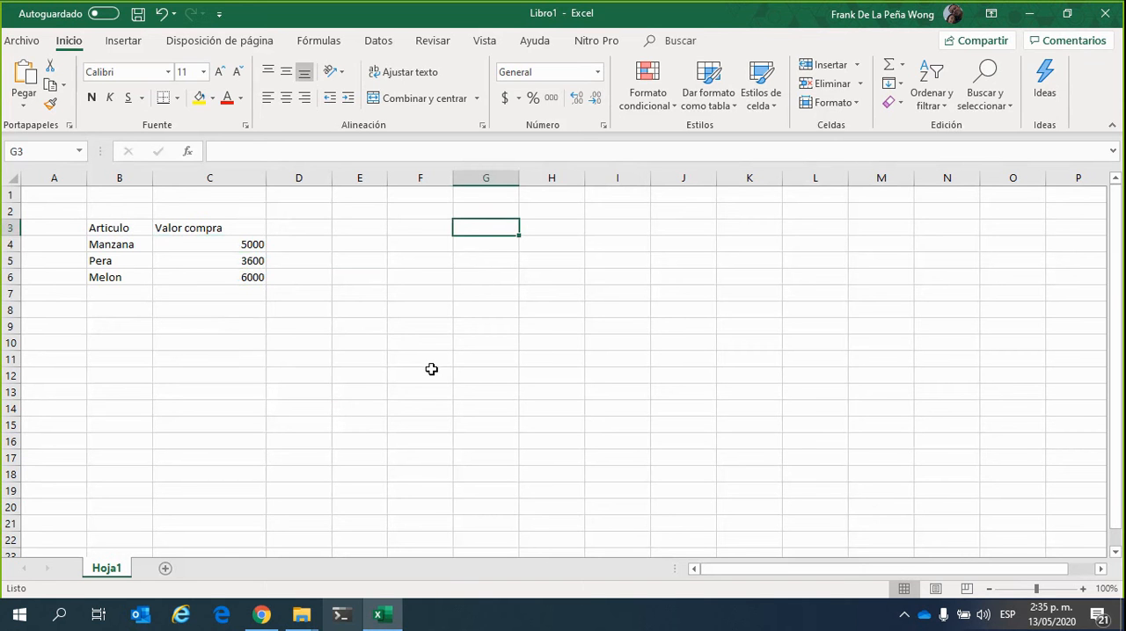
{"action": "type", "text": "Art"}
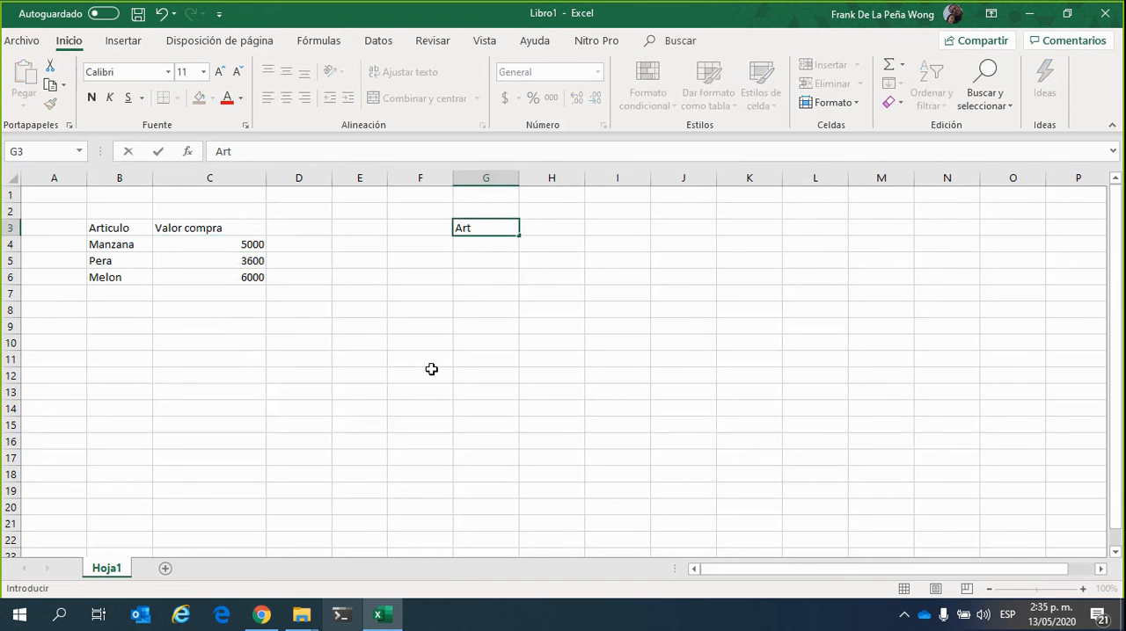
{"action": "type", "text": "iculos"}
{"action": "key", "text": "Tab"}
{"action": "type", "text": "Ca"}
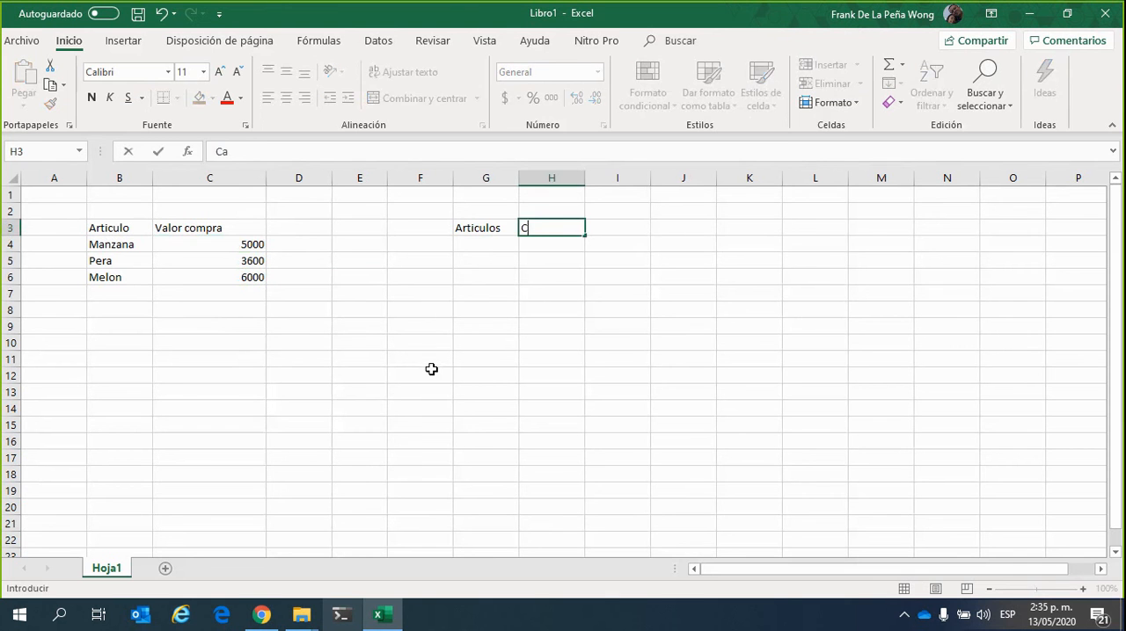
{"action": "type", "text": "ntidad"}
{"action": "key", "text": "Tab"}
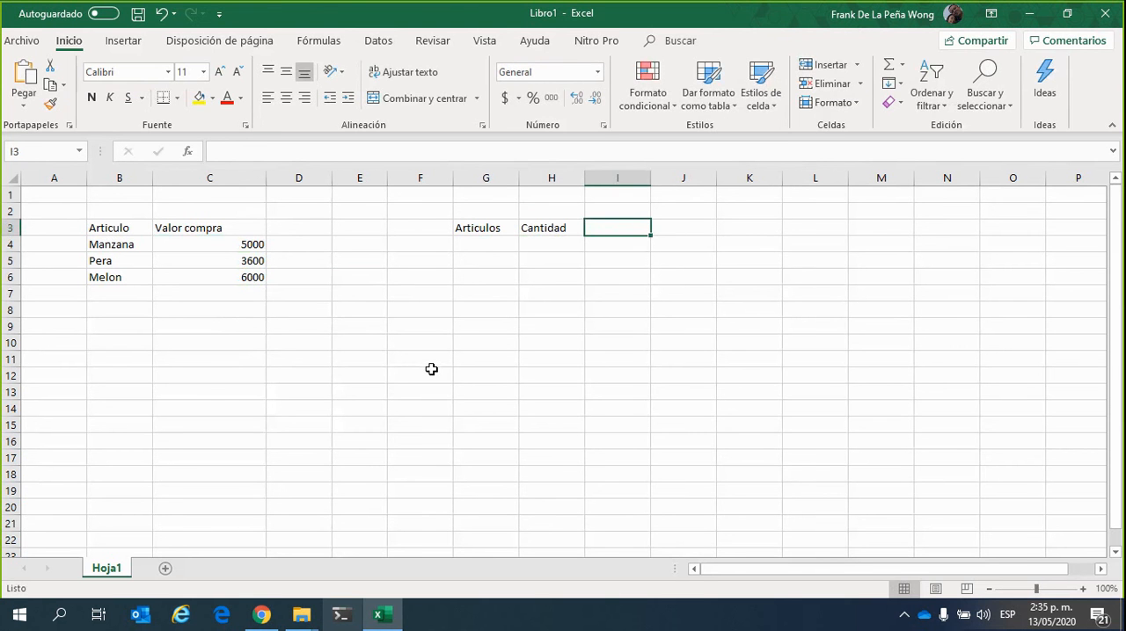
Add the headers "Valor" in cell I3 and "Valor Total" in cell J3 to the second table
{"action": "type", "text": "Valor"}
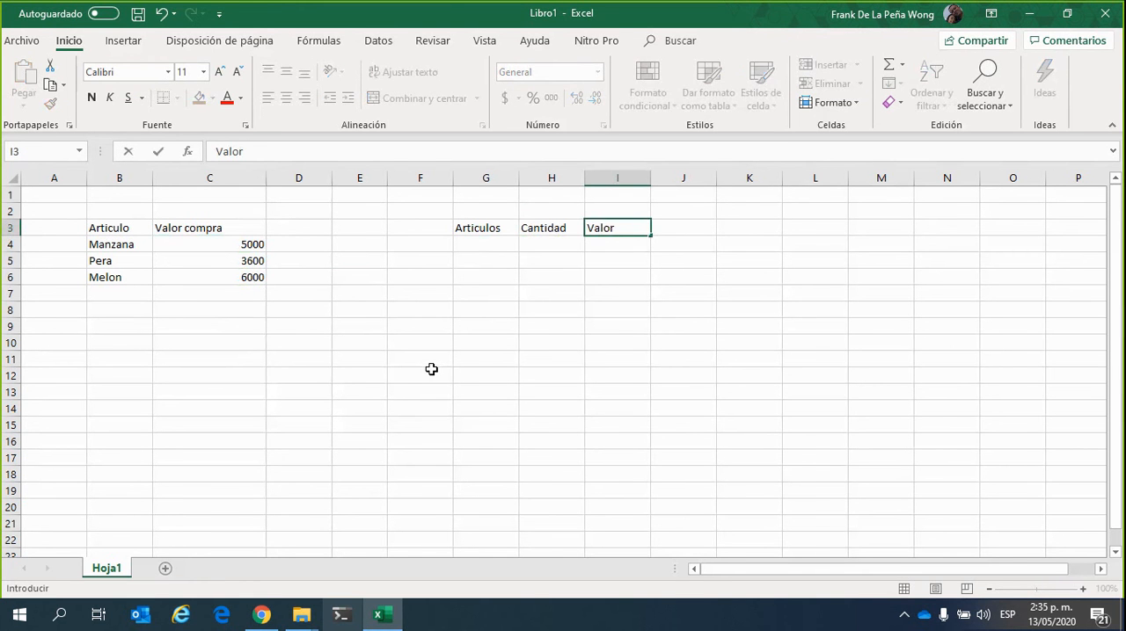
{"action": "key", "text": "Tab"}
{"action": "type", "text": "Va"}
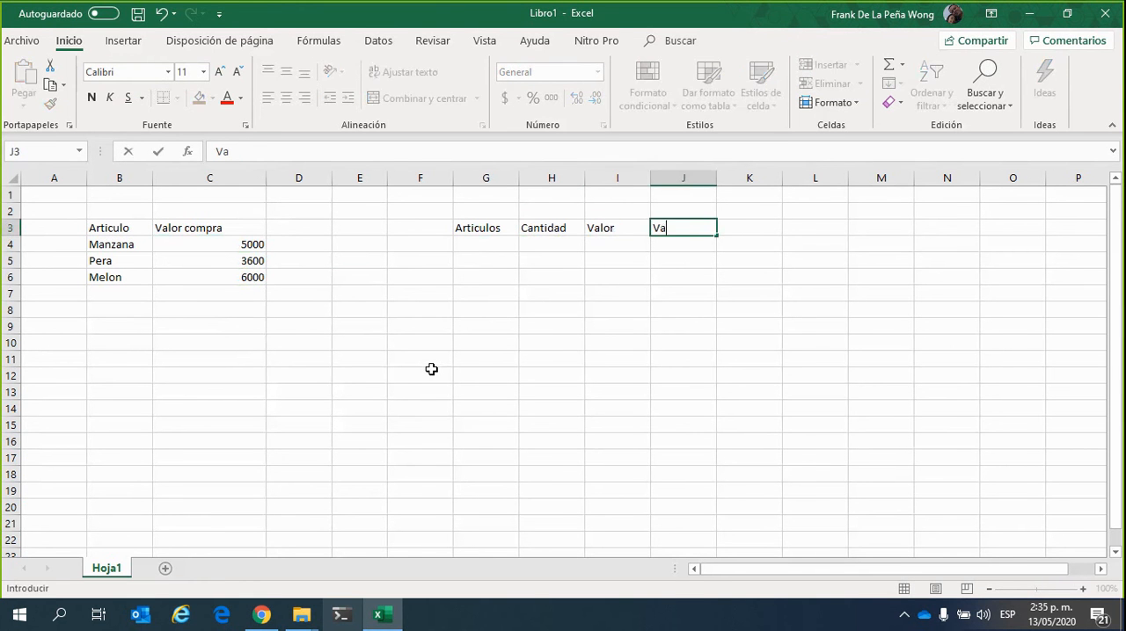
{"action": "type", "text": "lor Total"}
{"action": "key", "text": "Return"}
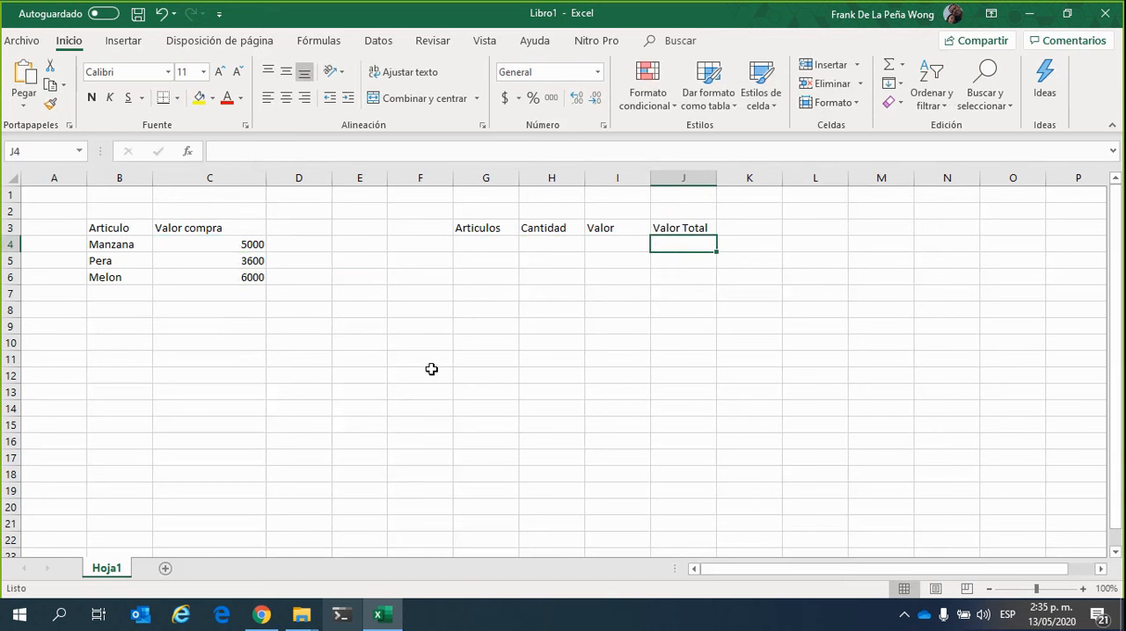
Copy the article names from cells B4 to B6 into the second table, starting at cell G4 under Articulos
{"action": "key", "text": "Left"}
{"action": "key", "text": "Left"}
{"action": "key", "text": "Left"}
{"action": "key", "text": "Left"}
{"action": "key", "text": "Left"}
{"action": "key", "text": "Left"}
{"action": "key", "text": "Left"}
{"action": "key", "text": "Left"}
{"action": "key", "text": "shift+Down"}
{"action": "key", "text": "shift+Down"}
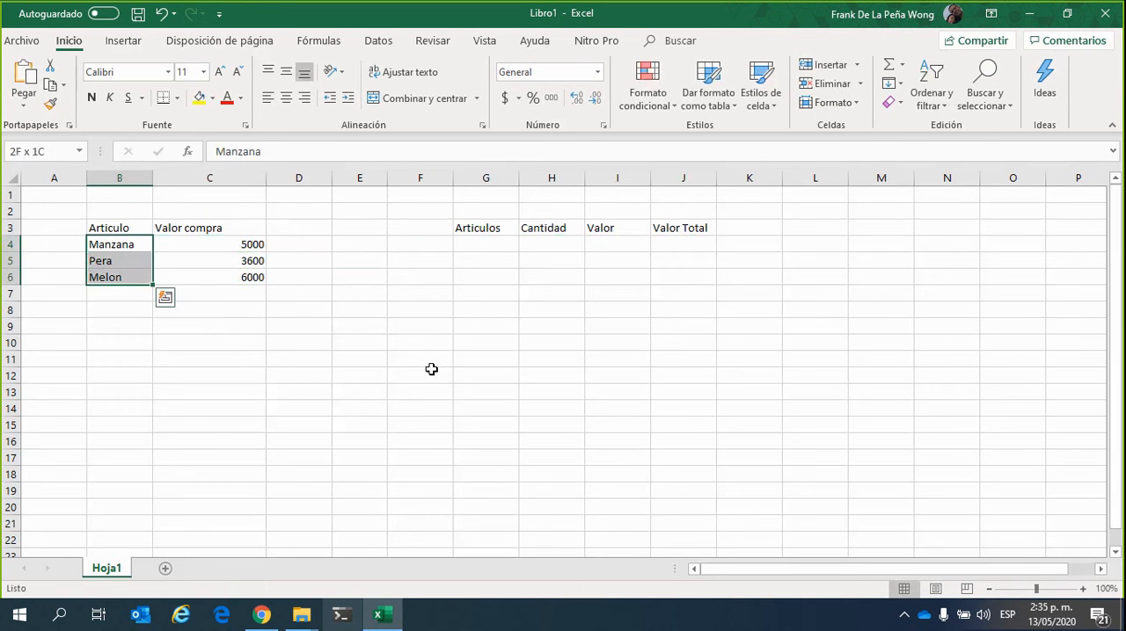
{"action": "key", "text": "ctrl+c"}
{"action": "key", "text": "Right"}
{"action": "key", "text": "Right"}
{"action": "key", "text": "Right"}
{"action": "key", "text": "Right"}
{"action": "key", "text": "Right"}
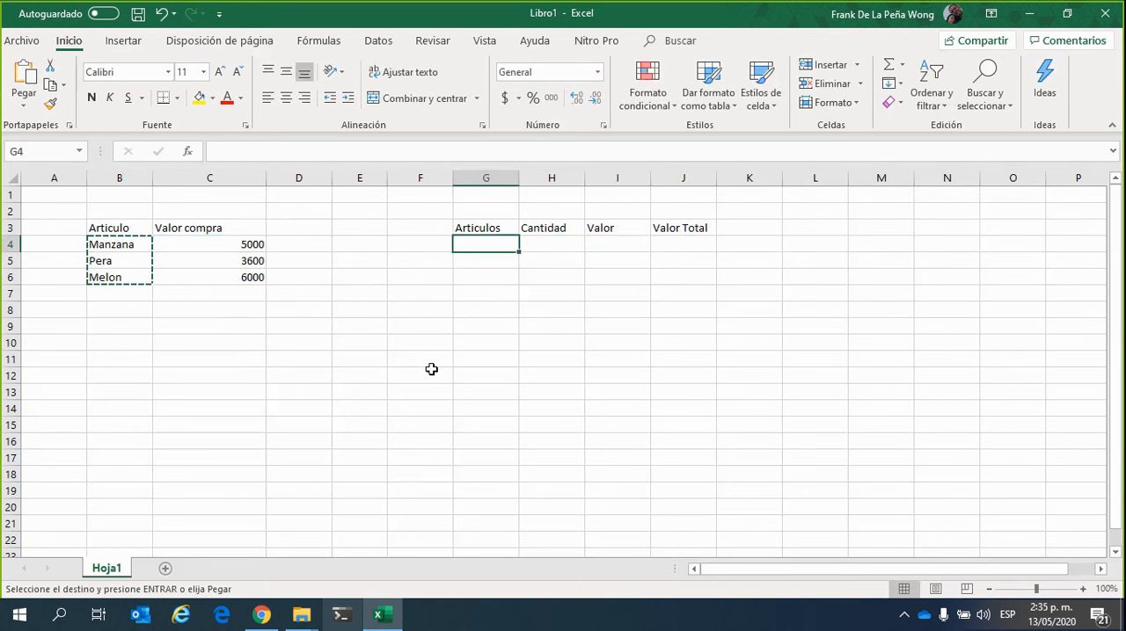
{"action": "key", "text": "ctrl+v"}
{"action": "key", "text": "Escape"}
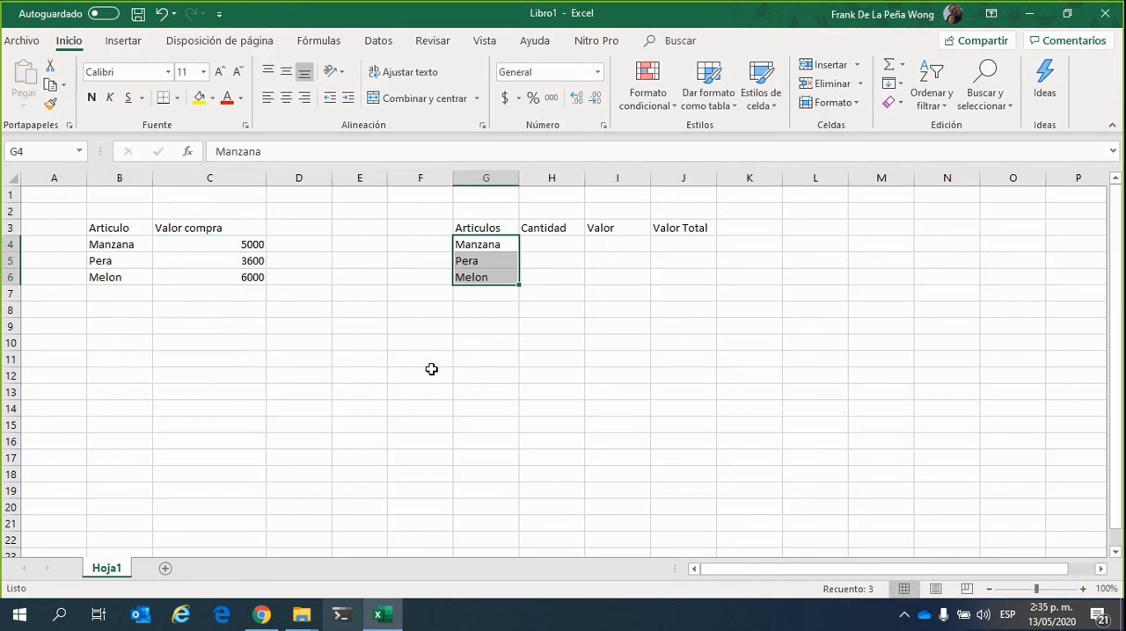
Check the quantities in the purchase value formulas and enter 10, 3 and 2 in cells H4 to H6 under Cantidad
{"action": "key", "text": "Right"}
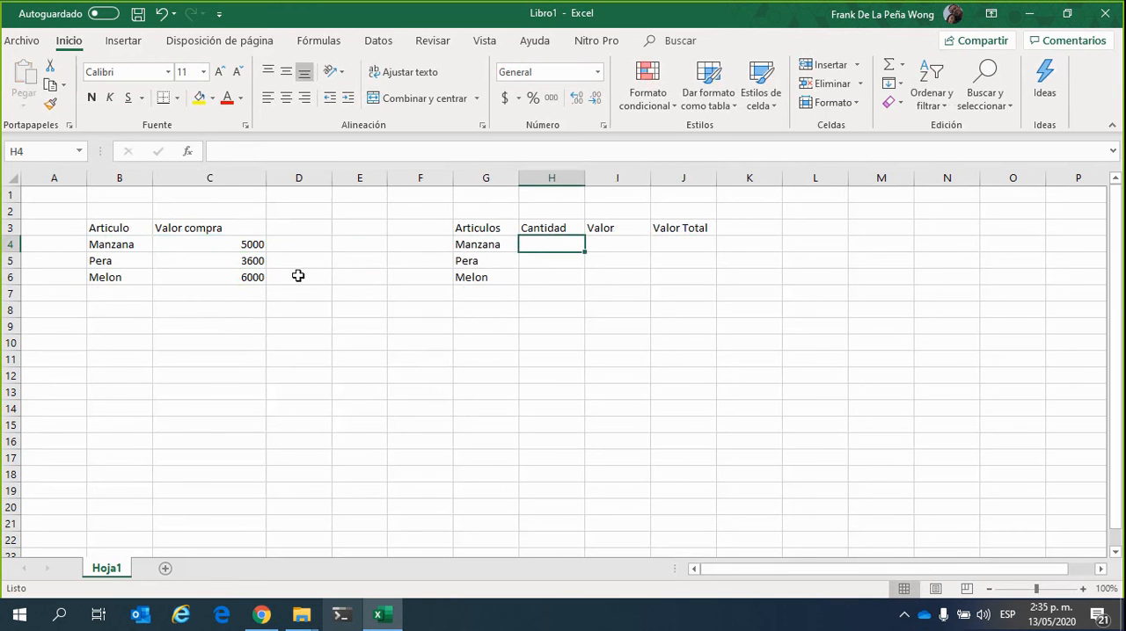
{"action": "left_click", "coordinate": [237, 244]}
{"action": "left_click", "coordinate": [236, 261]}
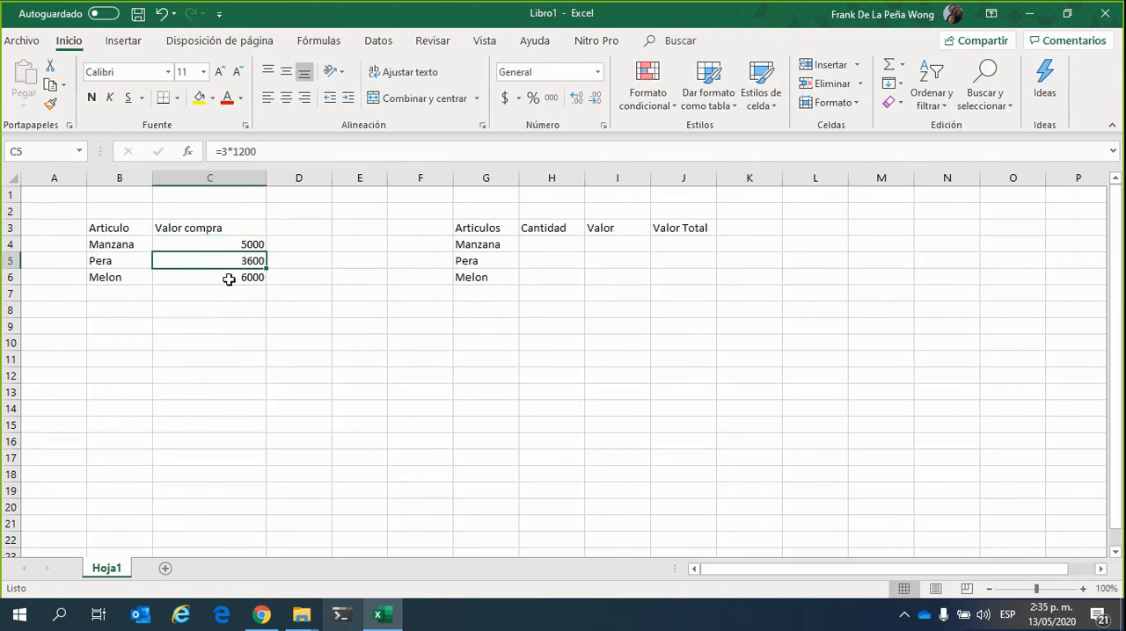
{"action": "left_click", "coordinate": [228, 279]}
{"action": "left_click", "coordinate": [563, 245]}
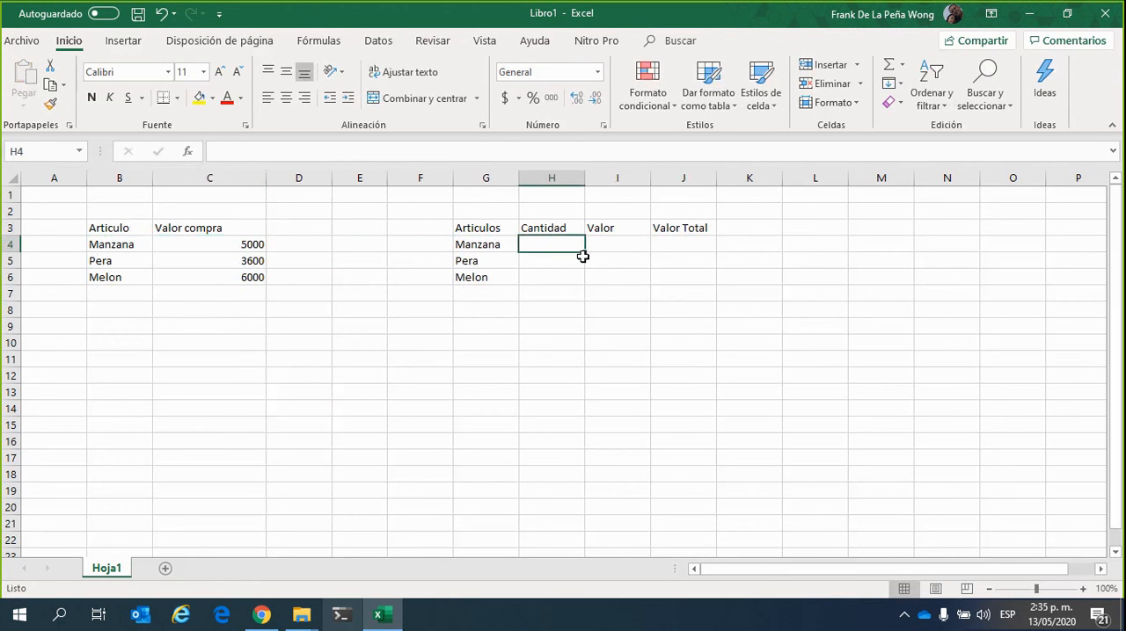
{"action": "type", "text": "10"}
{"action": "key", "text": "Return"}
{"action": "type", "text": "5"}
{"action": "key", "text": "Return"}
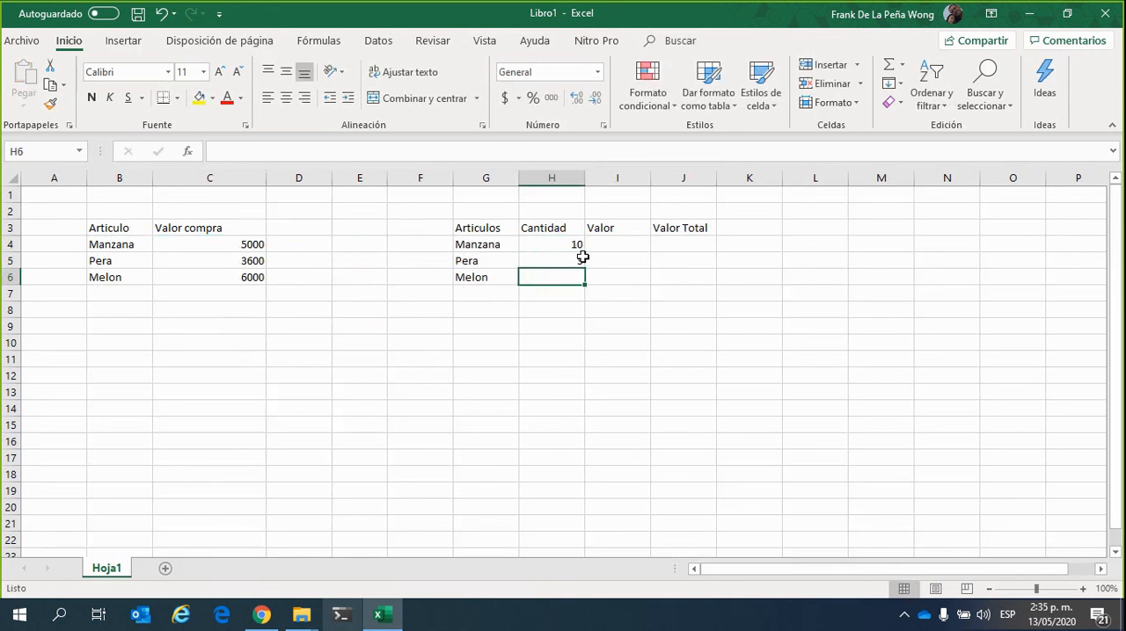
{"action": "type", "text": "2"}
{"action": "key", "text": "Up"}
{"action": "key", "text": "Up"}
Check the unit prices in the purchase value formulas and enter 500, 1200 and 3000 in cells I4 to I6 under Valor
{"action": "key", "text": "Right"}
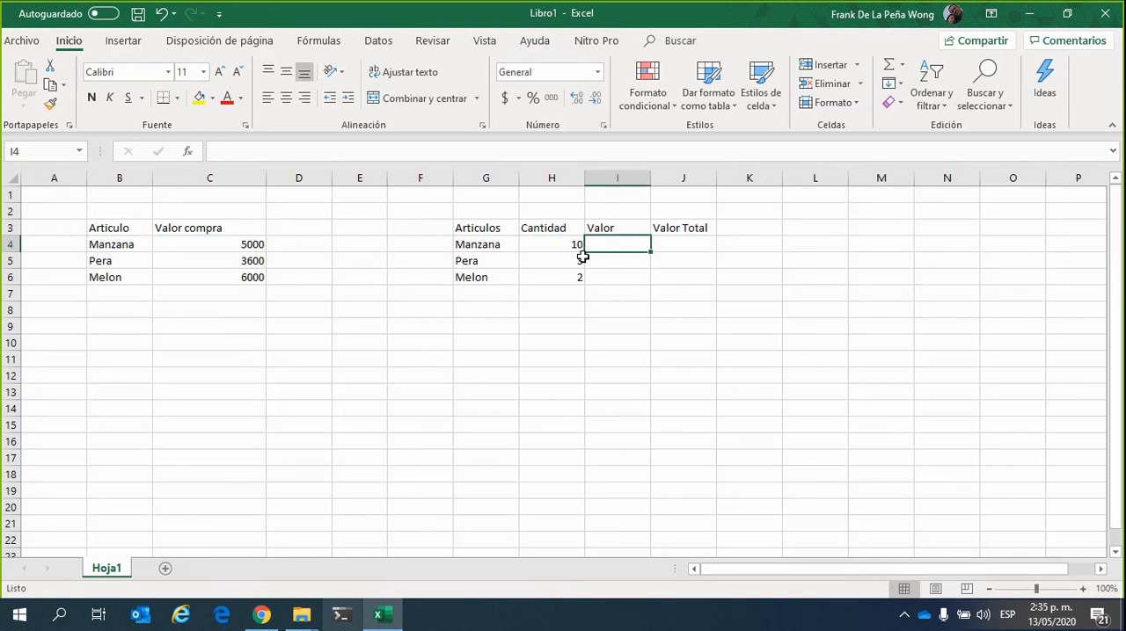
{"action": "left_click", "coordinate": [204, 246]}
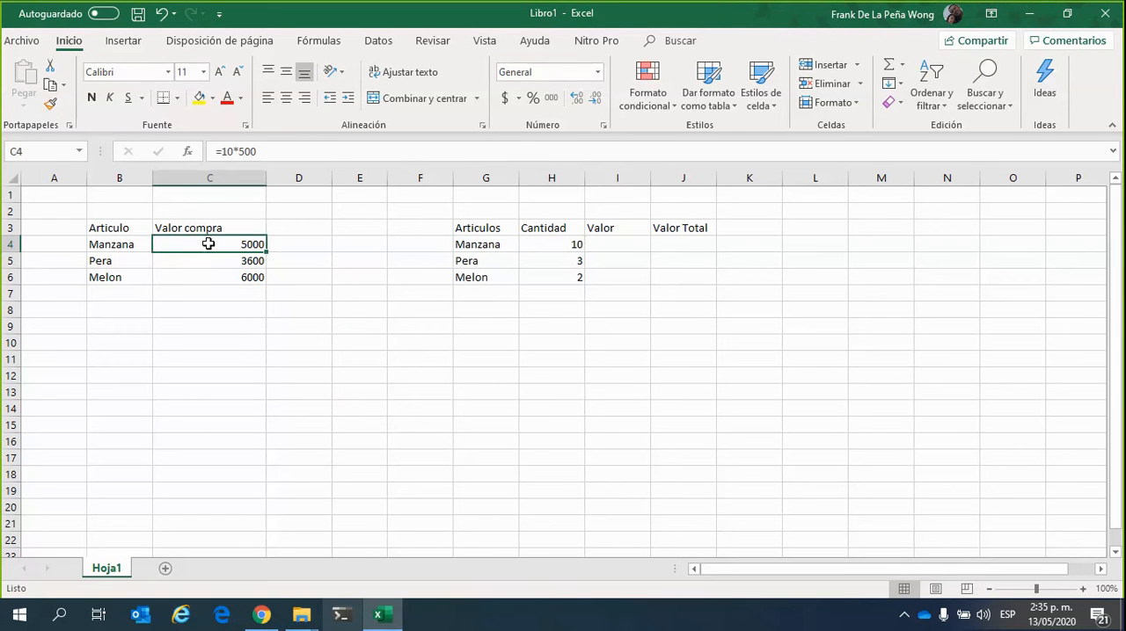
{"action": "left_click", "coordinate": [213, 261]}
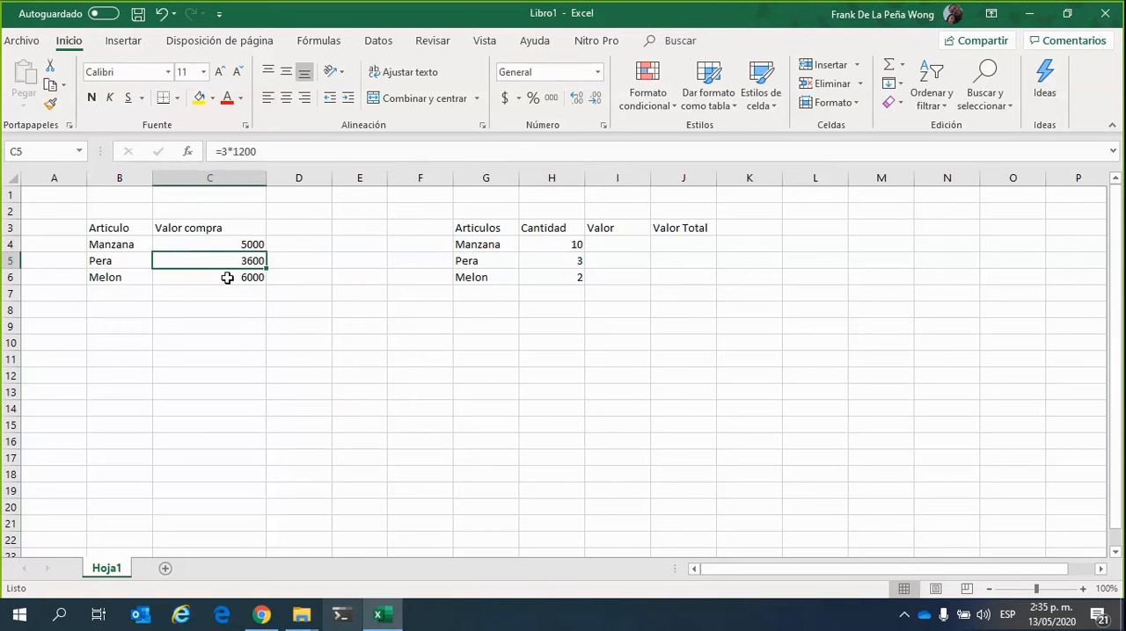
{"action": "left_click", "coordinate": [226, 278]}
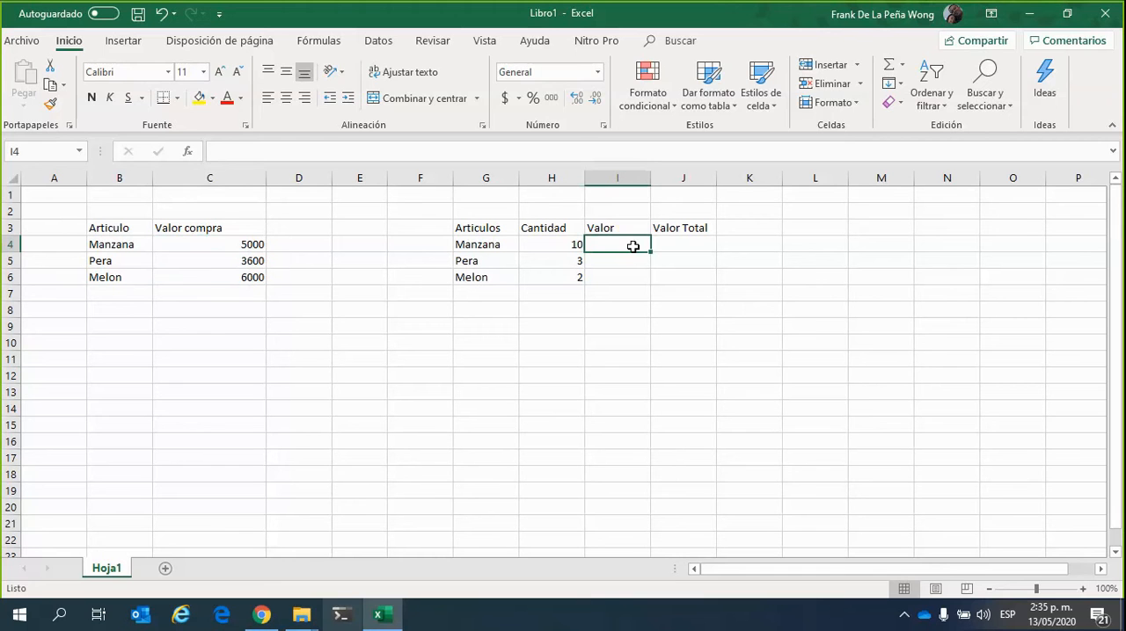
{"action": "type", "text": "500"}
{"action": "key", "text": "Return"}
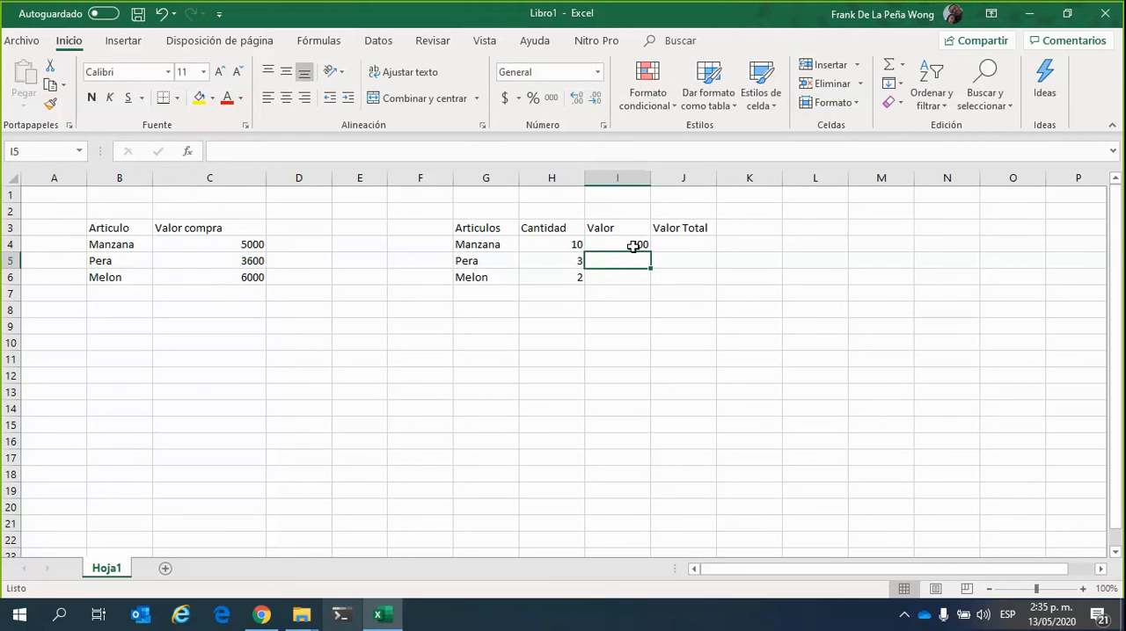
{"action": "type", "text": "1200"}
{"action": "key", "text": "Return"}
{"action": "type", "text": "3"}
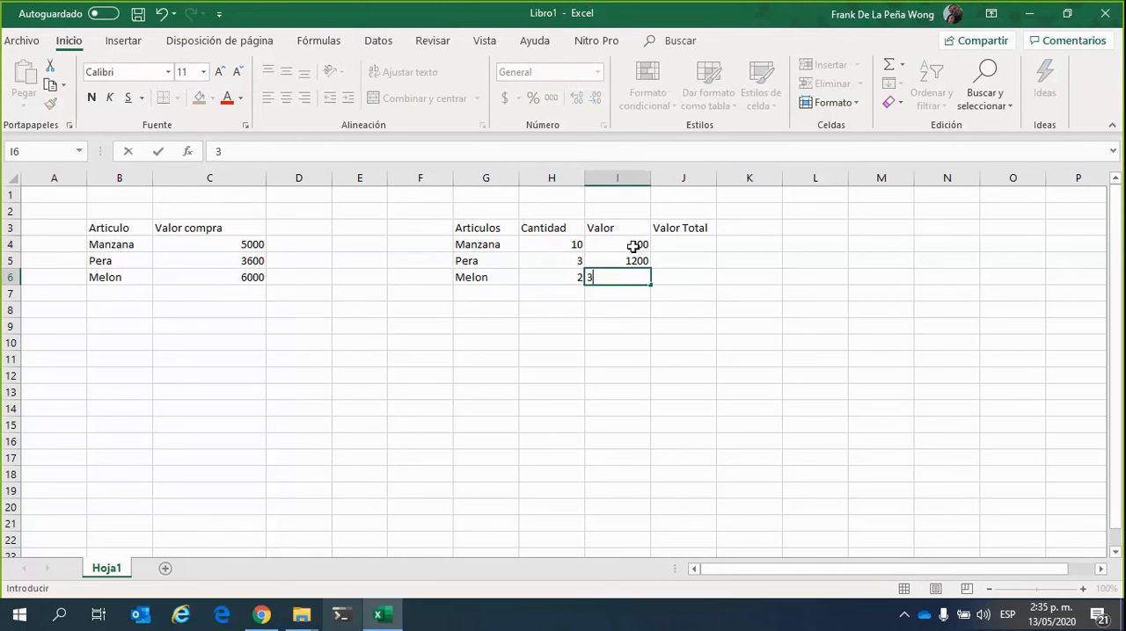
{"action": "type", "text": "000"}
{"action": "key", "text": "Return"}
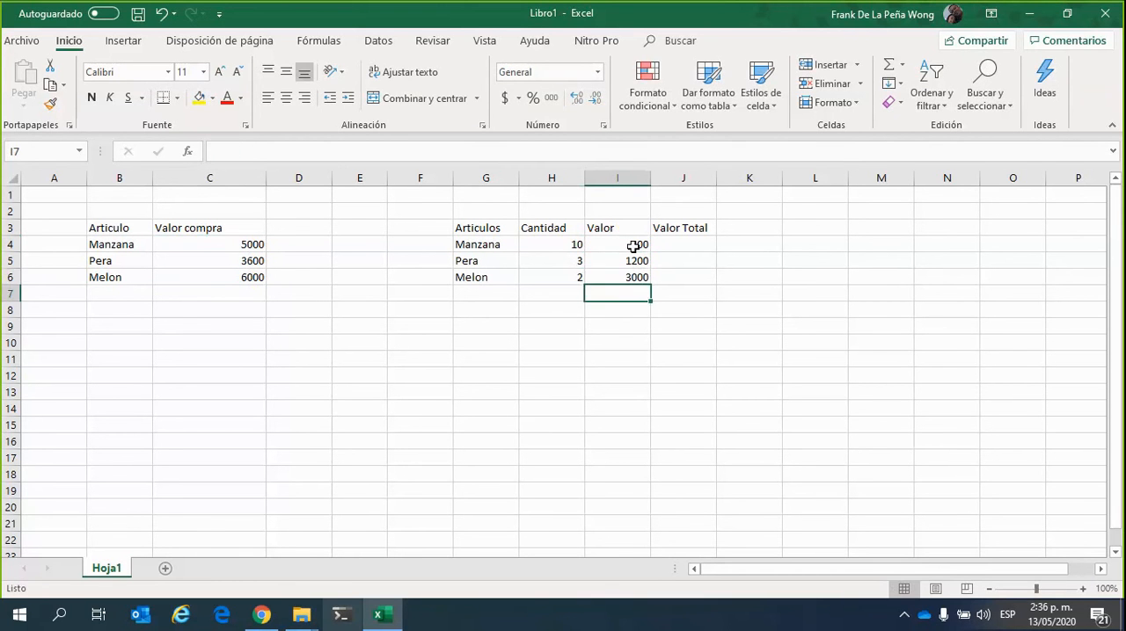
Examine the formula behind Manzana's purchase value in cell C4 for comparison with the second table's separate columns
{"action": "left_click", "coordinate": [634, 246]}
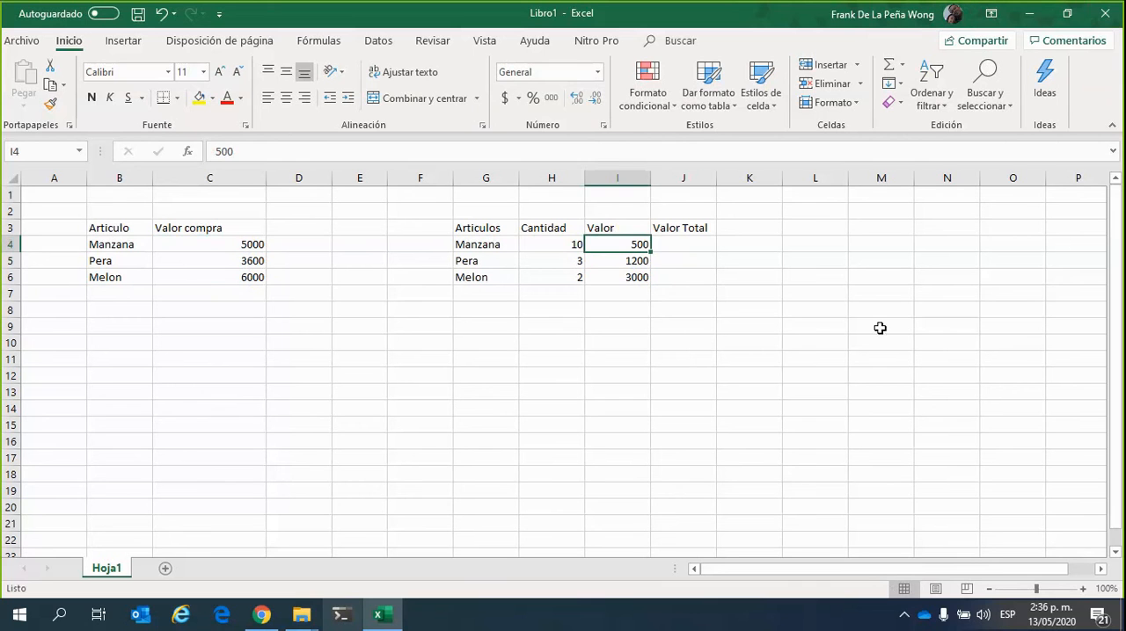
{"action": "key", "text": "Right"}
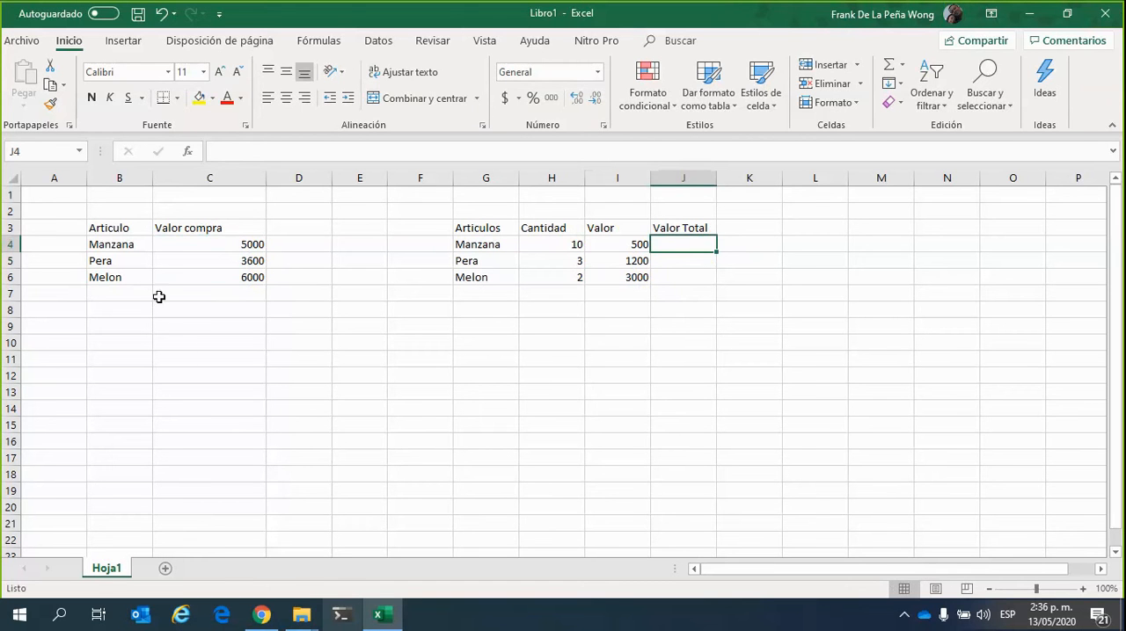
{"action": "left_click", "coordinate": [237, 247]}
{"action": "left_click", "coordinate": [266, 149]}
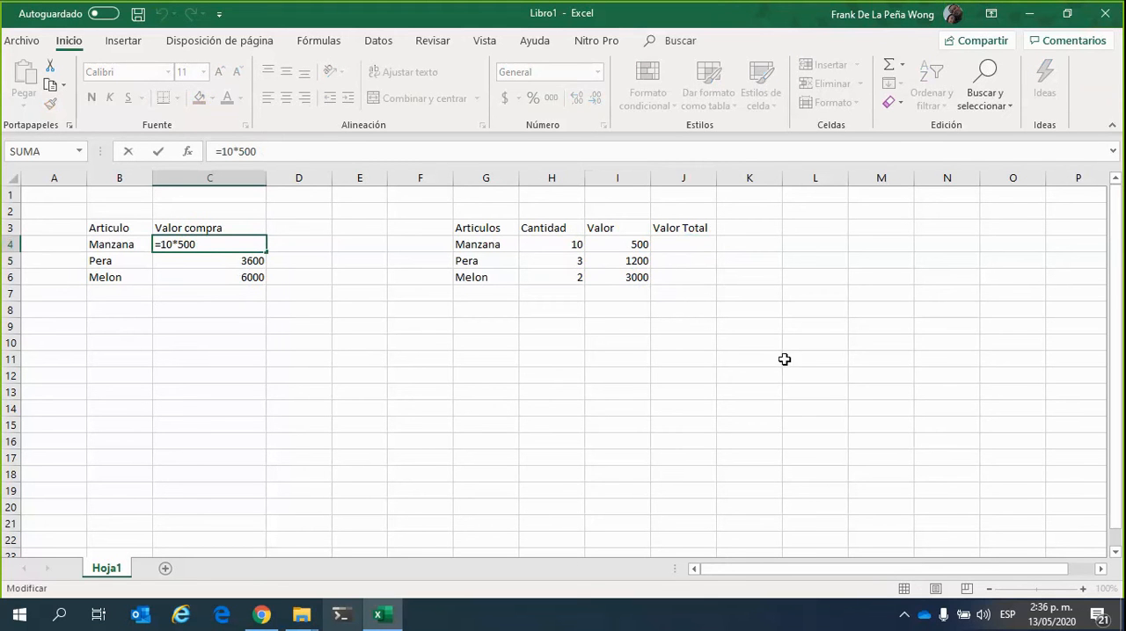
{"action": "key", "text": "ctrl+Return"}
{"action": "left_click", "coordinate": [630, 362]}
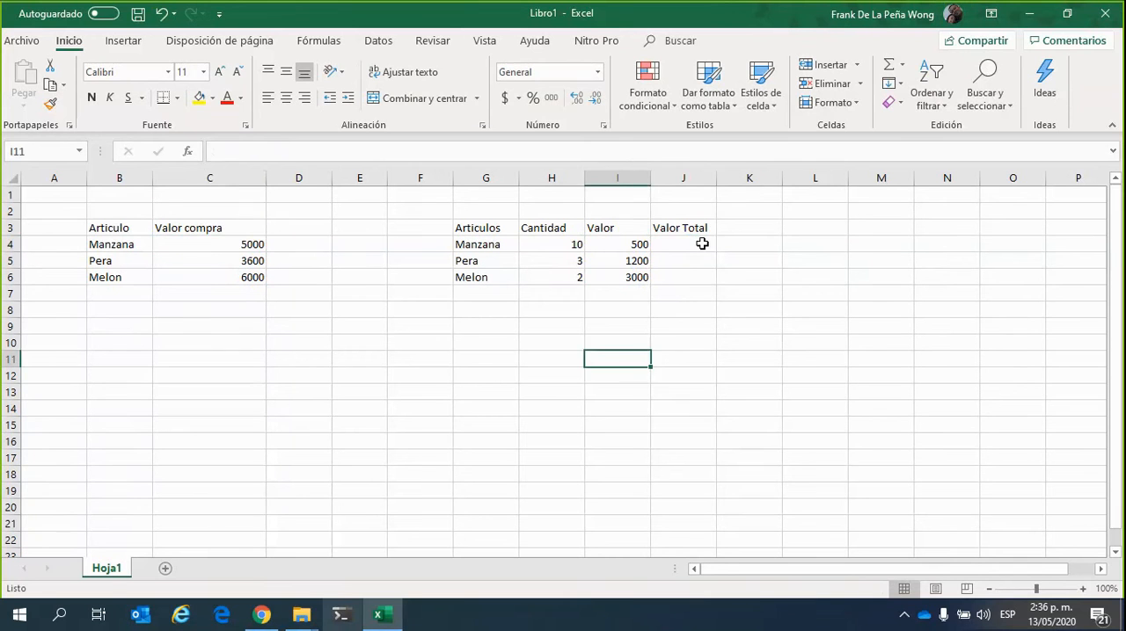
Enter the formula =H4*I4 in cell J4 to calculate Manzana's Valor Total from its quantity and unit value
{"action": "left_click", "coordinate": [709, 244]}
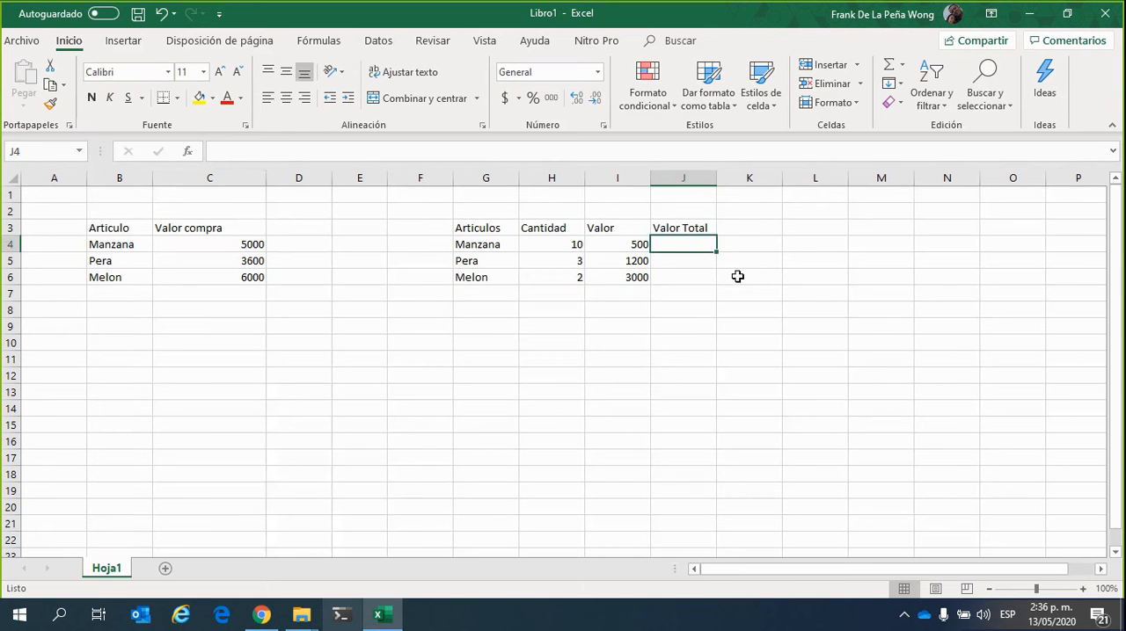
{"action": "type", "text": "="}
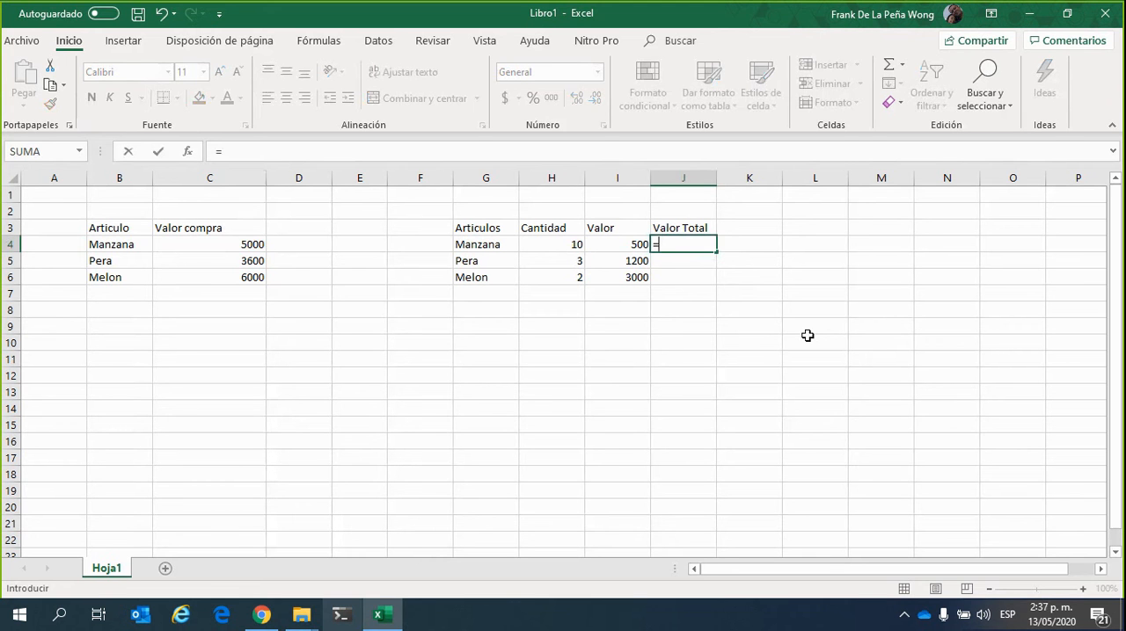
{"action": "type", "text": "H"}
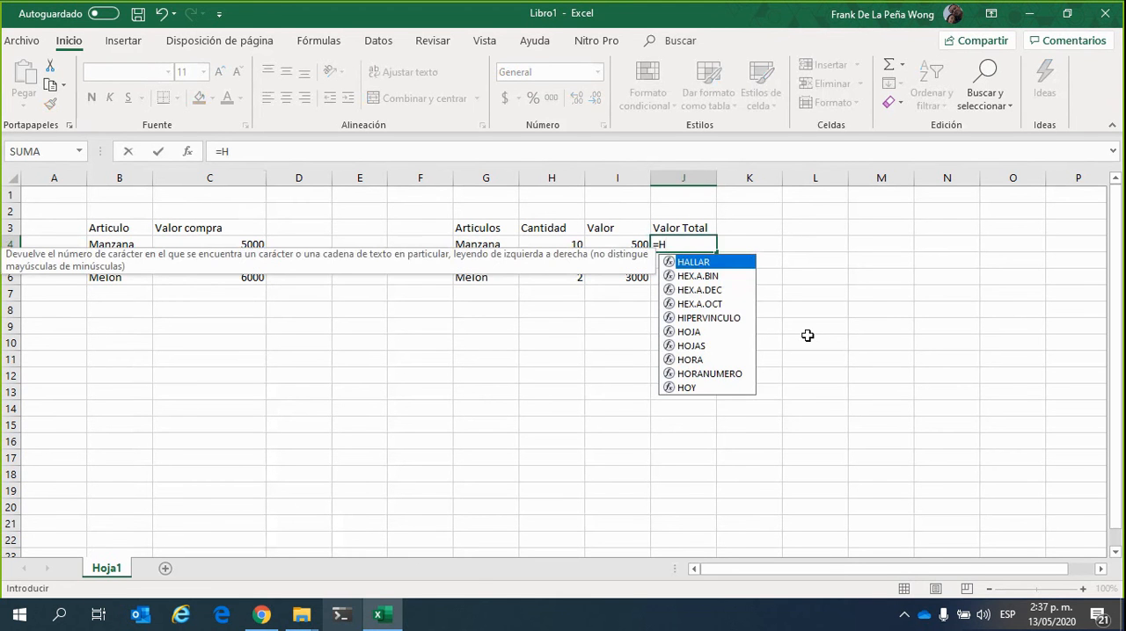
{"action": "type", "text": "4"}
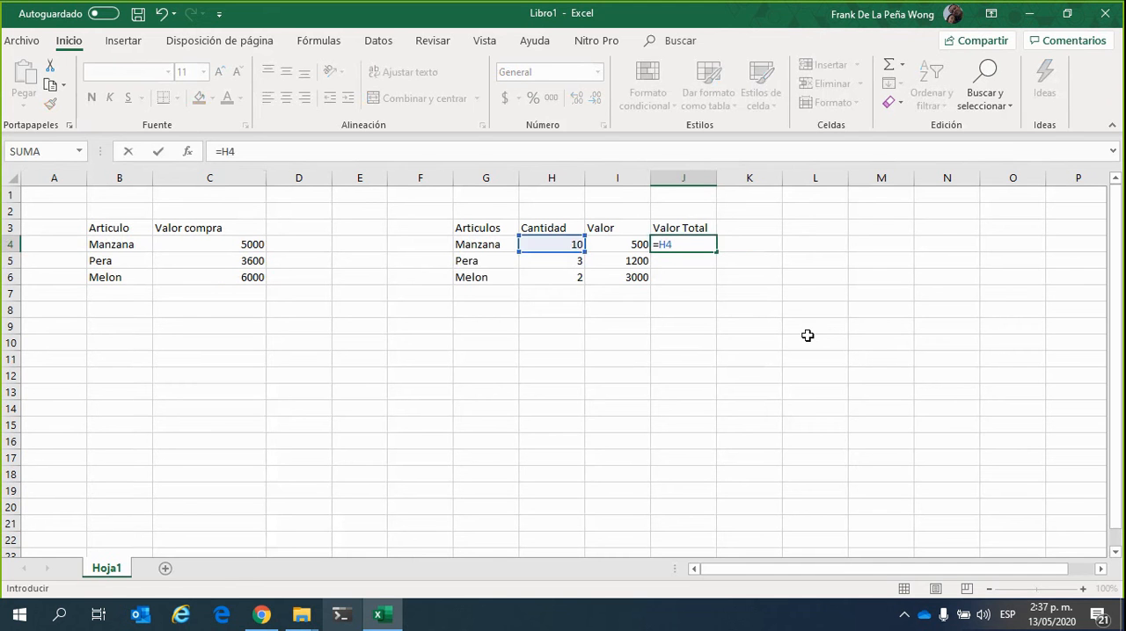
{"action": "key", "text": "BackSpace"}
{"action": "key", "text": "BackSpace"}
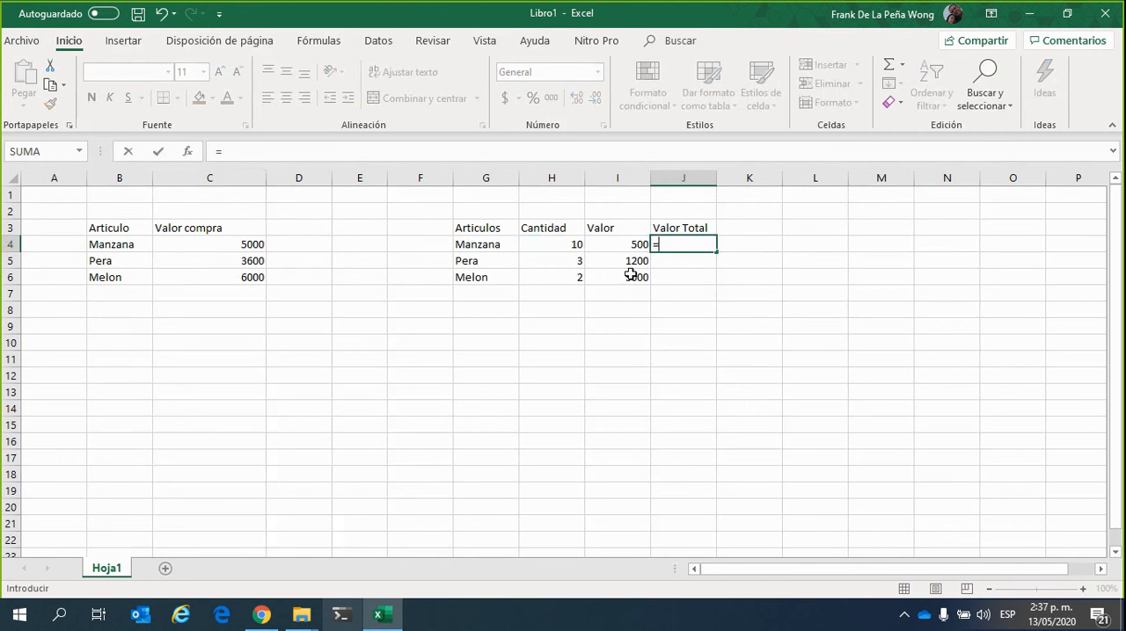
{"action": "left_click", "coordinate": [564, 243]}
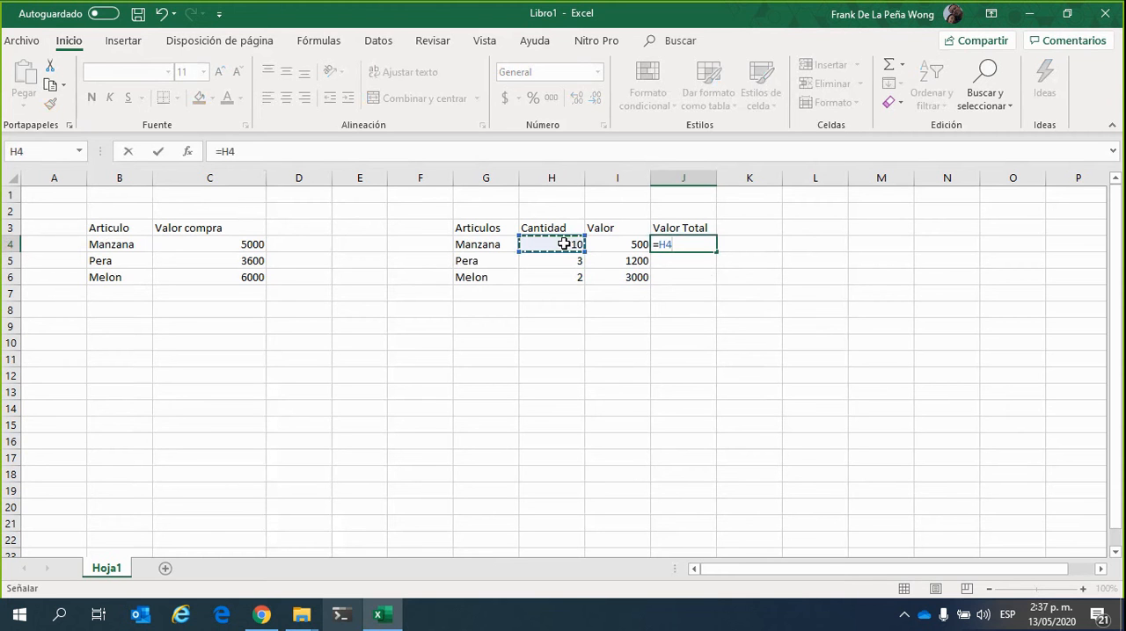
{"action": "type", "text": "*"}
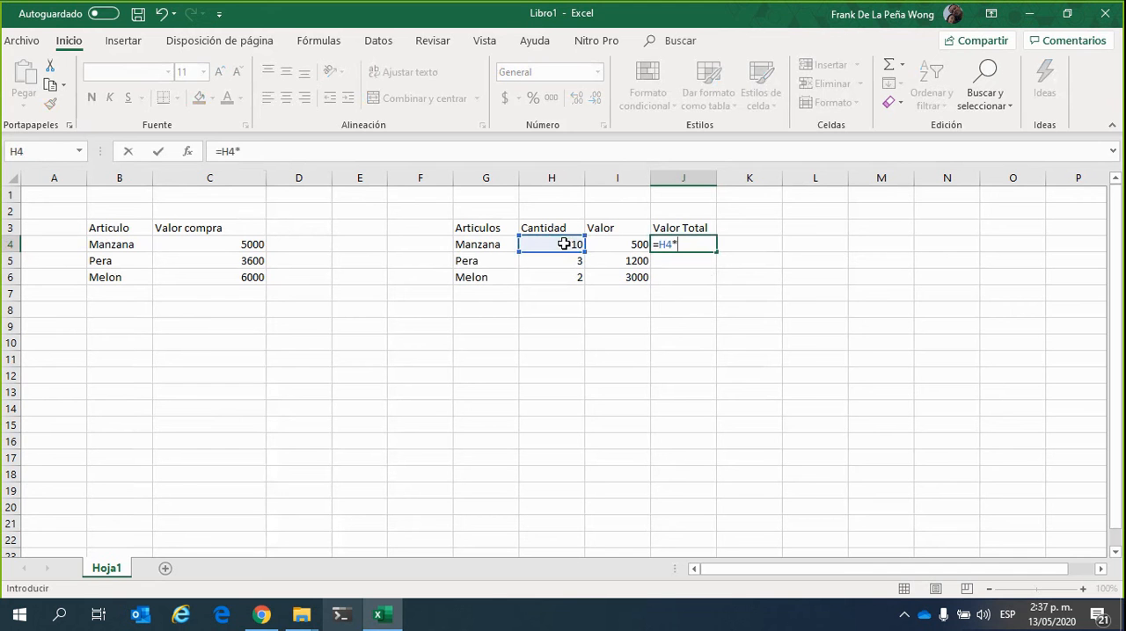
{"action": "left_click", "coordinate": [618, 244]}
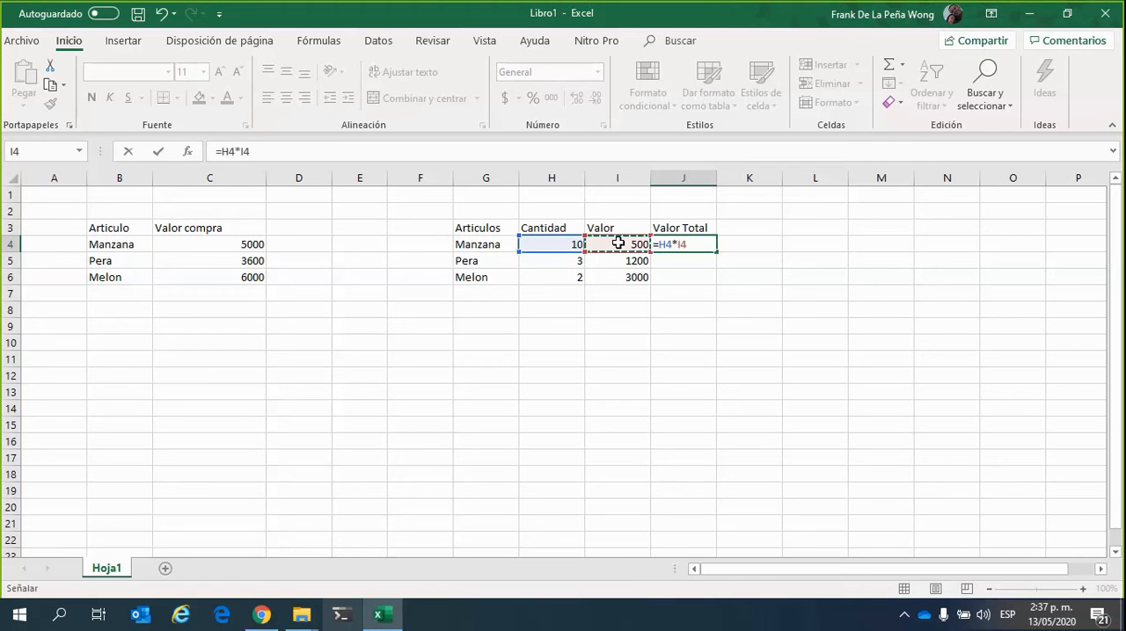
{"action": "key", "text": "Return"}
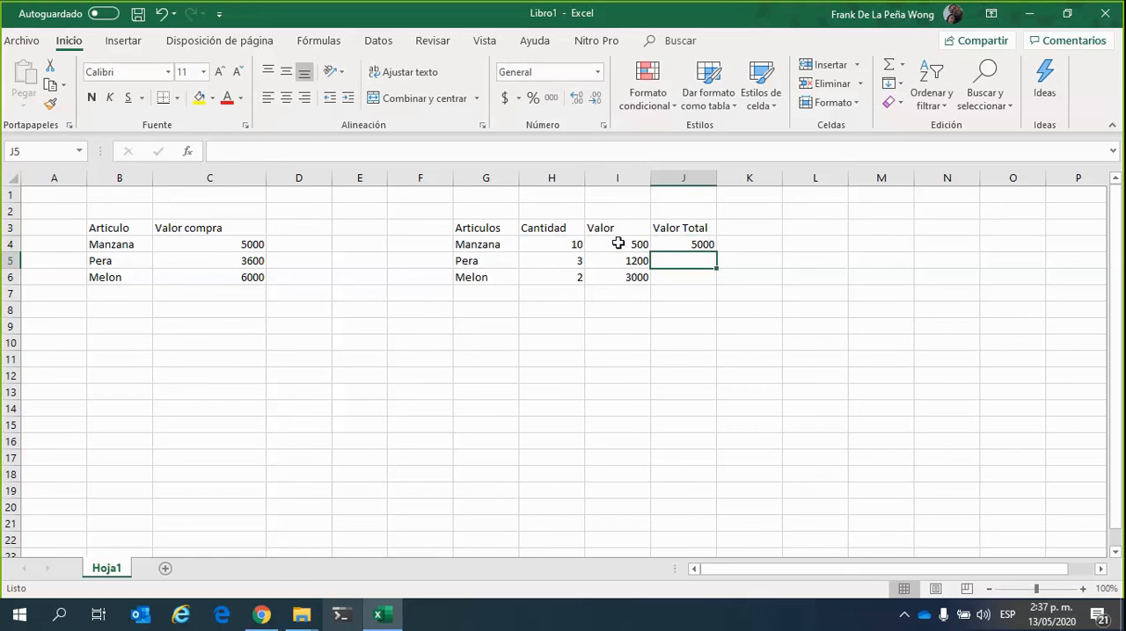
Compare the cell-reference formula in J4 with the constant formula in C4 for Manzana, leaving both as they are
{"action": "left_click", "coordinate": [682, 249]}
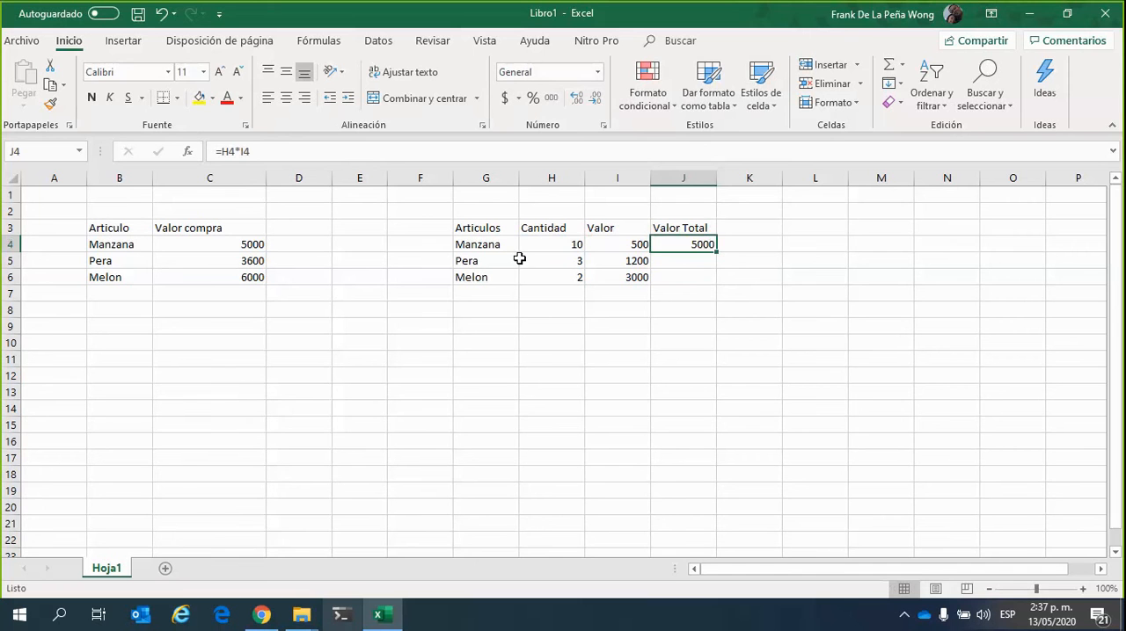
{"action": "left_click", "coordinate": [692, 306]}
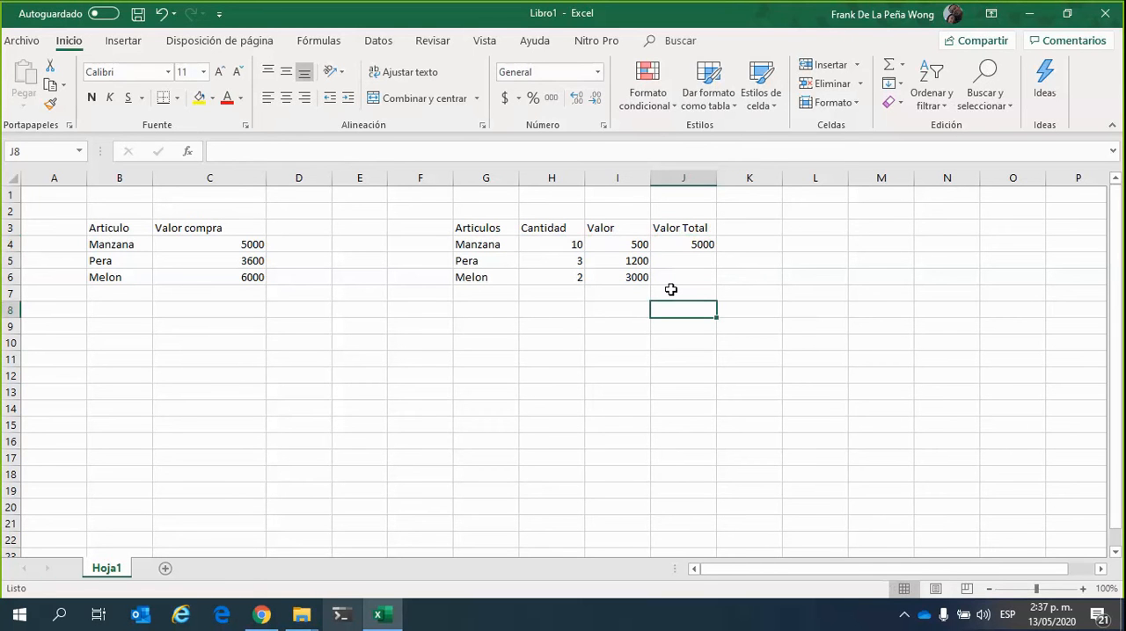
{"action": "left_click", "coordinate": [679, 245]}
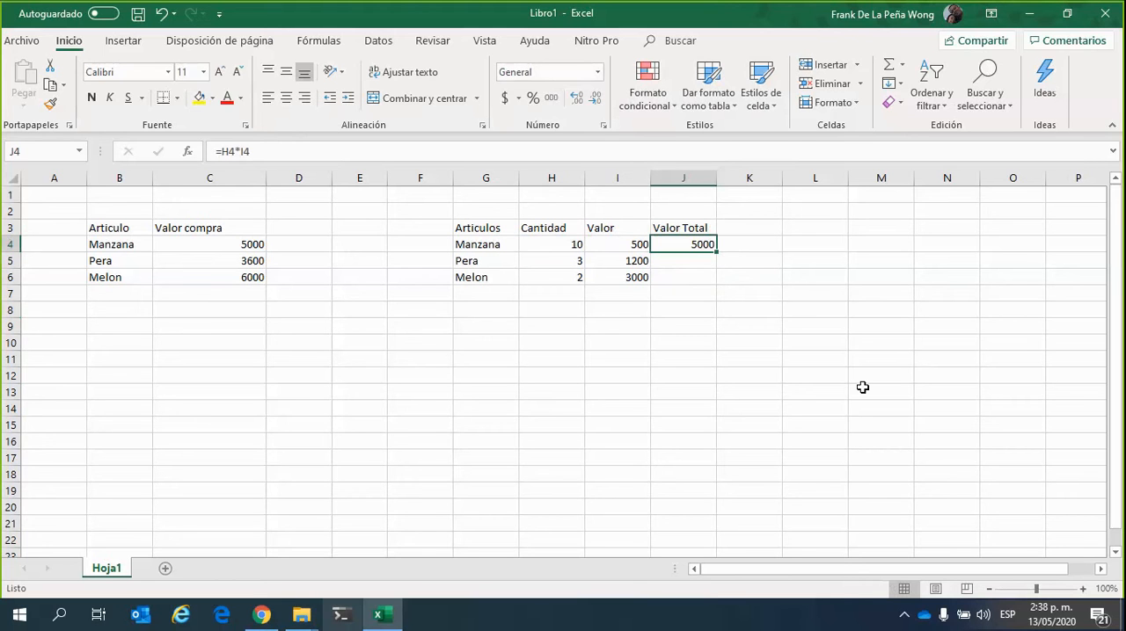
{"action": "left_click", "coordinate": [239, 245]}
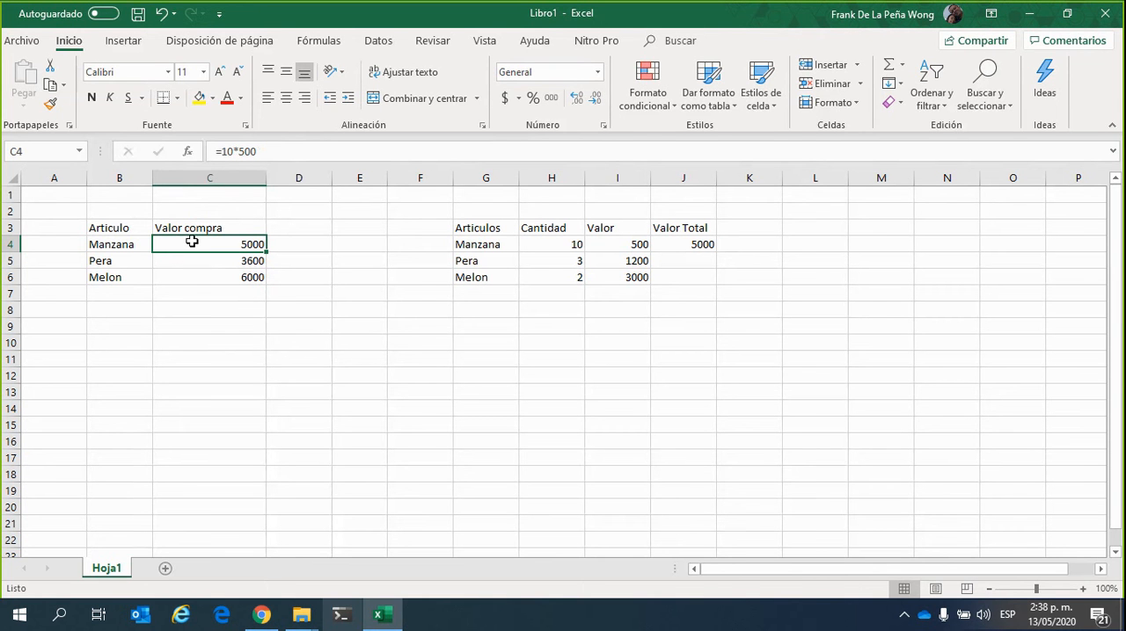
{"action": "left_click", "coordinate": [267, 150]}
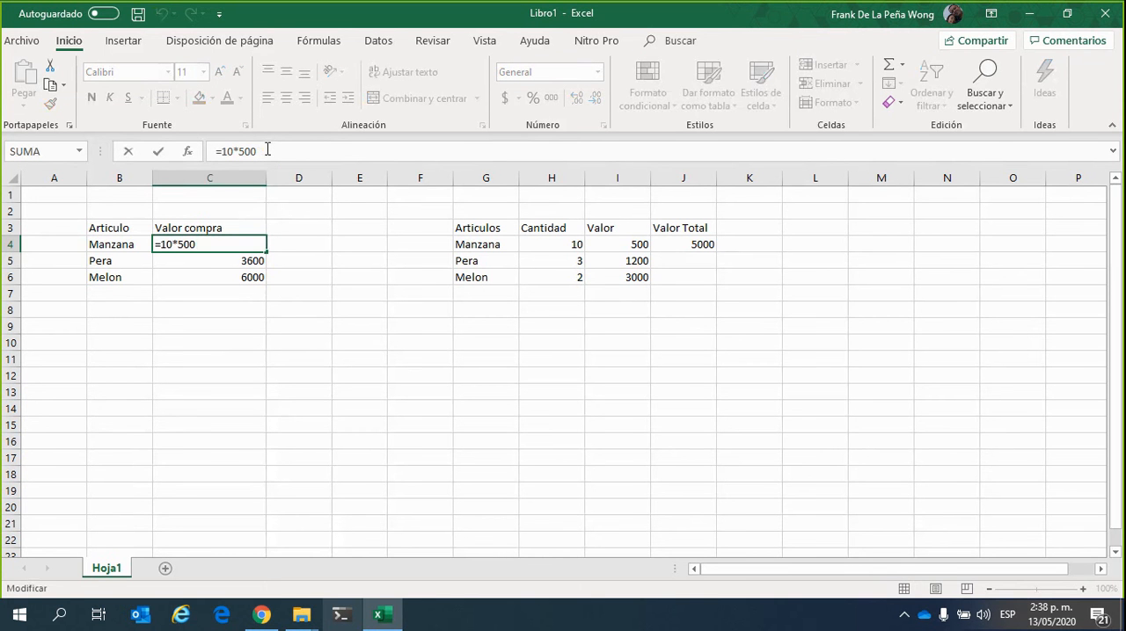
{"action": "key", "text": "ctrl+Return"}
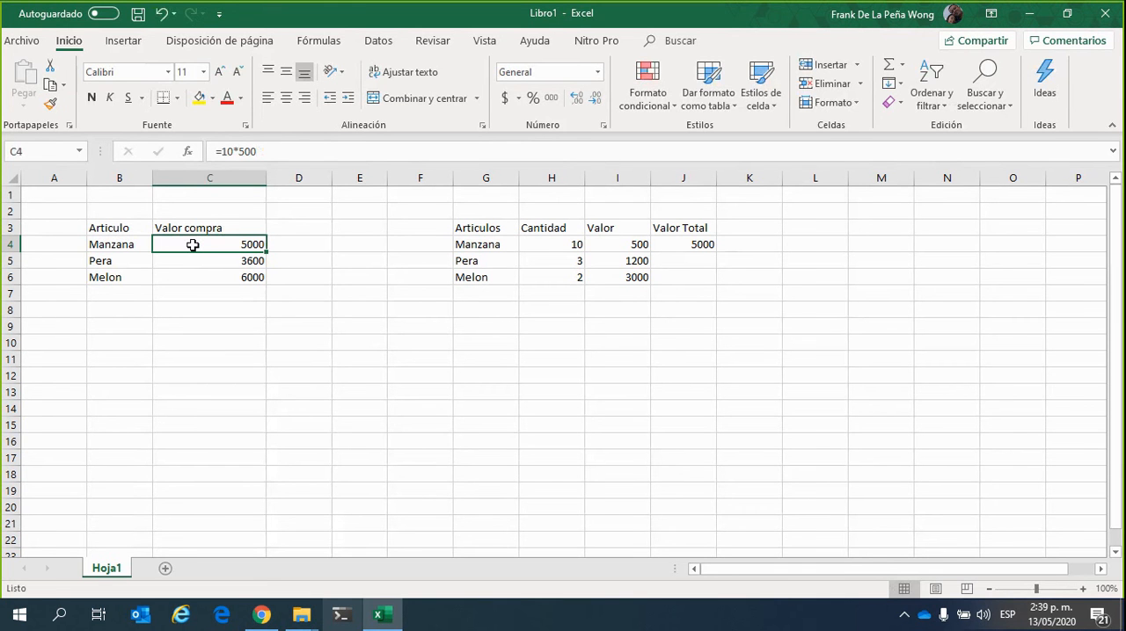
{"action": "type", "text": "io"}
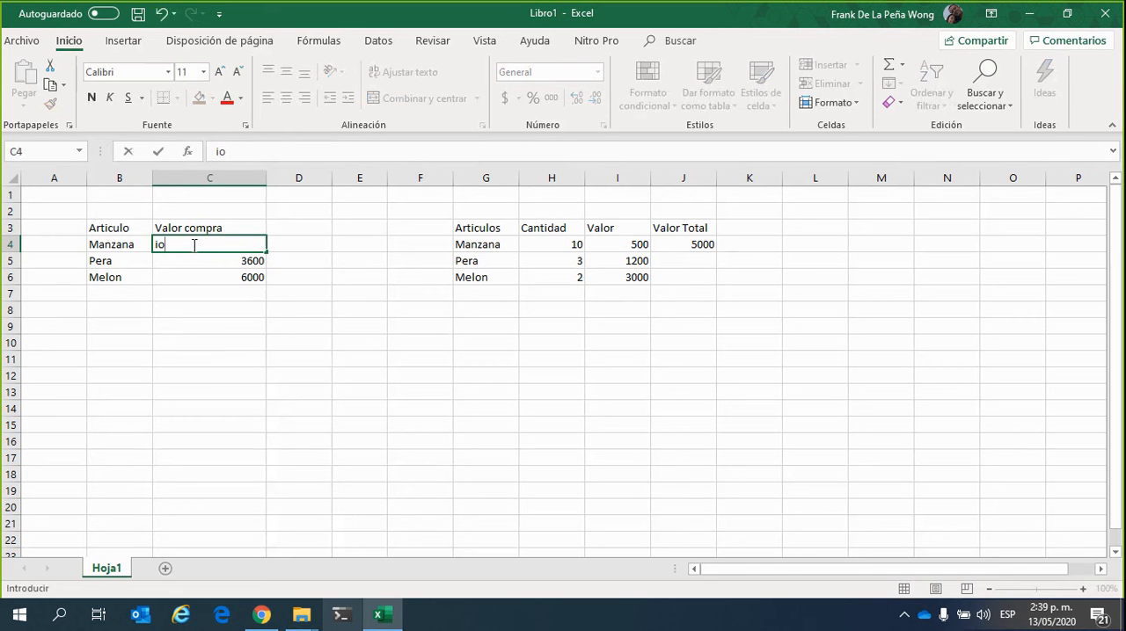
{"action": "key", "text": "Escape"}
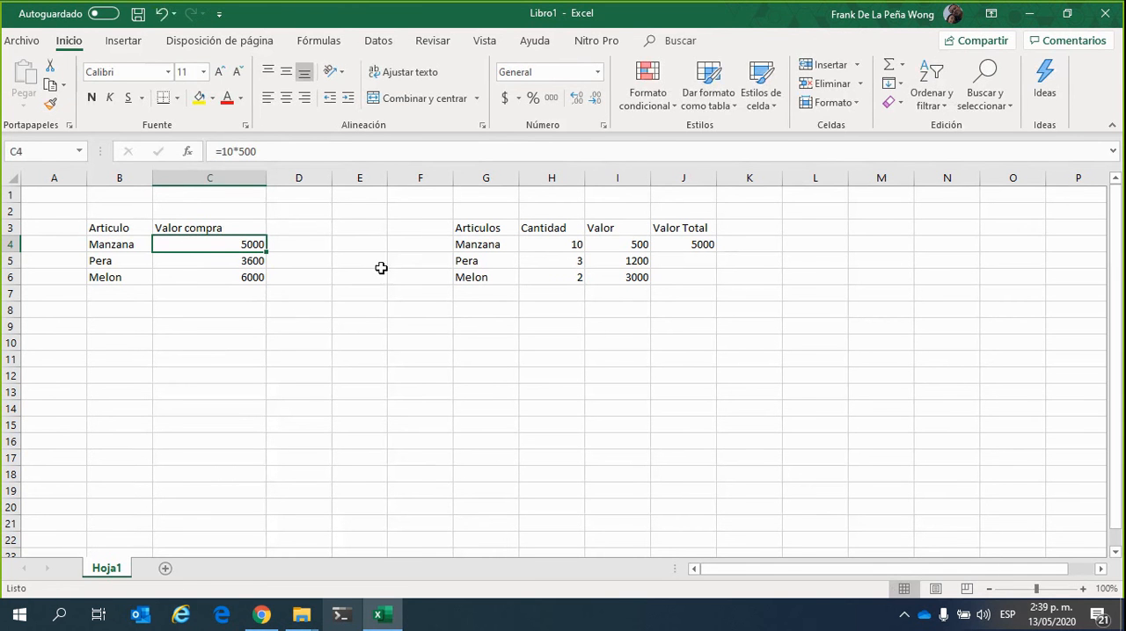
Change the unit price in Manzana's purchase value formula in cell C4 to 700, making it =10*700
{"action": "left_click", "coordinate": [238, 311]}
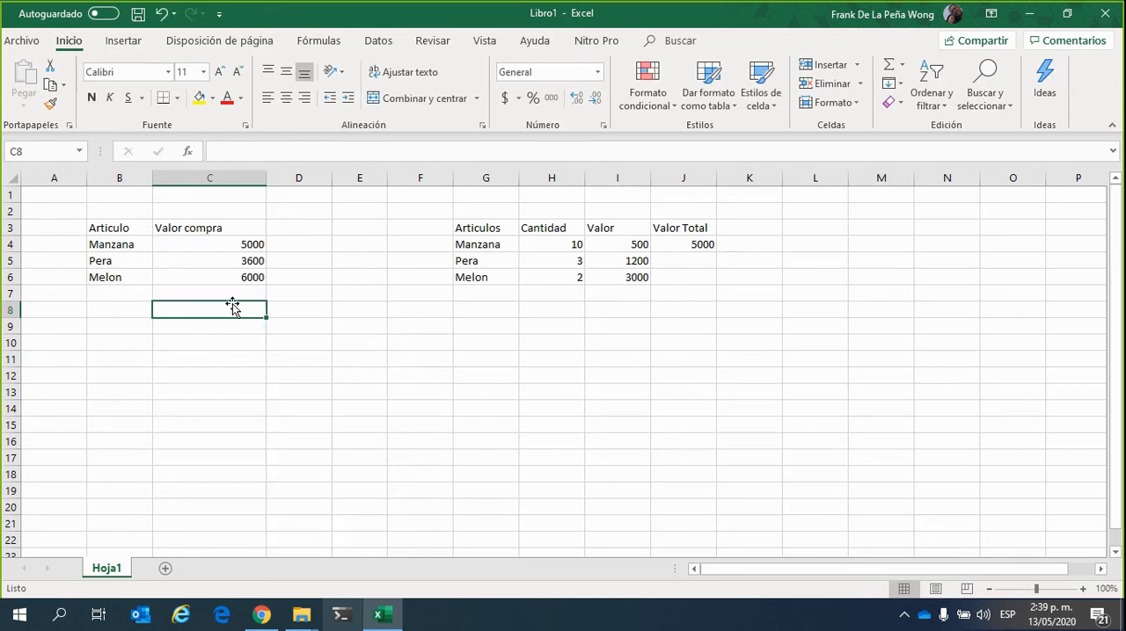
{"action": "left_click", "coordinate": [227, 243]}
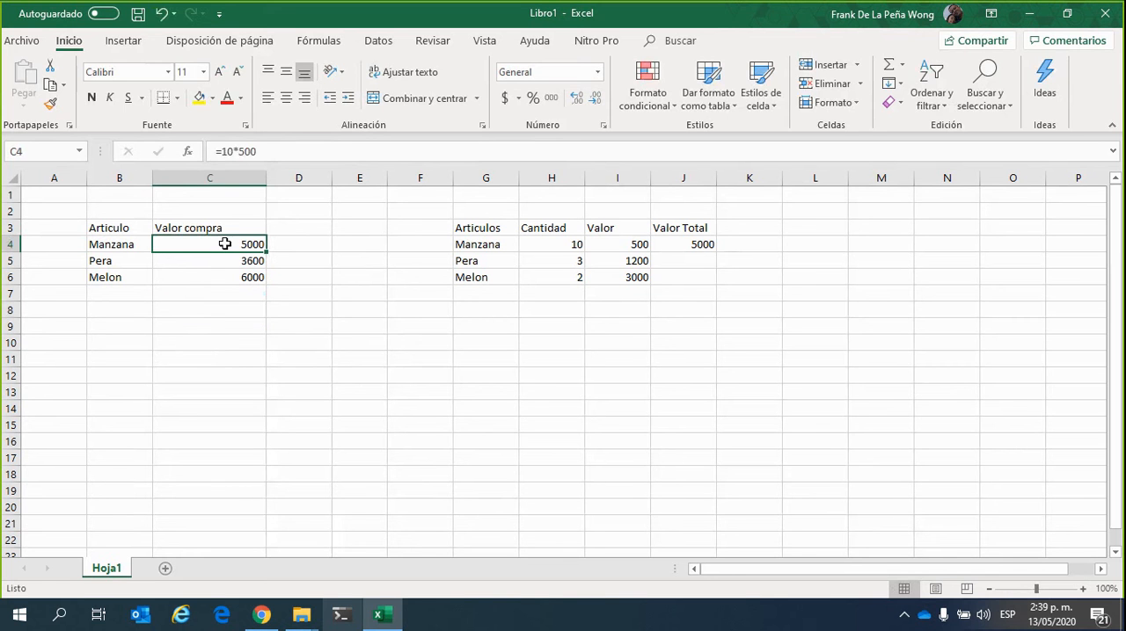
{"action": "left_click", "coordinate": [277, 156]}
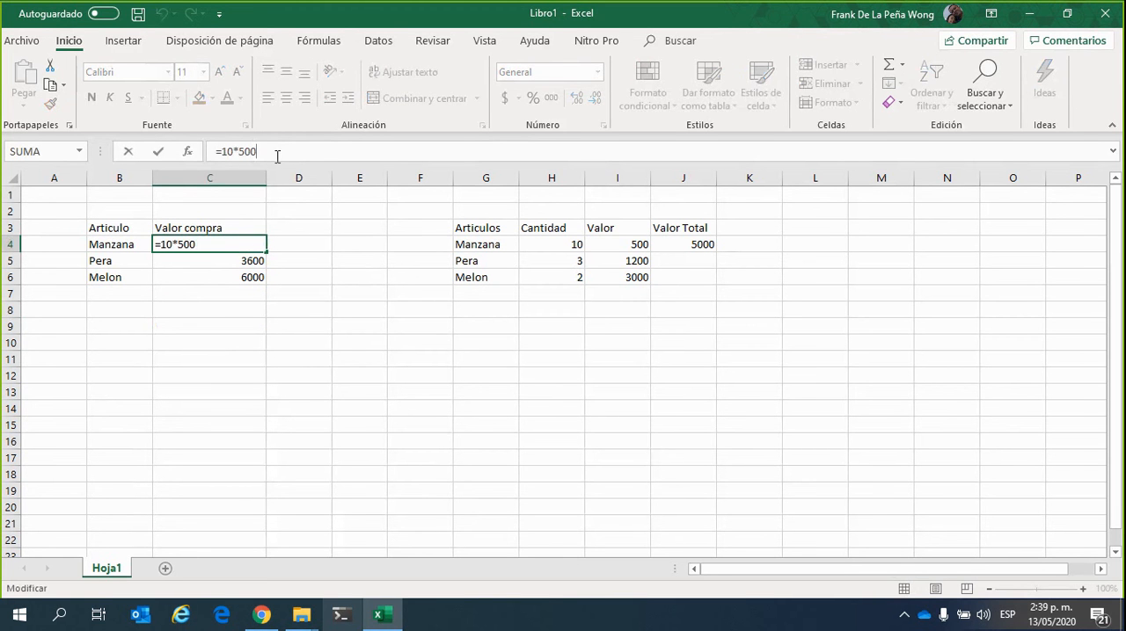
{"action": "key", "text": "BackSpace"}
{"action": "type", "text": "7"}
{"action": "left_click", "coordinate": [290, 143]}
{"action": "key", "text": "Return"}
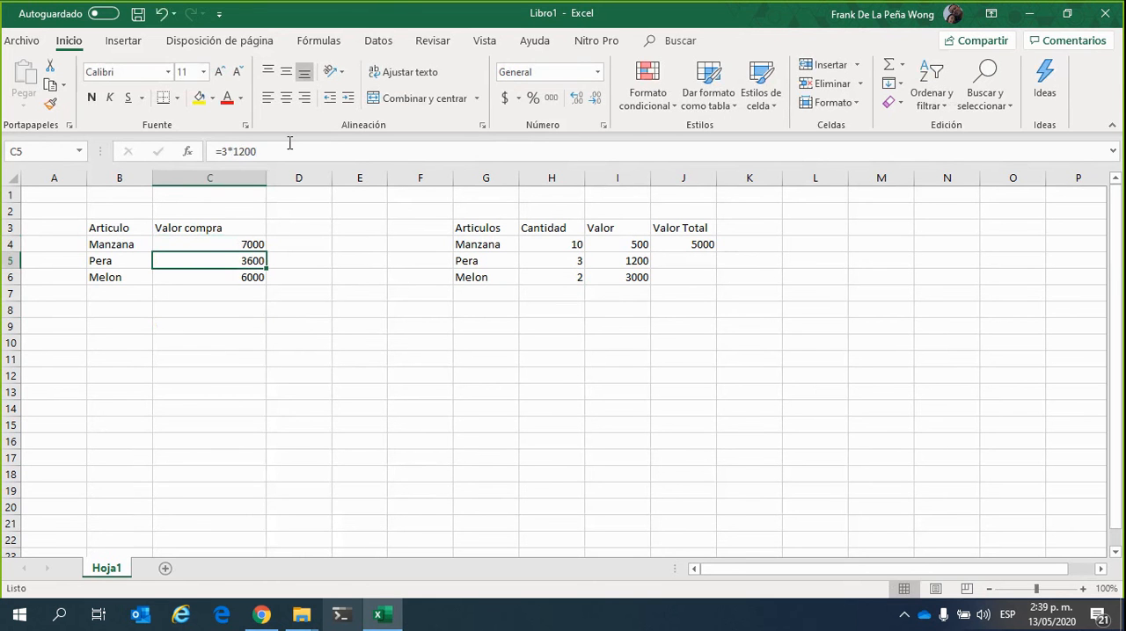
Review the edited constant formula in C4 and the cells referenced by the Valor Total formula in J4
{"action": "left_click", "coordinate": [231, 243]}
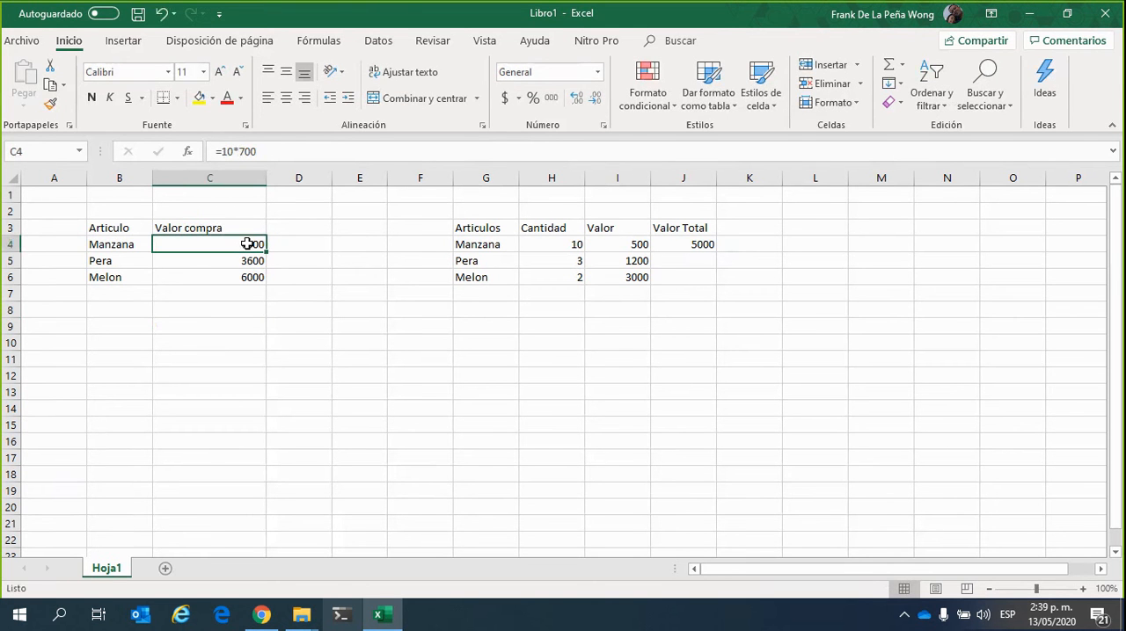
{"action": "left_click", "coordinate": [292, 159]}
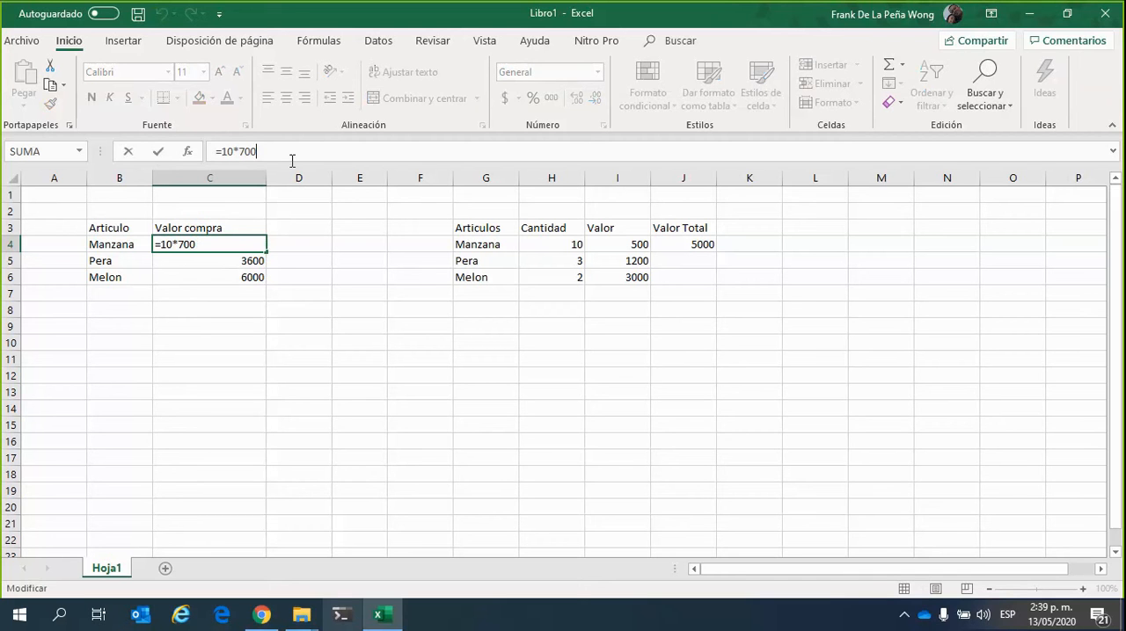
{"action": "left_click", "coordinate": [695, 246]}
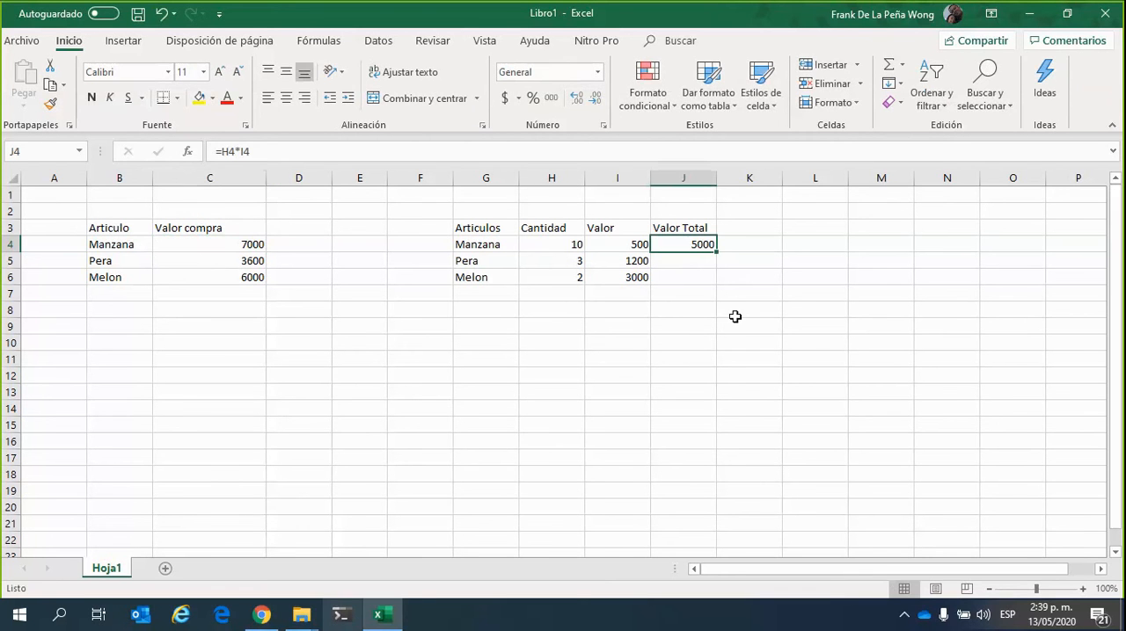
{"action": "left_click", "coordinate": [280, 152]}
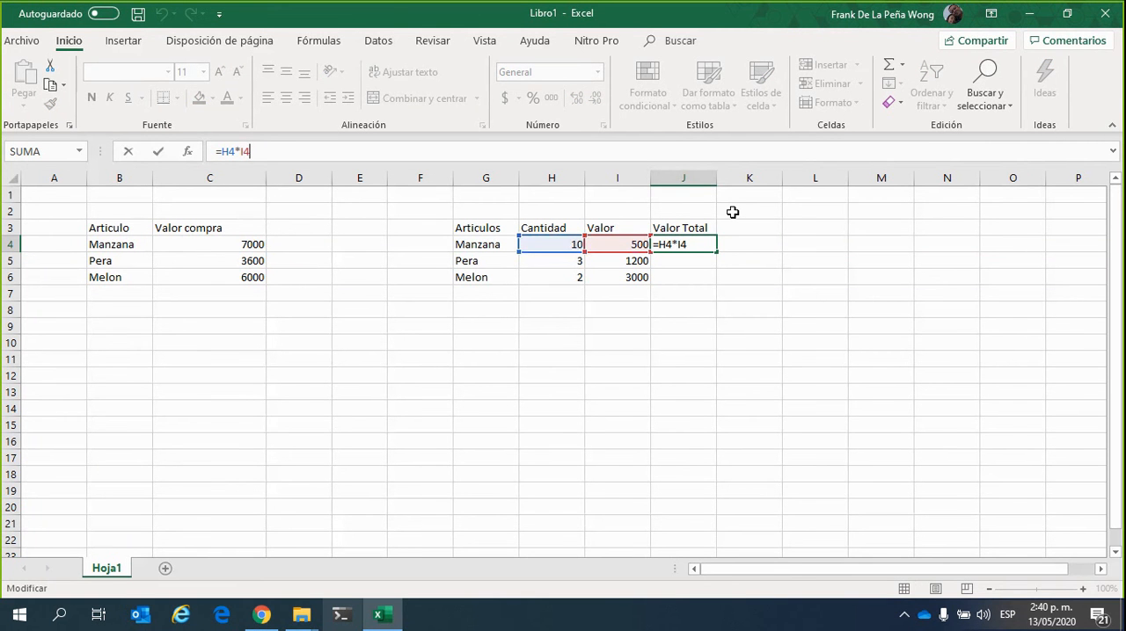
{"action": "key", "text": "ctrl+Return"}
Set Manzana's Cantidad in cell H4 to 5 and check its Valor Total in J4
{"action": "left_click", "coordinate": [681, 324]}
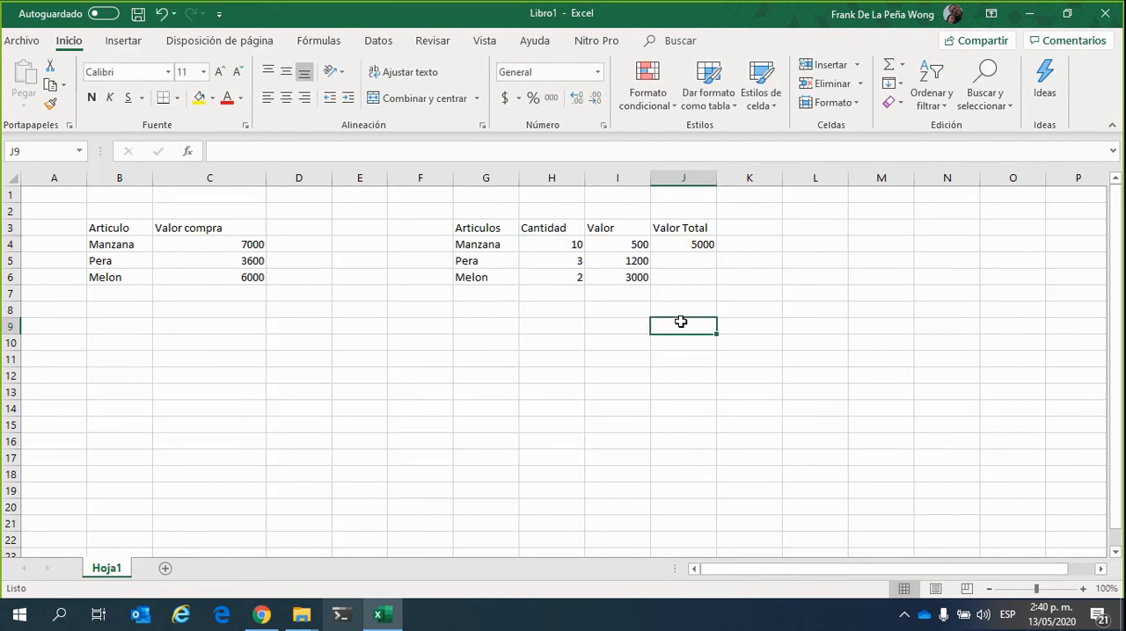
{"action": "left_click", "coordinate": [572, 247]}
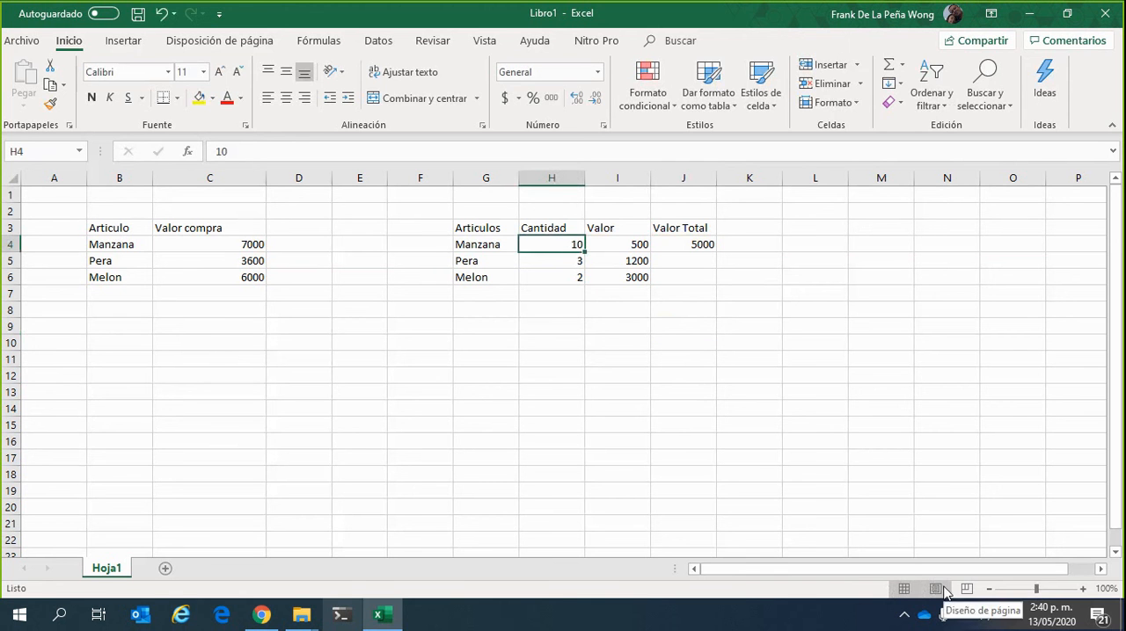
{"action": "type", "text": "5"}
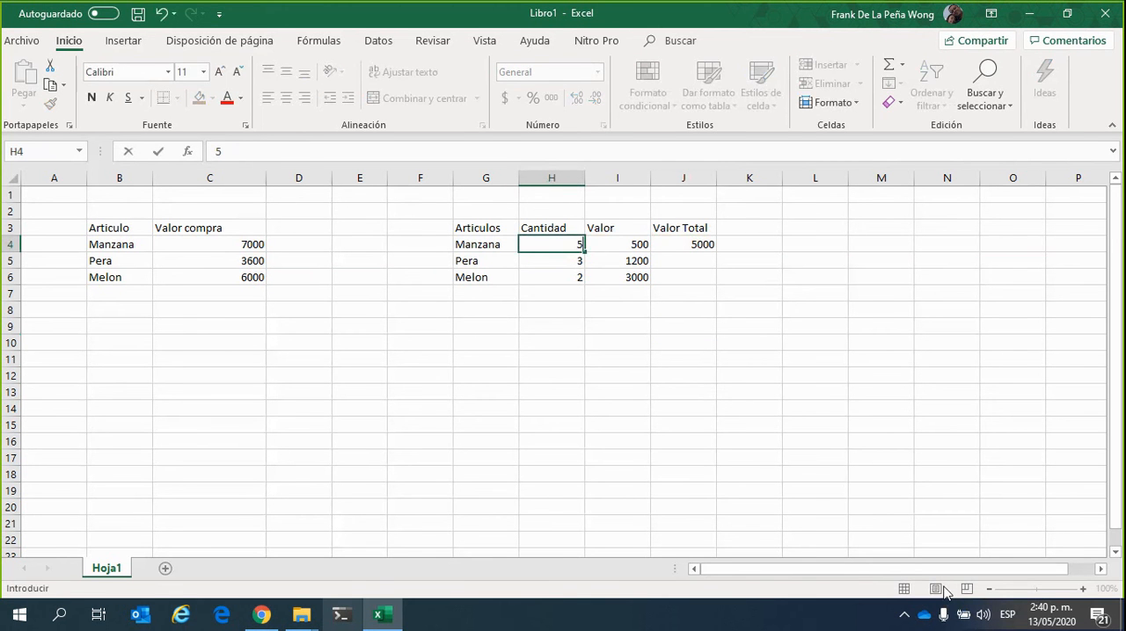
{"action": "key", "text": "Return"}
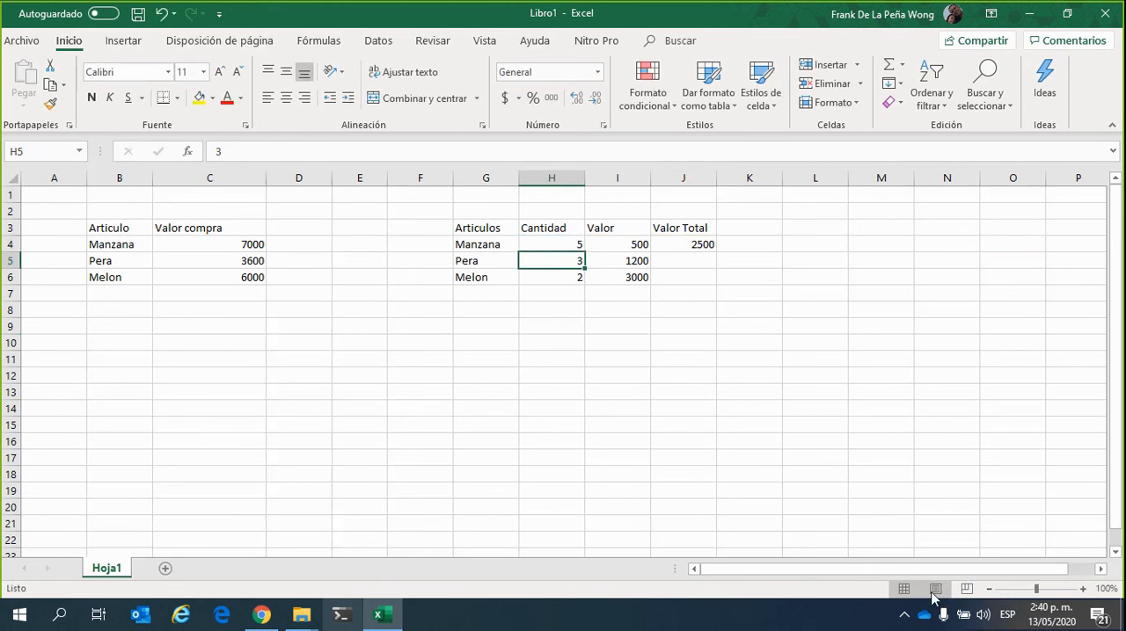
{"action": "left_click", "coordinate": [692, 251]}
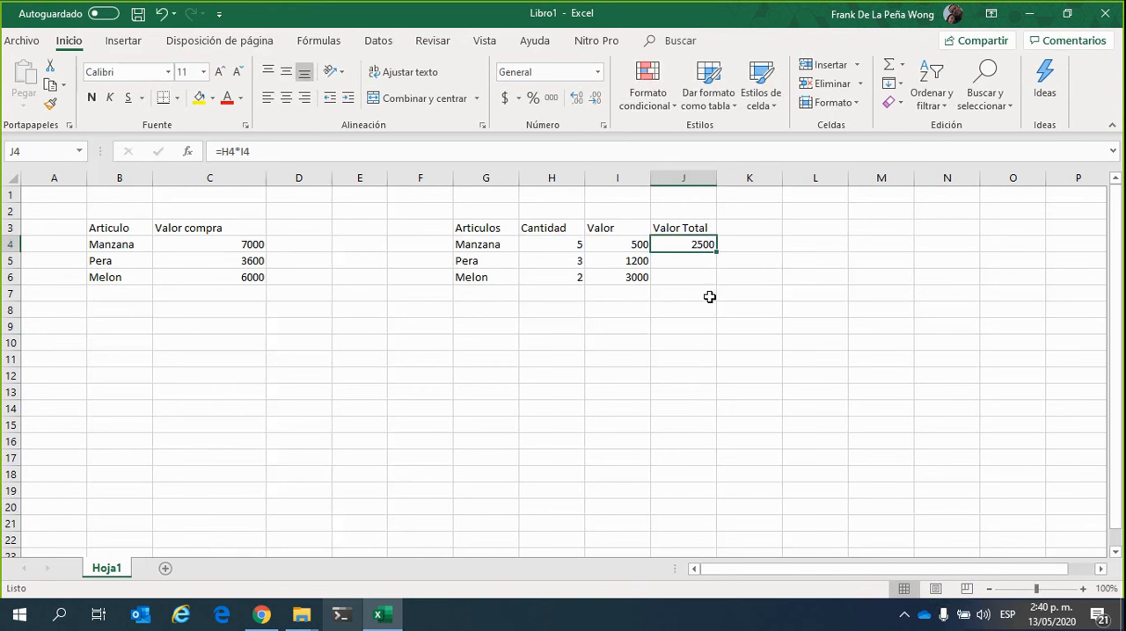
Change the quantity in Manzana's purchase value formula in cell C4 to 5, making it =5*700
{"action": "left_click", "coordinate": [234, 244]}
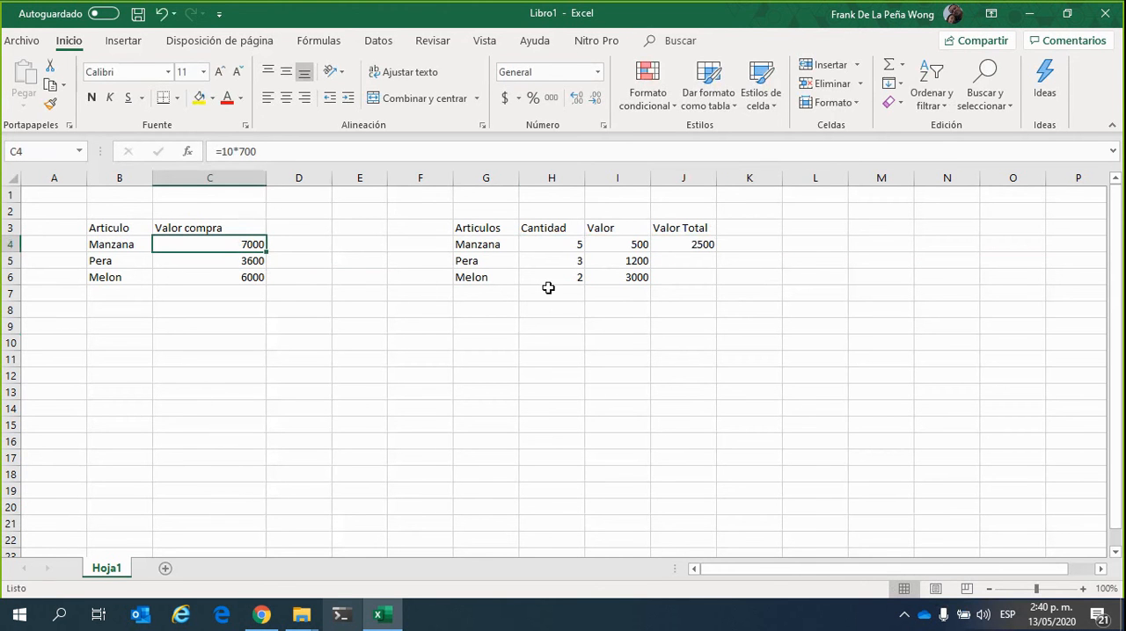
{"action": "left_click", "coordinate": [227, 150]}
{"action": "key", "text": "BackSpace"}
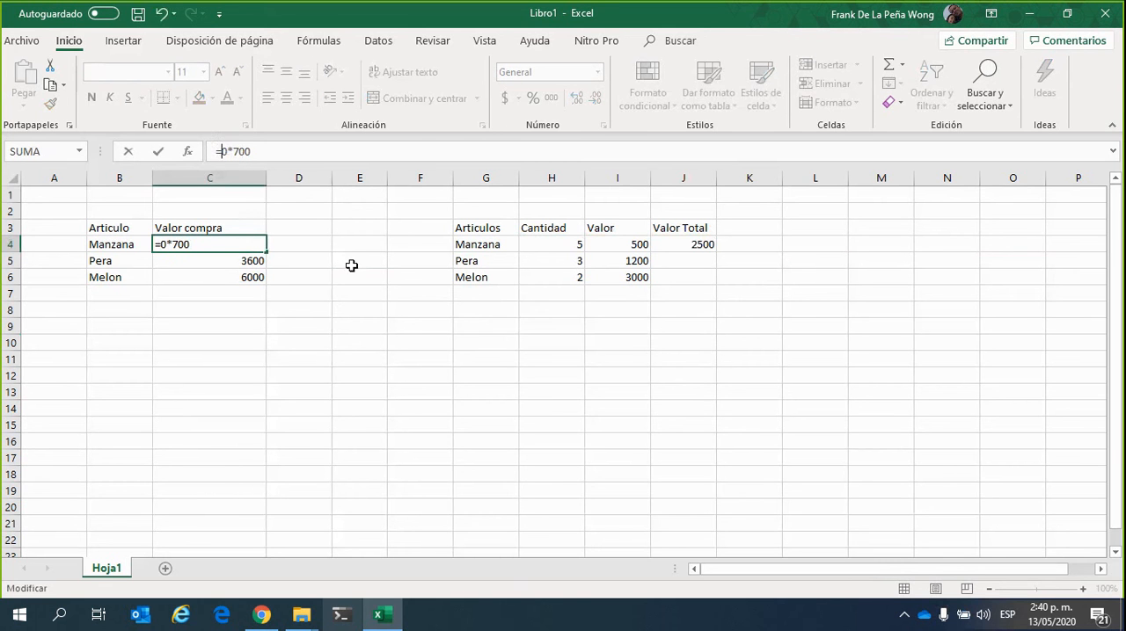
{"action": "key", "text": "Delete"}
{"action": "type", "text": "5"}
{"action": "key", "text": "Return"}
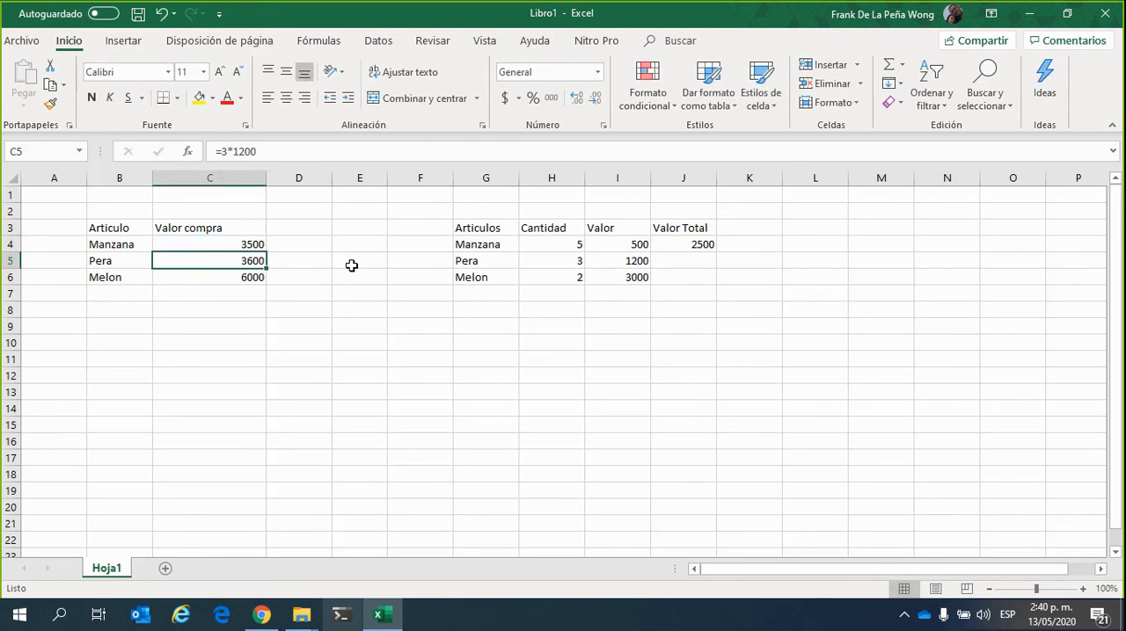
Check Manzana's updated formula in C4 against the Valor Total formula in J4
{"action": "left_click", "coordinate": [246, 245]}
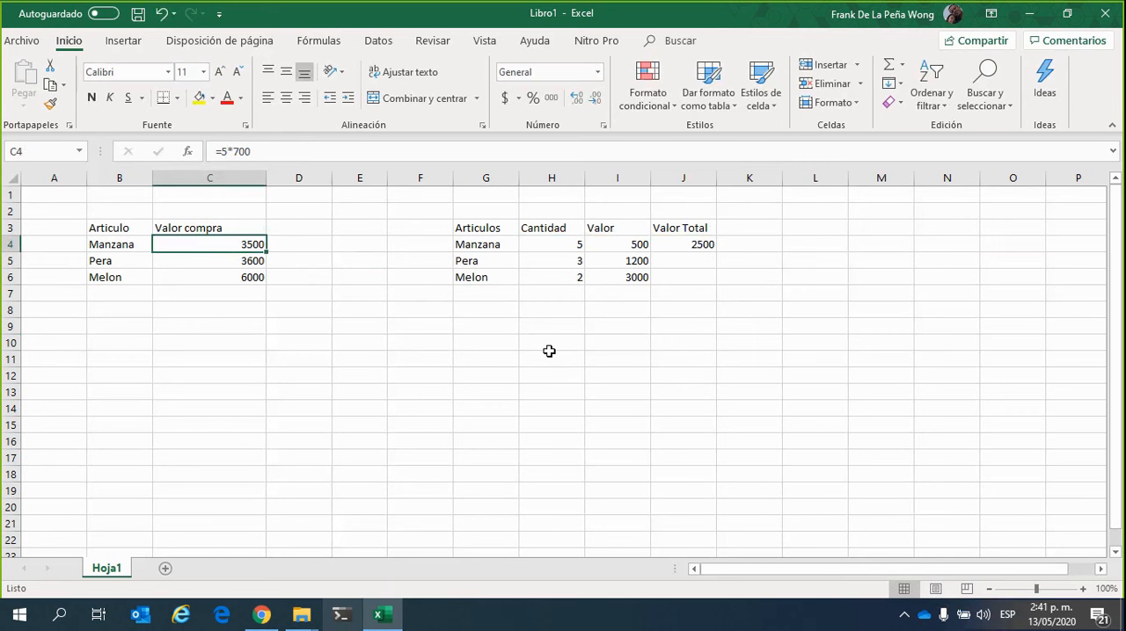
{"action": "left_click", "coordinate": [744, 344]}
{"action": "left_click", "coordinate": [678, 244]}
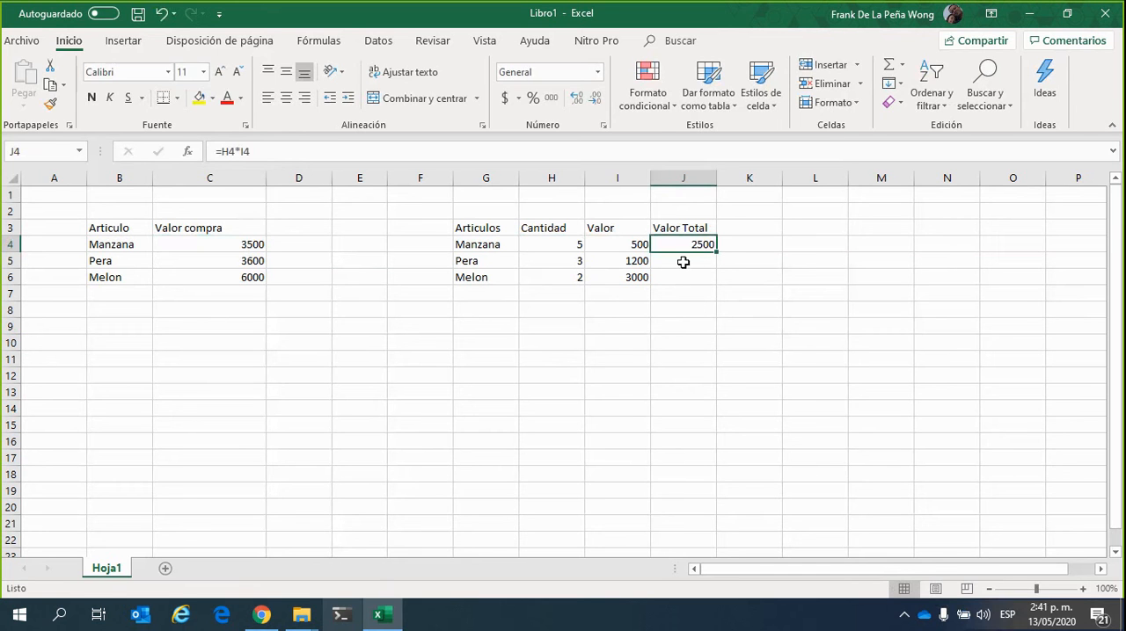
{"action": "left_click", "coordinate": [682, 262]}
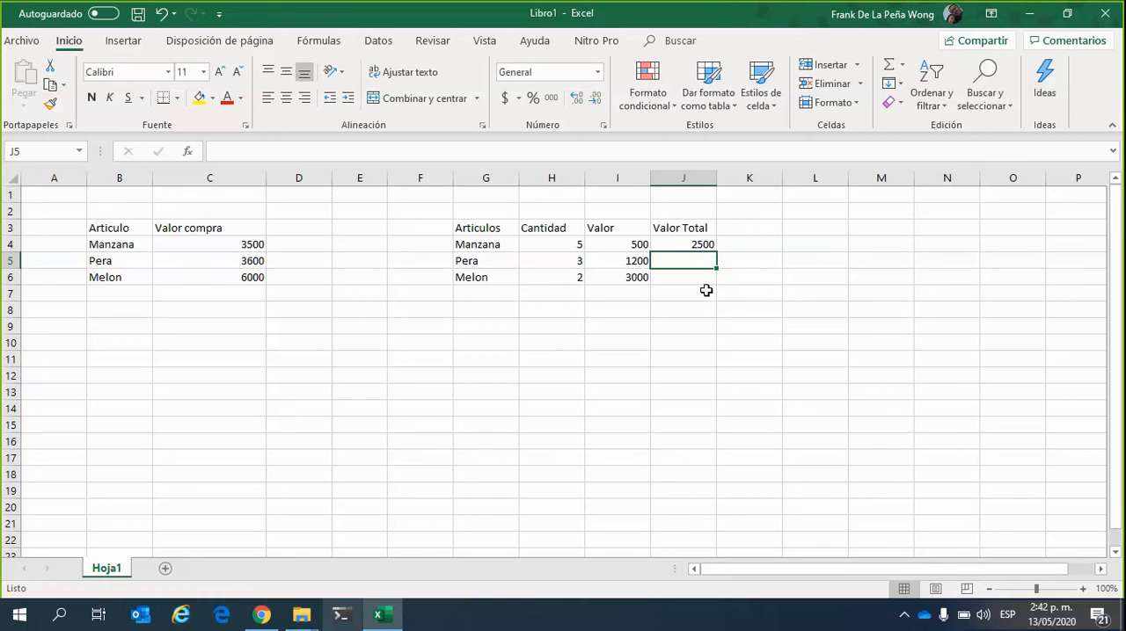
{"action": "left_click", "coordinate": [739, 253]}
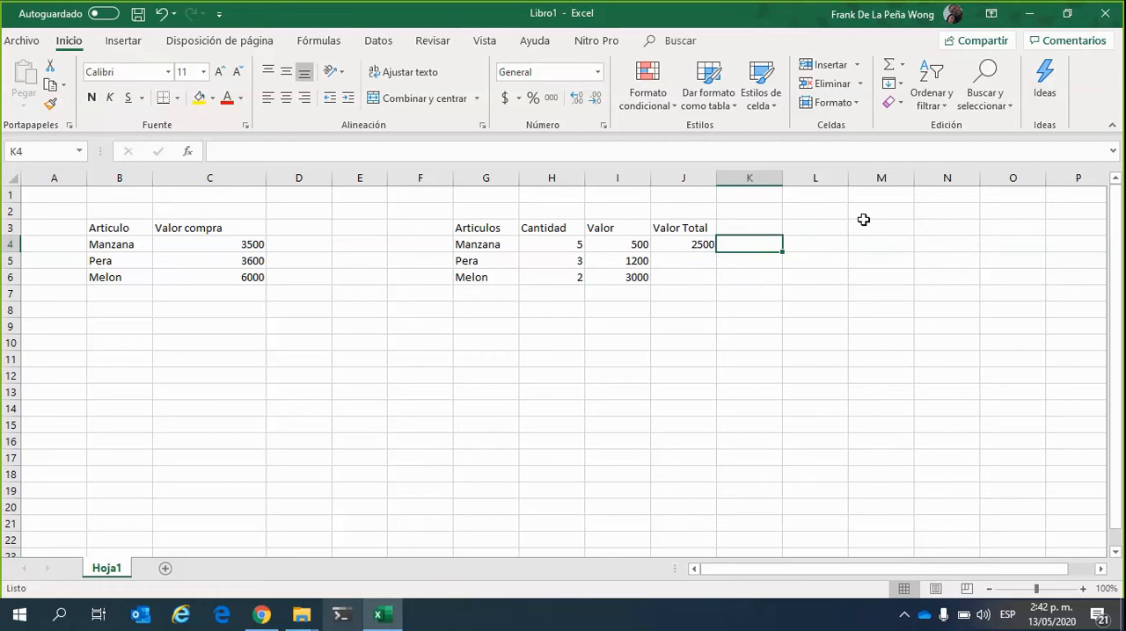
{"action": "left_click", "coordinate": [701, 244]}
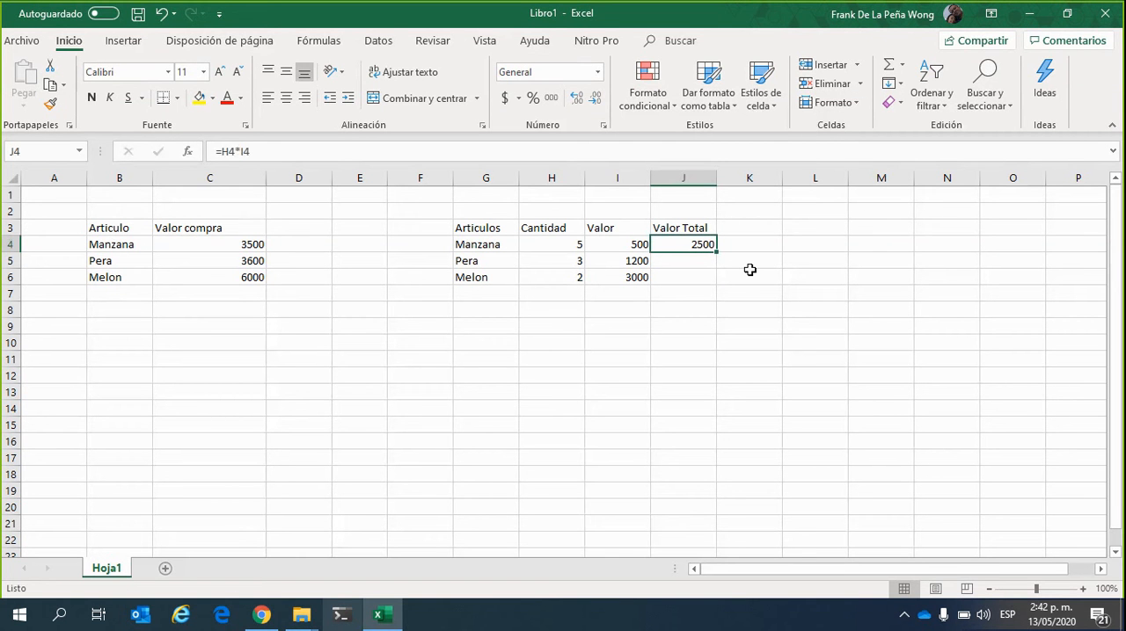
{"action": "left_click", "coordinate": [824, 230]}
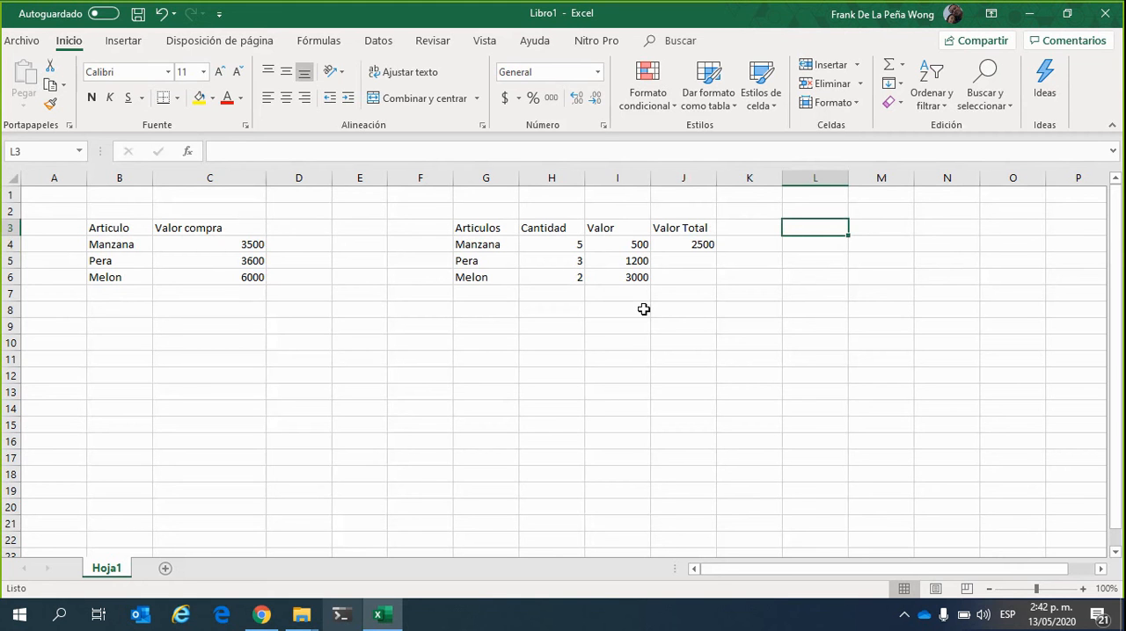
{"action": "left_click", "coordinate": [635, 354]}
{"action": "left_click", "coordinate": [697, 327]}
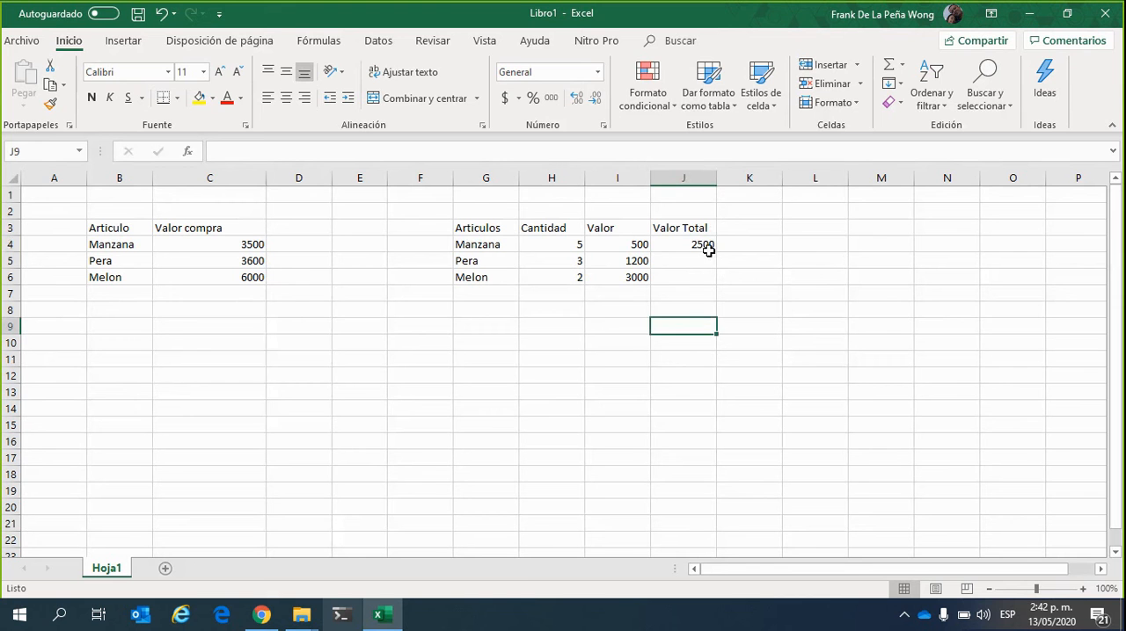
Review Manzana's Cantidad in H4 and Valor in I4 against the cells referenced by the Valor Total formula in J4
{"action": "left_click", "coordinate": [622, 246]}
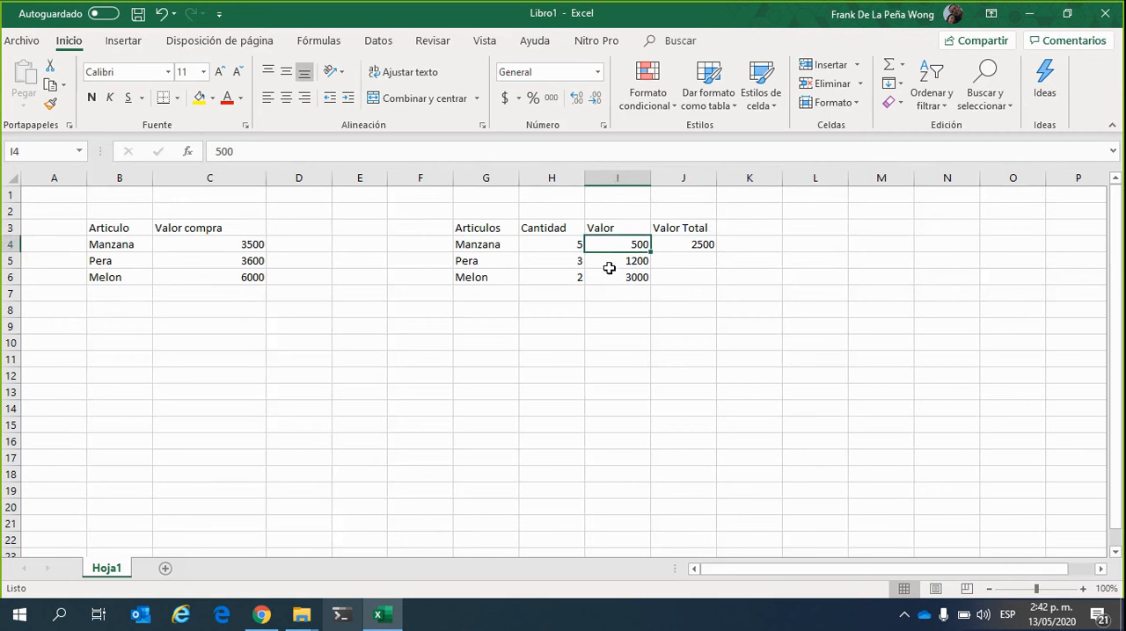
{"action": "left_click", "coordinate": [560, 251]}
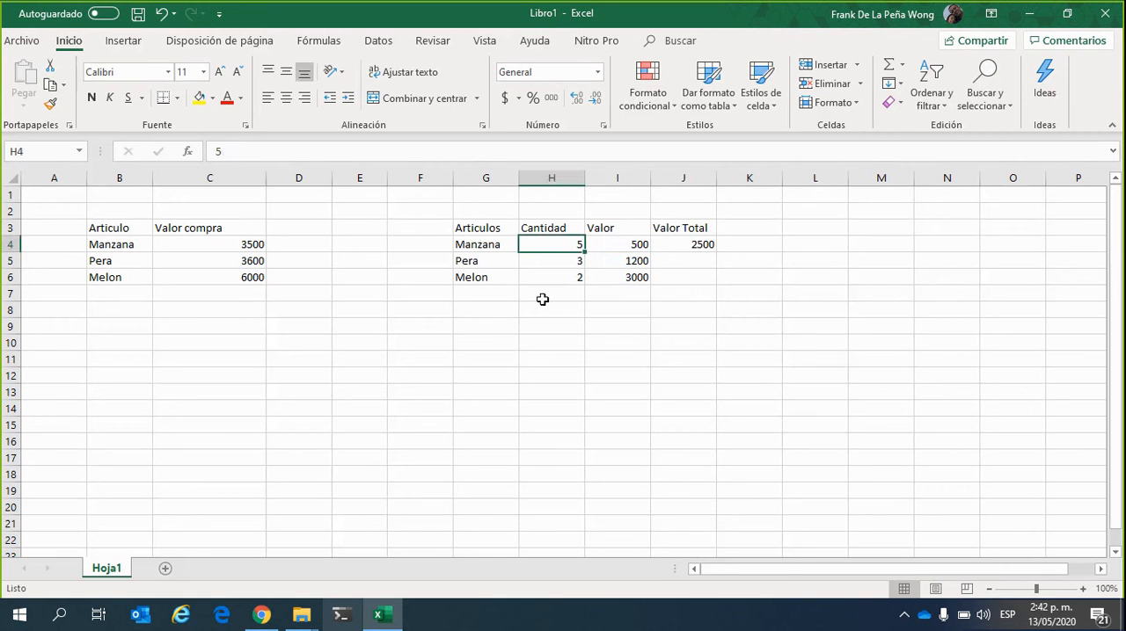
{"action": "left_click", "coordinate": [507, 248]}
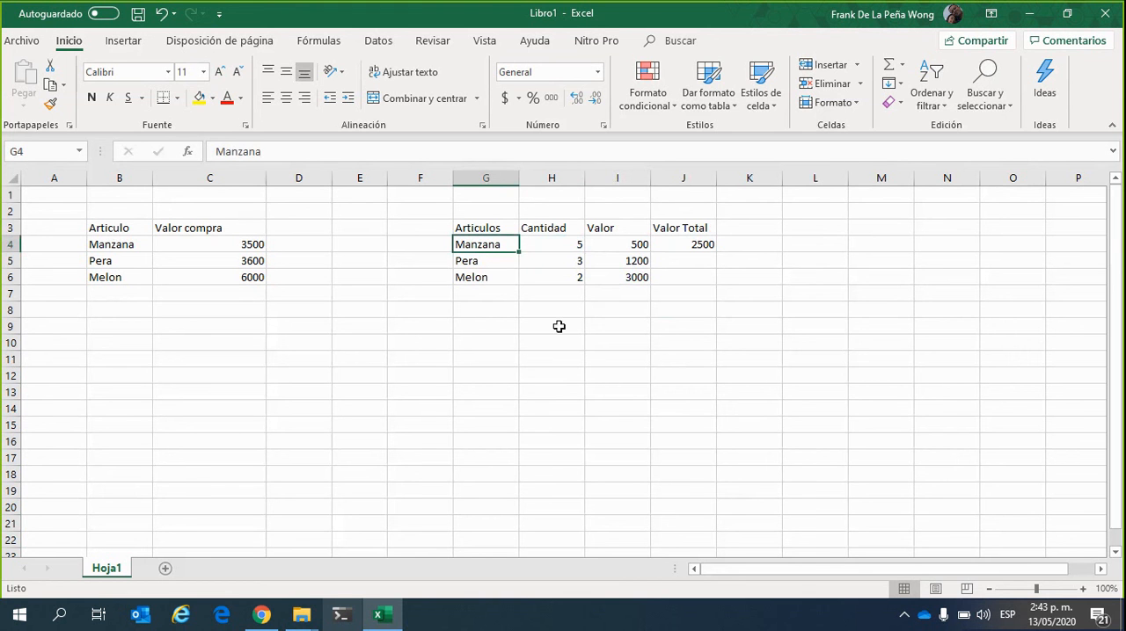
{"action": "left_click", "coordinate": [634, 243]}
{"action": "left_click", "coordinate": [490, 247]}
{"action": "left_click", "coordinate": [549, 249]}
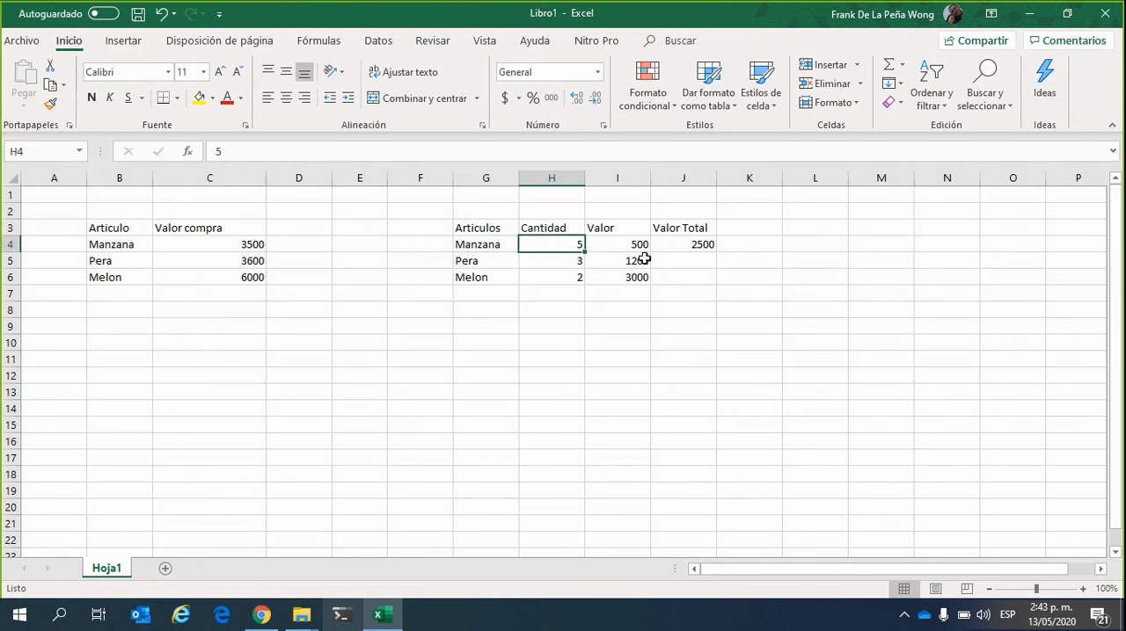
{"action": "left_click", "coordinate": [638, 249]}
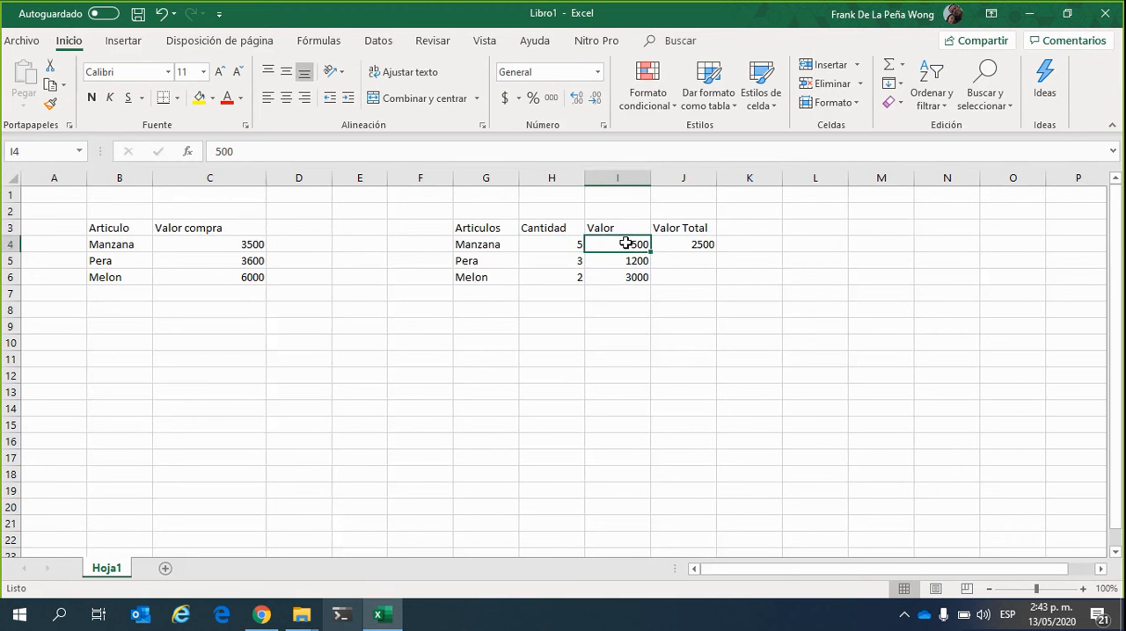
{"action": "left_click", "coordinate": [560, 245]}
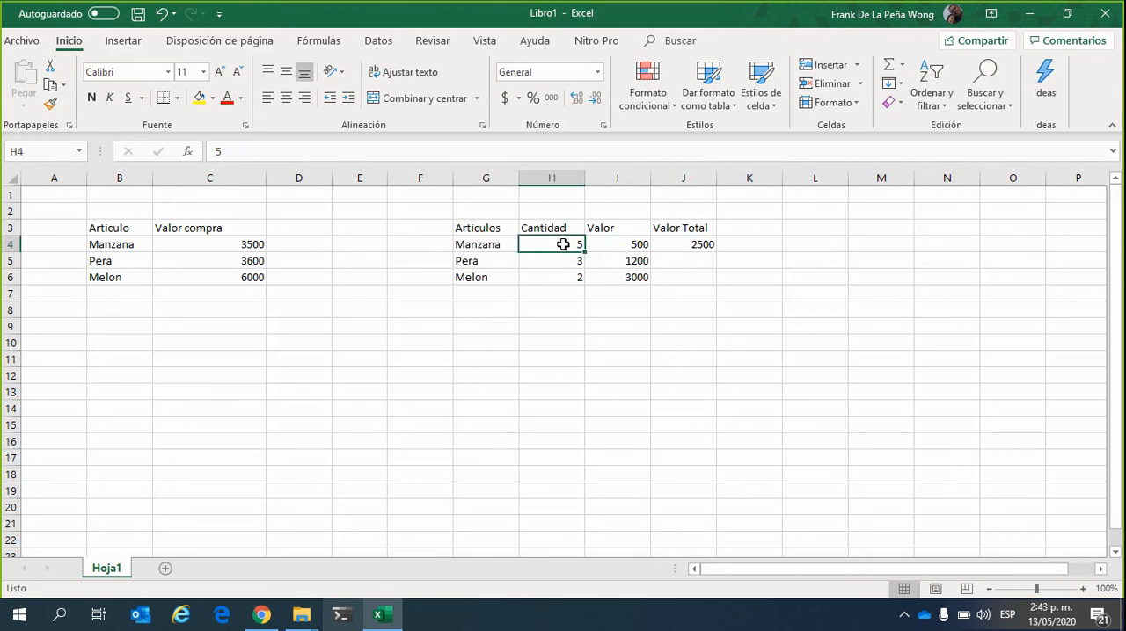
{"action": "left_click", "coordinate": [613, 249]}
{"action": "left_click", "coordinate": [568, 245]}
{"action": "left_click", "coordinate": [481, 244]}
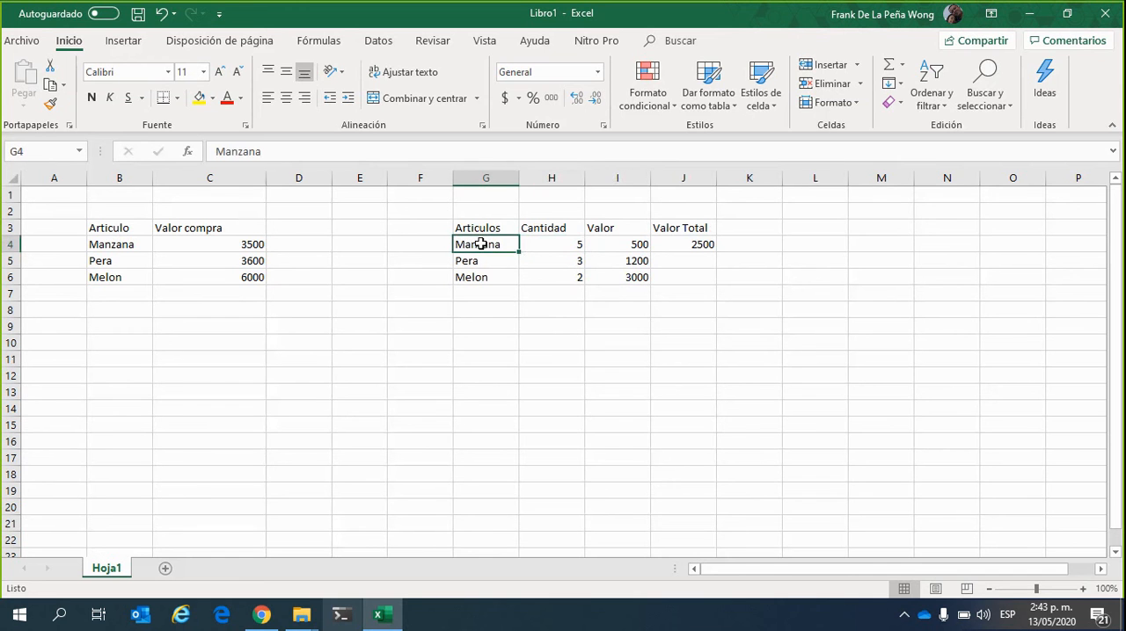
{"action": "left_click", "coordinate": [703, 248]}
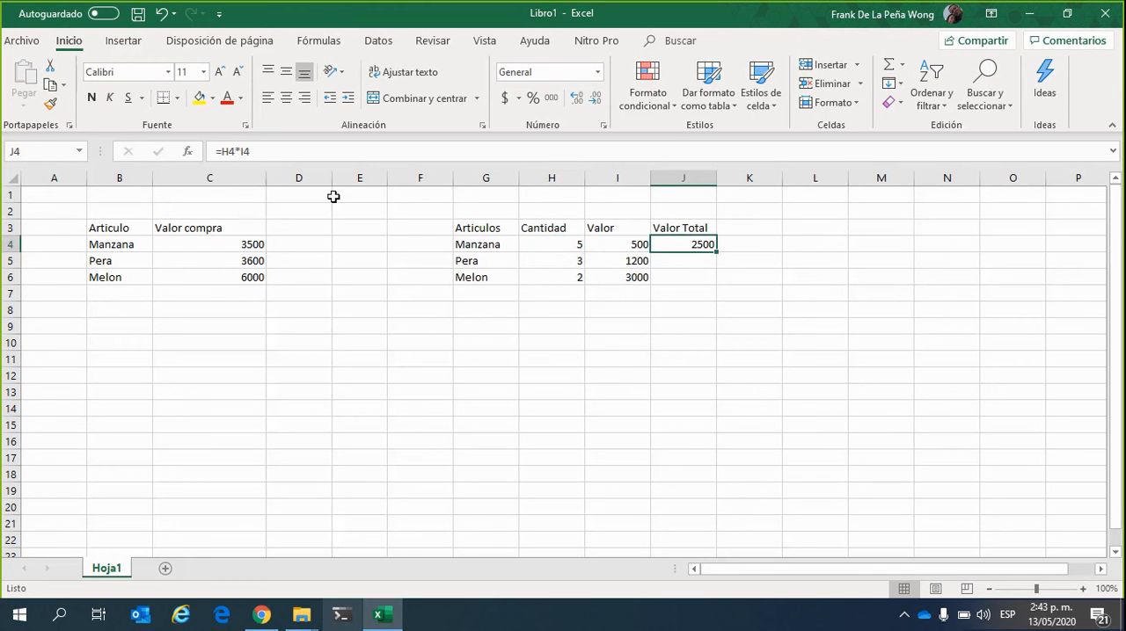
{"action": "left_click", "coordinate": [692, 277]}
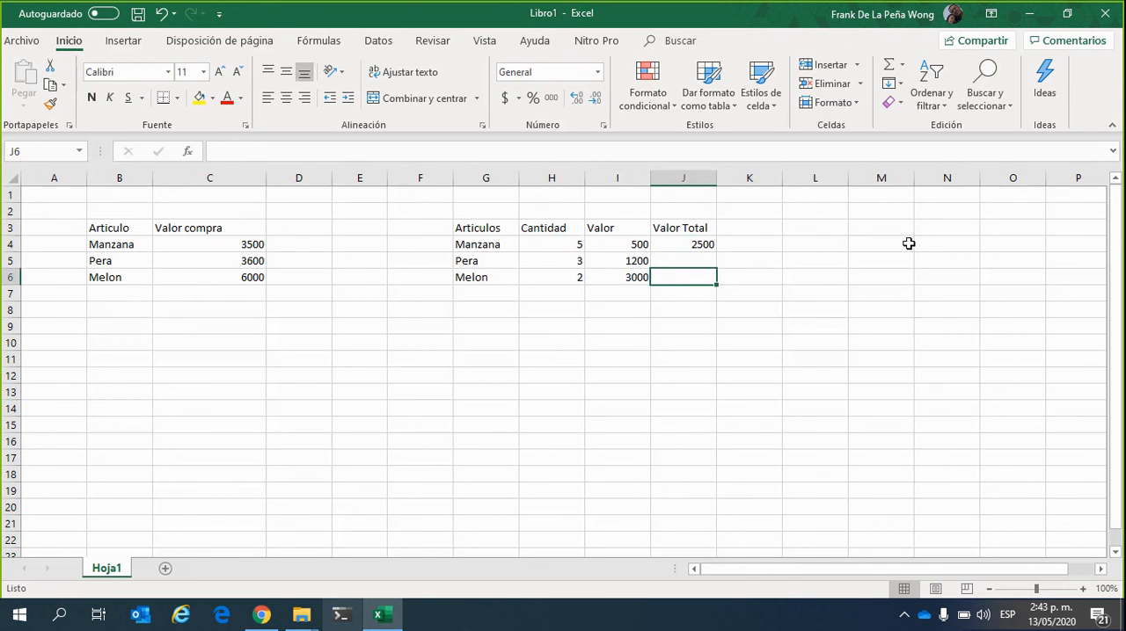
Enter 500 in empty cell D10 and copy it down through D17 with autofill
{"action": "left_click", "coordinate": [315, 340]}
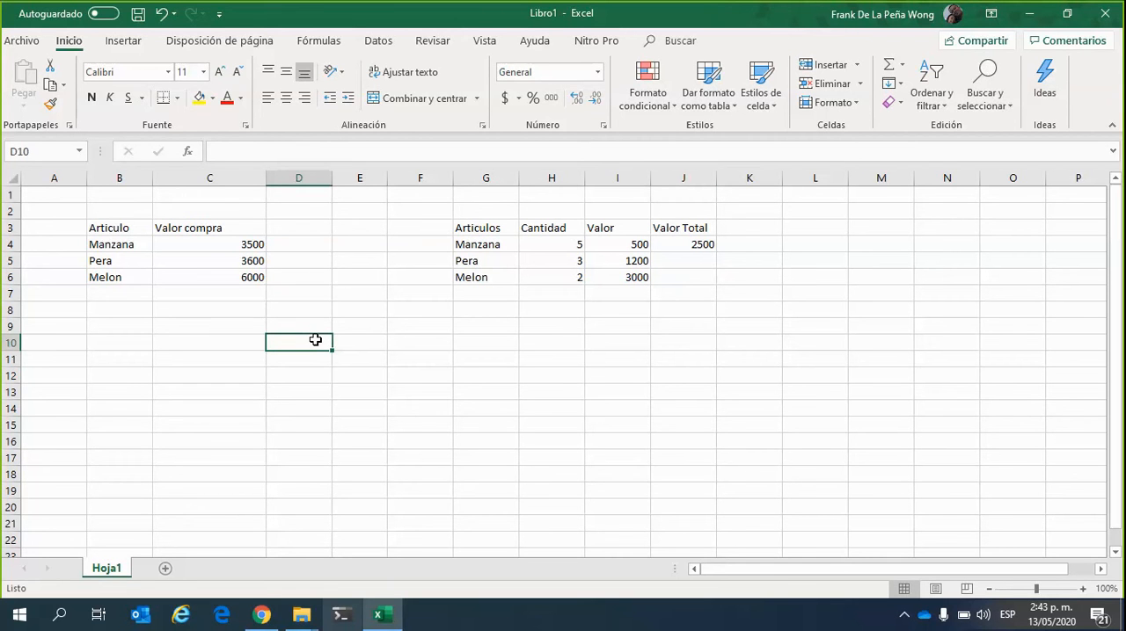
{"action": "double_click", "coordinate": [316, 340]}
{"action": "type", "text": "500"}
{"action": "key", "text": "Return"}
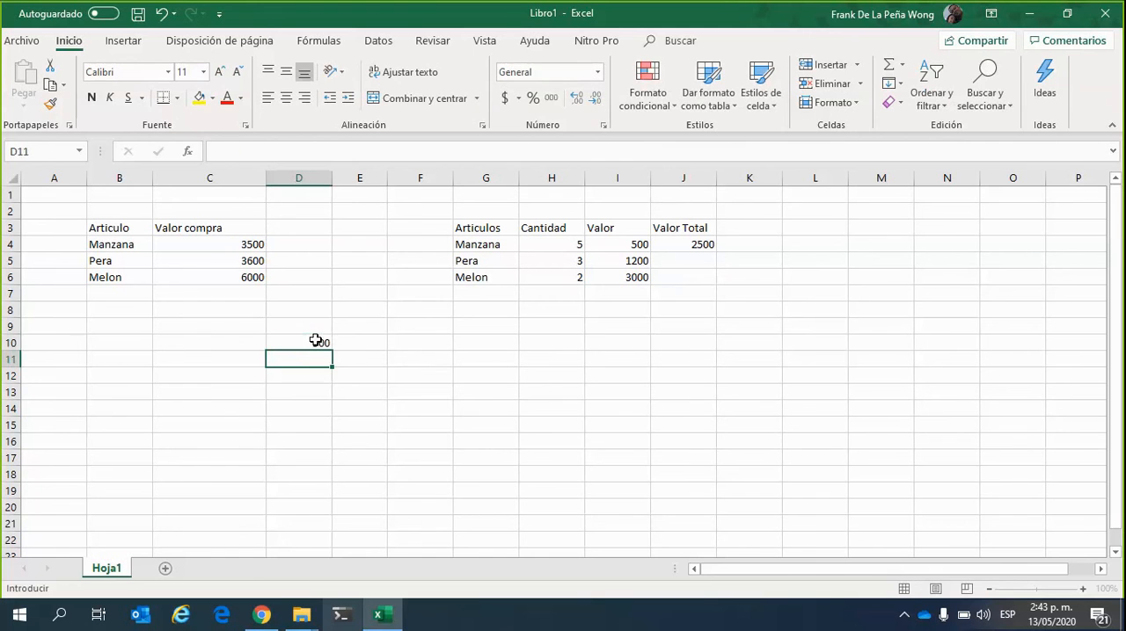
{"action": "left_click", "coordinate": [316, 340]}
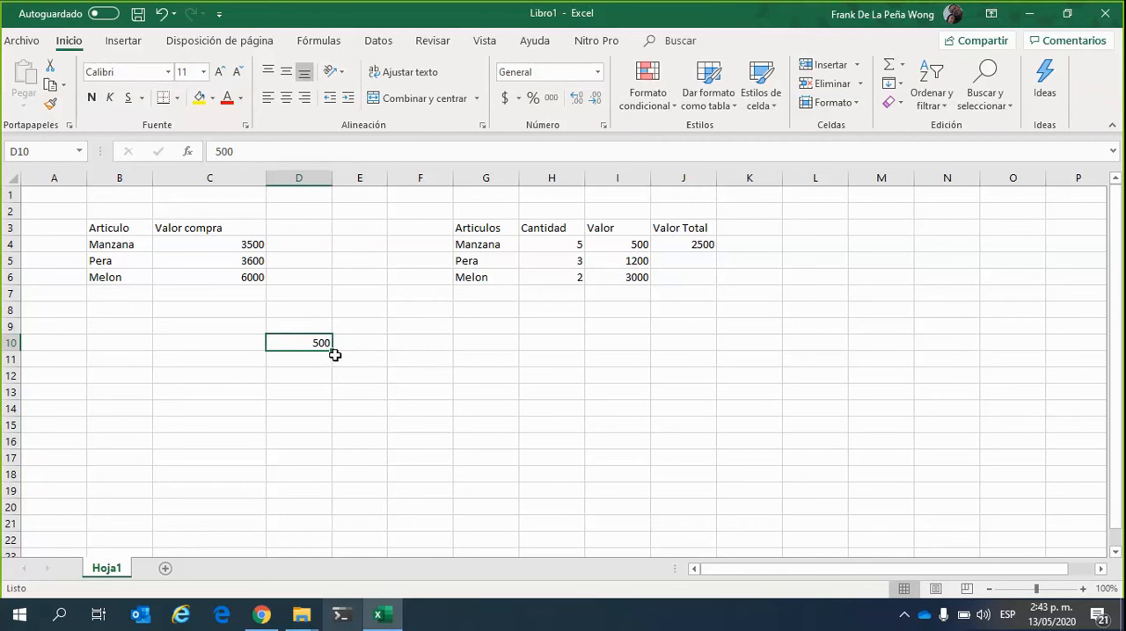
{"action": "left_click", "coordinate": [335, 354]}
{"action": "left_click", "coordinate": [329, 349]}
{"action": "left_click_drag", "start_coordinate": [334, 350], "coordinate": [320, 467]}
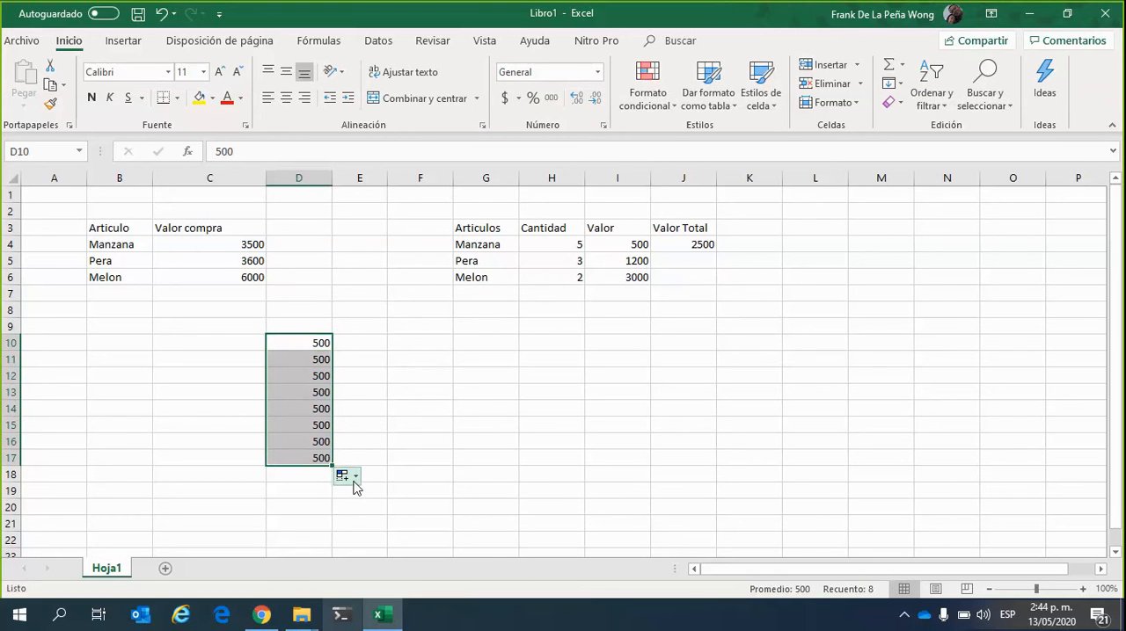
Change the autofill of D10:D17 to Serie de relleno and check the last filled cell
{"action": "left_click", "coordinate": [355, 479]}
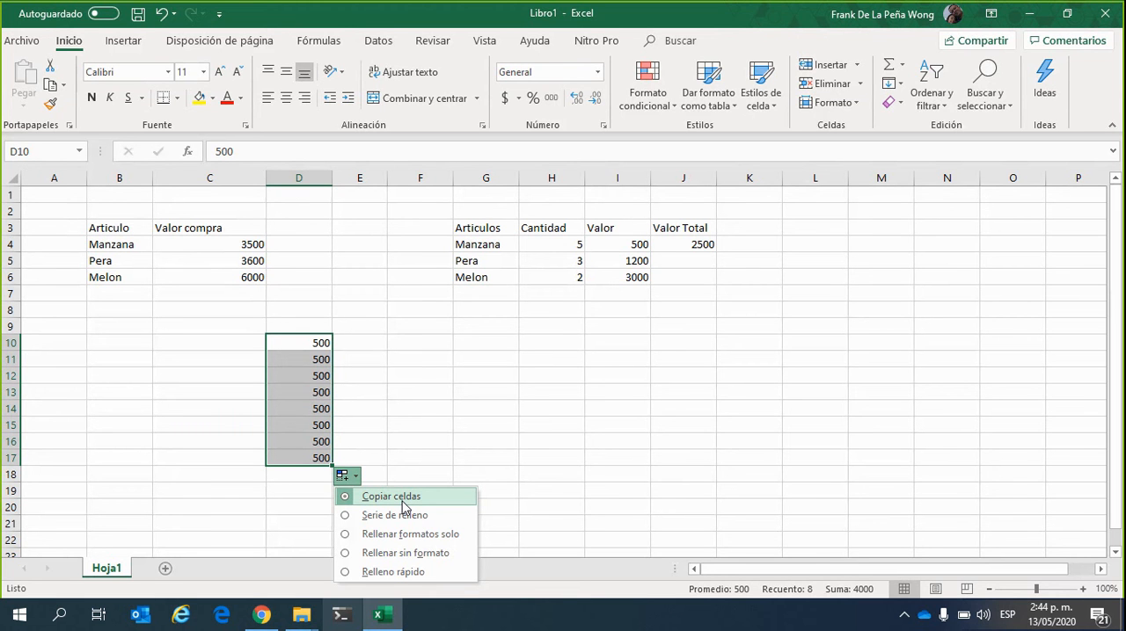
{"action": "left_click", "coordinate": [402, 514]}
{"action": "left_click", "coordinate": [307, 461]}
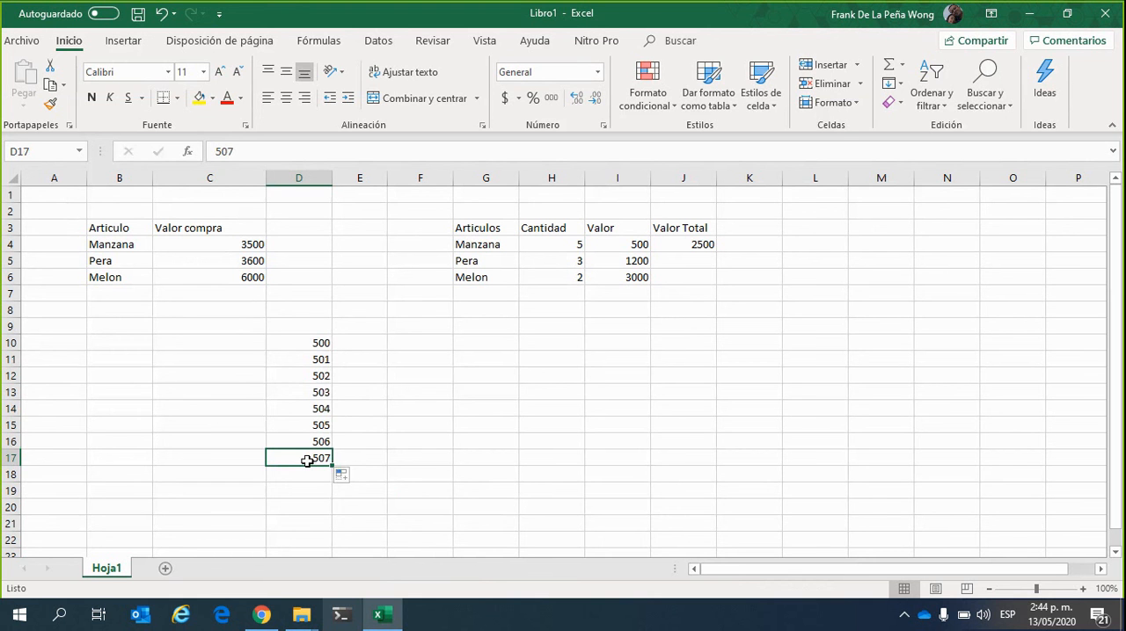
Clear the sample number series from D10:D17
{"action": "left_click_drag", "start_coordinate": [317, 340], "coordinate": [324, 459]}
{"action": "key", "text": "Delete"}
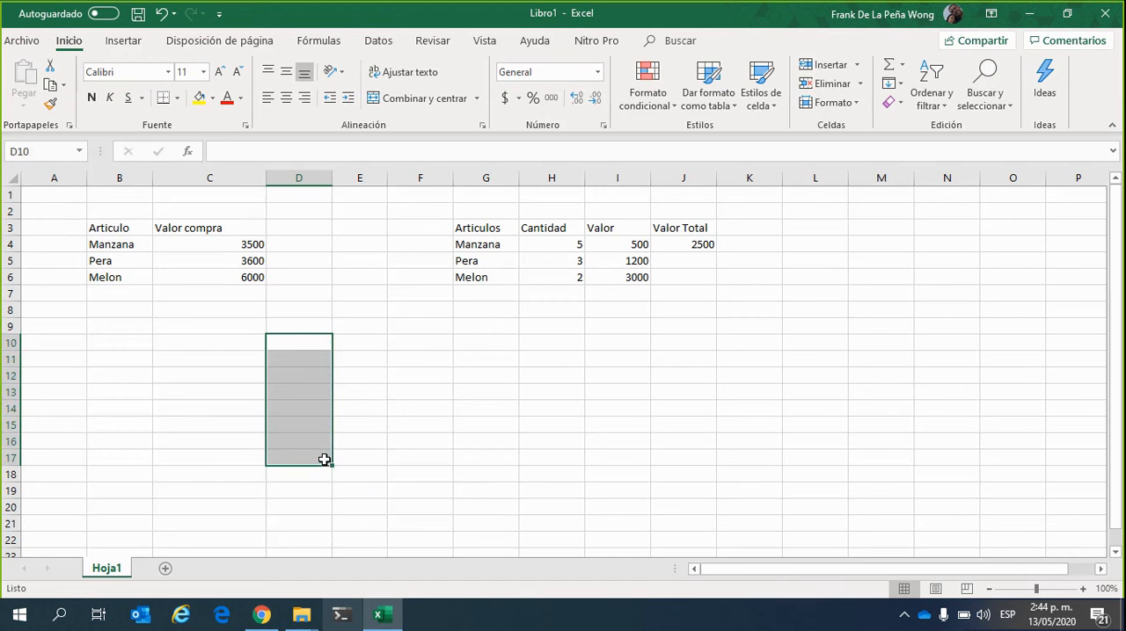
{"action": "left_click", "coordinate": [399, 443]}
Enter Pera's Valor Total formula =H5*I5 in cell J5, following the pattern of Manzana's formula in J4
{"action": "left_click", "coordinate": [708, 252]}
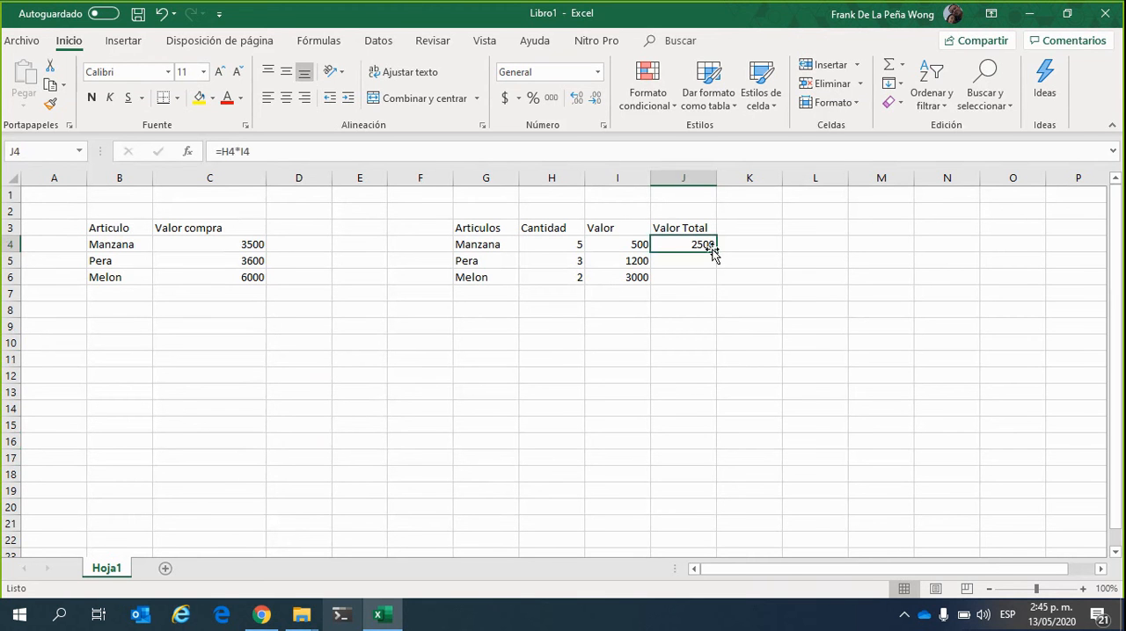
{"action": "left_click_drag", "start_coordinate": [717, 253], "coordinate": [717, 254]}
{"action": "left_click", "coordinate": [701, 261]}
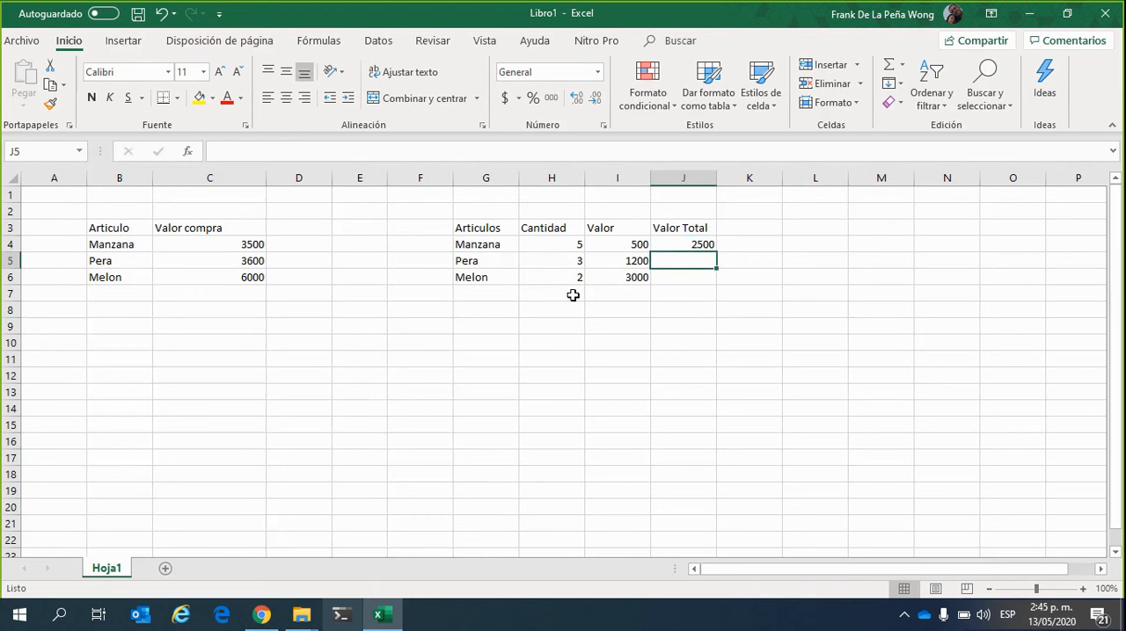
{"action": "left_click", "coordinate": [698, 246]}
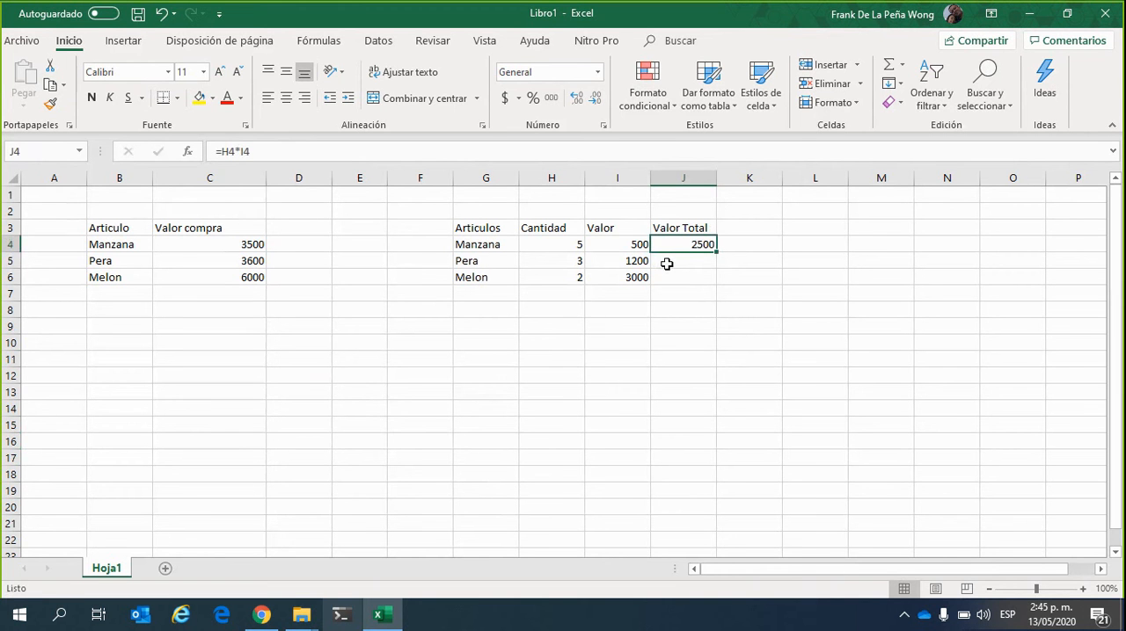
{"action": "left_click", "coordinate": [673, 263]}
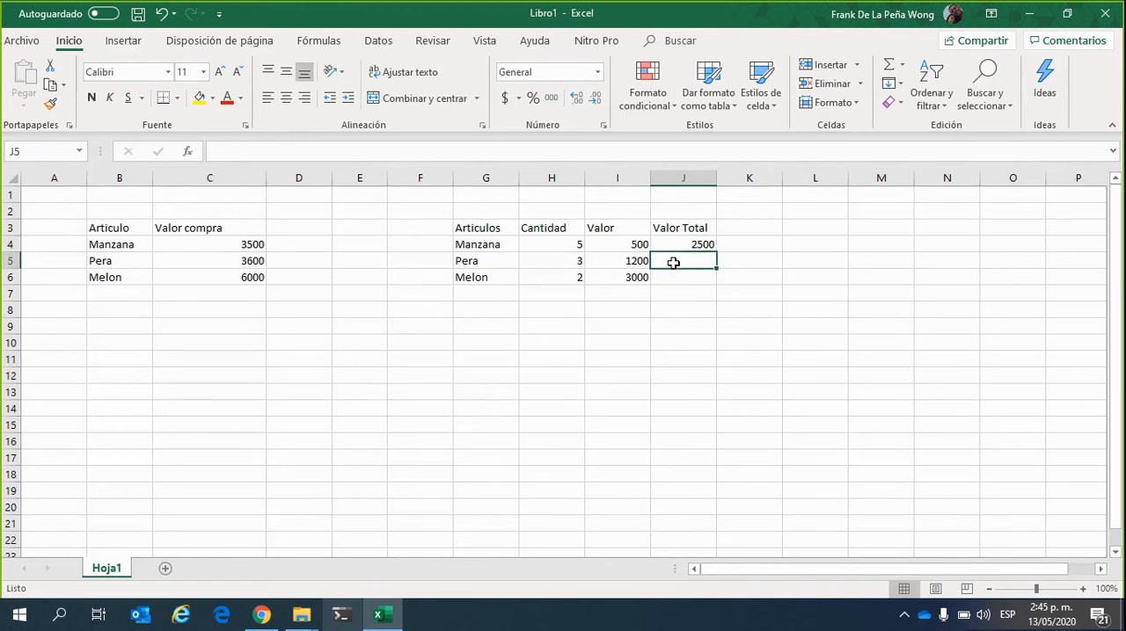
{"action": "type", "text": "="}
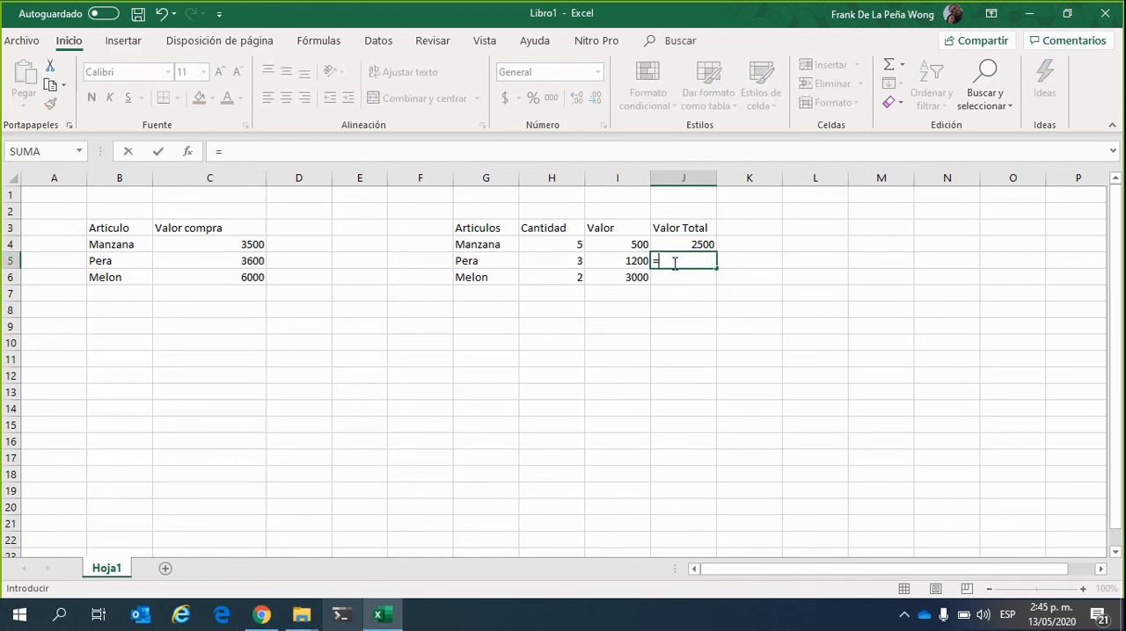
{"action": "left_click", "coordinate": [571, 264]}
{"action": "type", "text": "*"}
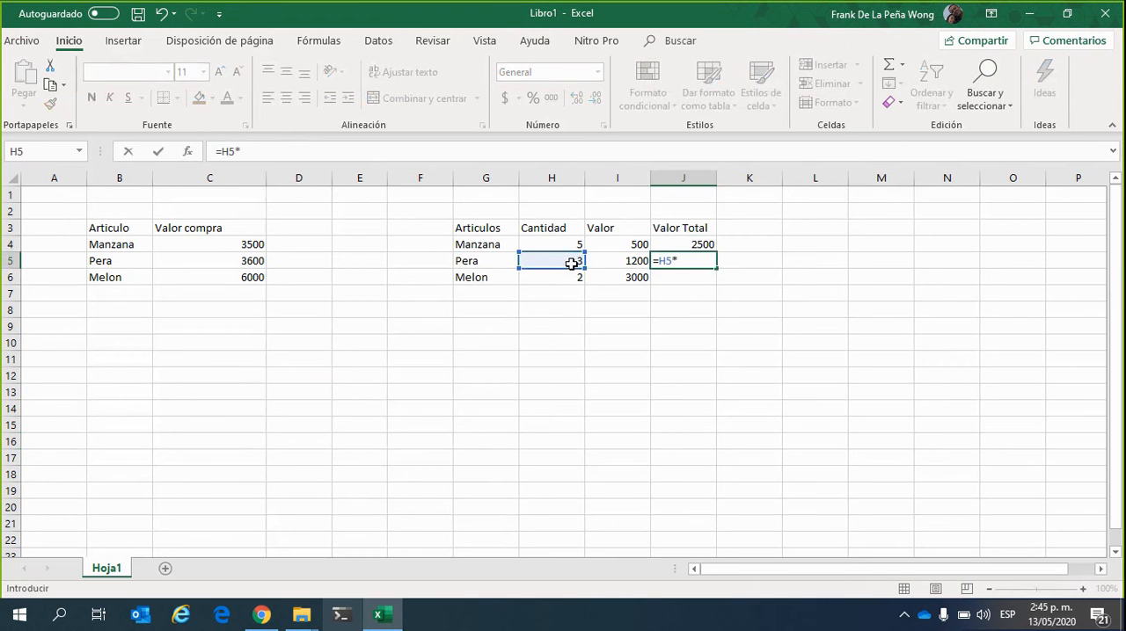
{"action": "left_click", "coordinate": [606, 264]}
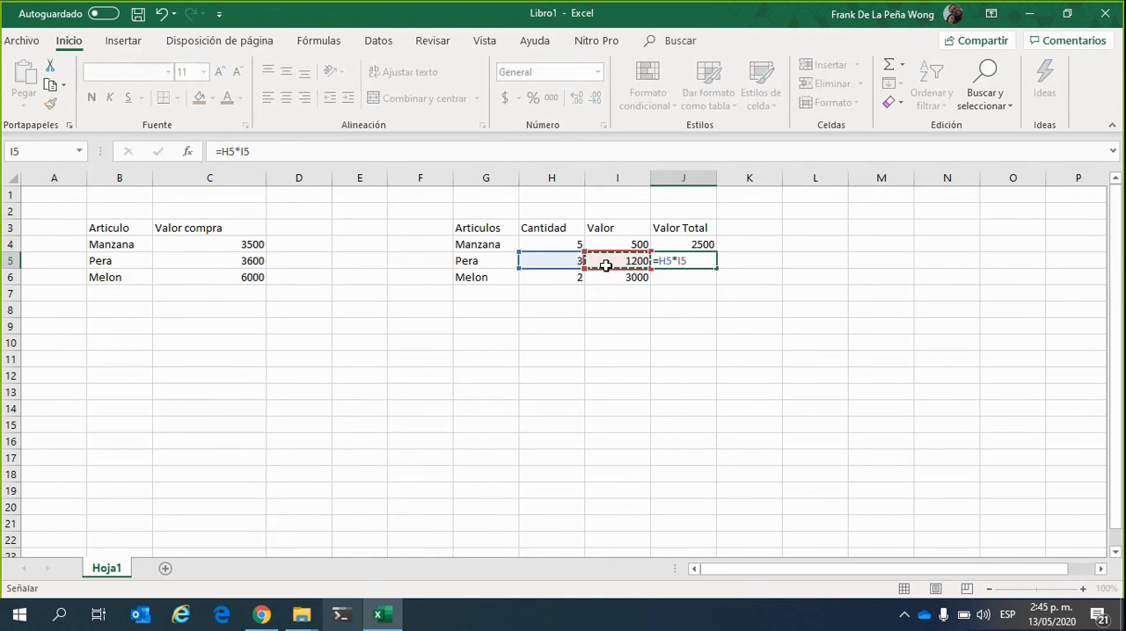
{"action": "key", "text": "Return"}
Enter Melon's Valor Total formula =H6*I6 in cell J6
{"action": "type", "text": "="}
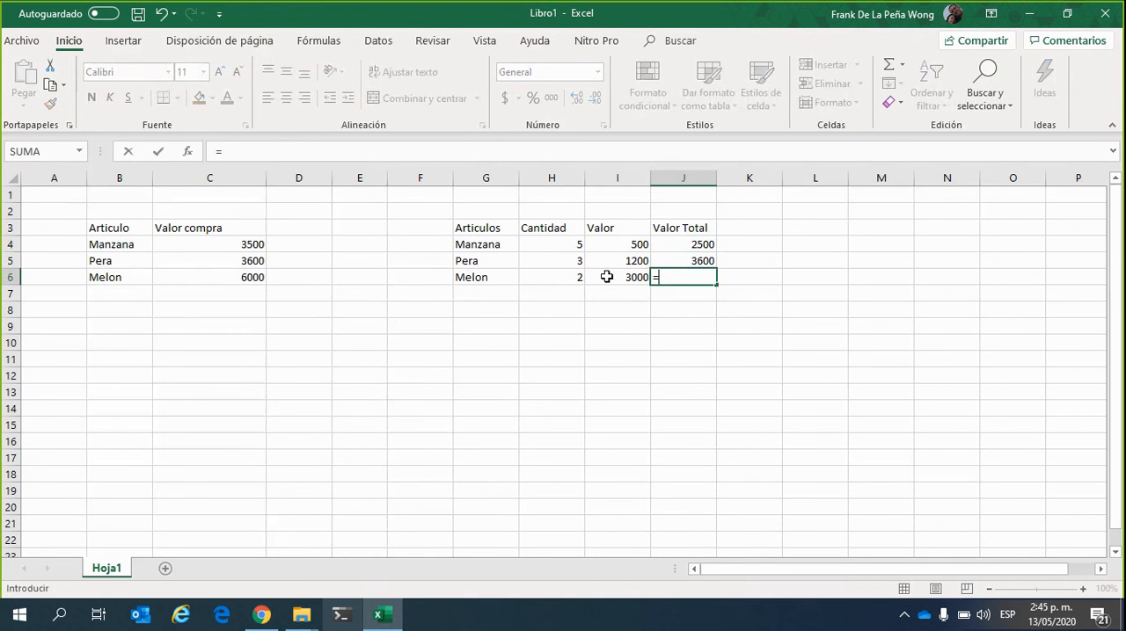
{"action": "left_click", "coordinate": [574, 279]}
{"action": "type", "text": "*"}
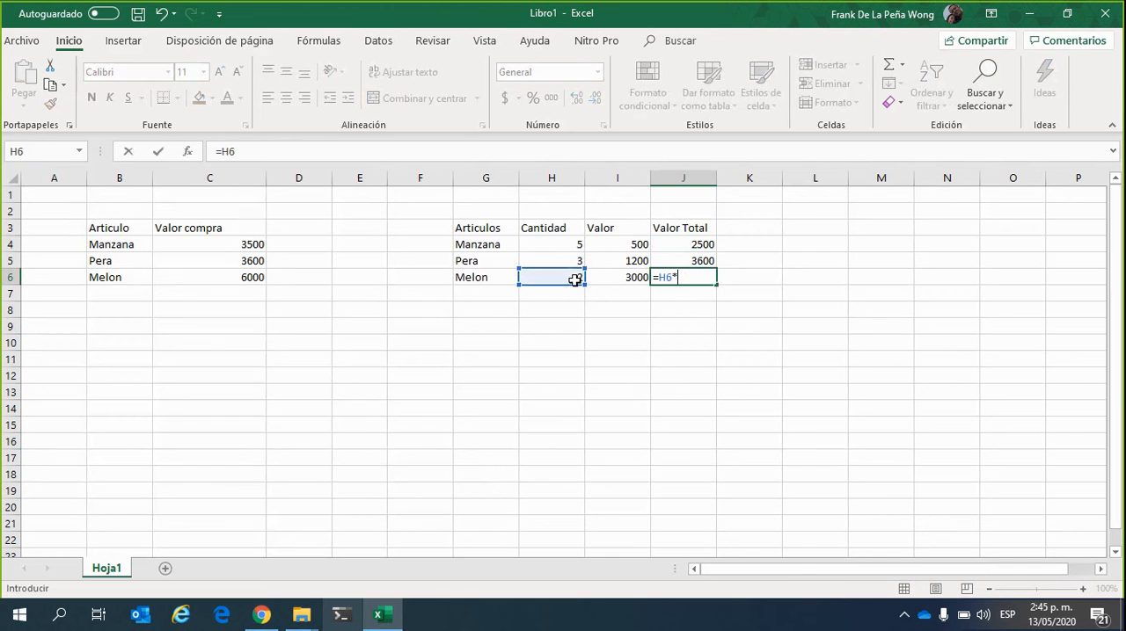
{"action": "left_click", "coordinate": [618, 277]}
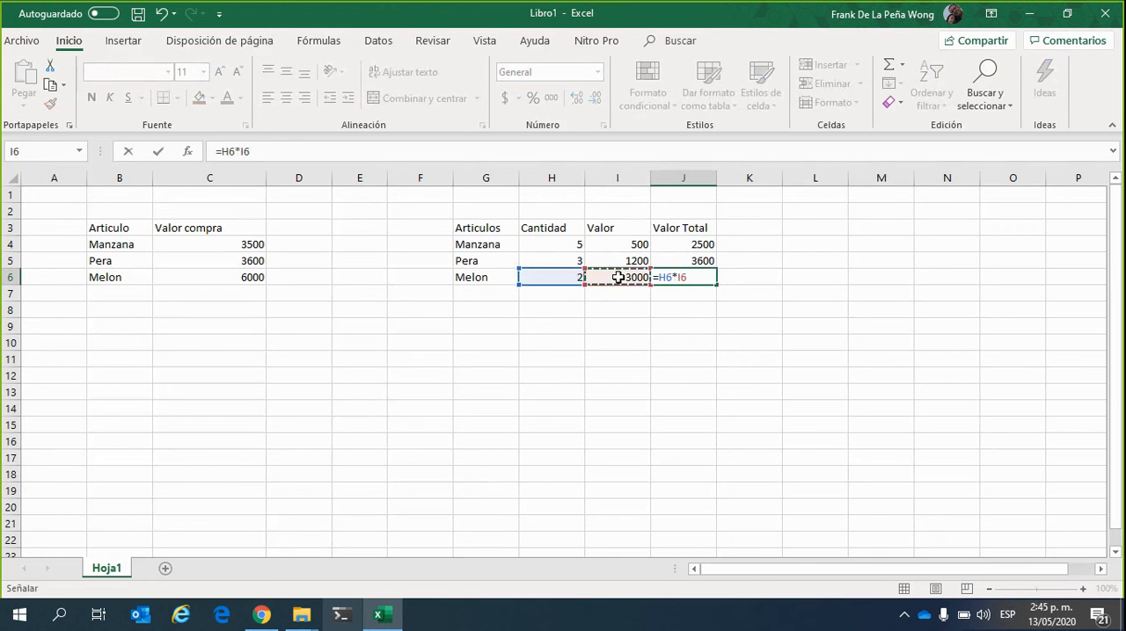
{"action": "key", "text": "Return"}
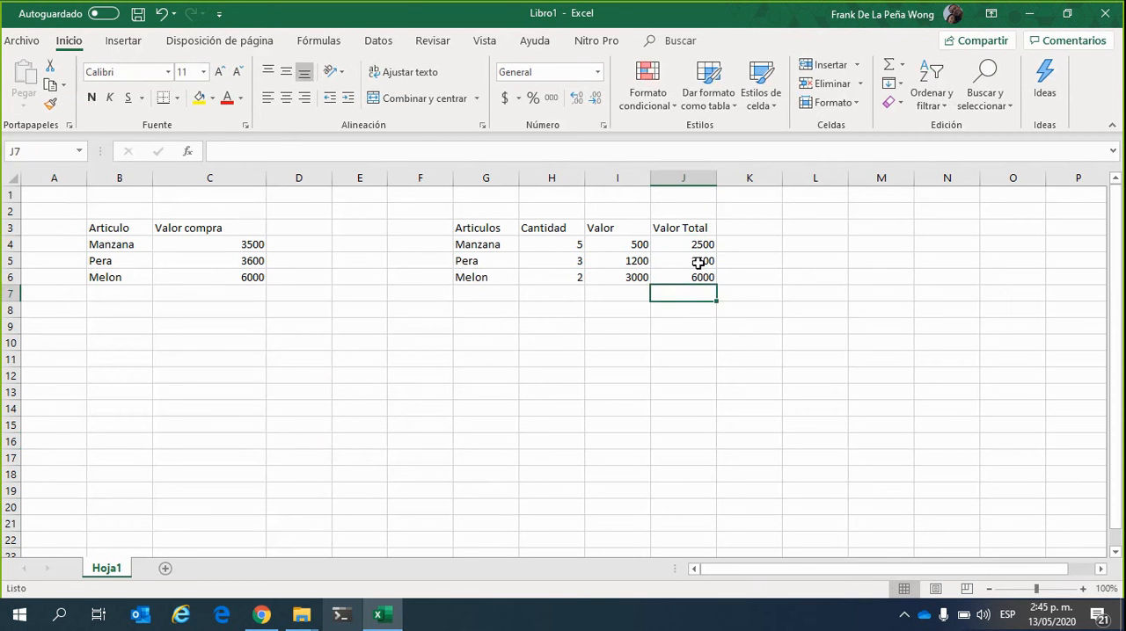
Clear the Valor Total formulas for Pera and Melon from J5:J6
{"action": "left_click_drag", "start_coordinate": [698, 262], "coordinate": [709, 279]}
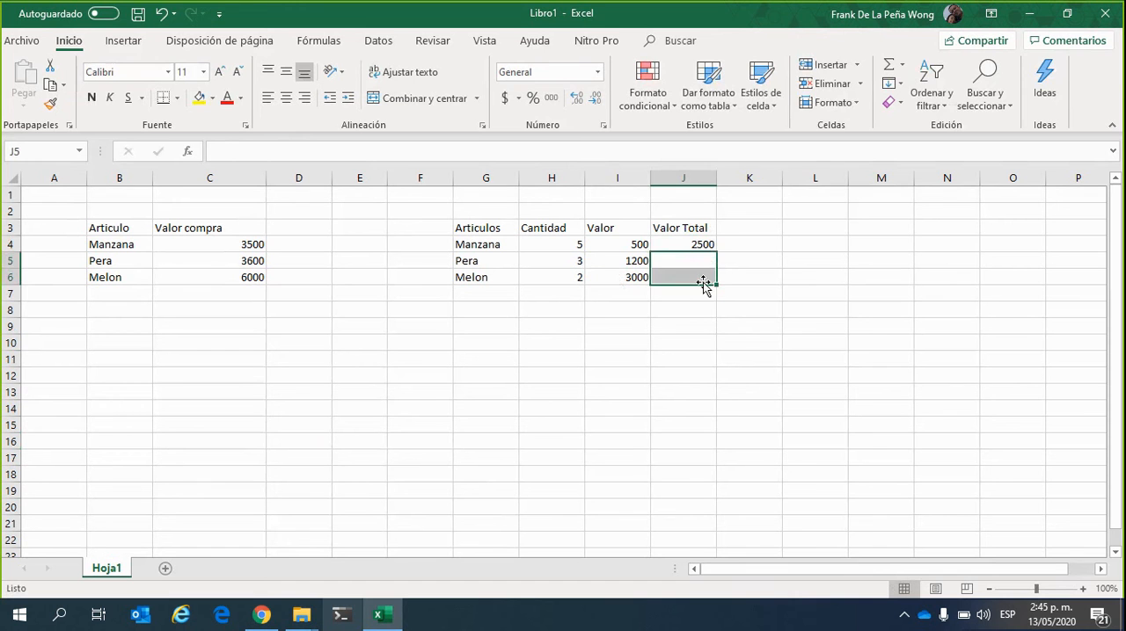
{"action": "left_click", "coordinate": [739, 340]}
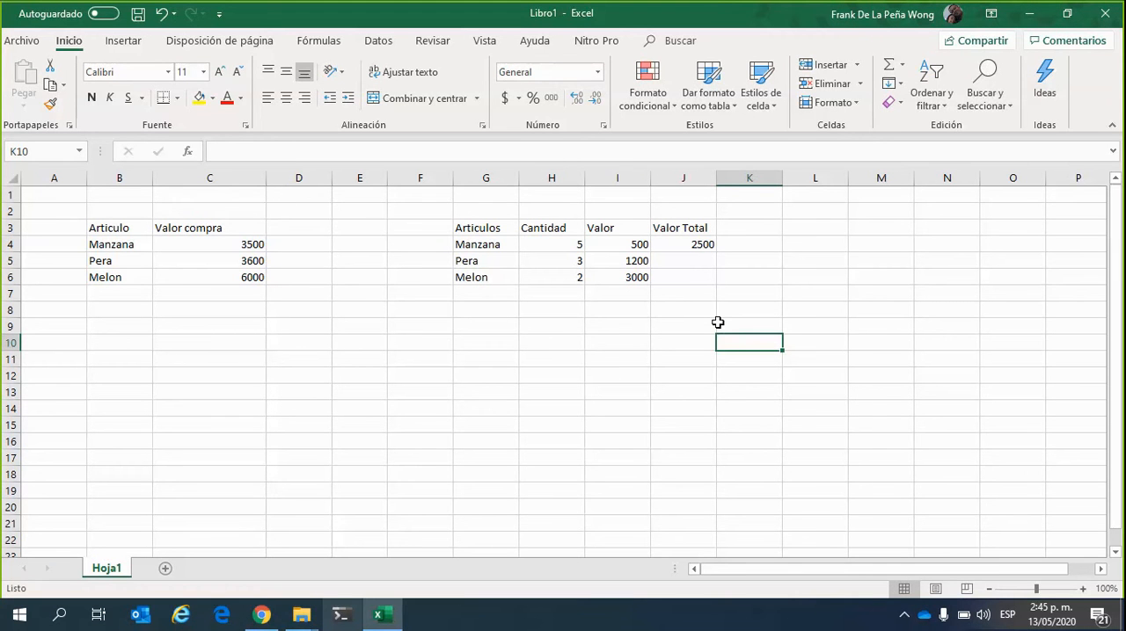
Autofill Manzana's Valor Total formula from J4 down to J5:J6 for Pera and Melon
{"action": "left_click", "coordinate": [699, 242]}
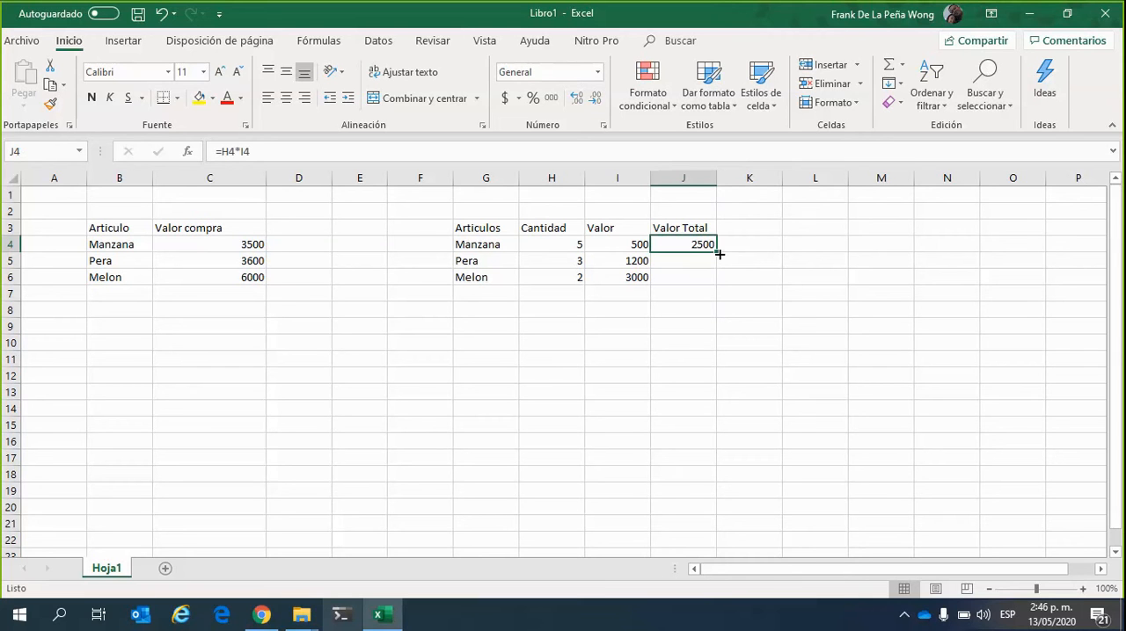
{"action": "left_click_drag", "start_coordinate": [720, 255], "coordinate": [712, 288]}
{"action": "left_click", "coordinate": [685, 323]}
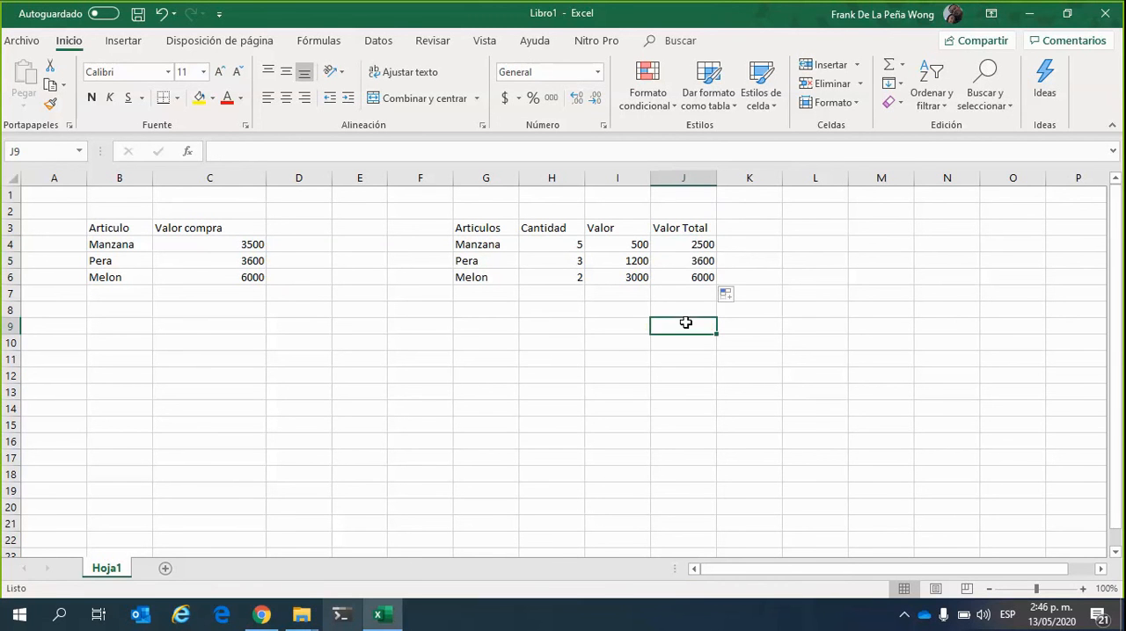
Examine the formulas in the Valor Total cells J4:J6 to compare how the row references change in each copy
{"action": "left_click", "coordinate": [708, 263]}
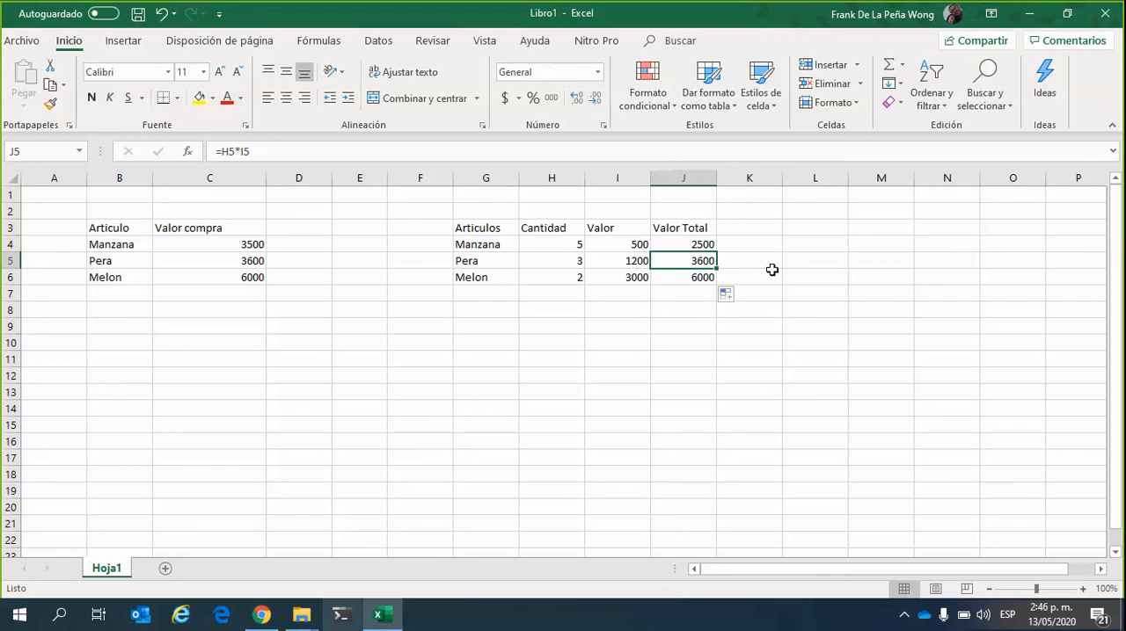
{"action": "left_click", "coordinate": [704, 278]}
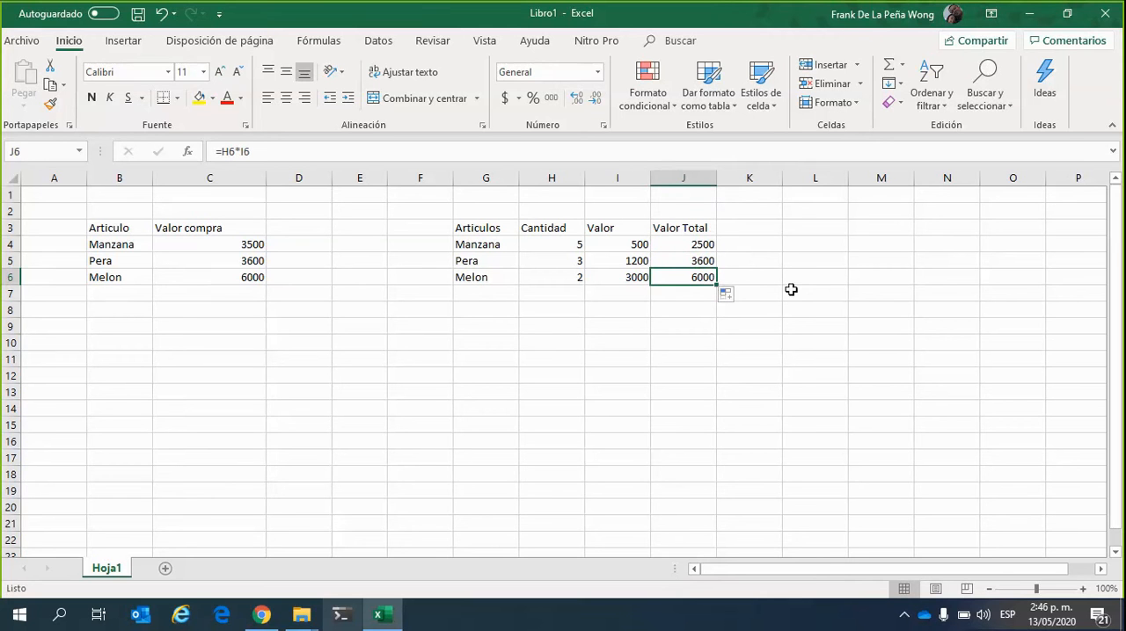
{"action": "left_click", "coordinate": [811, 286]}
{"action": "left_click", "coordinate": [710, 313]}
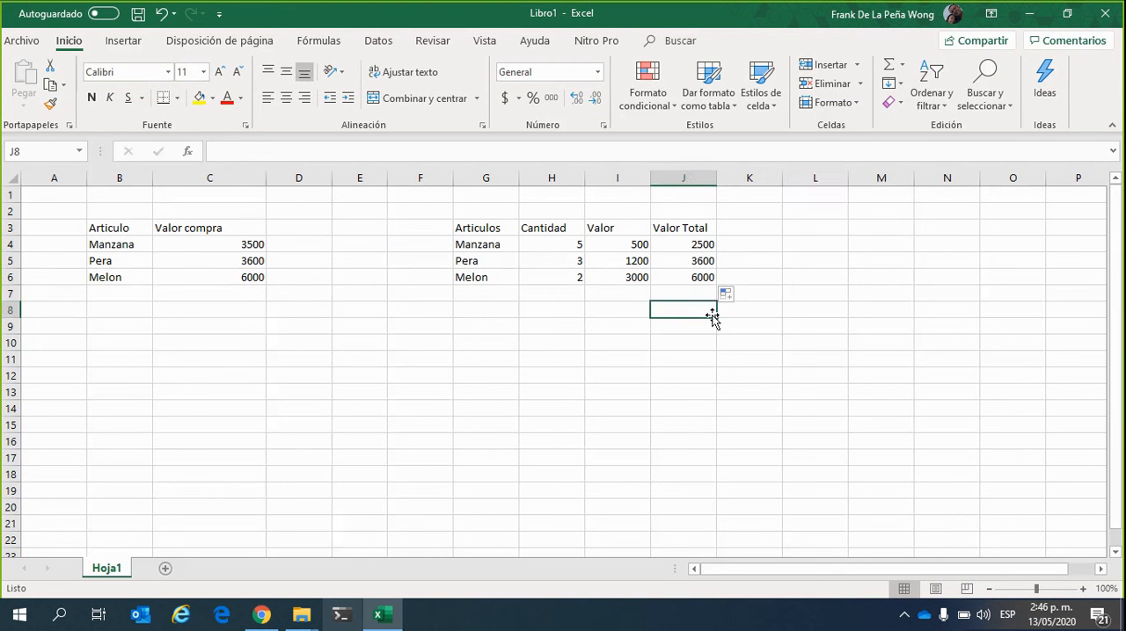
{"action": "left_click", "coordinate": [855, 378]}
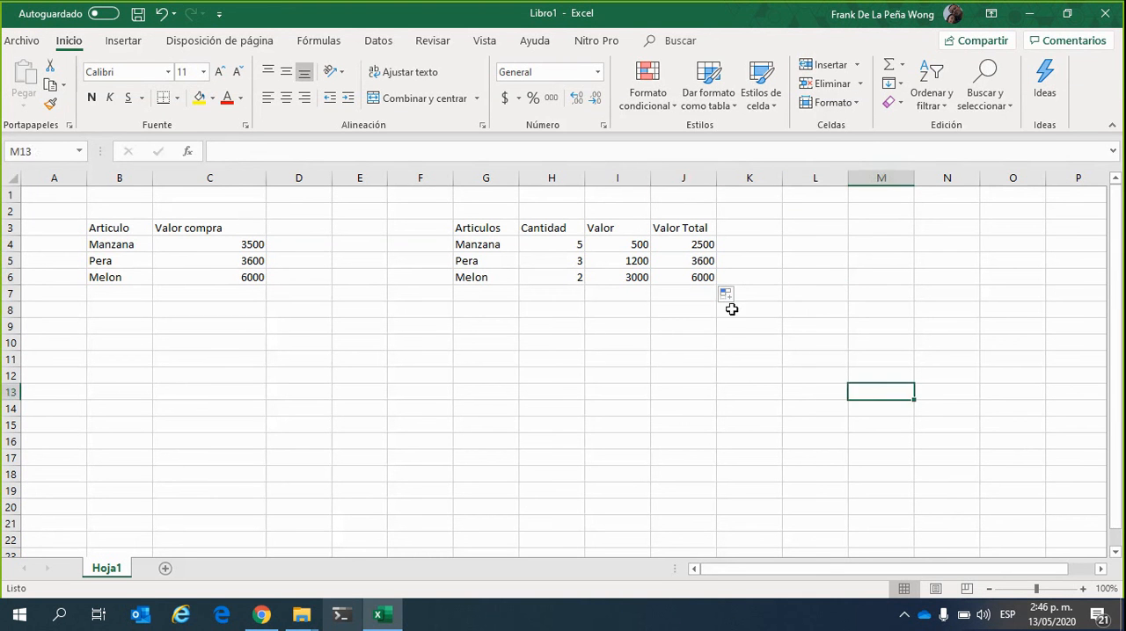
{"action": "left_click", "coordinate": [701, 246]}
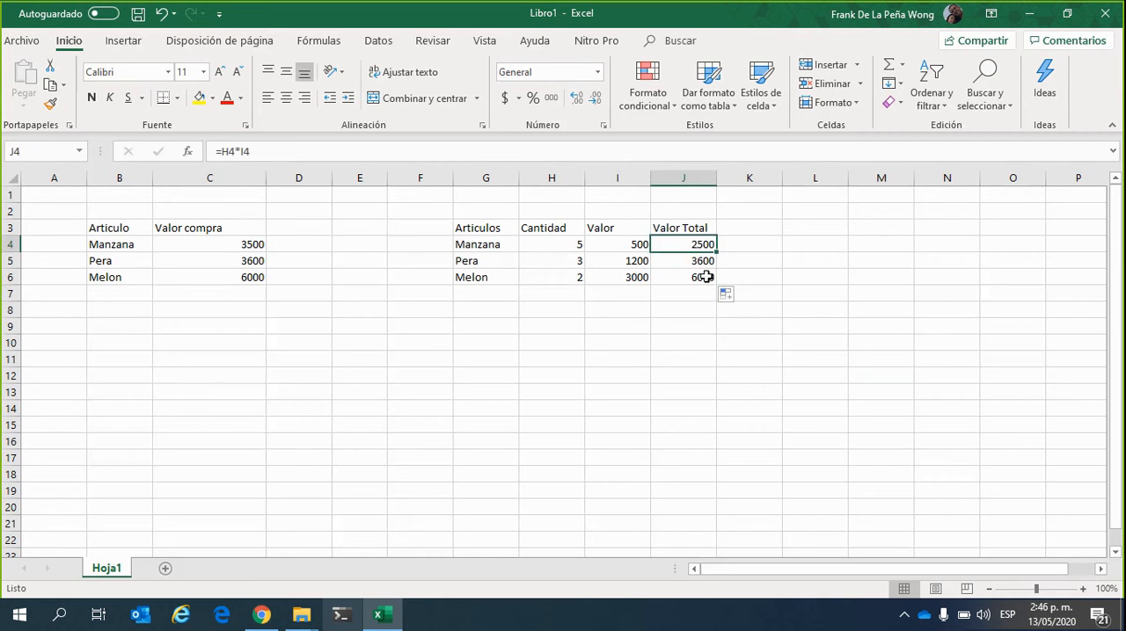
{"action": "left_click", "coordinate": [702, 260]}
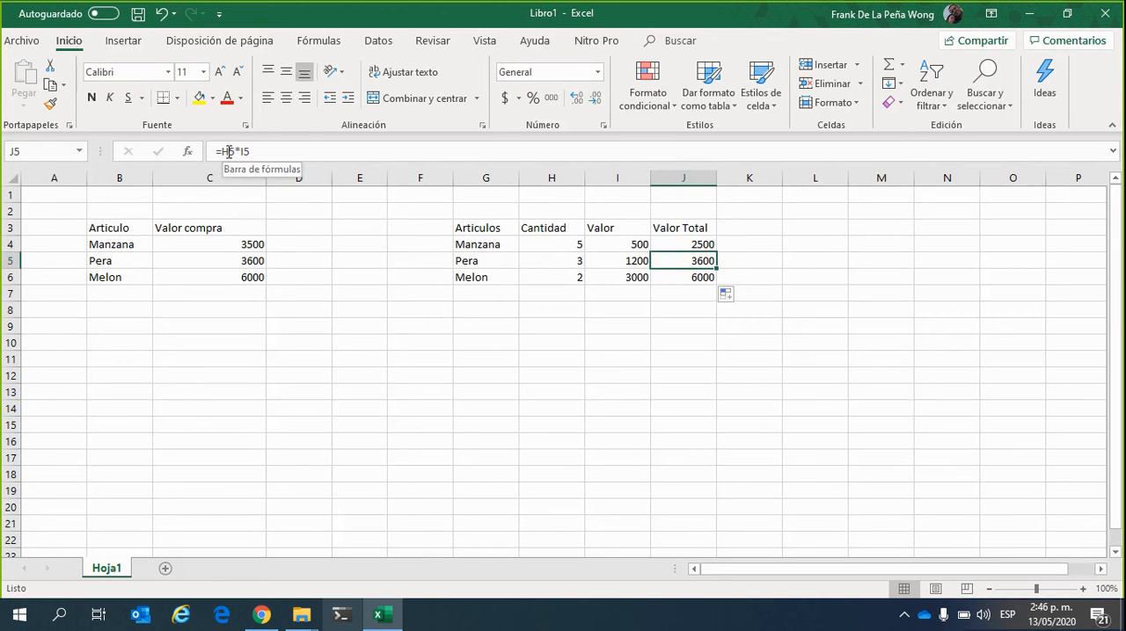
{"action": "left_click", "coordinate": [637, 346]}
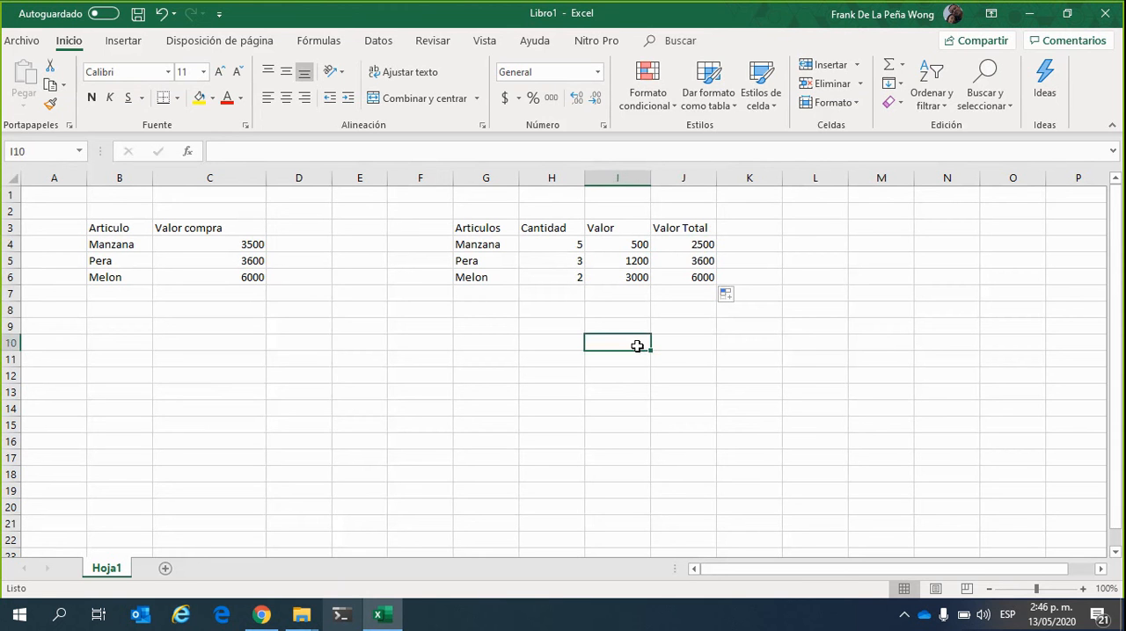
{"action": "left_click", "coordinate": [708, 260]}
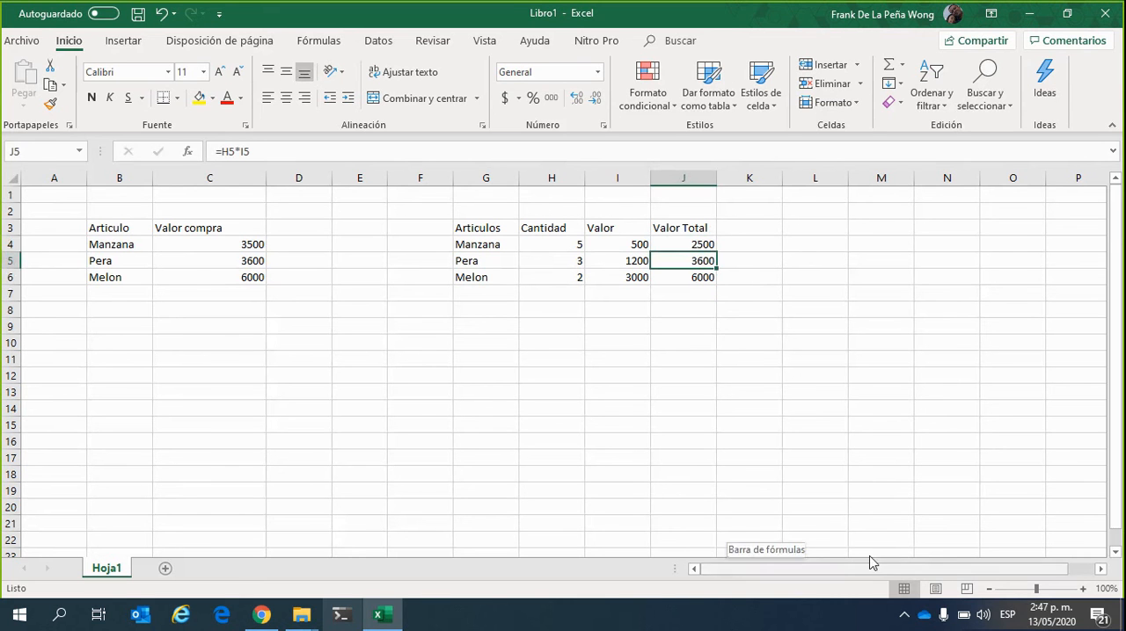
Examine how the column headings continue beyond column Z by checking cells Z1 and AA1, and return to the fruit tables
{"action": "left_click_drag", "start_coordinate": [870, 561], "coordinate": [909, 554]}
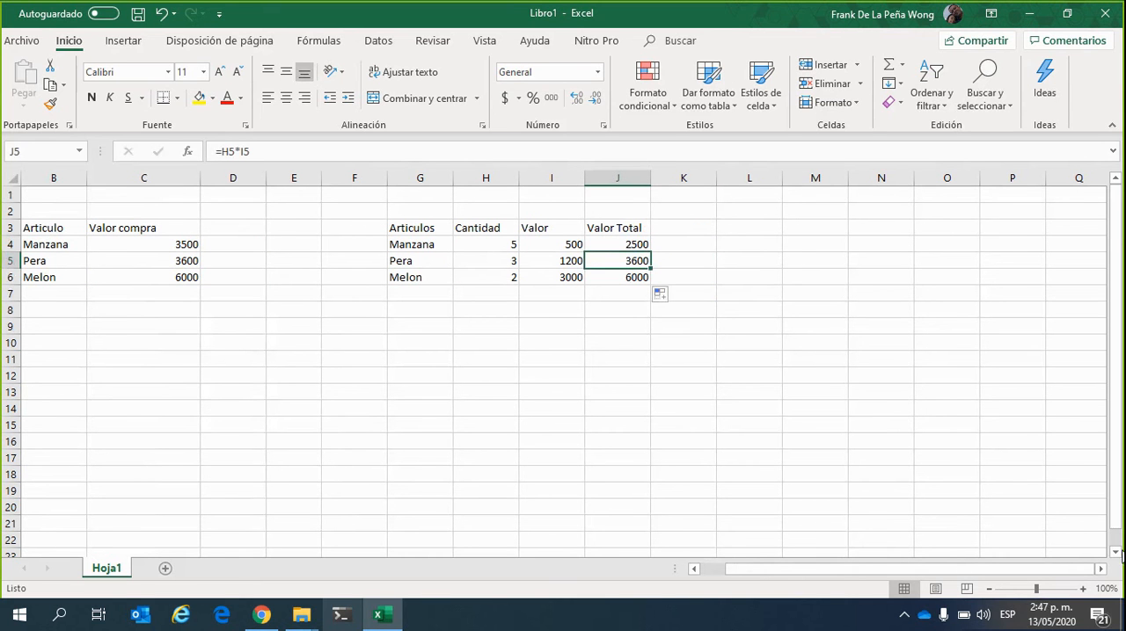
{"action": "left_click", "coordinate": [1100, 568]}
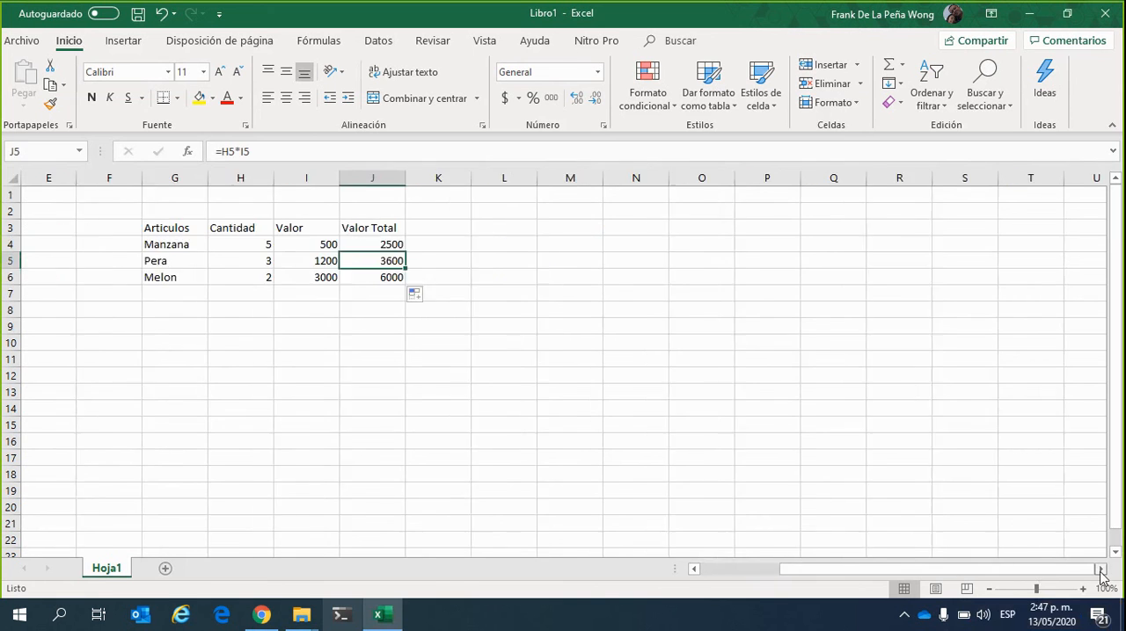
{"action": "left_click", "coordinate": [1100, 569]}
{"action": "left_click", "coordinate": [1100, 569]}
{"action": "left_click", "coordinate": [1100, 569]}
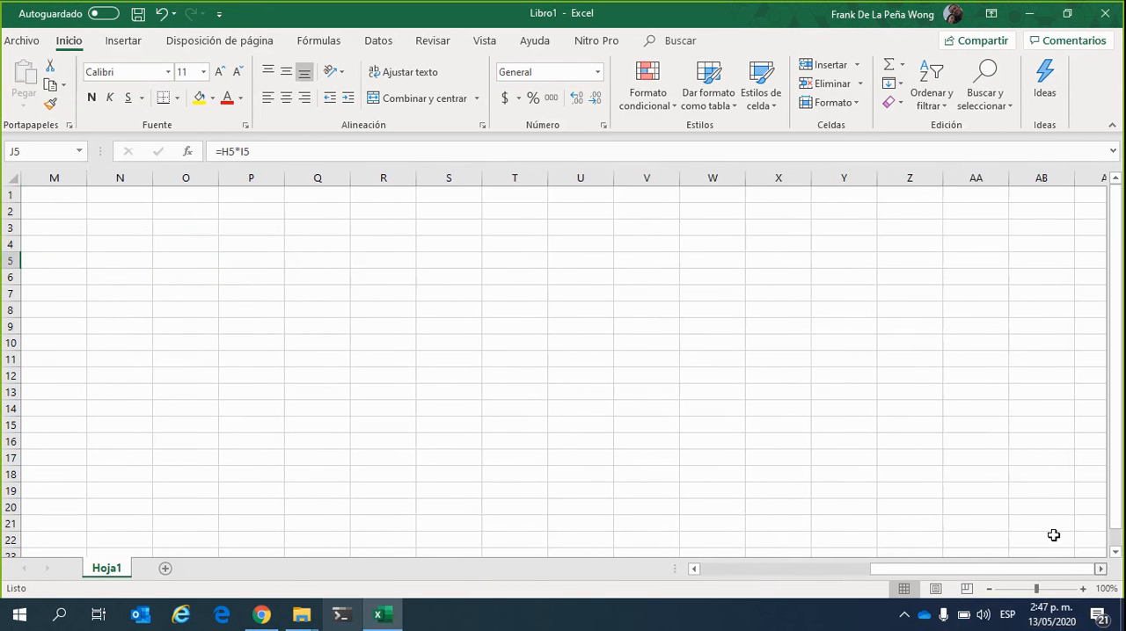
{"action": "left_click", "coordinate": [910, 194]}
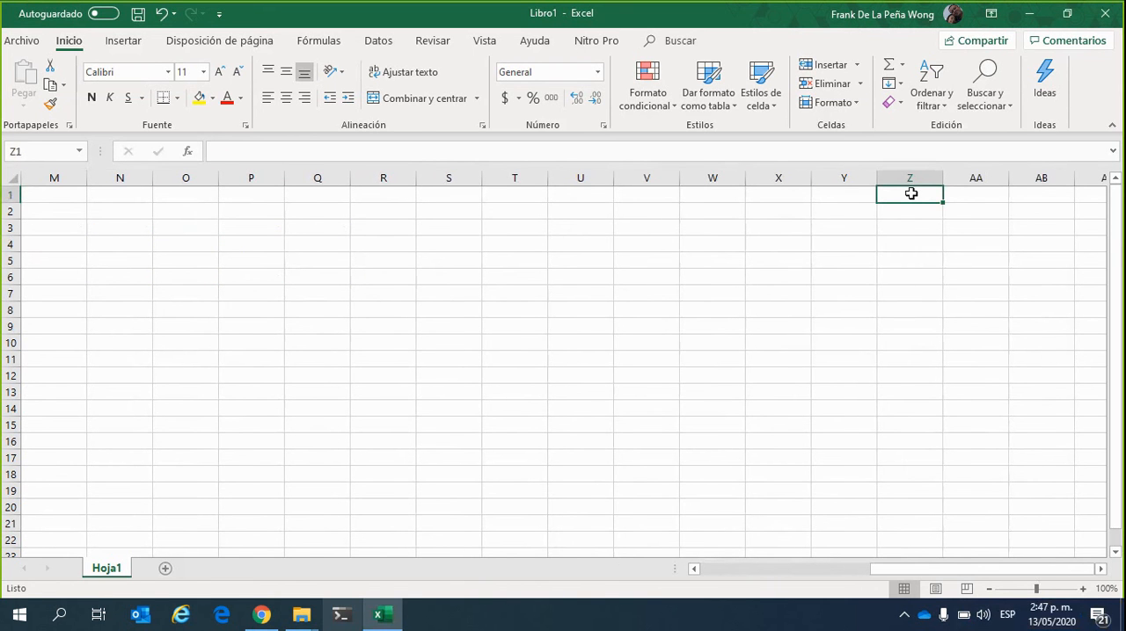
{"action": "left_click", "coordinate": [985, 195]}
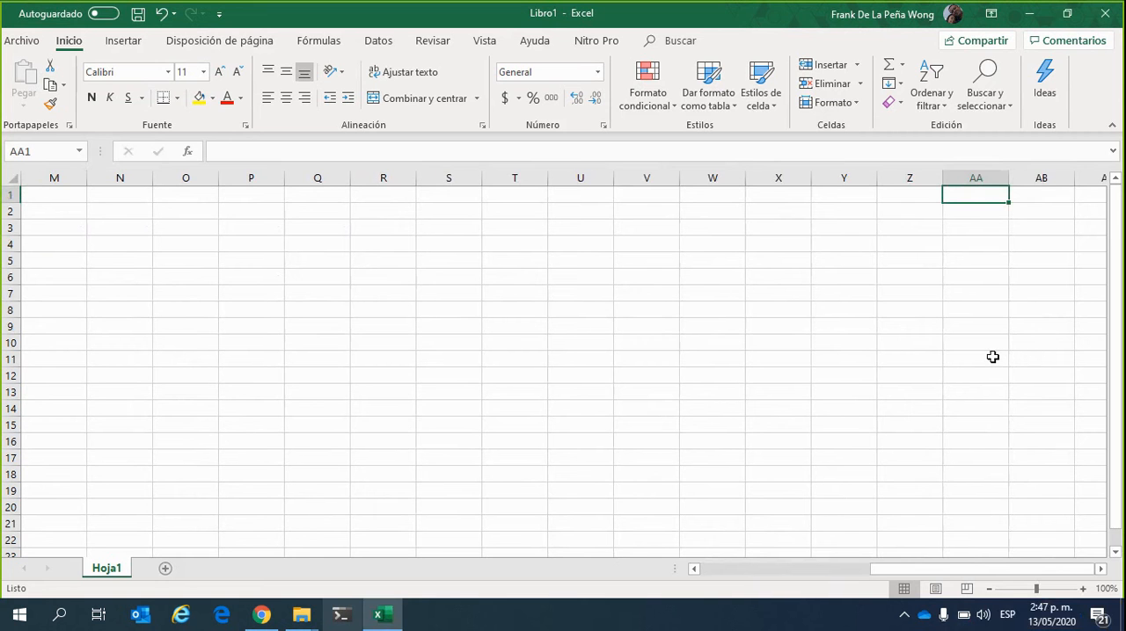
{"action": "left_click", "coordinate": [1102, 570]}
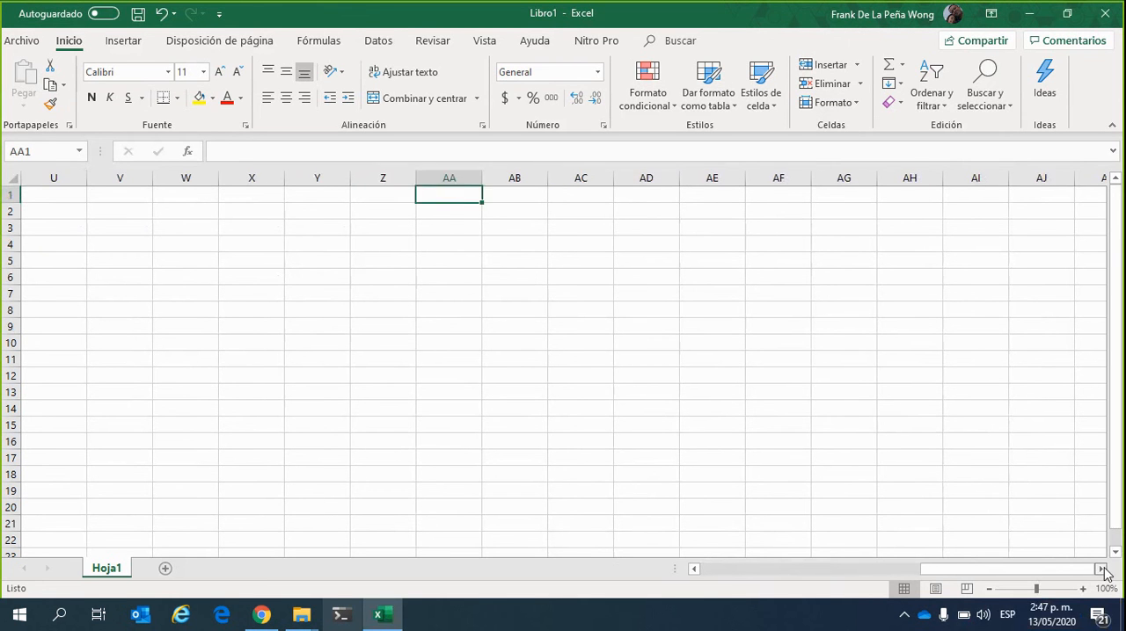
{"action": "left_click", "coordinate": [1102, 569]}
{"action": "left_click_drag", "start_coordinate": [1086, 570], "coordinate": [691, 571]}
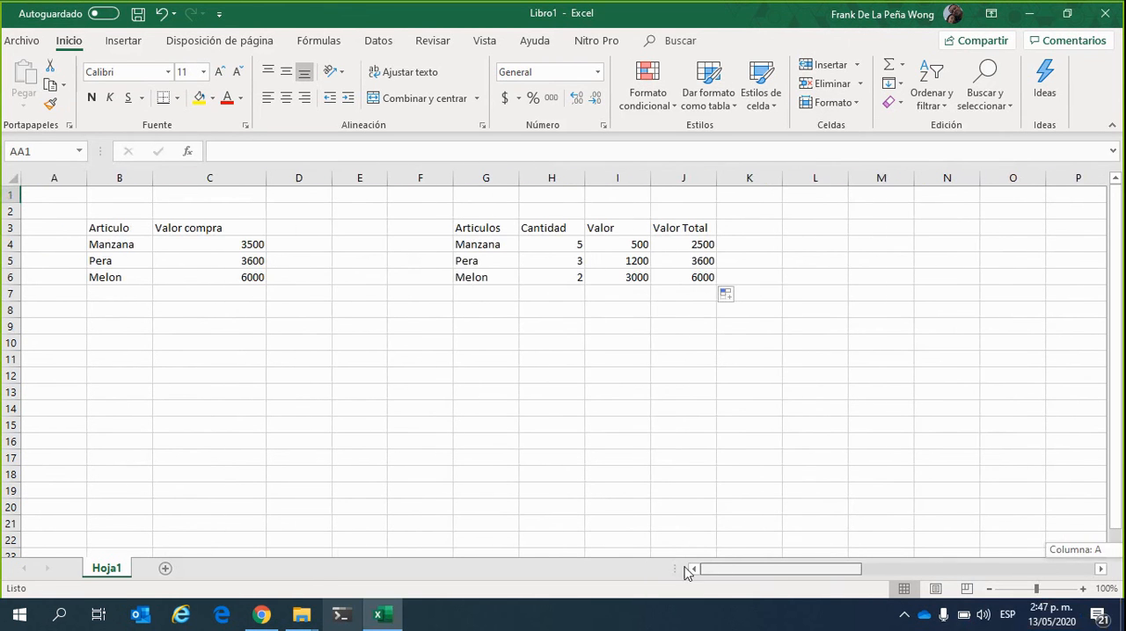
{"action": "left_click", "coordinate": [411, 305]}
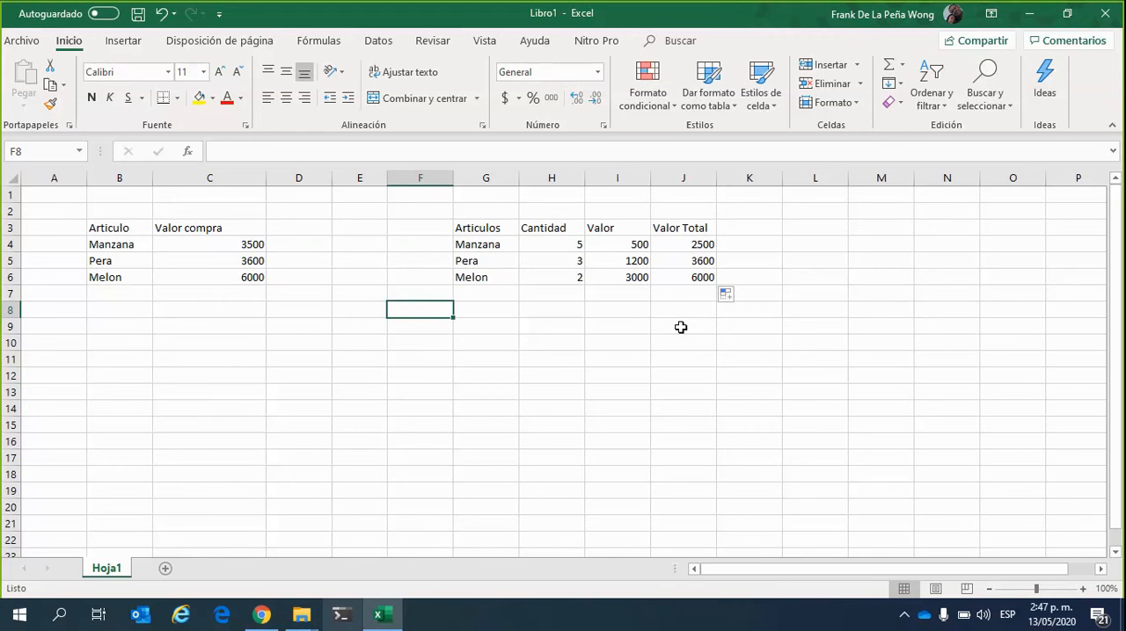
{"action": "left_click", "coordinate": [915, 139]}
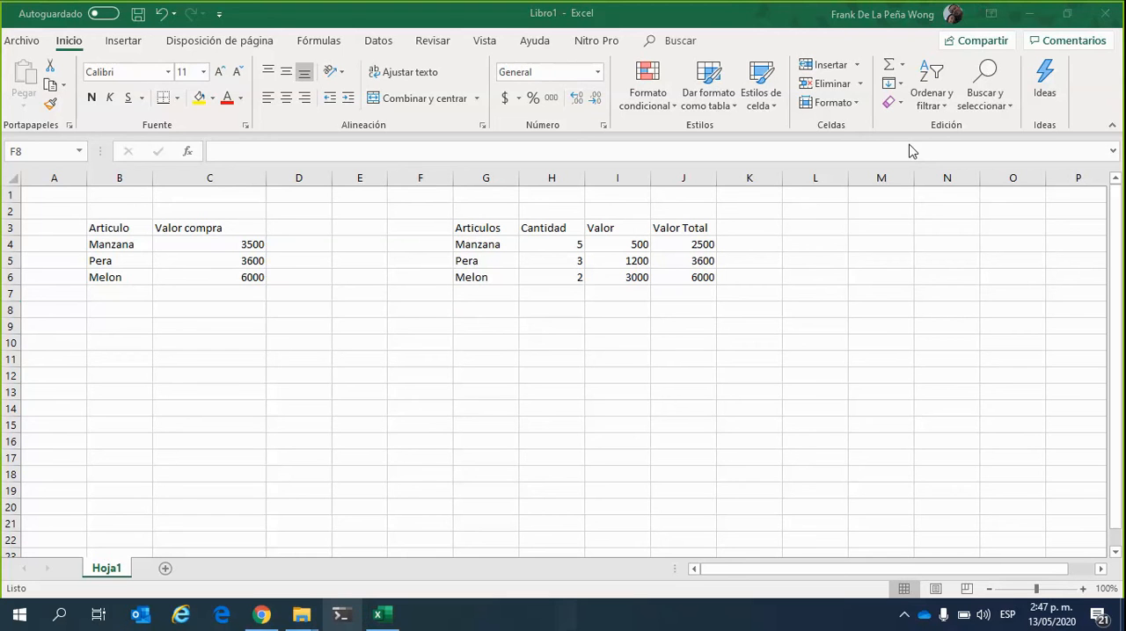
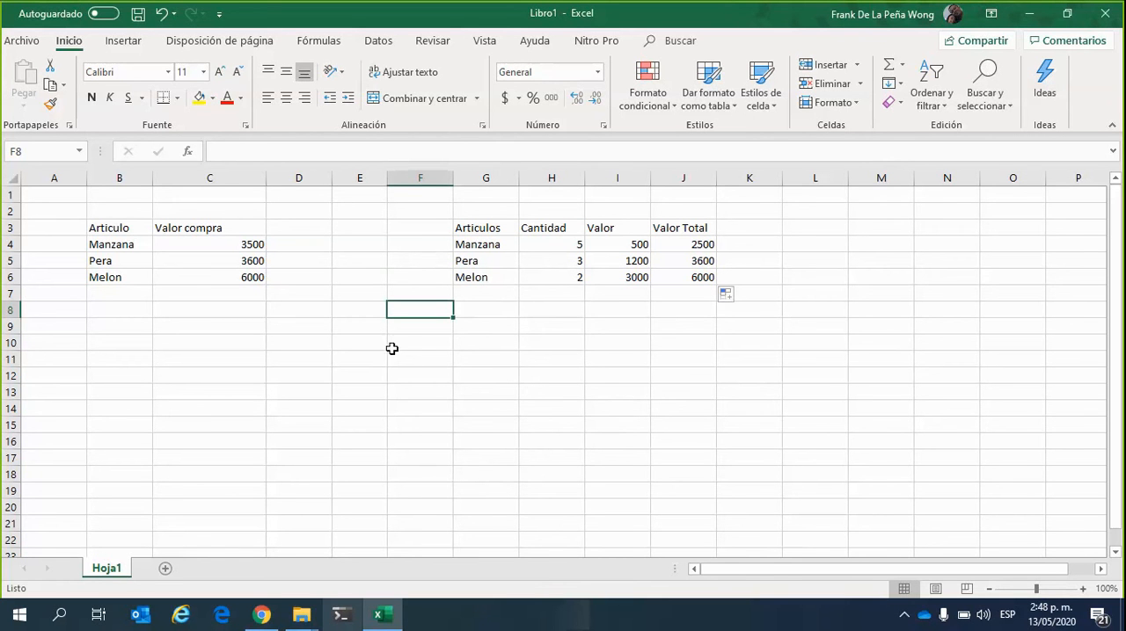
Select column E and row 9 in turn to examine how a column and a row identify a cell
{"action": "left_click", "coordinate": [366, 291]}
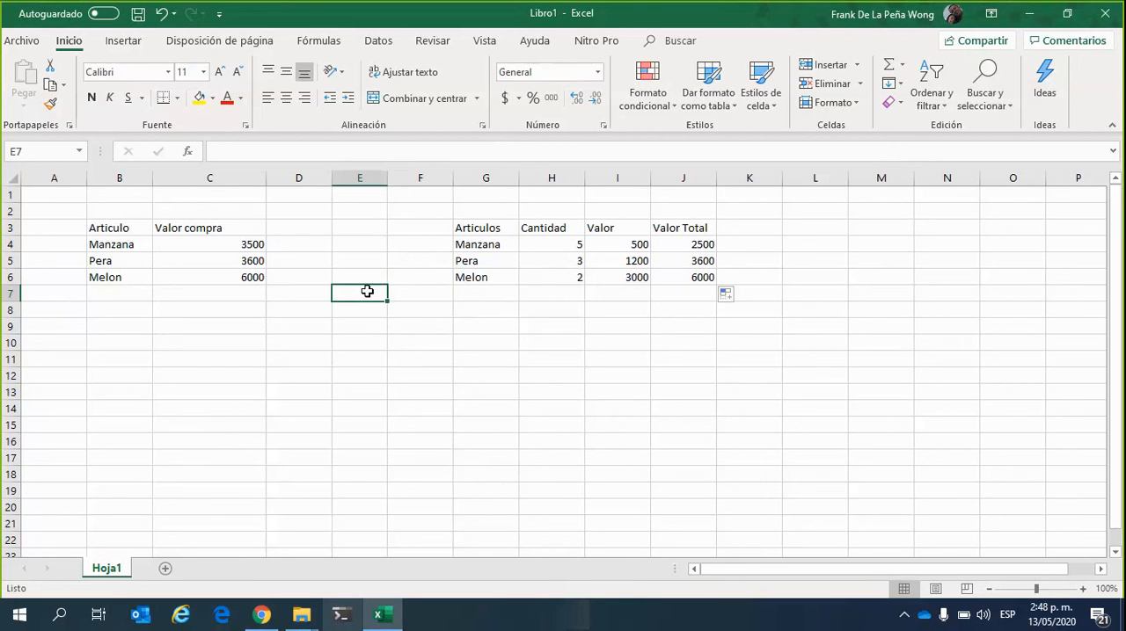
{"action": "left_click", "coordinate": [357, 178]}
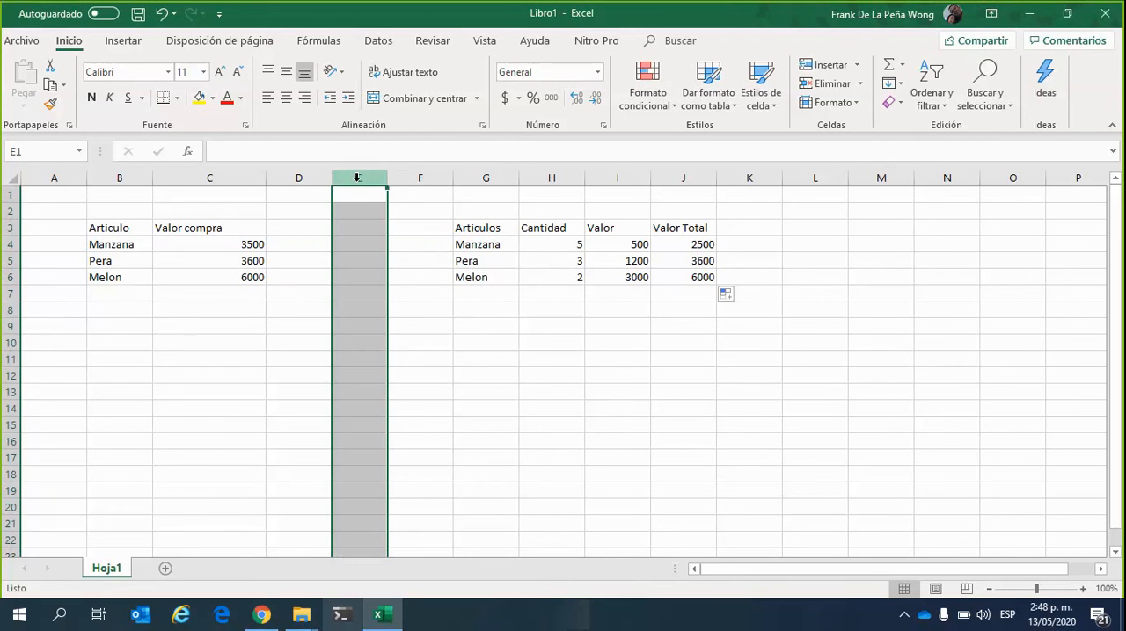
{"action": "left_click", "coordinate": [13, 327]}
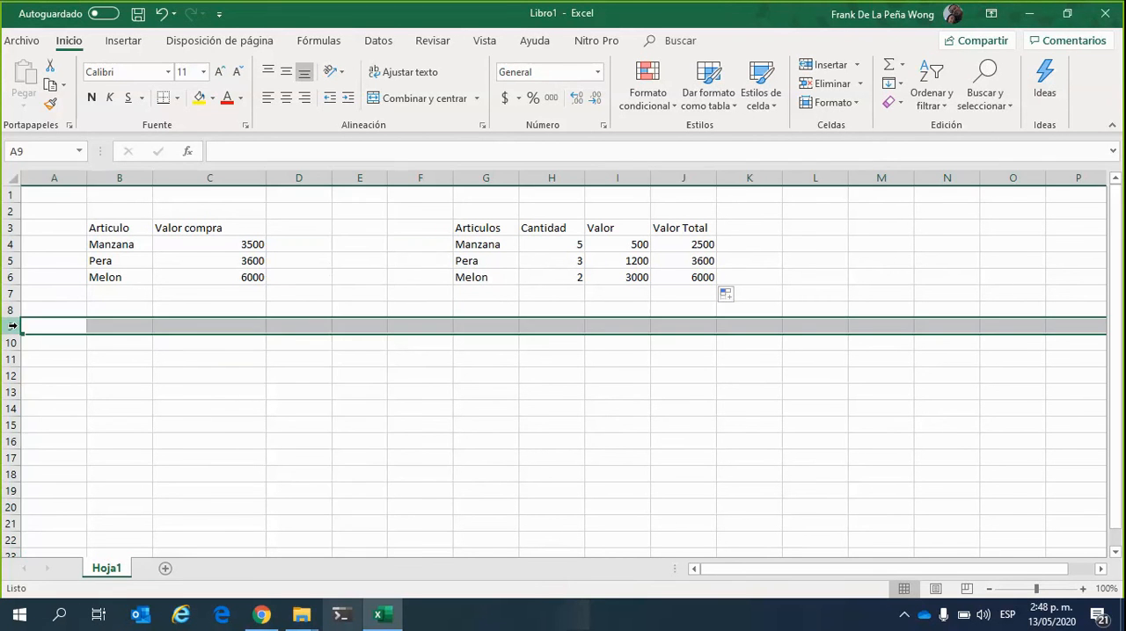
{"action": "left_click", "coordinate": [393, 391]}
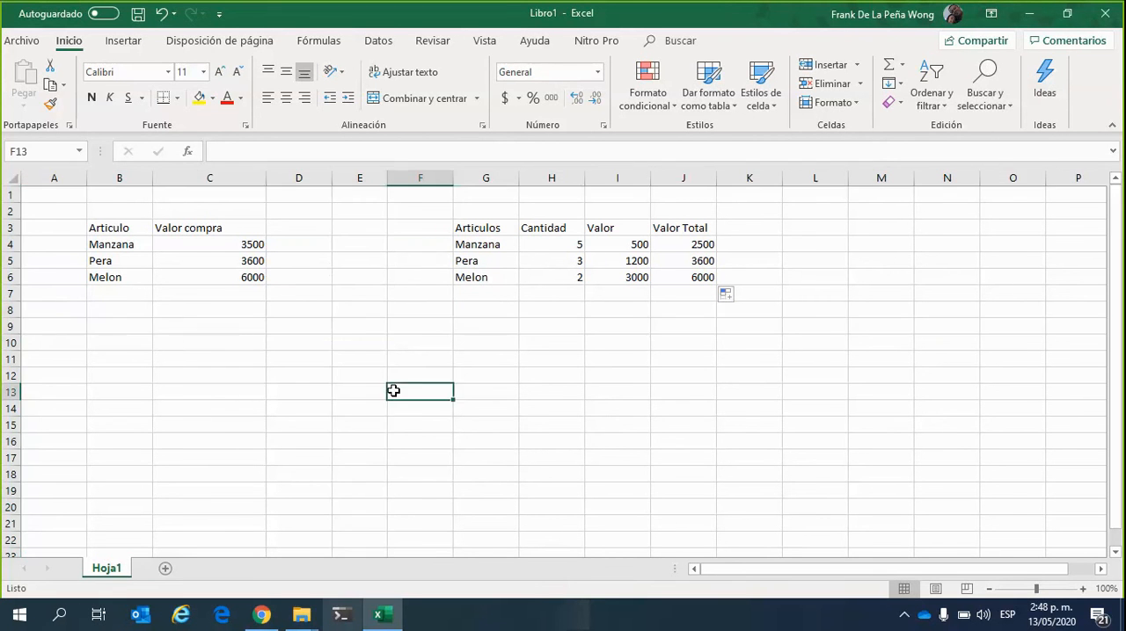
Enter the text E9 in cell E9 to label it with its own reference
{"action": "left_click", "coordinate": [363, 322]}
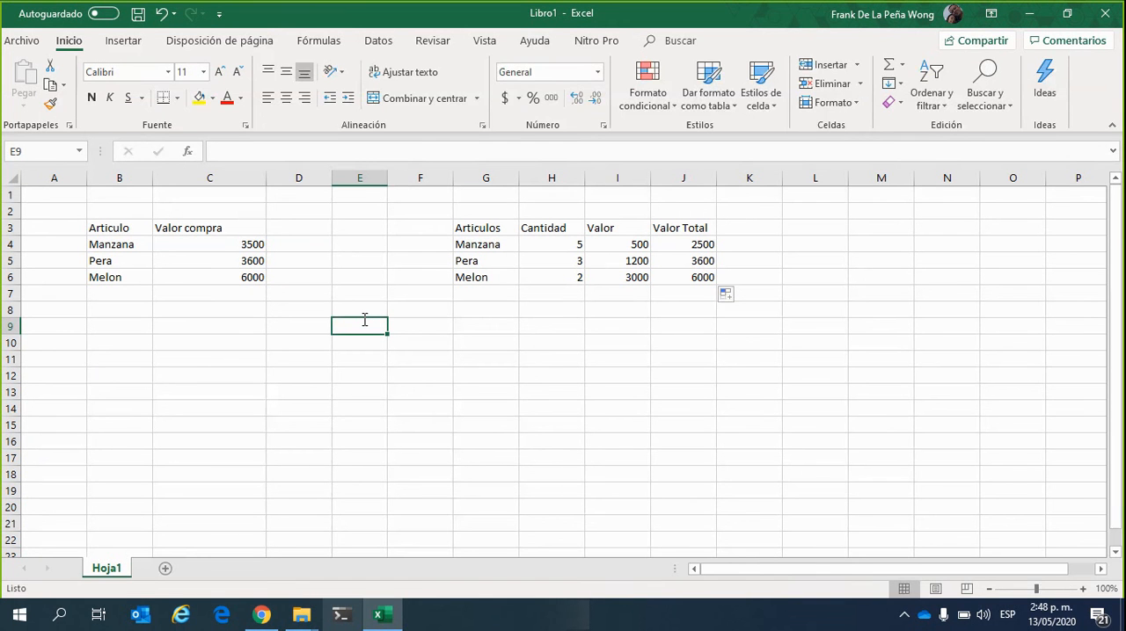
{"action": "type", "text": "E"}
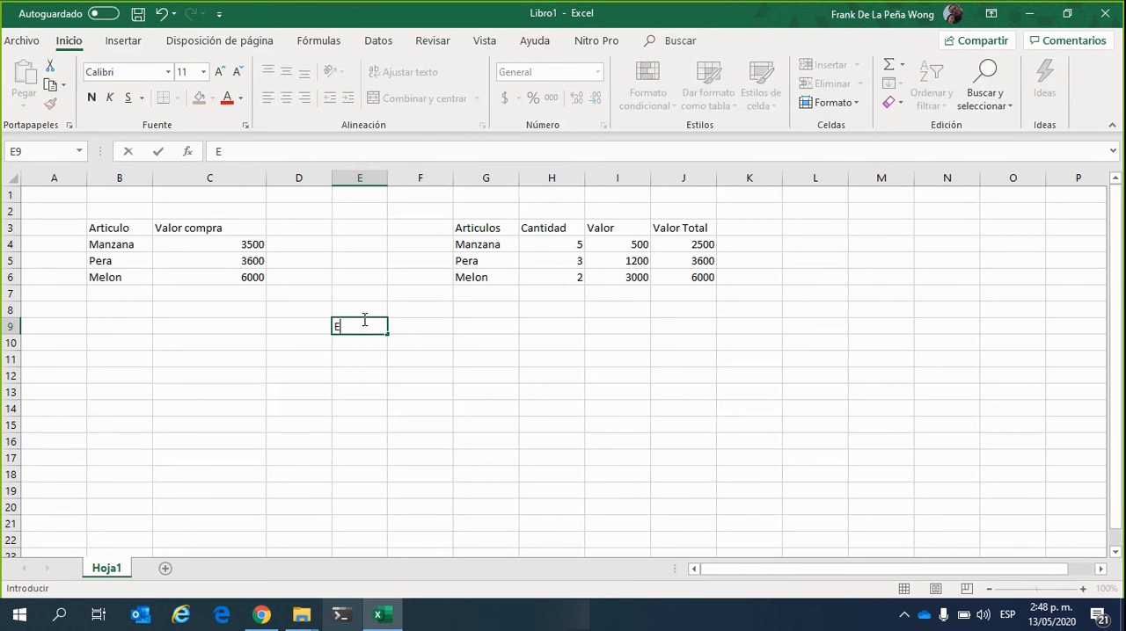
{"action": "type", "text": "9"}
{"action": "key", "text": "Return"}
{"action": "left_click", "coordinate": [364, 321]}
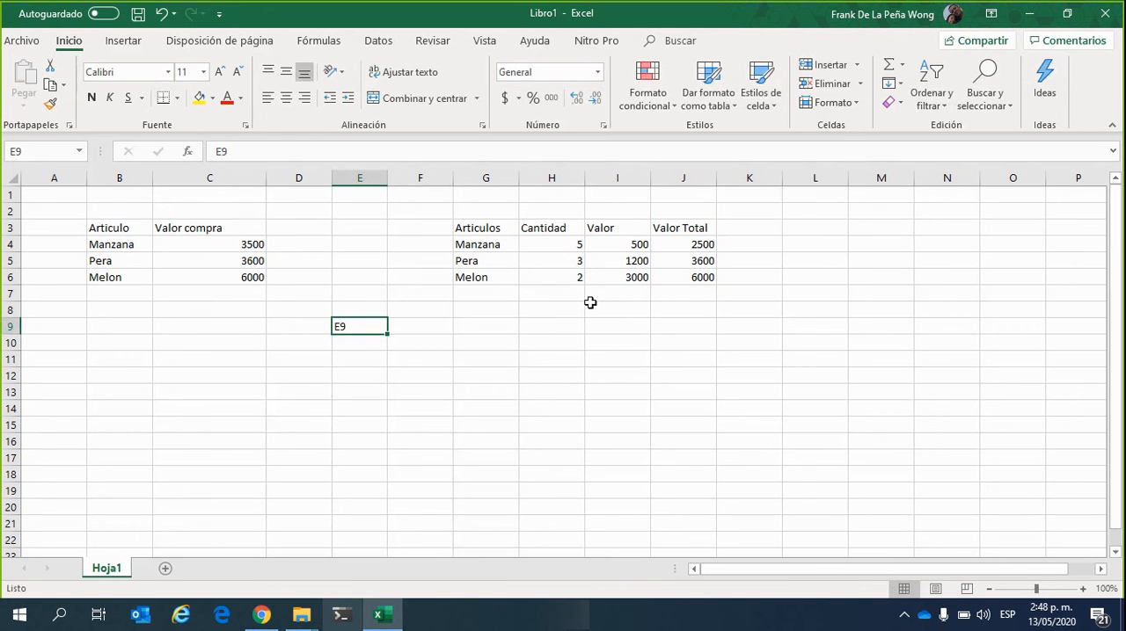
Examine Manzana's quantity in H4 and the Valor Total formula in J4 with the cells it references
{"action": "left_click", "coordinate": [574, 246]}
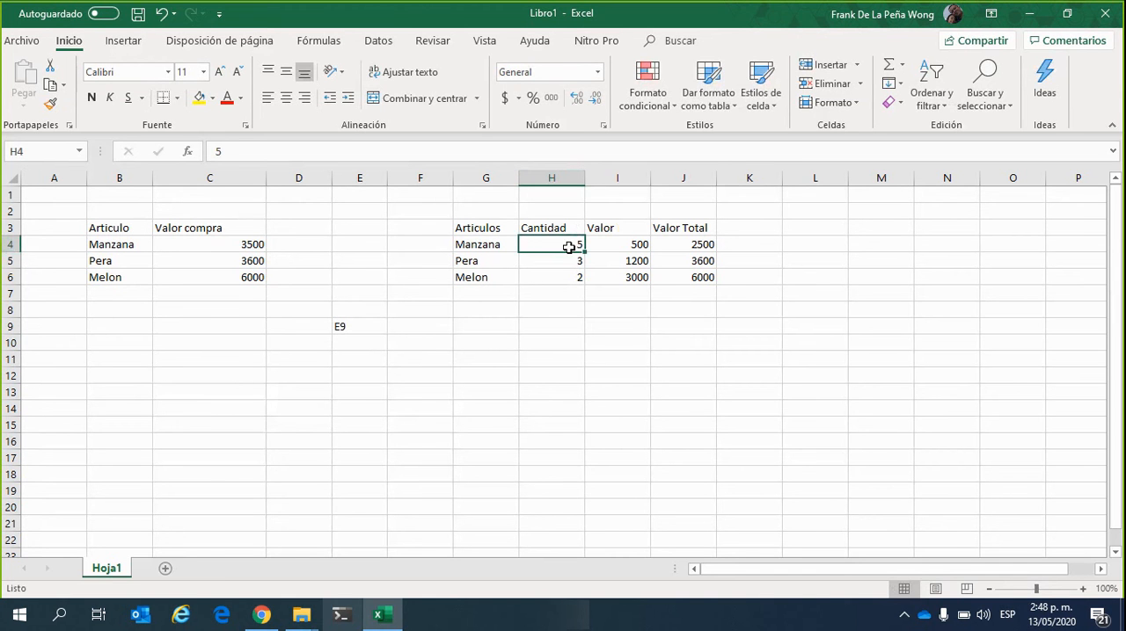
{"action": "left_click", "coordinate": [506, 427]}
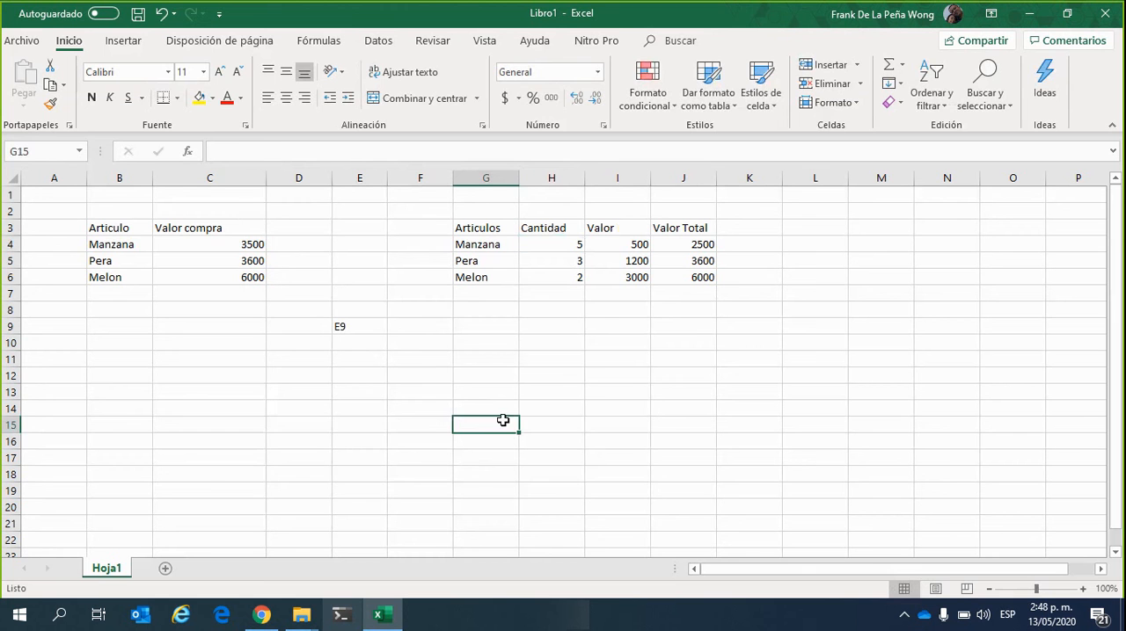
{"action": "left_click", "coordinate": [703, 243]}
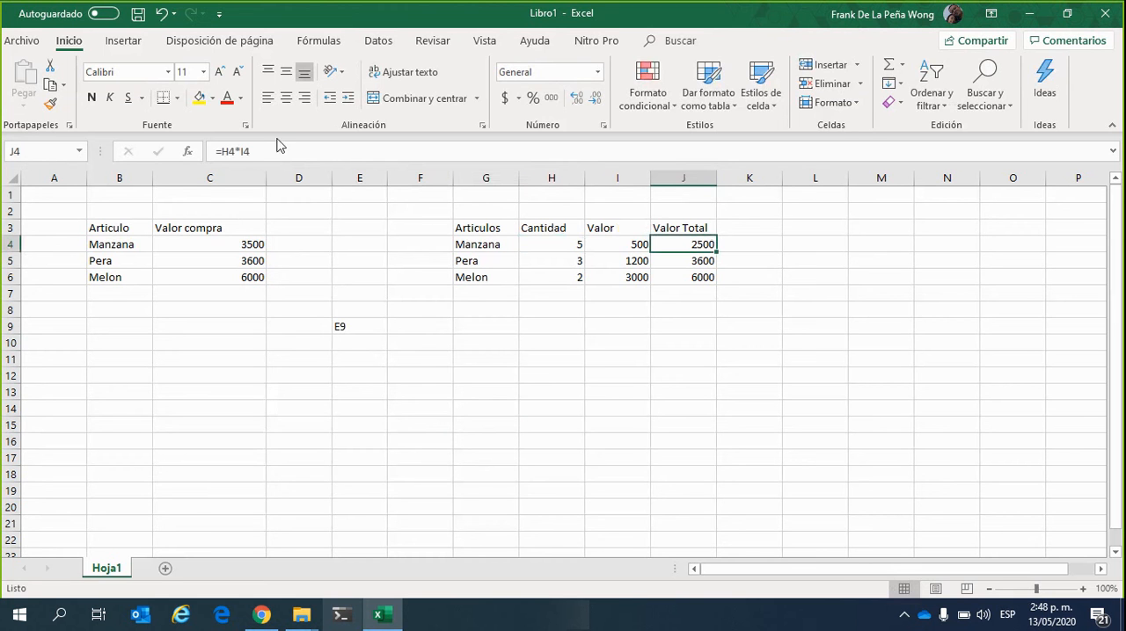
{"action": "left_click", "coordinate": [272, 146]}
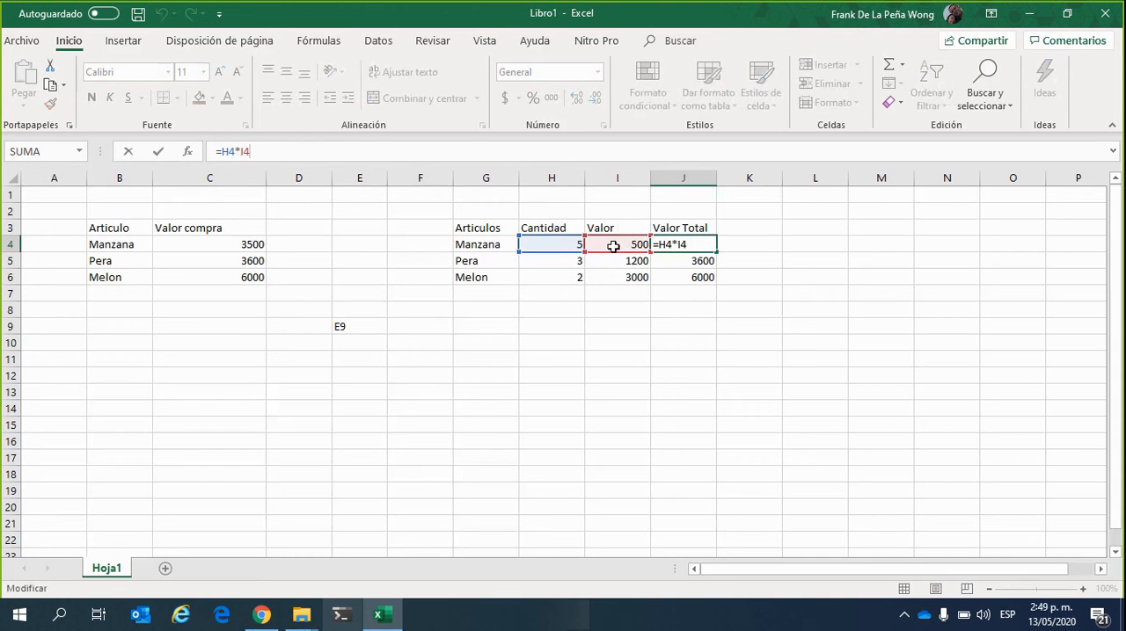
{"action": "left_click", "coordinate": [595, 310]}
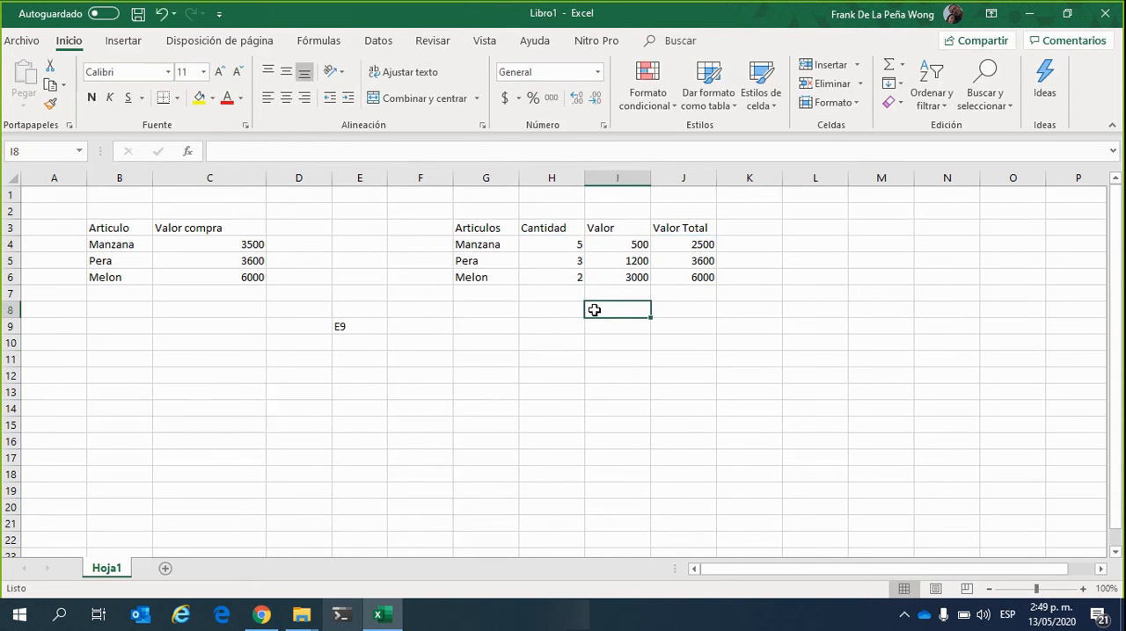
Clear the Valor Total formulas for Pera and Melon in J5:J6
{"action": "left_click", "coordinate": [699, 261]}
{"action": "left_click_drag", "start_coordinate": [716, 268], "coordinate": [716, 279]}
{"action": "key", "text": "Delete"}
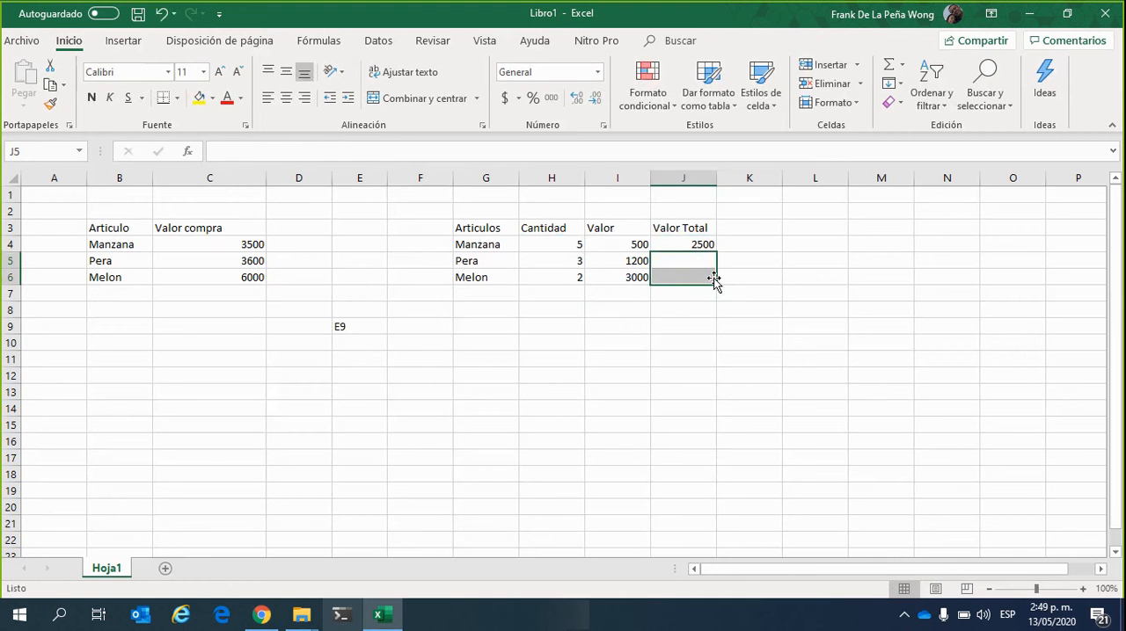
{"action": "left_click", "coordinate": [684, 324]}
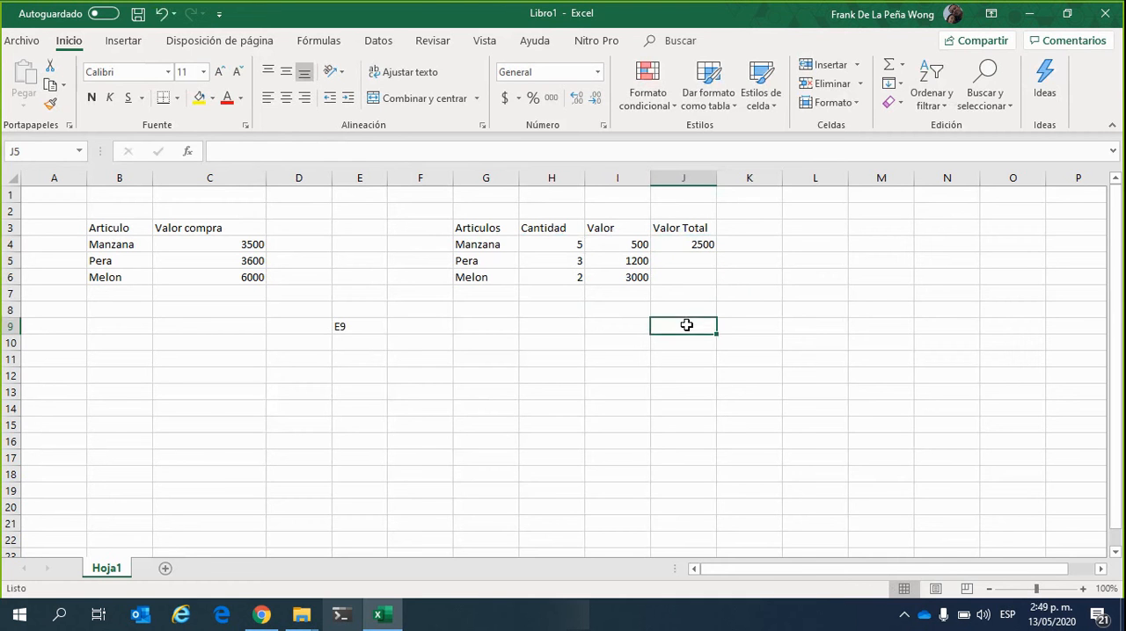
Autofill the Valor Total formula from J4 down to J5:J6 and check Pera's copied formula
{"action": "left_click", "coordinate": [678, 252]}
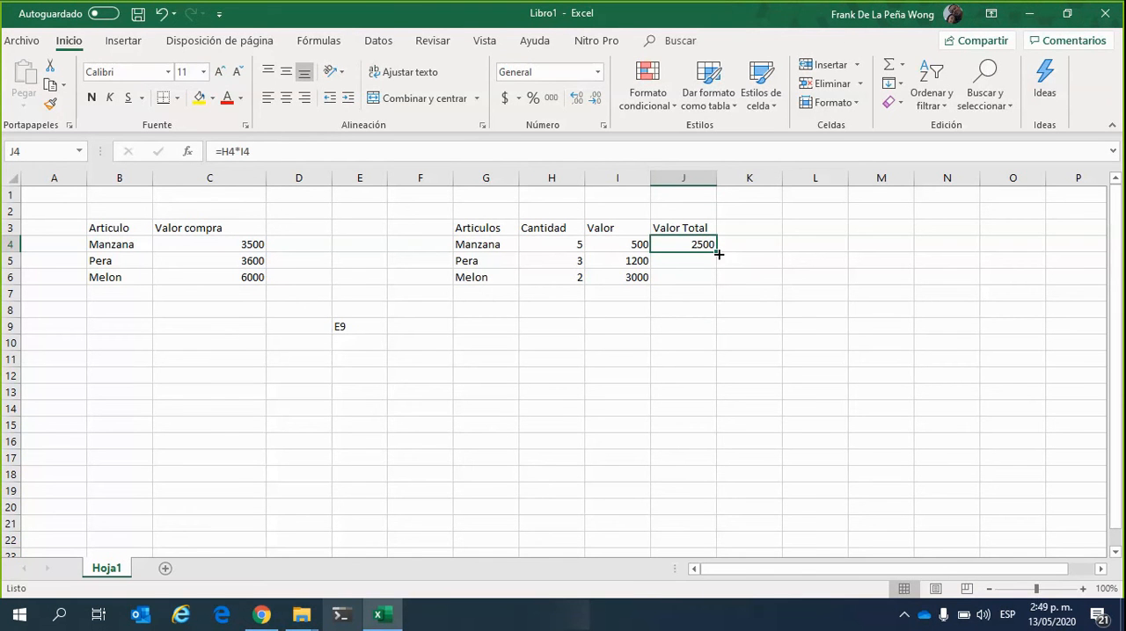
{"action": "left_click_drag", "start_coordinate": [719, 254], "coordinate": [728, 288]}
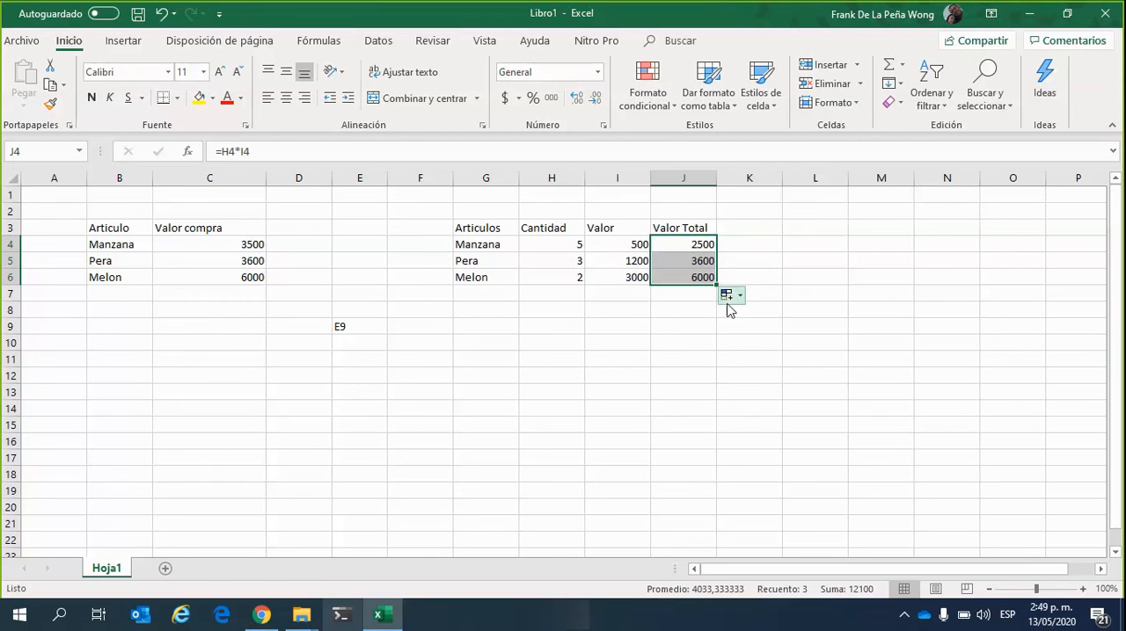
{"action": "left_click", "coordinate": [670, 324]}
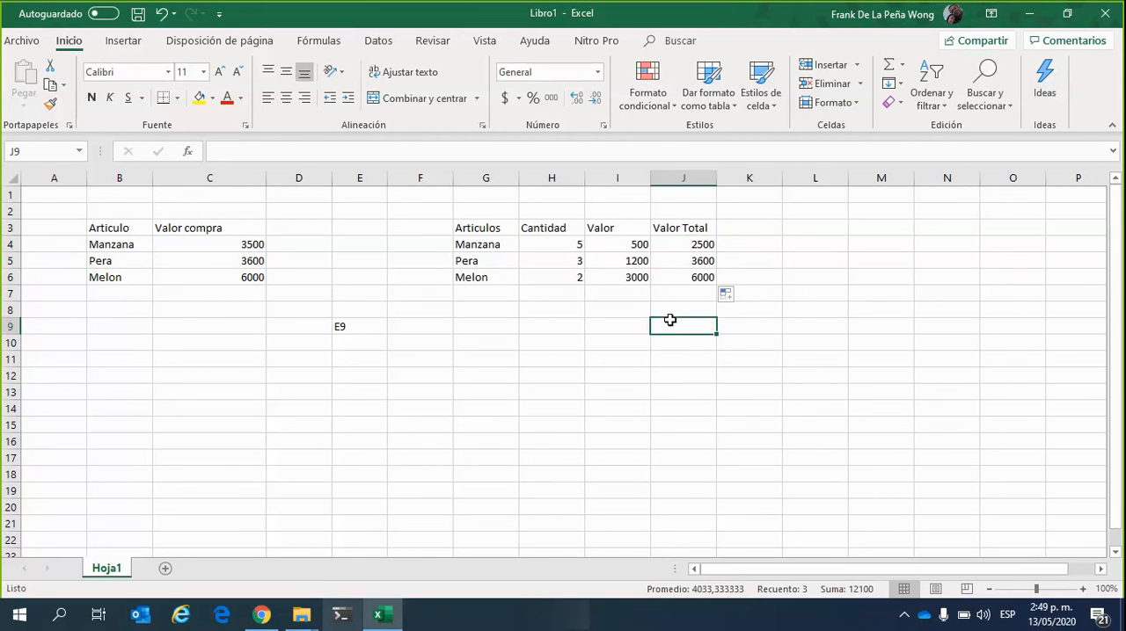
{"action": "left_click", "coordinate": [683, 257]}
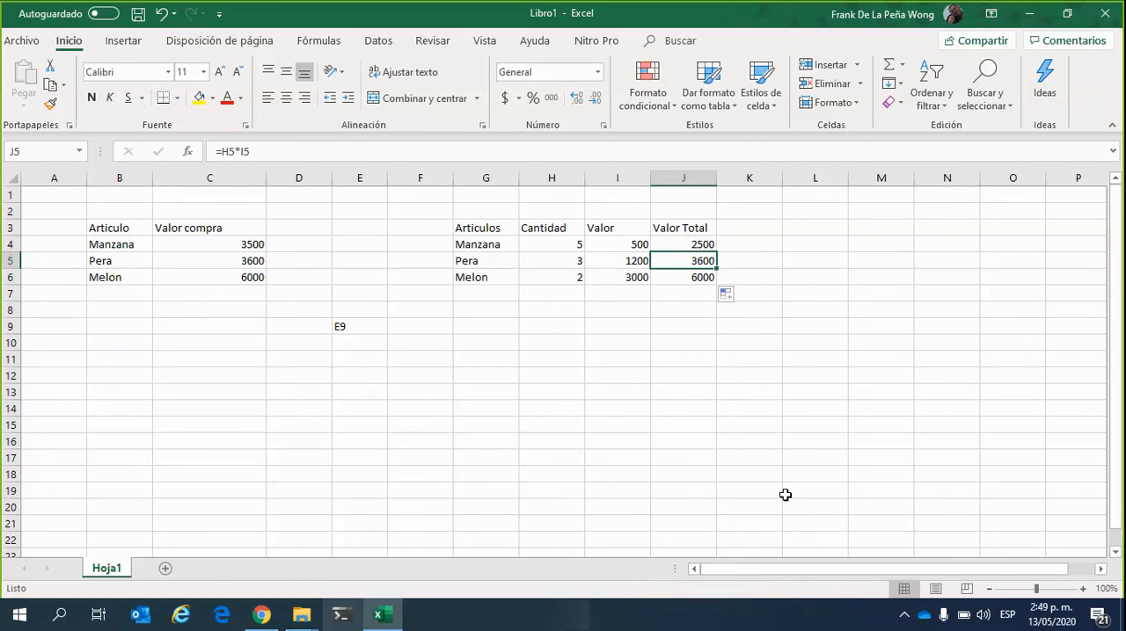
{"action": "left_click", "coordinate": [689, 405]}
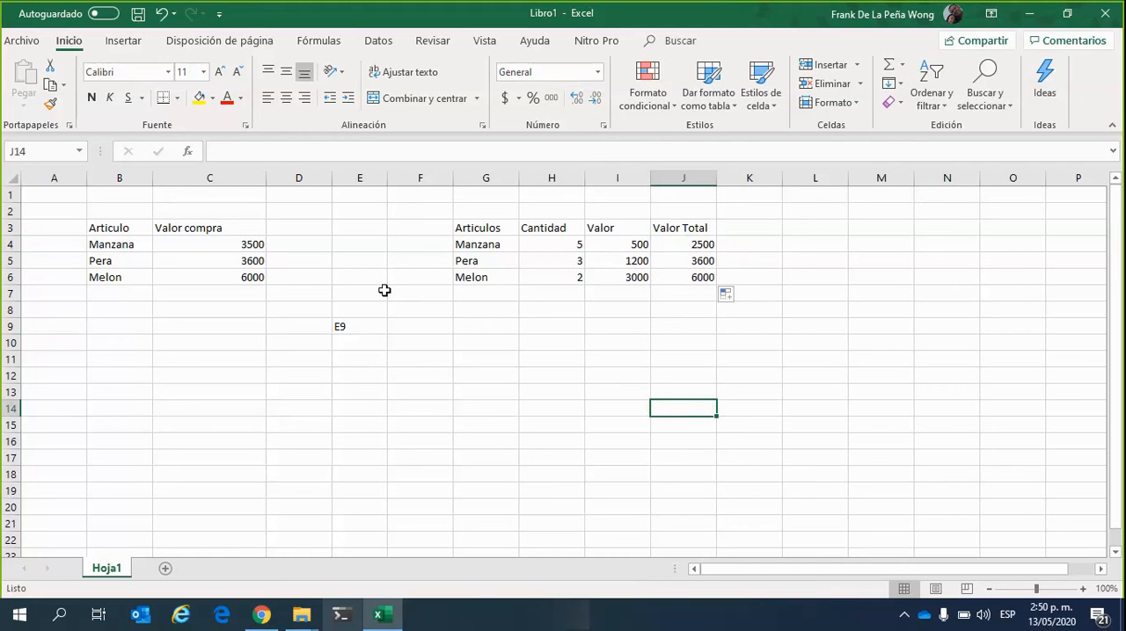
Enter the value 500 in cell F17, below the fruit tables
{"action": "left_click", "coordinate": [471, 405]}
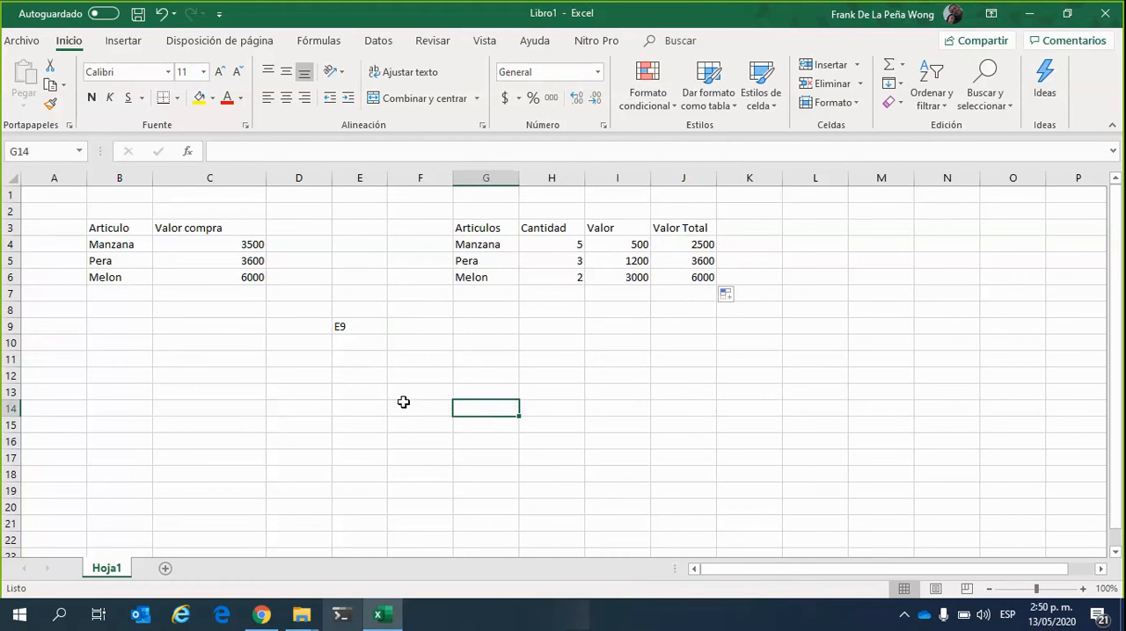
{"action": "left_click", "coordinate": [349, 430]}
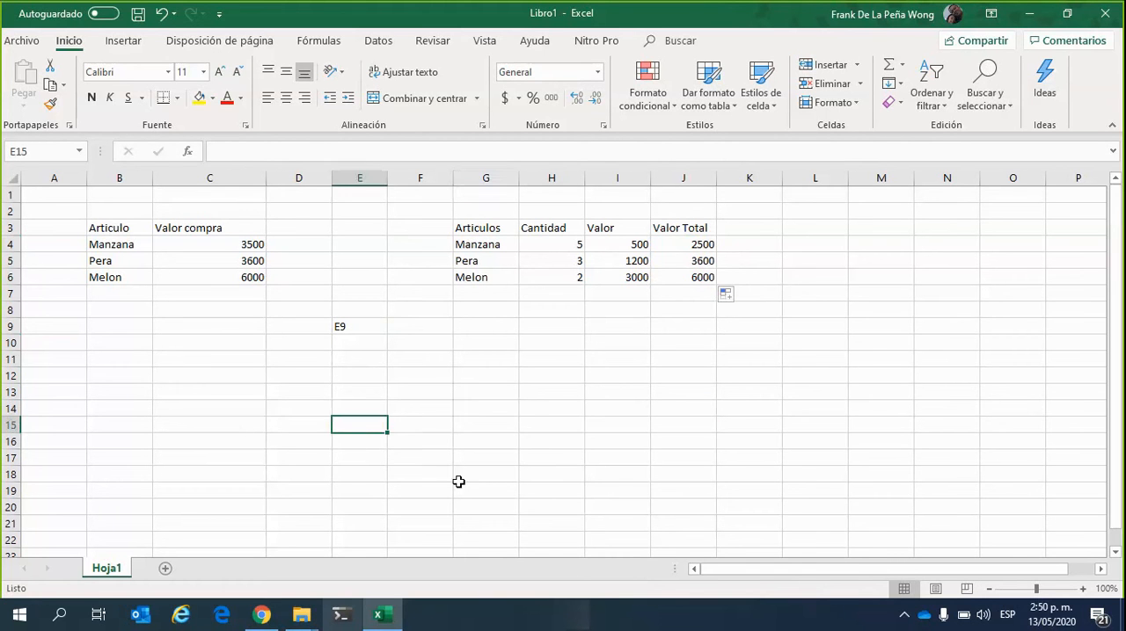
{"action": "left_click", "coordinate": [437, 454]}
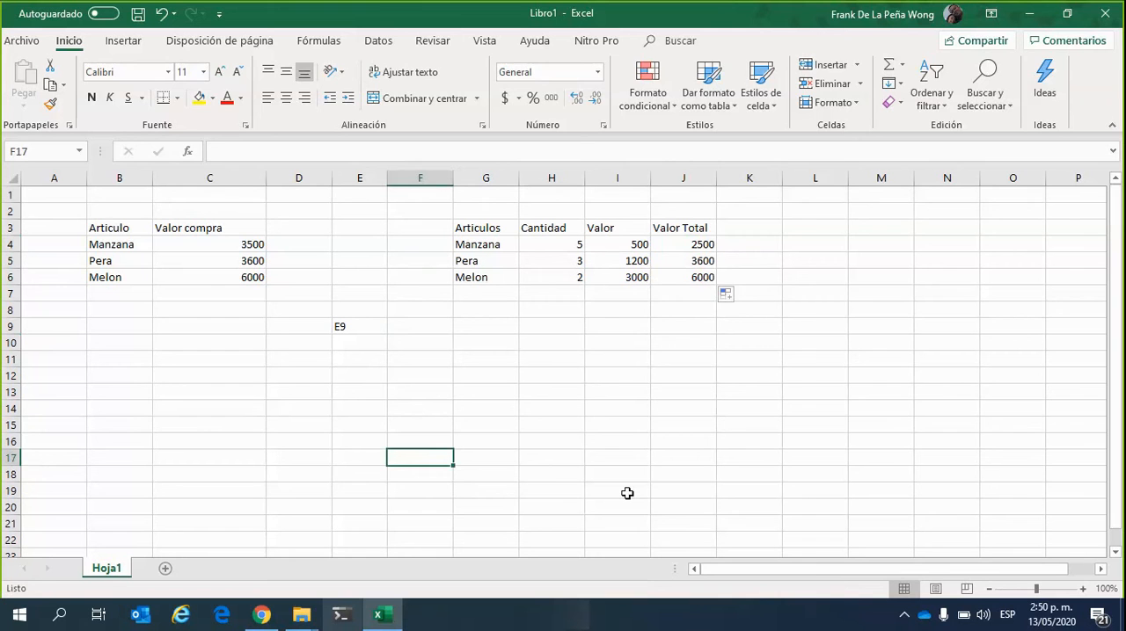
{"action": "type", "text": "50"}
{"action": "key", "text": "Return"}
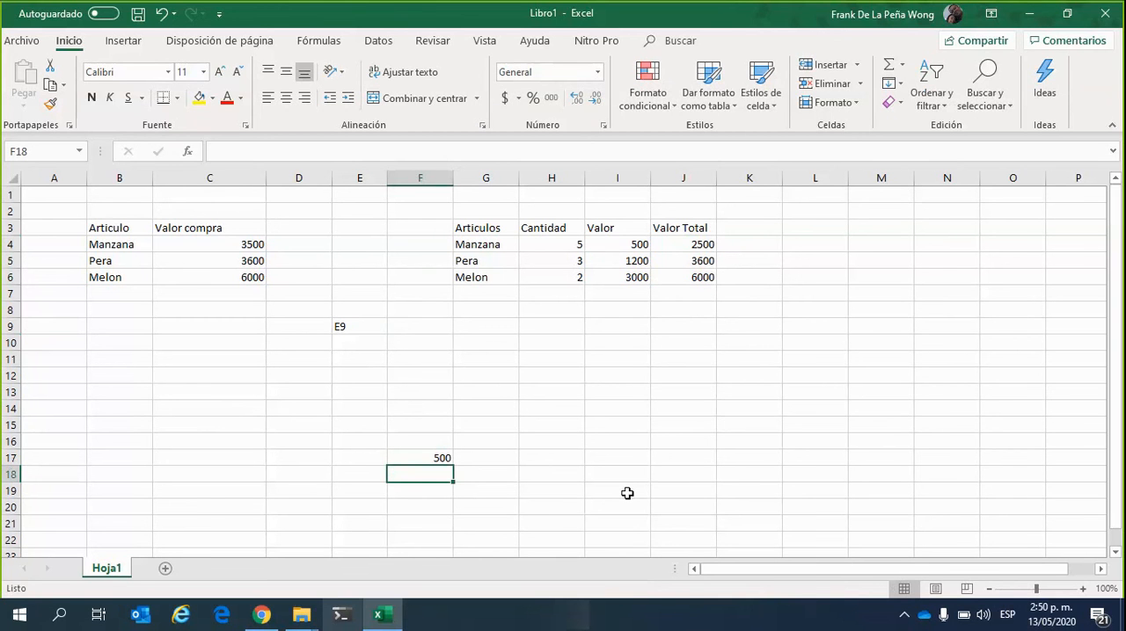
Autofill the 500 from F17 upward to F11 and convert the copies to a fill series
{"action": "left_click", "coordinate": [442, 457]}
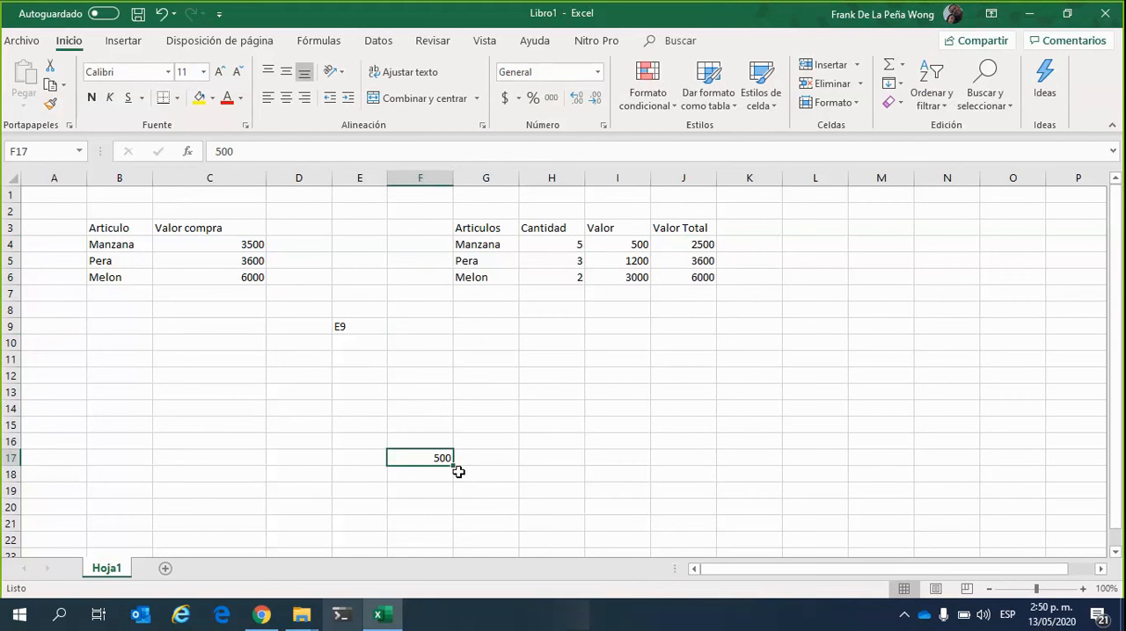
{"action": "left_click_drag", "start_coordinate": [455, 466], "coordinate": [466, 355]}
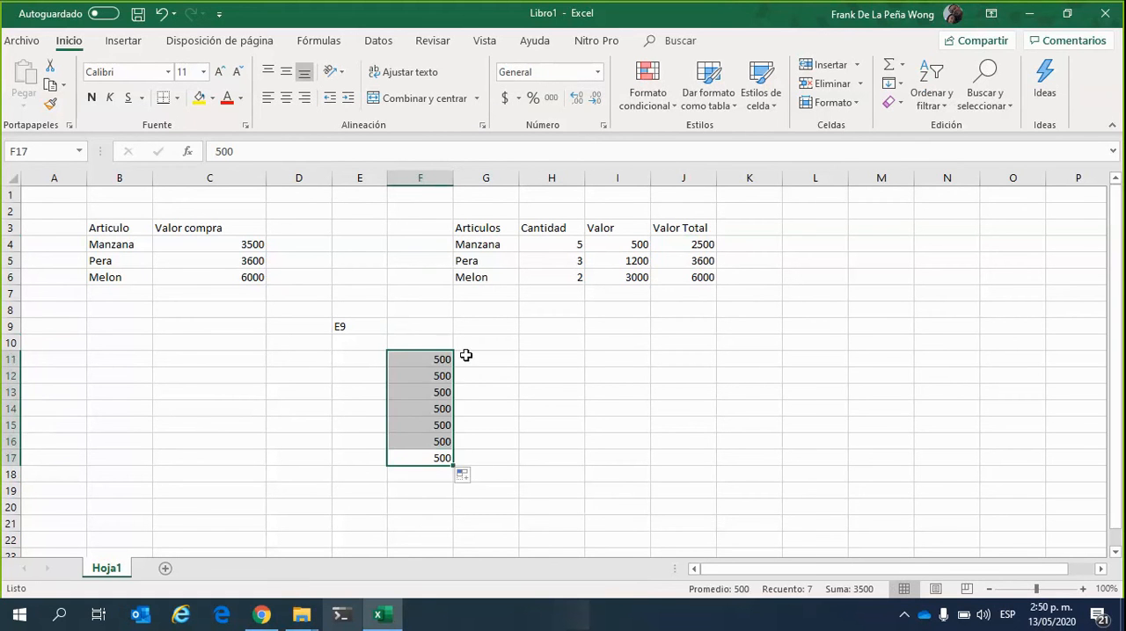
{"action": "left_click", "coordinate": [462, 474]}
{"action": "left_click", "coordinate": [508, 512]}
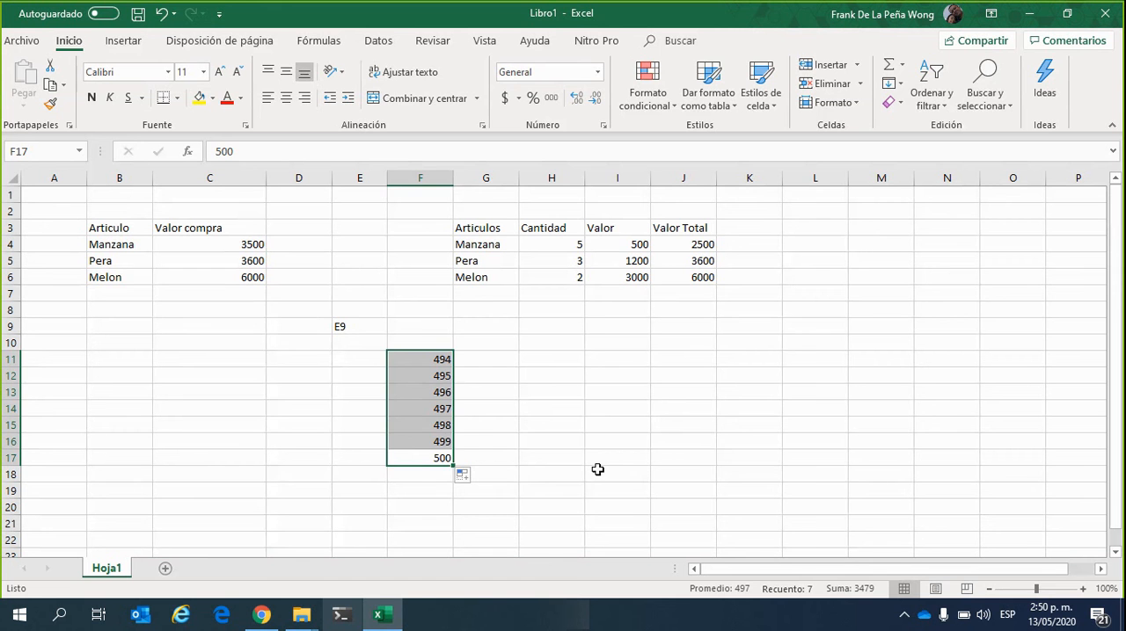
{"action": "left_click", "coordinate": [538, 478]}
Undo the series fill above cell F17, keeping only the 500 in F17
{"action": "left_click", "coordinate": [436, 459]}
{"action": "scroll", "coordinate": [482, 426], "scroll_direction": "down", "scroll_amount": 1}
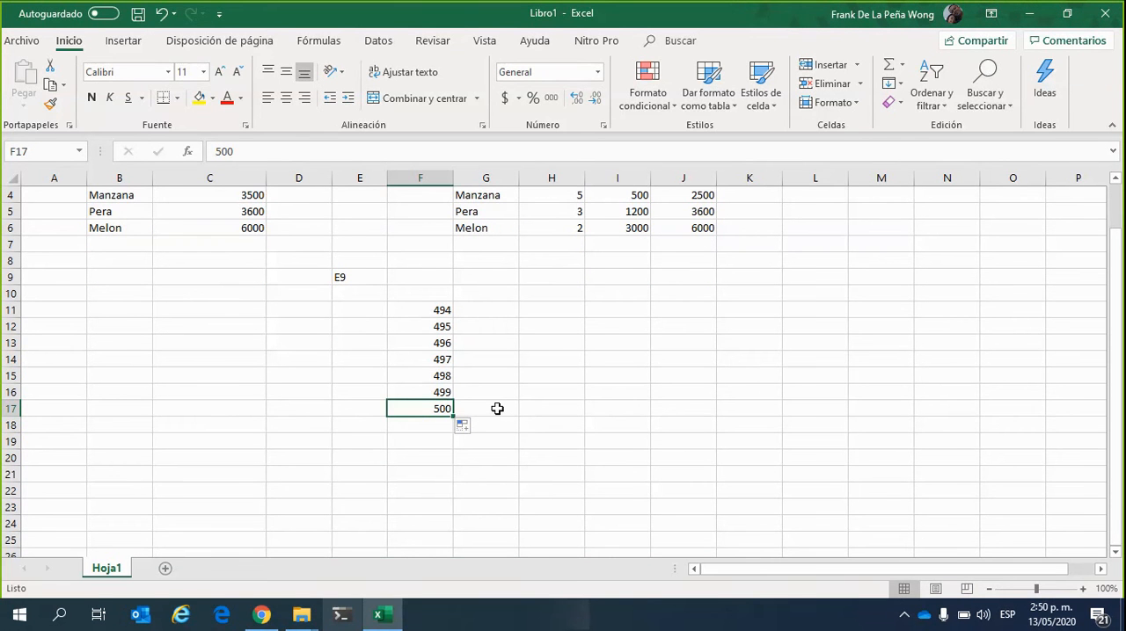
{"action": "key", "text": "ctrl+z"}
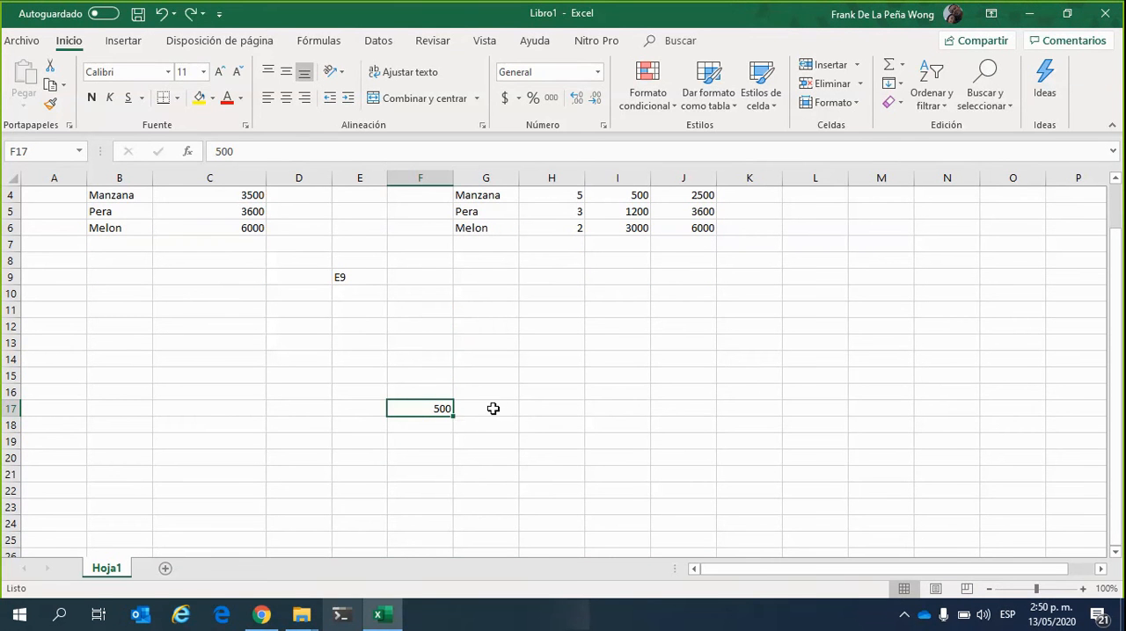
{"action": "left_click", "coordinate": [521, 421]}
{"action": "key", "text": "ctrl+z"}
Autofill the 500 from F17 upward to F10 as a fill series
{"action": "left_click_drag", "start_coordinate": [455, 418], "coordinate": [462, 288]}
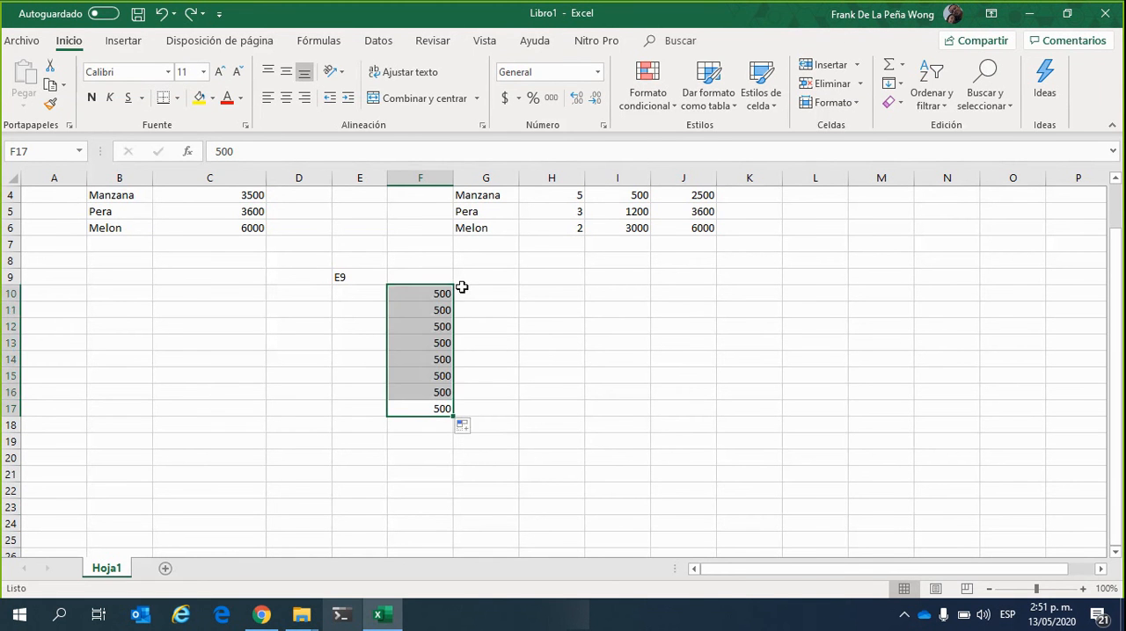
{"action": "left_click", "coordinate": [472, 429]}
{"action": "left_click", "coordinate": [499, 467]}
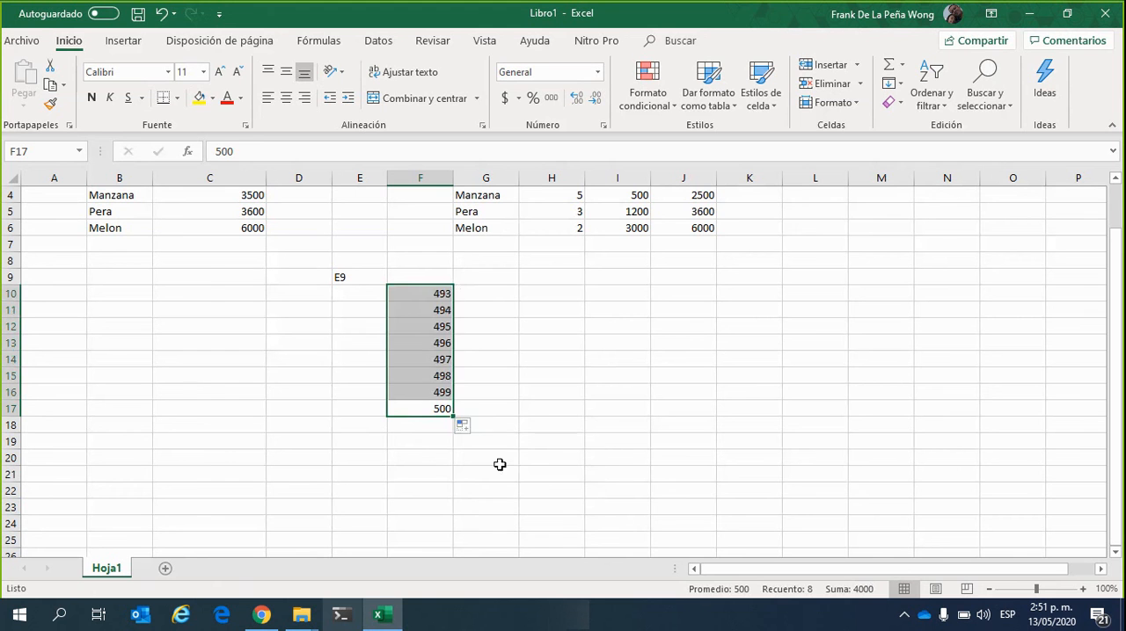
{"action": "left_click", "coordinate": [504, 405]}
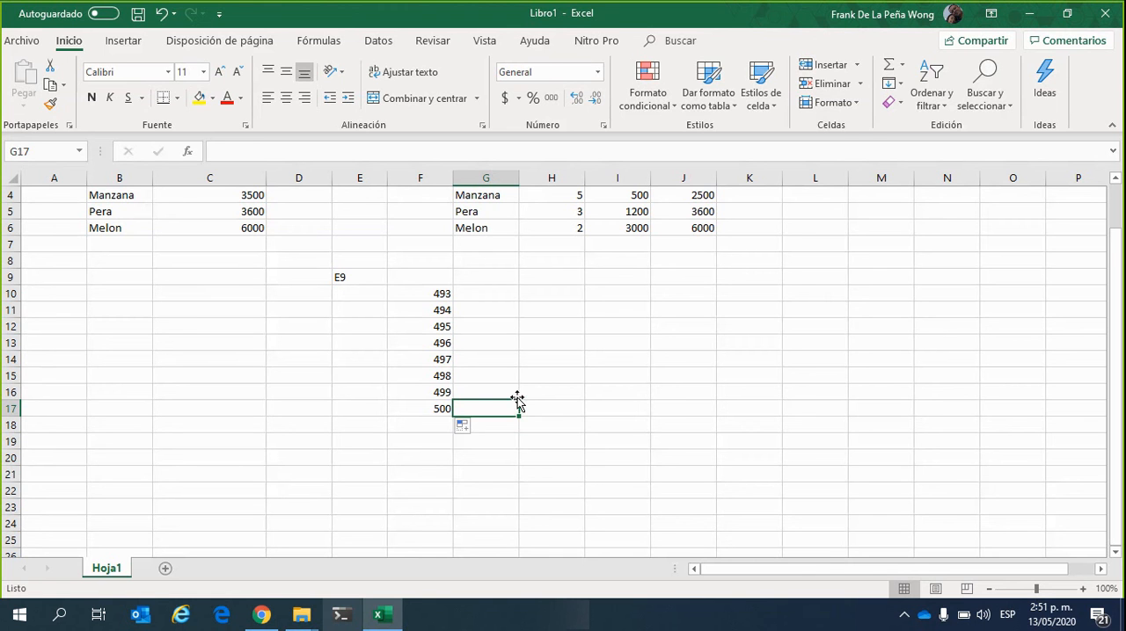
{"action": "left_click_drag", "start_coordinate": [517, 400], "coordinate": [515, 465]}
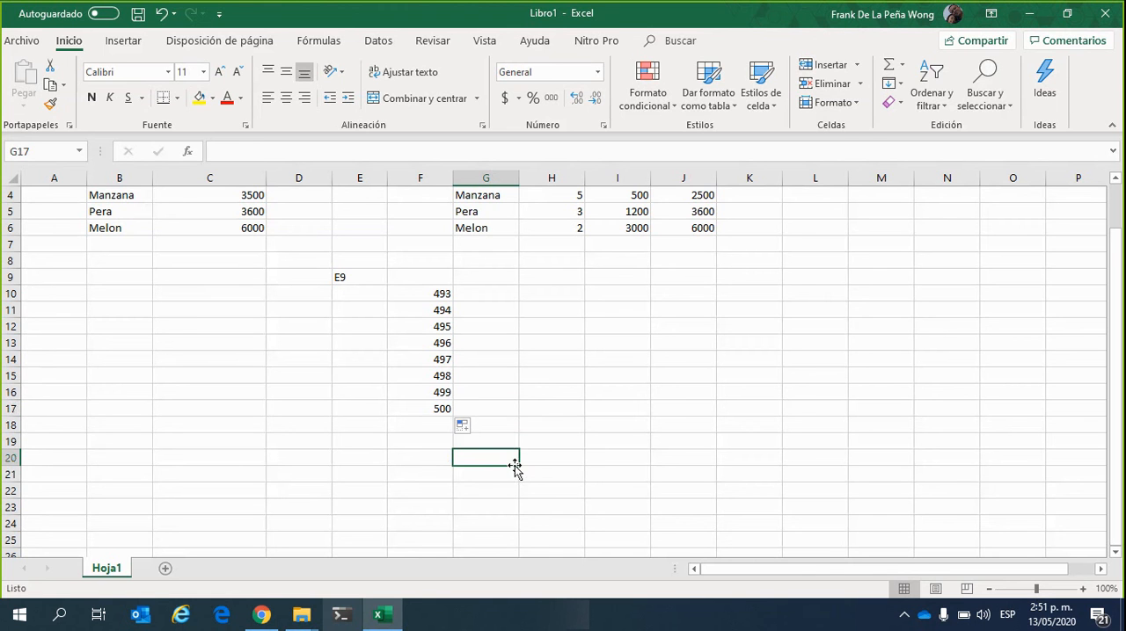
Autofill the 500 from F17 downward to F23 and convert the copies to a fill series
{"action": "left_click", "coordinate": [433, 409]}
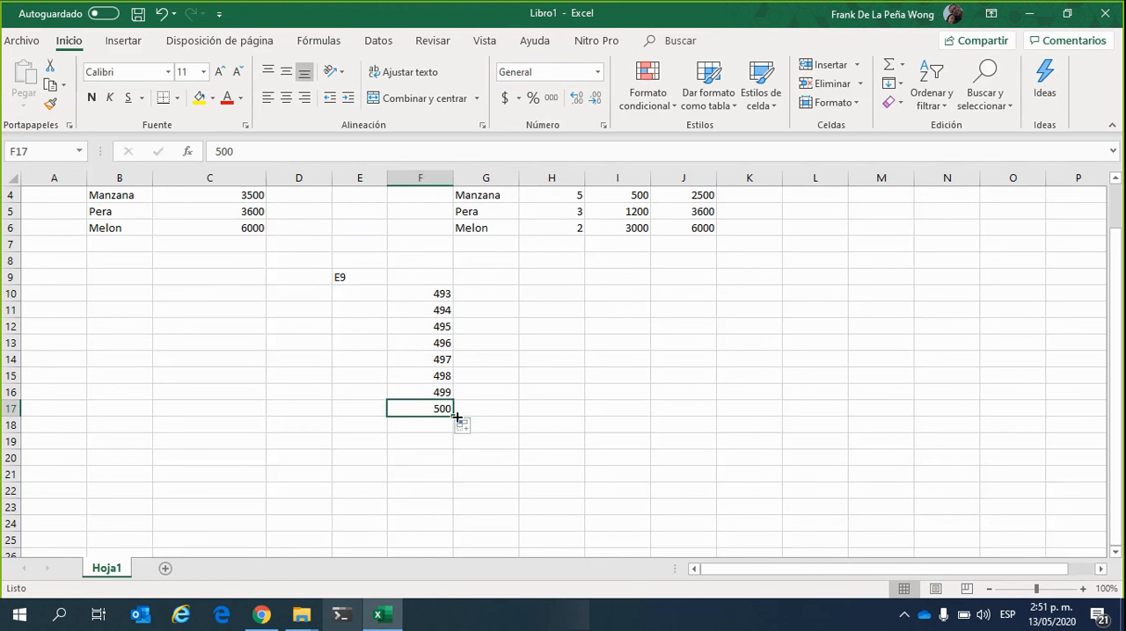
{"action": "left_click_drag", "start_coordinate": [455, 417], "coordinate": [458, 514]}
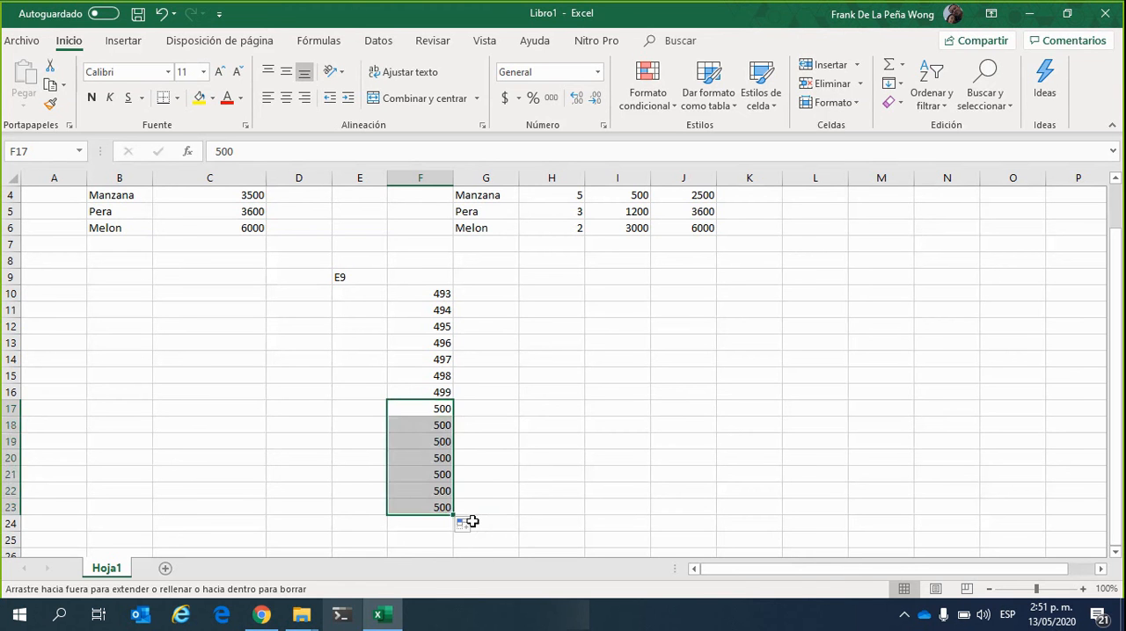
{"action": "left_click", "coordinate": [473, 522]}
{"action": "left_click", "coordinate": [466, 524]}
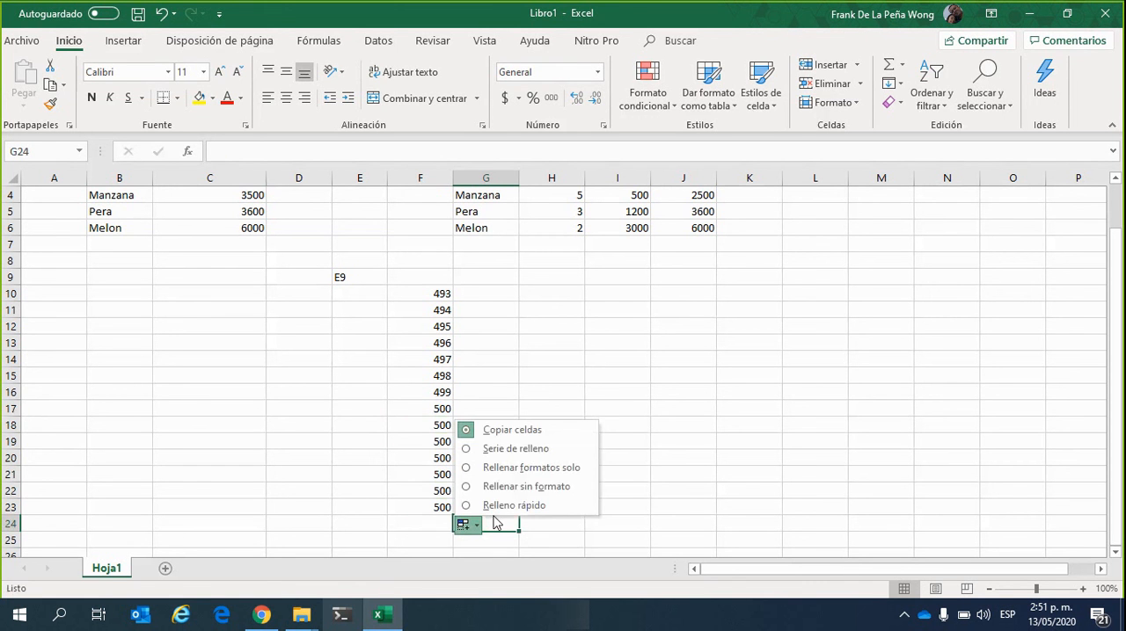
{"action": "left_click", "coordinate": [523, 449]}
{"action": "left_click", "coordinate": [543, 444]}
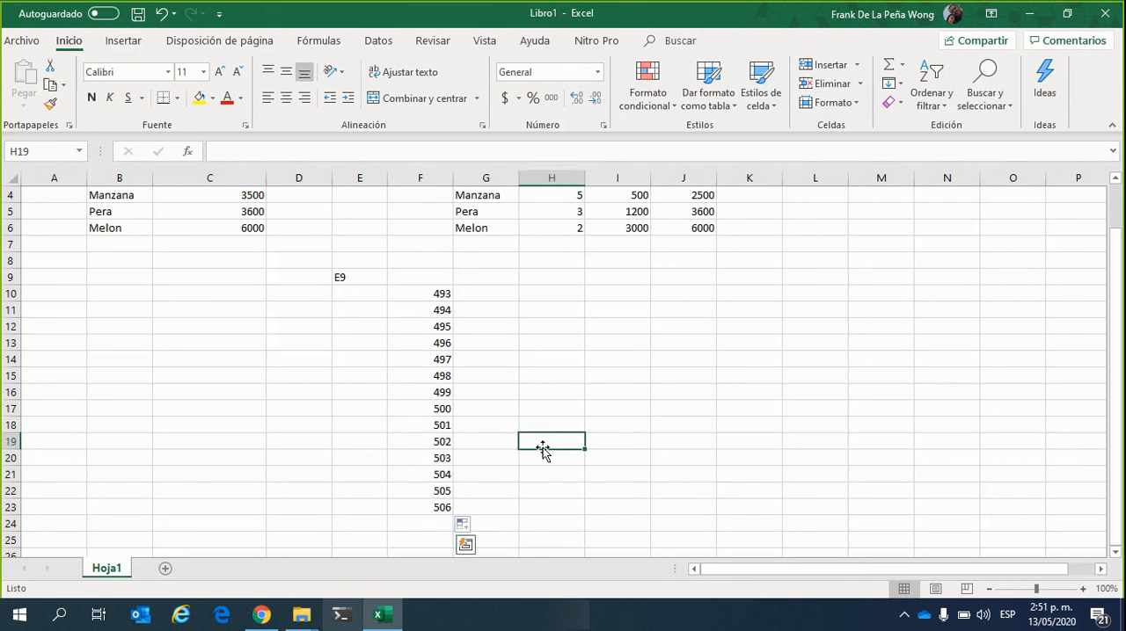
Highlight cell F17, the starting value of the number series, with a yellow fill
{"action": "left_click", "coordinate": [446, 408]}
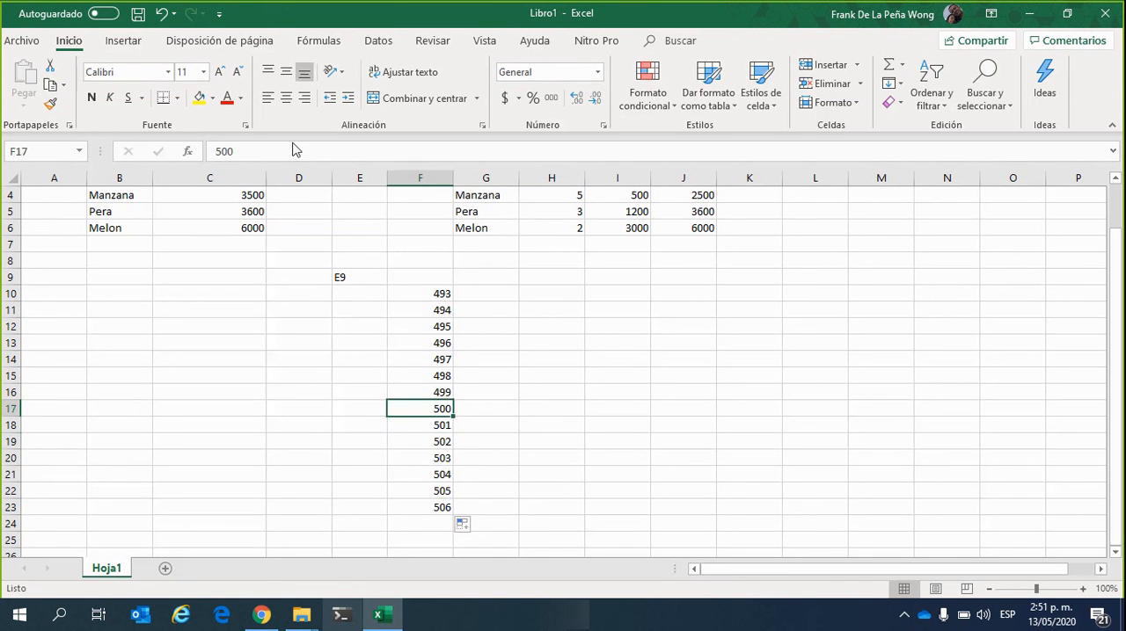
{"action": "left_click", "coordinate": [200, 100]}
{"action": "left_click", "coordinate": [637, 472]}
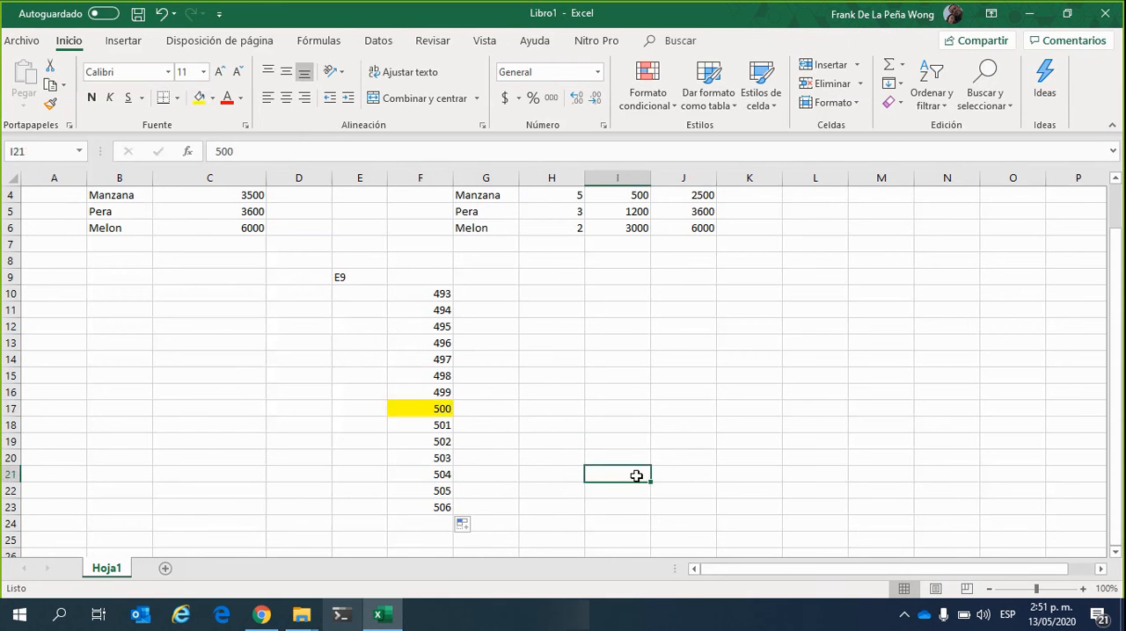
{"action": "left_click", "coordinate": [425, 408]}
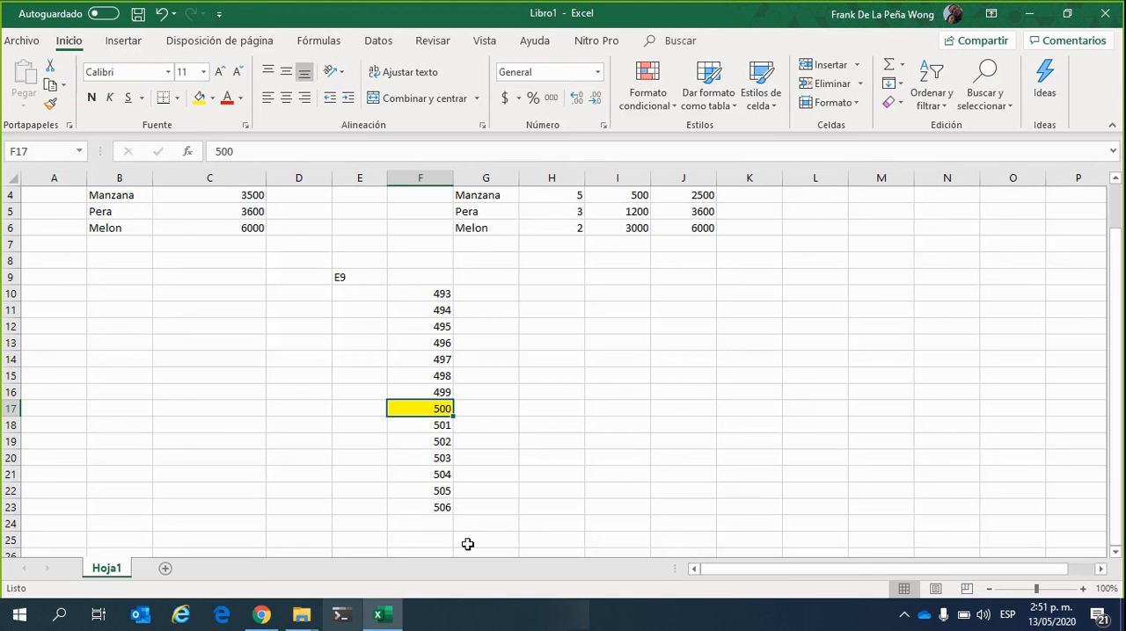
{"action": "left_click", "coordinate": [580, 358]}
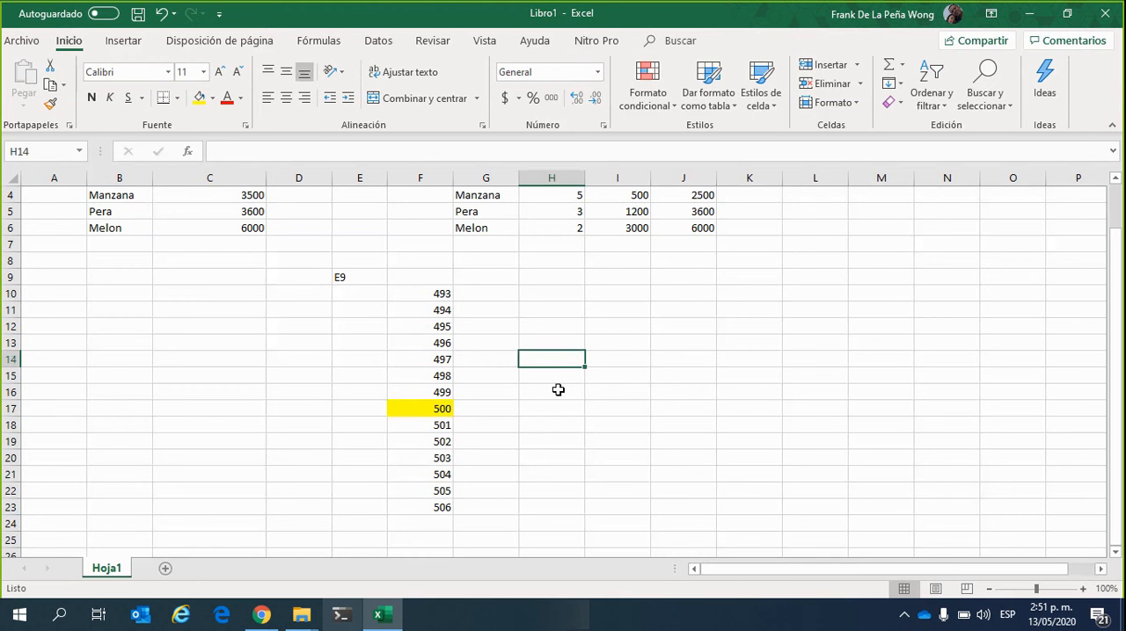
Clear the Valor Total formulas for Manzana and Pera in cells J4 and J5
{"action": "scroll", "coordinate": [557, 389], "scroll_direction": "up", "scroll_amount": 1}
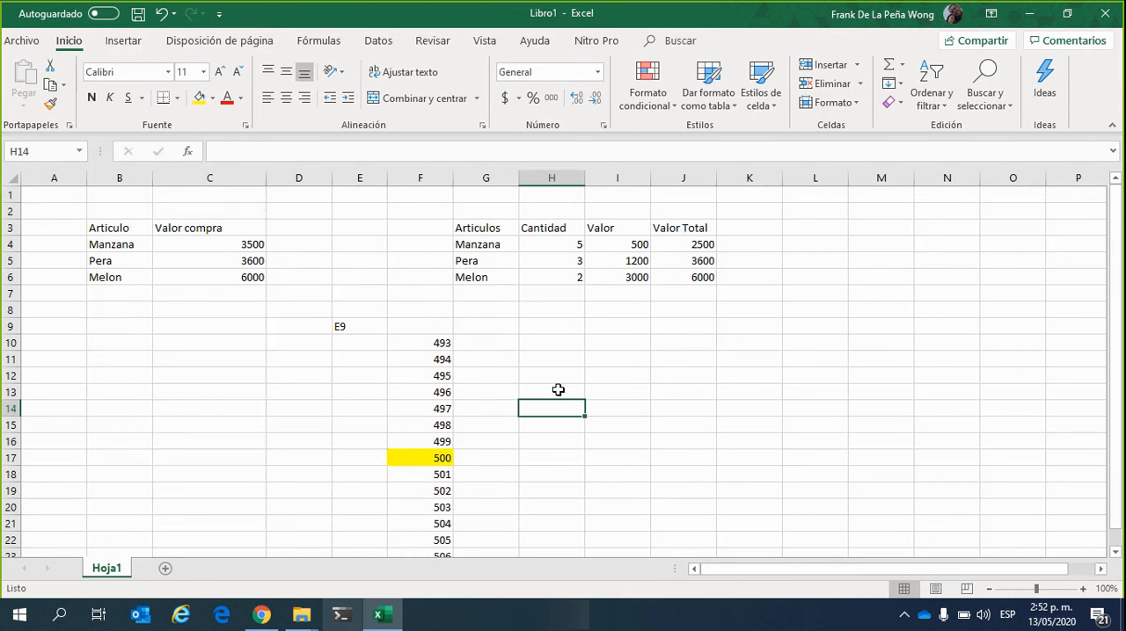
{"action": "left_click", "coordinate": [696, 256]}
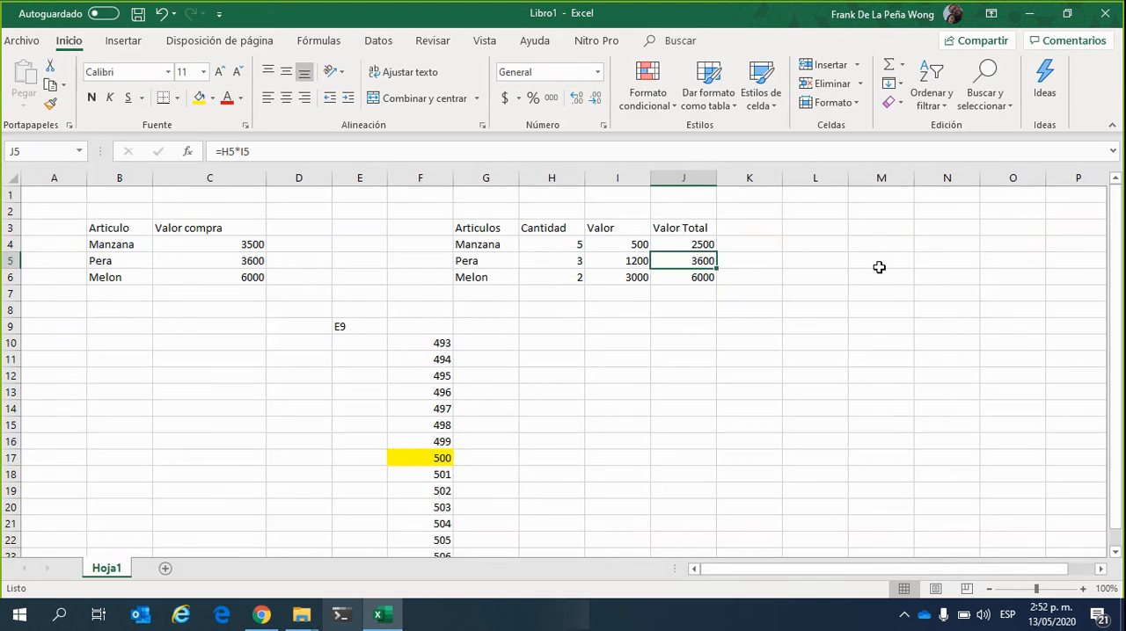
{"action": "key", "text": "Up"}
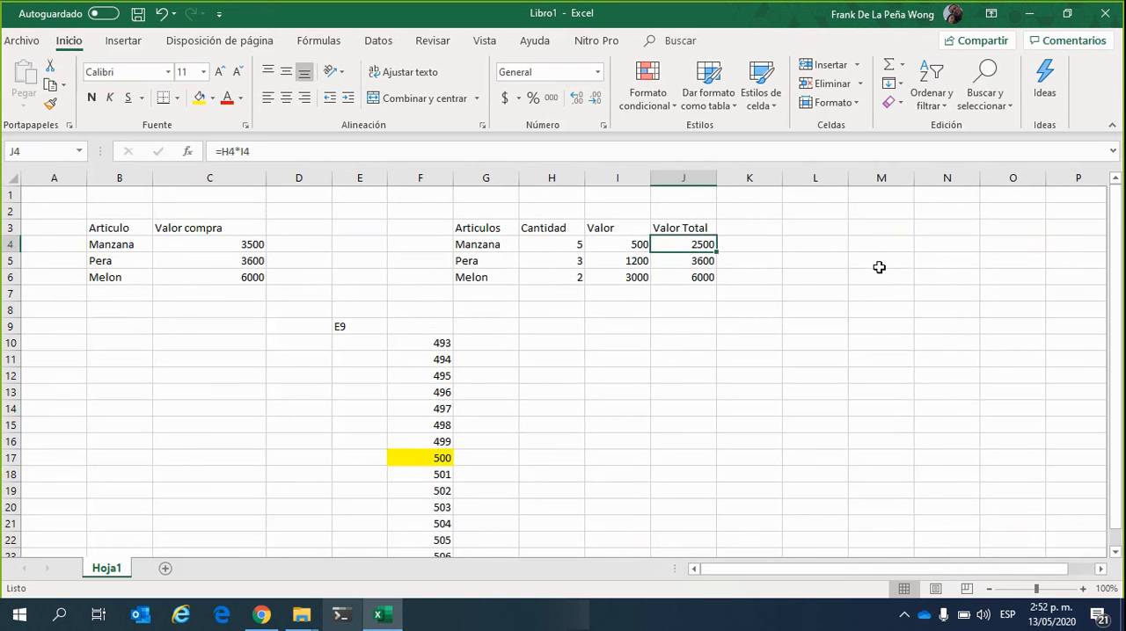
{"action": "key", "text": "Delete"}
{"action": "key", "text": "Down"}
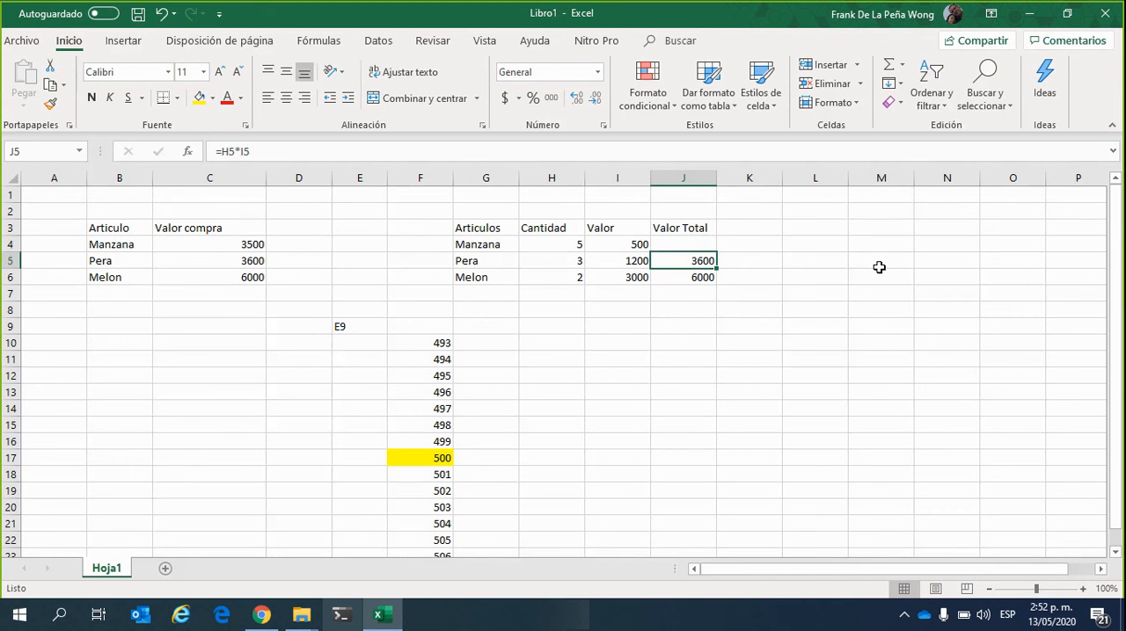
{"action": "key", "text": "Delete"}
Autofill Melon's Valor Total formula from J6 upward to J4
{"action": "key", "text": "Down"}
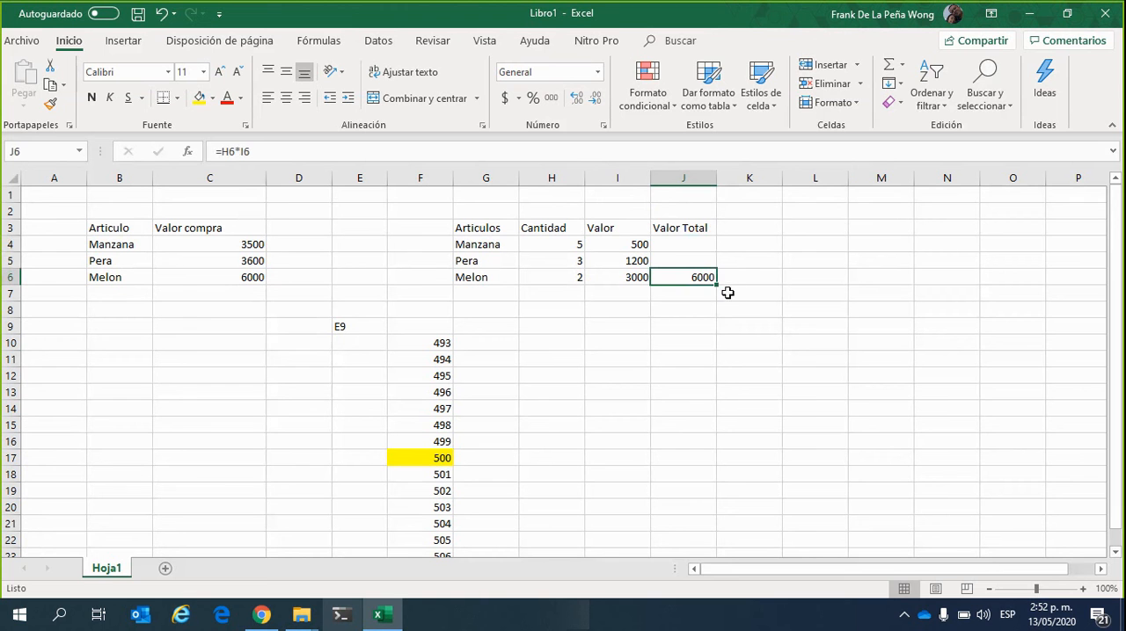
{"action": "left_click_drag", "start_coordinate": [717, 287], "coordinate": [721, 237]}
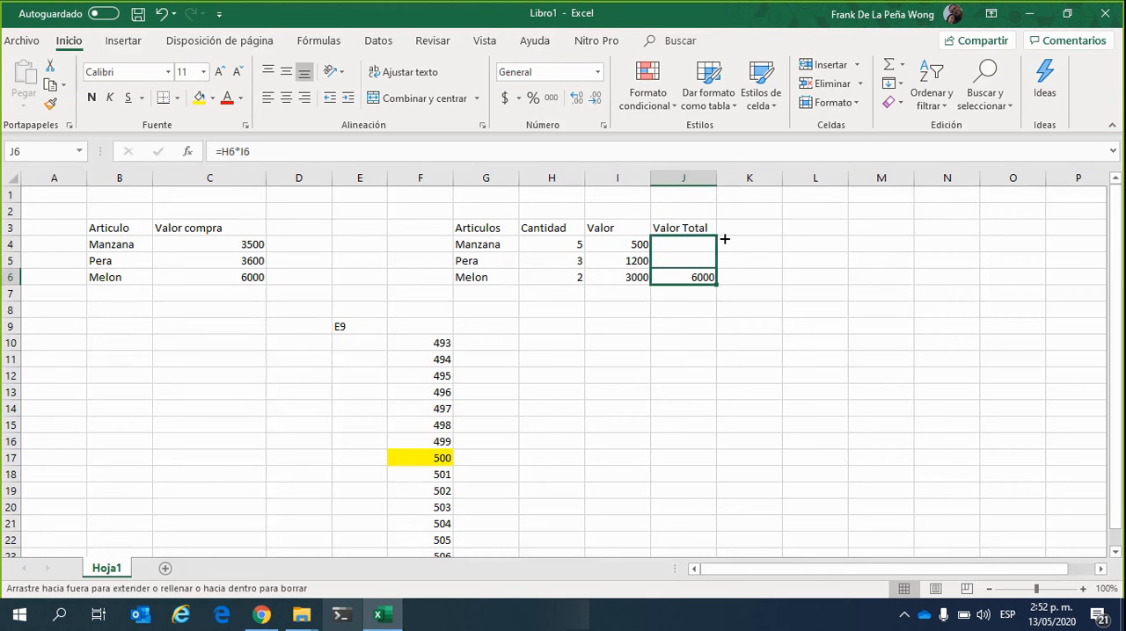
{"action": "left_click", "coordinate": [794, 291]}
Compare the formulas in the Valor Total cells J4:J6 with those in the Valor compra cells C4:C6
{"action": "left_click", "coordinate": [701, 262]}
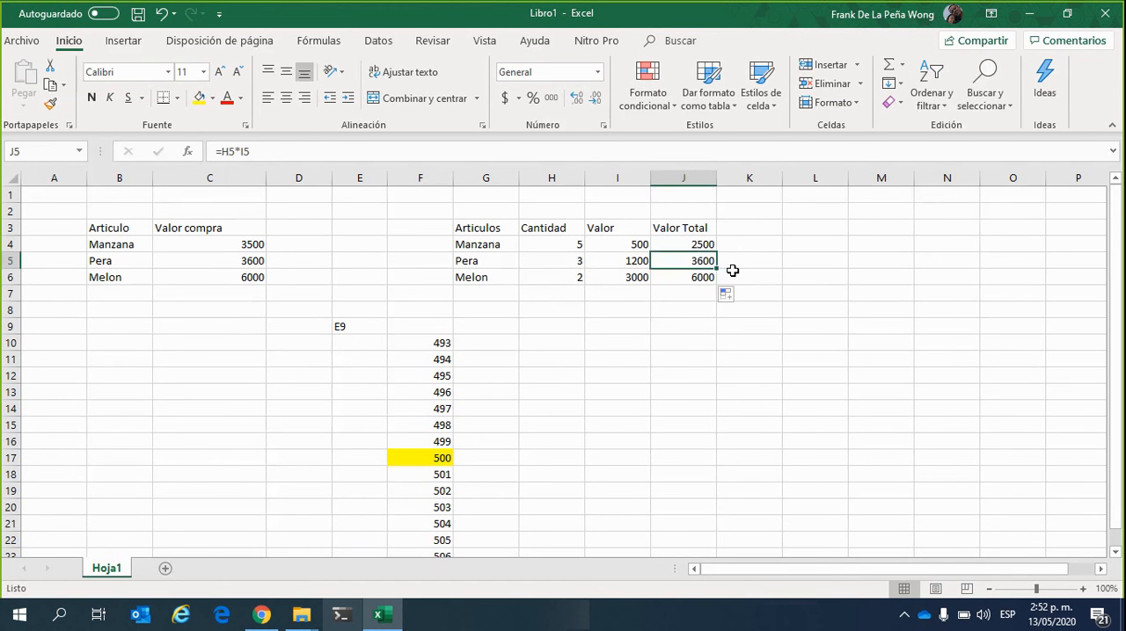
{"action": "left_click", "coordinate": [703, 245]}
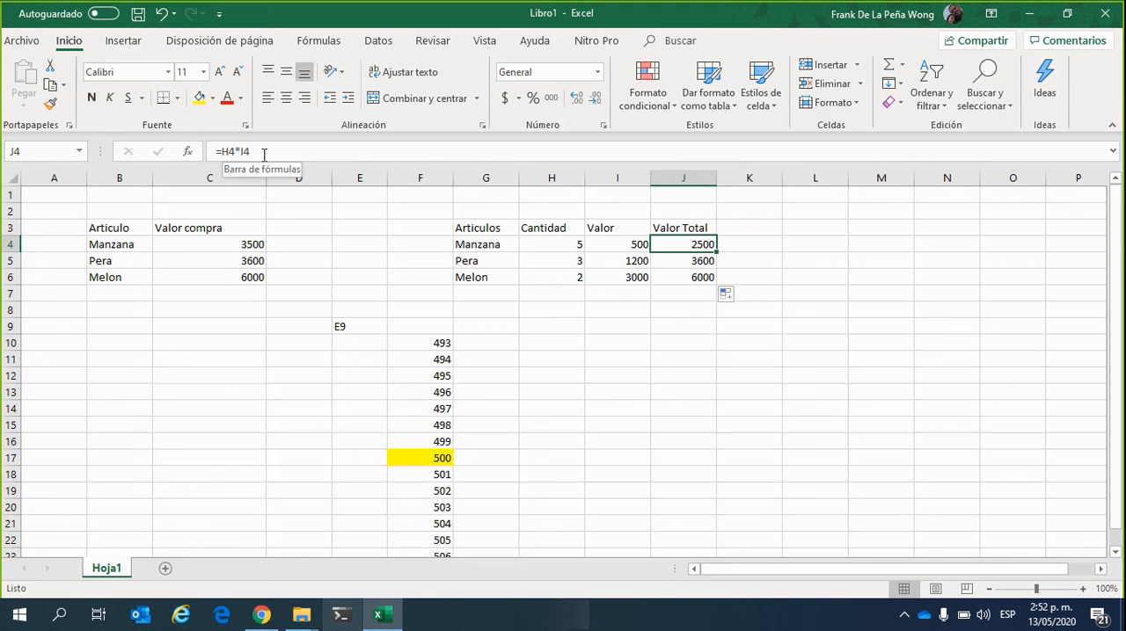
{"action": "left_click", "coordinate": [666, 360]}
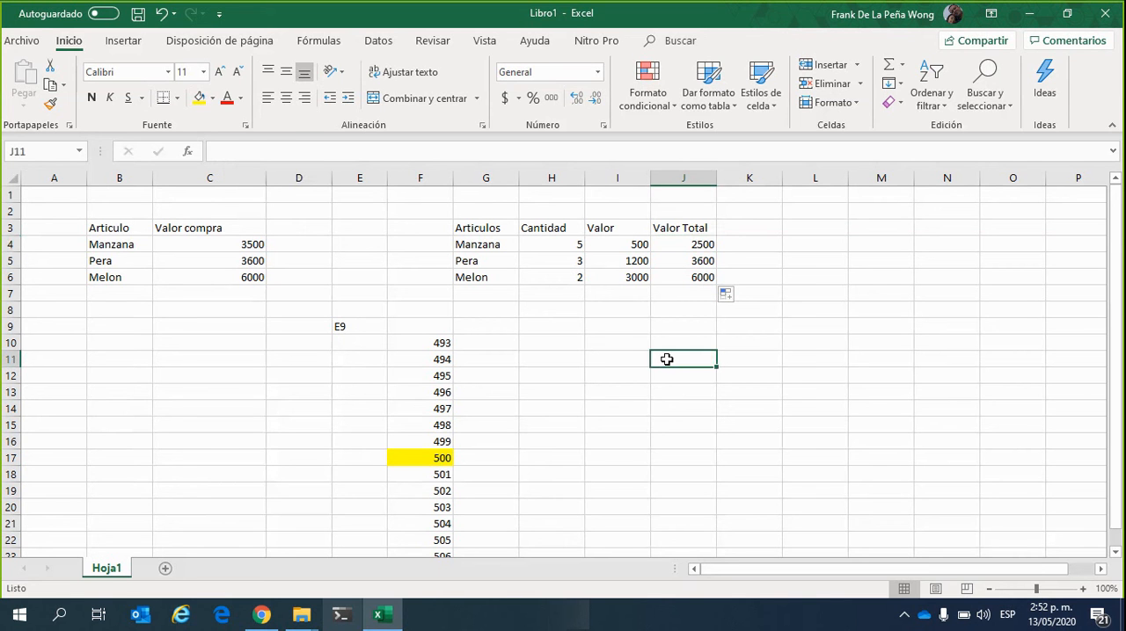
{"action": "left_click", "coordinate": [619, 352]}
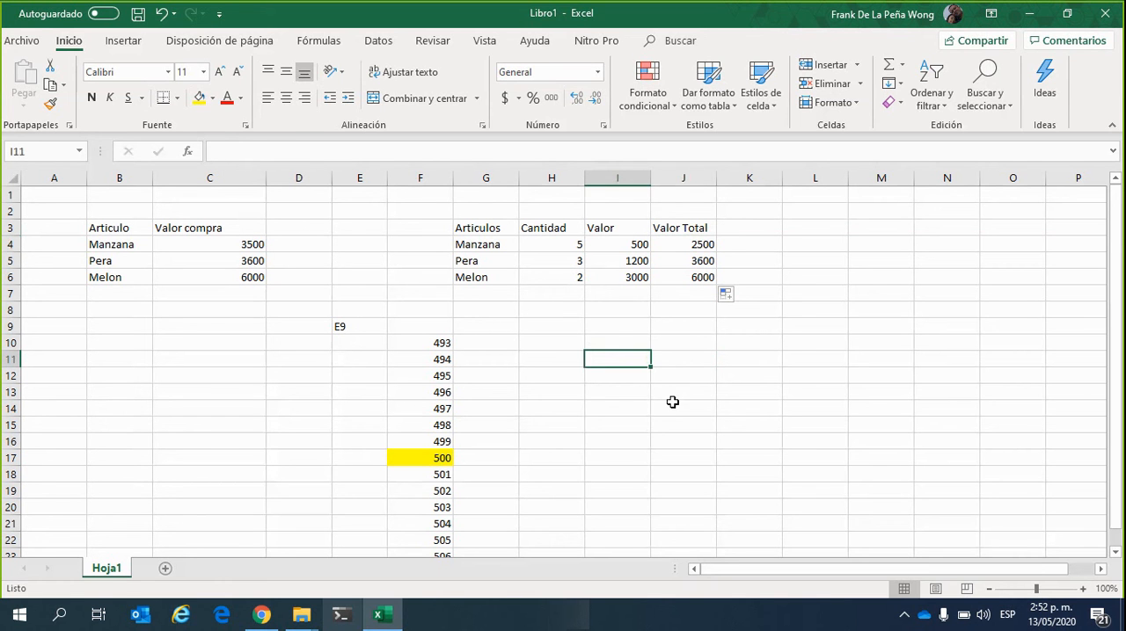
{"action": "left_click", "coordinate": [693, 249]}
{"action": "left_click", "coordinate": [700, 265]}
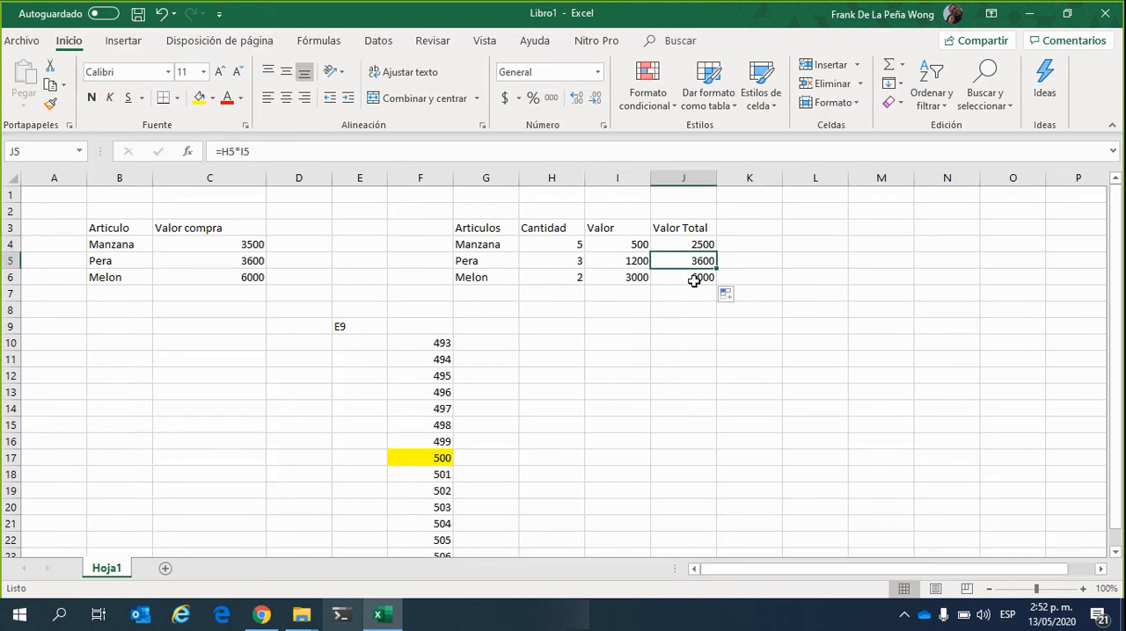
{"action": "left_click", "coordinate": [695, 278]}
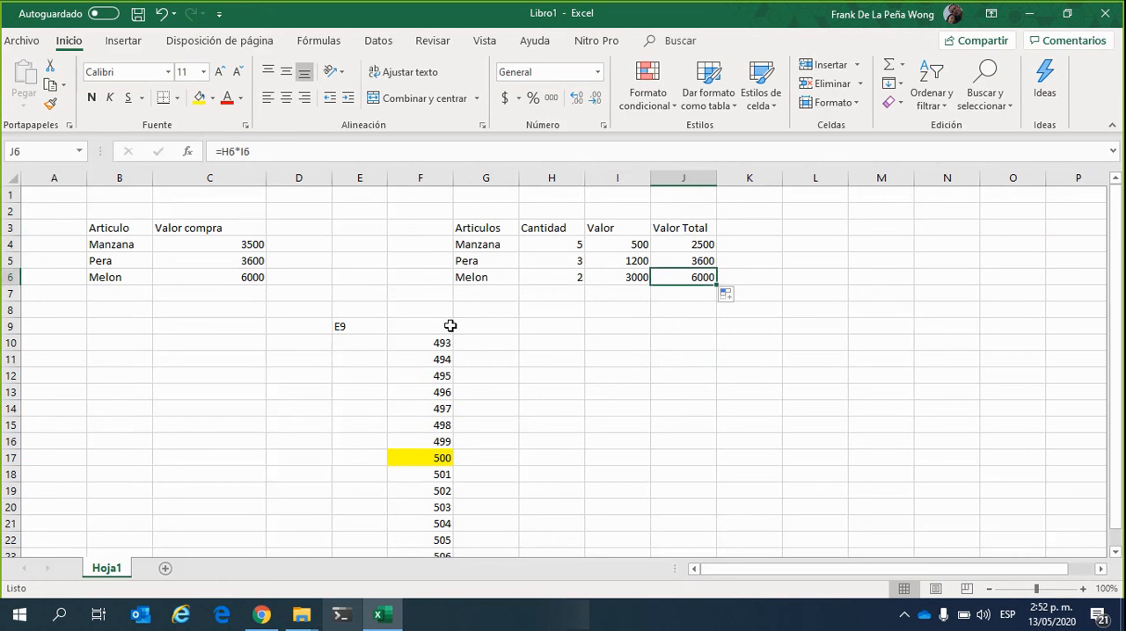
{"action": "left_click", "coordinate": [230, 244]}
{"action": "left_click", "coordinate": [237, 264]}
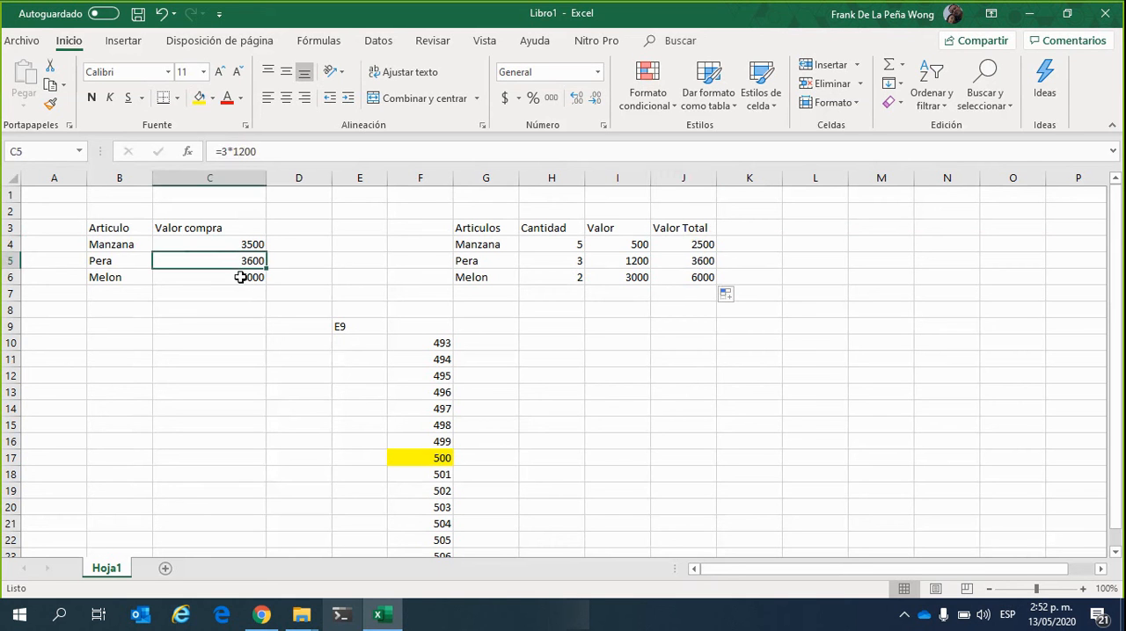
{"action": "left_click", "coordinate": [244, 274]}
{"action": "left_click", "coordinate": [249, 262]}
{"action": "left_click", "coordinate": [252, 245]}
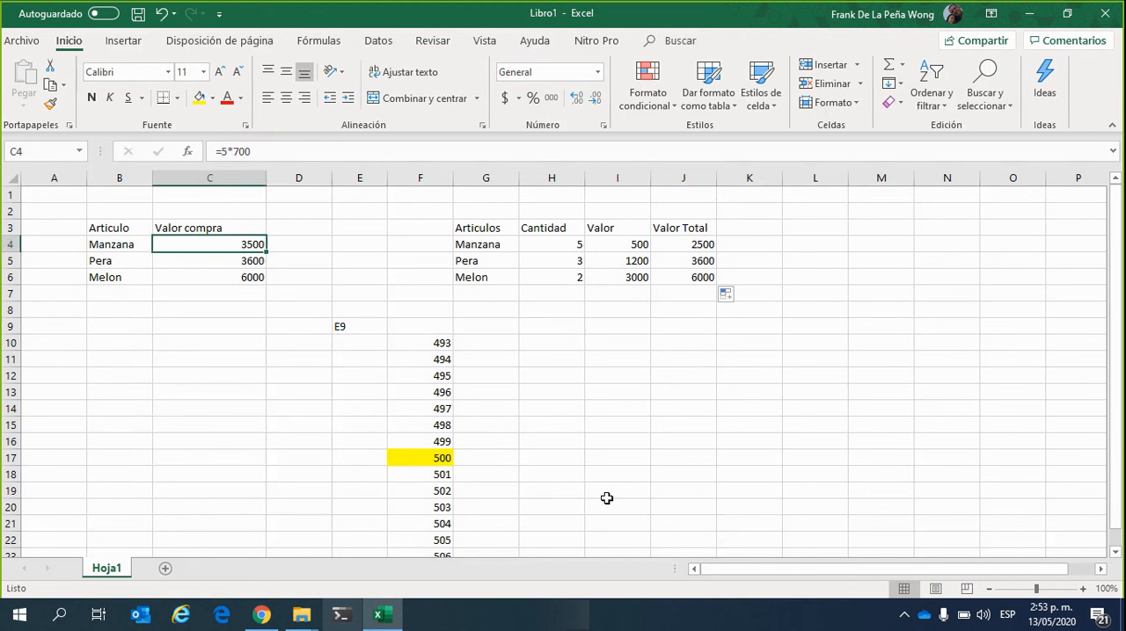
{"action": "left_click", "coordinate": [625, 470]}
Set Manzana's Cantidad in H4 to 20 and its Valor in I4 to 700
{"action": "left_click", "coordinate": [575, 250]}
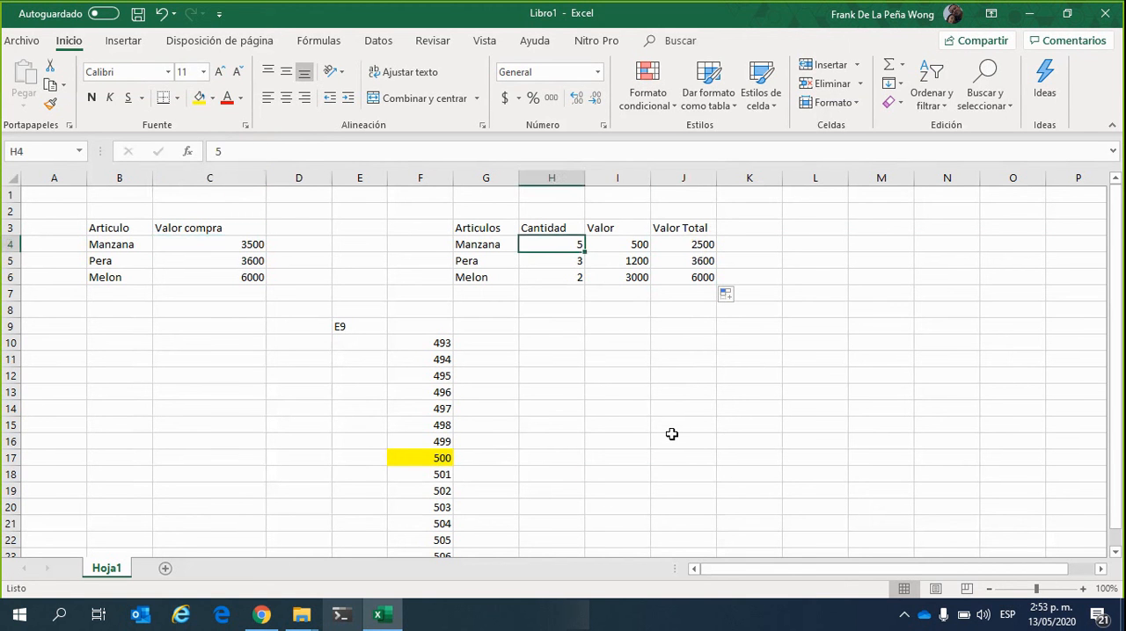
{"action": "type", "text": "20"}
{"action": "key", "text": "Tab"}
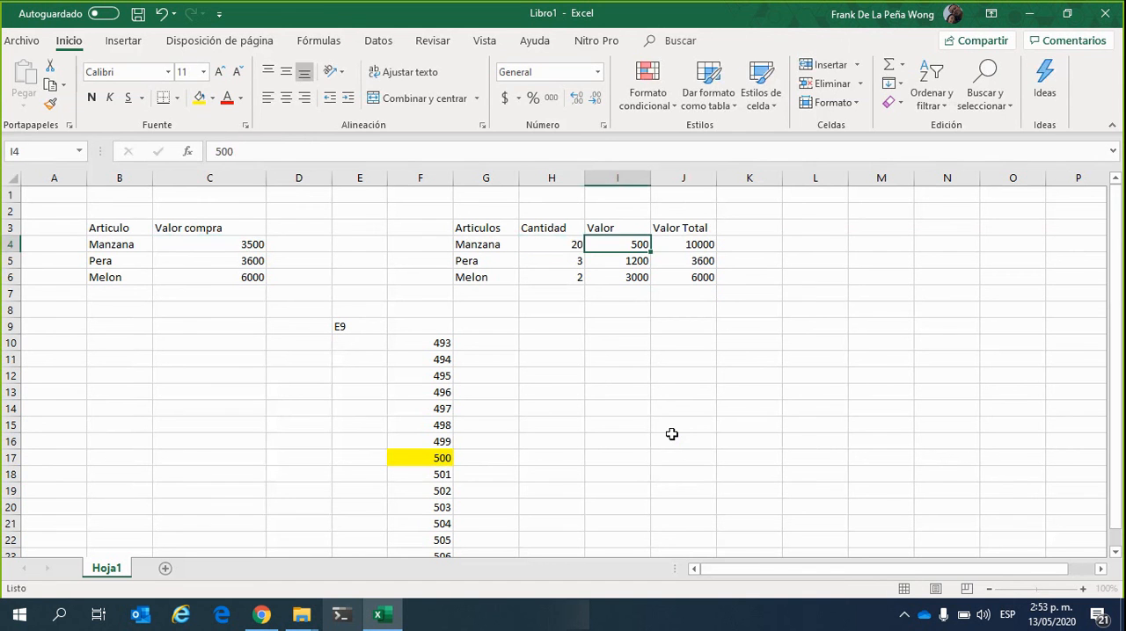
{"action": "type", "text": "700"}
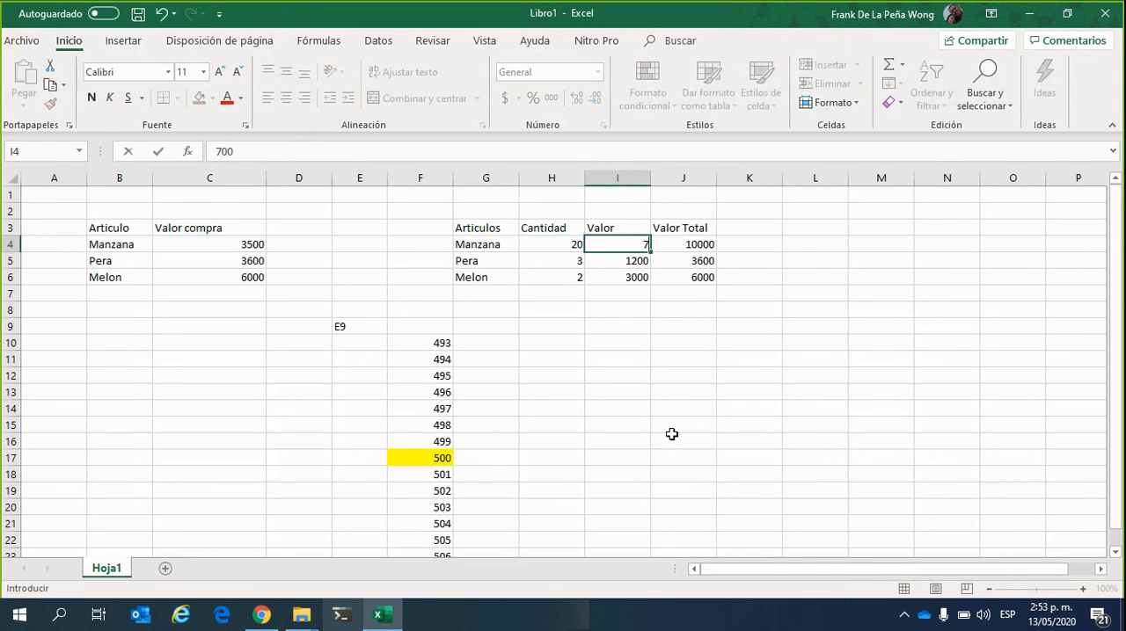
{"action": "key", "text": "Return"}
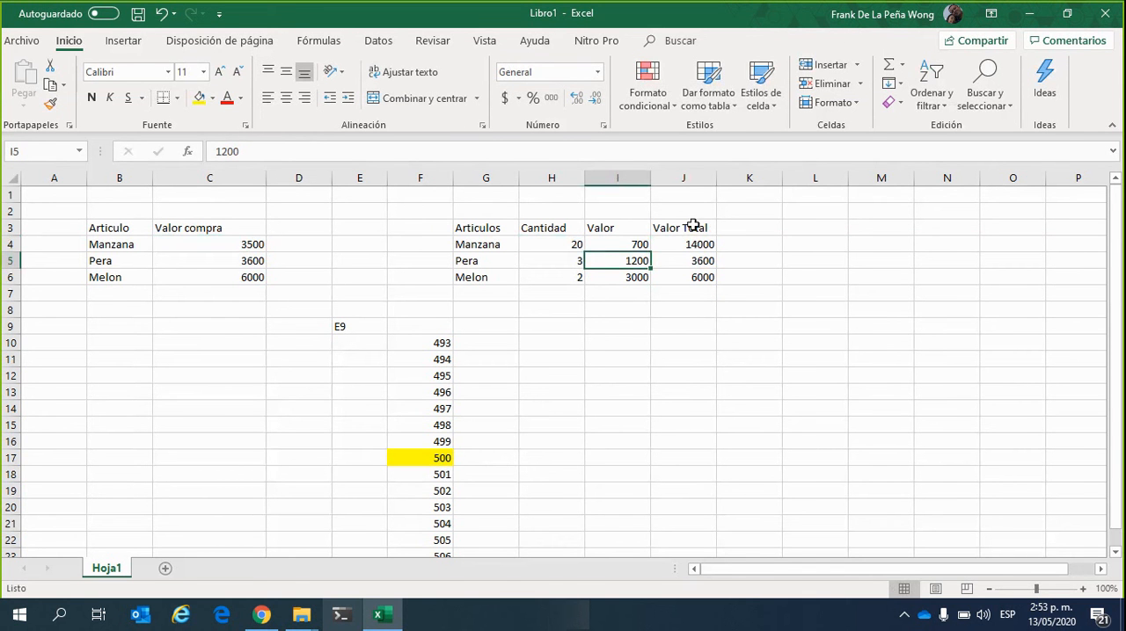
Edit Manzana's Valor compra formula in C4 to =20*1200
{"action": "left_click", "coordinate": [249, 248]}
{"action": "left_click", "coordinate": [262, 153]}
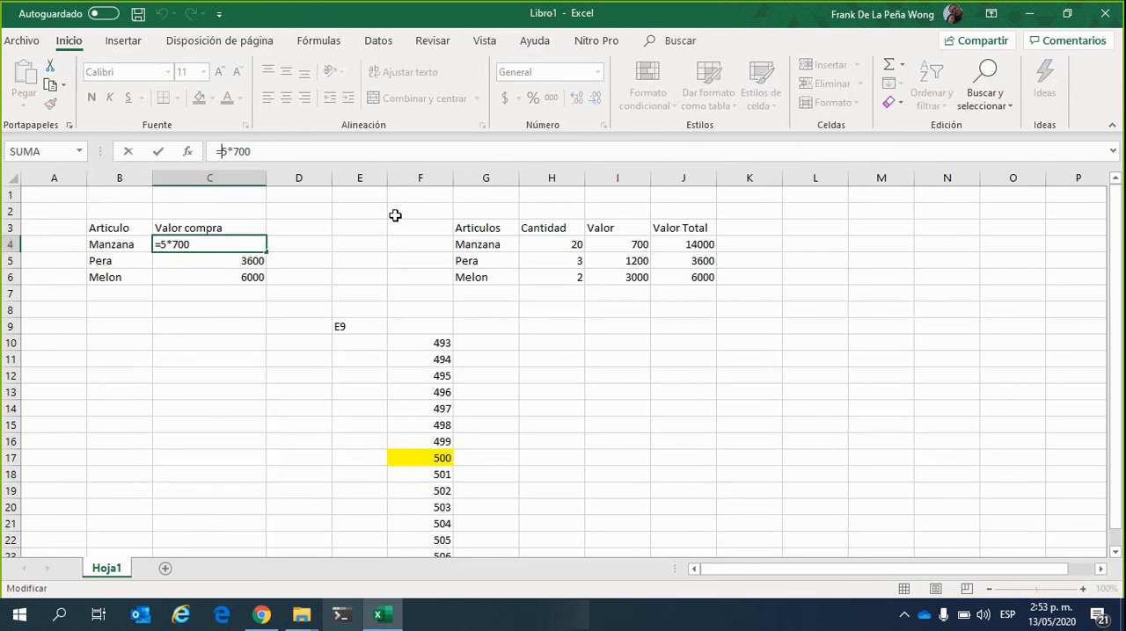
{"action": "key", "text": "Left"}
{"action": "key", "text": "BackSpace"}
{"action": "type", "text": "20"}
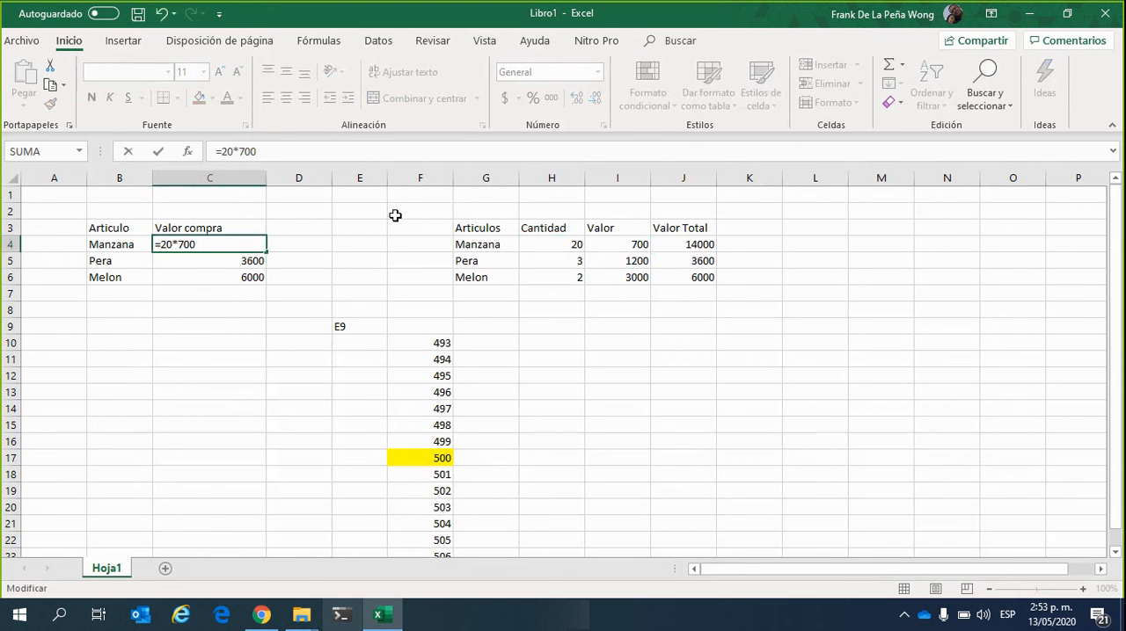
{"action": "key", "text": "Delete"}
{"action": "type", "text": "12"}
{"action": "key", "text": "Return"}
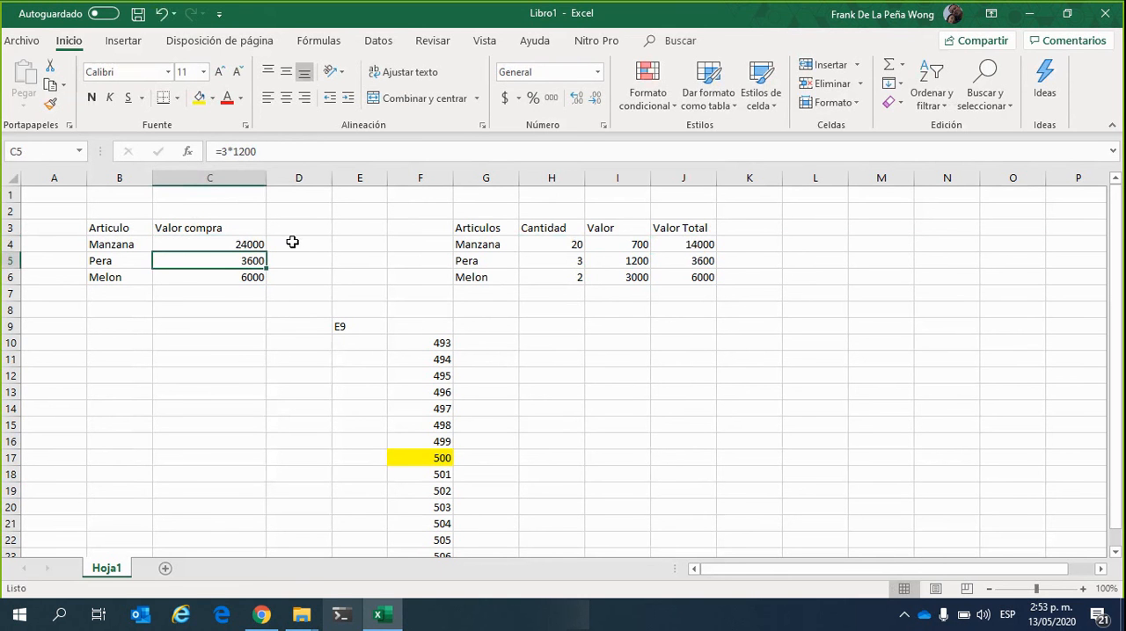
Edit Manzana's Valor compra formula in C4 to =20*700 and review it
{"action": "left_click", "coordinate": [234, 244]}
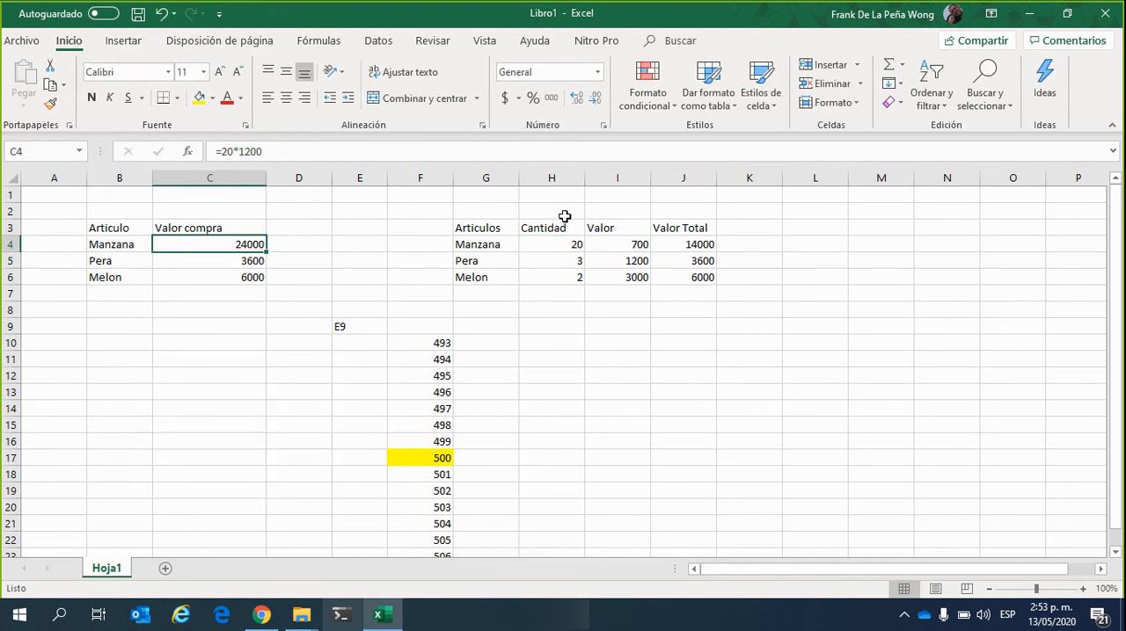
{"action": "left_click", "coordinate": [256, 152]}
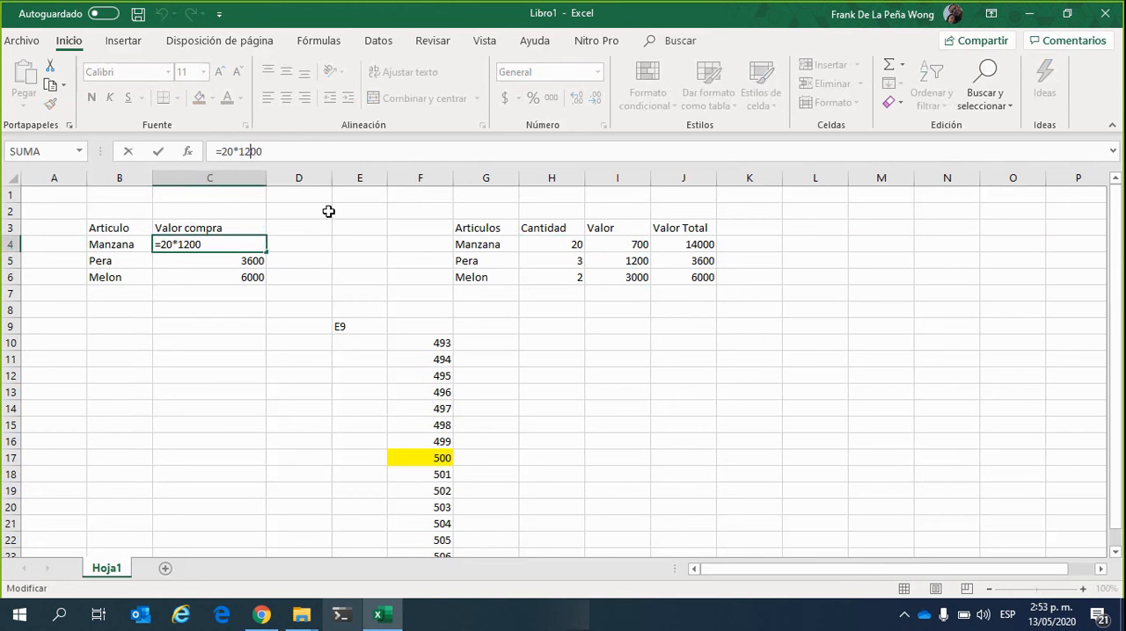
{"action": "key", "text": "BackSpace"}
{"action": "key", "text": "BackSpace"}
{"action": "type", "text": "7"}
{"action": "key", "text": "Return"}
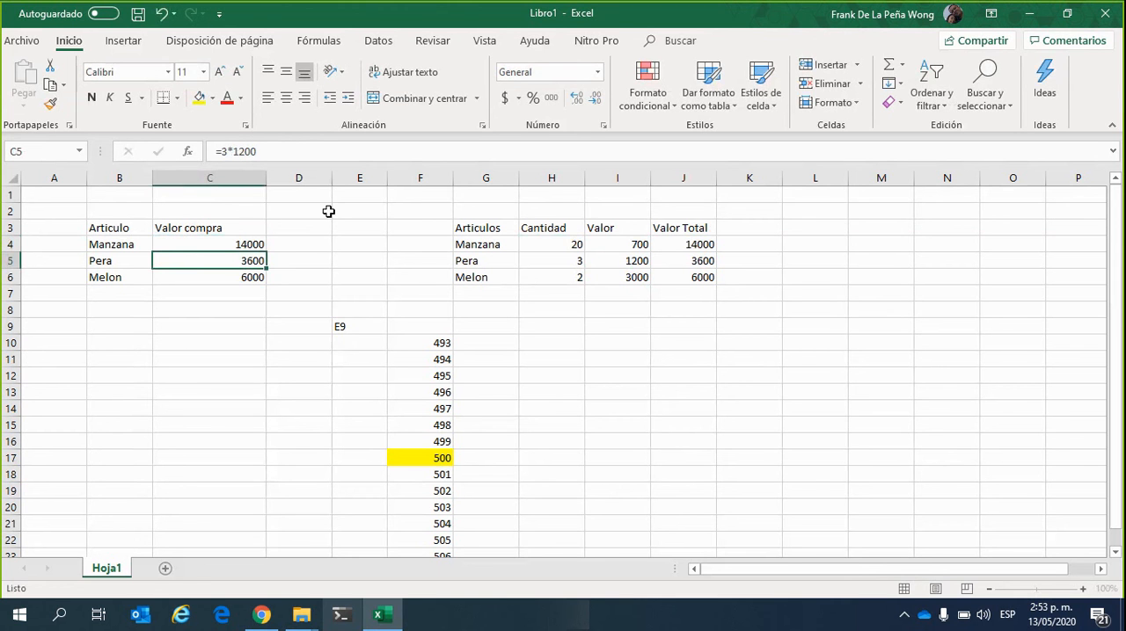
{"action": "left_click", "coordinate": [251, 239]}
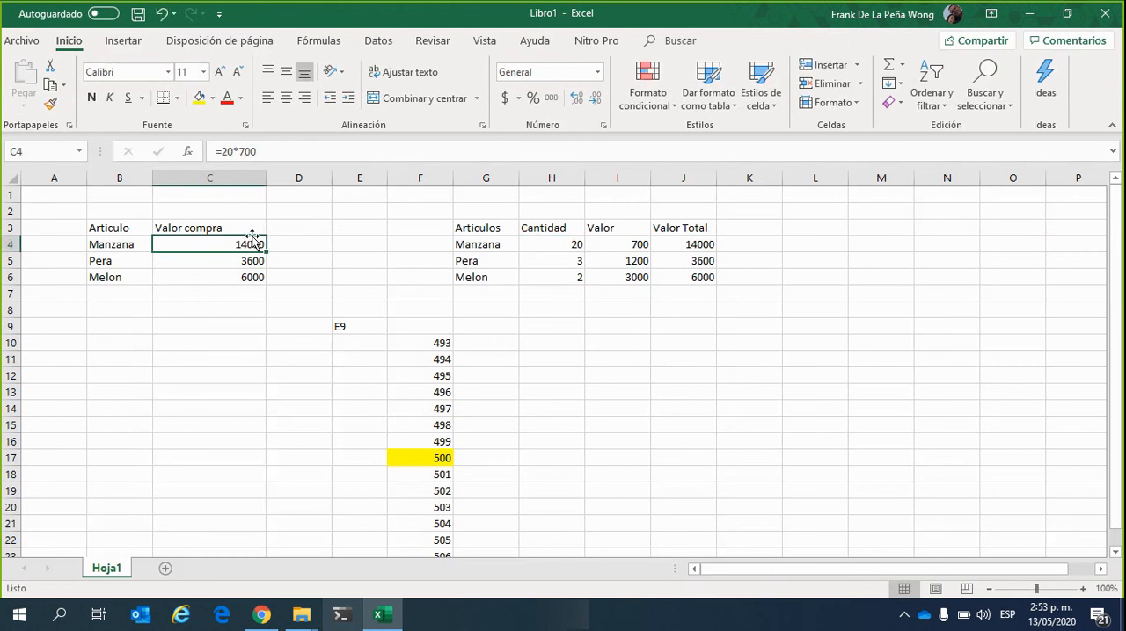
{"action": "left_click", "coordinate": [608, 376]}
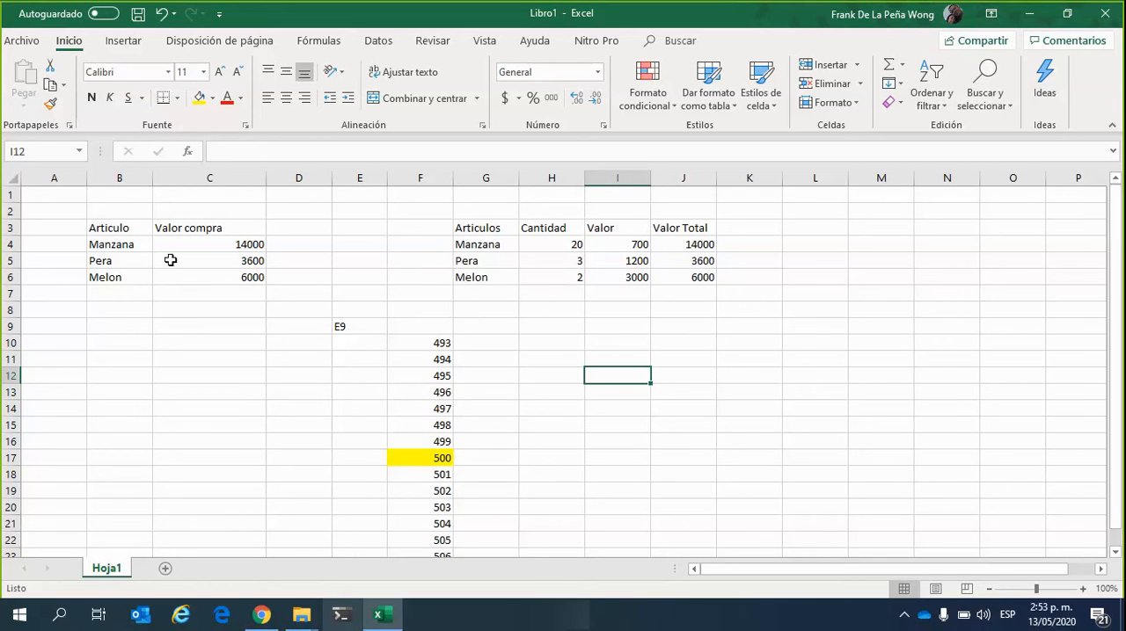
{"action": "left_click", "coordinate": [236, 246]}
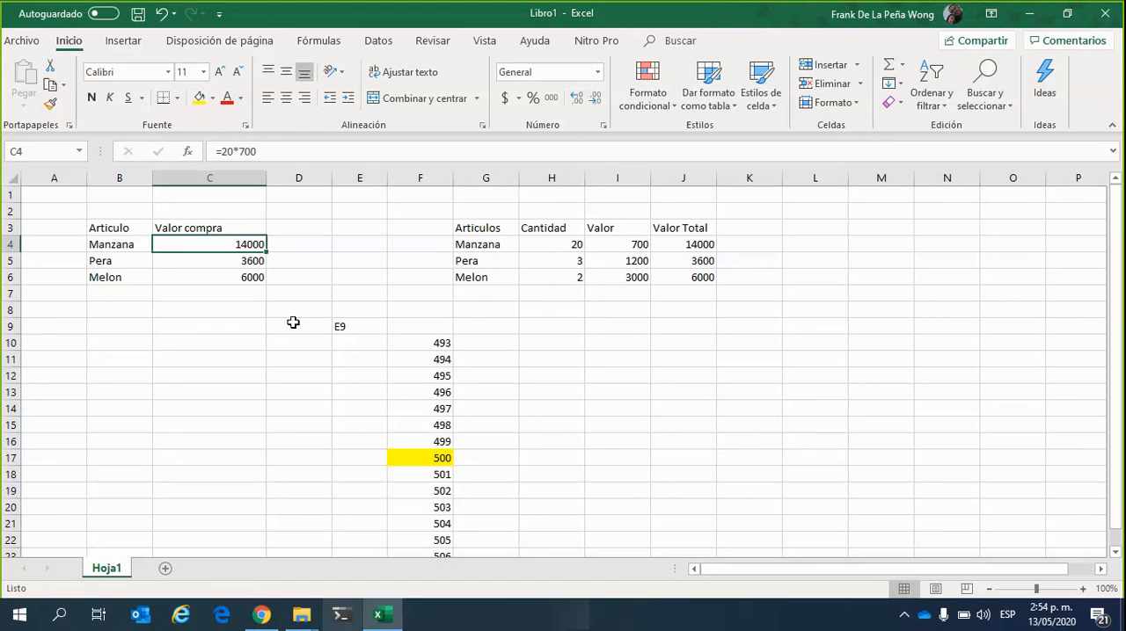
Set Manzana's Cantidad in H4 to 25 and check its Valor Total formula in J4
{"action": "left_click_drag", "start_coordinate": [736, 341], "coordinate": [743, 326]}
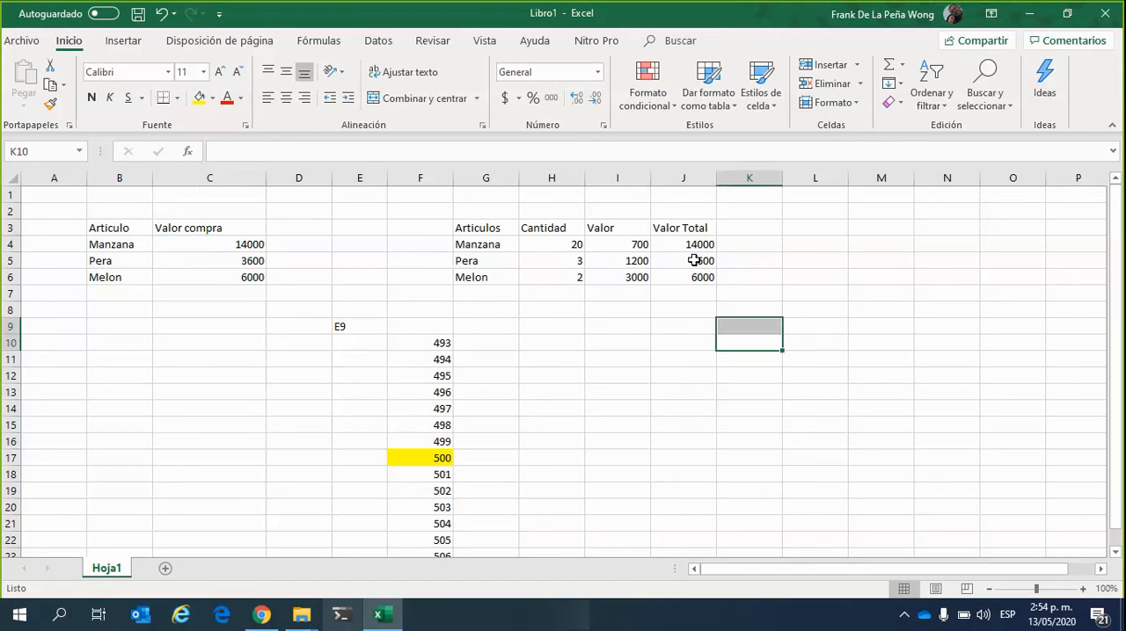
{"action": "left_click", "coordinate": [699, 245]}
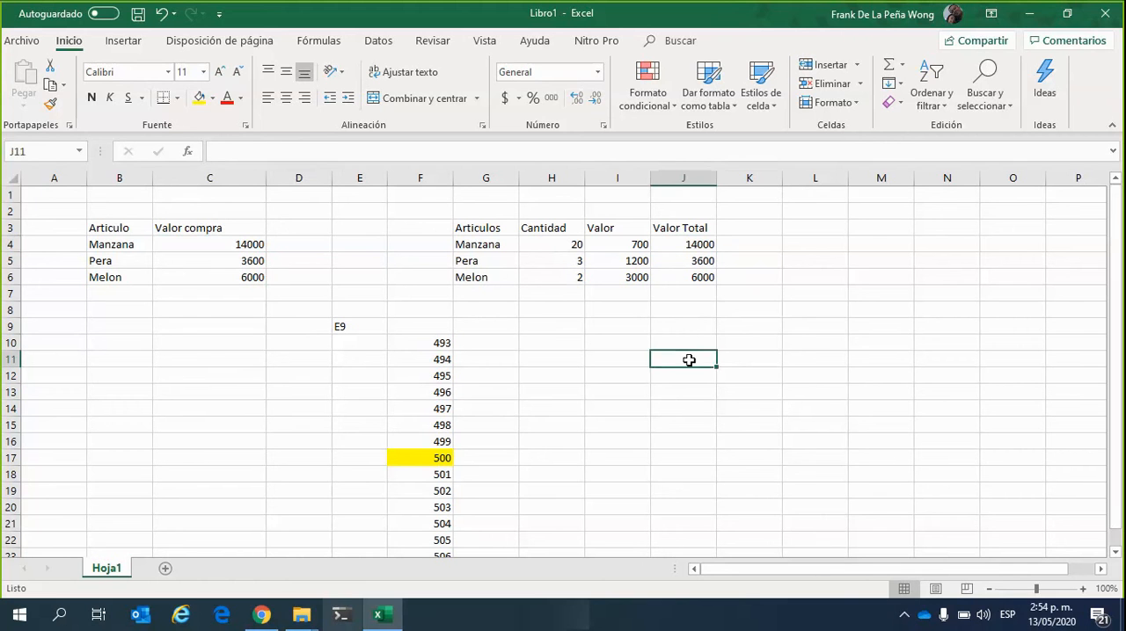
{"action": "left_click", "coordinate": [558, 244]}
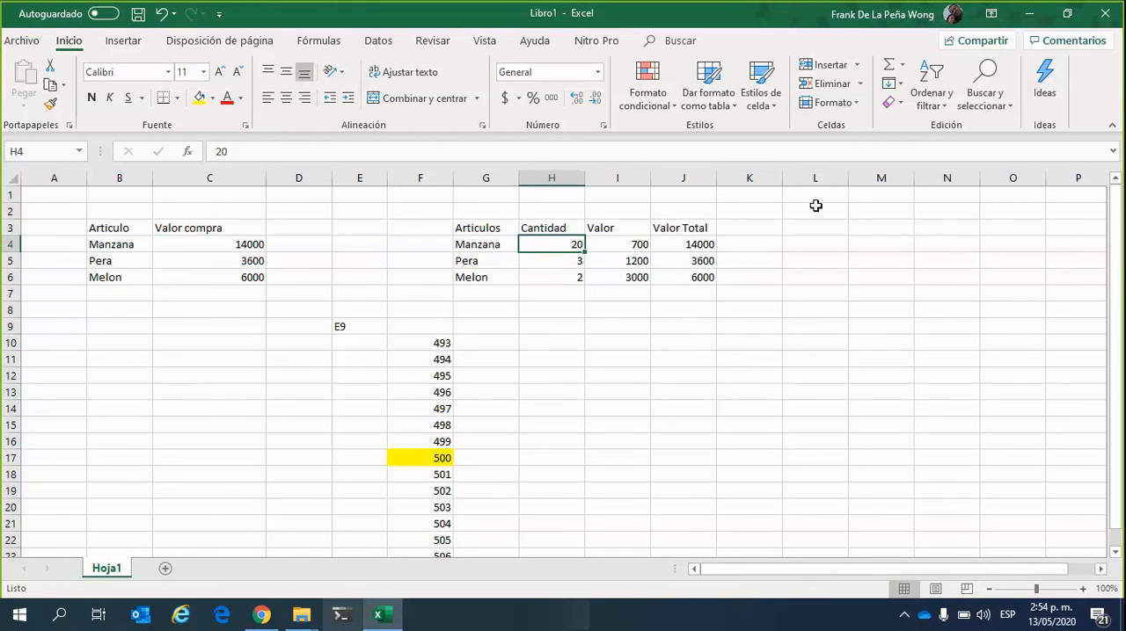
{"action": "type", "text": "25"}
{"action": "key", "text": "Return"}
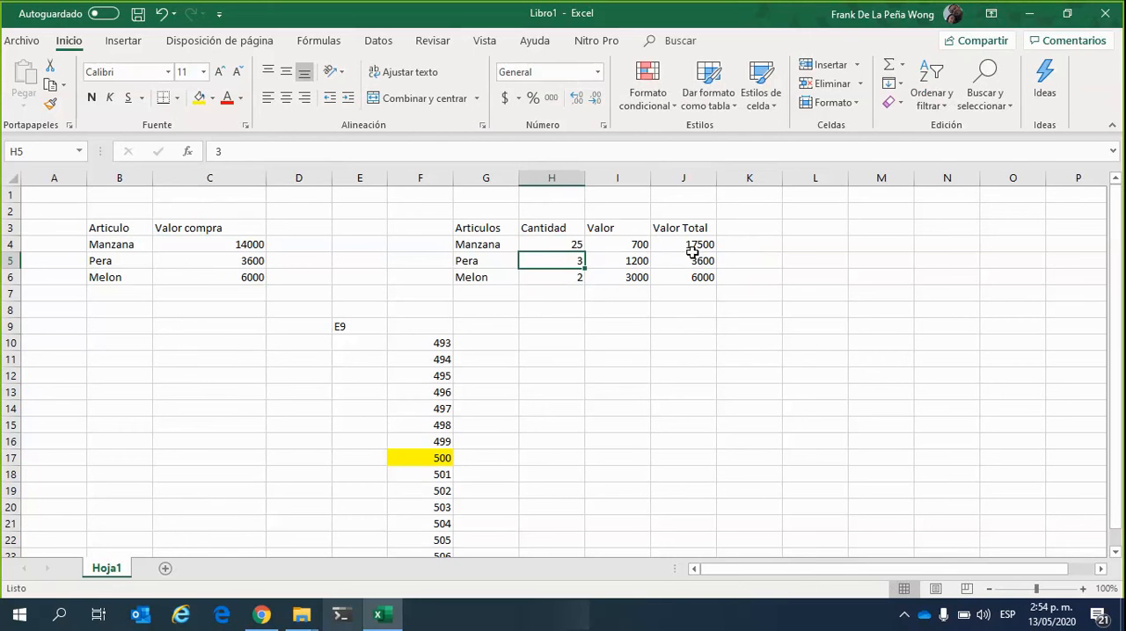
{"action": "left_click", "coordinate": [693, 250]}
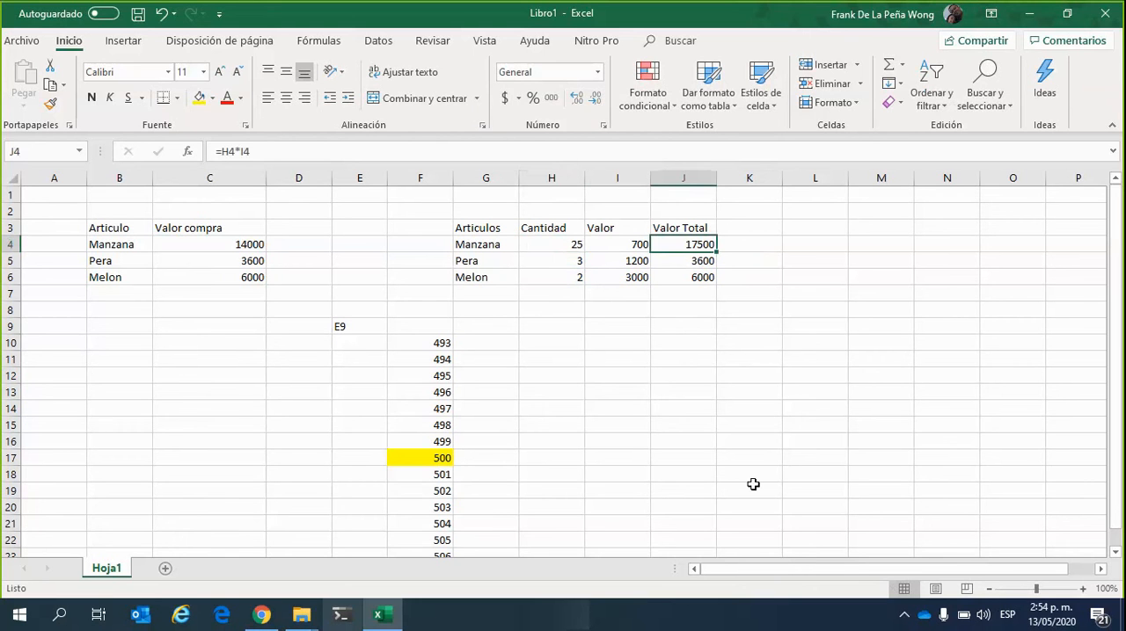
{"action": "left_click", "coordinate": [748, 358]}
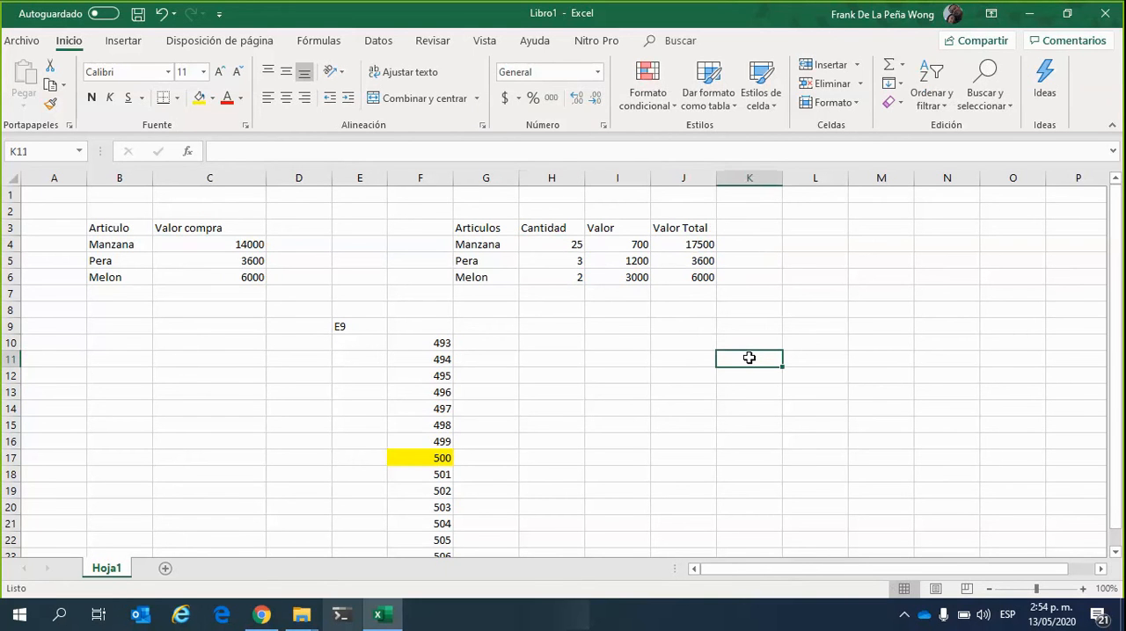
{"action": "left_click", "coordinate": [633, 316]}
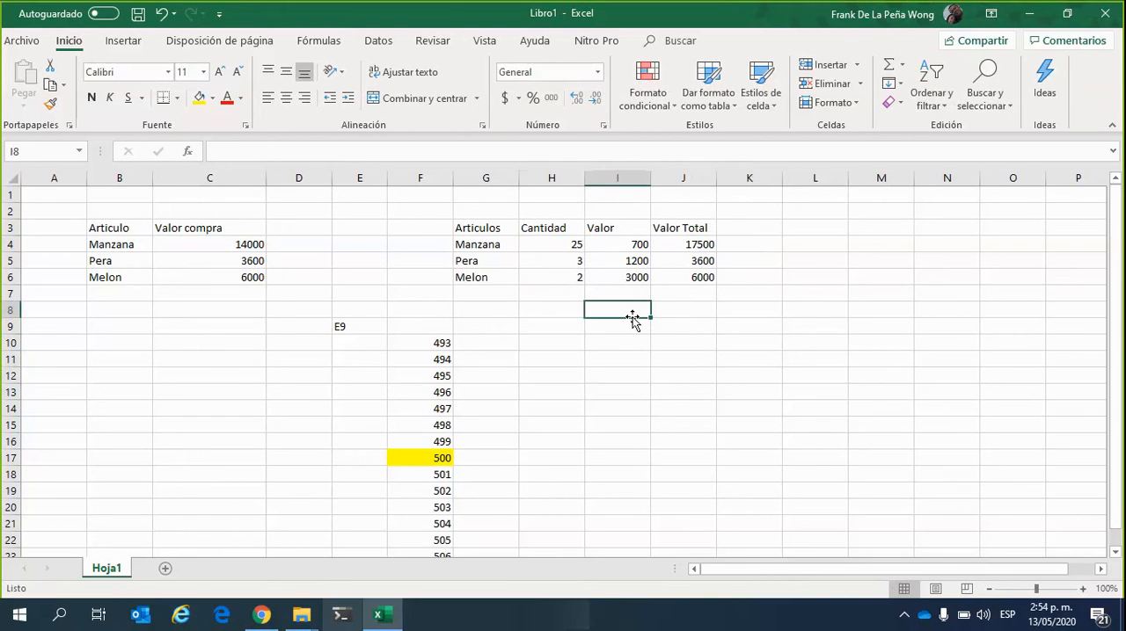
{"action": "left_click", "coordinate": [600, 345]}
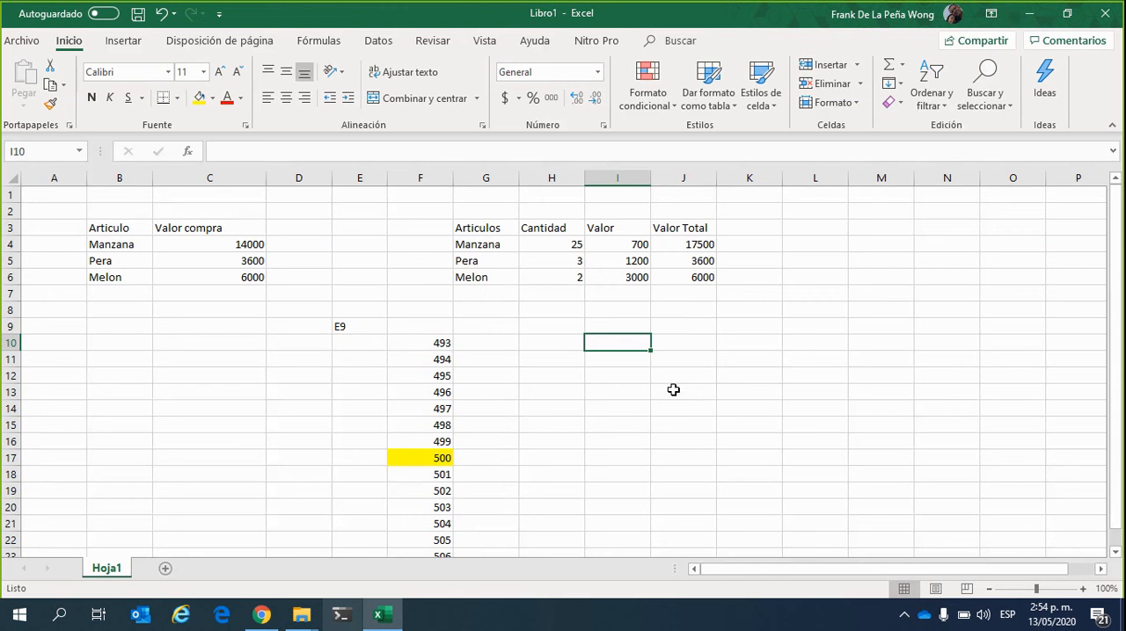
Compare the Valor Total formulas in J4:J6 with Manzana's fixed-number Valor compra formula in C4
{"action": "left_click", "coordinate": [708, 240]}
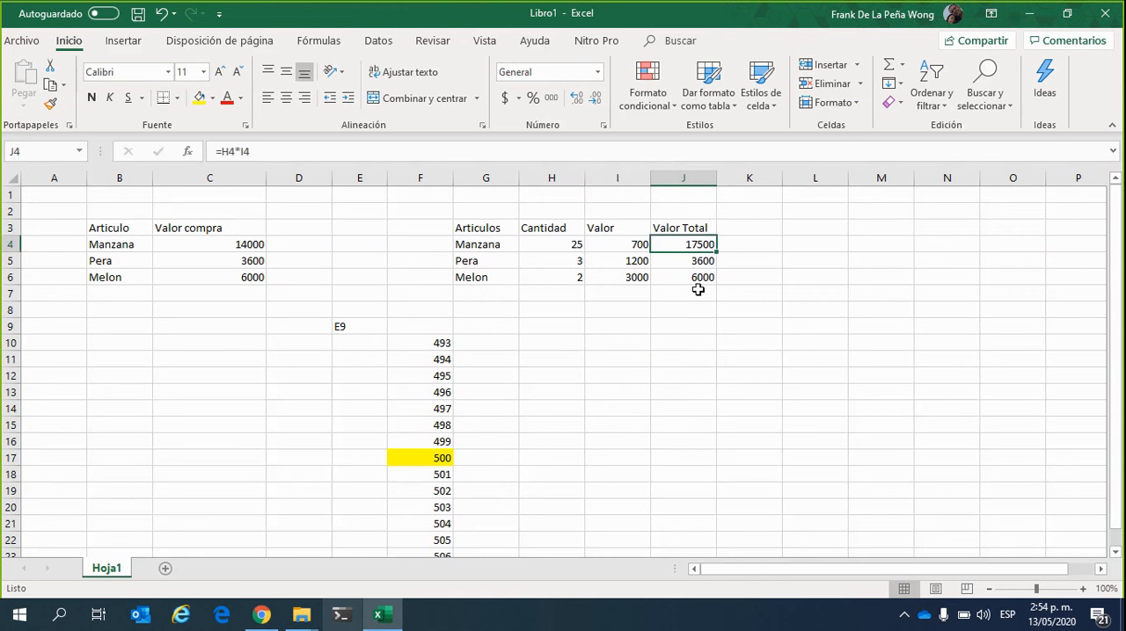
{"action": "key", "text": "Down"}
{"action": "key", "text": "Down"}
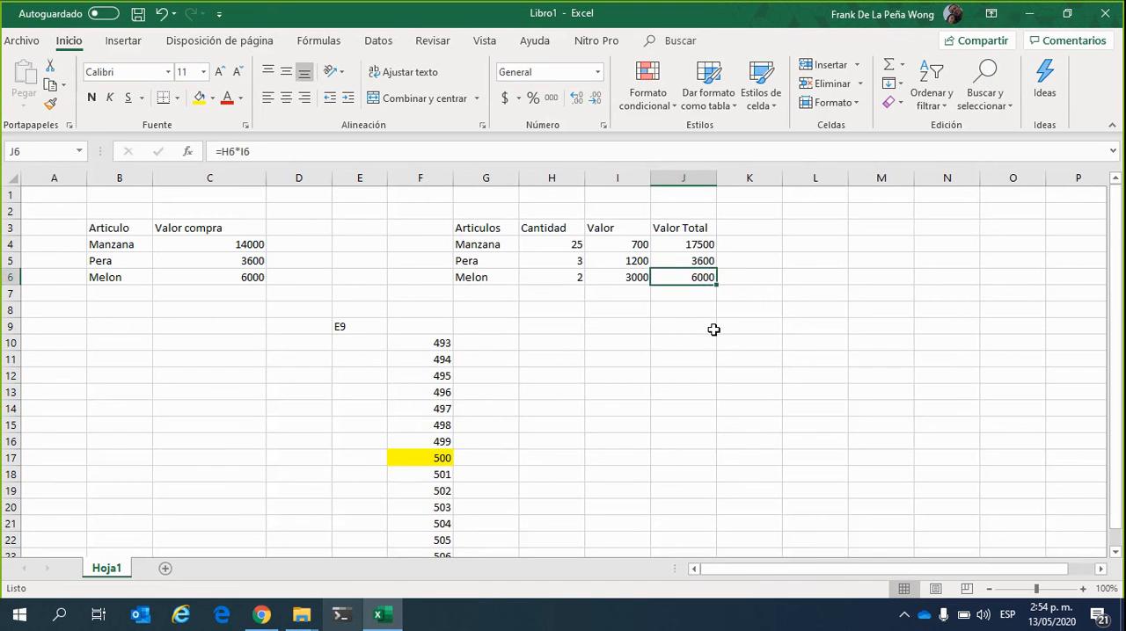
{"action": "left_click", "coordinate": [253, 250]}
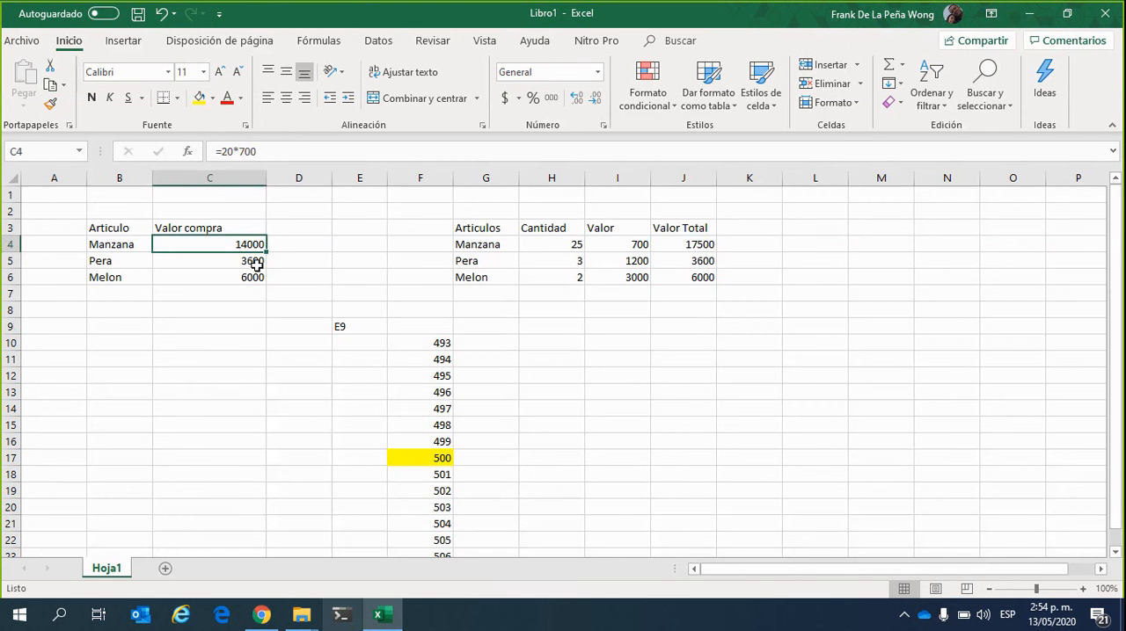
{"action": "left_click", "coordinate": [687, 342]}
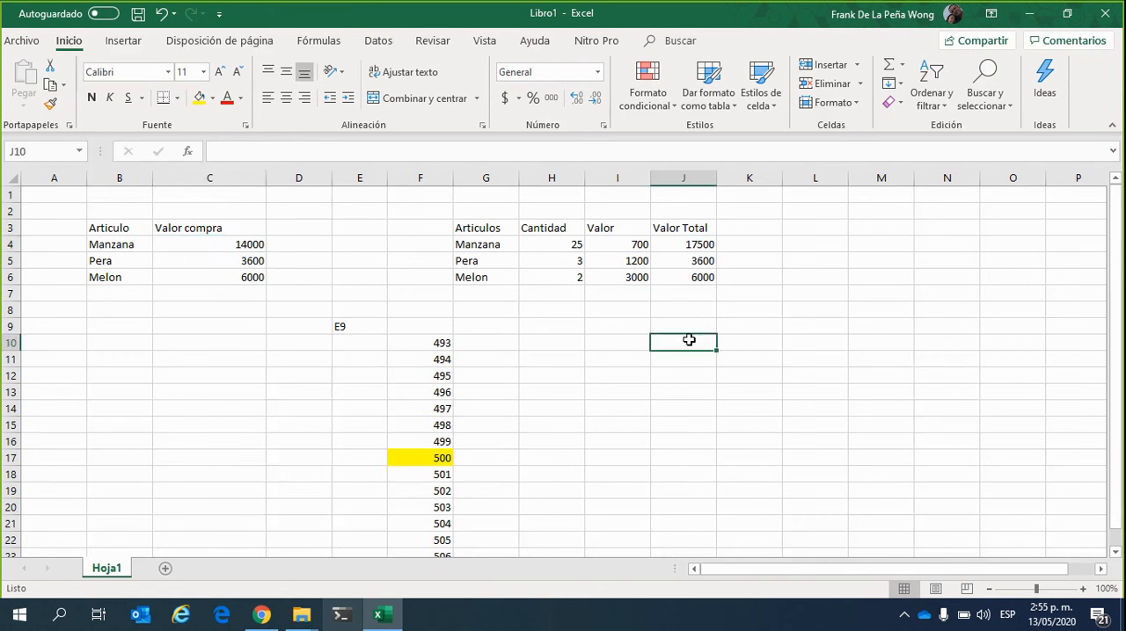
{"action": "left_click", "coordinate": [705, 247]}
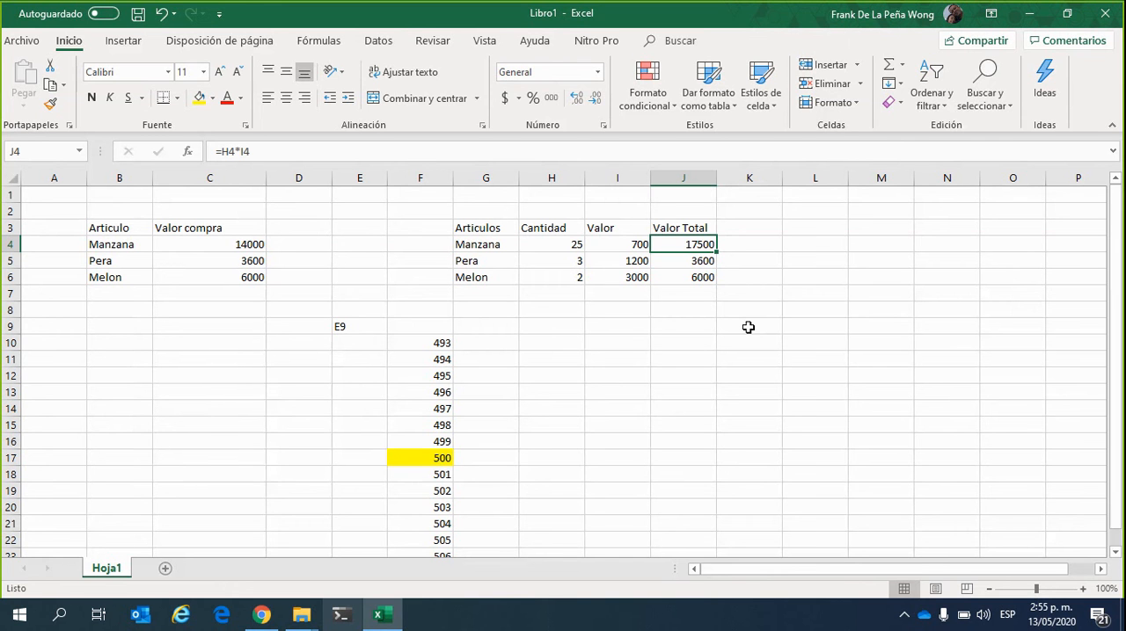
{"action": "left_click", "coordinate": [631, 363]}
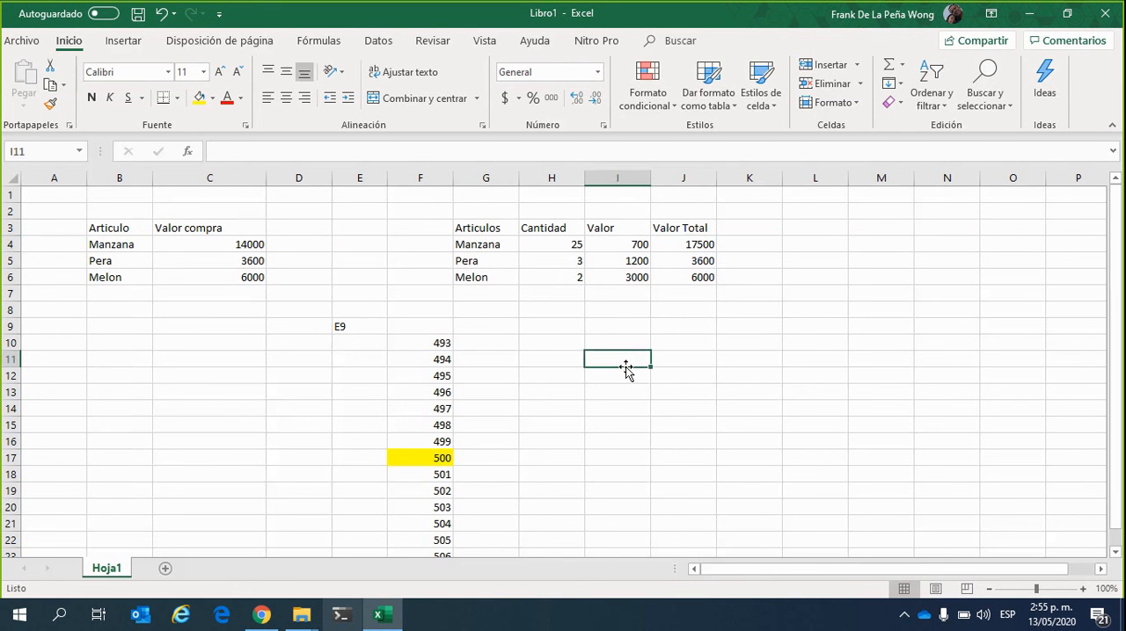
Examine Manzana's Cantidad in H4 and Valor in I4 as the cells referenced by the Valor Total formula in J4
{"action": "left_click", "coordinate": [569, 246]}
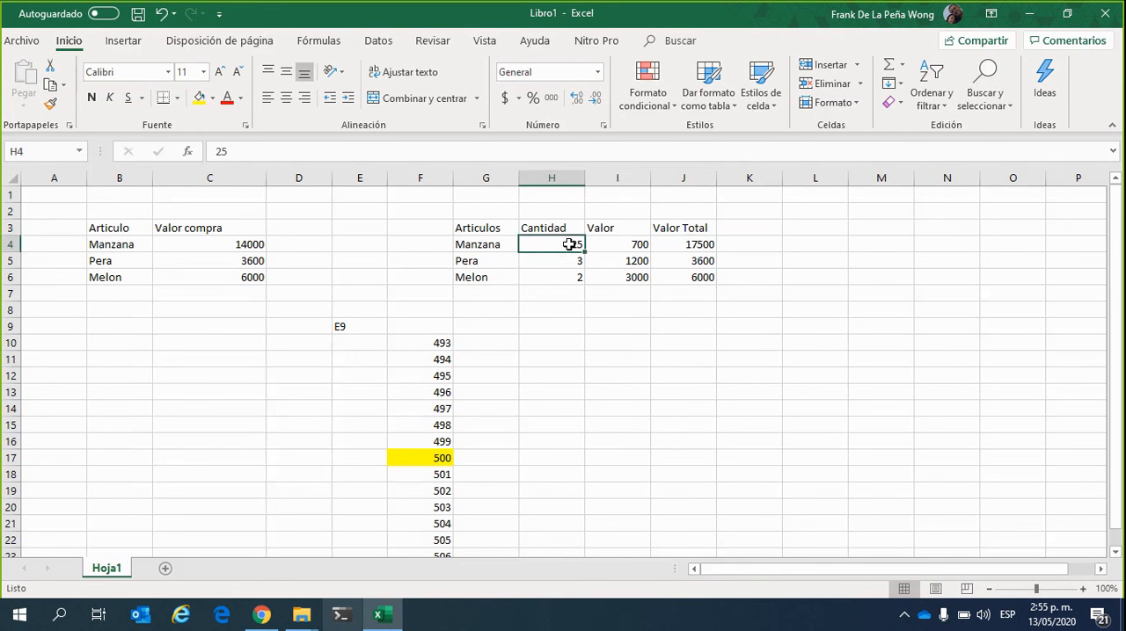
{"action": "left_click", "coordinate": [692, 249]}
{"action": "left_click", "coordinate": [628, 245]}
{"action": "left_click", "coordinate": [562, 246]}
{"action": "left_click", "coordinate": [631, 245]}
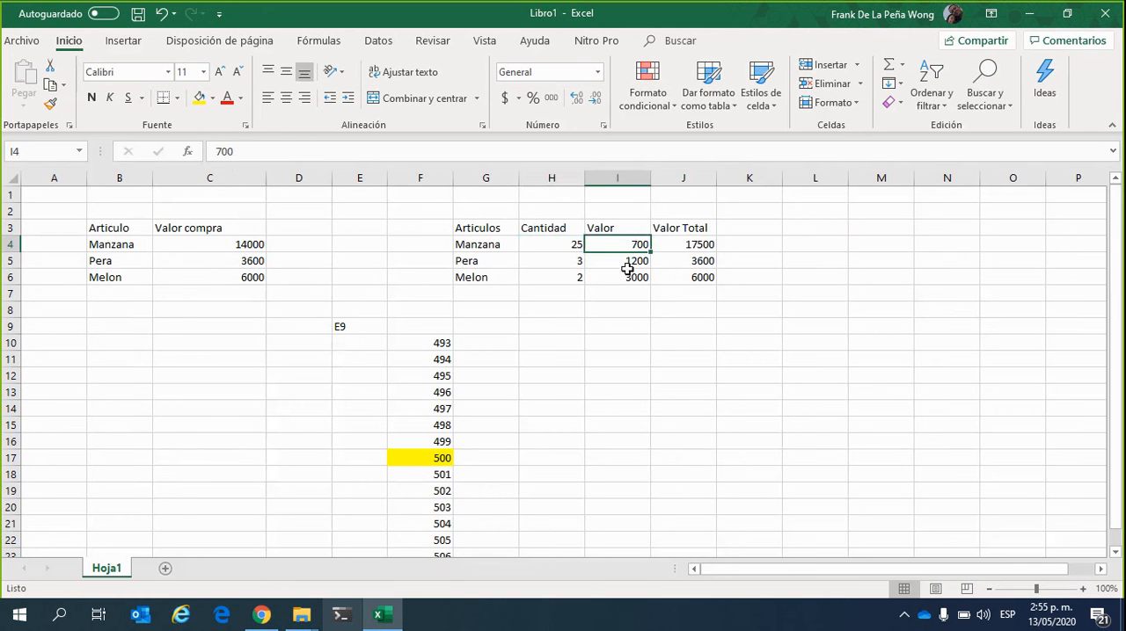
{"action": "left_click", "coordinate": [707, 241]}
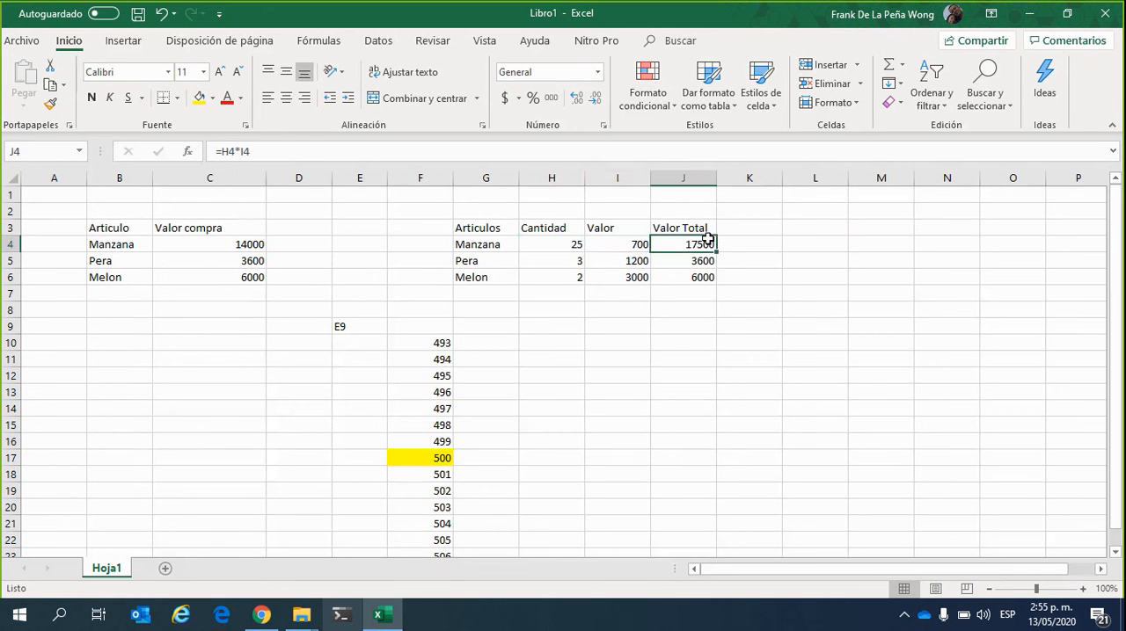
{"action": "left_click", "coordinate": [666, 326]}
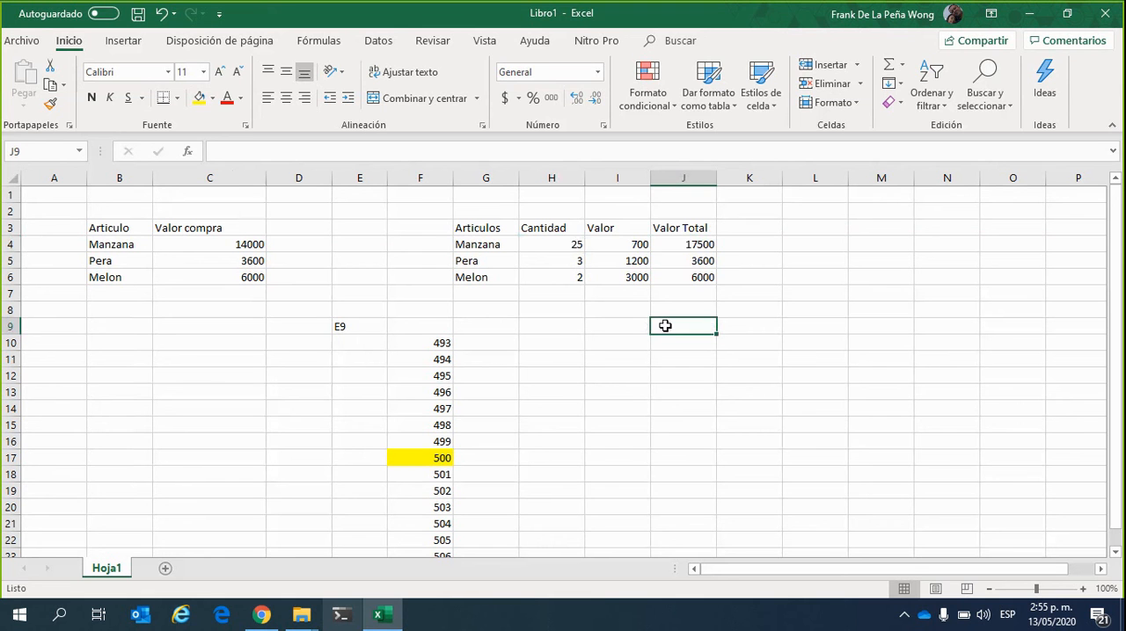
Review how the cell references differ between the Valor Total formulas in J4 and J6
{"action": "left_click", "coordinate": [703, 245]}
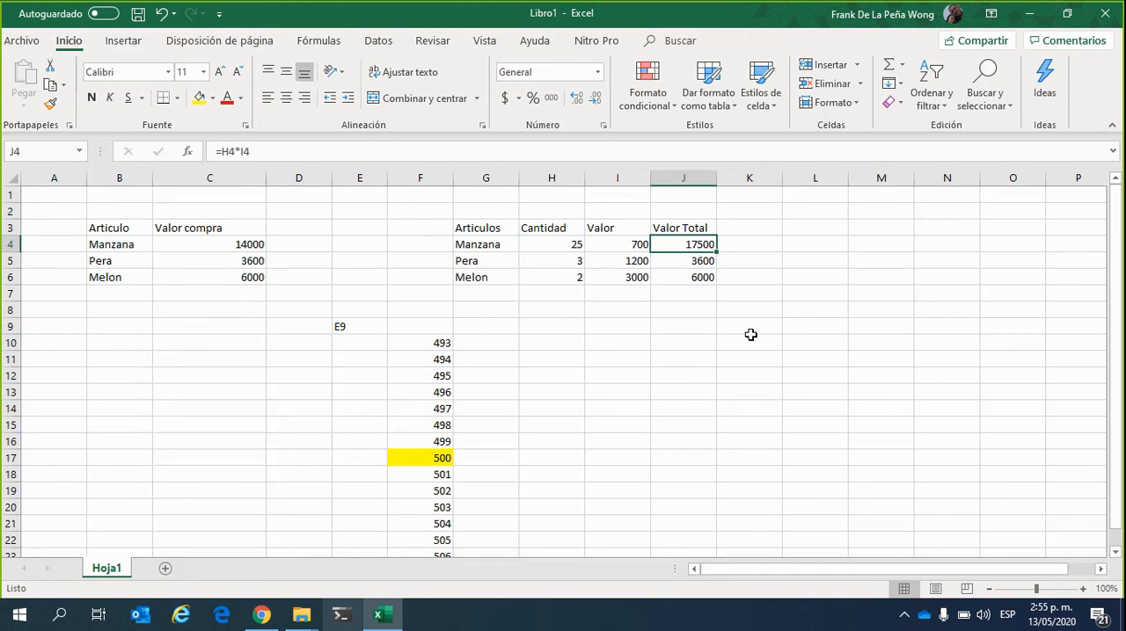
{"action": "left_click", "coordinate": [688, 274]}
{"action": "left_click", "coordinate": [694, 247]}
{"action": "left_click", "coordinate": [704, 348]}
{"action": "left_click", "coordinate": [703, 242]}
{"action": "left_click", "coordinate": [705, 353]}
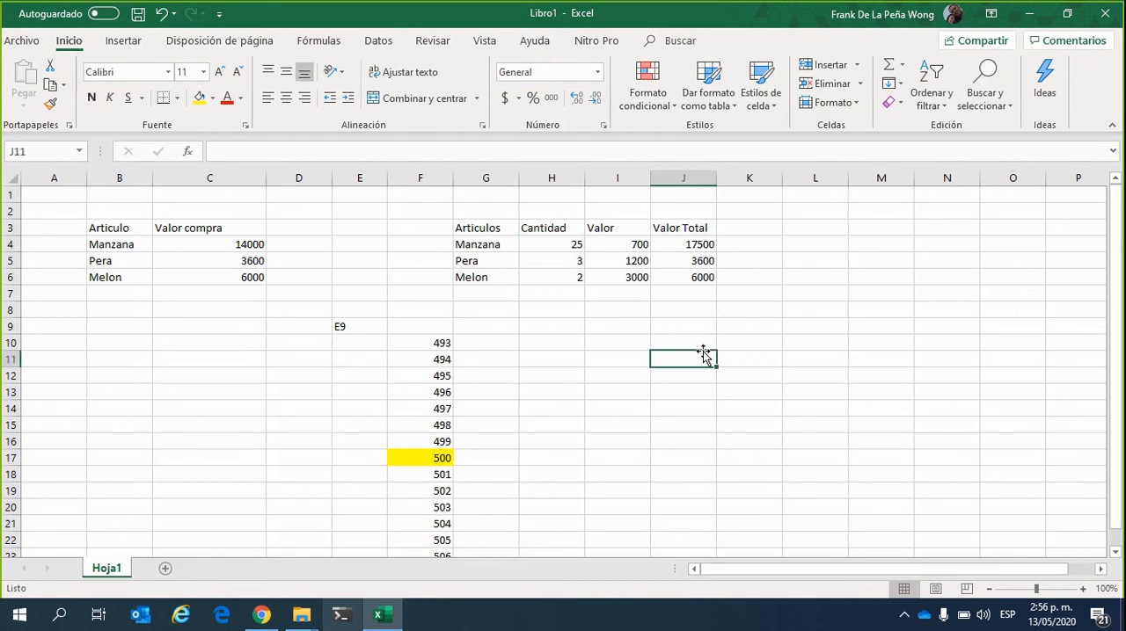
{"action": "left_click", "coordinate": [710, 246]}
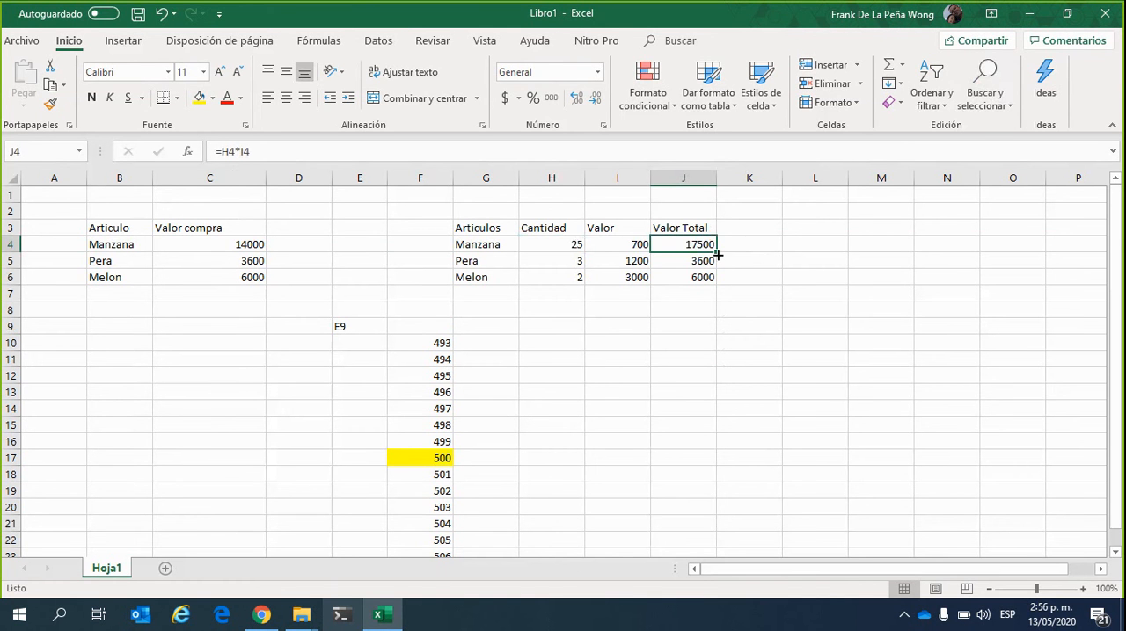
{"action": "left_click", "coordinate": [700, 277]}
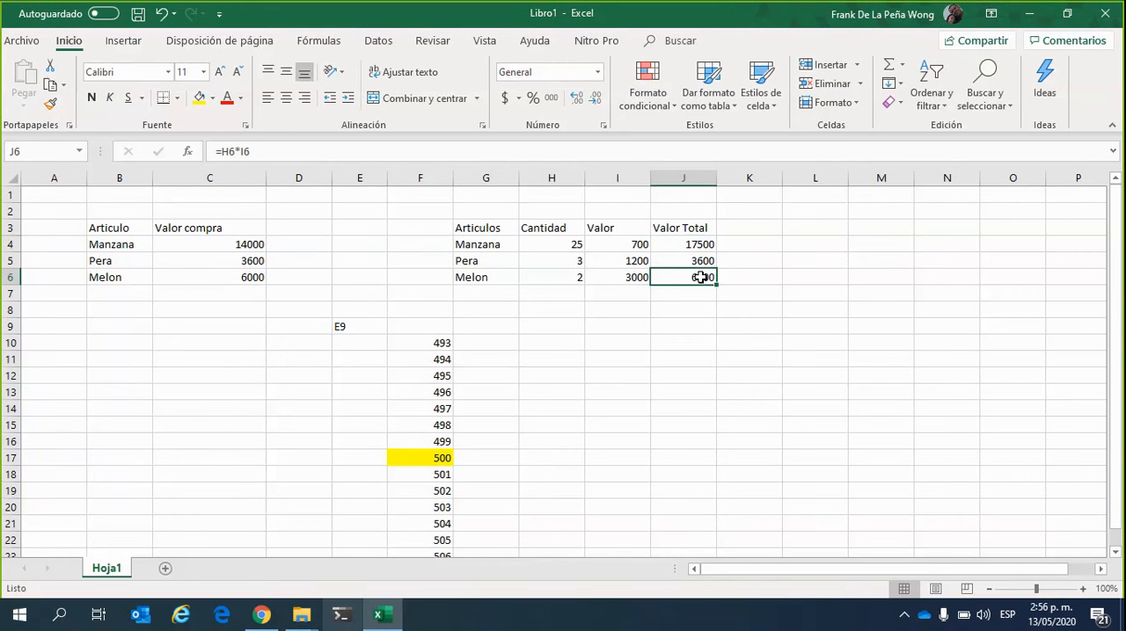
{"action": "left_click", "coordinate": [714, 309]}
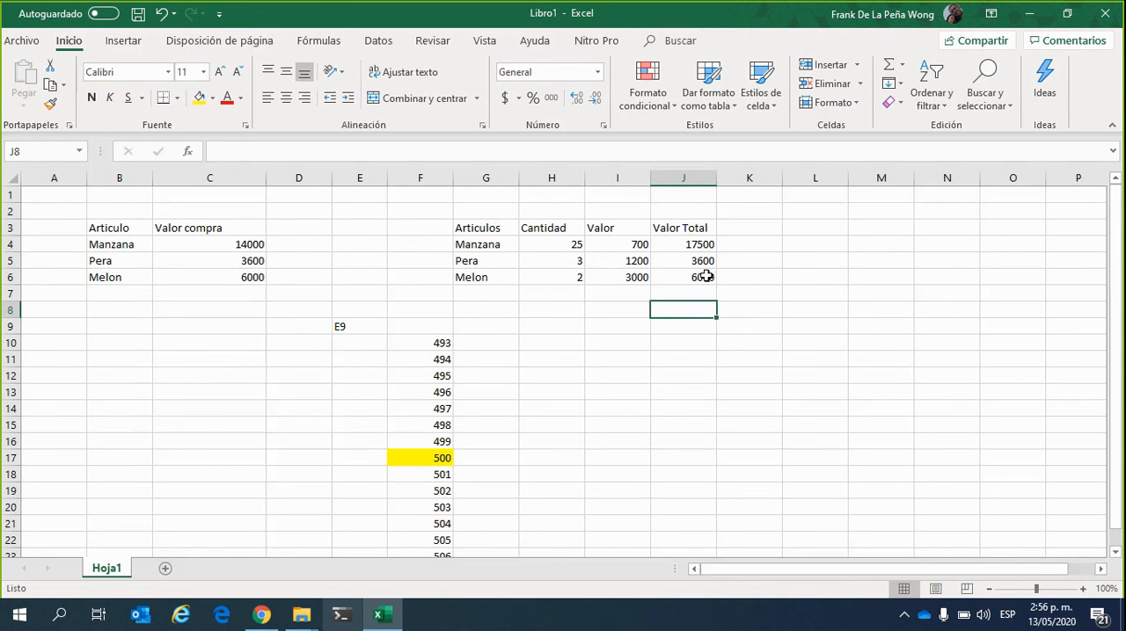
Autofill Melon's Valor Total formula from J6 one cell across into K6
{"action": "left_click", "coordinate": [706, 277]}
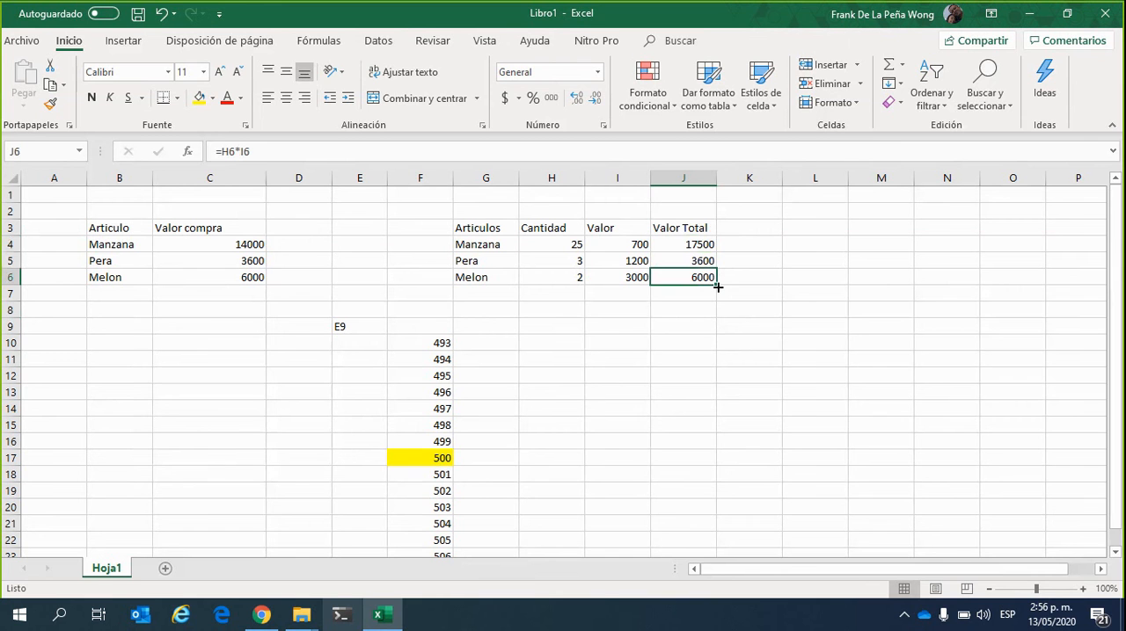
{"action": "left_click_drag", "start_coordinate": [717, 286], "coordinate": [777, 277]}
{"action": "left_click", "coordinate": [749, 343]}
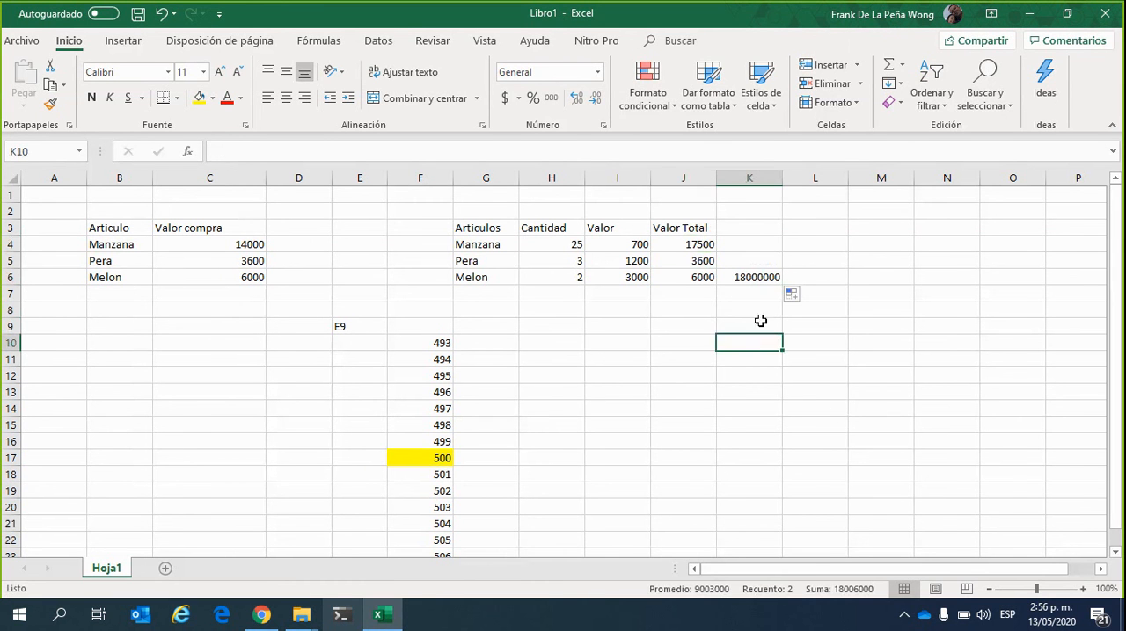
Inspect the cells referenced by the copied formula in K6 and compare them with those of the original in J6
{"action": "left_click", "coordinate": [777, 277]}
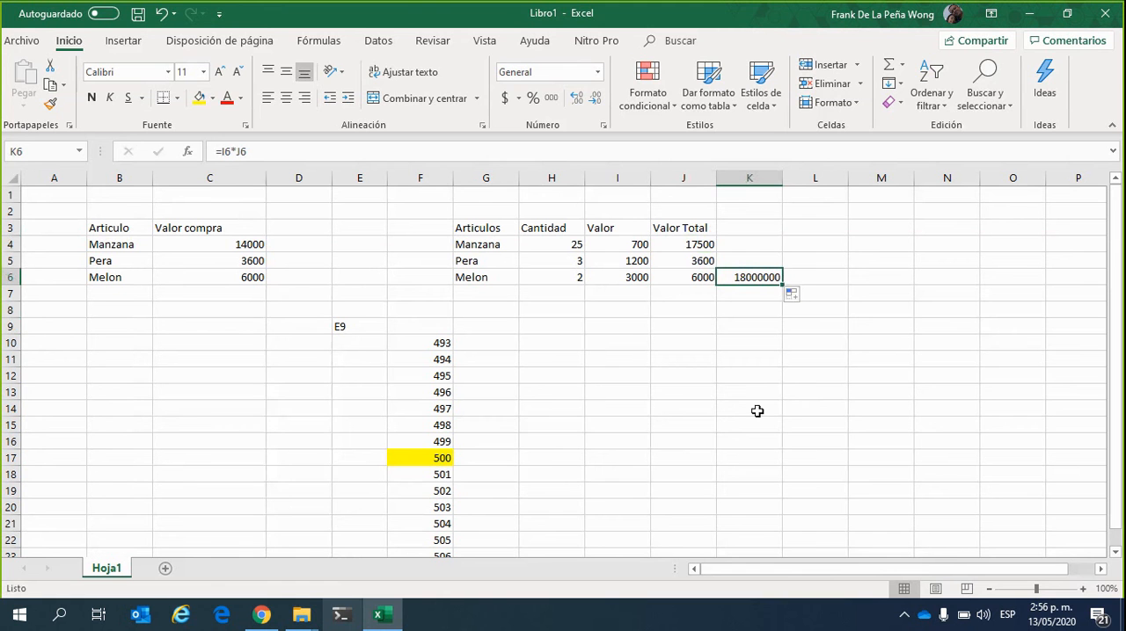
{"action": "left_click", "coordinate": [299, 152]}
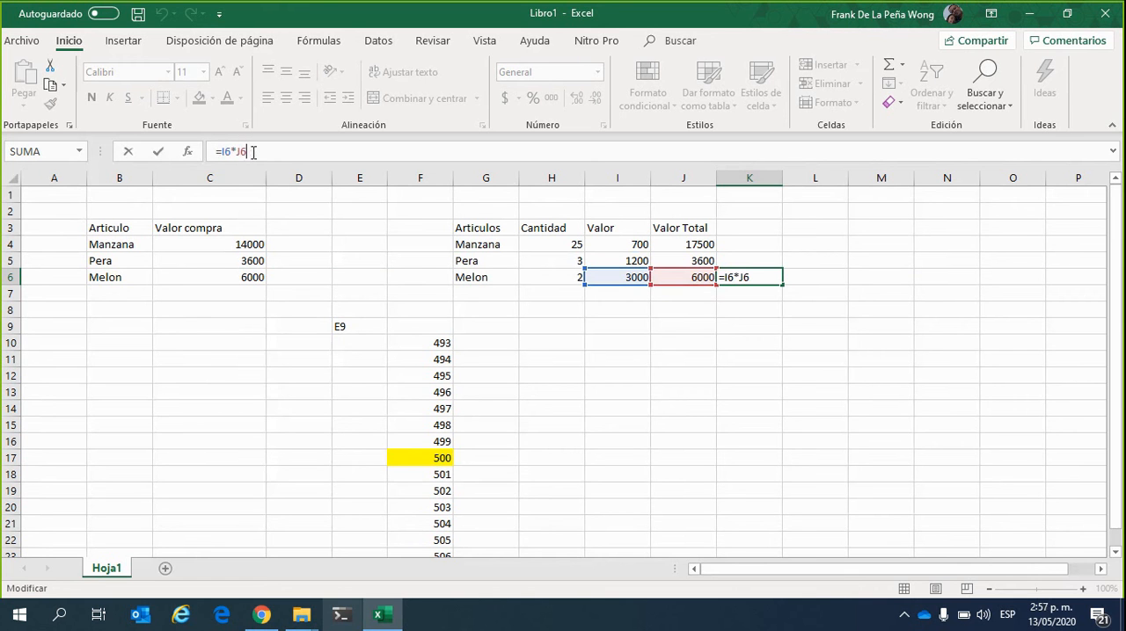
{"action": "left_click", "coordinate": [253, 152]}
{"action": "key", "text": "ctrl+Return"}
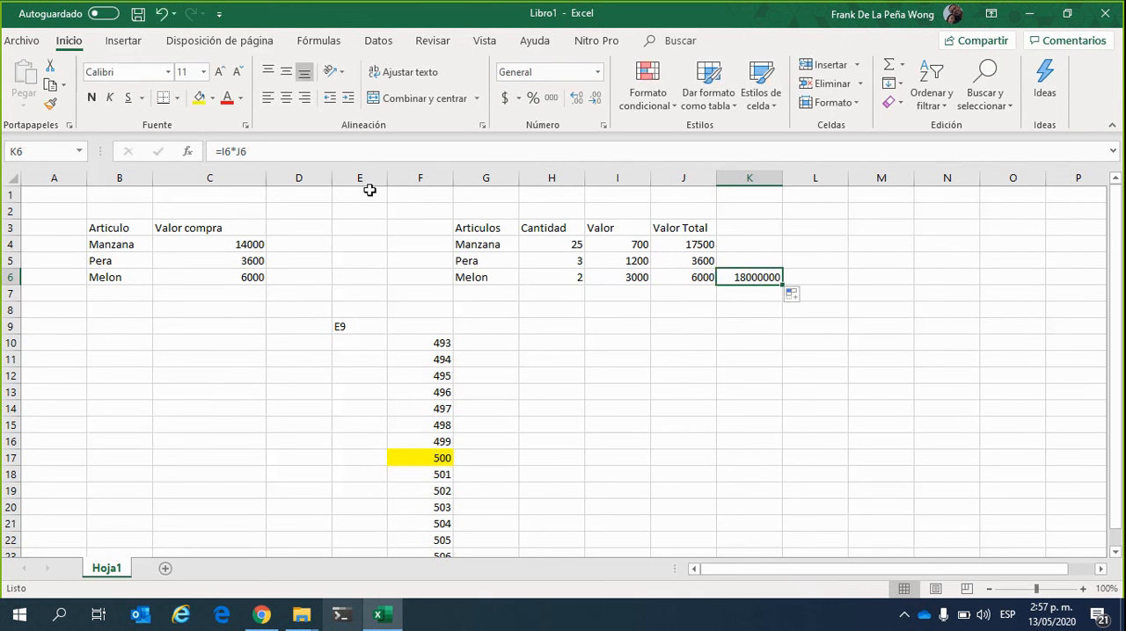
{"action": "left_click", "coordinate": [698, 277]}
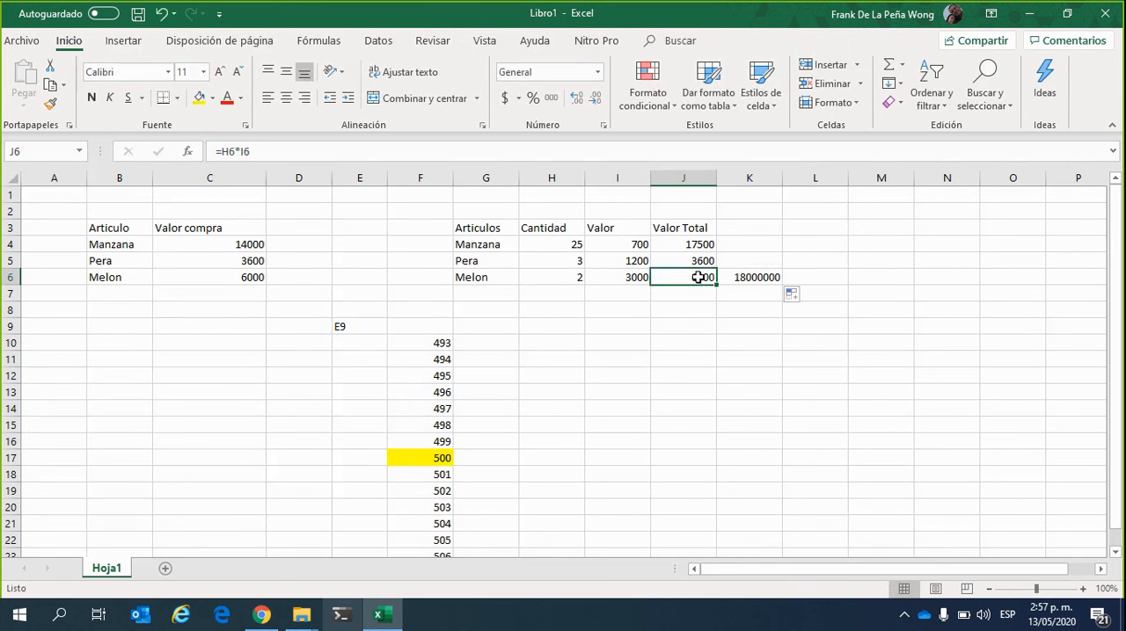
{"action": "left_click", "coordinate": [255, 151]}
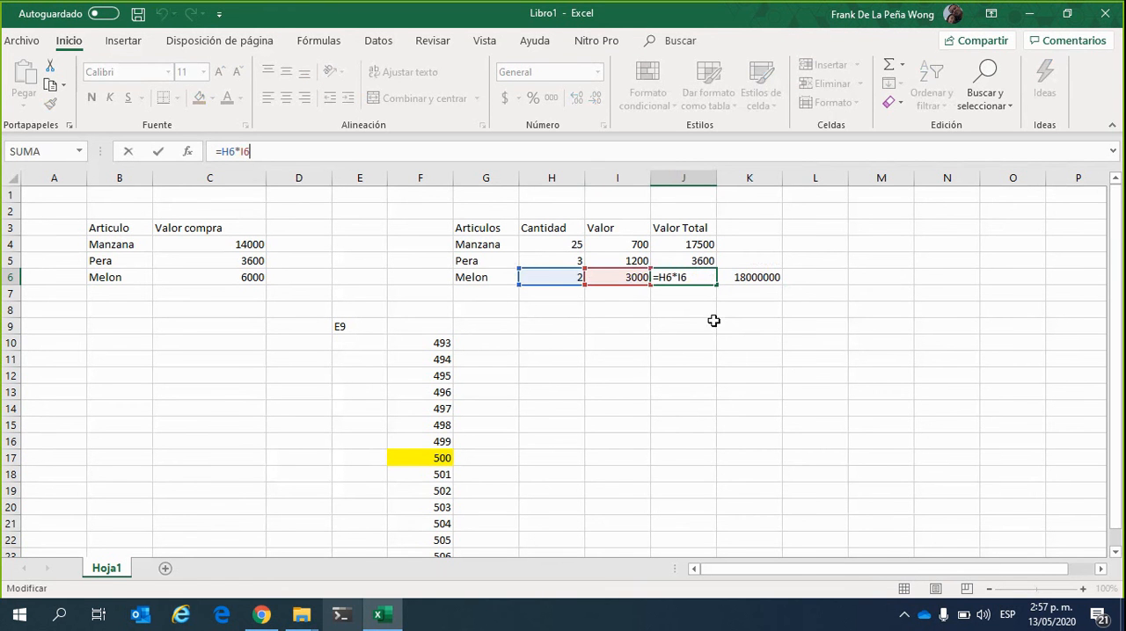
{"action": "key", "text": "Escape"}
{"action": "left_click", "coordinate": [752, 274]}
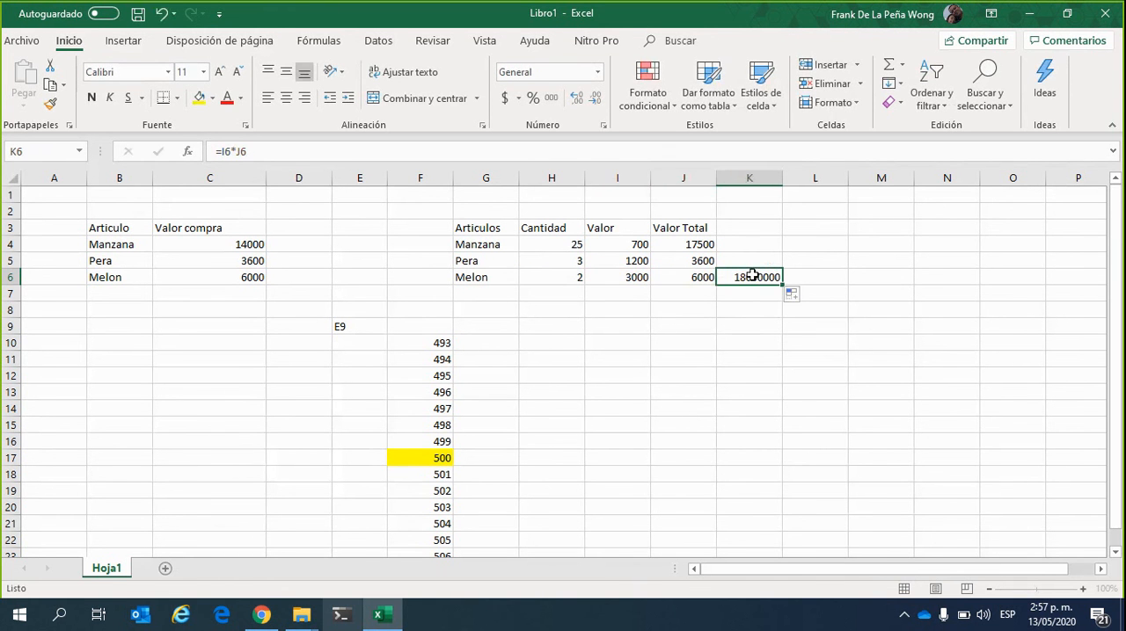
{"action": "left_click", "coordinate": [593, 152]}
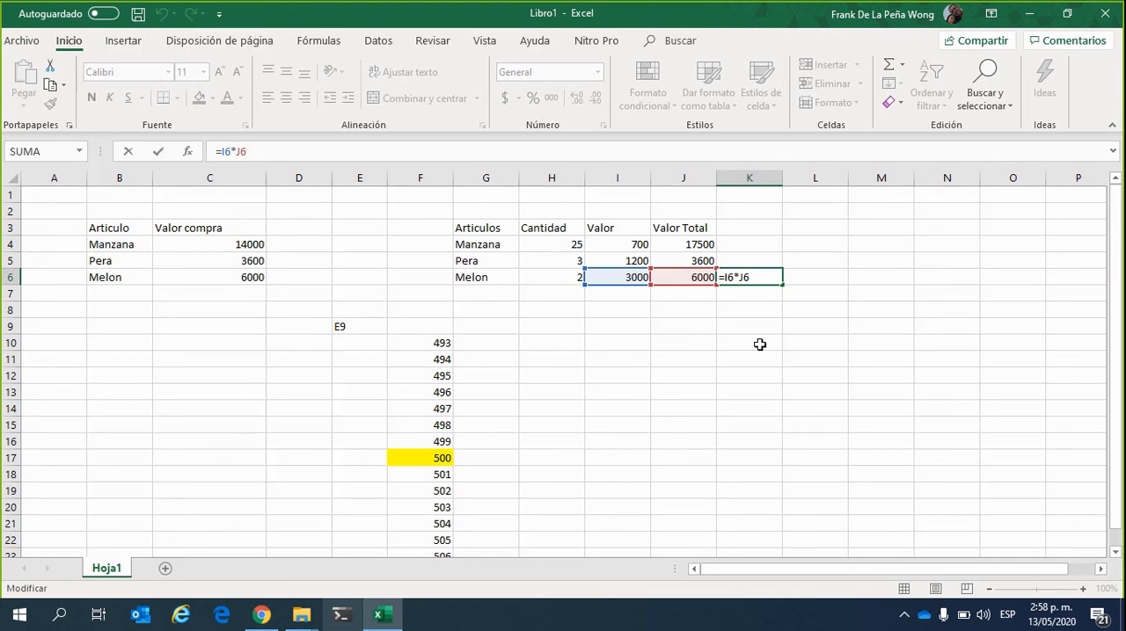
{"action": "left_click", "coordinate": [680, 359]}
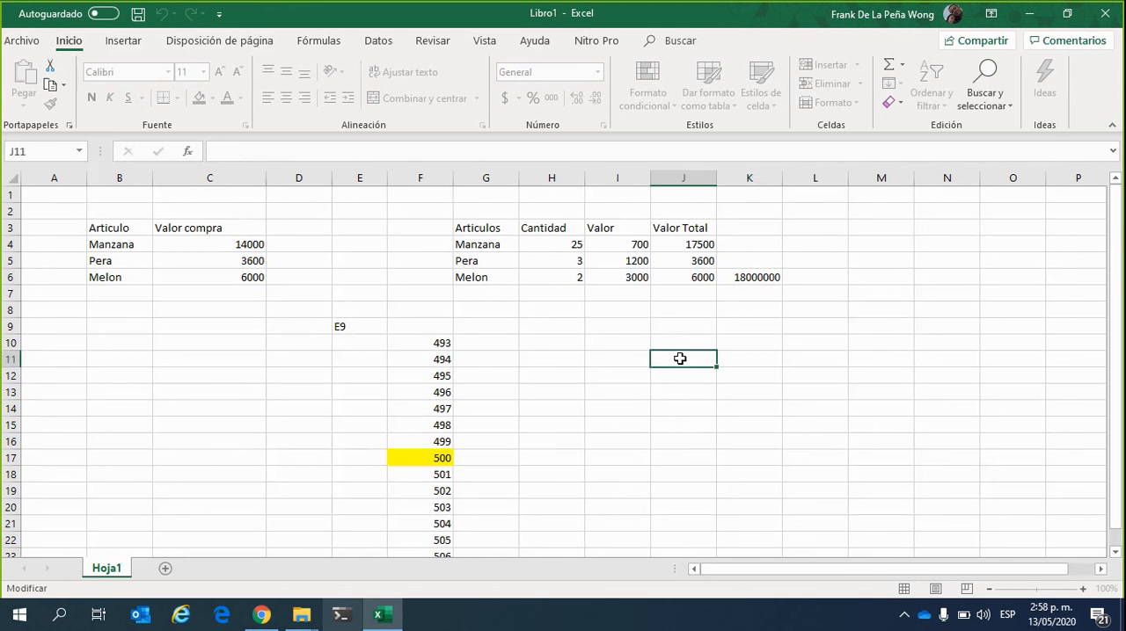
Delete the copied formula from K6
{"action": "left_click", "coordinate": [757, 277]}
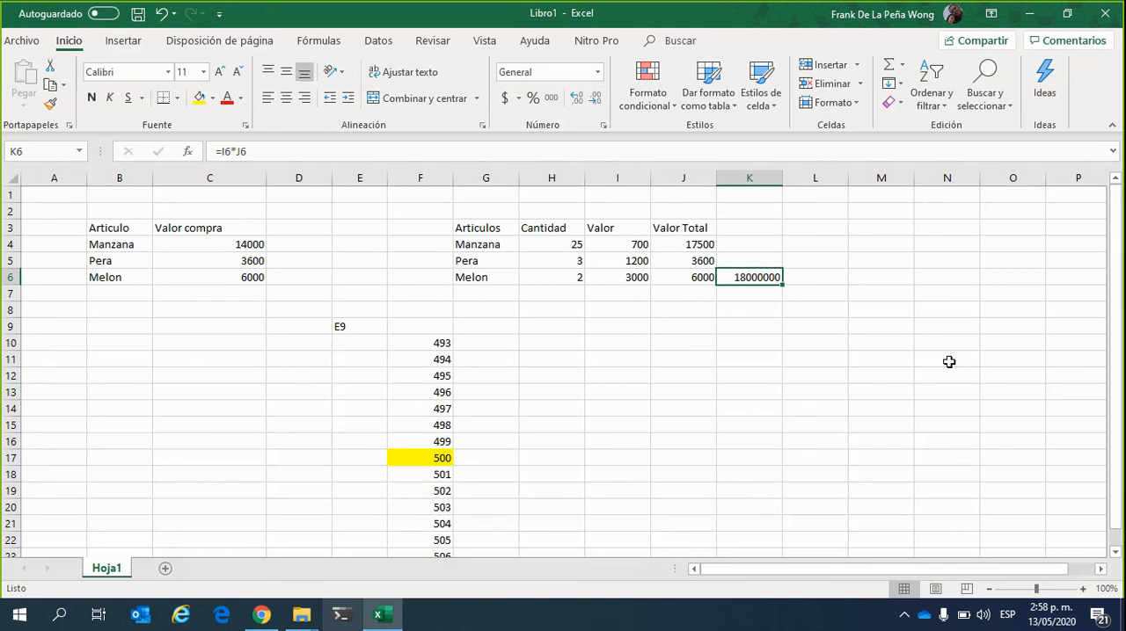
{"action": "key", "text": "Delete"}
Insert a blank row at row 2, above both article tables
{"action": "right_click", "coordinate": [13, 209]}
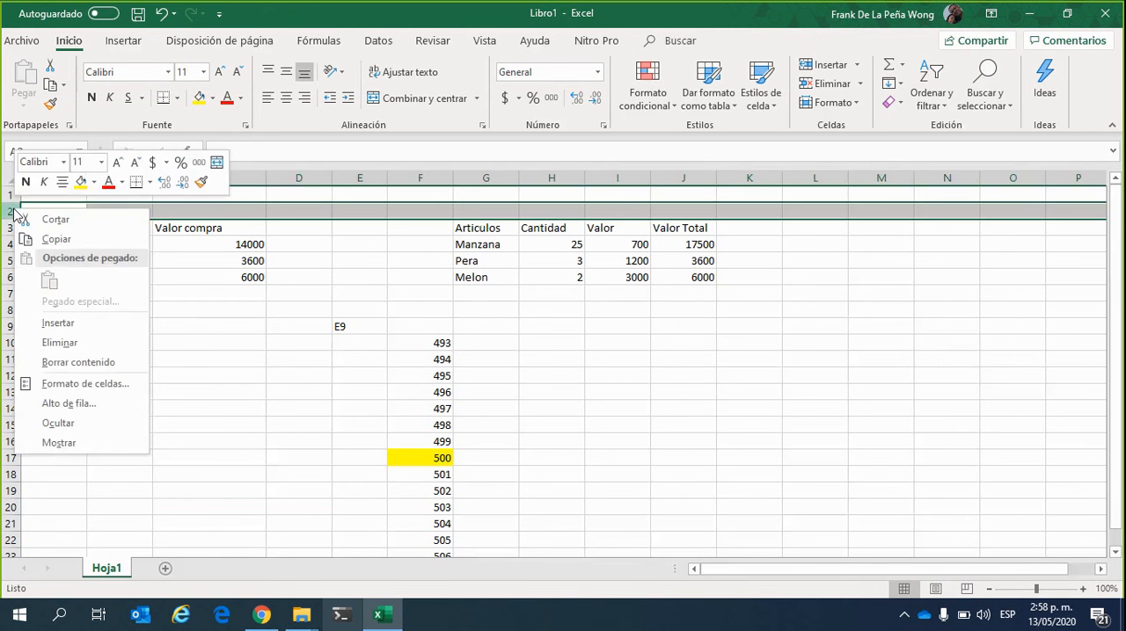
{"action": "left_click", "coordinate": [95, 325]}
{"action": "left_click", "coordinate": [868, 429]}
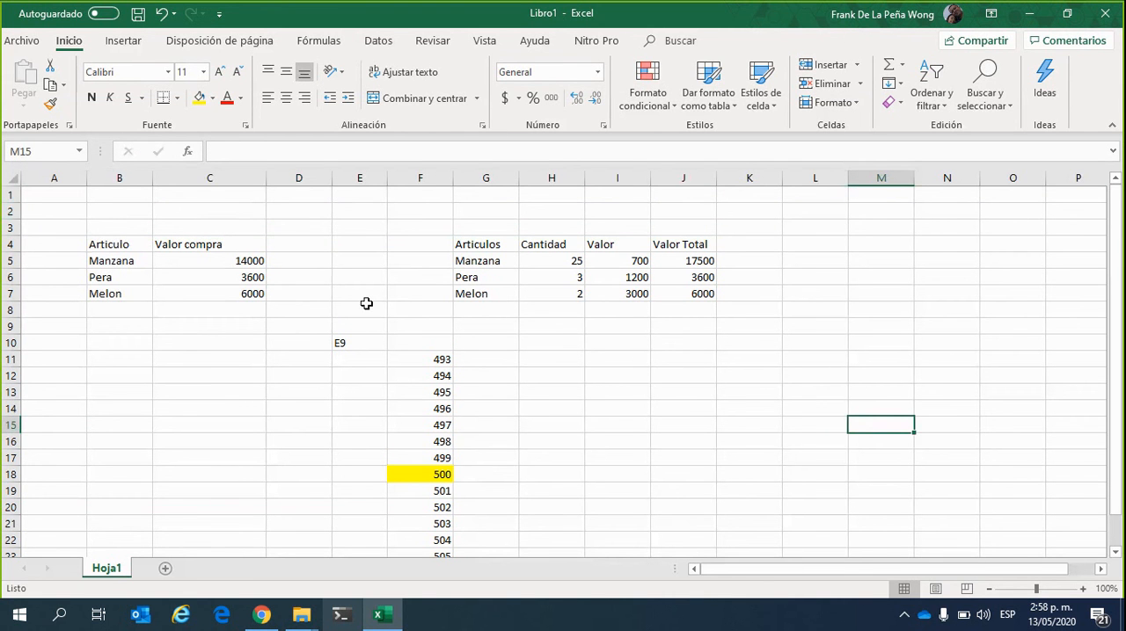
Make the header cells G4:J4, from Articulos to Valor Total, bold
{"action": "left_click", "coordinate": [416, 207]}
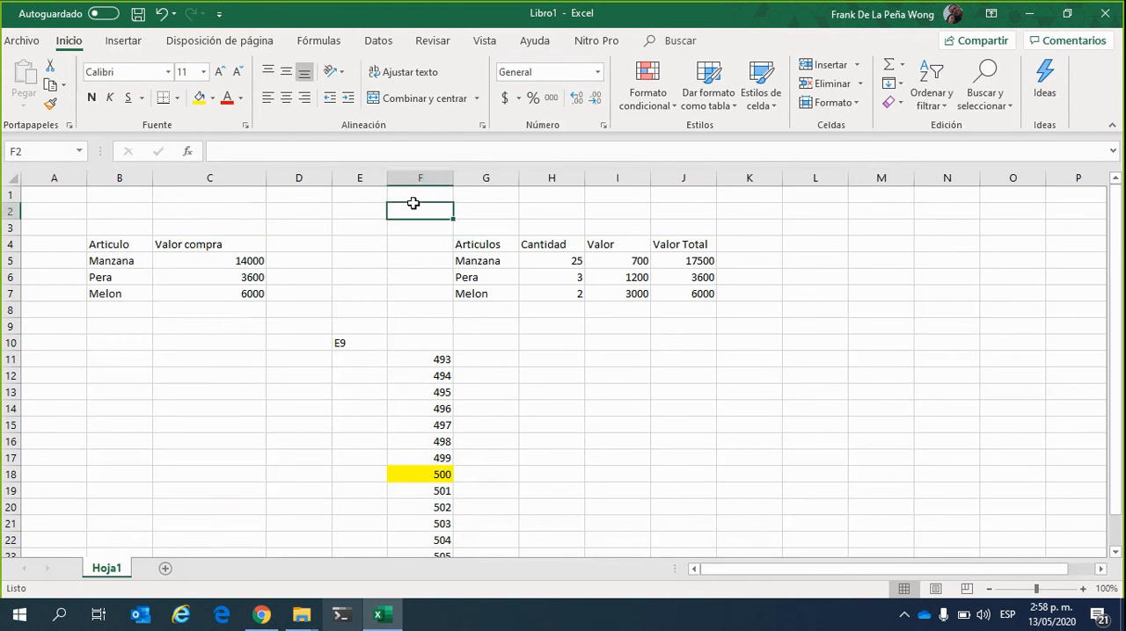
{"action": "left_click", "coordinate": [536, 212]}
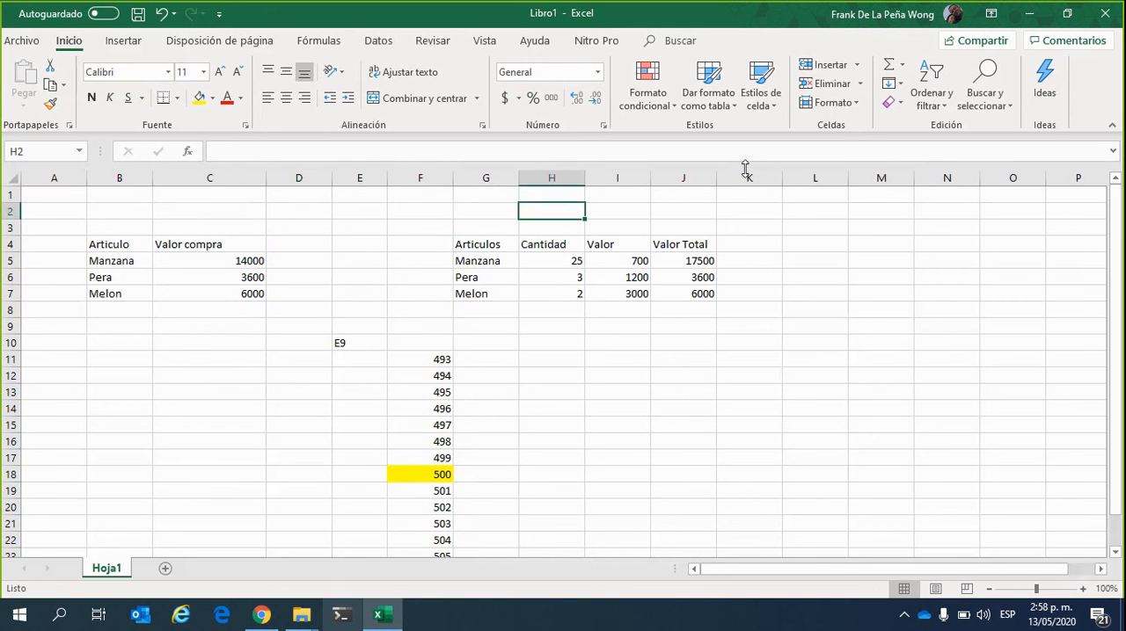
{"action": "key", "text": "Left"}
{"action": "key", "text": "Down"}
{"action": "key", "text": "Down"}
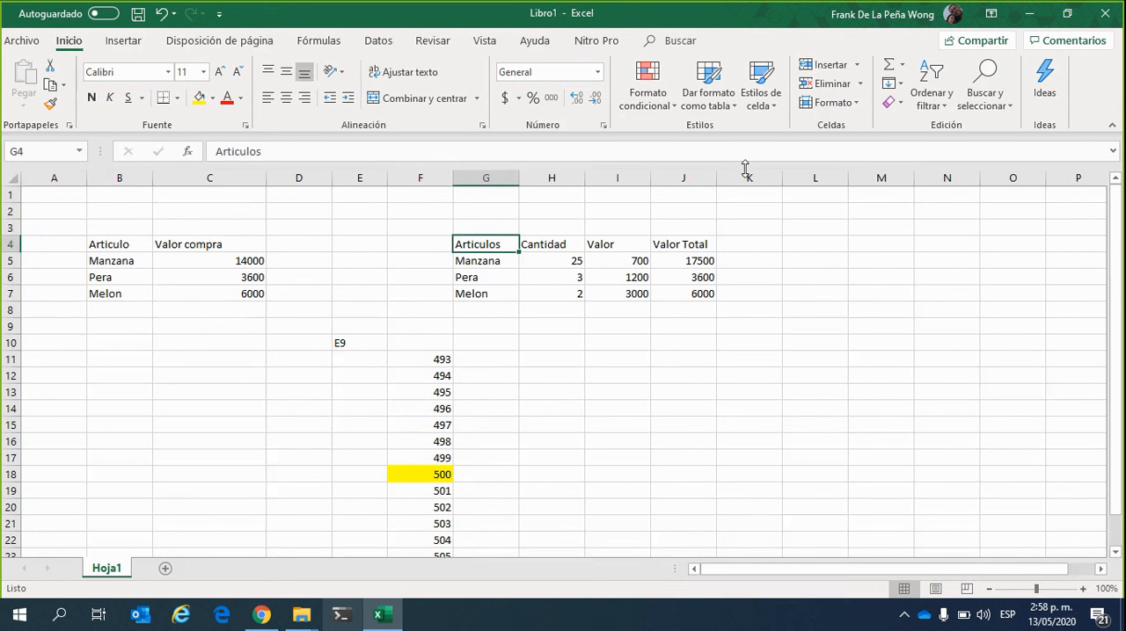
{"action": "key", "text": "shift+Right"}
{"action": "key", "text": "shift+Right"}
{"action": "key", "text": "shift+Right"}
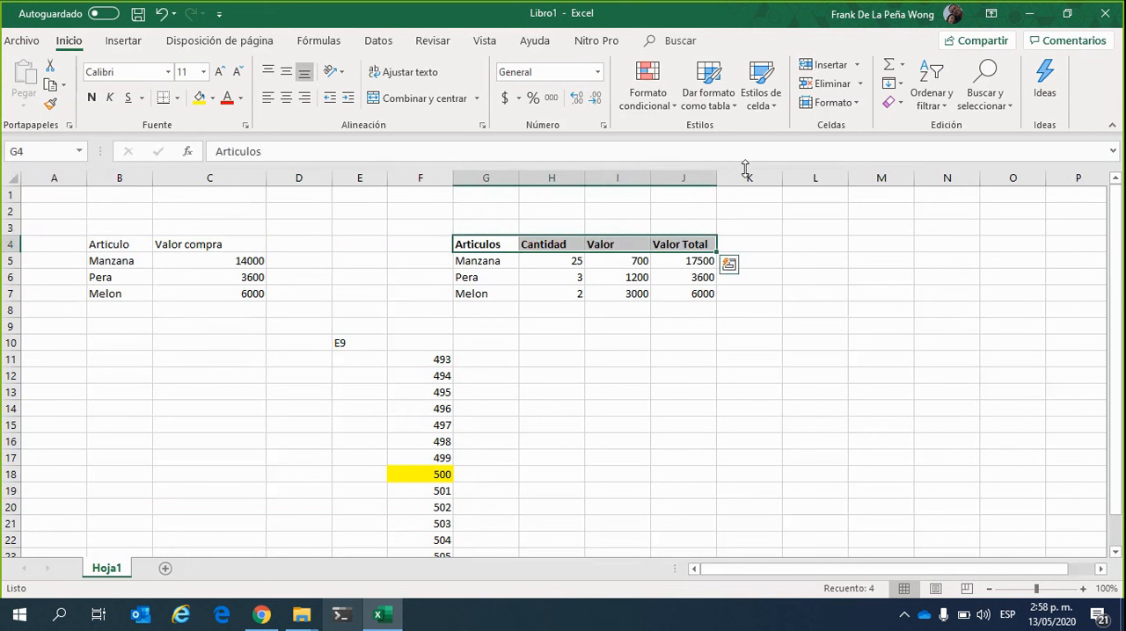
Enter the label USD in G2 and the exchange rate 3970 in H2
{"action": "key", "text": "Up"}
{"action": "key", "text": "Up"}
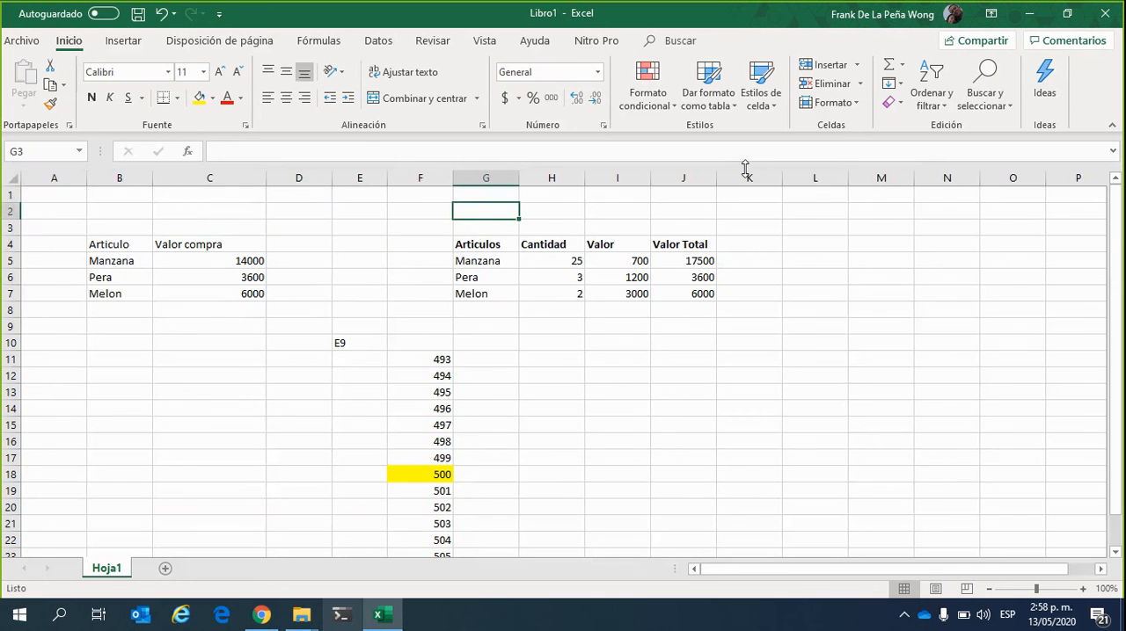
{"action": "type", "text": "USD"}
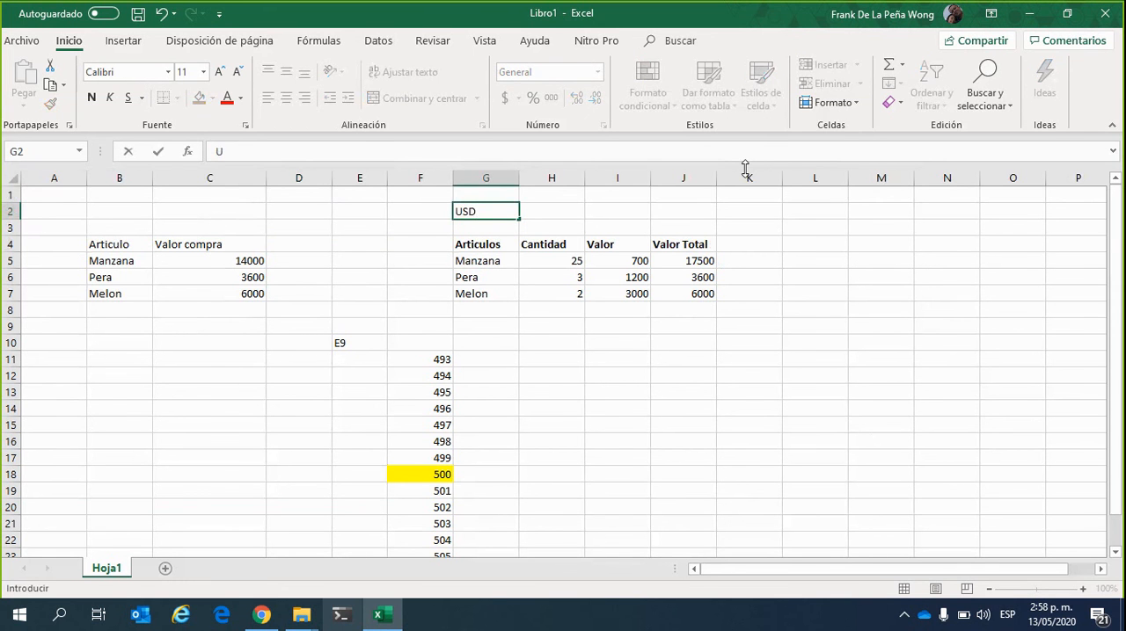
{"action": "key", "text": "Tab"}
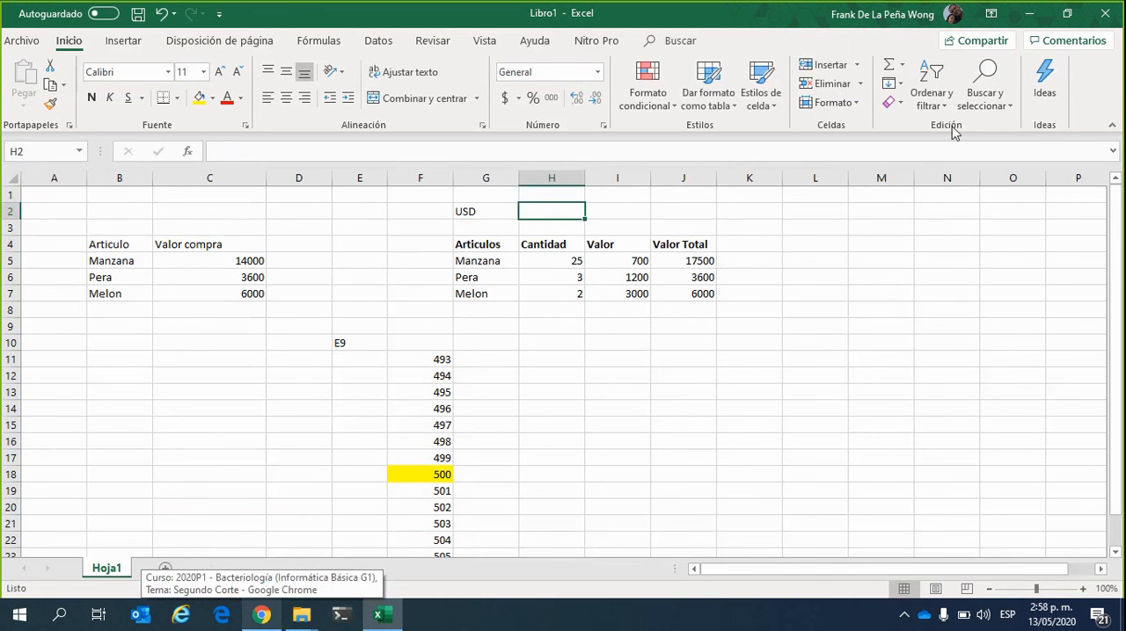
{"action": "type", "text": "39"}
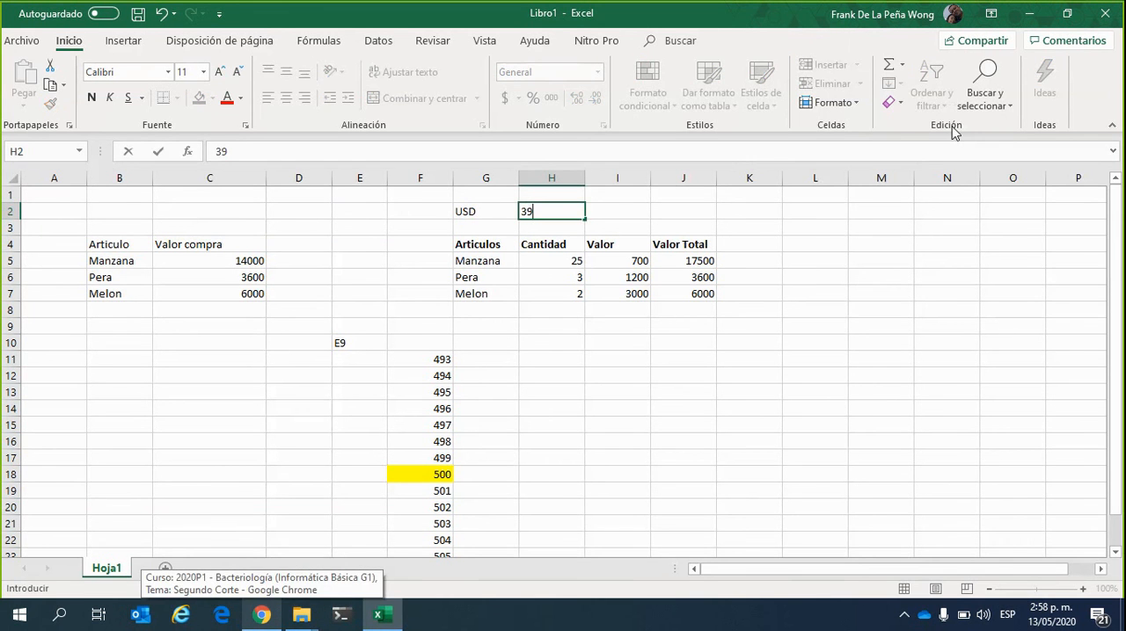
{"action": "type", "text": "70"}
{"action": "key", "text": "Return"}
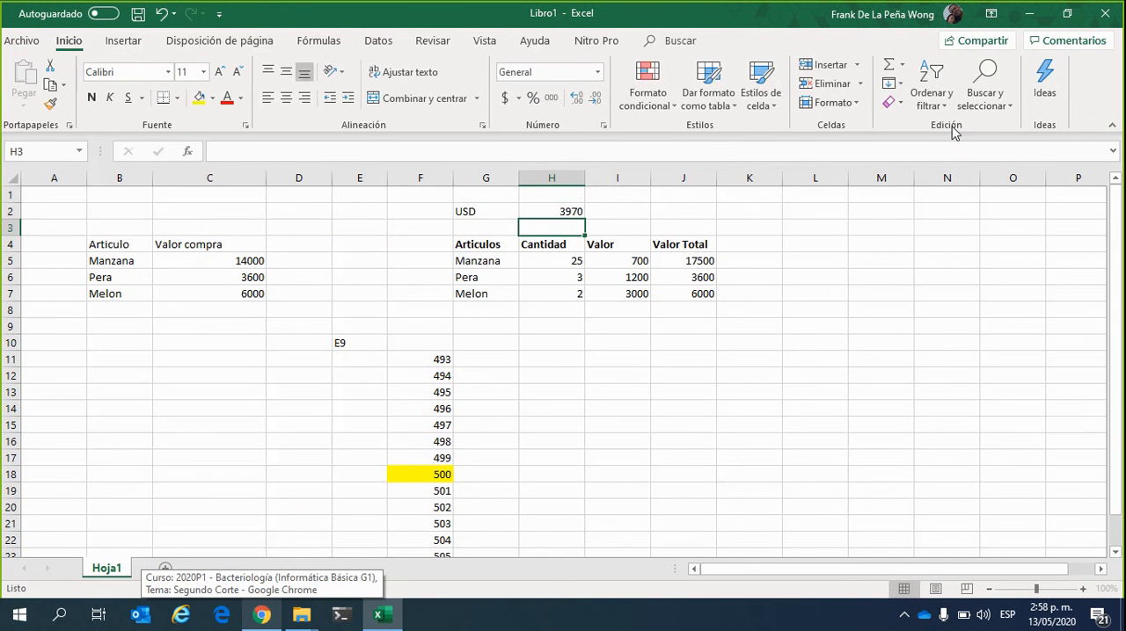
Add the column header "Valor USD" in K4, next to Valor Total
{"action": "left_click", "coordinate": [686, 360]}
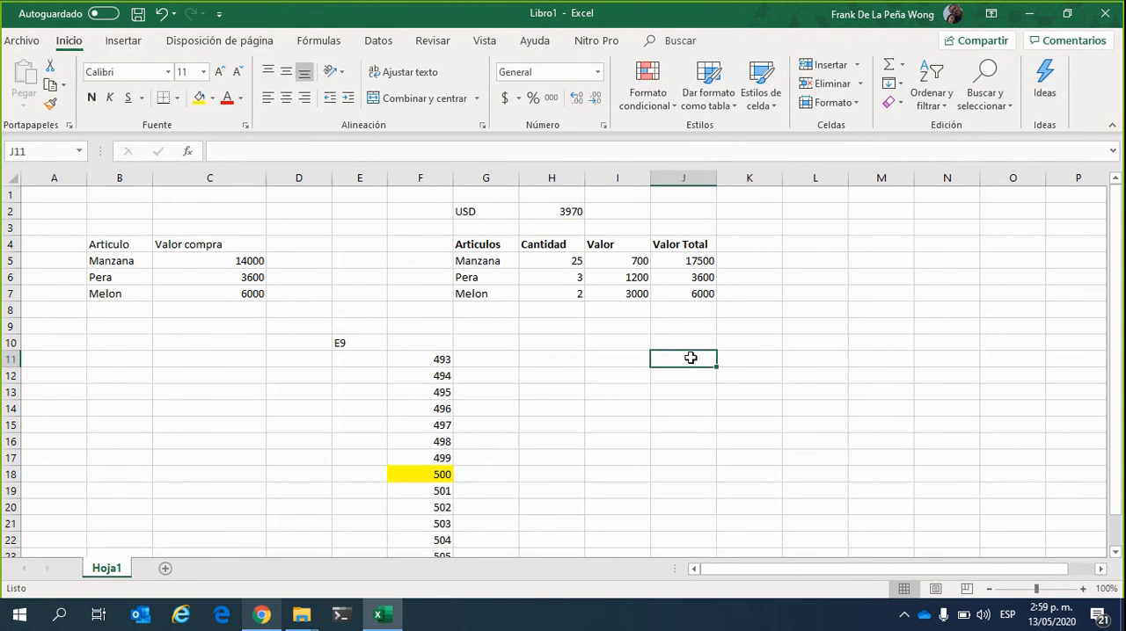
{"action": "left_click", "coordinate": [709, 260]}
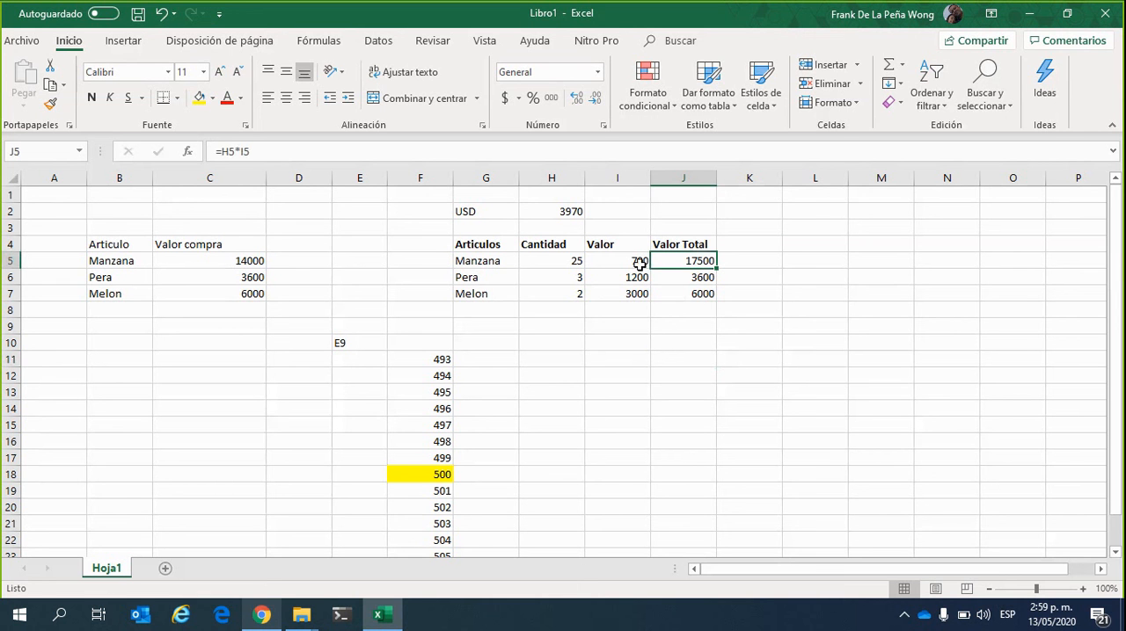
{"action": "left_click", "coordinate": [562, 209]}
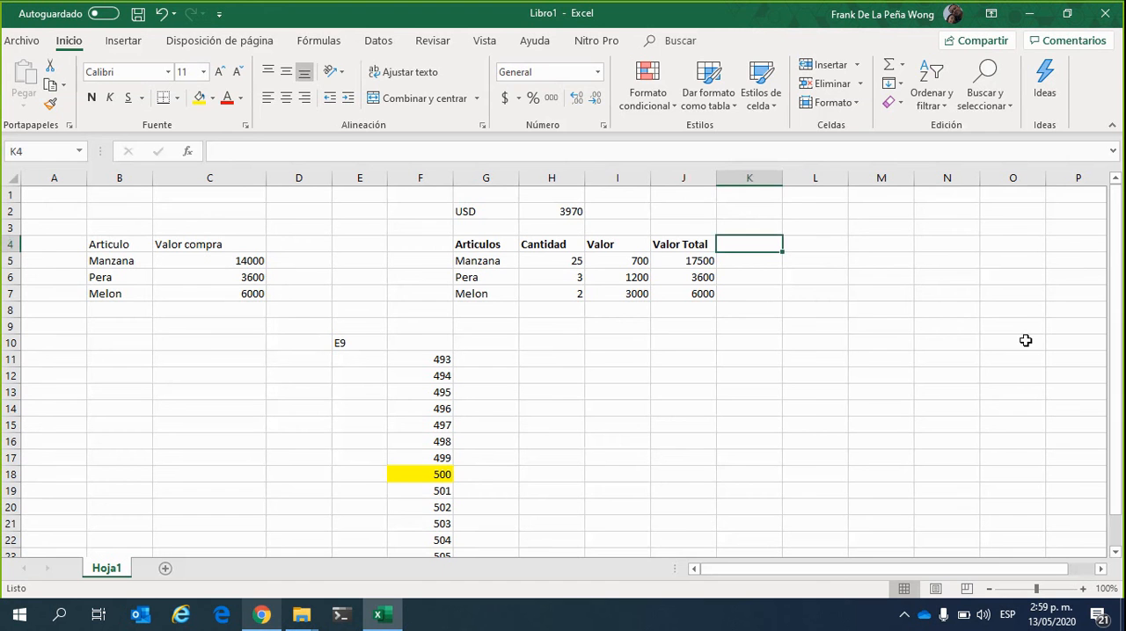
{"action": "type", "text": "Valor"}
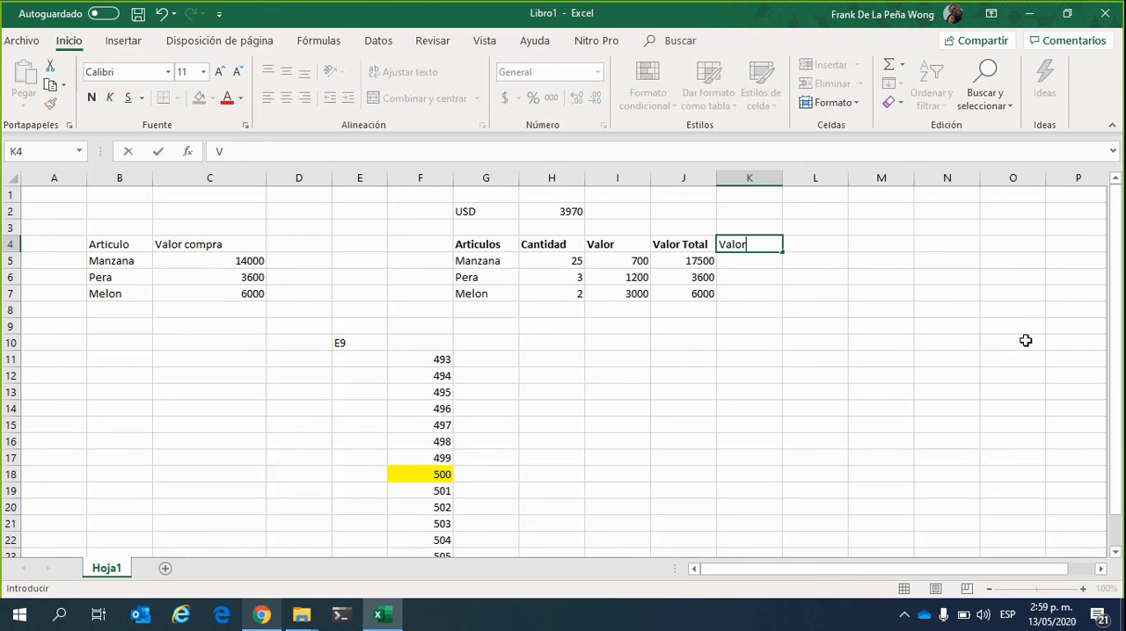
{"action": "type", "text": " USD"}
{"action": "key", "text": "Return"}
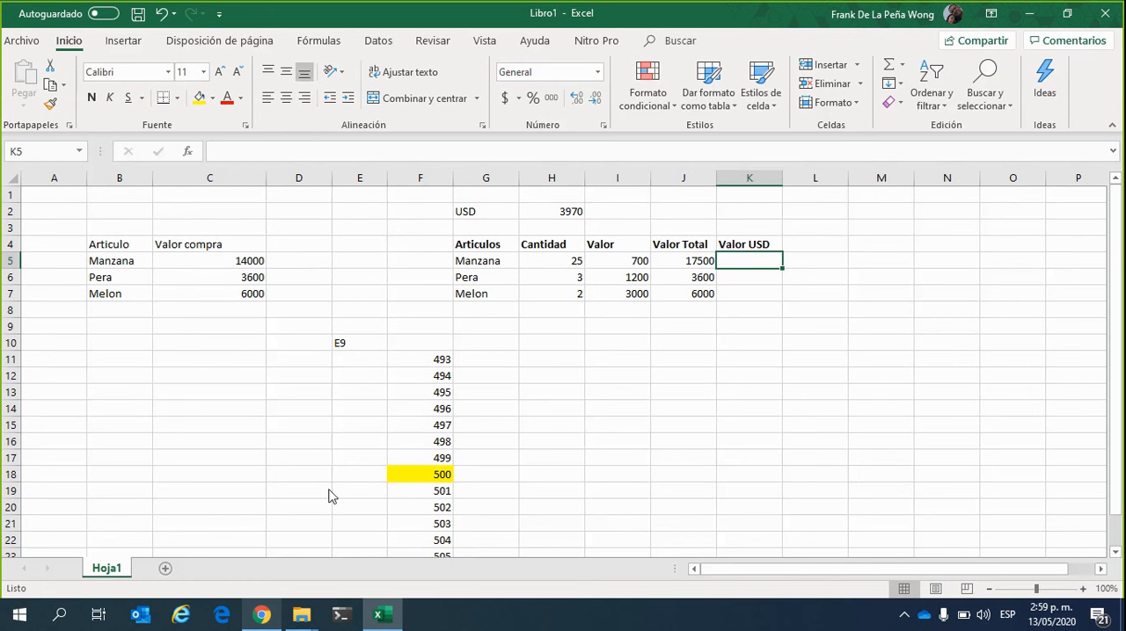
Calculate Manzana's Valor USD in K5 with the formula =J5/H2, dividing its Valor Total by the exchange rate
{"action": "left_click", "coordinate": [800, 578]}
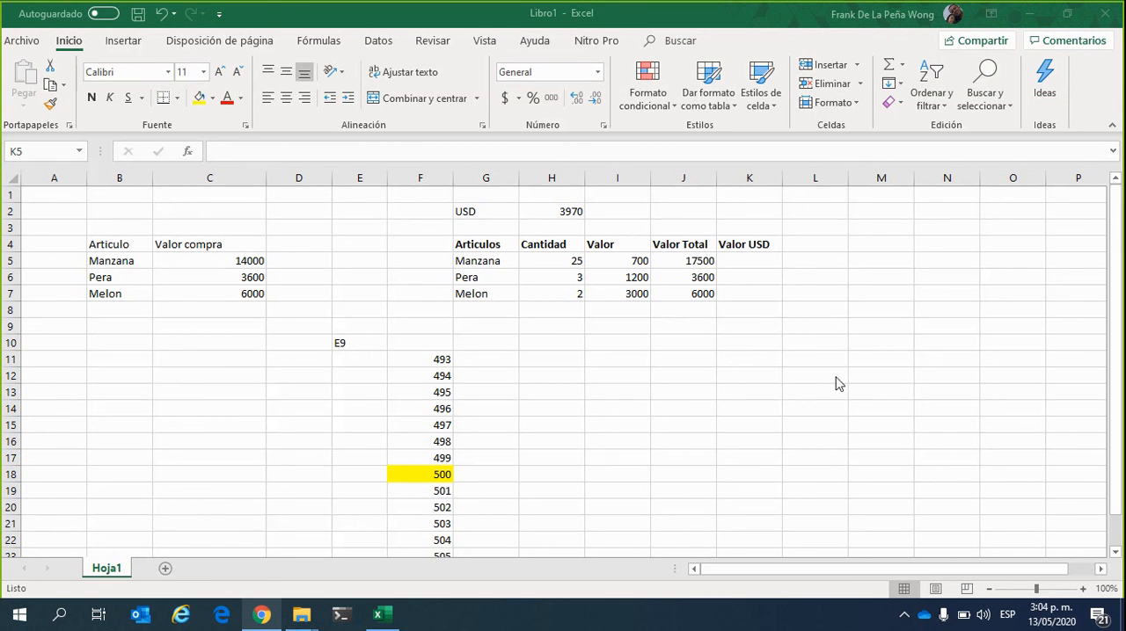
{"action": "left_click", "coordinate": [759, 261]}
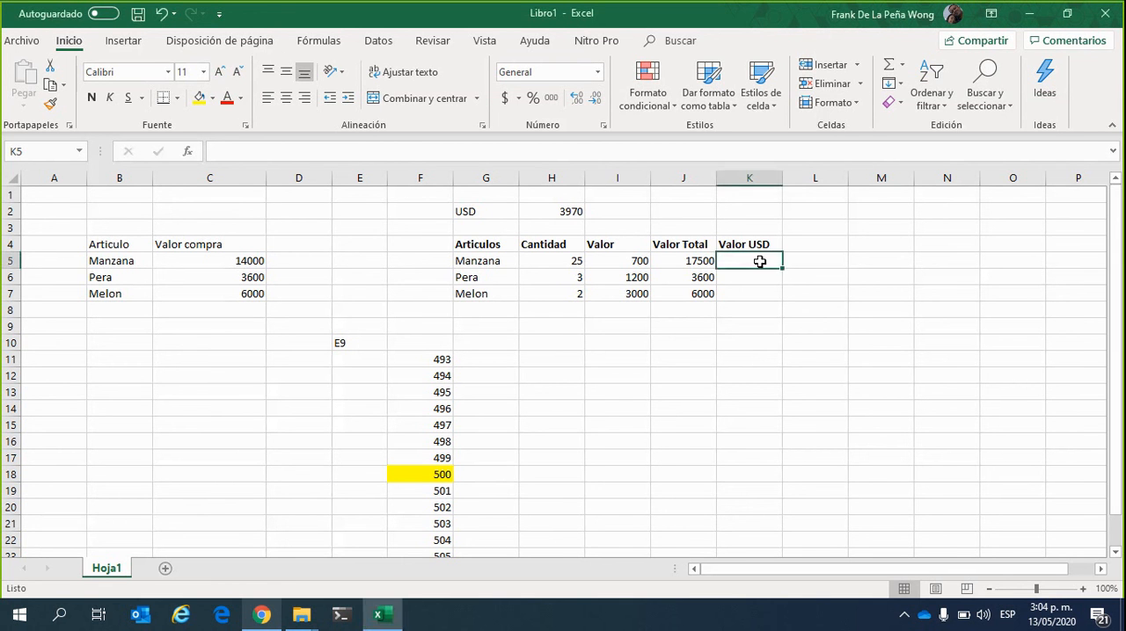
{"action": "type", "text": "="}
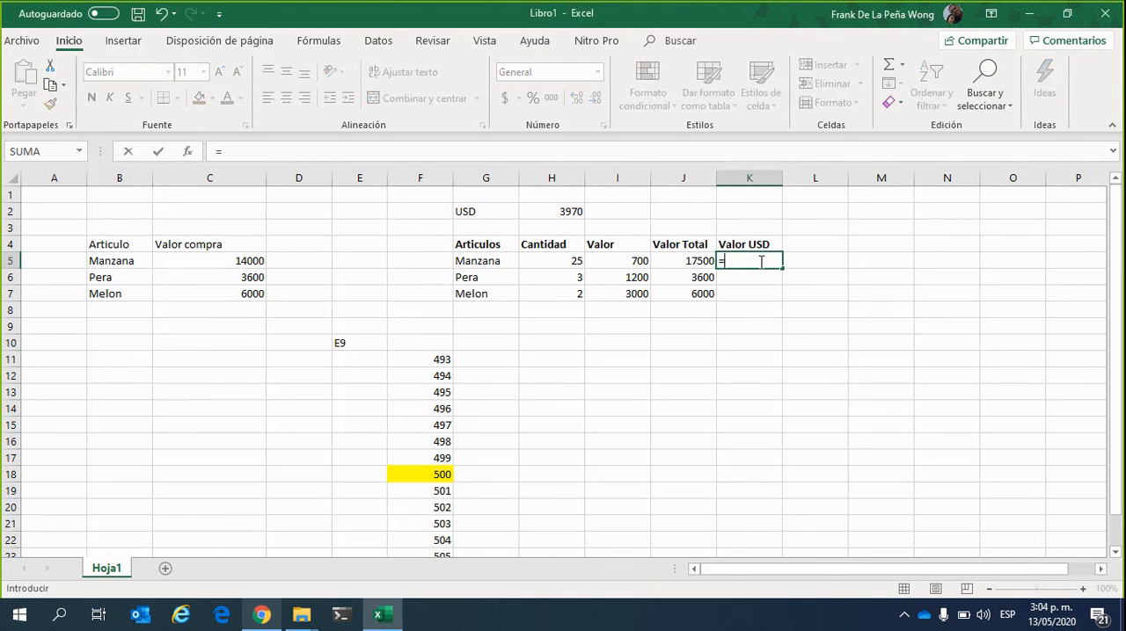
{"action": "left_click", "coordinate": [681, 262]}
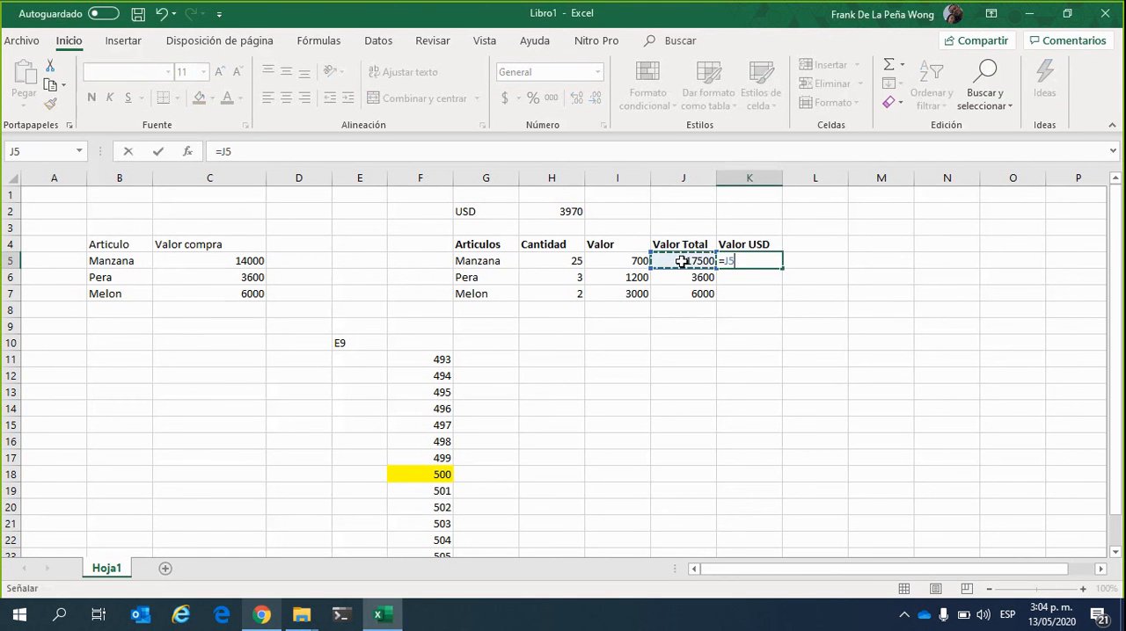
{"action": "type", "text": "/"}
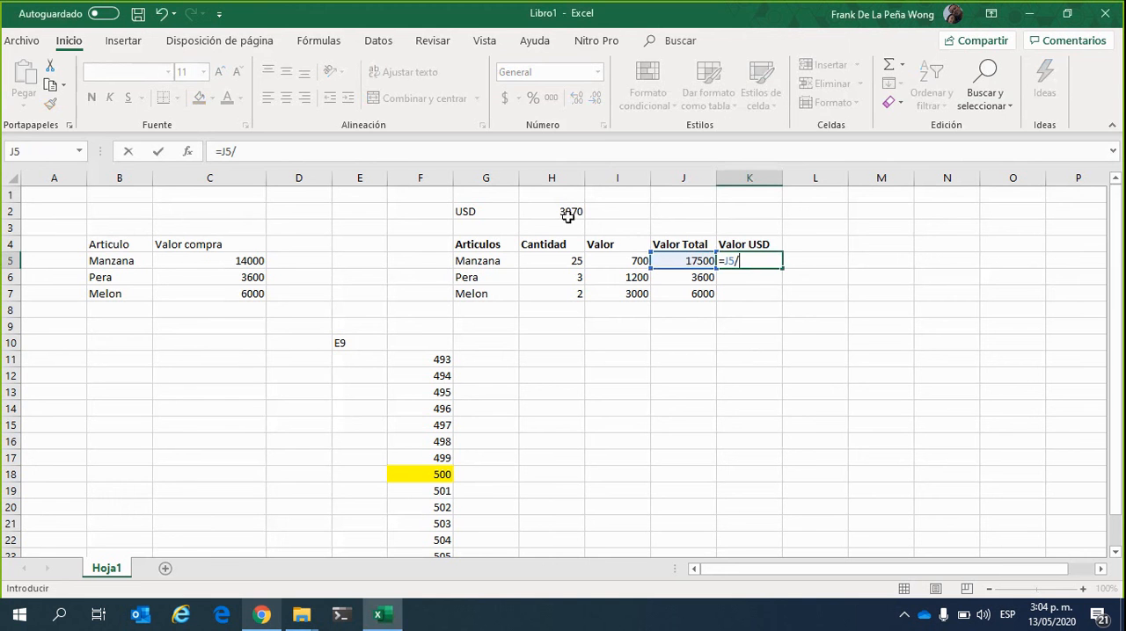
{"action": "left_click", "coordinate": [563, 212]}
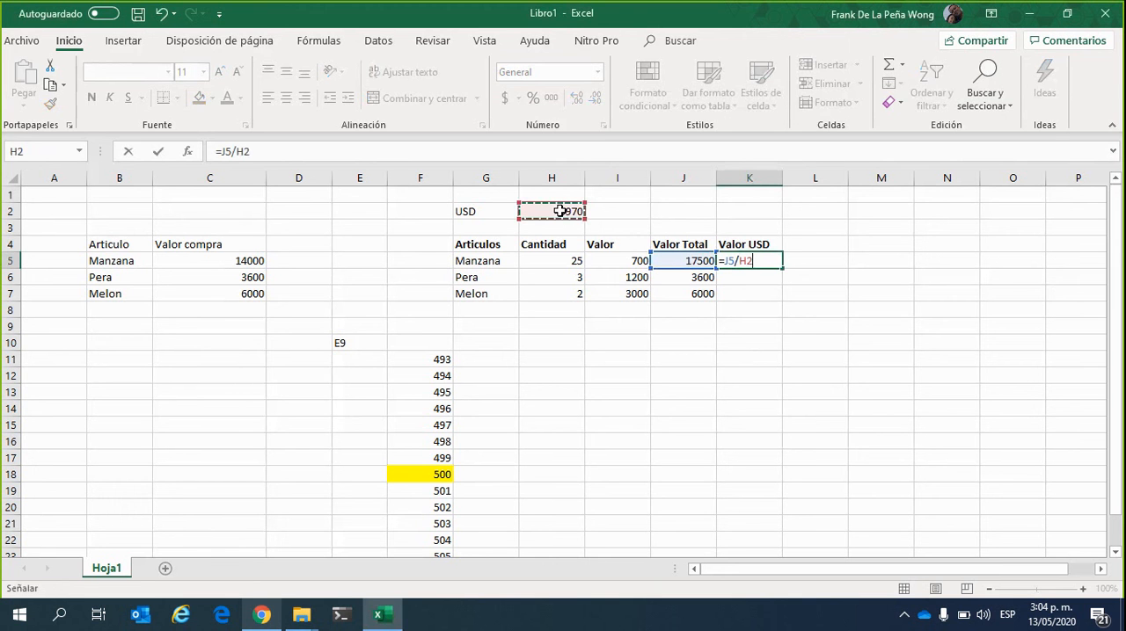
{"action": "key", "text": "Return"}
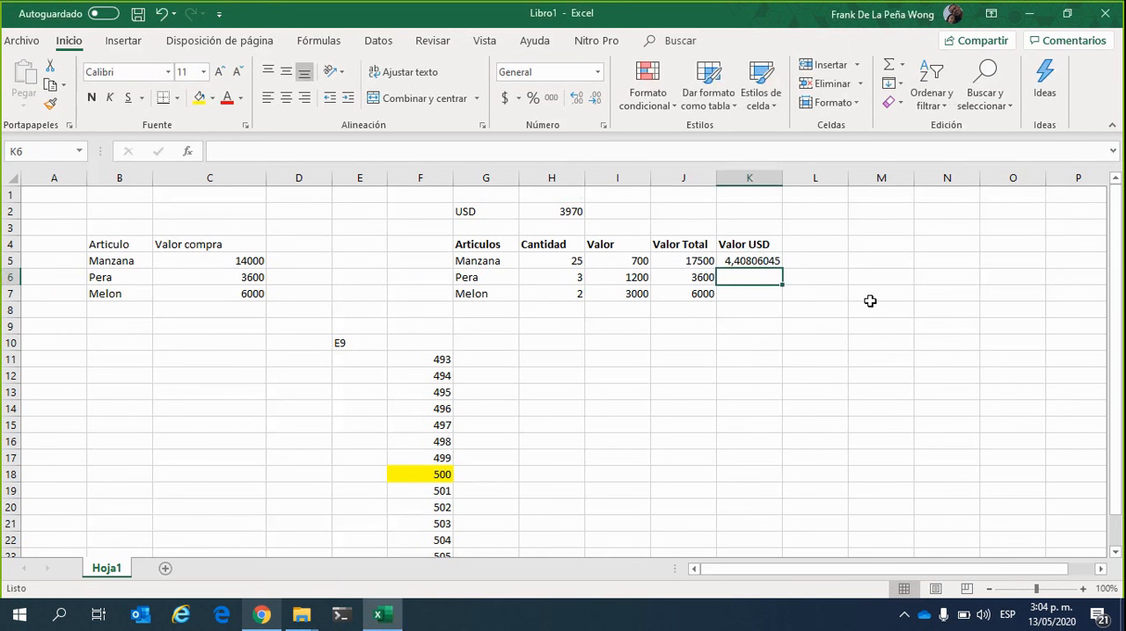
Autofill Manzana's Valor USD formula from K5 down to K7 for Pera and Melon
{"action": "left_click", "coordinate": [766, 261]}
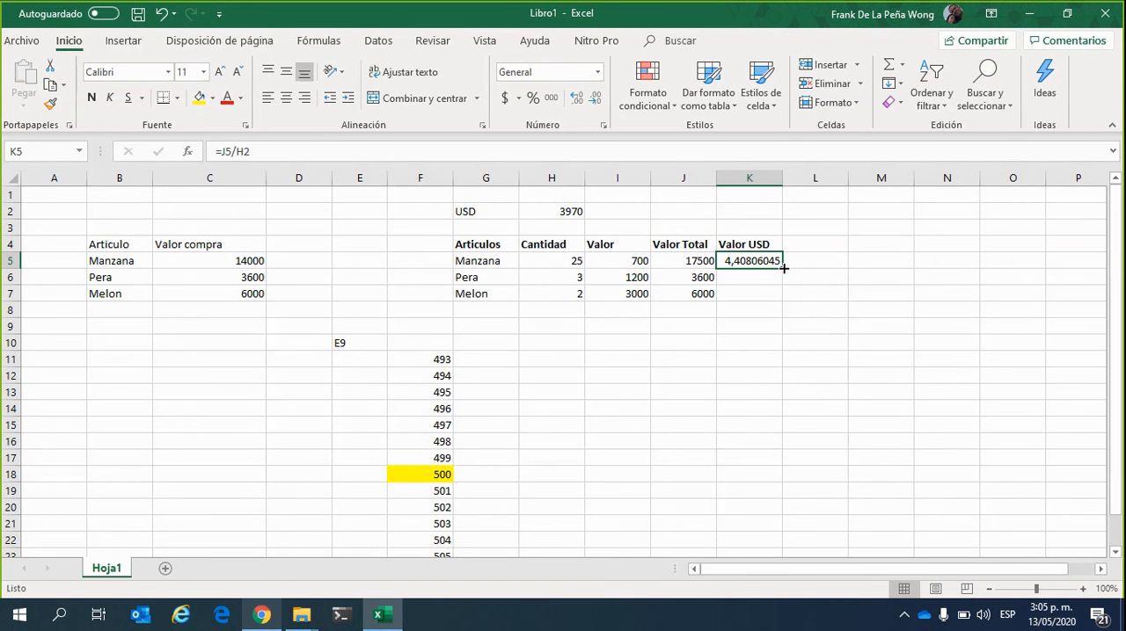
{"action": "left_click_drag", "start_coordinate": [783, 268], "coordinate": [790, 299]}
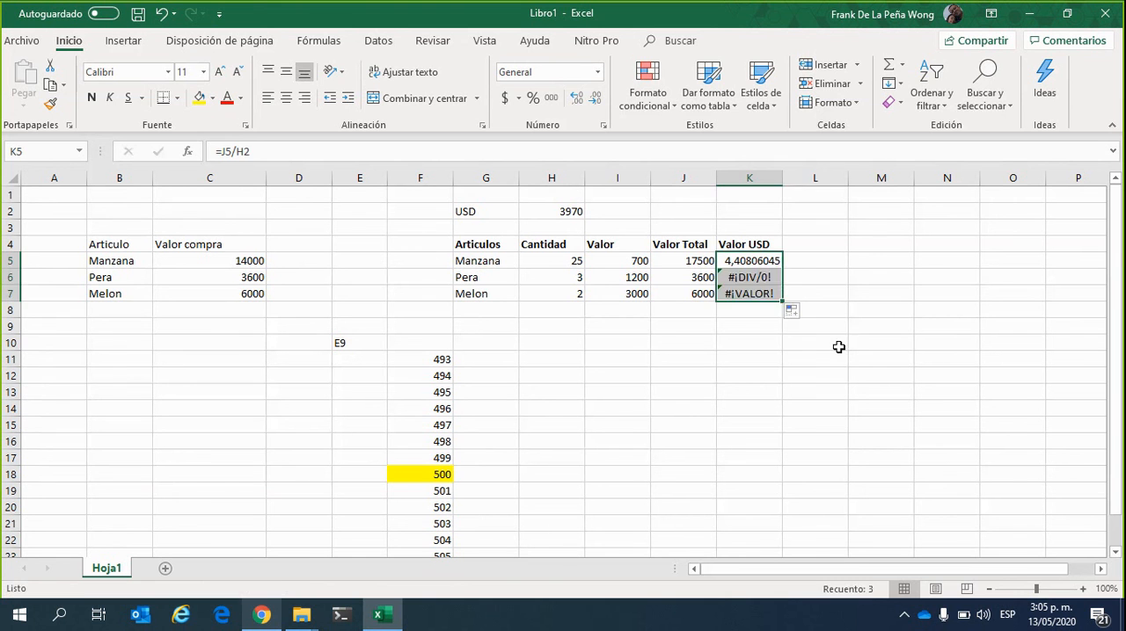
{"action": "left_click", "coordinate": [838, 346]}
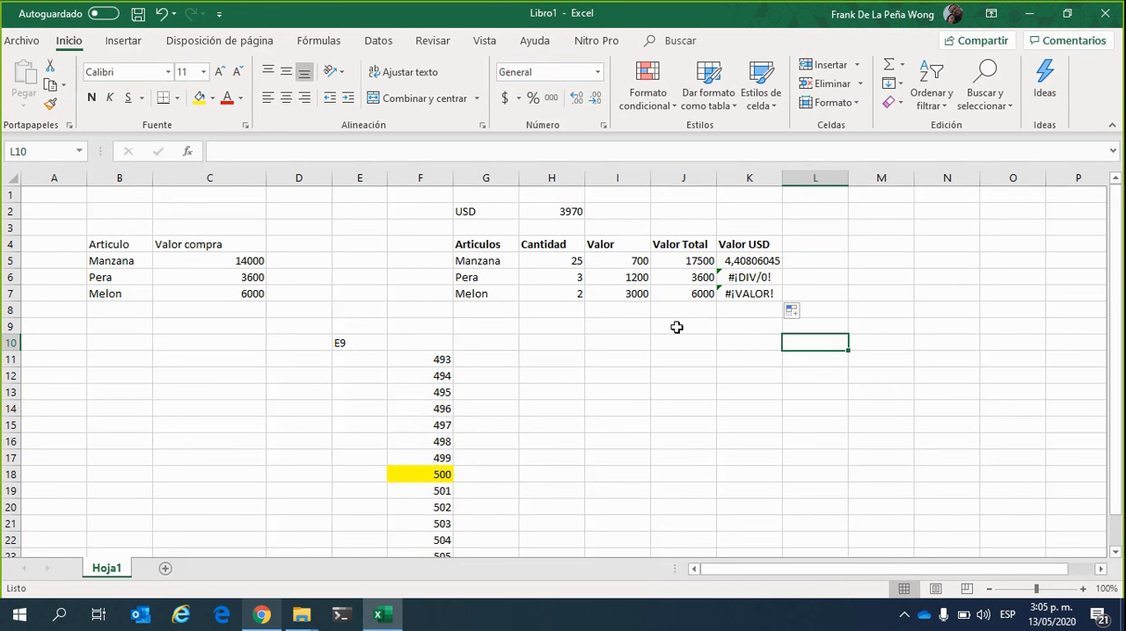
{"action": "left_click", "coordinate": [905, 321]}
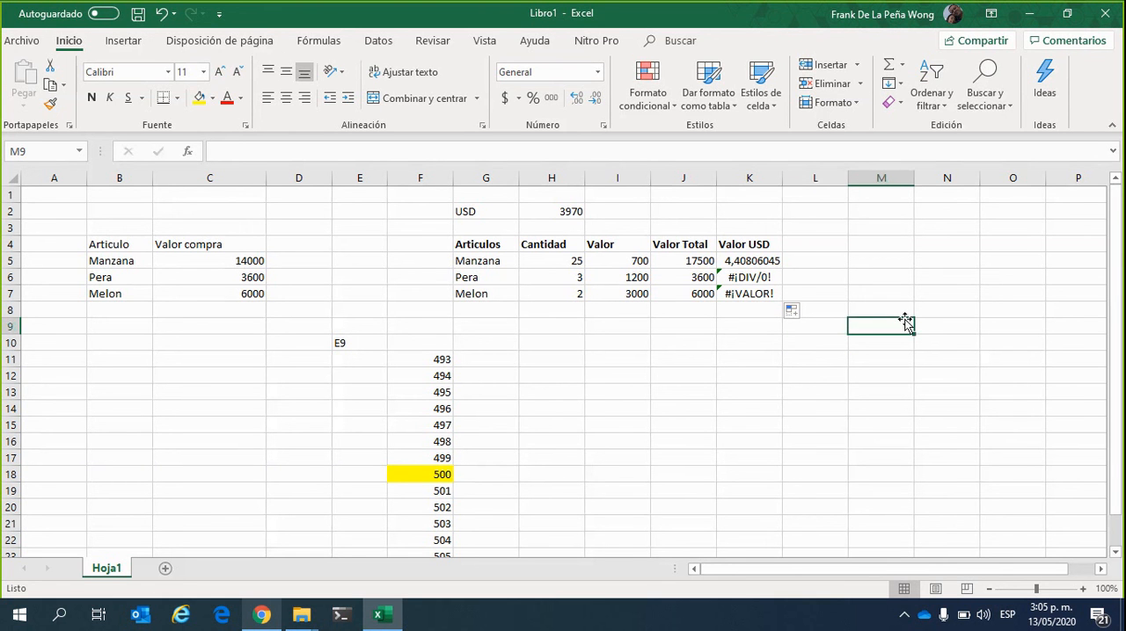
Examine which cells Pera's copied Valor USD formula in K6 refers to, leaving the formula as it is
{"action": "left_click", "coordinate": [772, 283]}
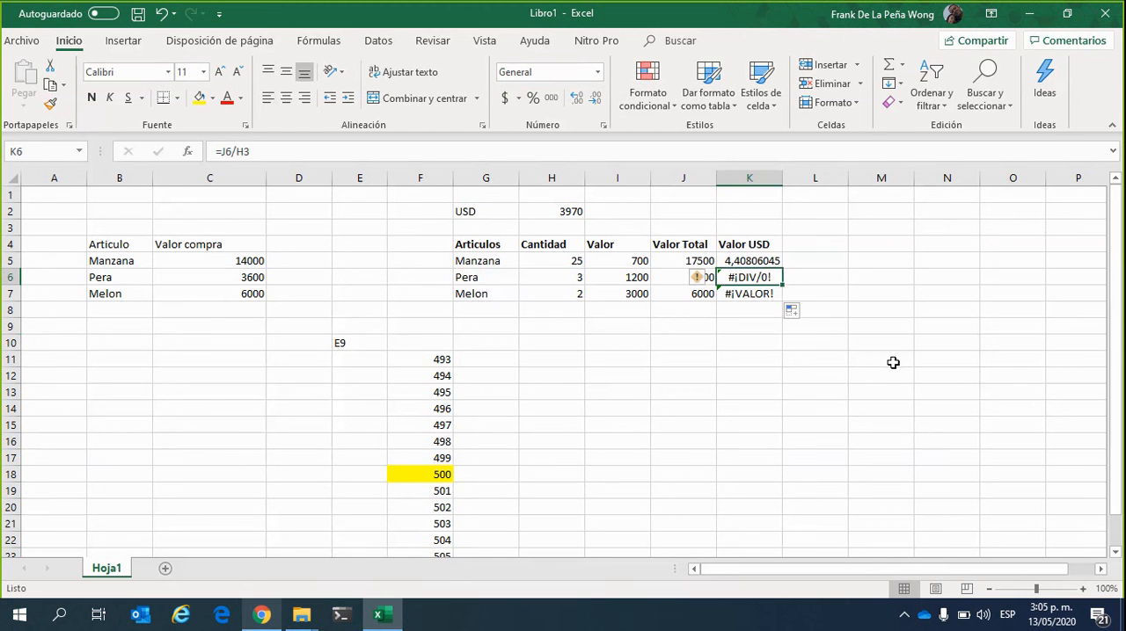
{"action": "left_click", "coordinate": [815, 343]}
{"action": "left_click", "coordinate": [748, 277]}
{"action": "left_click", "coordinate": [295, 147]}
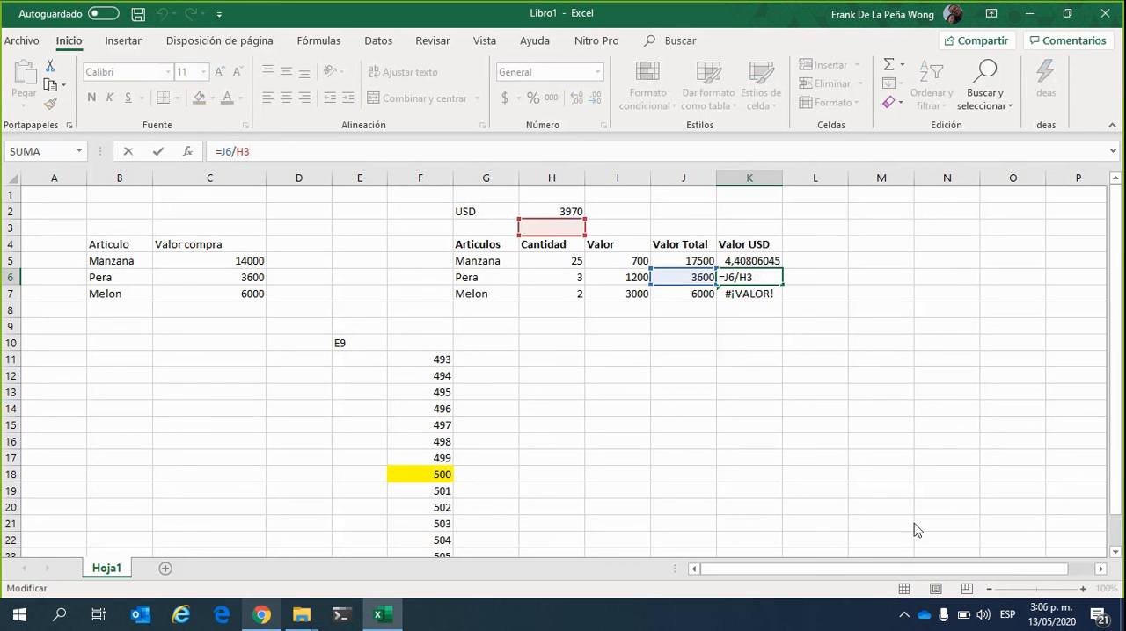
{"action": "left_click", "coordinate": [975, 271]}
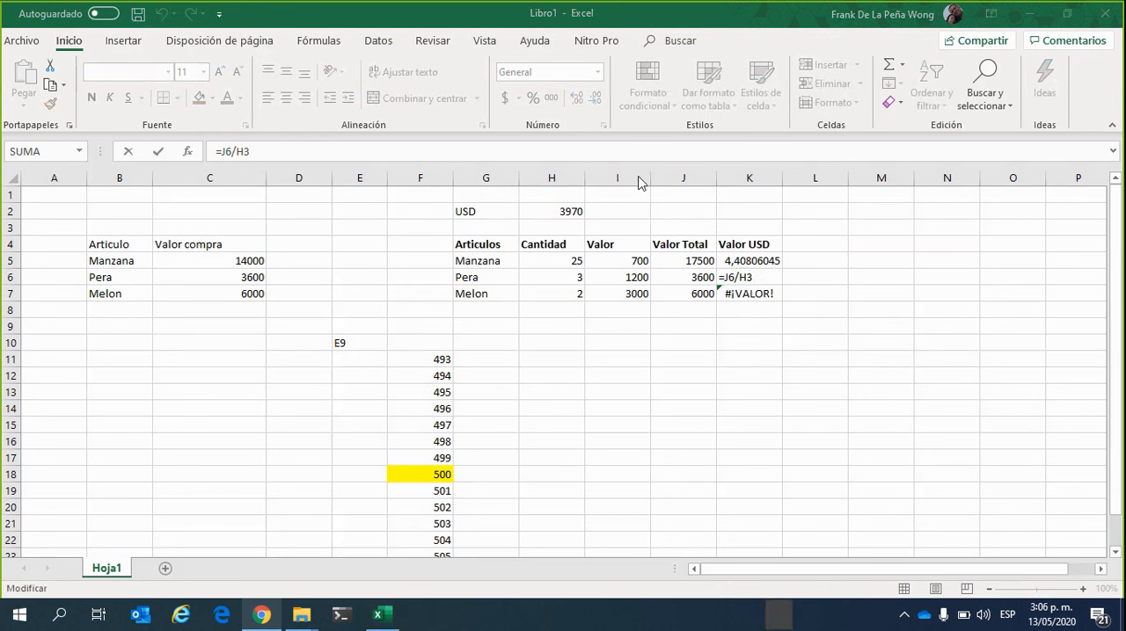
{"action": "left_click", "coordinate": [670, 16]}
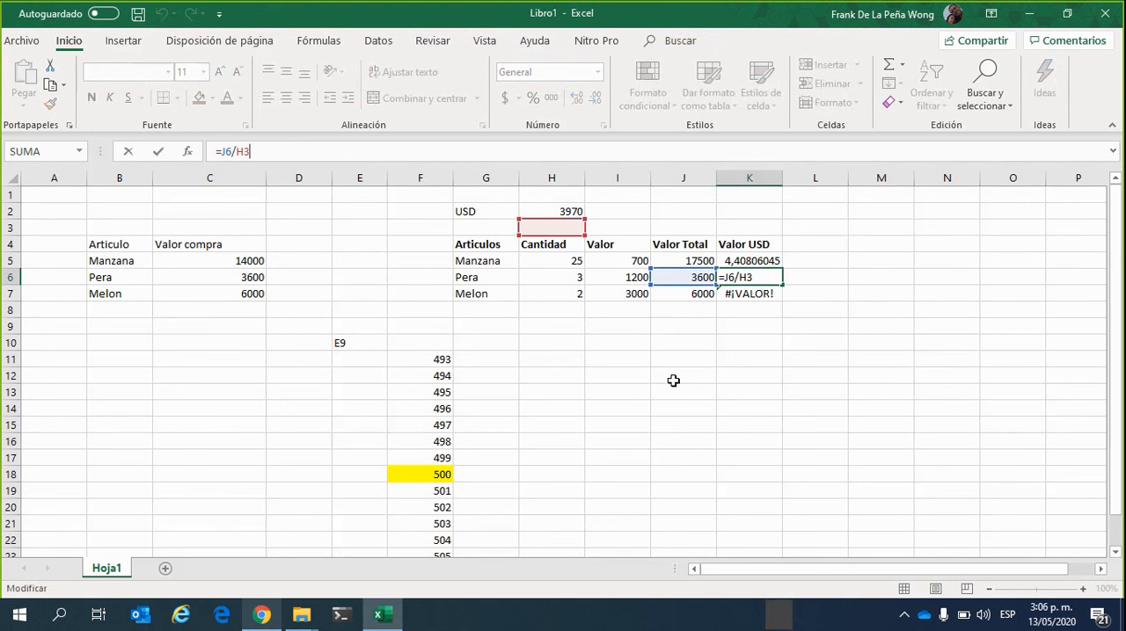
{"action": "left_click", "coordinate": [1032, 244]}
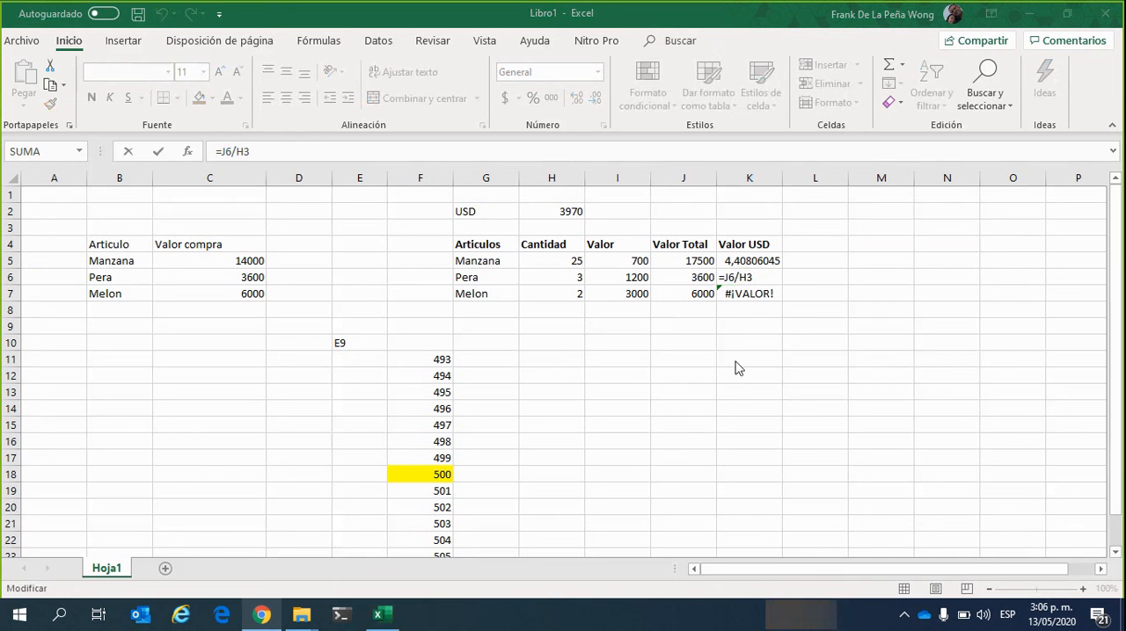
{"action": "left_click", "coordinate": [777, 15]}
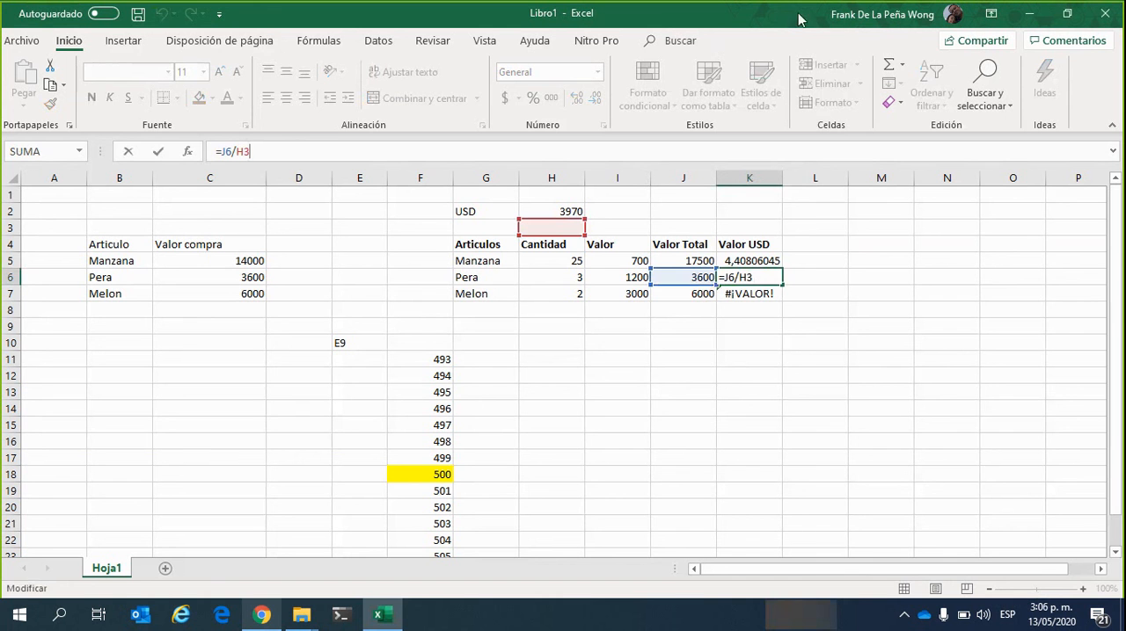
{"action": "left_click", "coordinate": [771, 356]}
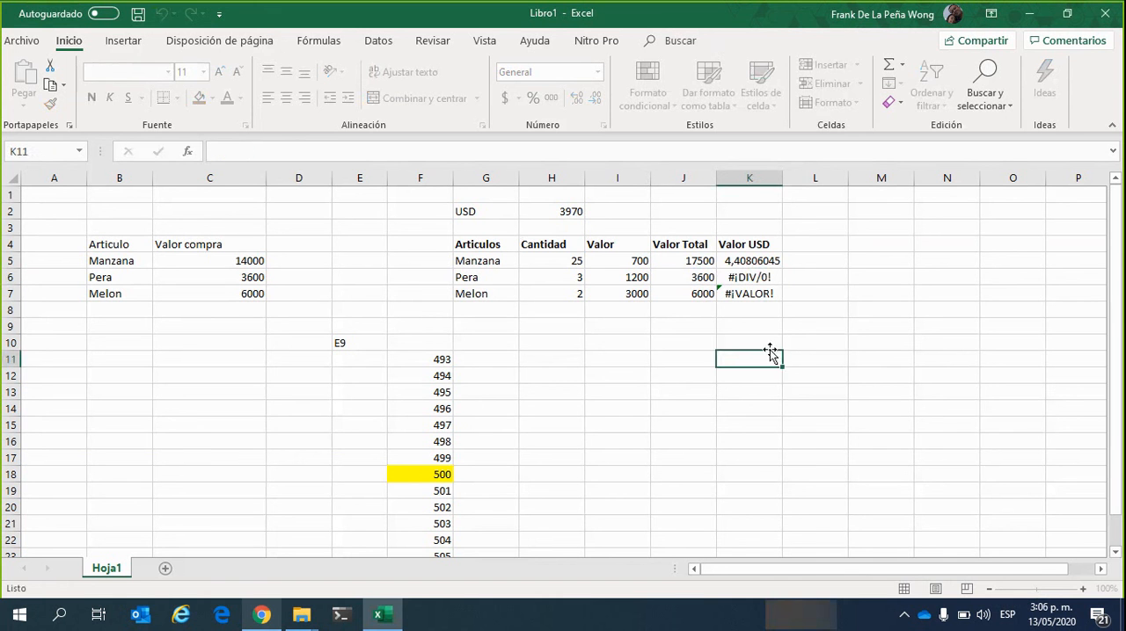
Clear the Valor USD formulas for Pera and Melon in K6:K7 and autofill Manzana's formula from K5 down to K7 again
{"action": "left_click", "coordinate": [771, 262]}
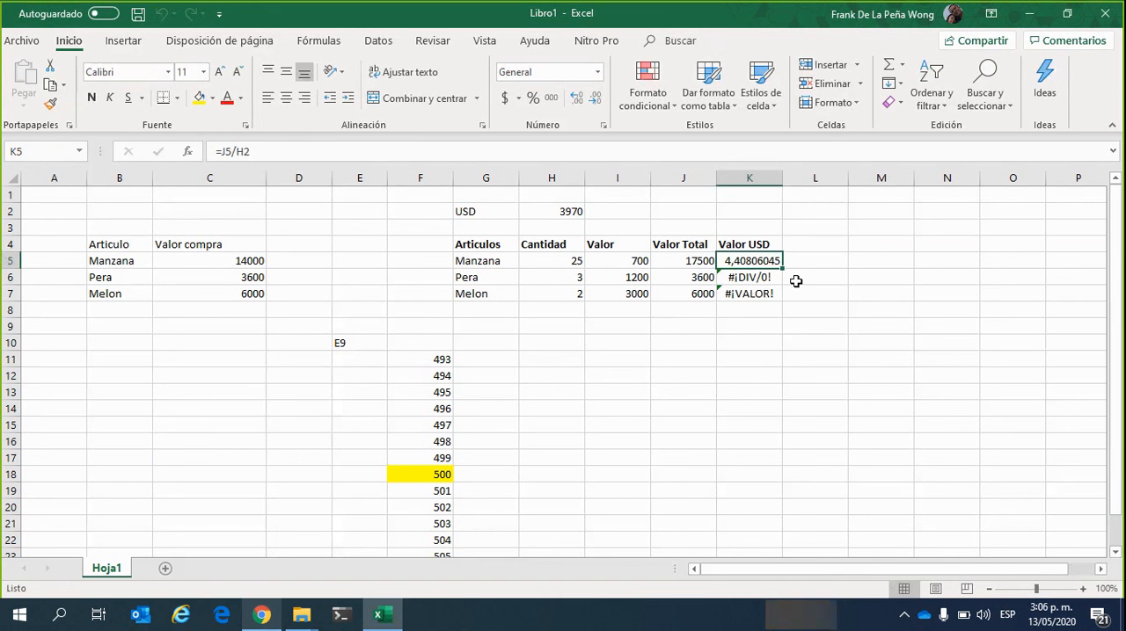
{"action": "left_click", "coordinate": [752, 280]}
{"action": "left_click", "coordinate": [764, 294], "text": "shift"}
{"action": "key", "text": "Delete"}
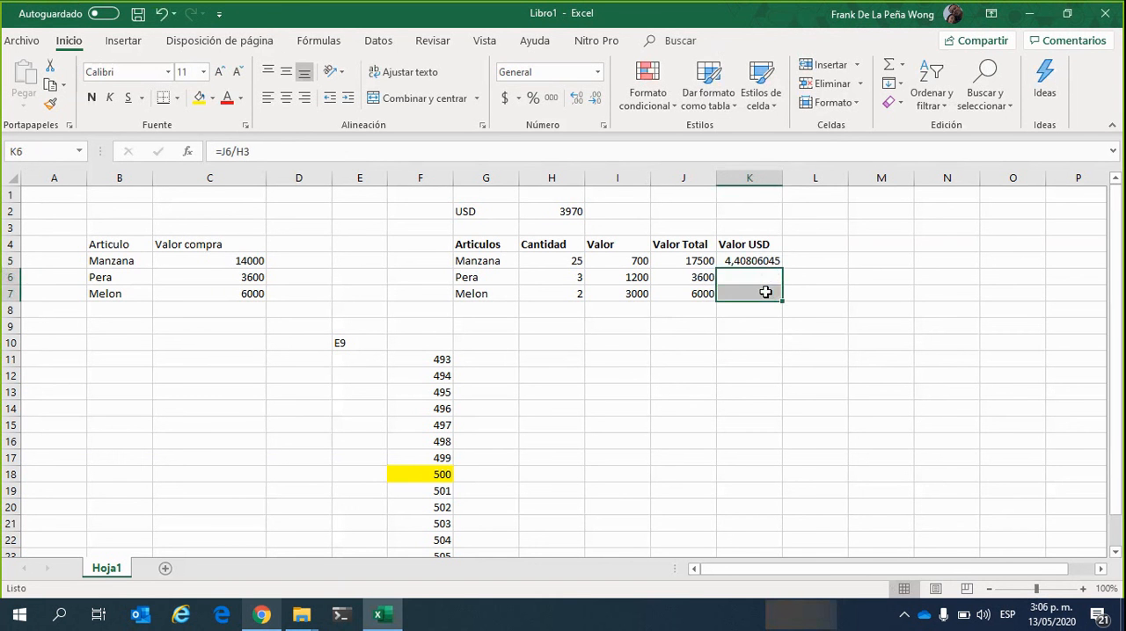
{"action": "left_click", "coordinate": [772, 358]}
{"action": "left_click_drag", "start_coordinate": [772, 359], "coordinate": [783, 301]}
{"action": "left_click", "coordinate": [771, 261]}
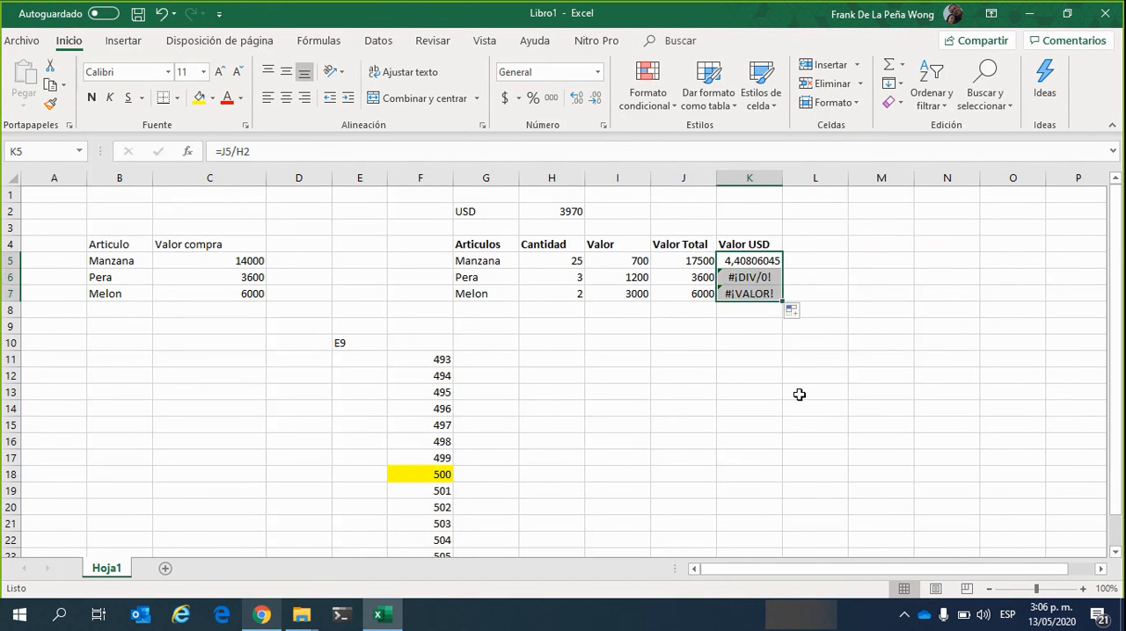
{"action": "left_click", "coordinate": [773, 342]}
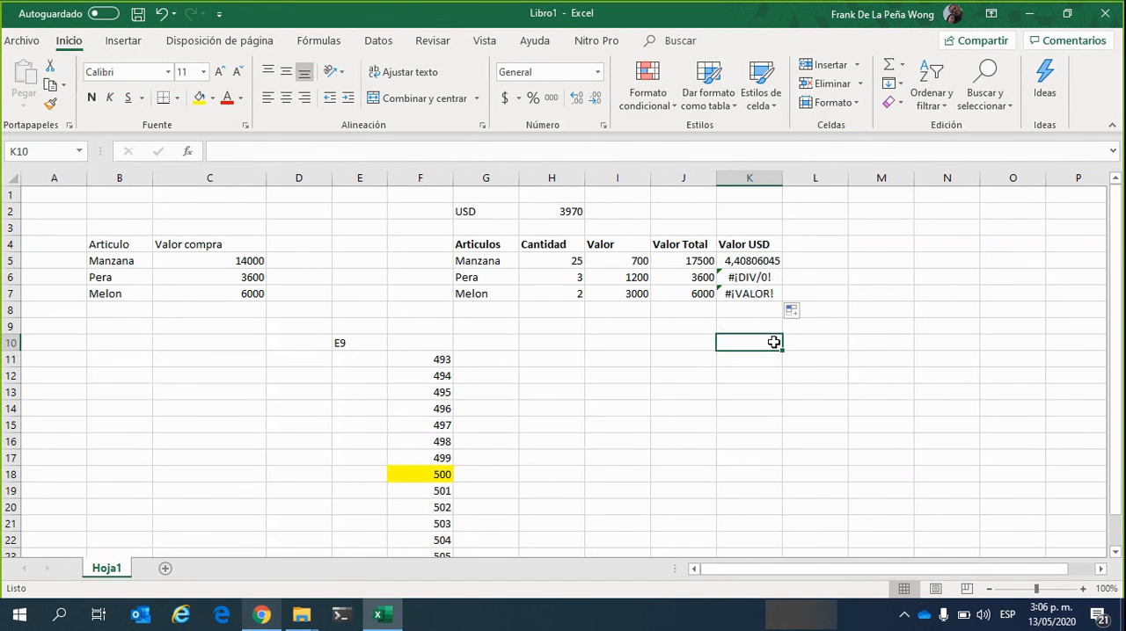
Compare the cell references in Manzana's and Pera's Valor USD formulas, K5 and K6, with the exchange-rate cell H2
{"action": "left_click", "coordinate": [763, 277]}
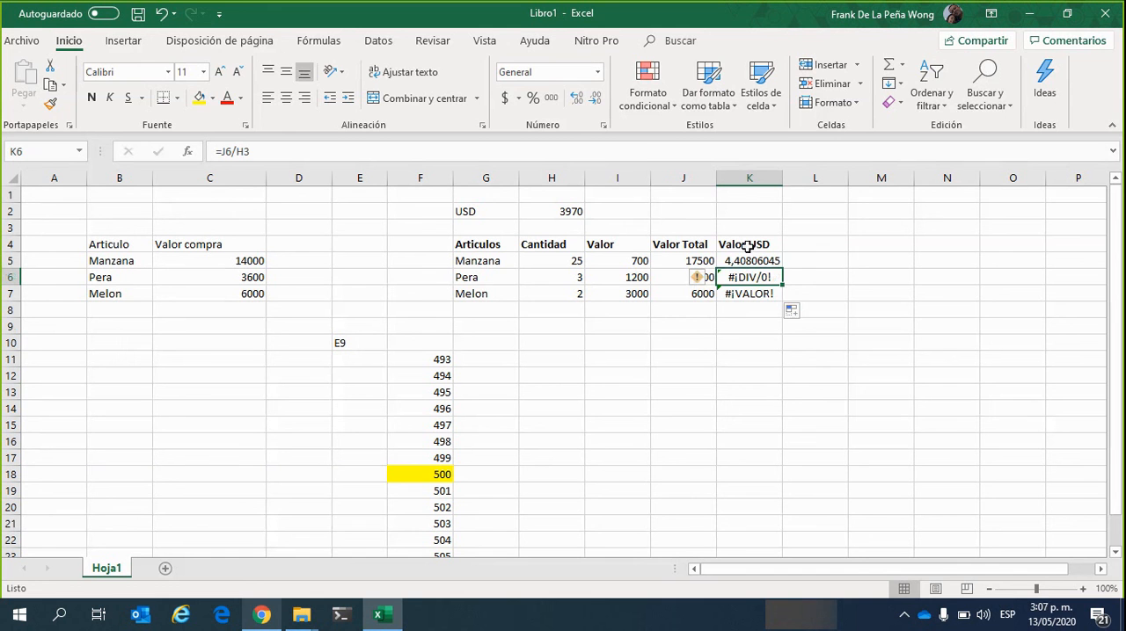
{"action": "left_click", "coordinate": [781, 150]}
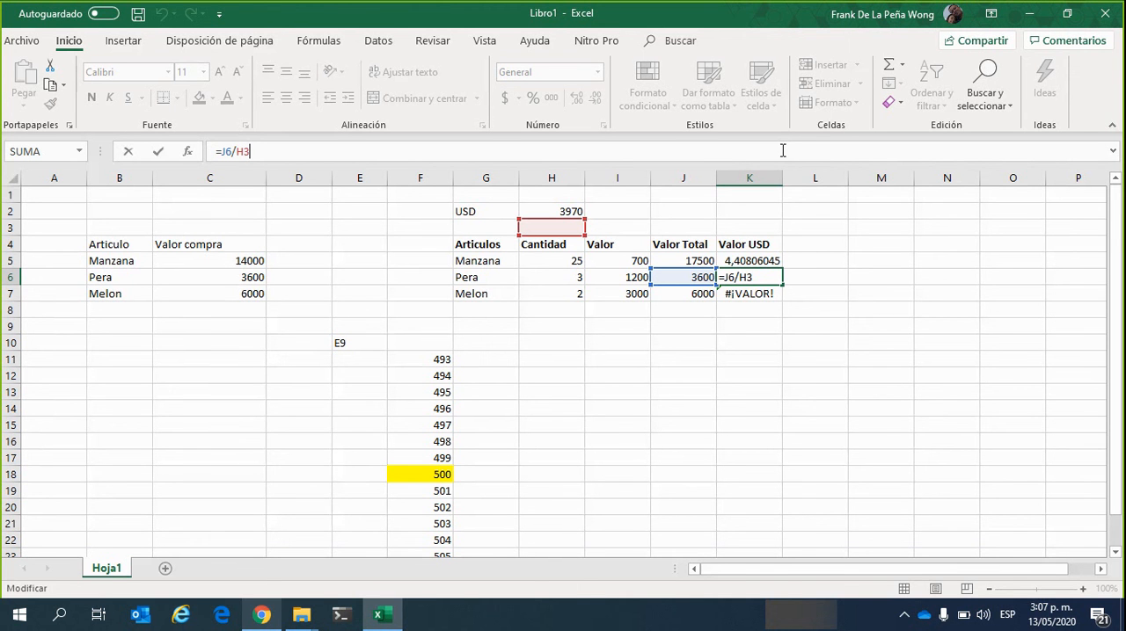
{"action": "key", "text": "ctrl+Return"}
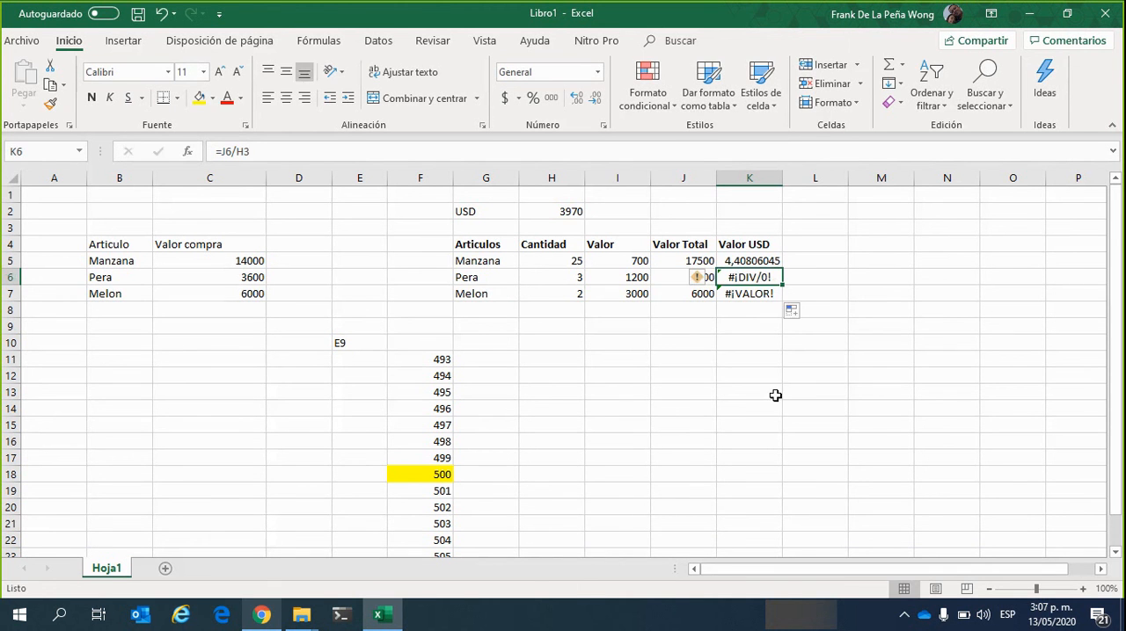
{"action": "left_click", "coordinate": [782, 150]}
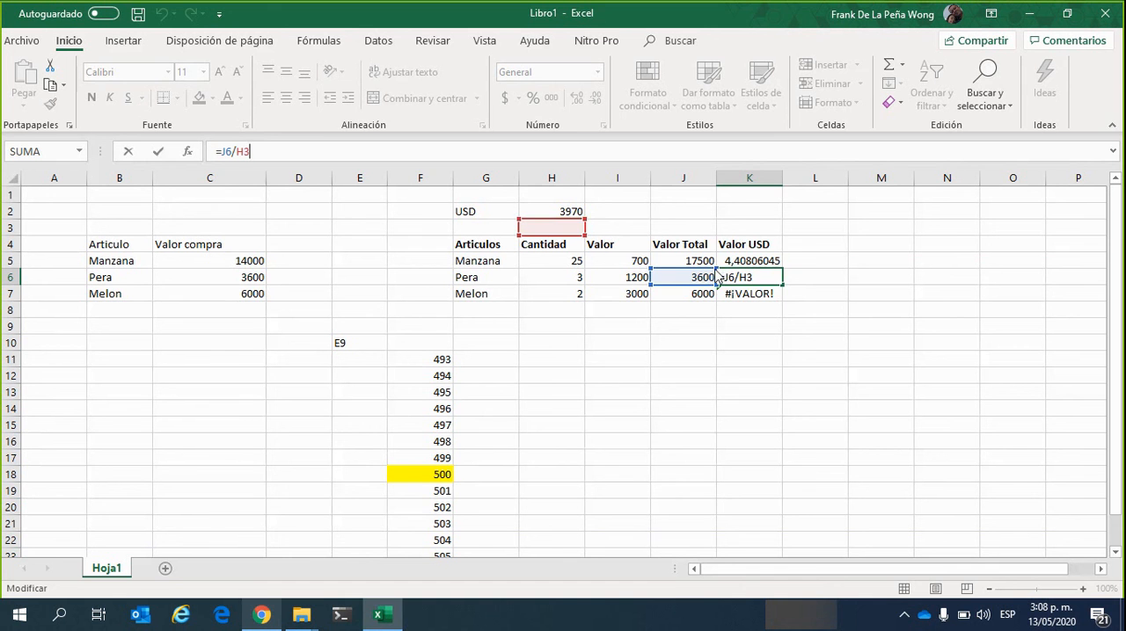
{"action": "key", "text": "alt+Tab"}
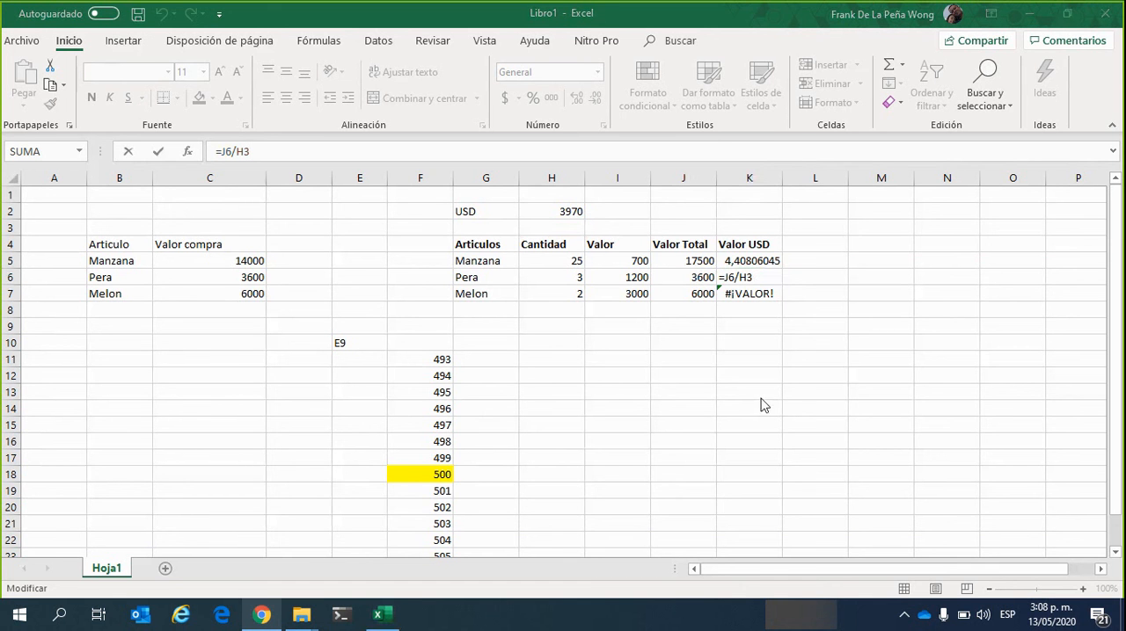
{"action": "left_click", "coordinate": [708, 146]}
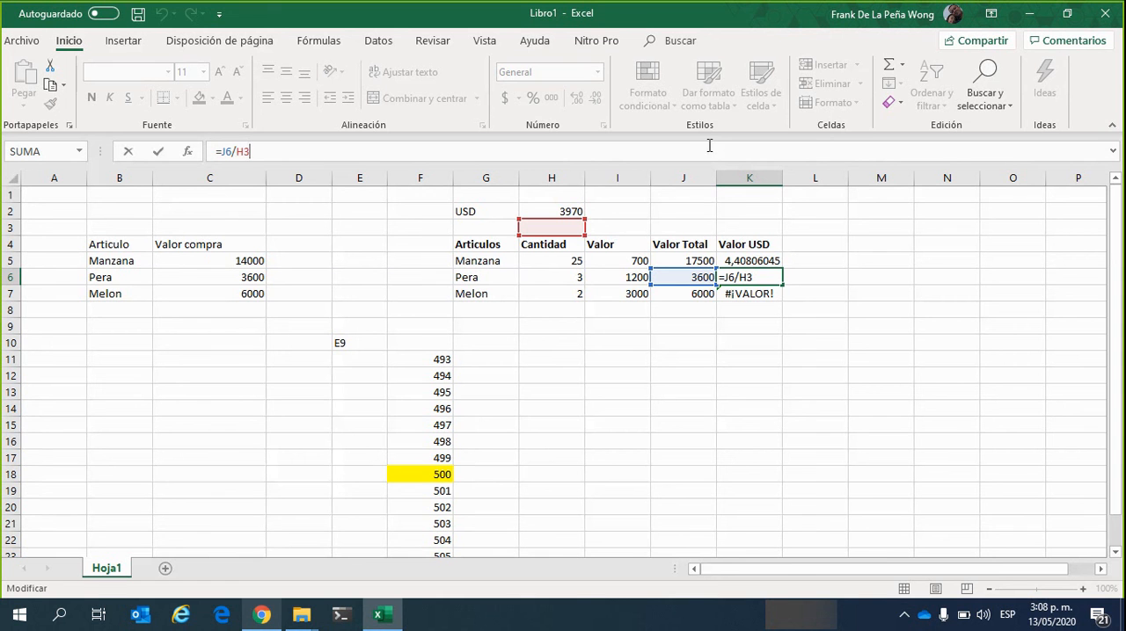
{"action": "left_click", "coordinate": [565, 210]}
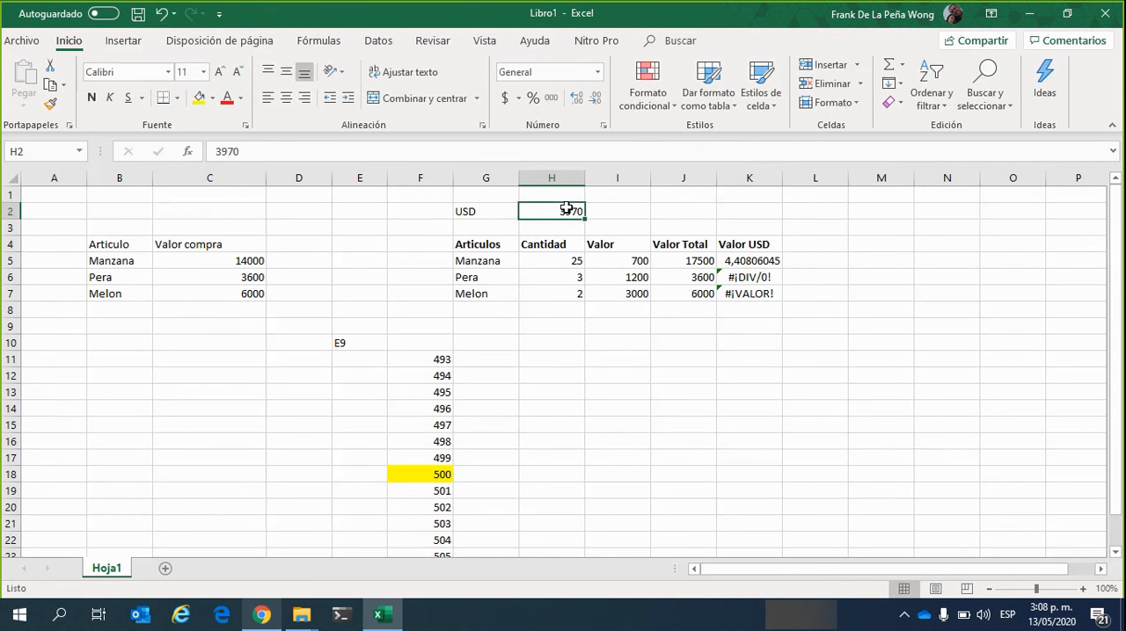
{"action": "left_click", "coordinate": [754, 263]}
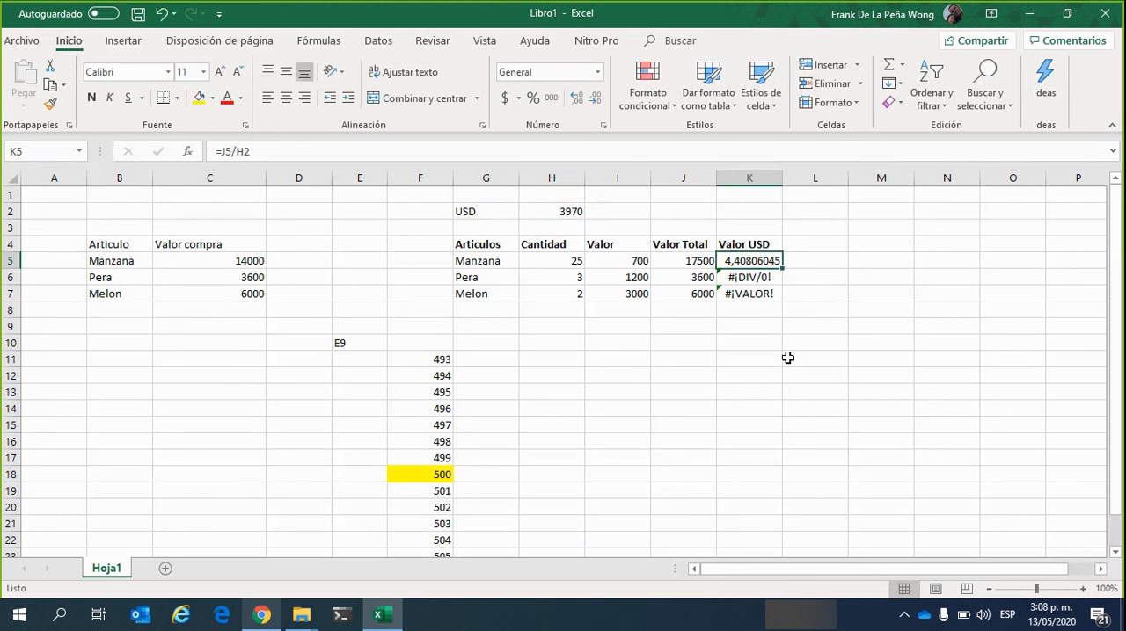
{"action": "left_click", "coordinate": [760, 284]}
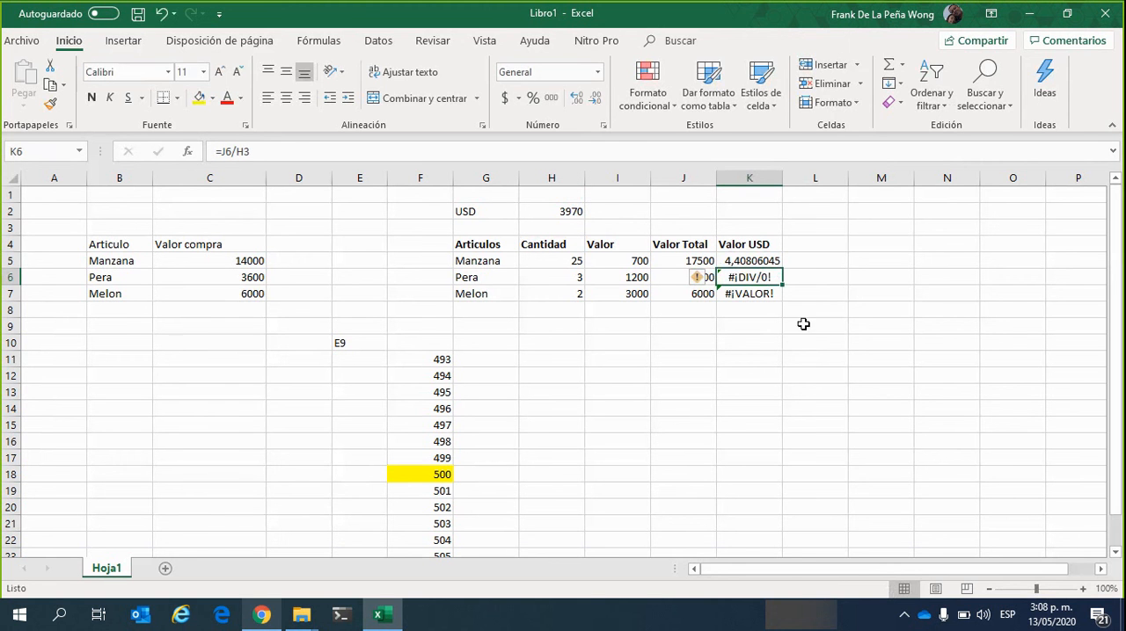
{"action": "left_click", "coordinate": [618, 152]}
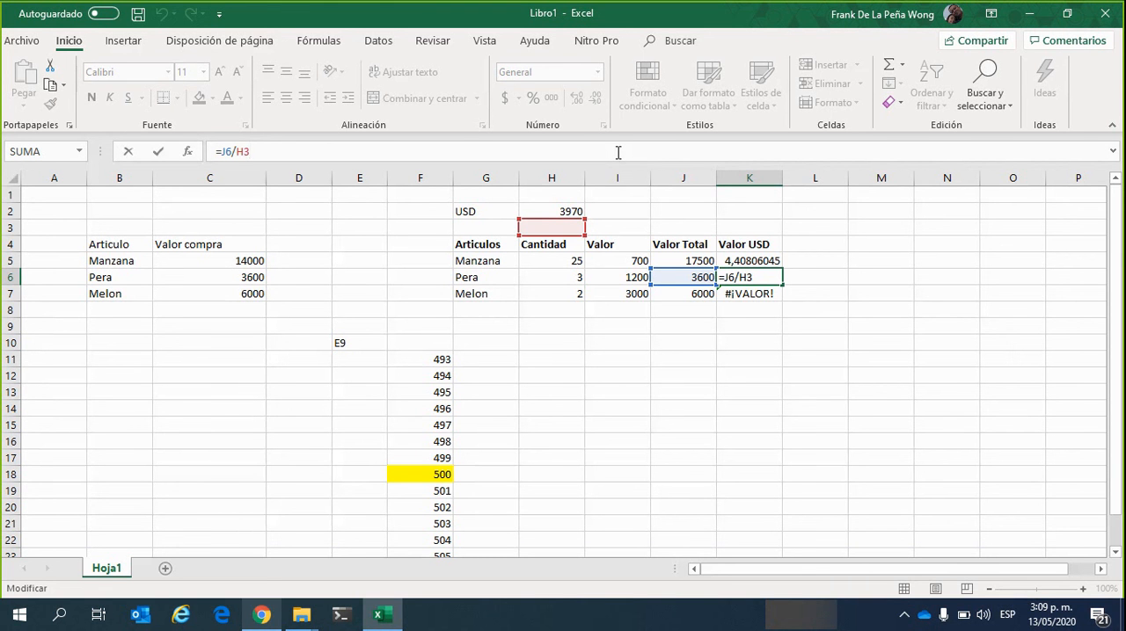
{"action": "left_click", "coordinate": [466, 395]}
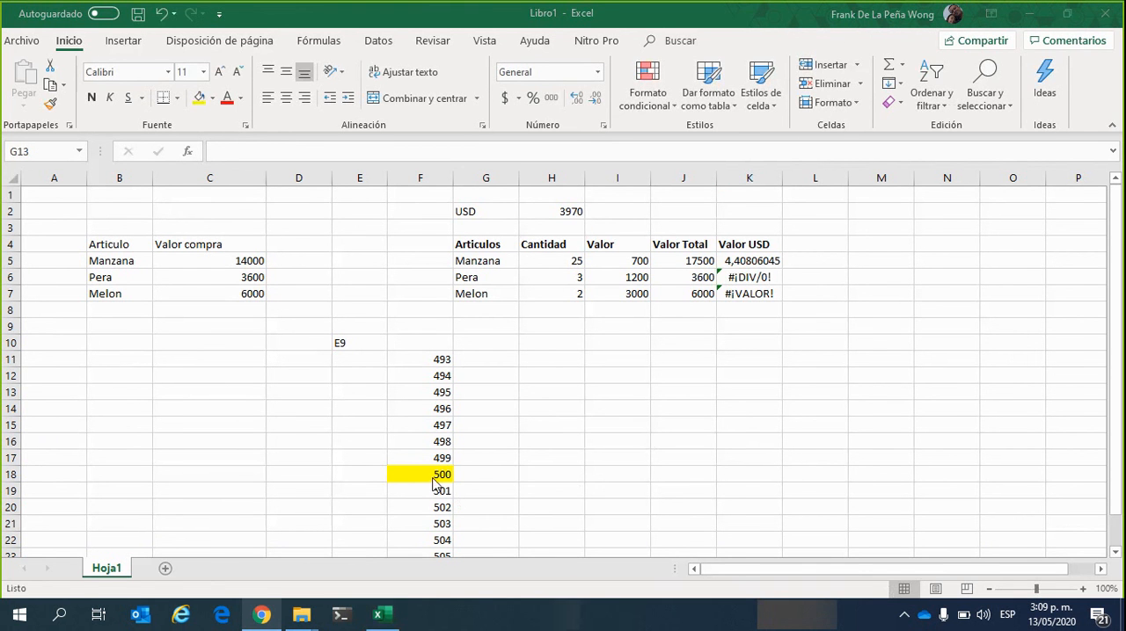
Autofill the yellow 500 in F18 upward to F11 as a fill series (Serie de relleno)
{"action": "left_click", "coordinate": [435, 478]}
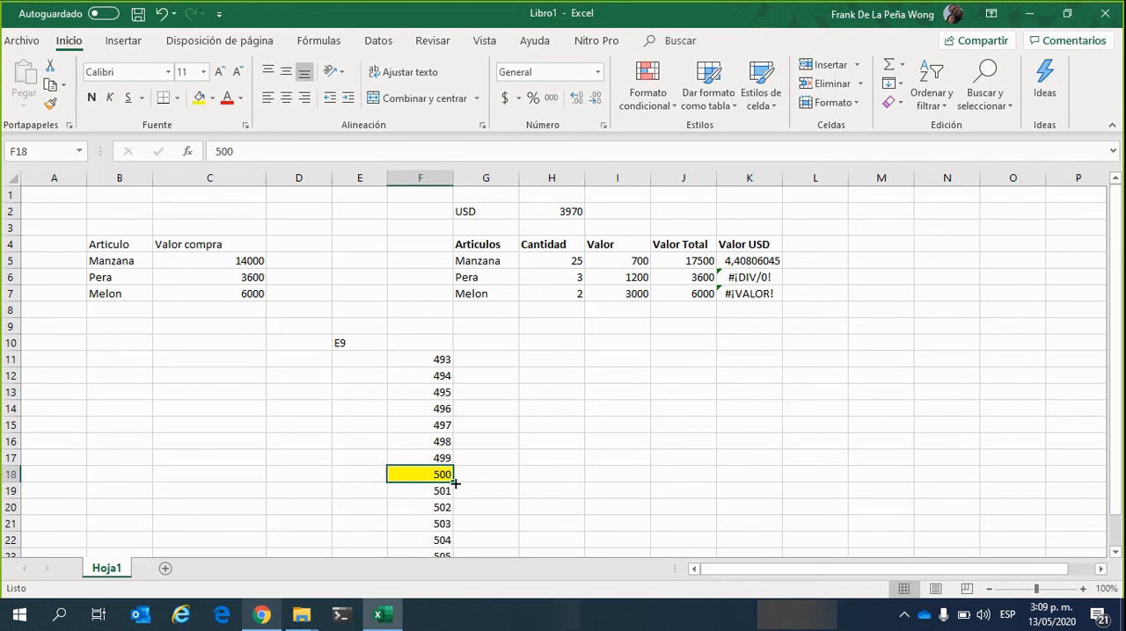
{"action": "left_click_drag", "start_coordinate": [455, 484], "coordinate": [462, 353]}
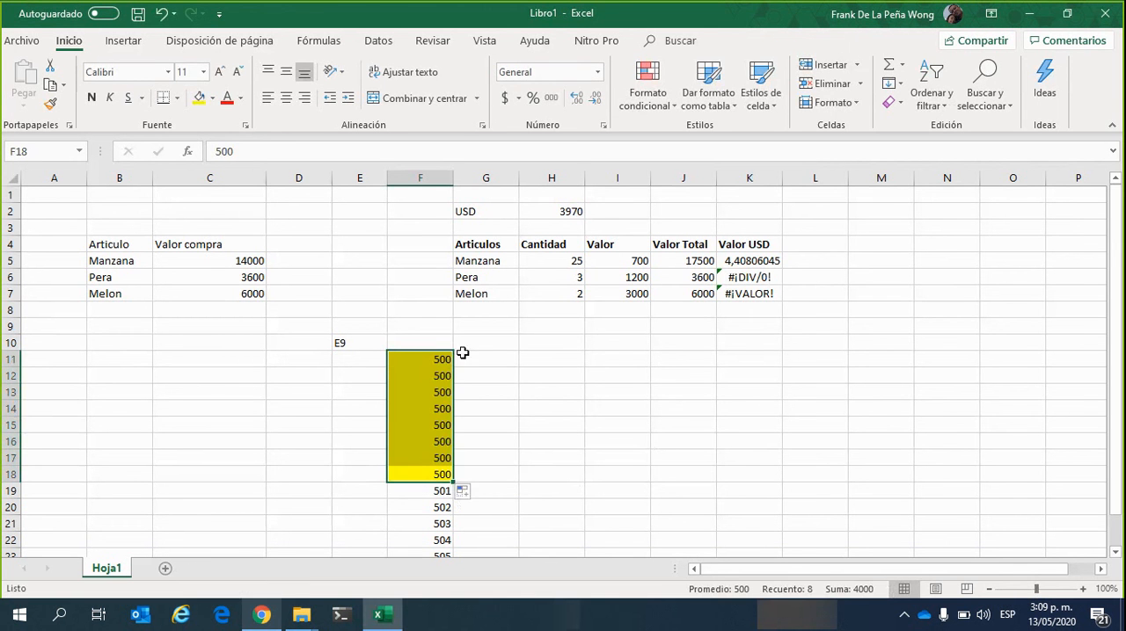
{"action": "left_click", "coordinate": [465, 493]}
{"action": "left_click", "coordinate": [497, 415]}
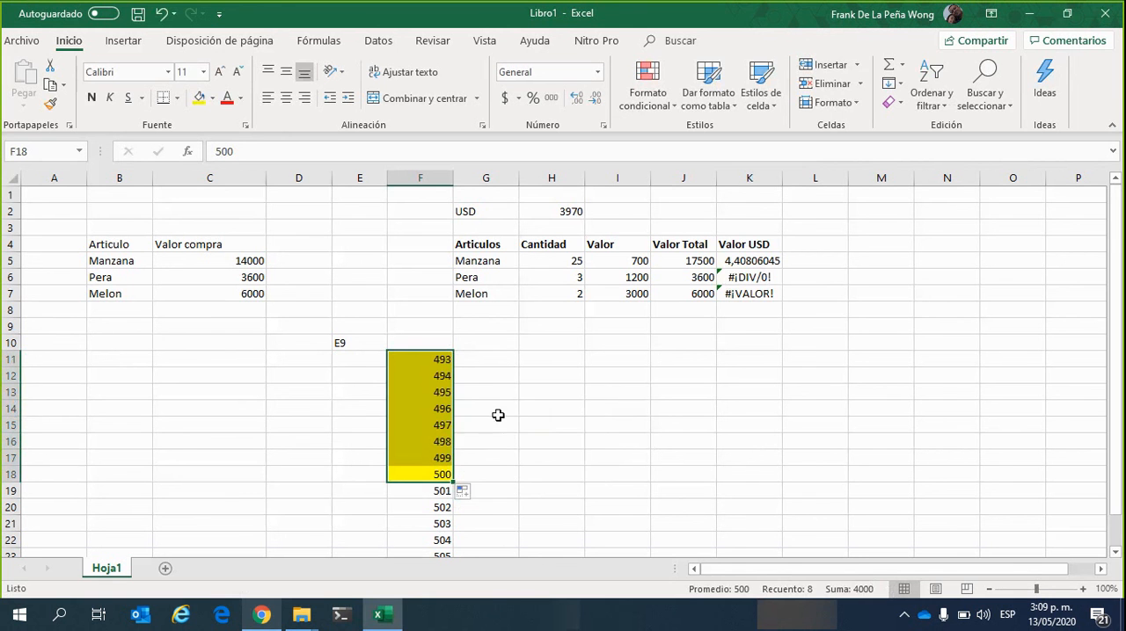
Autofill the yellow 500 in F18 downward to F24 as a fill series (Serie de relleno)
{"action": "left_click", "coordinate": [437, 492]}
{"action": "scroll", "coordinate": [447, 432], "scroll_direction": "down", "scroll_amount": 3}
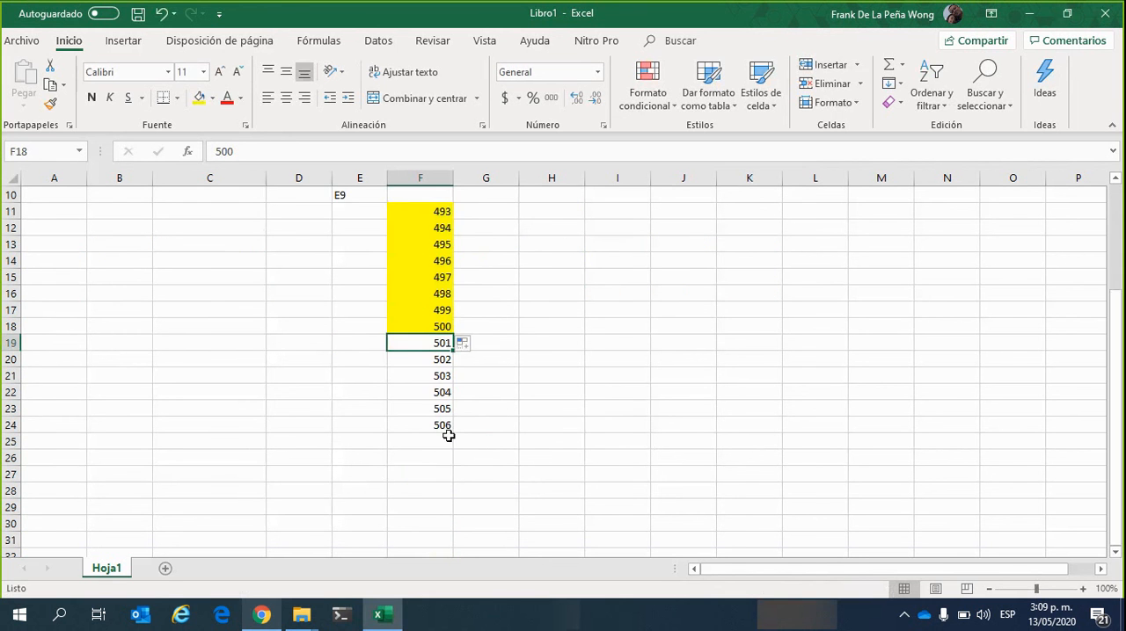
{"action": "scroll", "coordinate": [445, 433], "scroll_direction": "up", "scroll_amount": 1}
{"action": "left_click", "coordinate": [441, 378]}
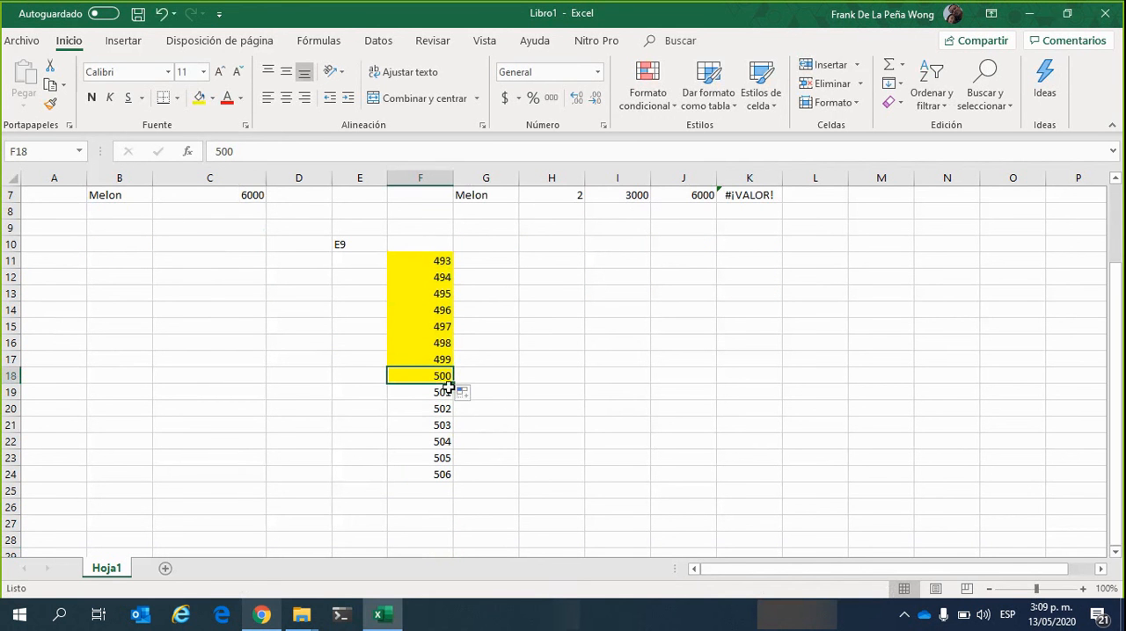
{"action": "left_click_drag", "start_coordinate": [454, 384], "coordinate": [460, 479]}
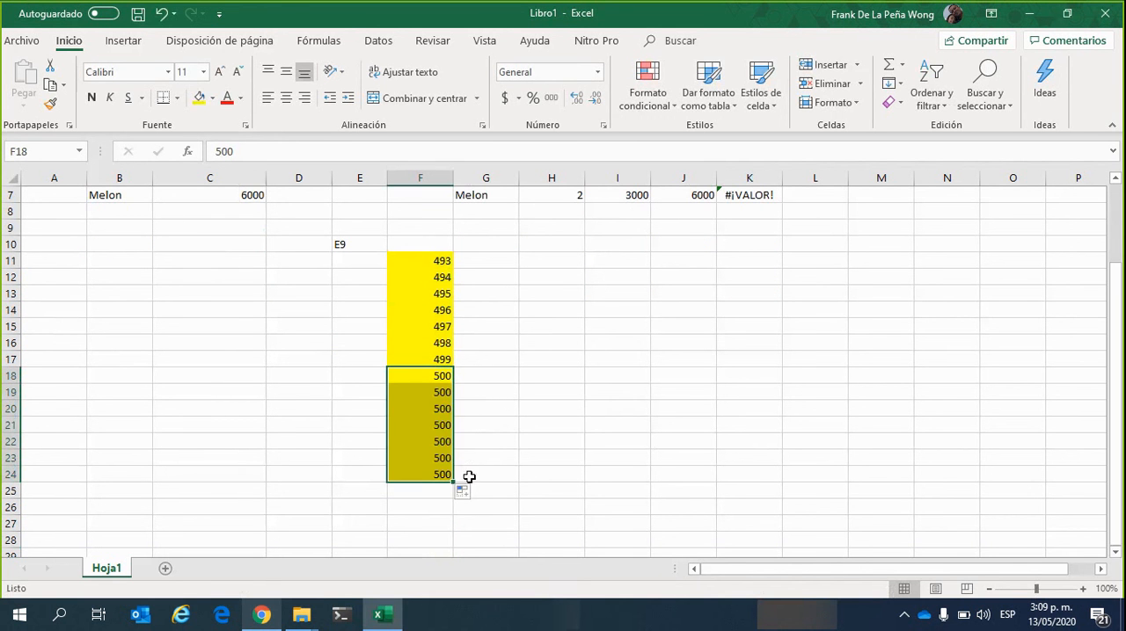
{"action": "left_click", "coordinate": [473, 496]}
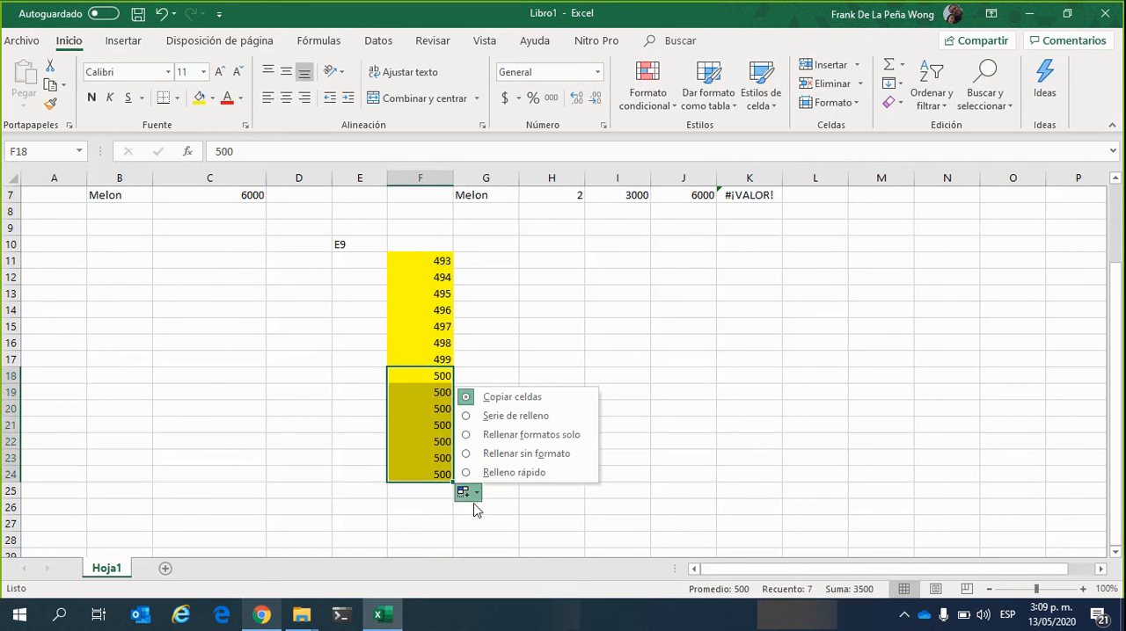
{"action": "left_click", "coordinate": [506, 417]}
{"action": "left_click", "coordinate": [486, 455]}
{"action": "left_click", "coordinate": [422, 393]}
{"action": "scroll", "coordinate": [506, 413], "scroll_direction": "up", "scroll_amount": 2}
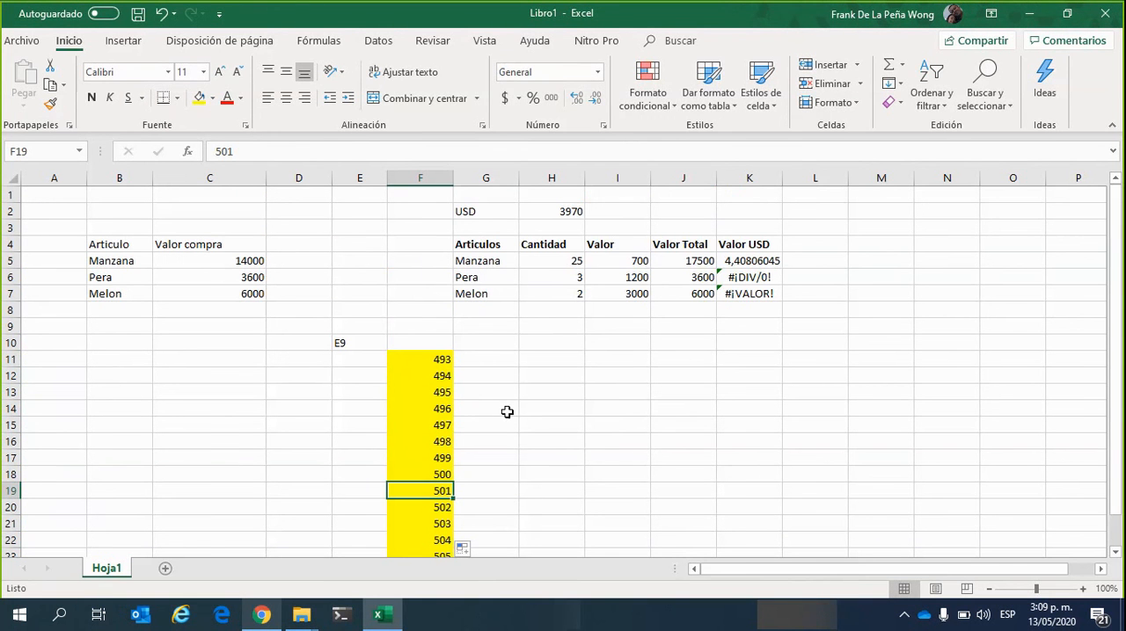
Autofill Melon's Valor Total formula from J7 down to J11, below the end of the table
{"action": "left_click", "coordinate": [692, 292]}
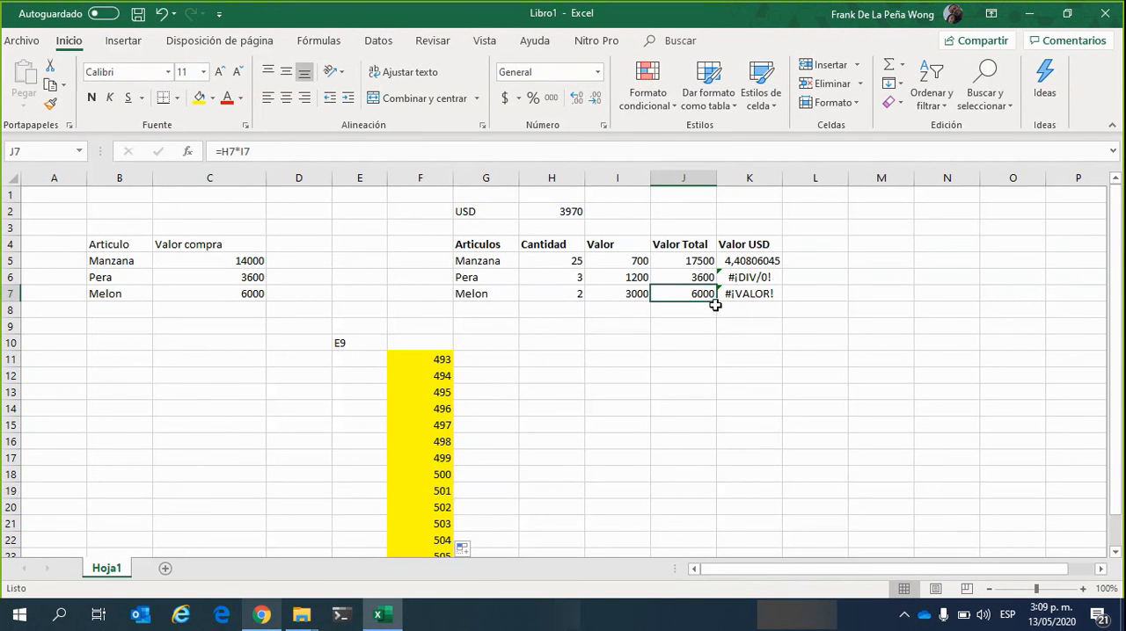
{"action": "left_click_drag", "start_coordinate": [717, 304], "coordinate": [727, 367]}
{"action": "left_click", "coordinate": [770, 410]}
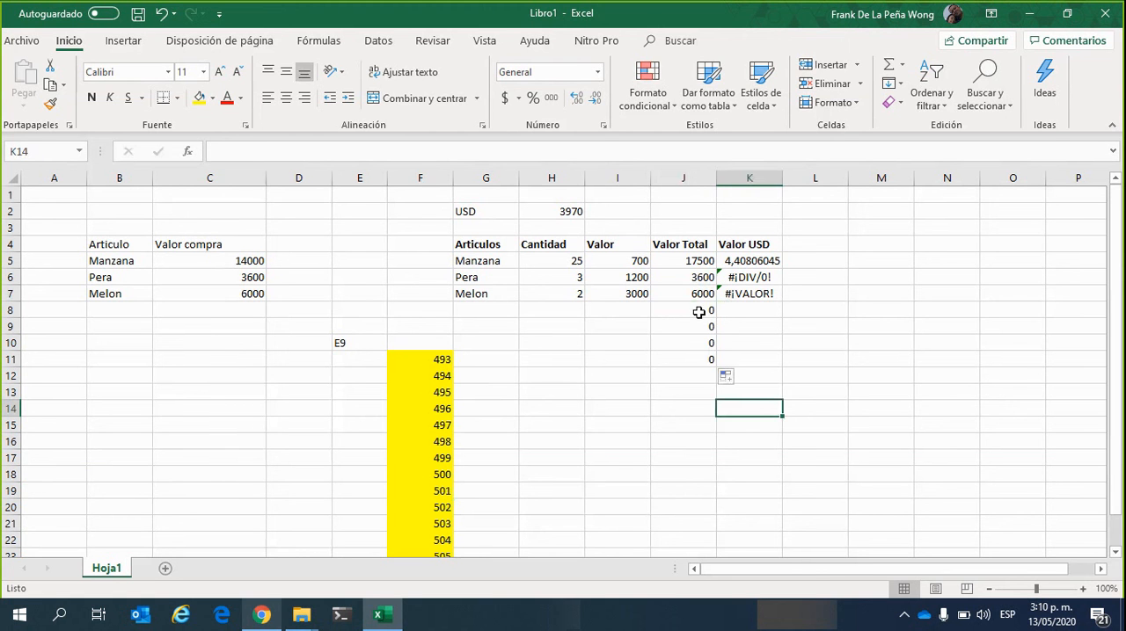
Examine which Cantidad and Valor cells the Valor Total formulas in J7, J8 and J9 refer to, leaving them as they are
{"action": "left_click", "coordinate": [699, 312]}
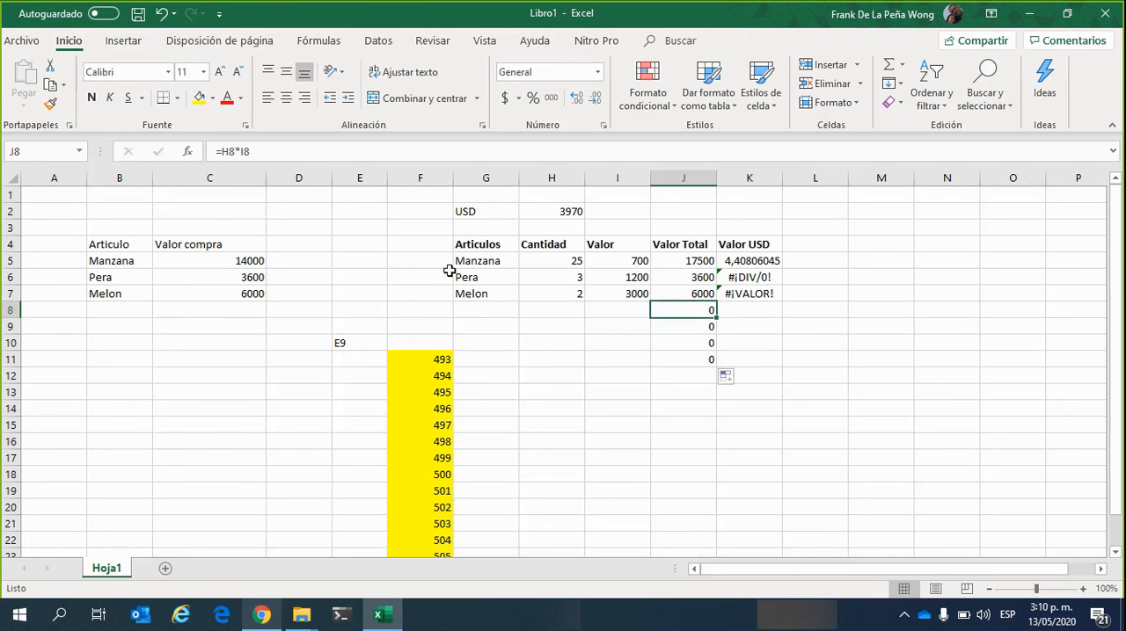
{"action": "left_click", "coordinate": [324, 154]}
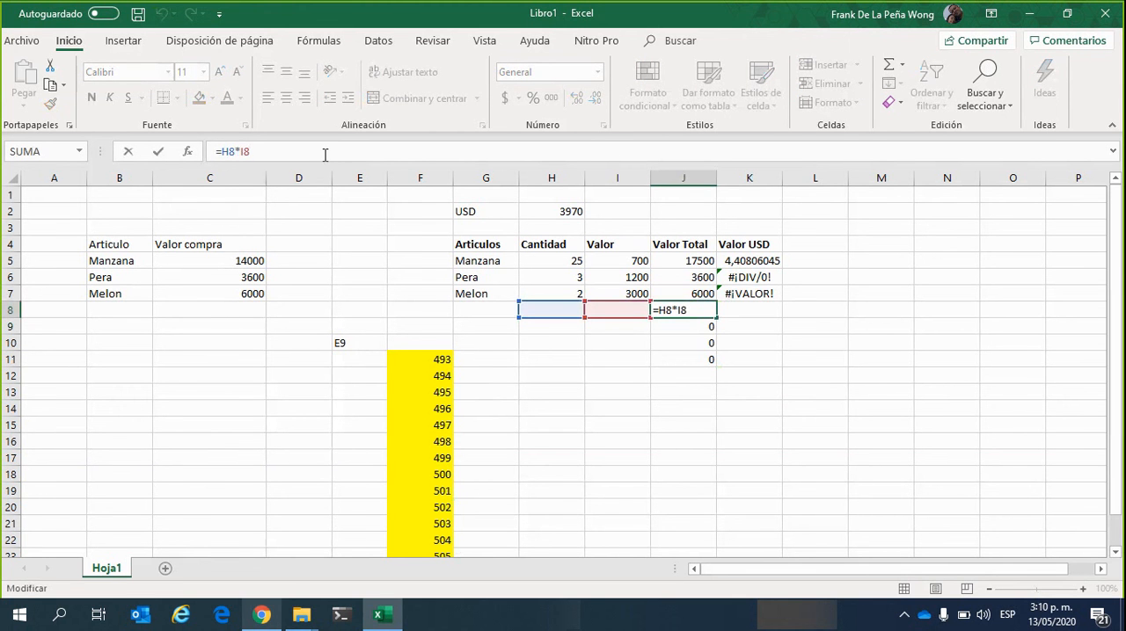
{"action": "left_click", "coordinate": [680, 326]}
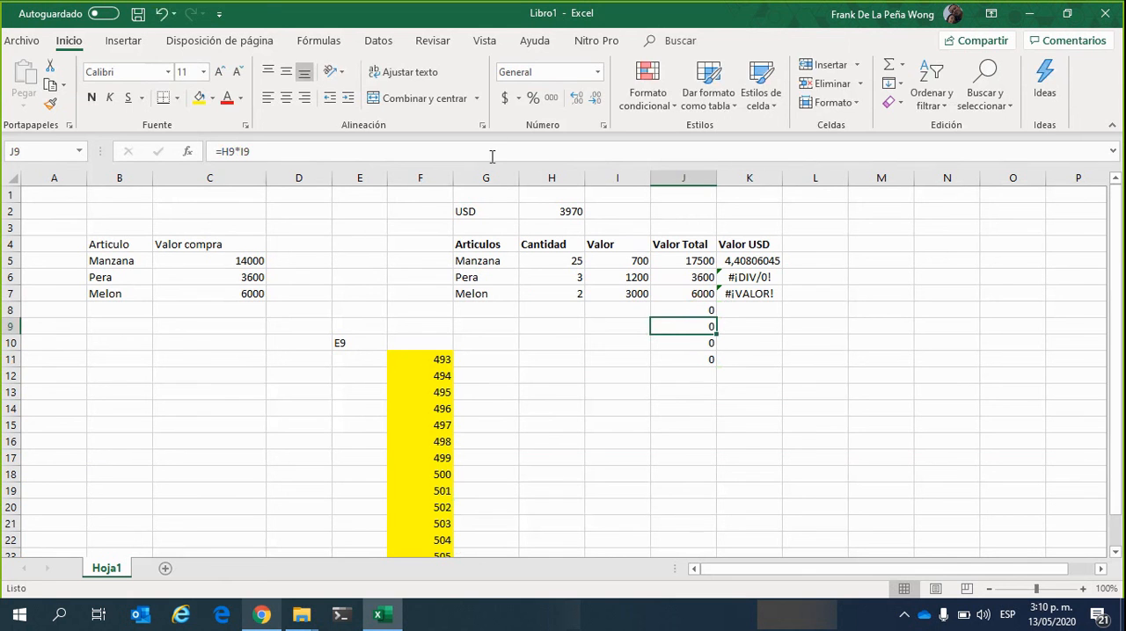
{"action": "key", "text": "F2"}
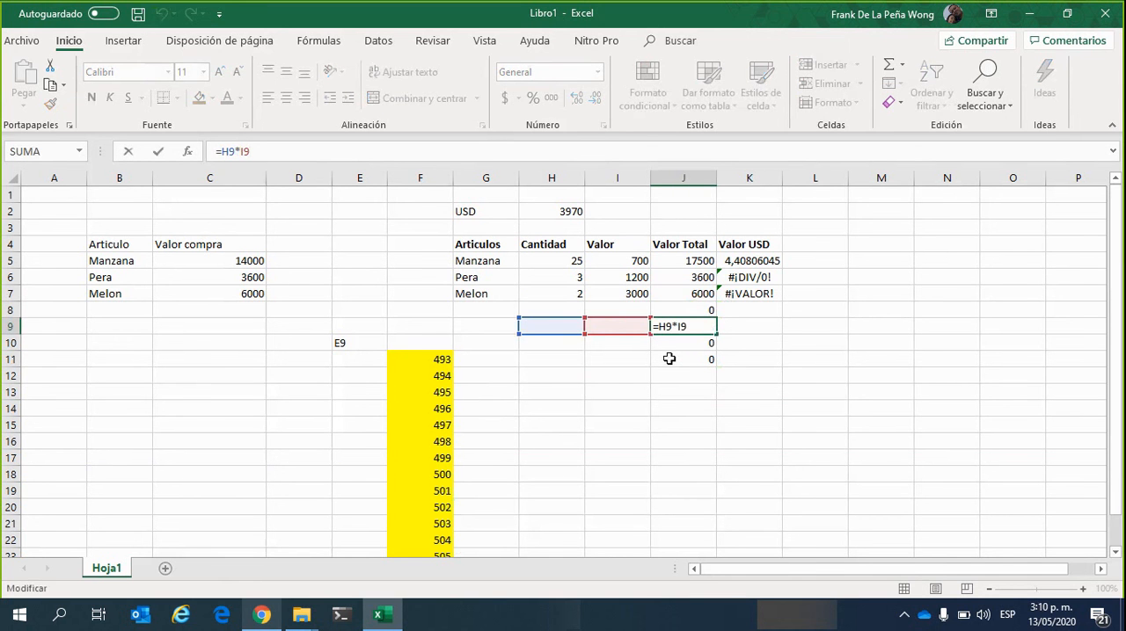
{"action": "left_click", "coordinate": [704, 298]}
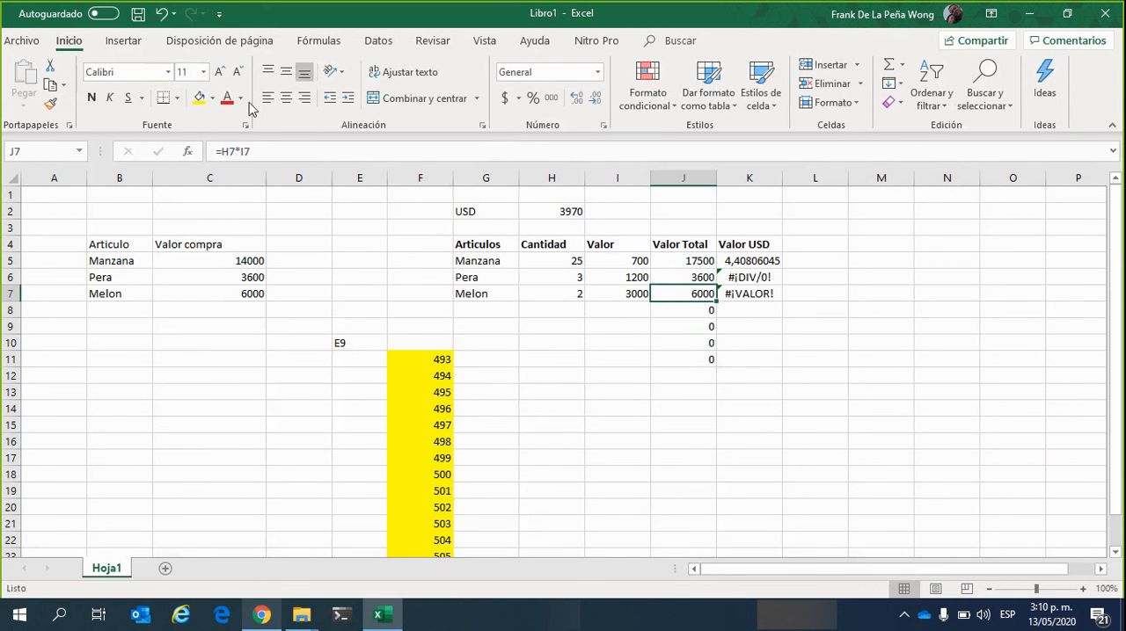
{"action": "left_click", "coordinate": [261, 152]}
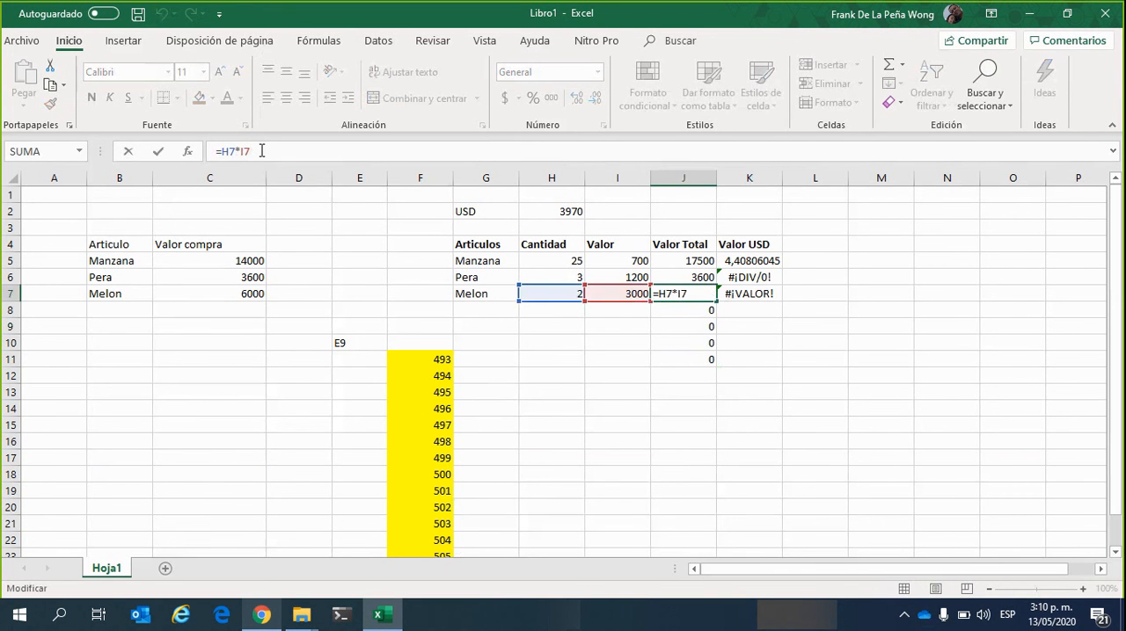
{"action": "key", "text": "Return"}
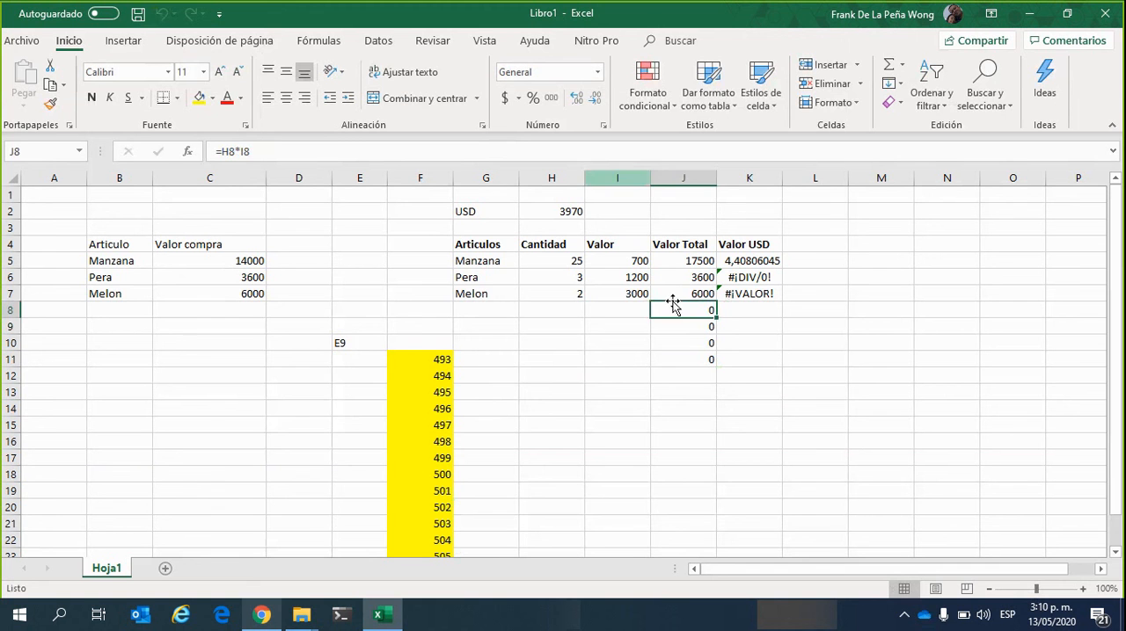
{"action": "key", "text": "Up"}
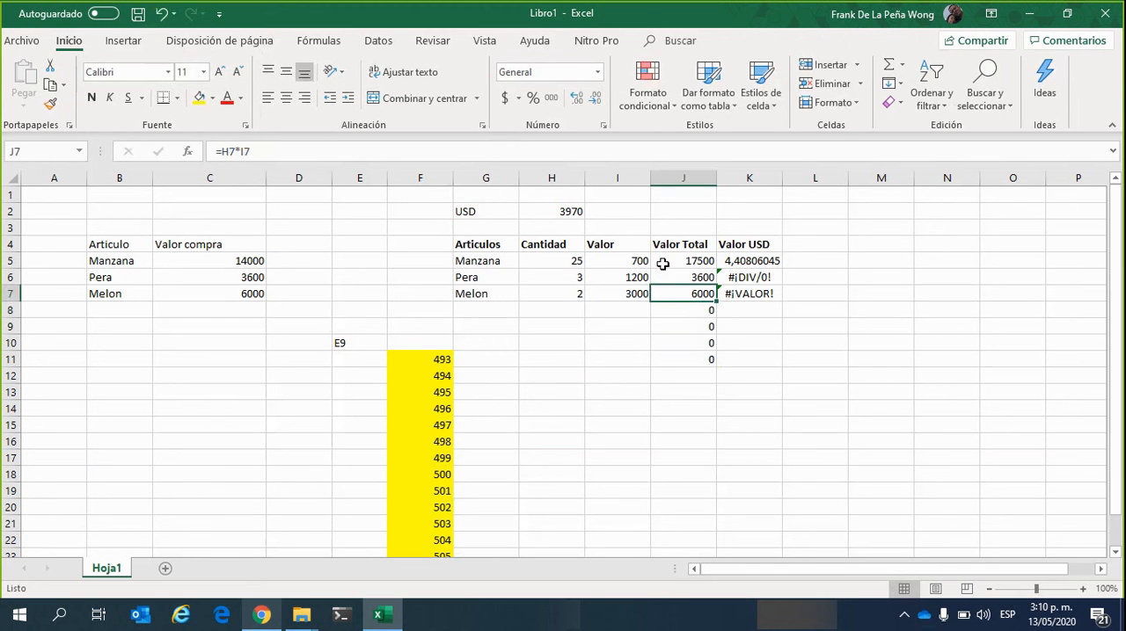
{"action": "left_click", "coordinate": [556, 295]}
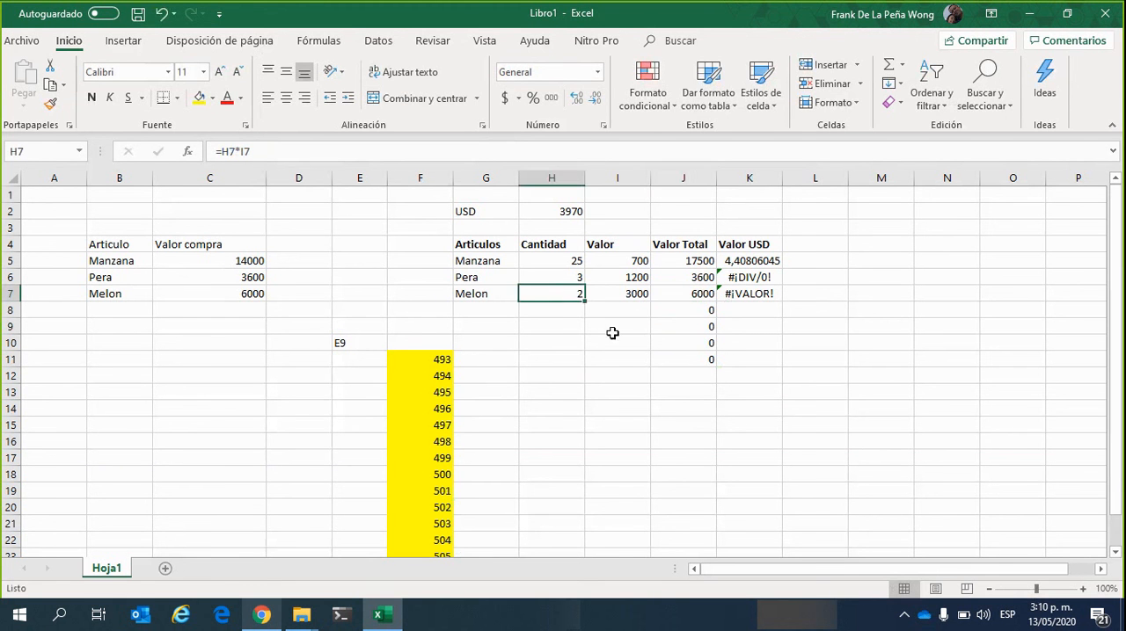
{"action": "left_click", "coordinate": [480, 296]}
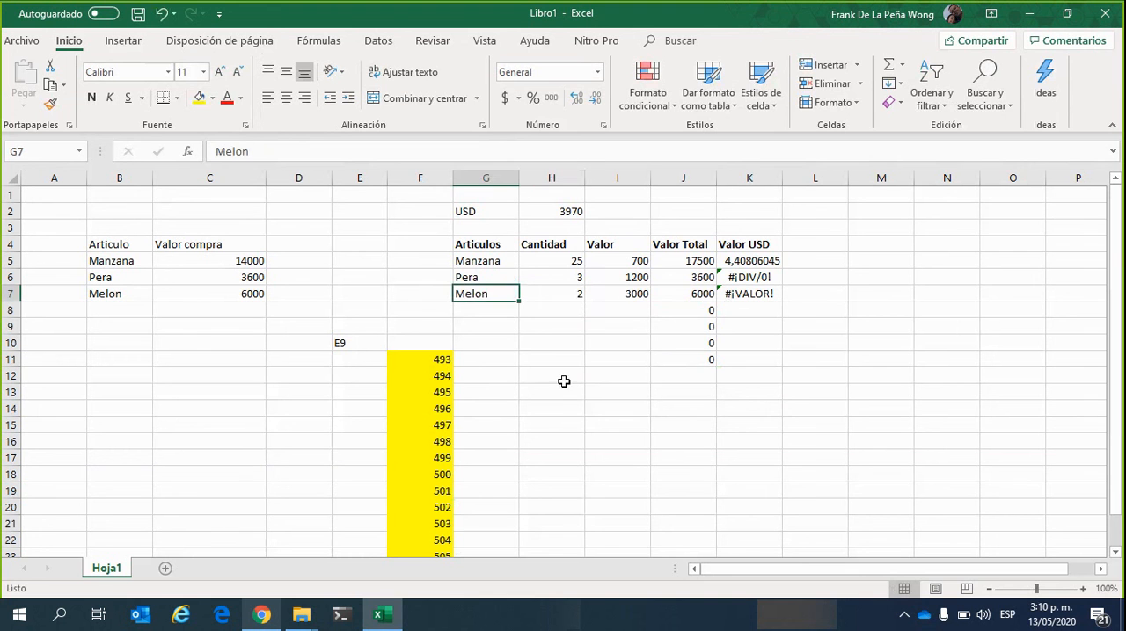
Review Melon's Valor, Valor Total and Valor USD cells and the copied formula below them in J8
{"action": "left_click", "coordinate": [637, 296]}
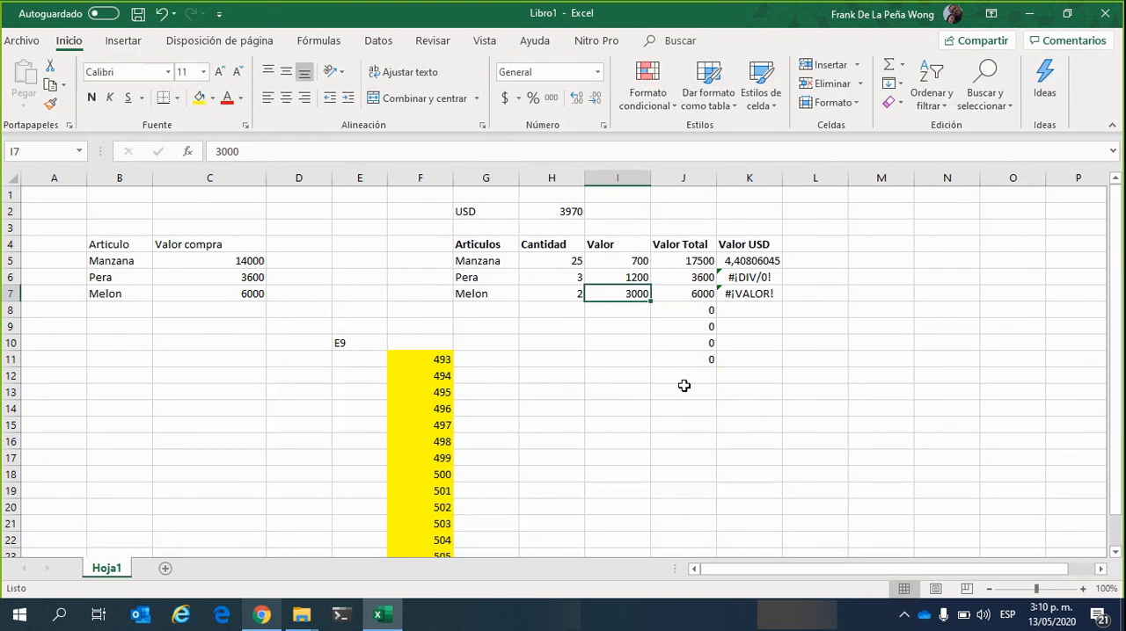
{"action": "left_click", "coordinate": [708, 300]}
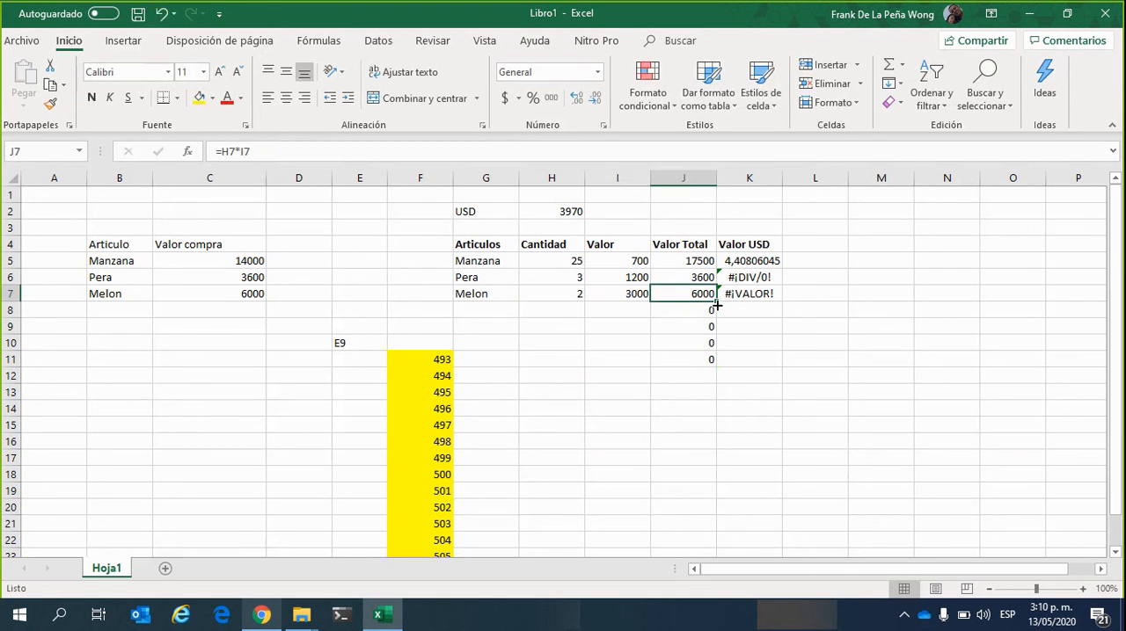
{"action": "left_click", "coordinate": [705, 305]}
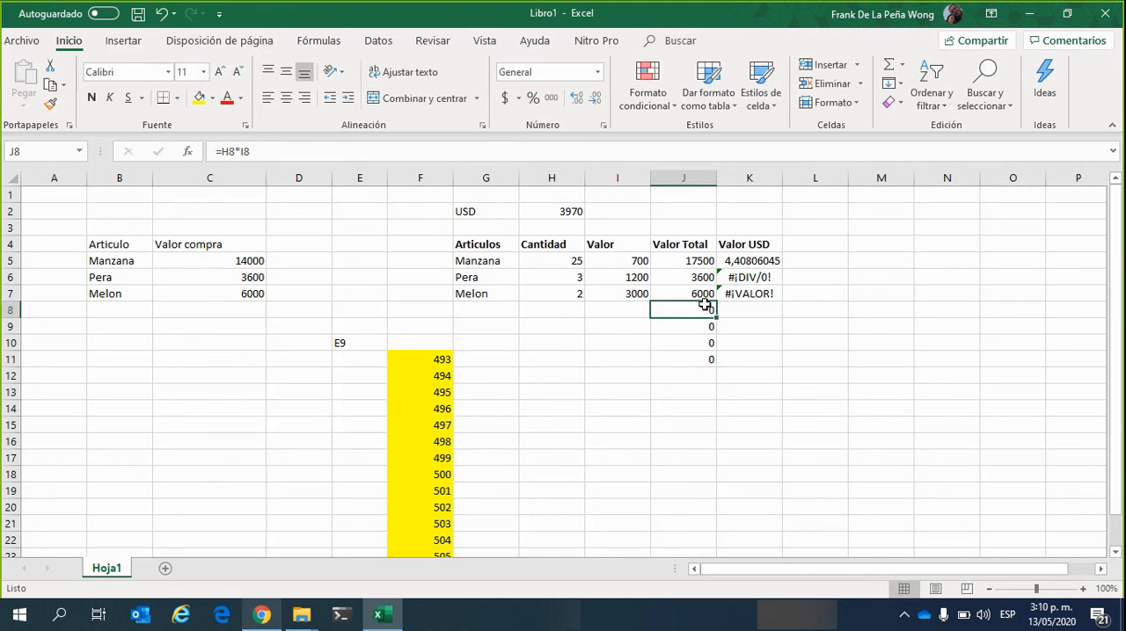
{"action": "left_click", "coordinate": [721, 296]}
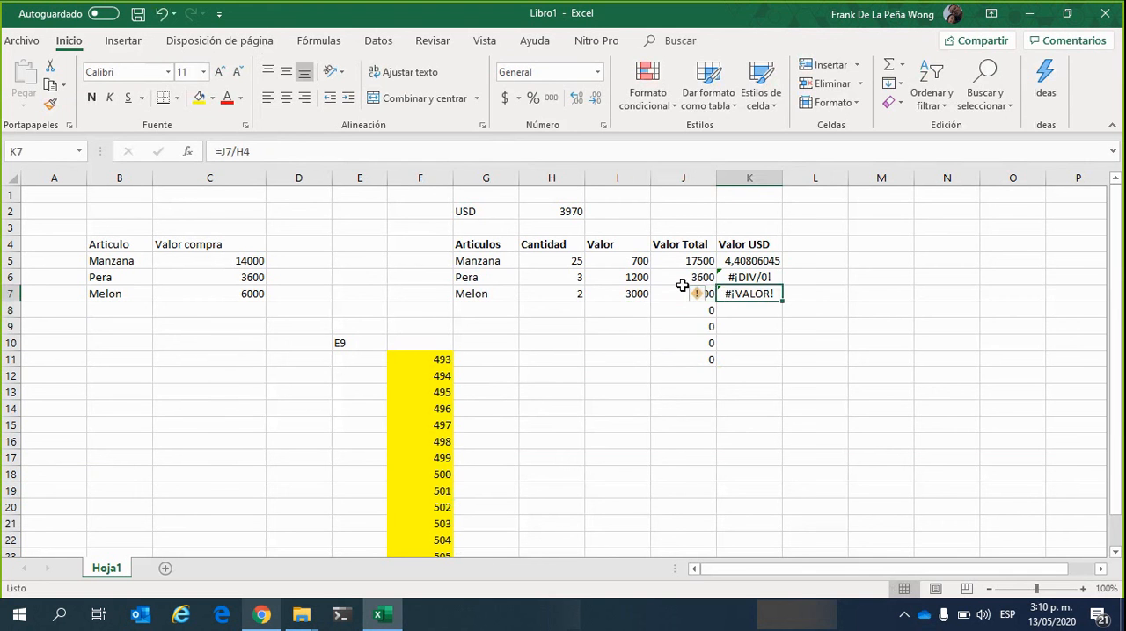
{"action": "left_click", "coordinate": [692, 295]}
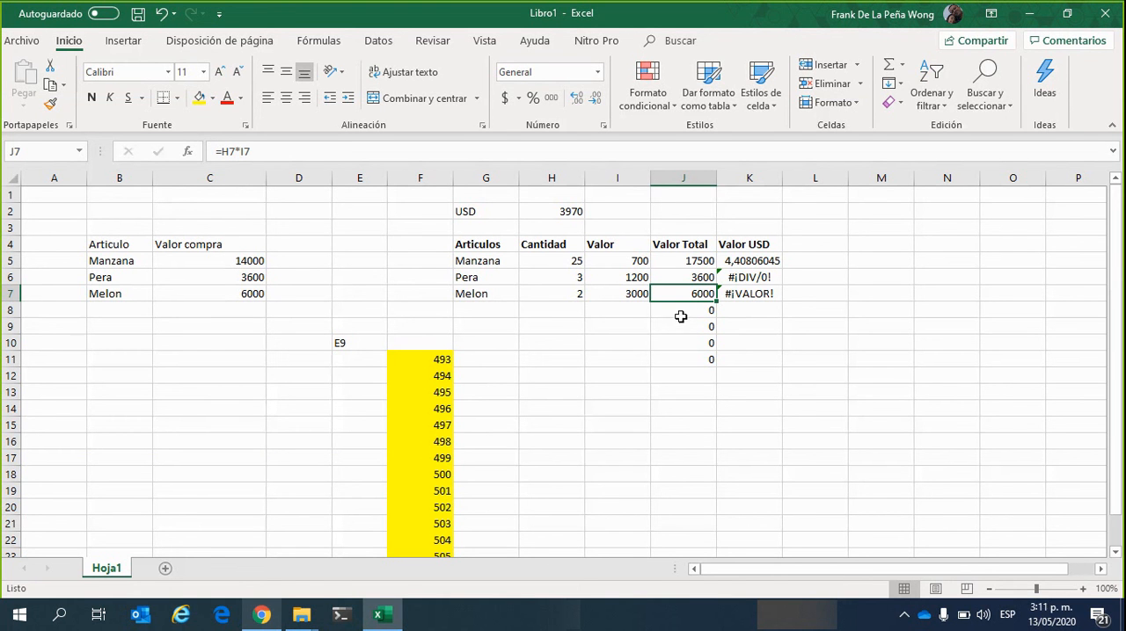
{"action": "left_click", "coordinate": [683, 313]}
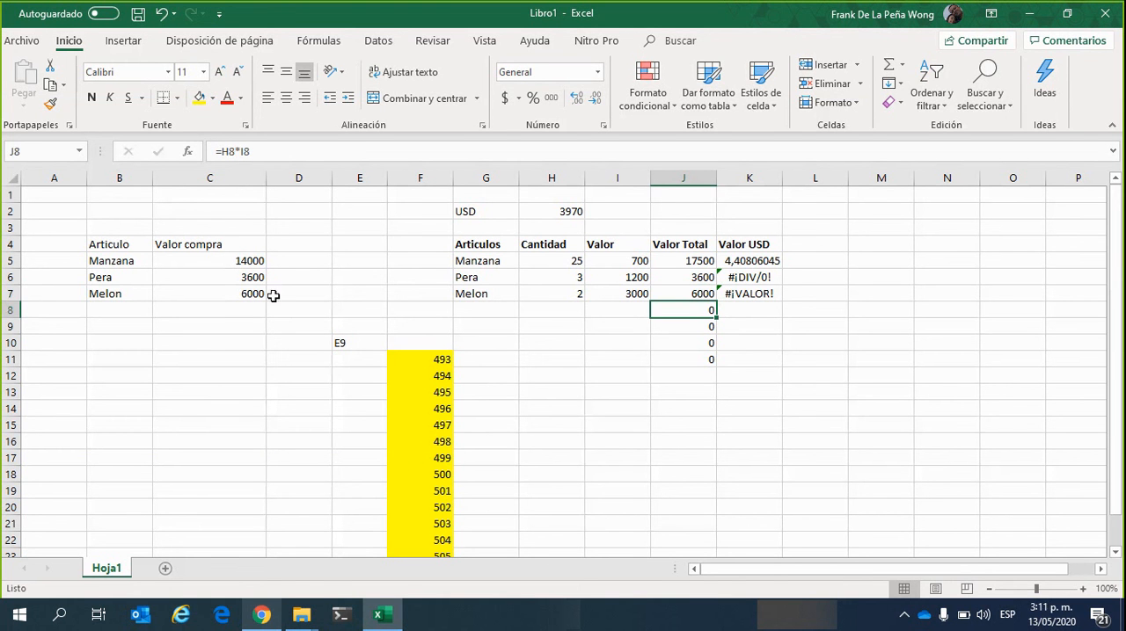
Trace which Cantidad and Valor cells each Valor Total formula from J7 down to J11 refers to, without editing the formulas
{"action": "left_click", "coordinate": [291, 152]}
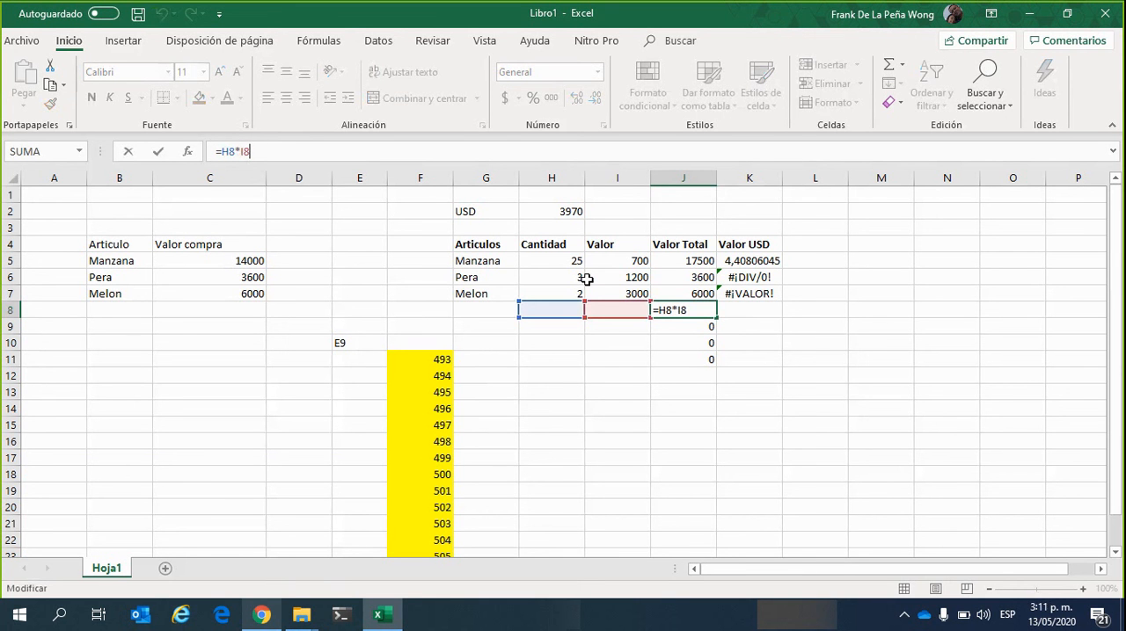
{"action": "left_click", "coordinate": [706, 294]}
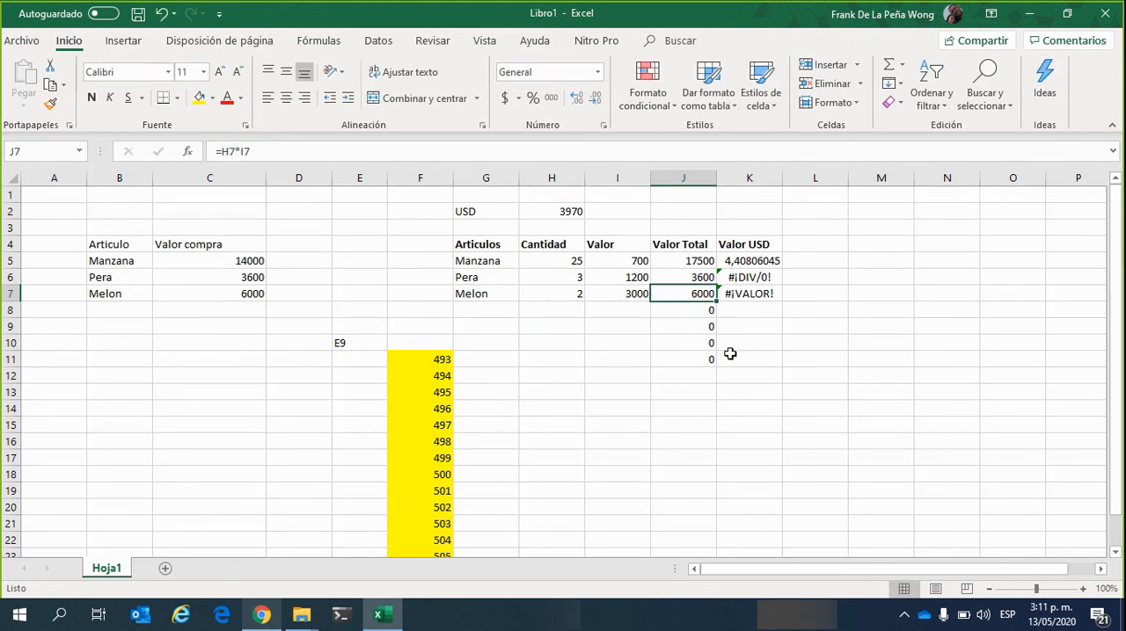
{"action": "left_click", "coordinate": [594, 158]}
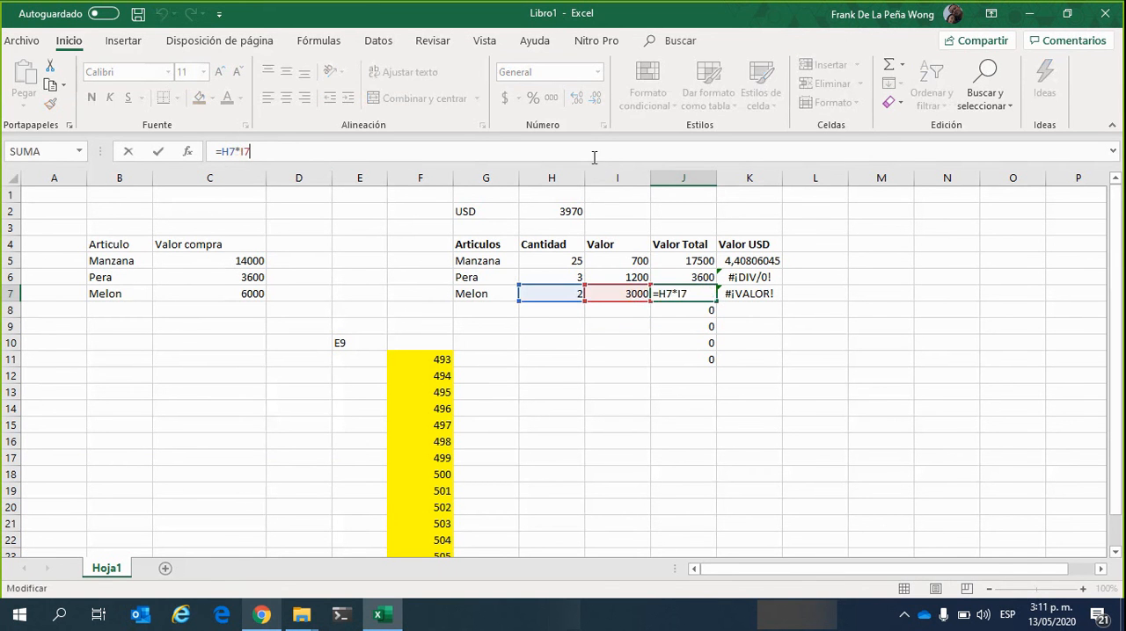
{"action": "left_click", "coordinate": [704, 309]}
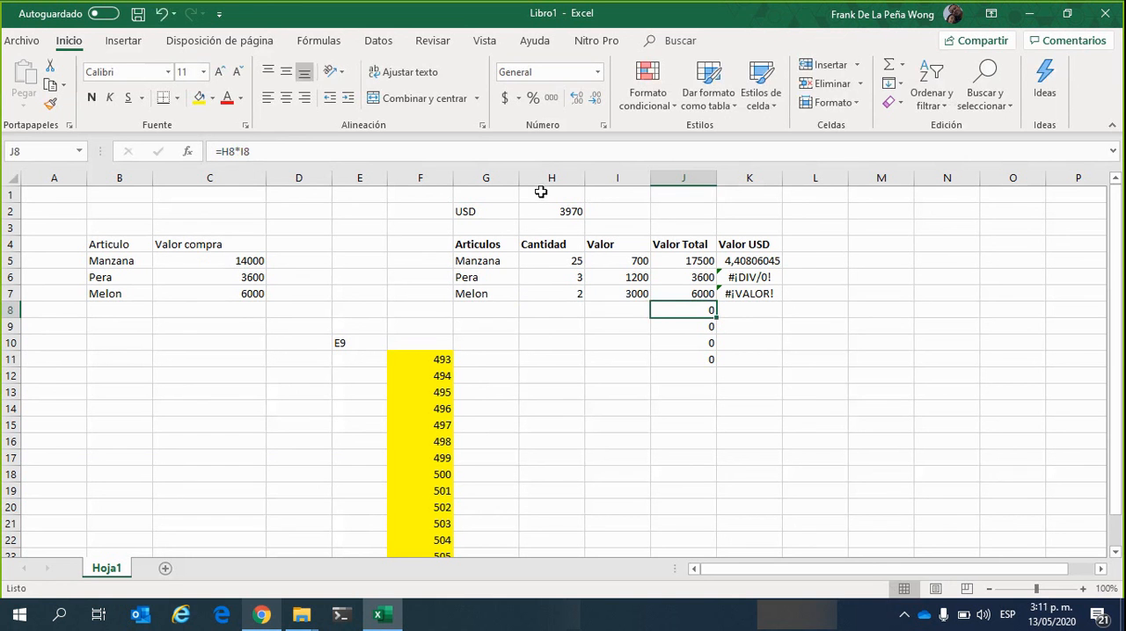
{"action": "left_click", "coordinate": [567, 153]}
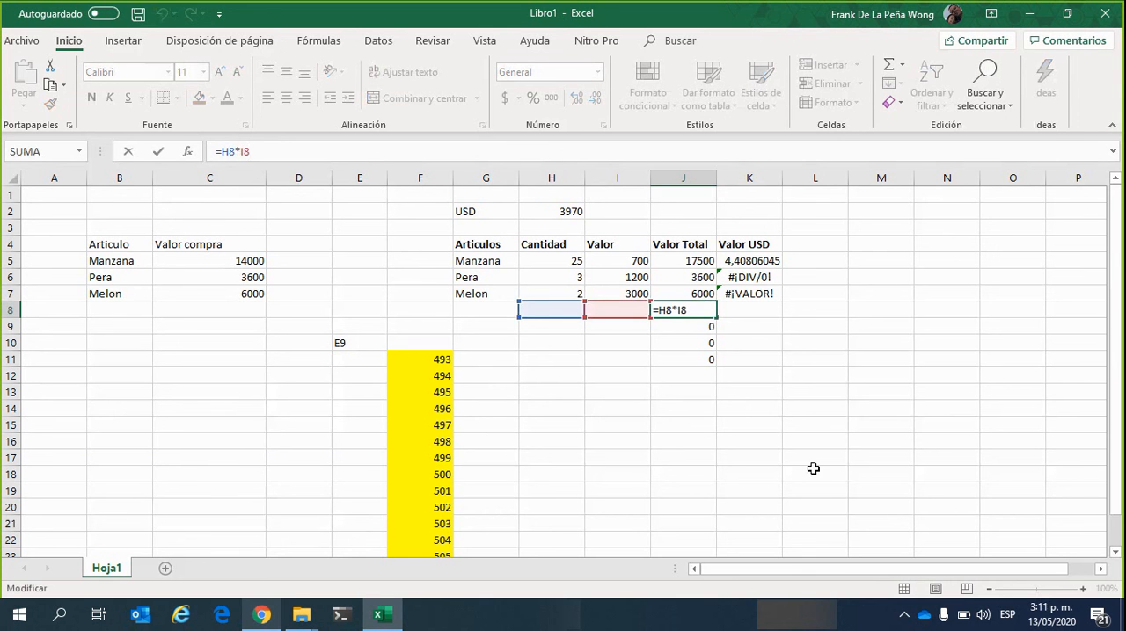
{"action": "left_click", "coordinate": [700, 329]}
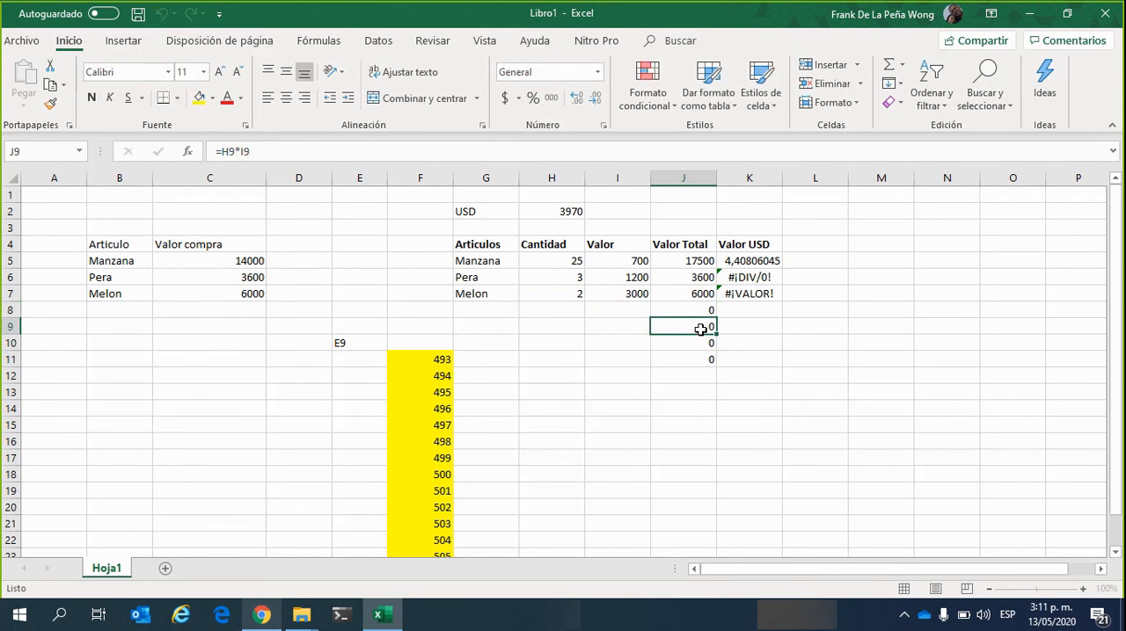
{"action": "left_click", "coordinate": [546, 150]}
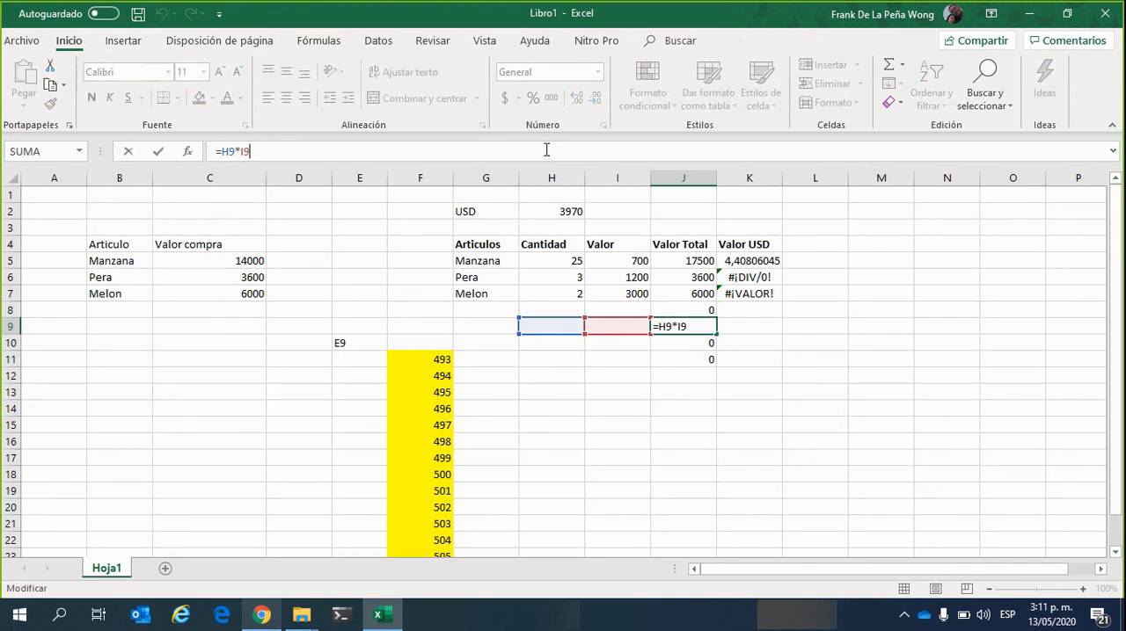
{"action": "left_click", "coordinate": [686, 340]}
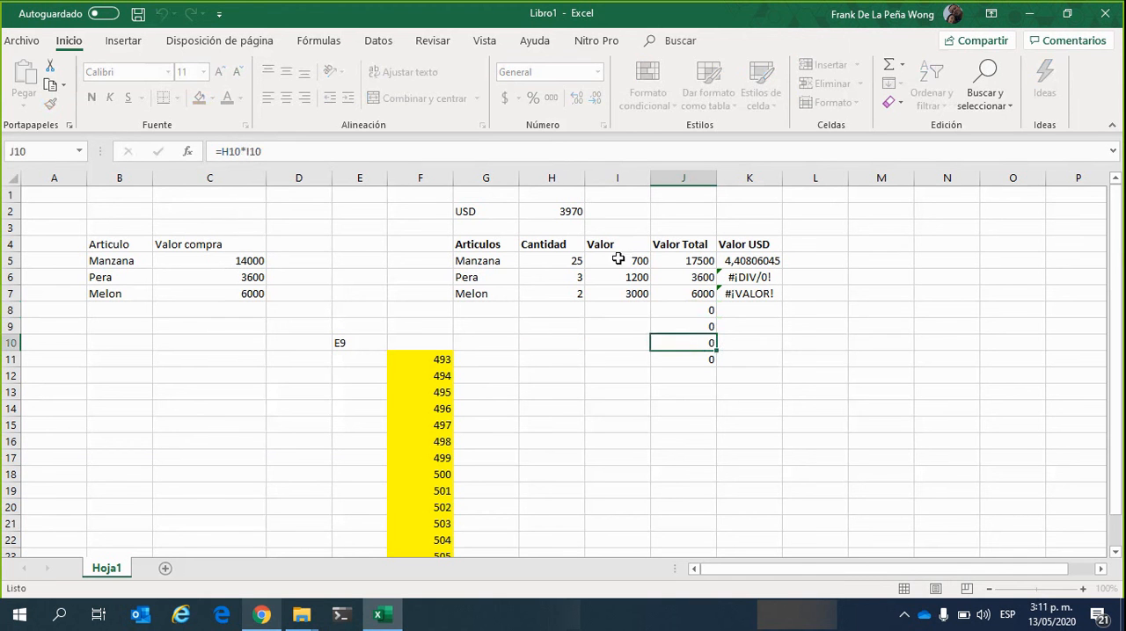
{"action": "left_click", "coordinate": [585, 149]}
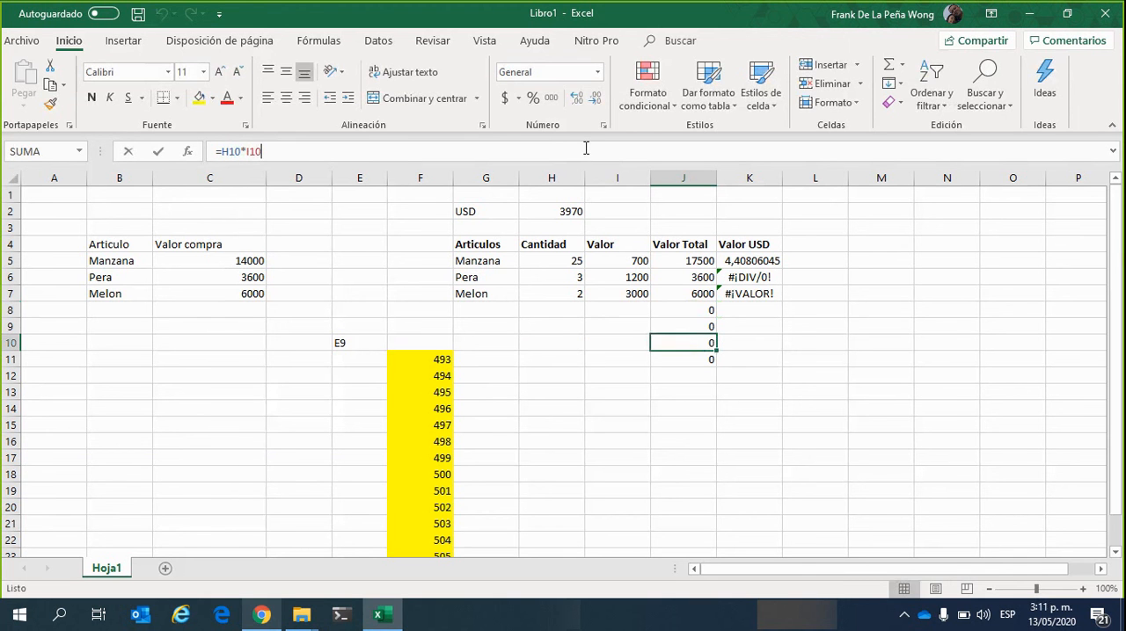
{"action": "left_click", "coordinate": [678, 354]}
{"action": "left_click", "coordinate": [309, 155]}
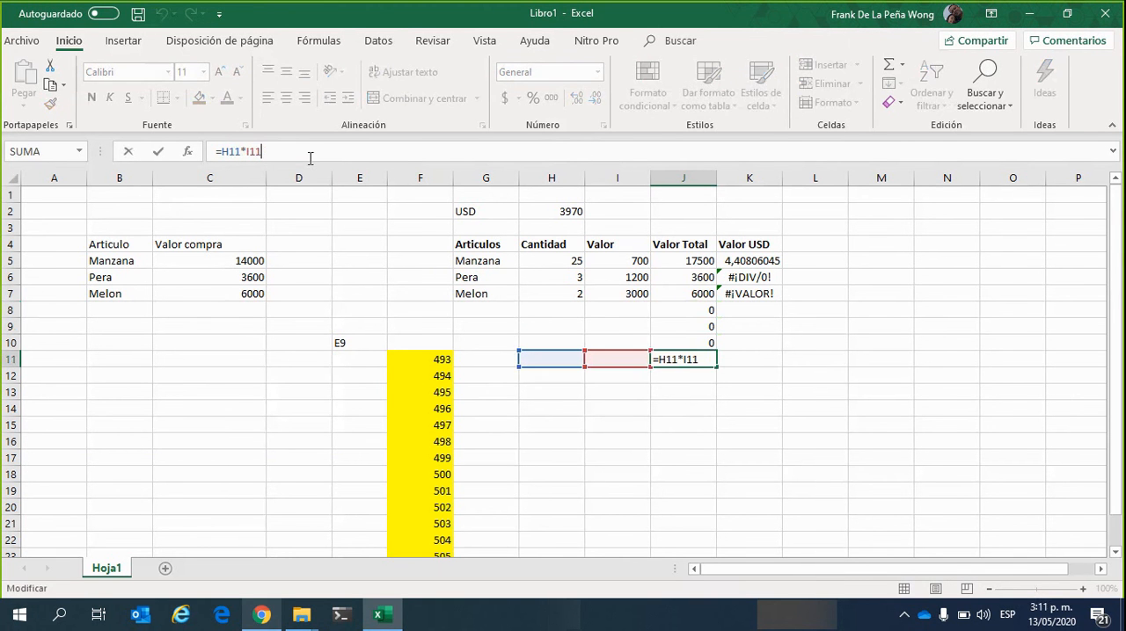
{"action": "left_click", "coordinate": [674, 410]}
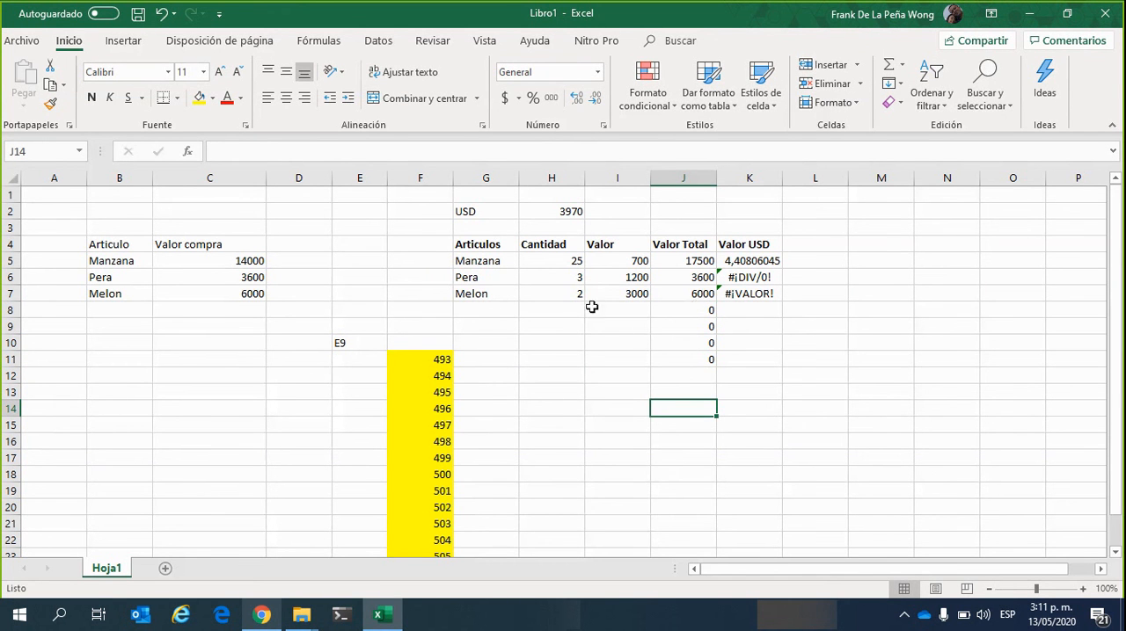
Examine the Cantidad and Valor cells H8 and I8 that the formula in J8 multiplies
{"action": "left_click", "coordinate": [562, 307]}
{"action": "left_click", "coordinate": [636, 314]}
{"action": "left_click", "coordinate": [691, 313]}
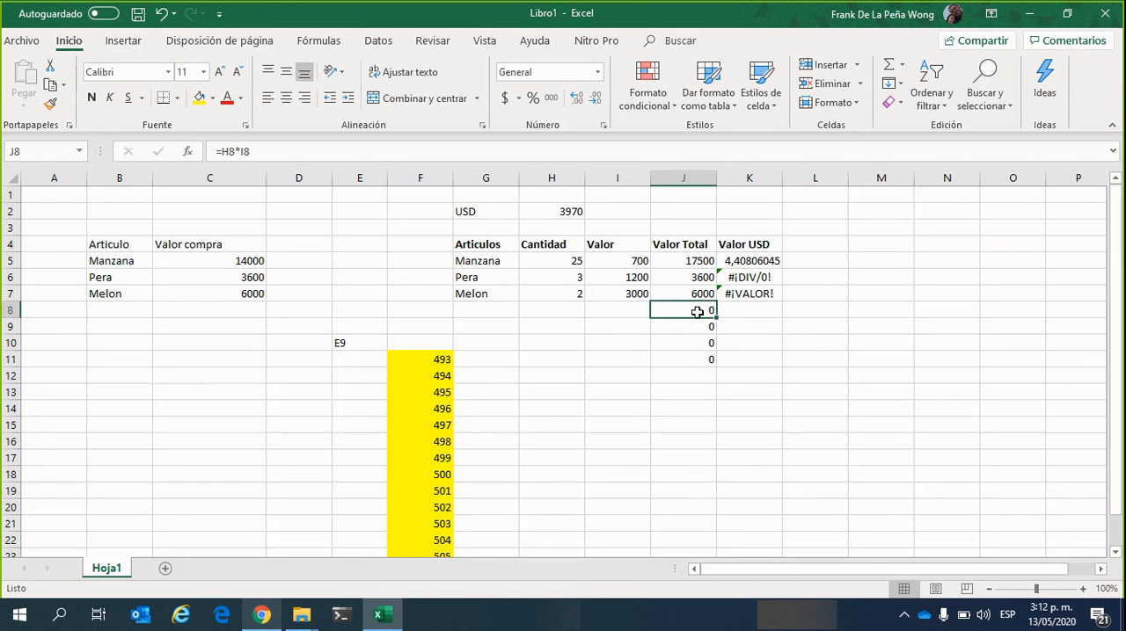
{"action": "left_click", "coordinate": [564, 306]}
{"action": "left_click", "coordinate": [621, 306]}
{"action": "left_click", "coordinate": [561, 314]}
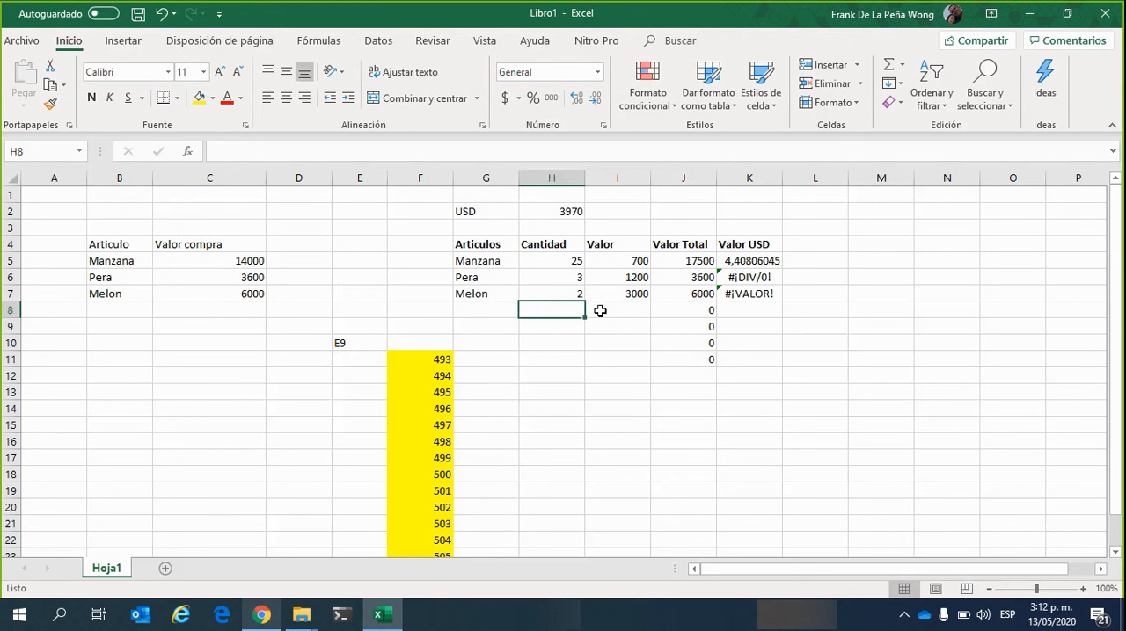
{"action": "left_click", "coordinate": [621, 313]}
{"action": "left_click", "coordinate": [559, 311]}
{"action": "left_click", "coordinate": [607, 307]}
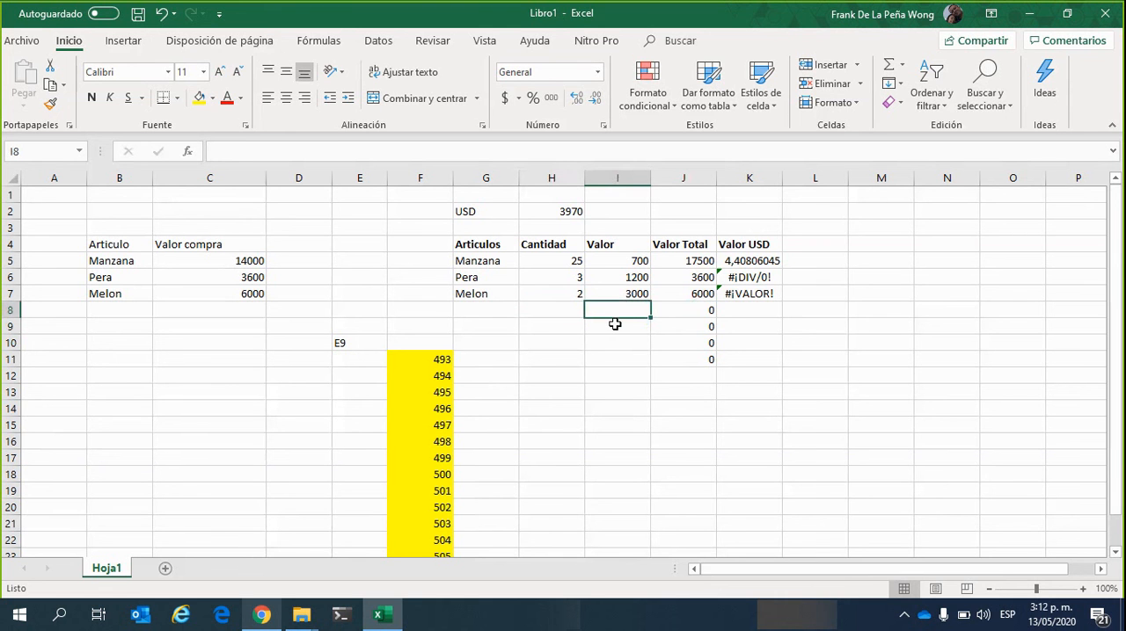
{"action": "left_click", "coordinate": [569, 306]}
{"action": "left_click", "coordinate": [612, 306]}
{"action": "left_click", "coordinate": [565, 315]}
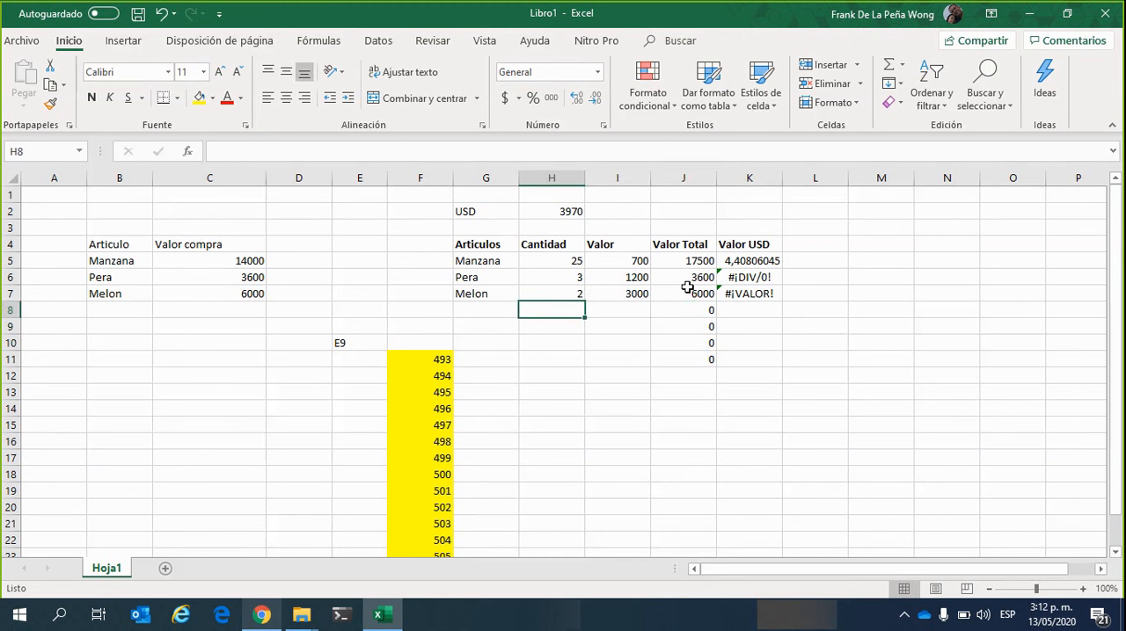
Compare the Valor Total formulas row by row from J7 down to J11
{"action": "left_click", "coordinate": [671, 290]}
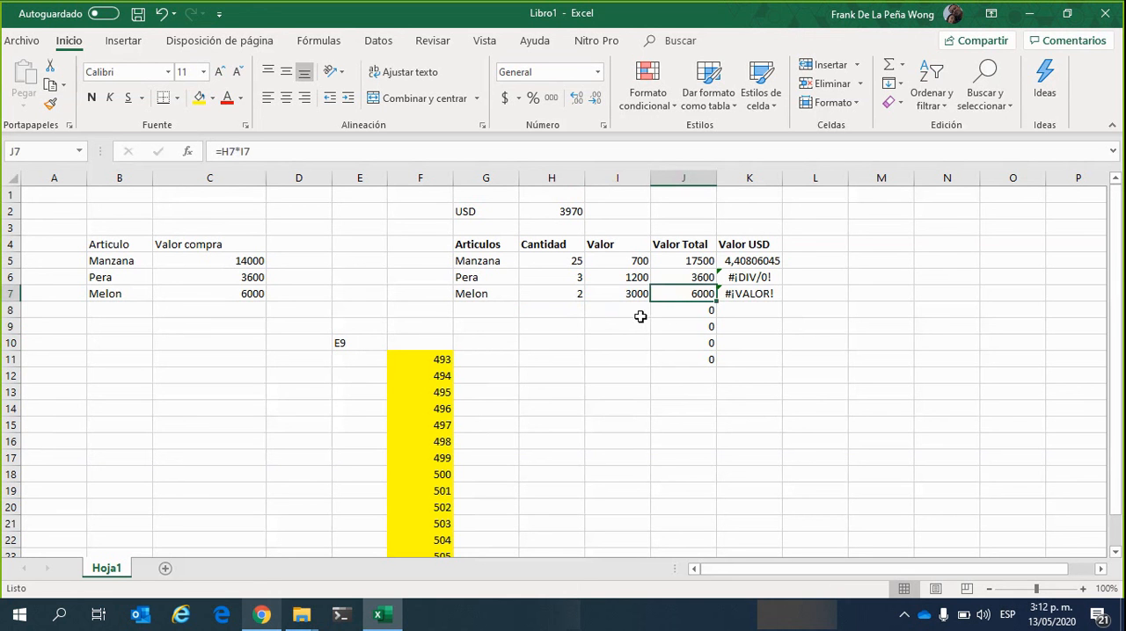
{"action": "left_click", "coordinate": [690, 311]}
{"action": "left_click", "coordinate": [691, 326]}
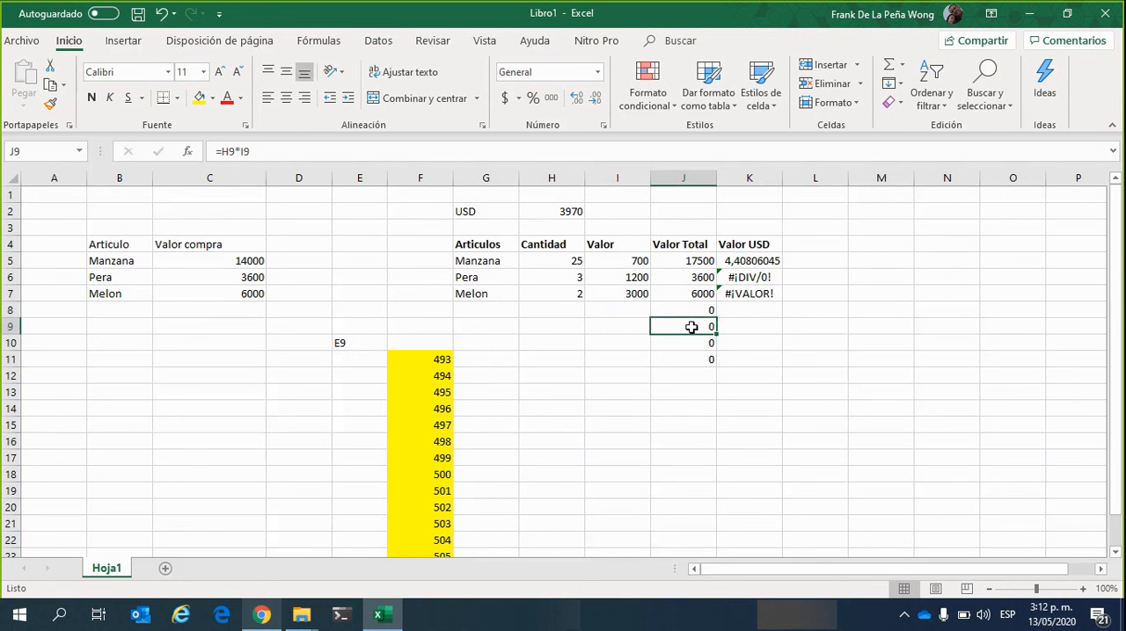
{"action": "left_click", "coordinate": [694, 342]}
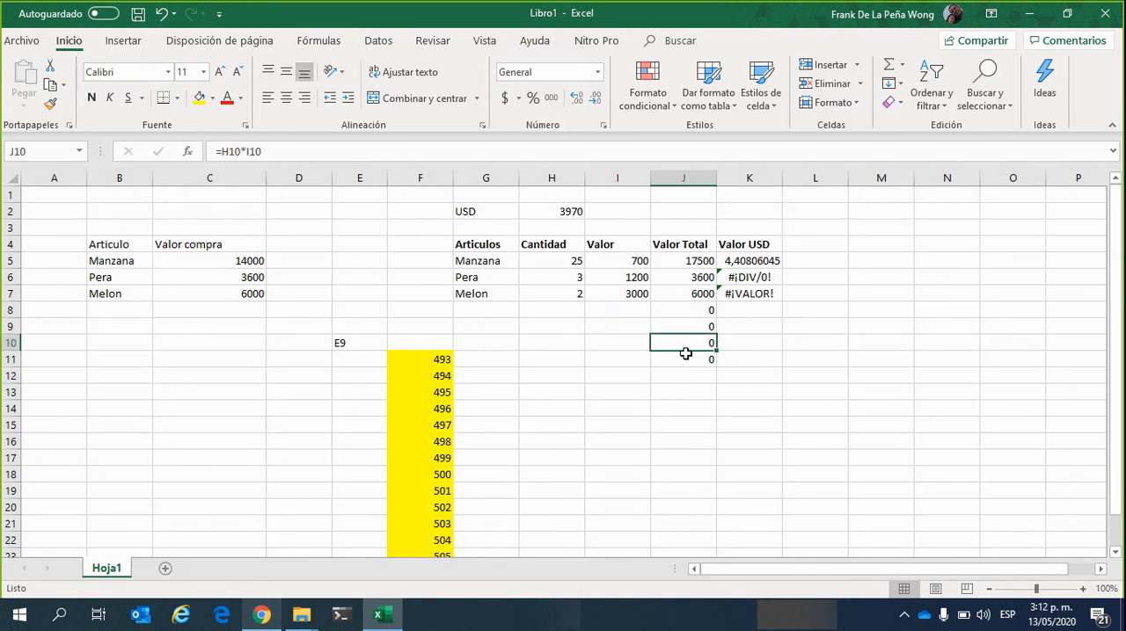
{"action": "left_click", "coordinate": [684, 360]}
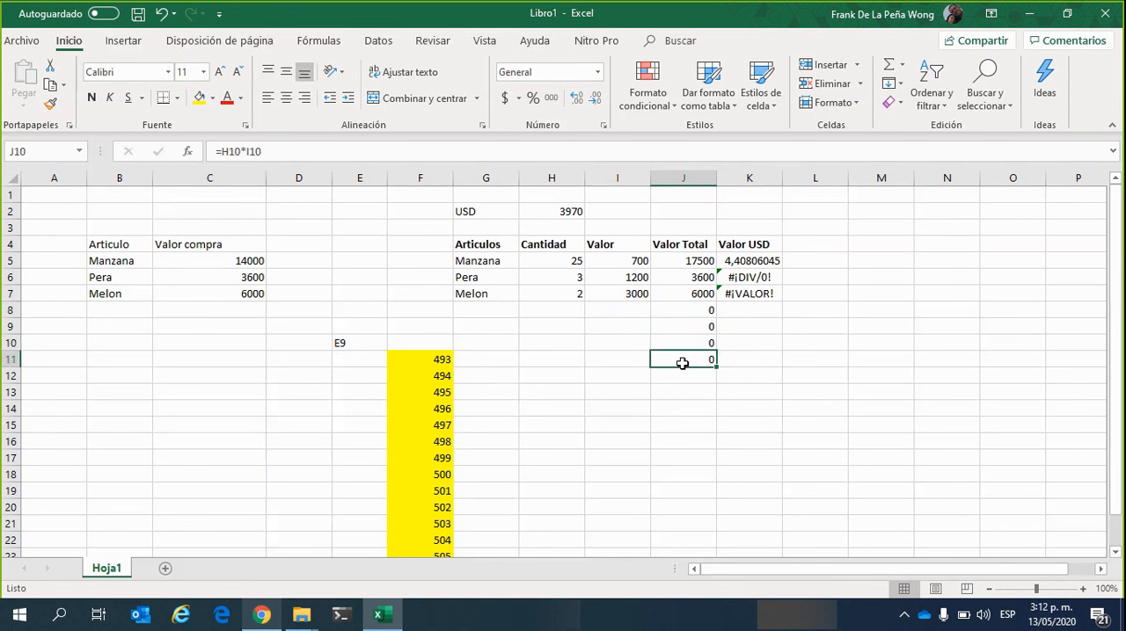
Enter 4 as Cantidad in H10 and 4 as Valor in I10, and inspect the references of the J10 formula
{"action": "left_click", "coordinate": [569, 343]}
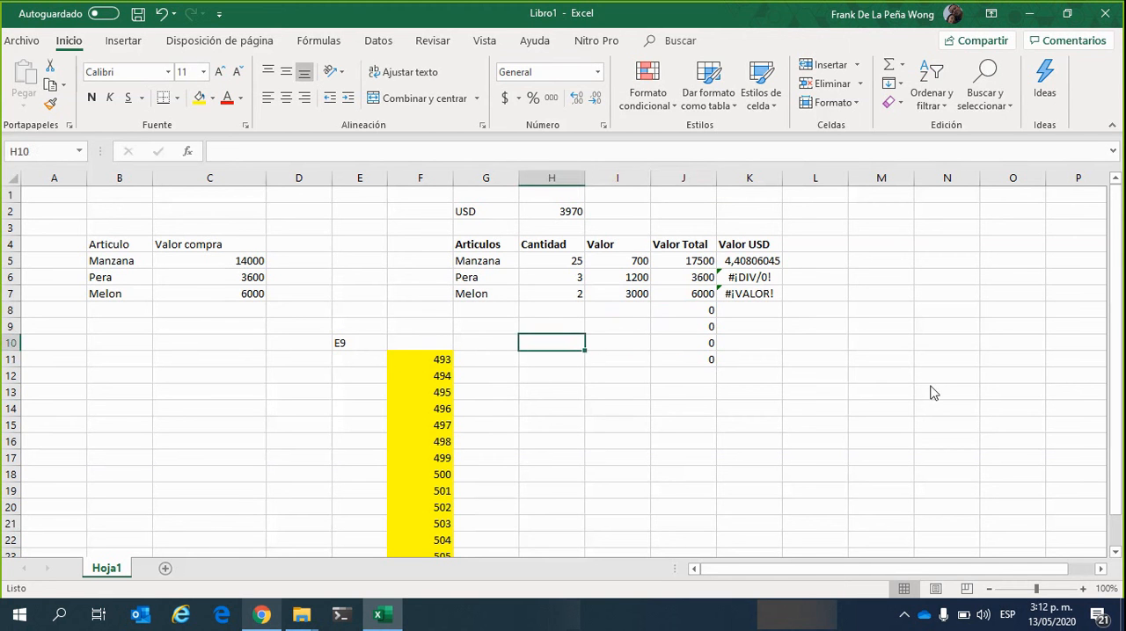
{"action": "type", "text": "4"}
{"action": "key", "text": "Tab"}
{"action": "type", "text": "4"}
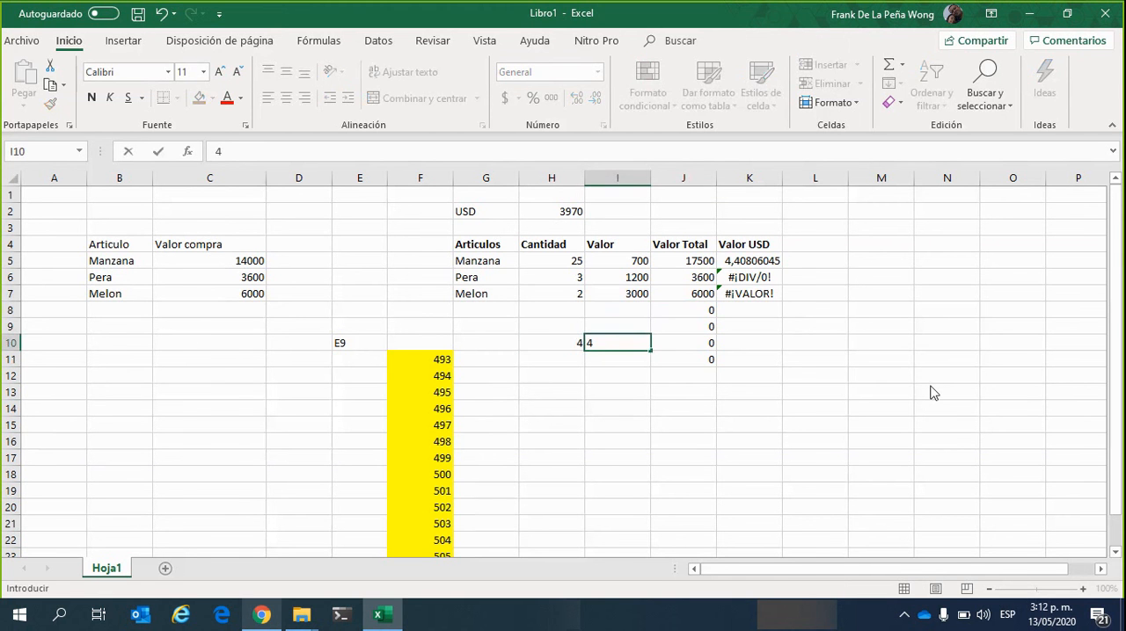
{"action": "key", "text": "Tab"}
{"action": "key", "text": "Down"}
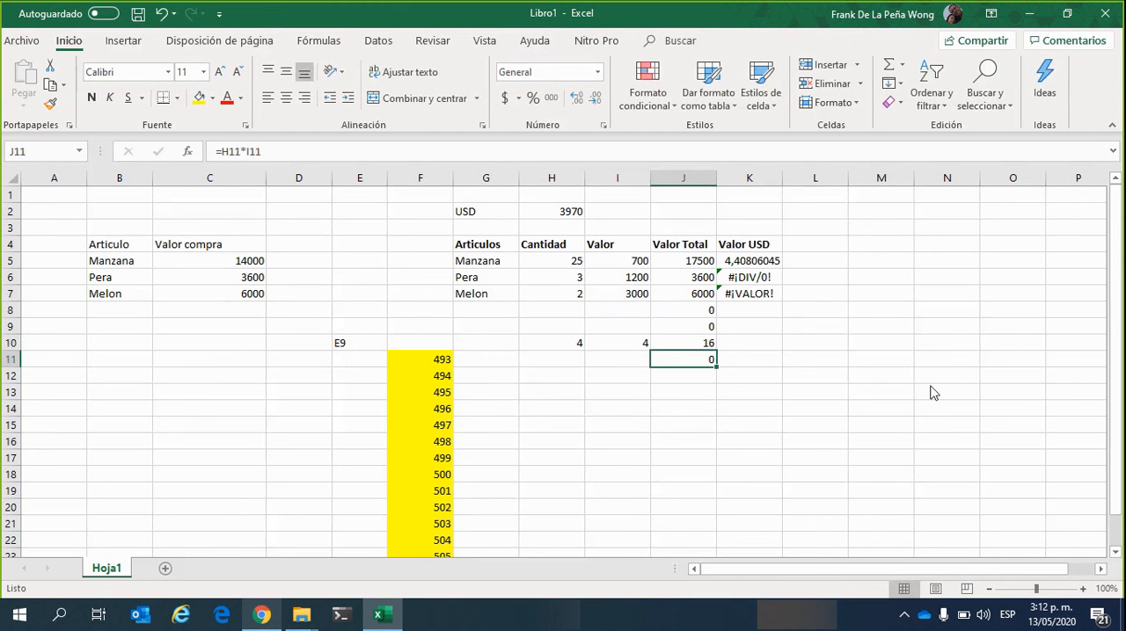
{"action": "key", "text": "Left"}
{"action": "key", "text": "Up"}
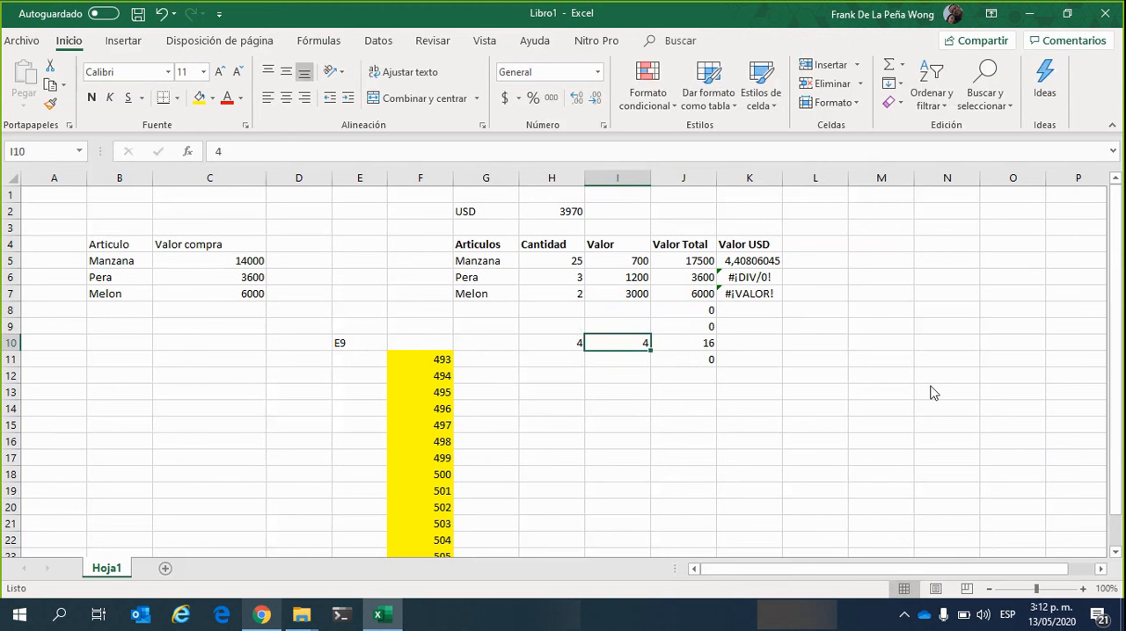
{"action": "key", "text": "Right"}
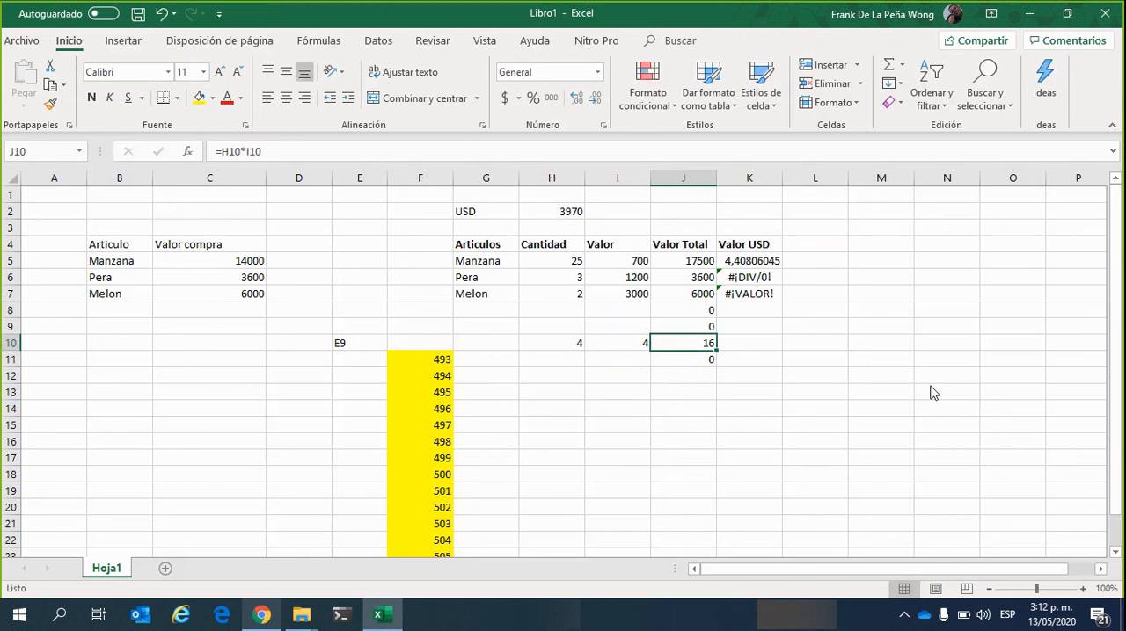
{"action": "left_click", "coordinate": [298, 144]}
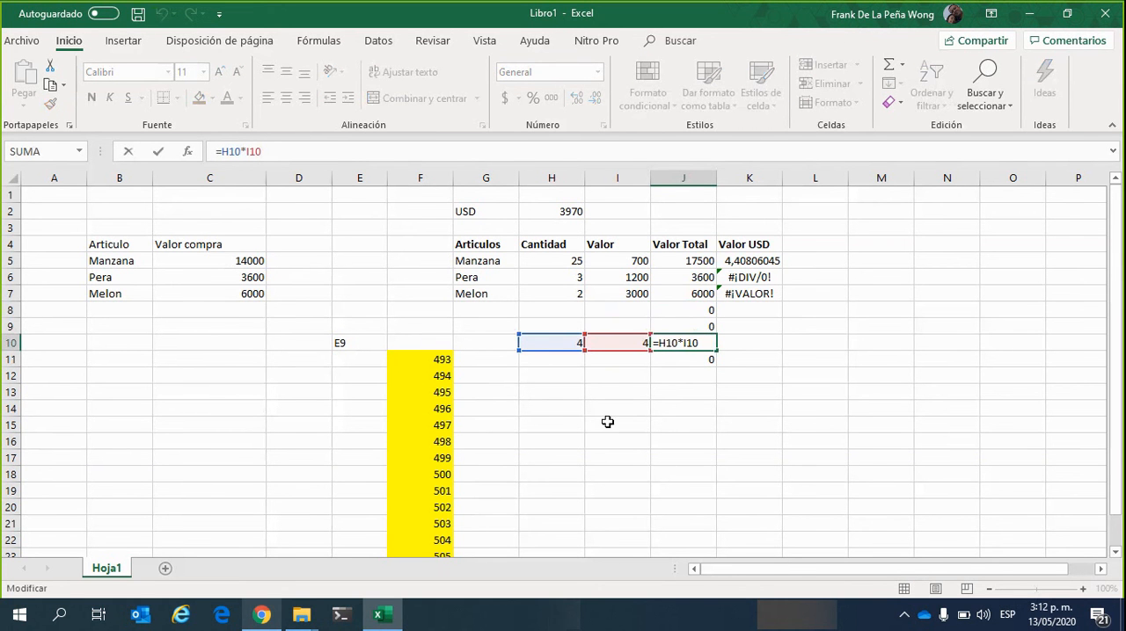
Clear the test values from H10 and I10
{"action": "left_click", "coordinate": [572, 344]}
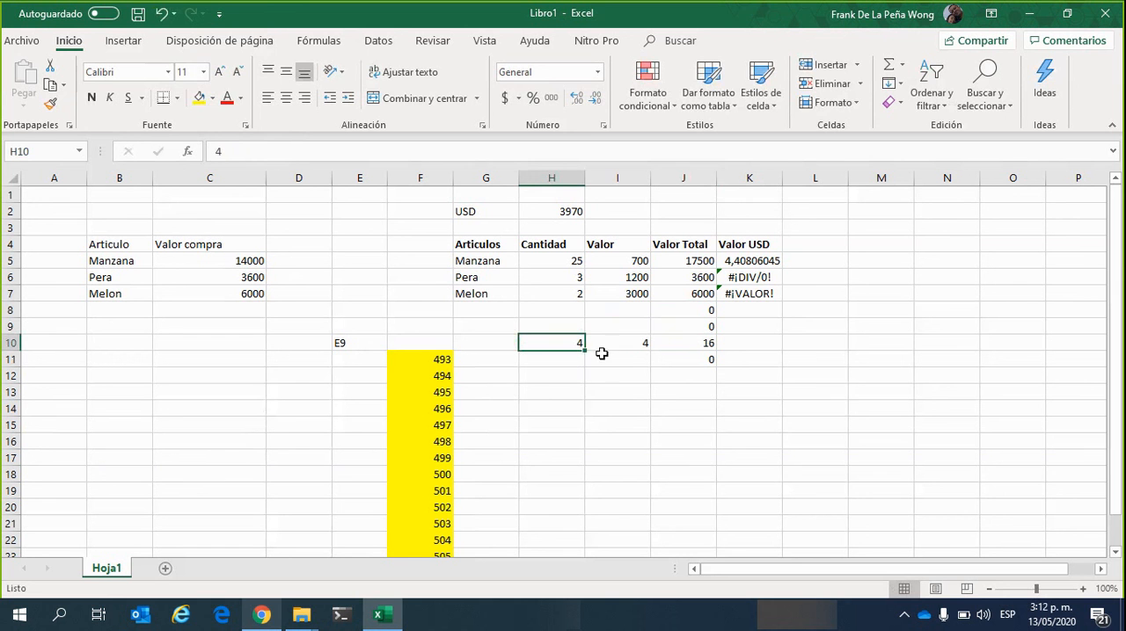
{"action": "key", "text": "Delete"}
{"action": "left_click", "coordinate": [618, 342]}
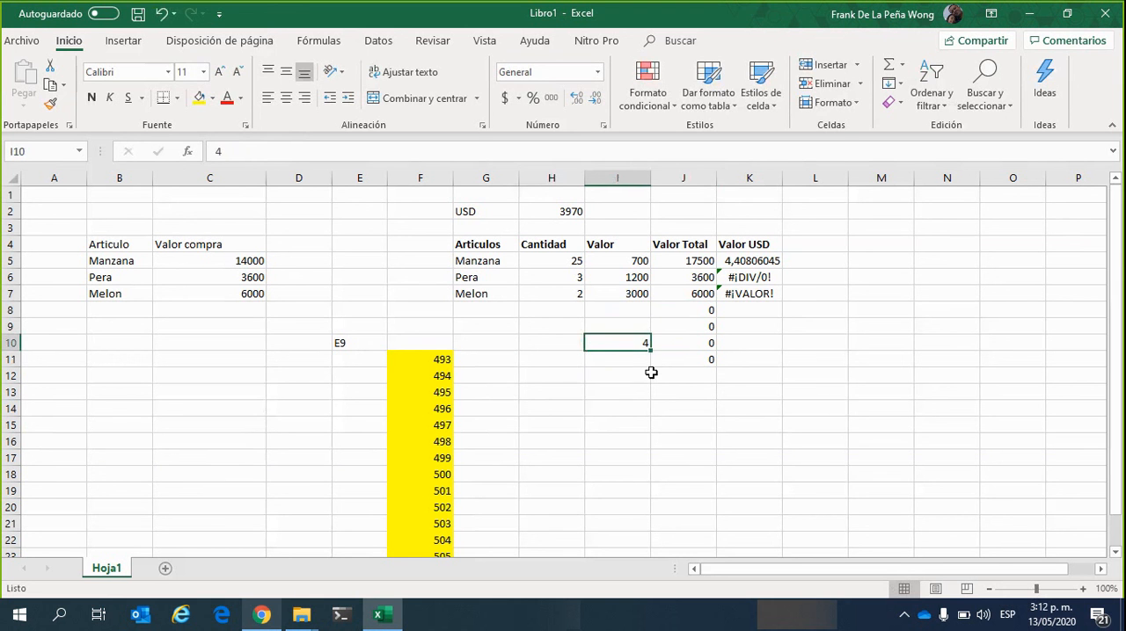
{"action": "key", "text": "Delete"}
{"action": "left_click", "coordinate": [604, 392]}
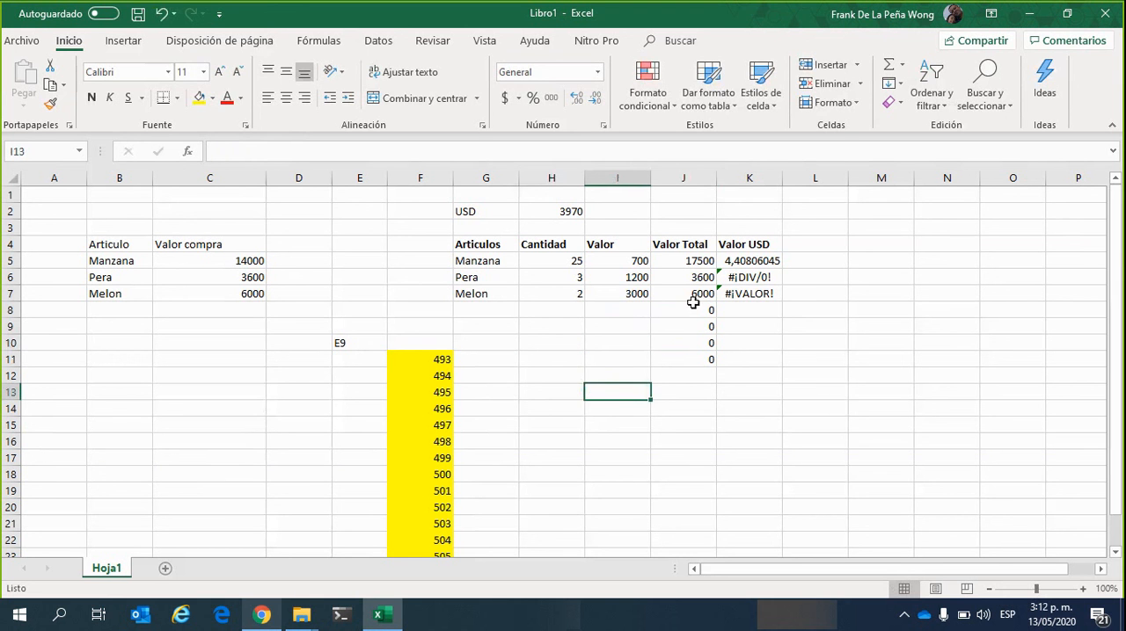
Compare the Valor USD formulas in K5, K6 and K7, and inspect the exchange-rate cell H2
{"action": "left_click", "coordinate": [736, 276]}
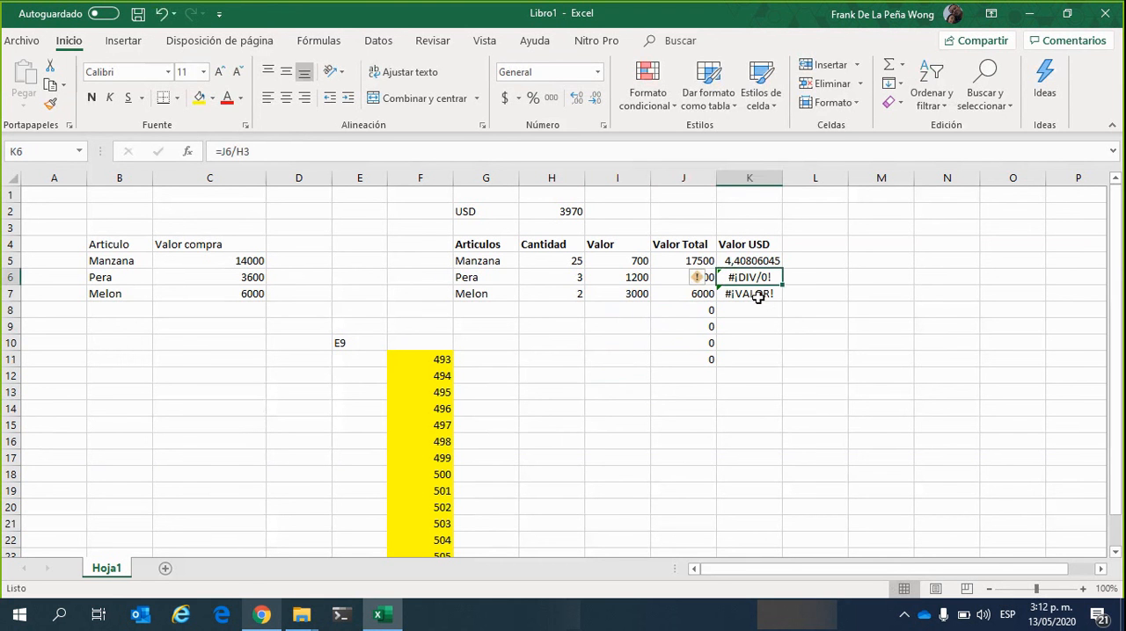
{"action": "left_click", "coordinate": [756, 296]}
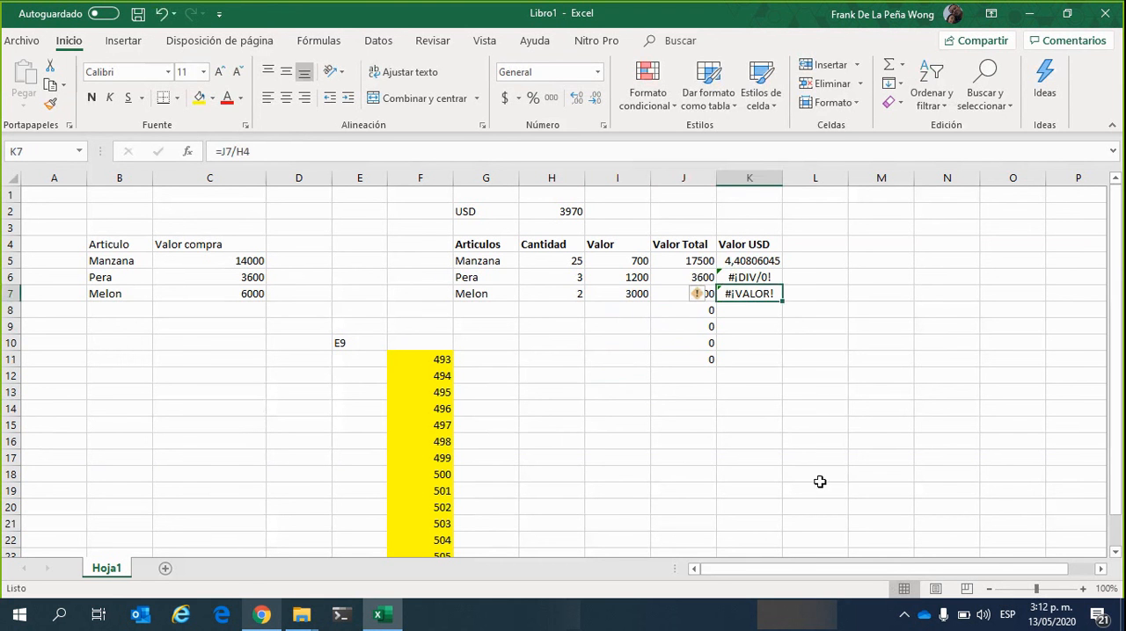
{"action": "left_click", "coordinate": [749, 262]}
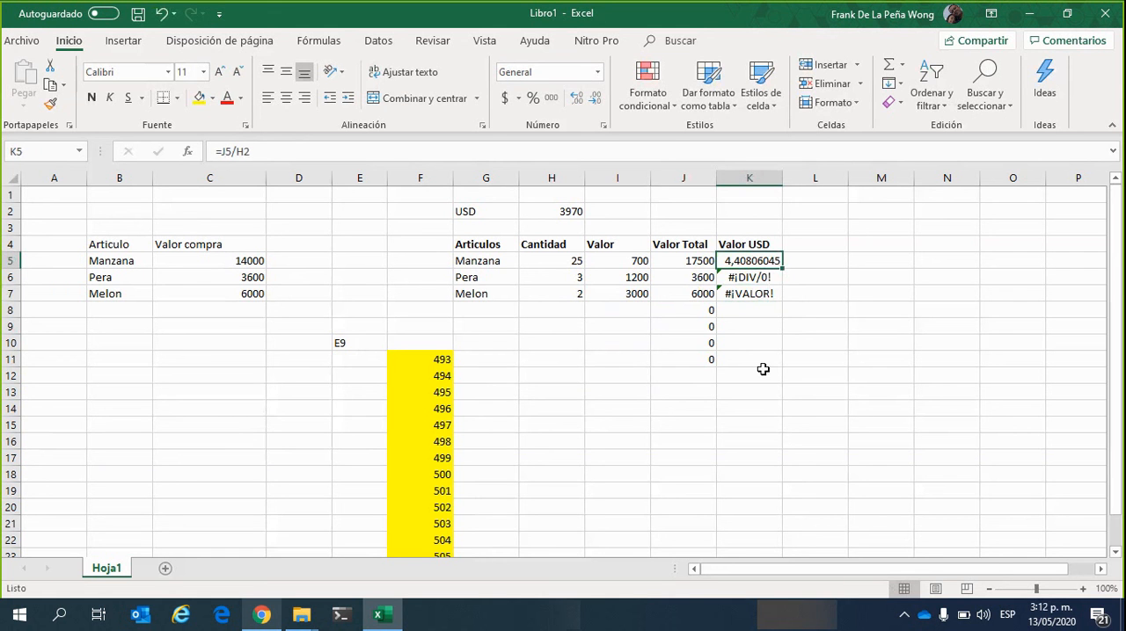
{"action": "left_click", "coordinate": [540, 212]}
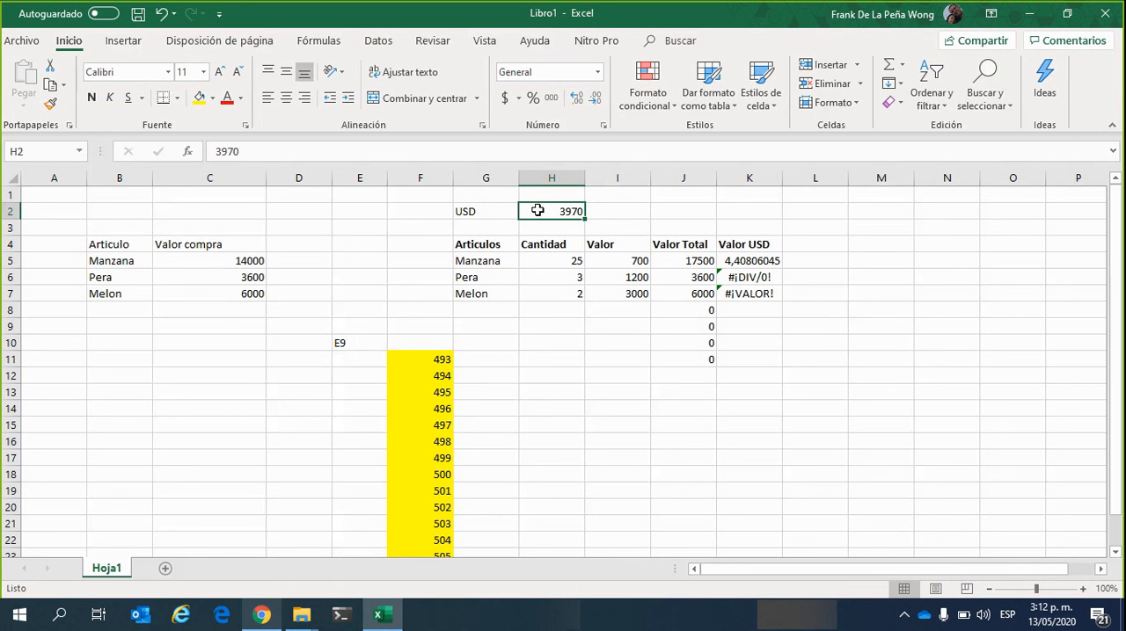
{"action": "left_click", "coordinate": [749, 261]}
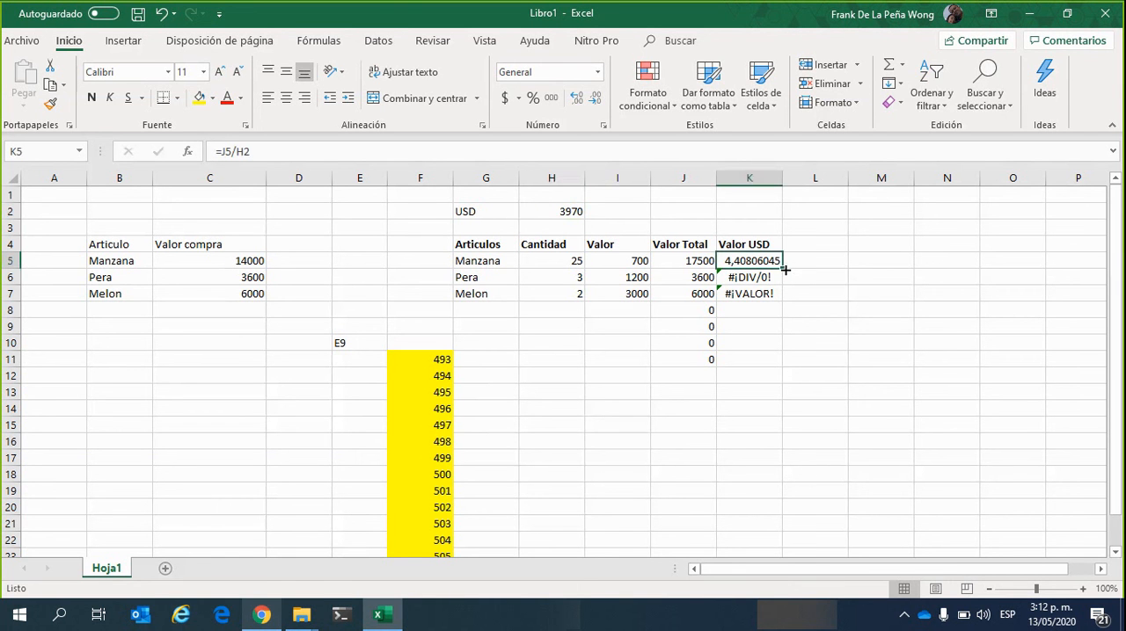
{"action": "left_click", "coordinate": [748, 328]}
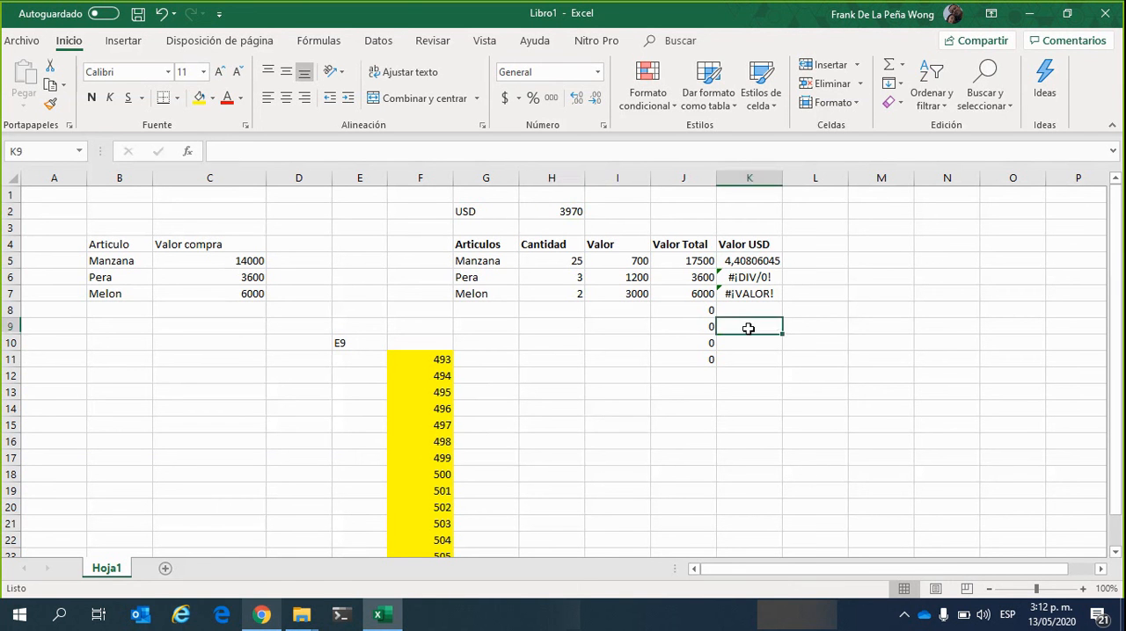
Trace the cells referenced by the Valor USD formulas in K6 and K5, leaving both formulas unedited
{"action": "left_click", "coordinate": [759, 281]}
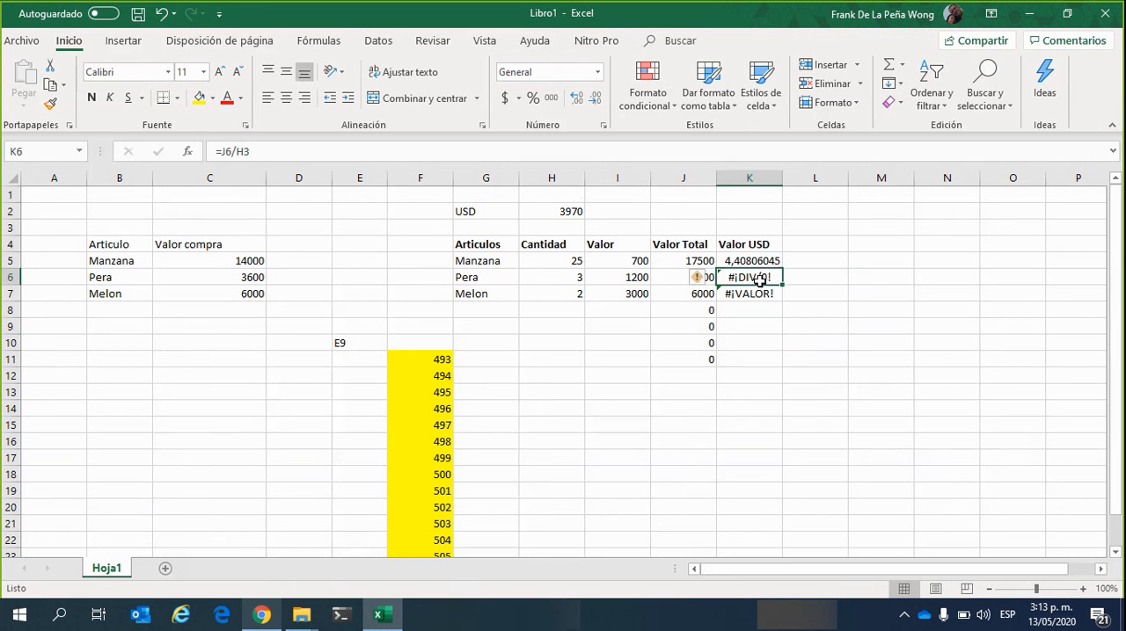
{"action": "left_click", "coordinate": [318, 151]}
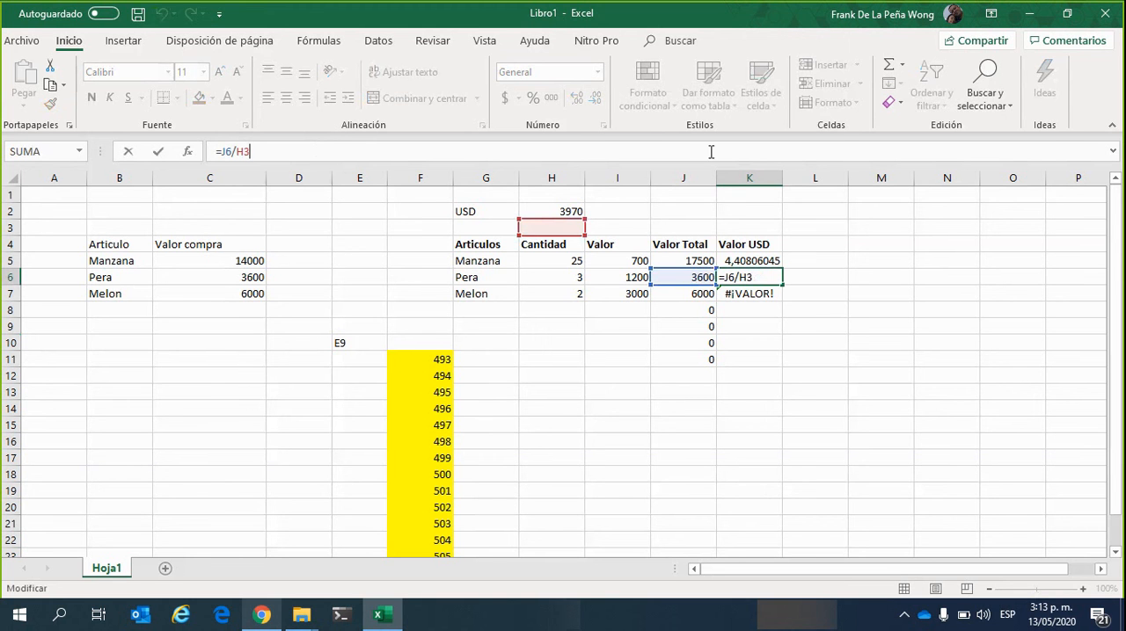
{"action": "left_click", "coordinate": [759, 262]}
{"action": "left_click", "coordinate": [686, 154]}
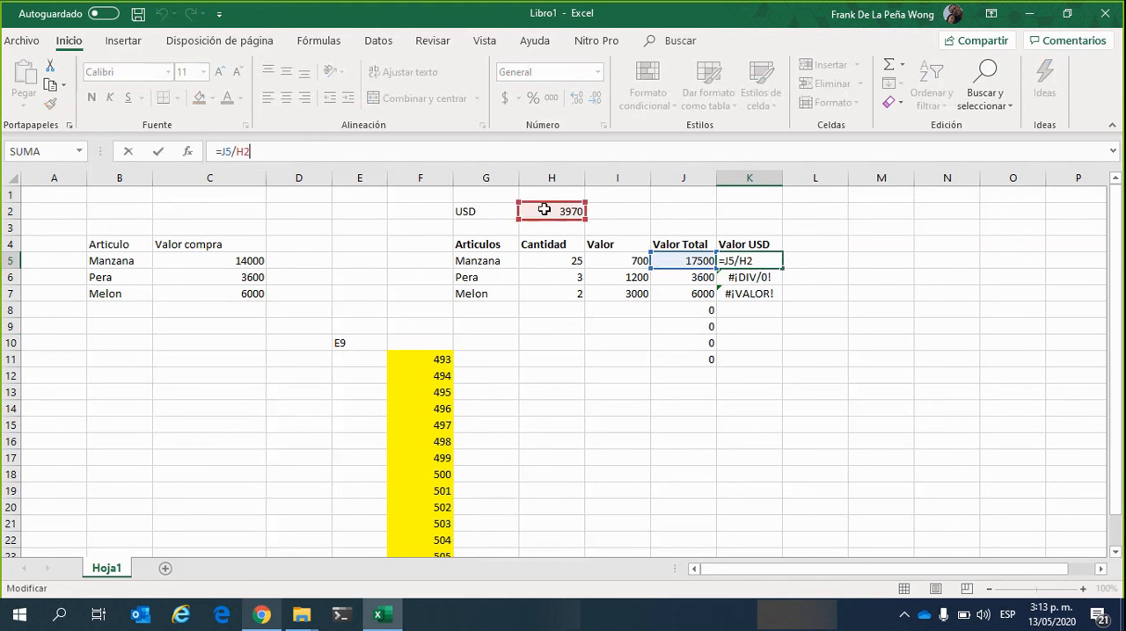
{"action": "left_click", "coordinate": [630, 366]}
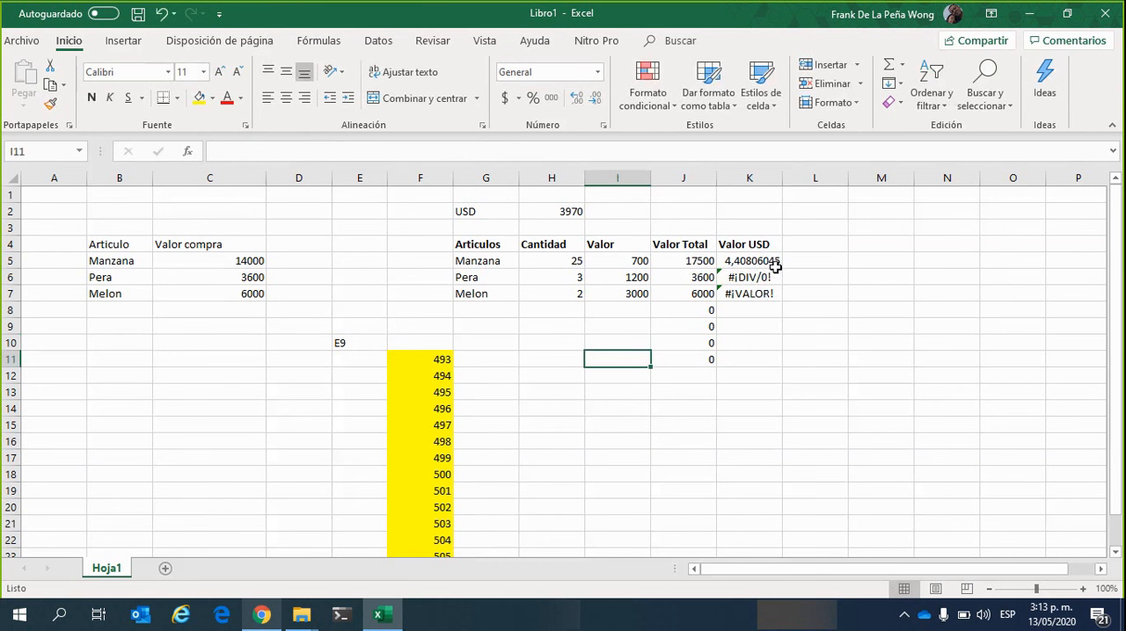
Re-examine the K6 formula's references against K5, the Valor Total in J6 and the exchange-rate cell H2
{"action": "left_click", "coordinate": [750, 278]}
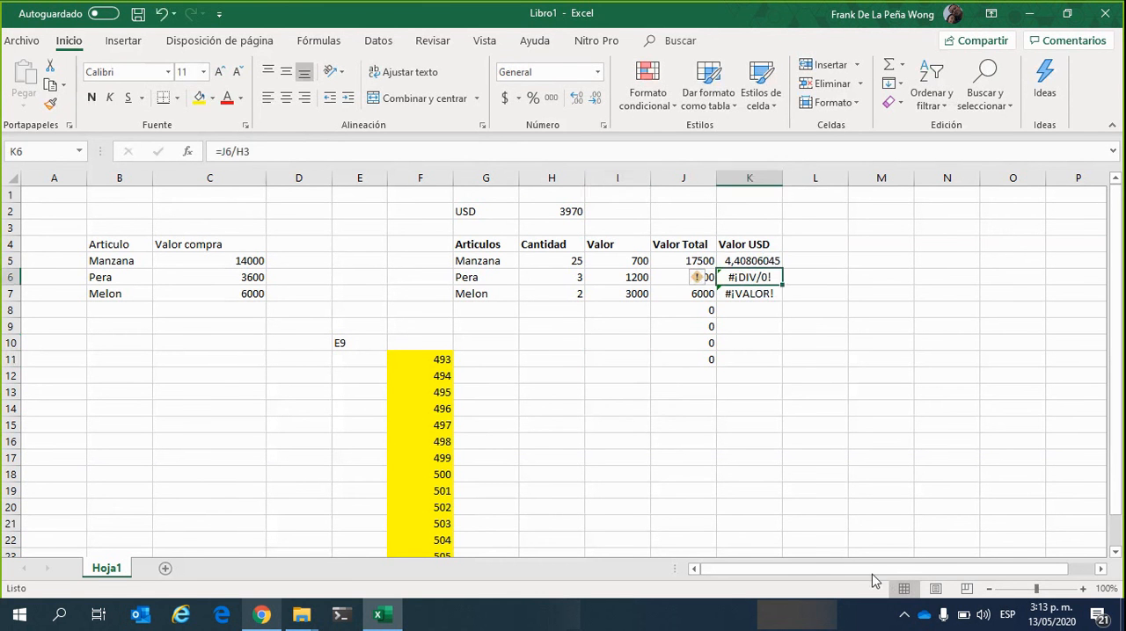
{"action": "left_click", "coordinate": [361, 156]}
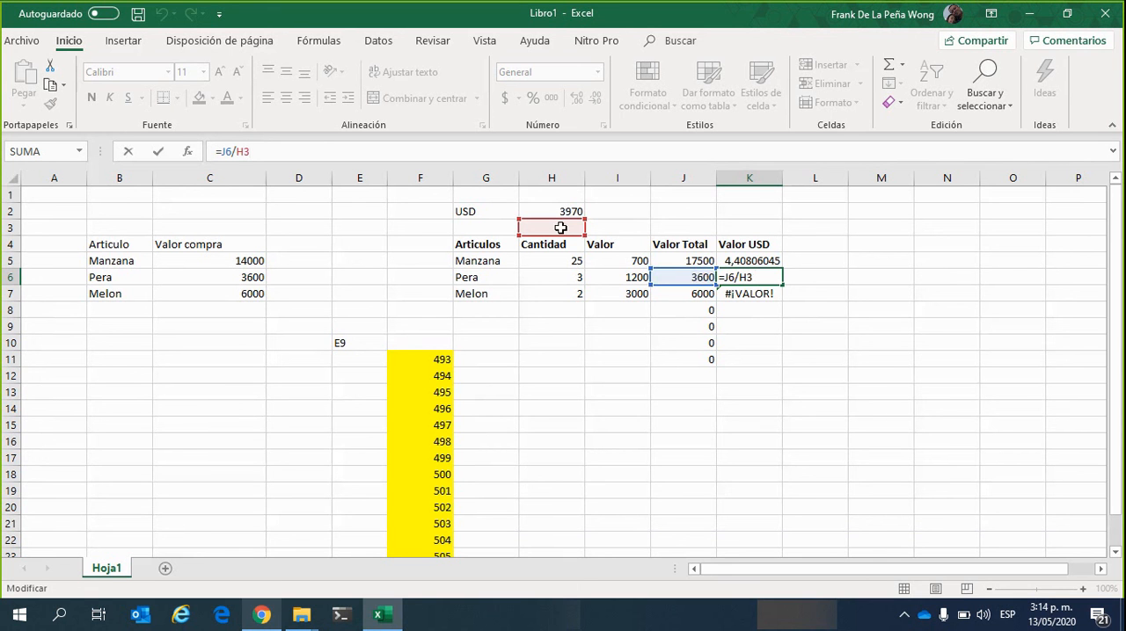
{"action": "left_click", "coordinate": [749, 378]}
{"action": "left_click", "coordinate": [771, 280]}
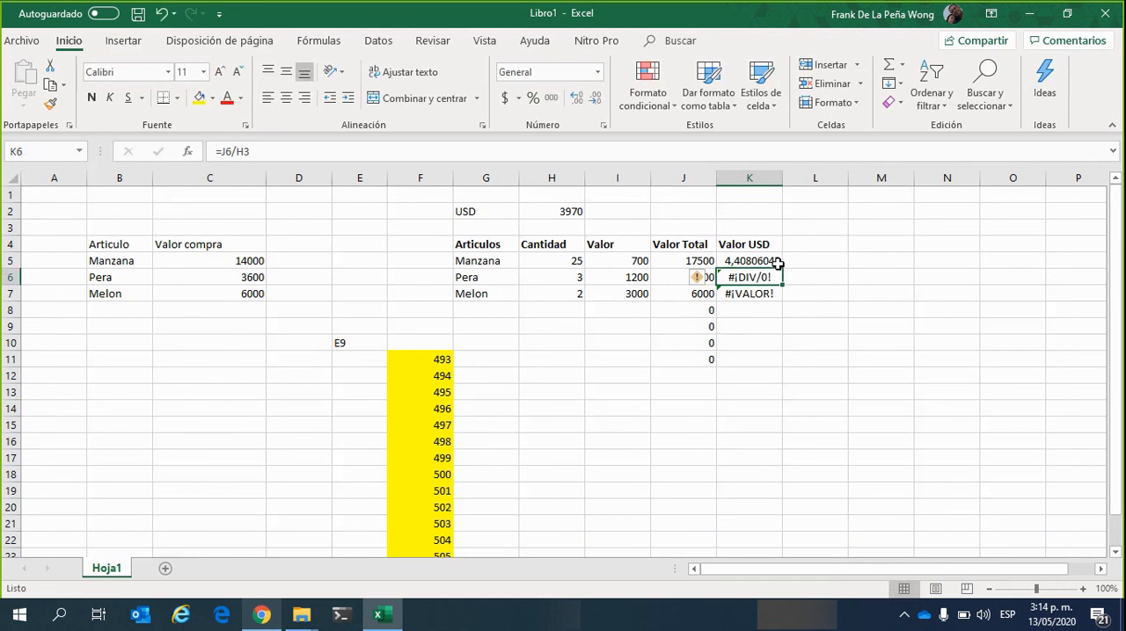
{"action": "left_click", "coordinate": [779, 261]}
{"action": "left_click", "coordinate": [773, 280]}
{"action": "left_click", "coordinate": [685, 278]}
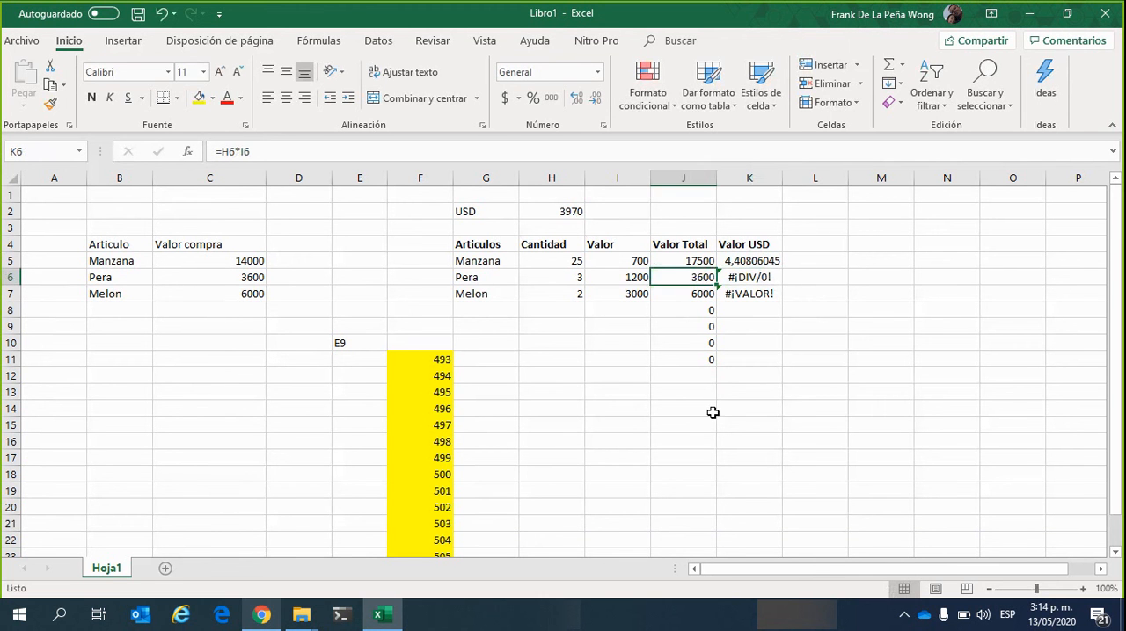
{"action": "left_click", "coordinate": [576, 211]}
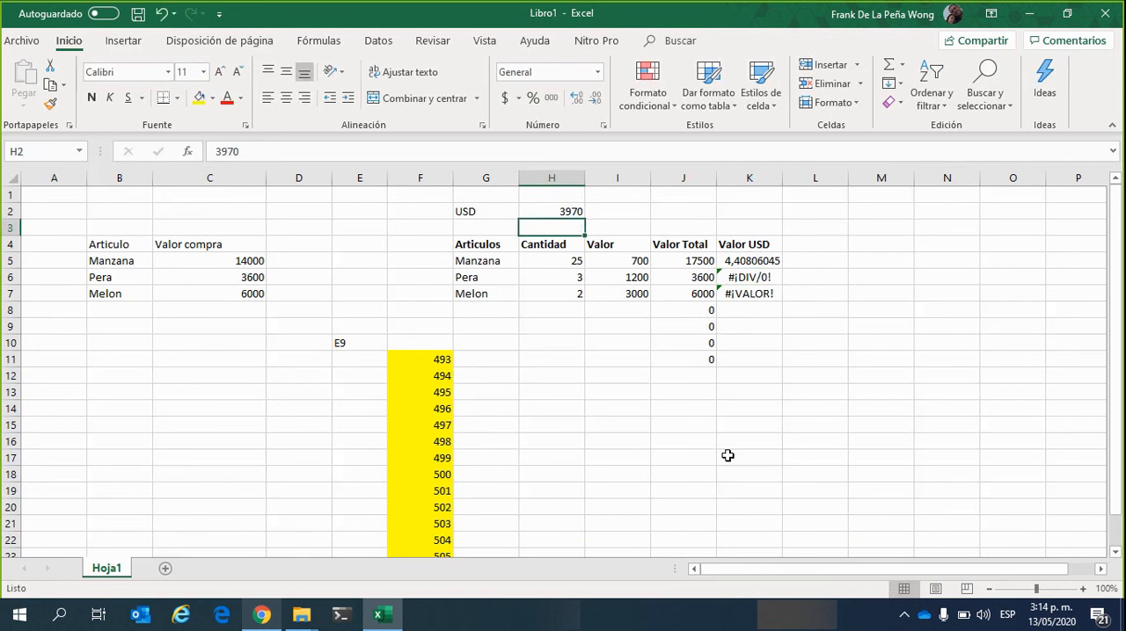
{"action": "left_click", "coordinate": [773, 275]}
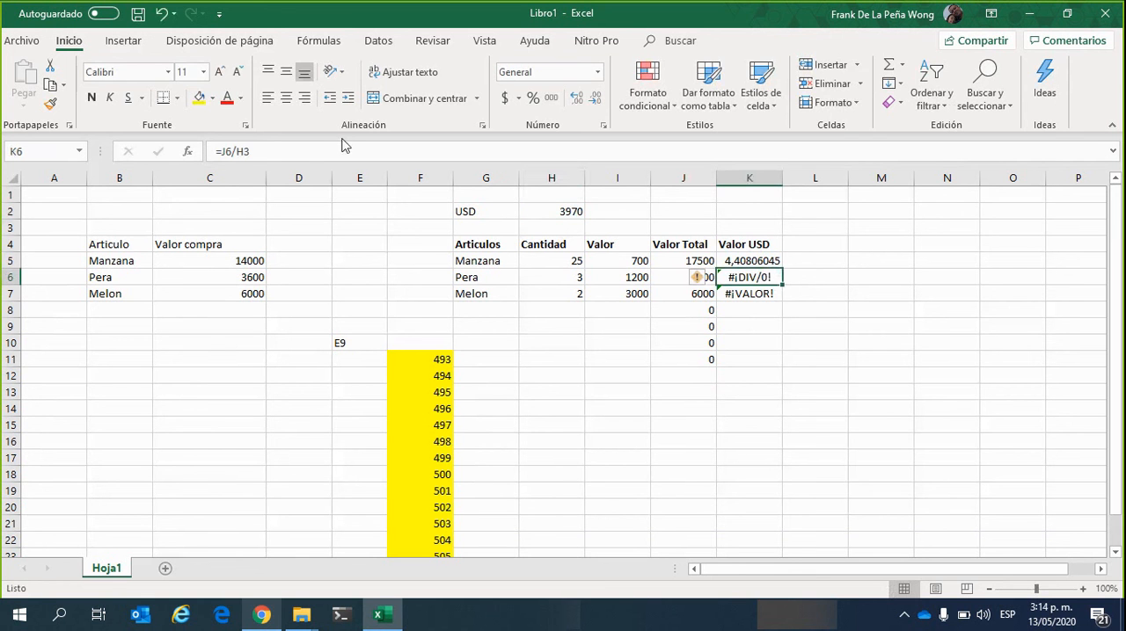
{"action": "left_click", "coordinate": [307, 149]}
{"action": "left_click", "coordinate": [307, 149]}
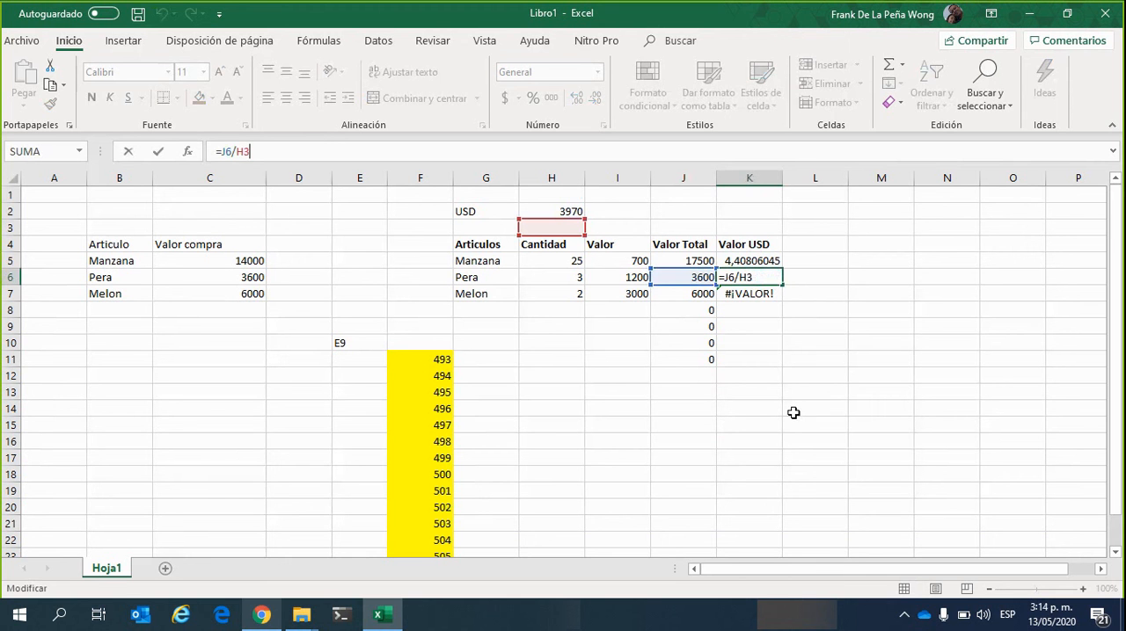
{"action": "left_click", "coordinate": [770, 342]}
Trace the cells referenced by the Valor USD formula for Melon in K7
{"action": "key", "text": "Up"}
{"action": "key", "text": "Up"}
{"action": "key", "text": "Up"}
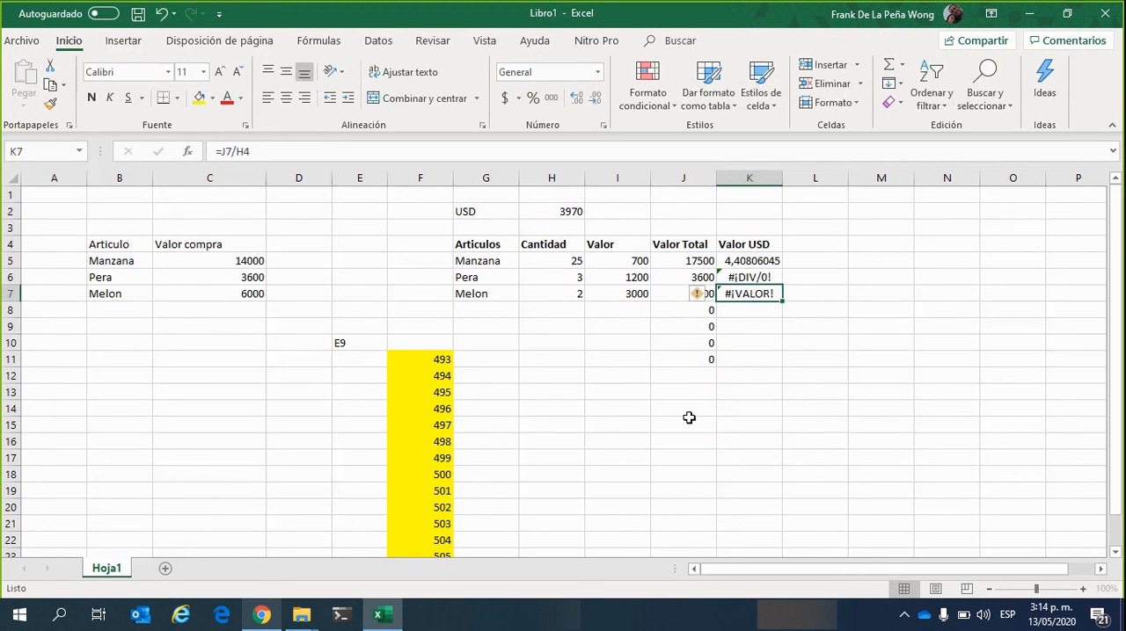
{"action": "left_click", "coordinate": [651, 150]}
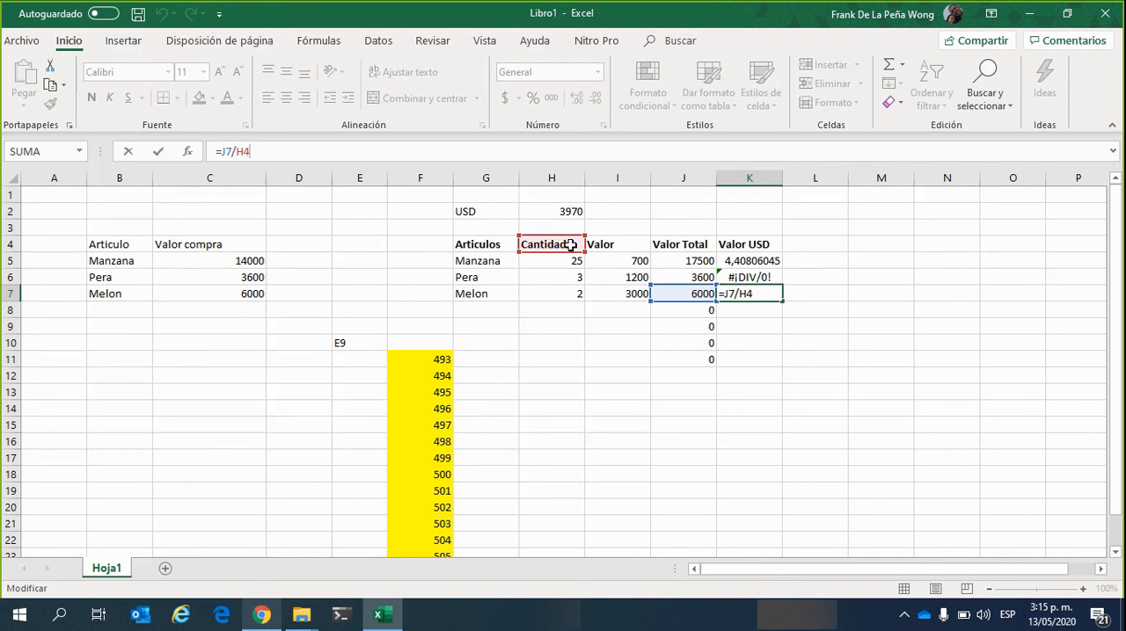
{"action": "left_click", "coordinate": [756, 358]}
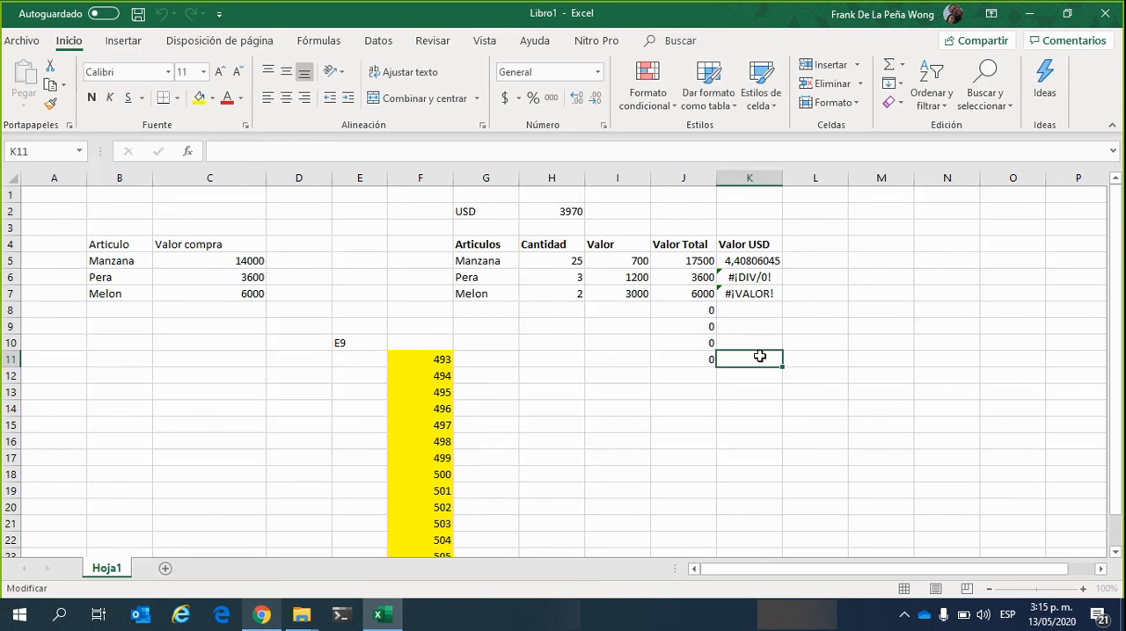
{"action": "left_click", "coordinate": [766, 296]}
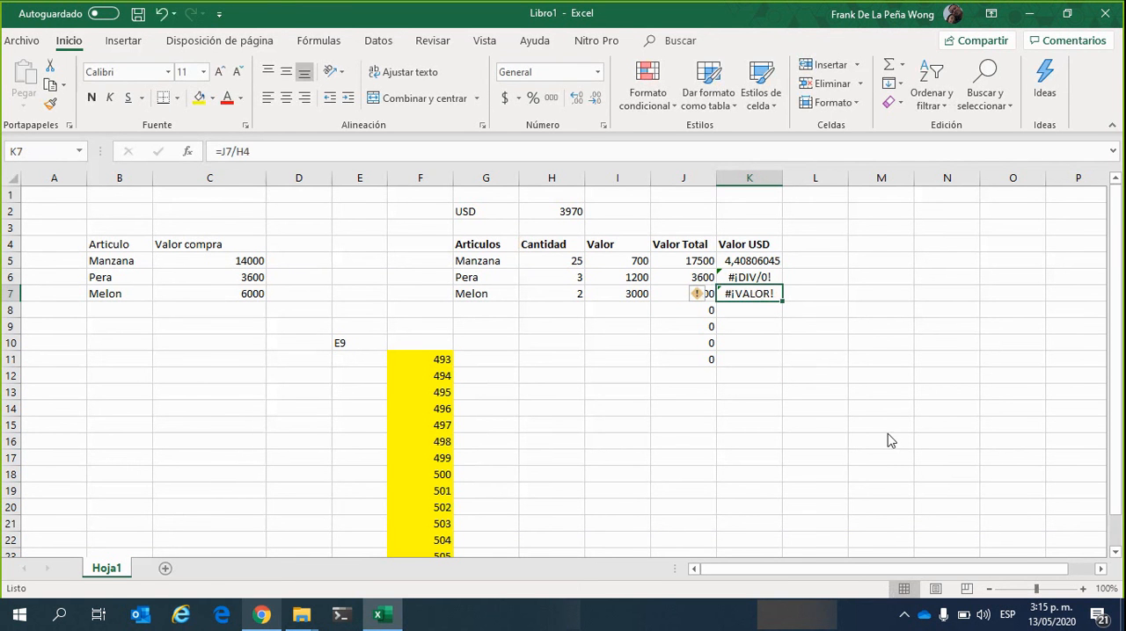
{"action": "left_click", "coordinate": [797, 427]}
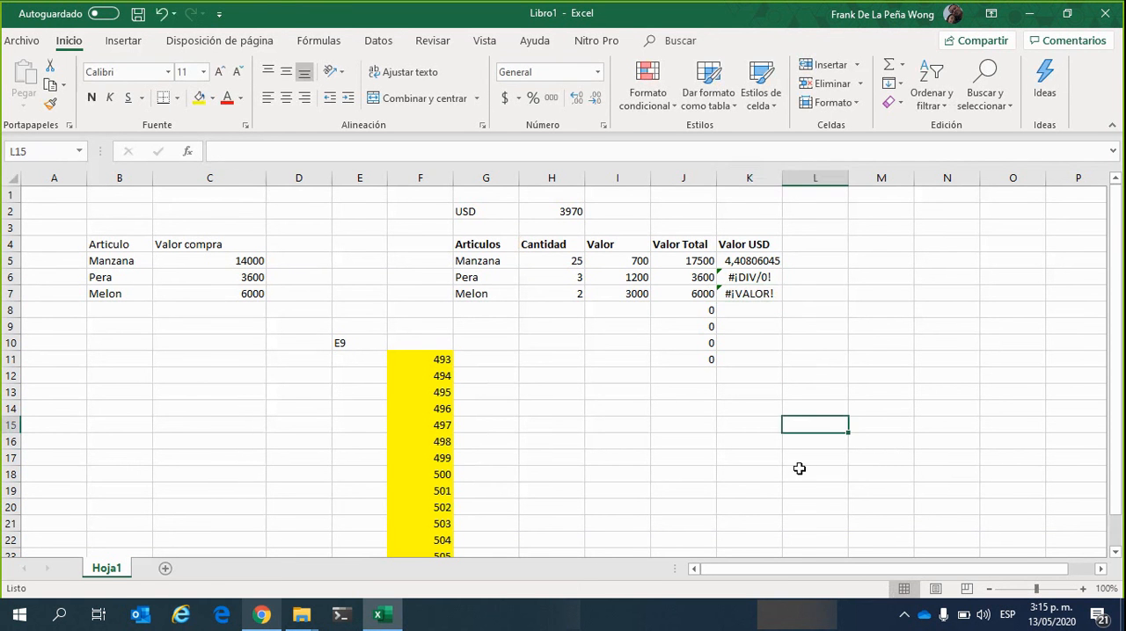
Delete the copied Valor USD formulas from K7 and K6
{"action": "left_click", "coordinate": [761, 277]}
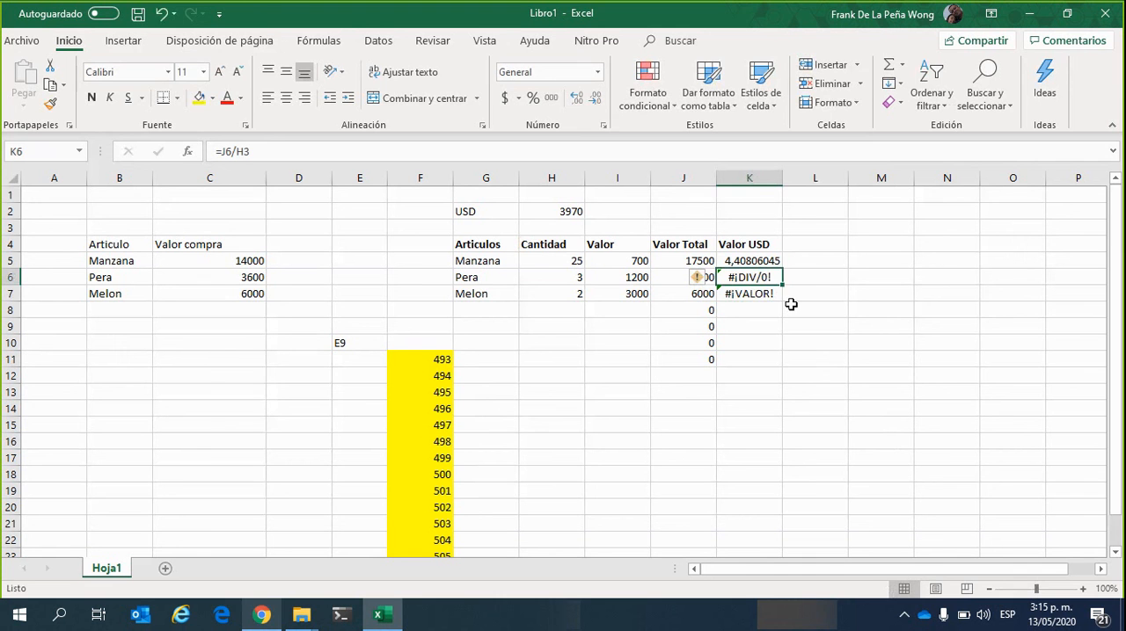
{"action": "left_click", "coordinate": [762, 296]}
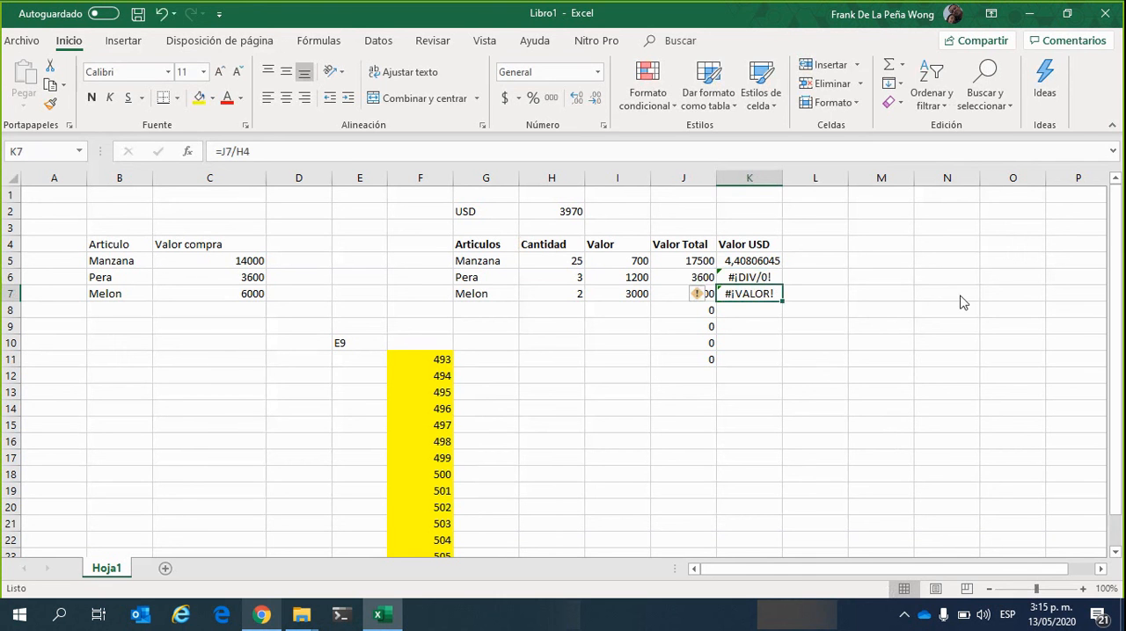
{"action": "key", "text": "Delete"}
{"action": "key", "text": "Up"}
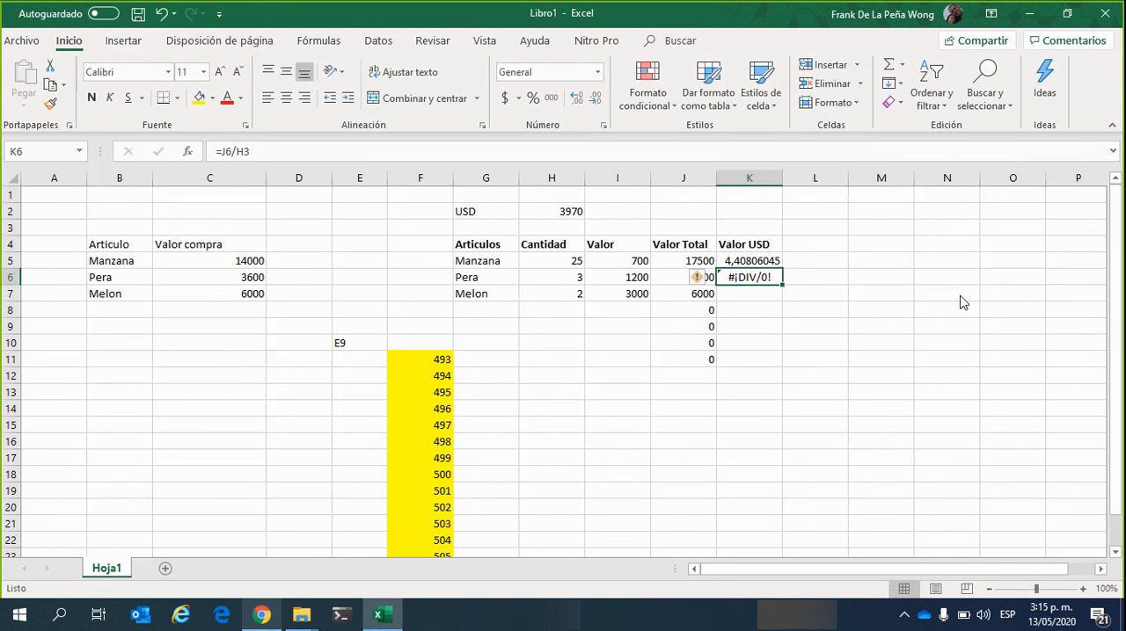
{"action": "key", "text": "Delete"}
Review the exchange-rate cell H2, the Valor USD formula in K5 and the empty cells beneath it
{"action": "left_click", "coordinate": [540, 213]}
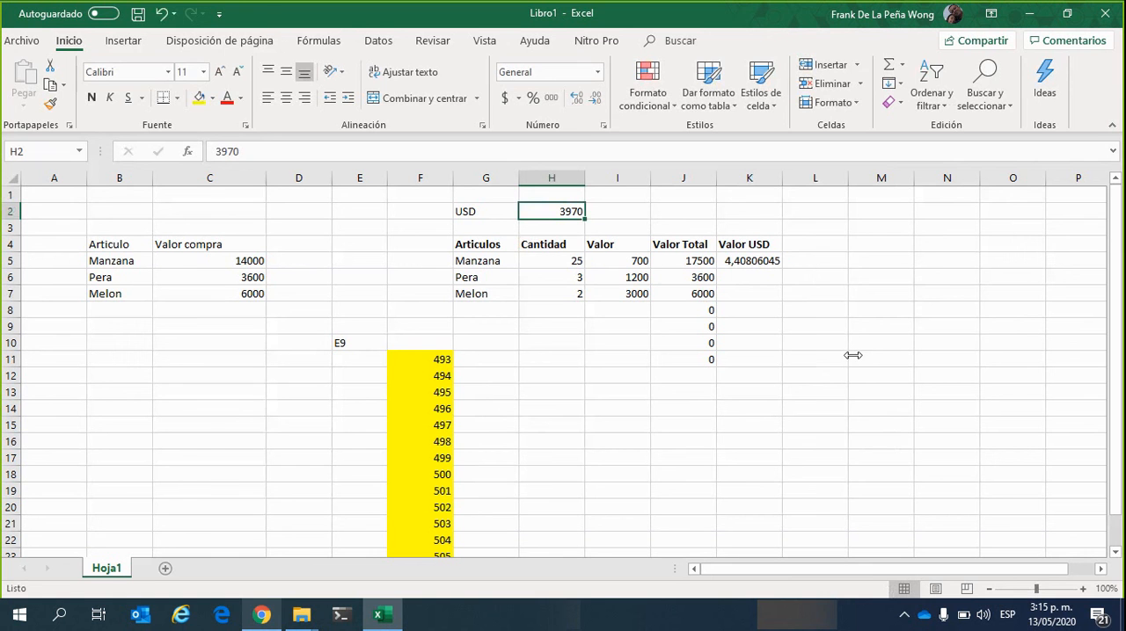
{"action": "left_click", "coordinate": [749, 260]}
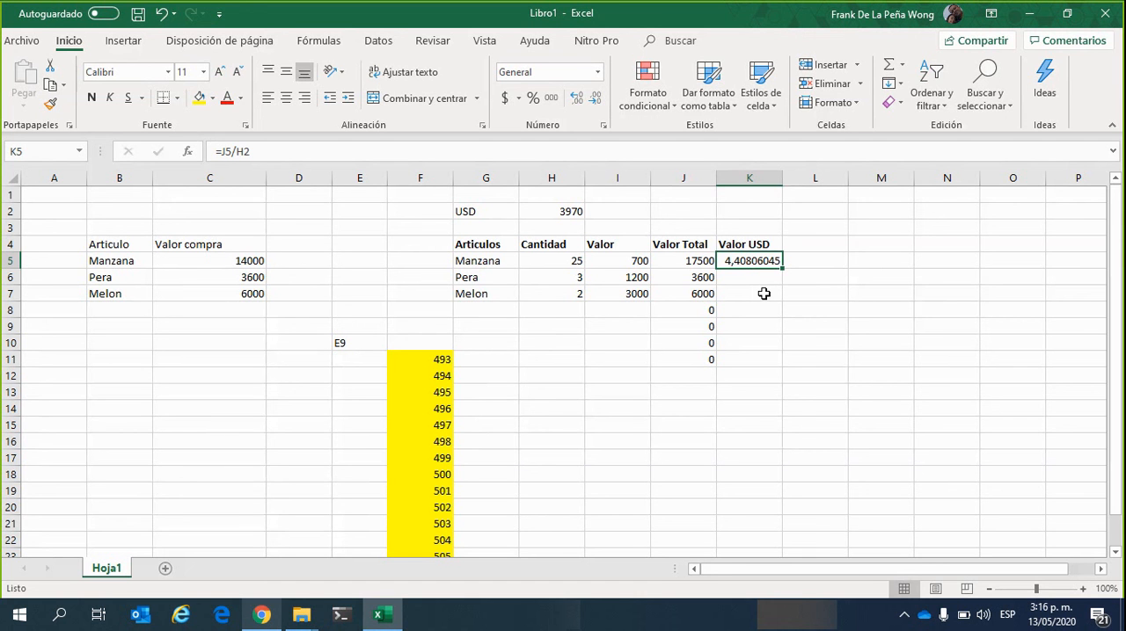
{"action": "left_click", "coordinate": [747, 279]}
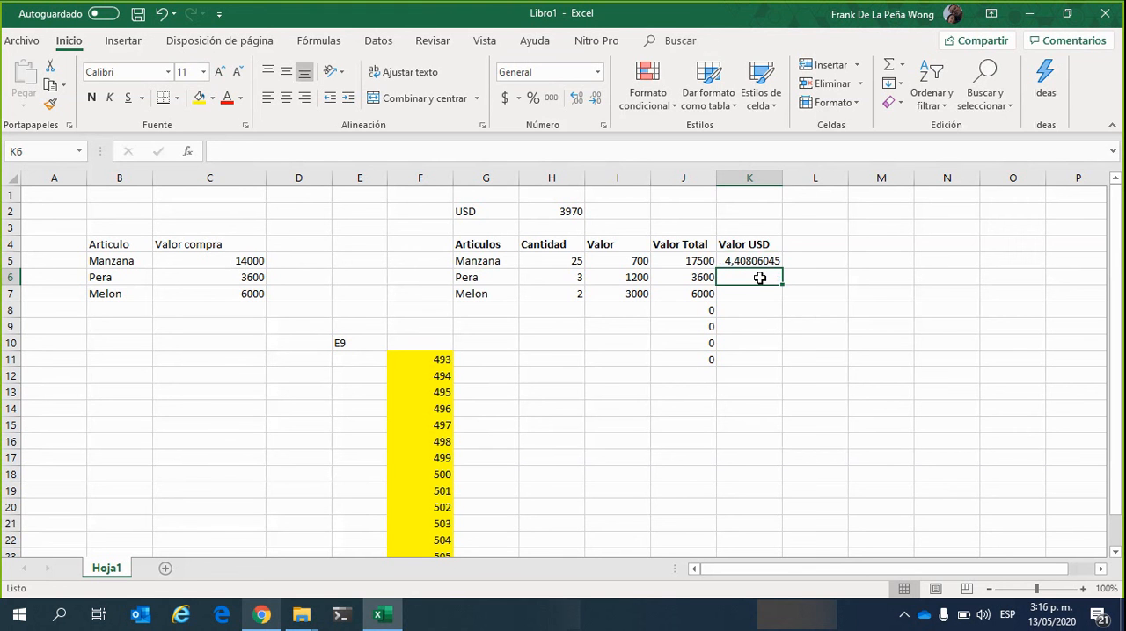
{"action": "left_click", "coordinate": [749, 261]}
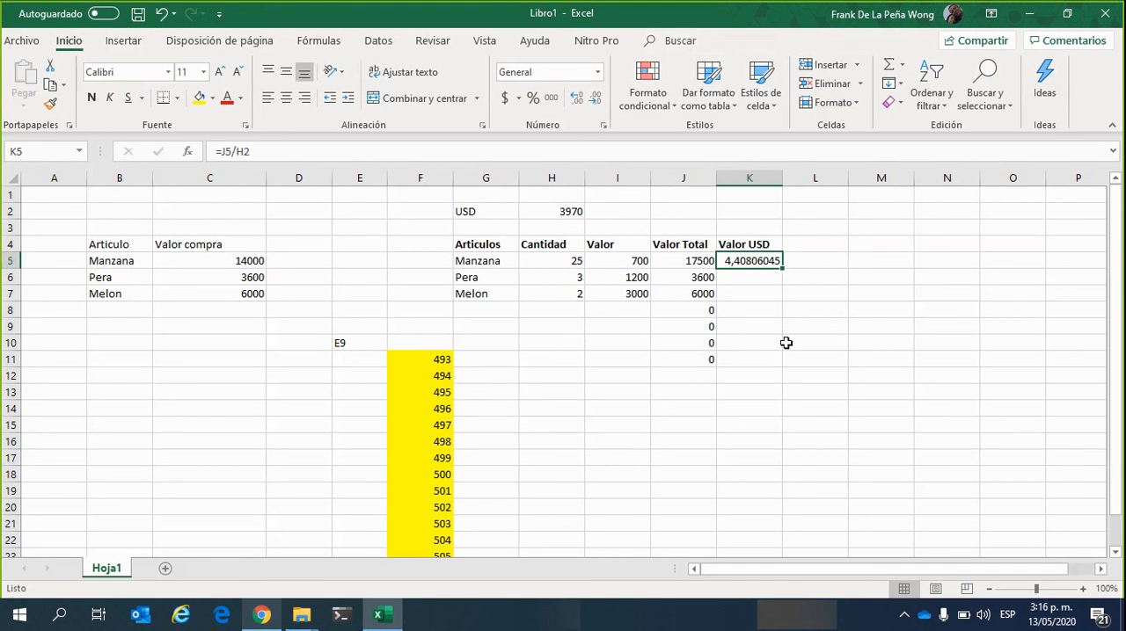
{"action": "left_click", "coordinate": [775, 340]}
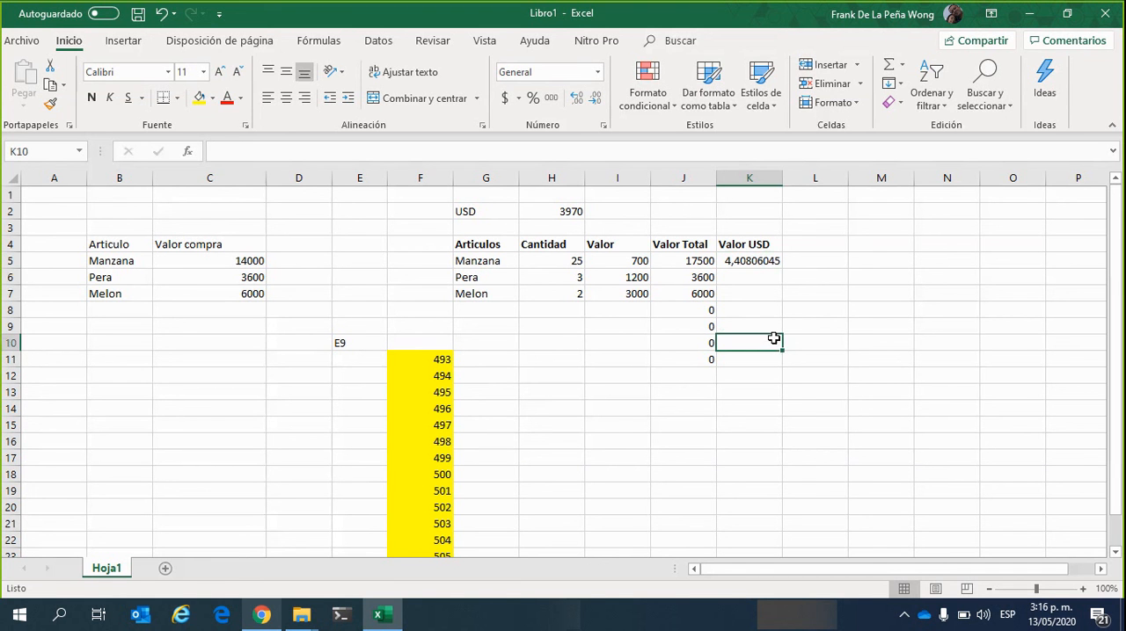
{"action": "left_click", "coordinate": [764, 277]}
{"action": "left_click", "coordinate": [771, 262]}
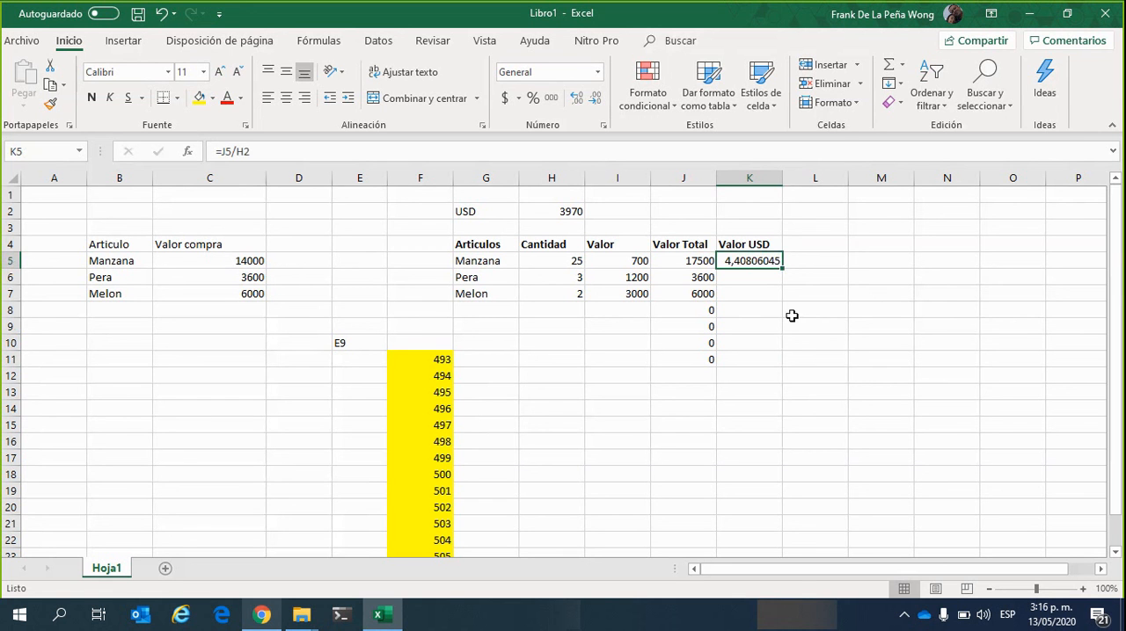
{"action": "left_click", "coordinate": [761, 306]}
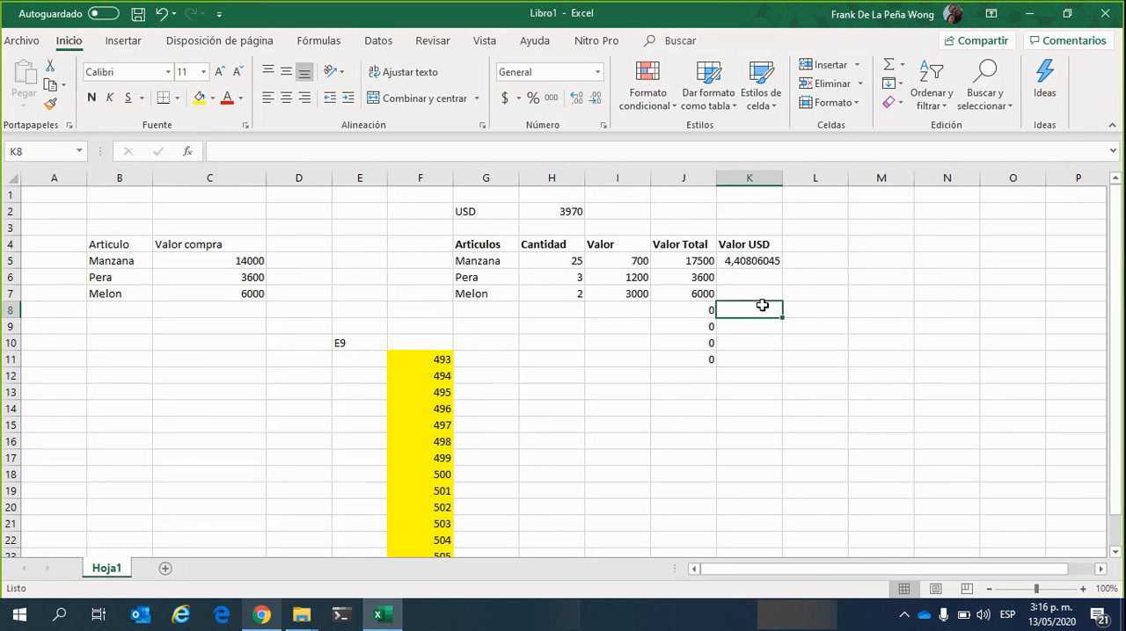
Compare the Valor USD formula in K5 with the Valor Total formulas in J5 and J6
{"action": "left_click", "coordinate": [765, 262]}
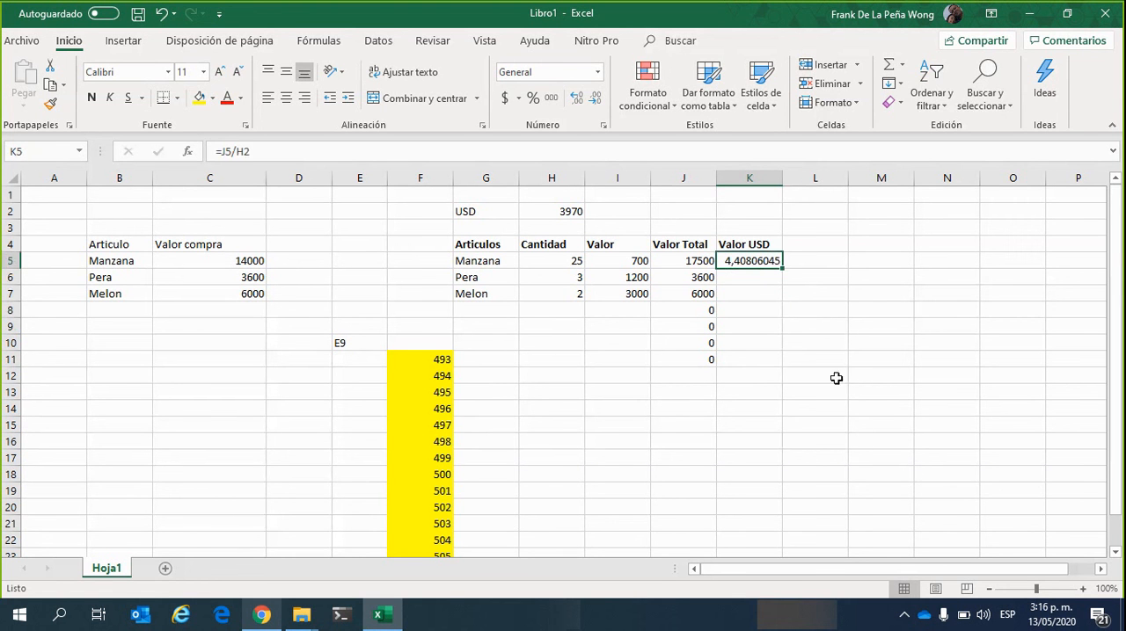
{"action": "left_click", "coordinate": [693, 258]}
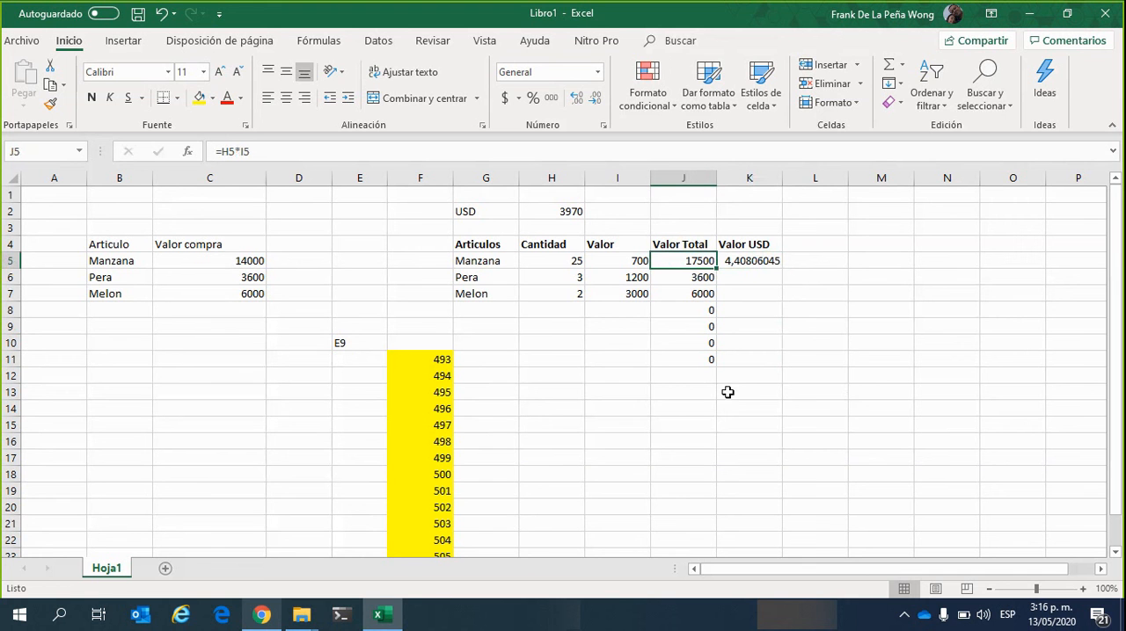
{"action": "left_click", "coordinate": [706, 279]}
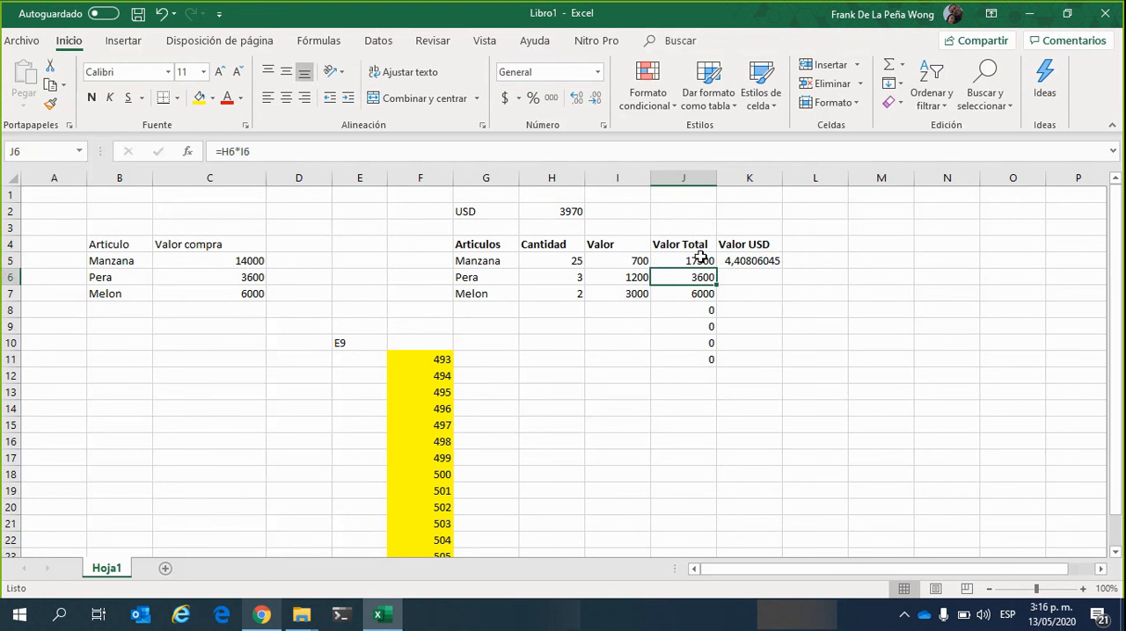
Examine the row references in the Valor Total formulas in J5 to J7 against the Valor USD column and exchange-rate cell H2
{"action": "left_click", "coordinate": [700, 257]}
{"action": "left_click", "coordinate": [764, 261]}
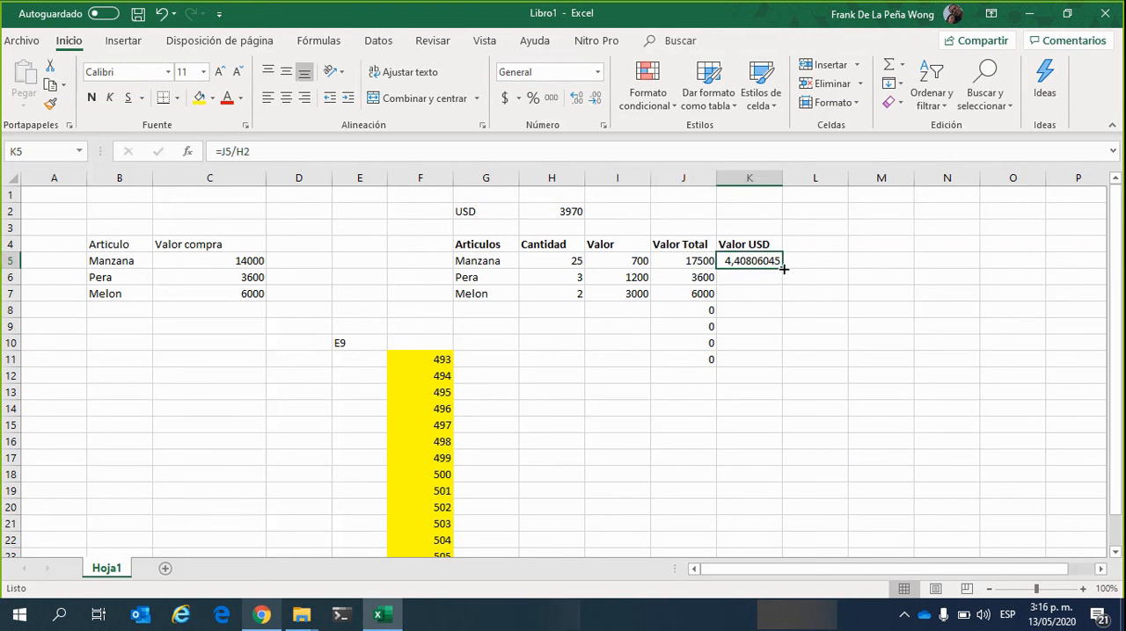
{"action": "left_click", "coordinate": [699, 265]}
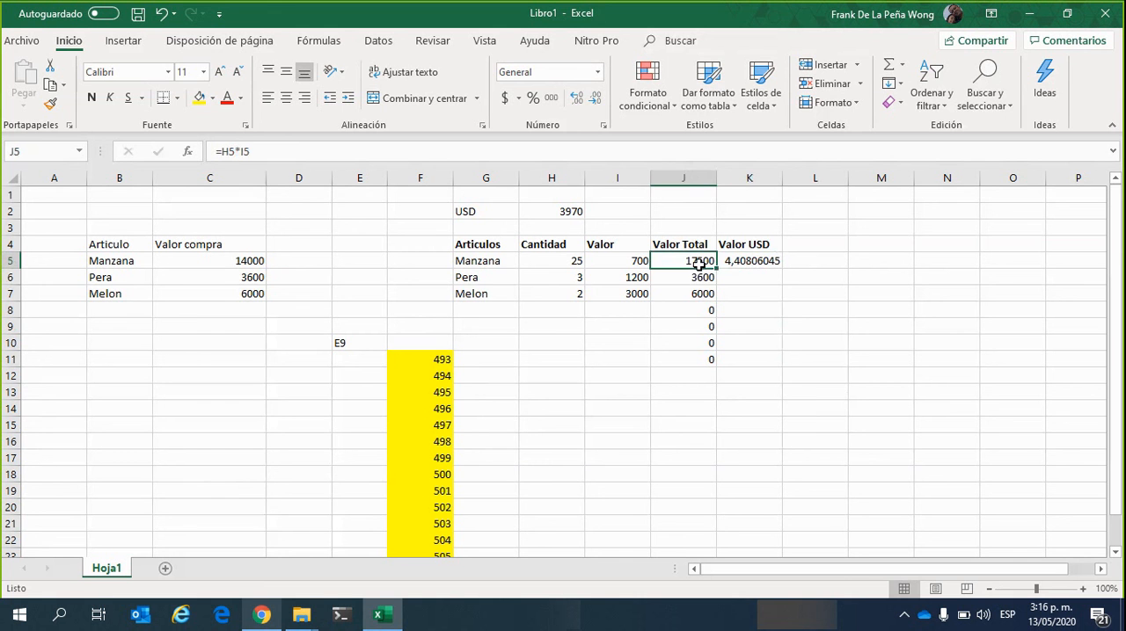
{"action": "left_click", "coordinate": [707, 280]}
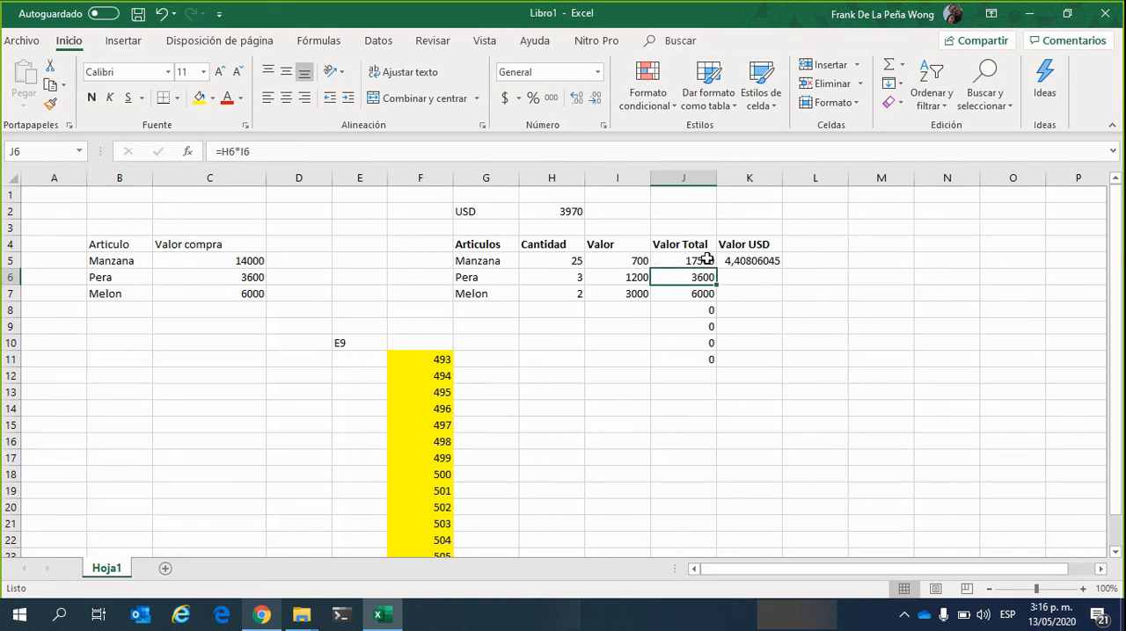
{"action": "left_click_drag", "start_coordinate": [702, 262], "coordinate": [702, 278]}
{"action": "left_click", "coordinate": [748, 343]}
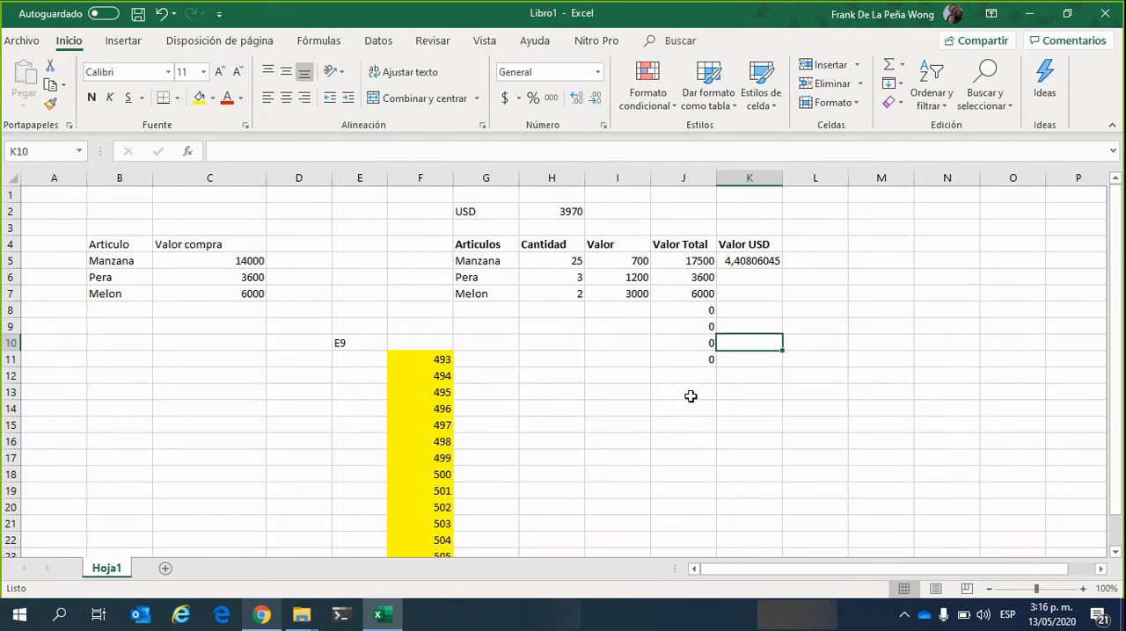
{"action": "left_click", "coordinate": [701, 262]}
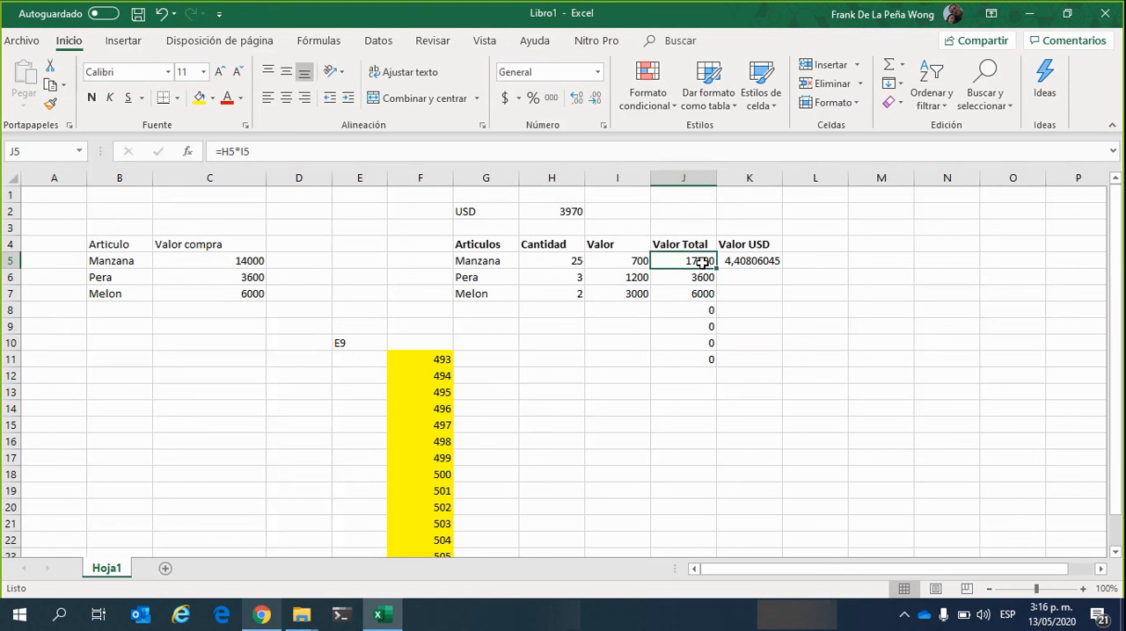
{"action": "left_click", "coordinate": [700, 280]}
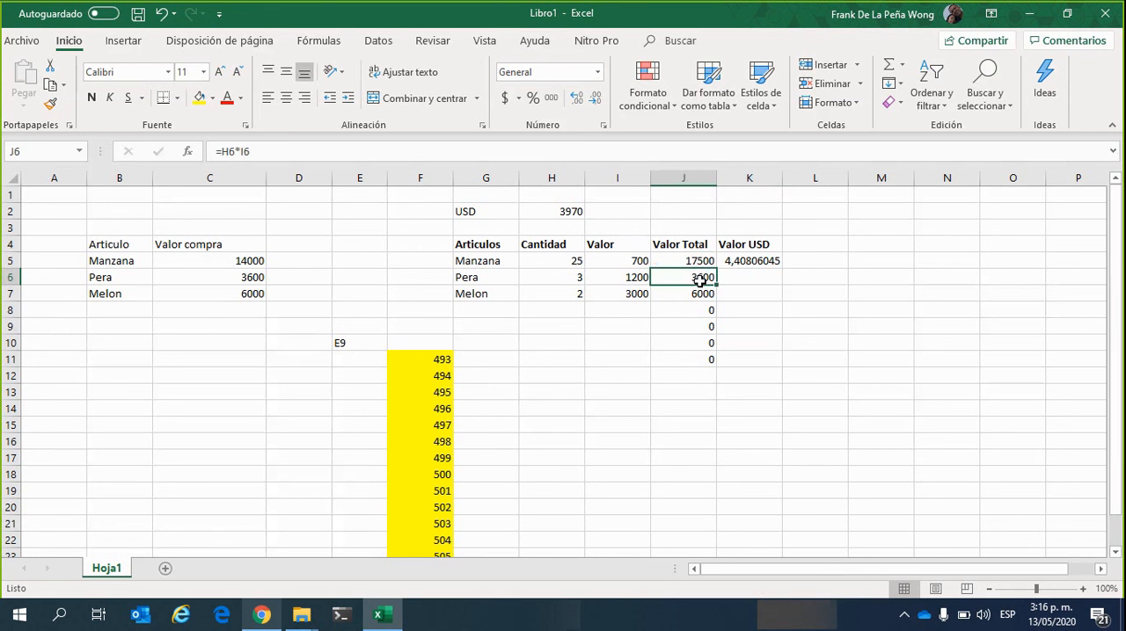
{"action": "left_click", "coordinate": [693, 295]}
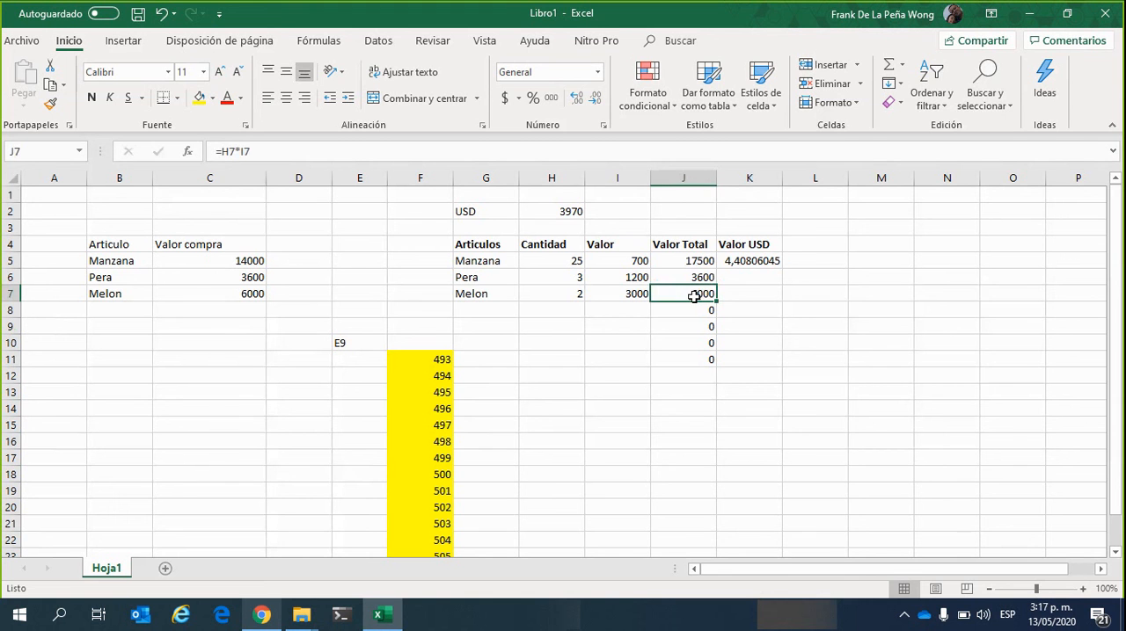
{"action": "left_click", "coordinate": [748, 295]}
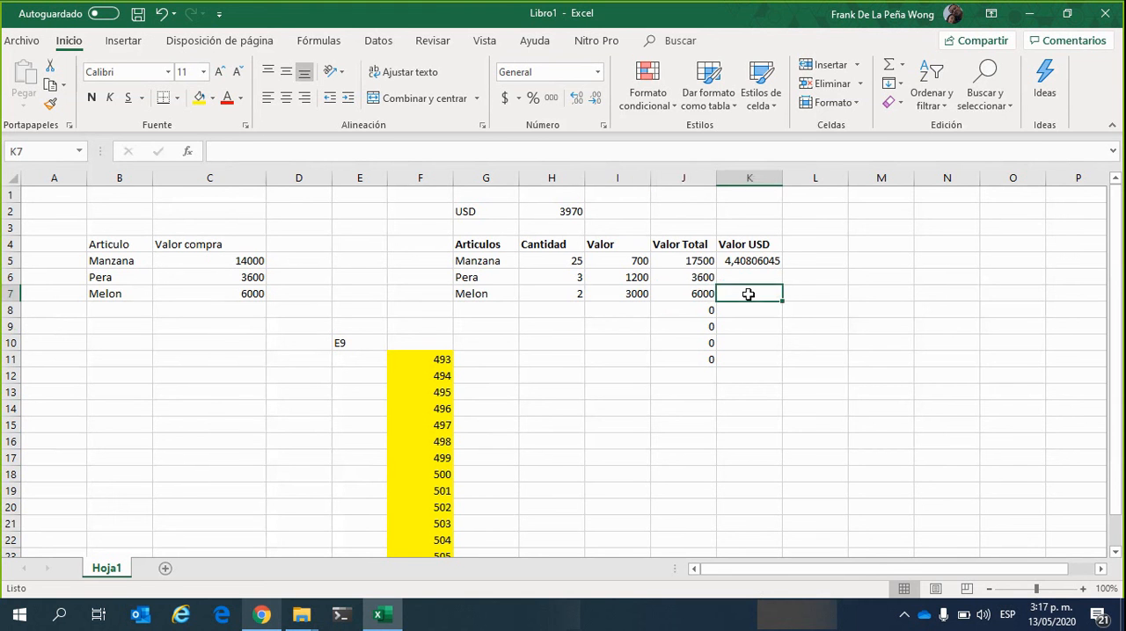
{"action": "left_click", "coordinate": [551, 212]}
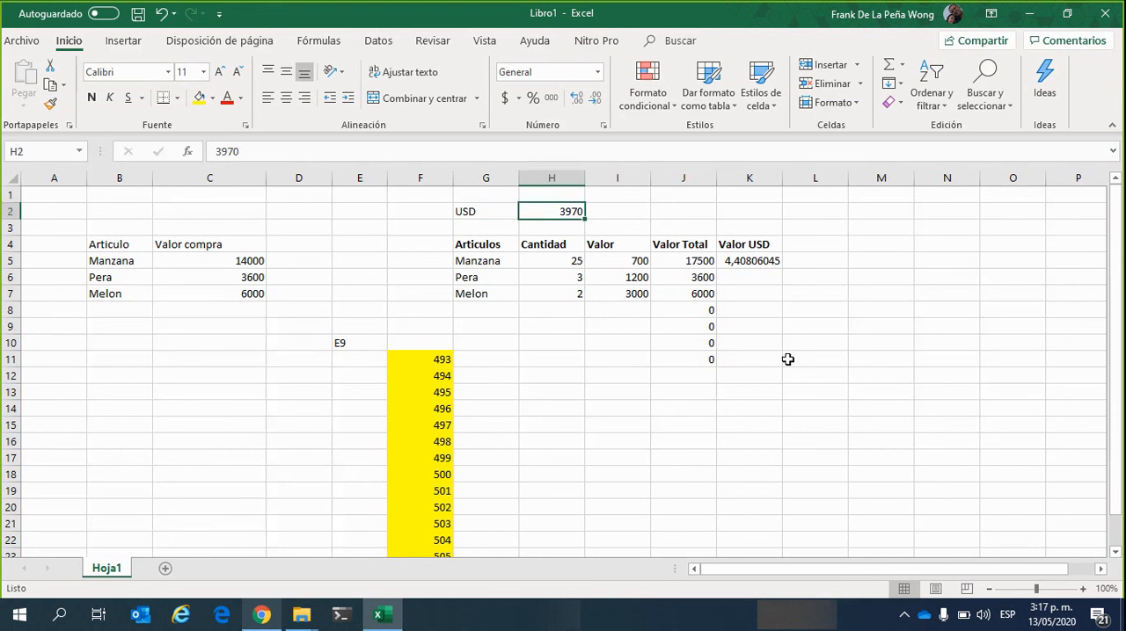
Open the Valor USD formula in K5 for editing at its H2 reference
{"action": "left_click", "coordinate": [772, 264]}
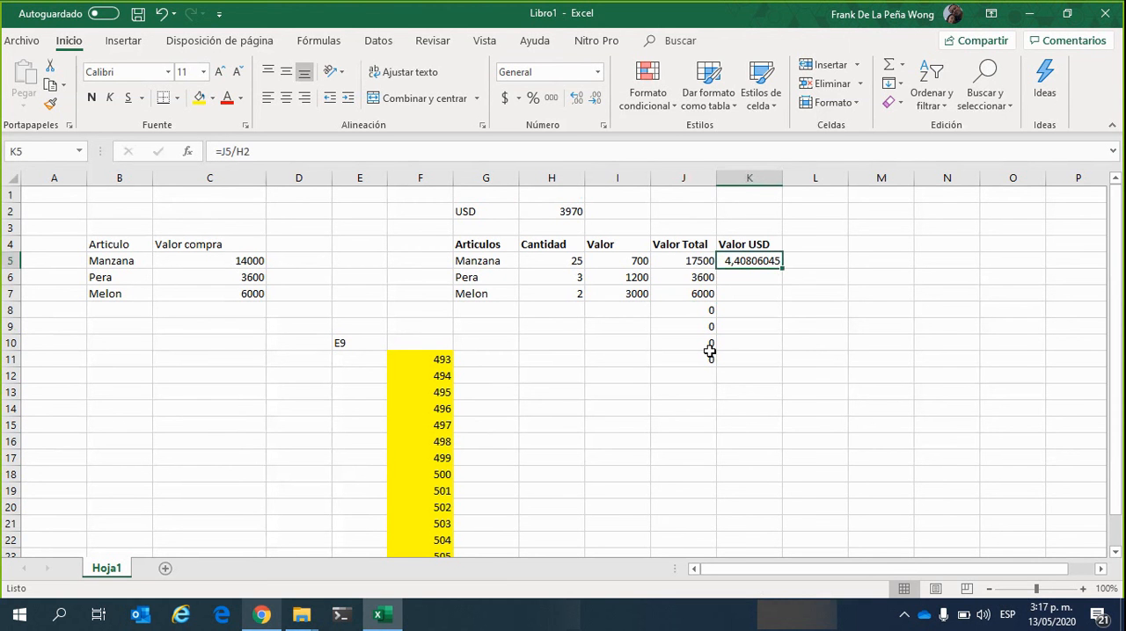
{"action": "left_click", "coordinate": [432, 153]}
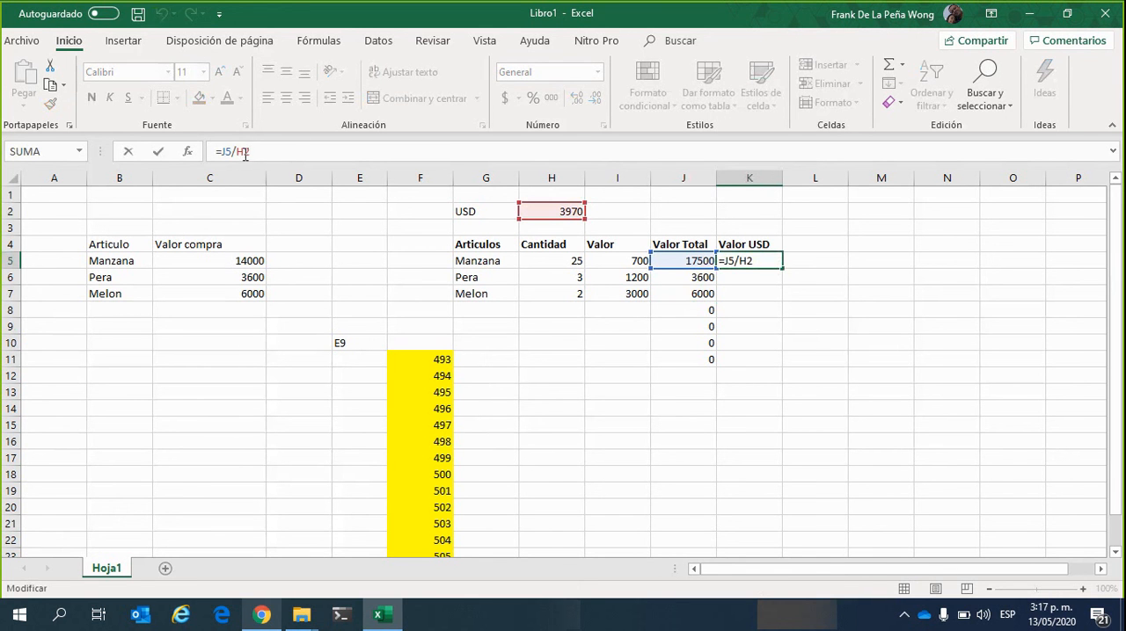
{"action": "key", "text": "Left"}
{"action": "key", "text": "Left"}
{"action": "key", "text": "Right"}
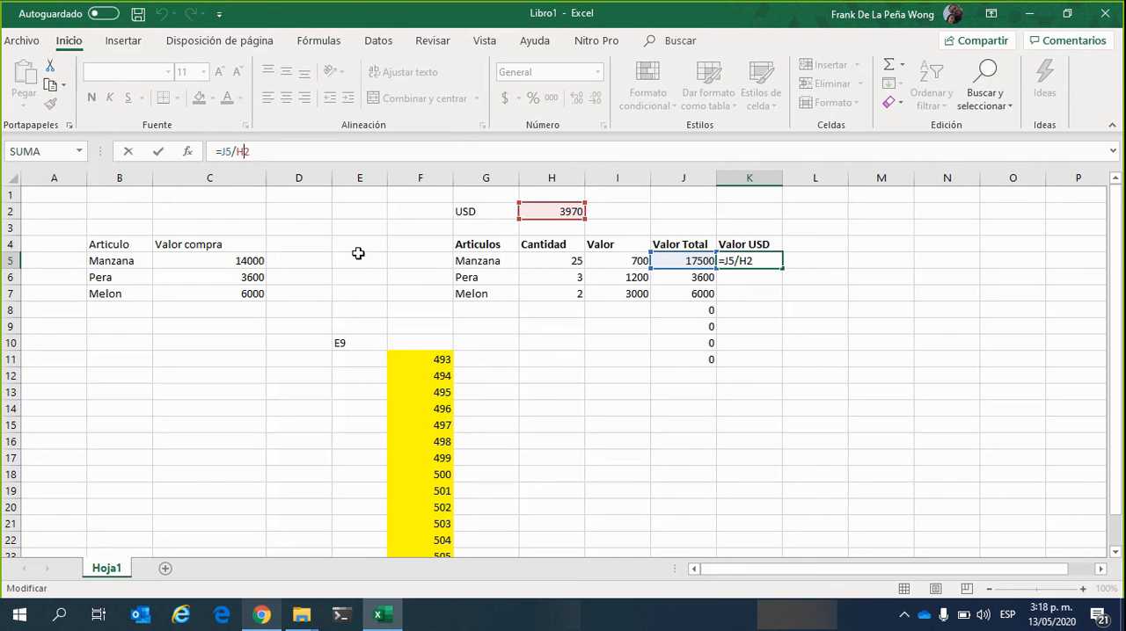
Try to lock the exchange-rate reference in K5's Valor USD formula by writing it as H$2$
{"action": "type", "text": "$2$"}
{"action": "key", "text": "Return"}
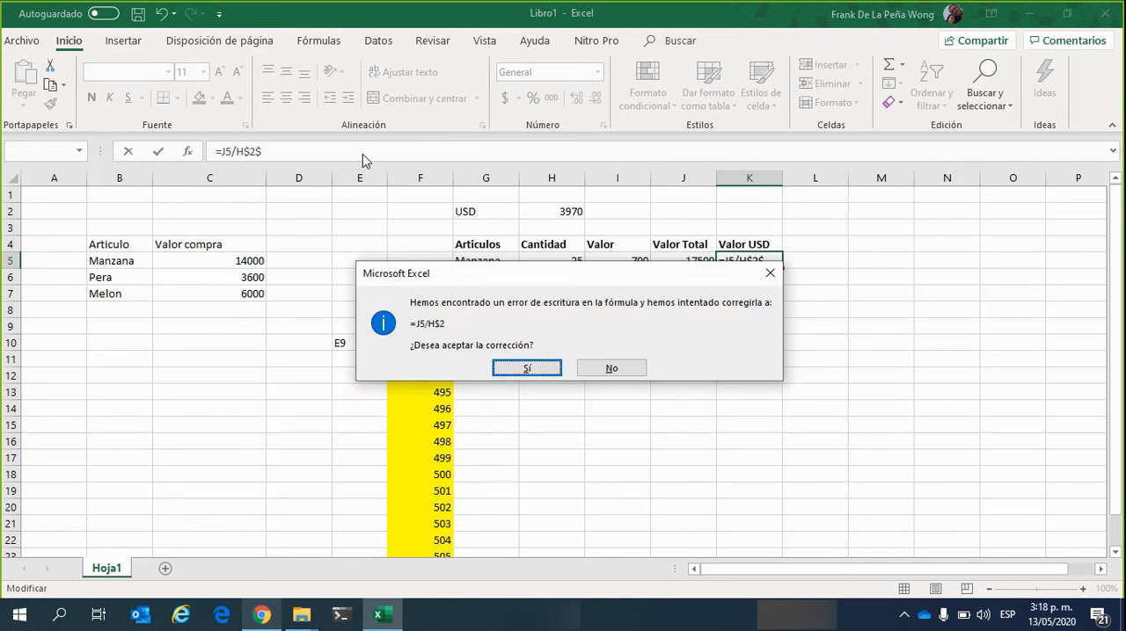
{"action": "key", "text": "Tab"}
{"action": "key", "text": "Return"}
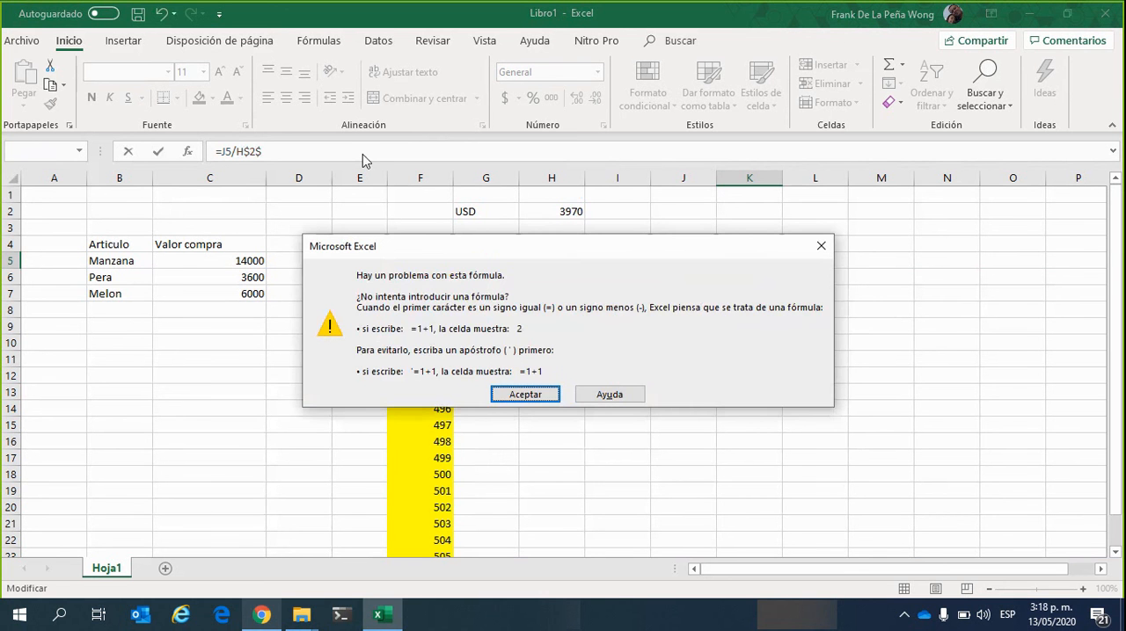
{"action": "key", "text": "Return"}
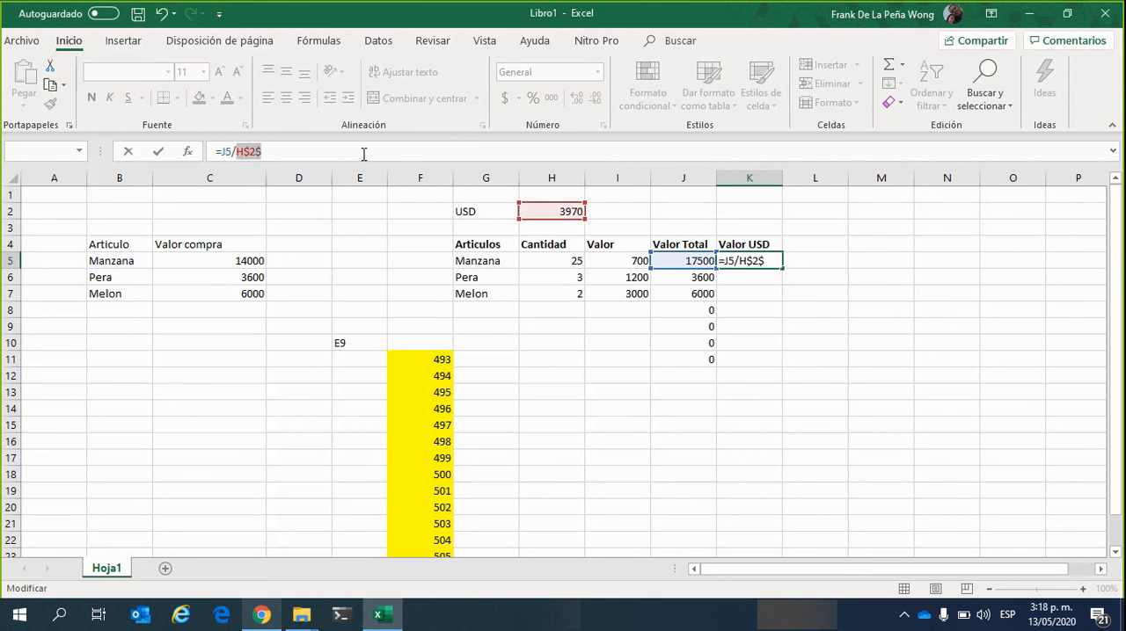
Correct the Valor USD formula in K5 to =J5/$H$2, making the exchange-rate reference absolute
{"action": "key", "text": "BackSpace"}
{"action": "key", "text": "Left"}
{"action": "key", "text": "BackSpace"}
{"action": "key", "text": "Left"}
{"action": "type", "text": "$"}
{"action": "key", "text": "Right"}
{"action": "type", "text": "$"}
{"action": "key", "text": "Return"}
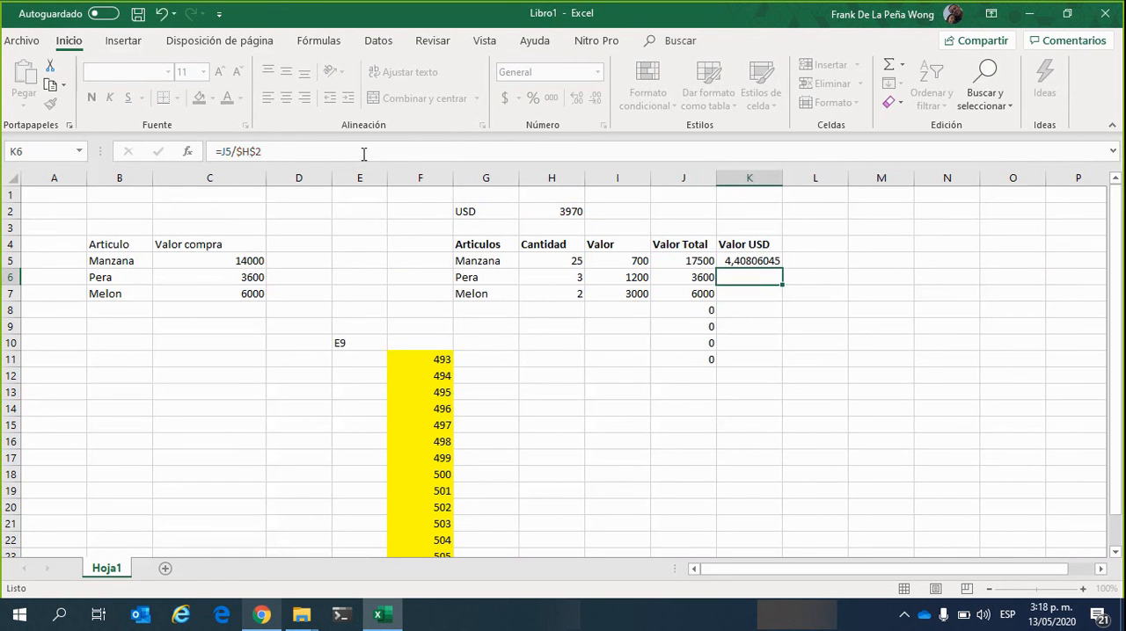
Fill the Valor USD formula from K5 down through K7
{"action": "left_click", "coordinate": [747, 260]}
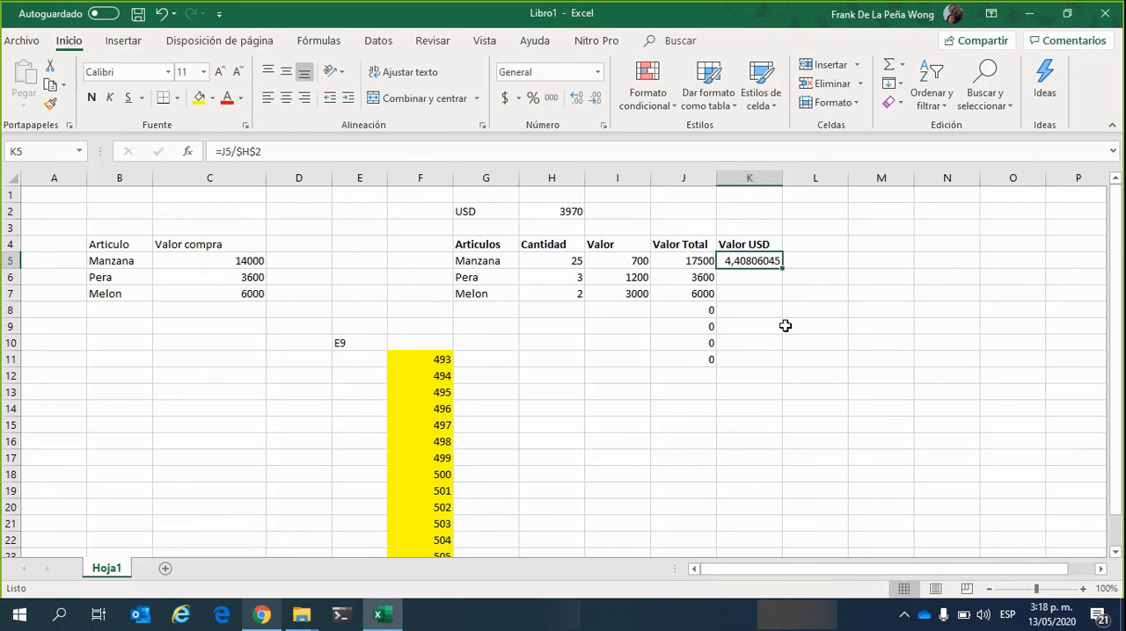
{"action": "left_click", "coordinate": [256, 151]}
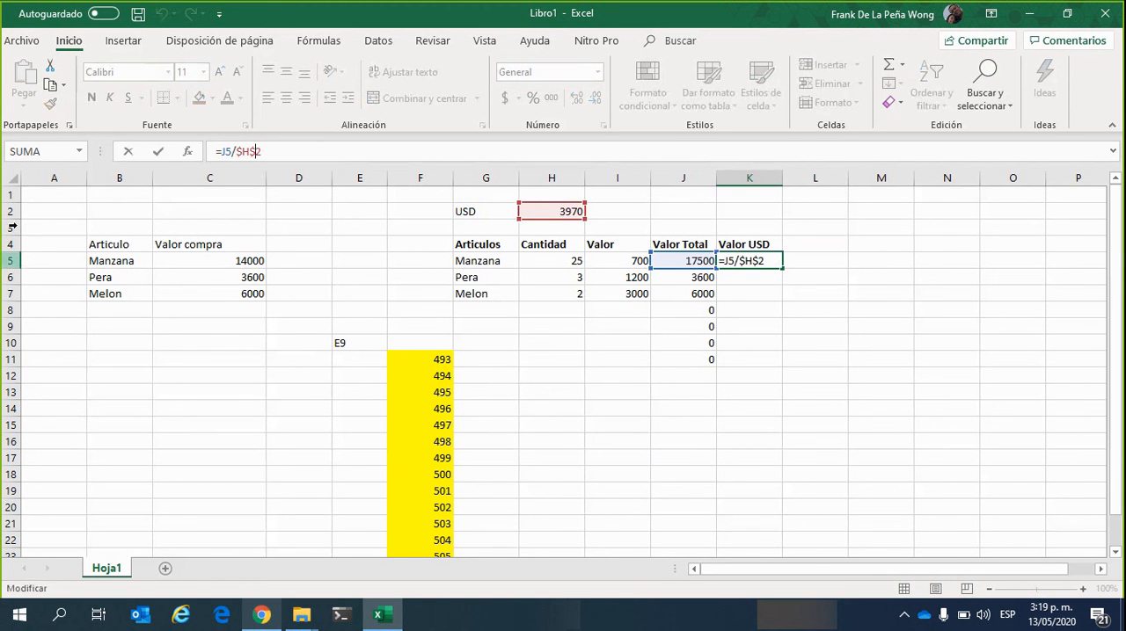
{"action": "left_click", "coordinate": [277, 151]}
{"action": "key", "text": "Return"}
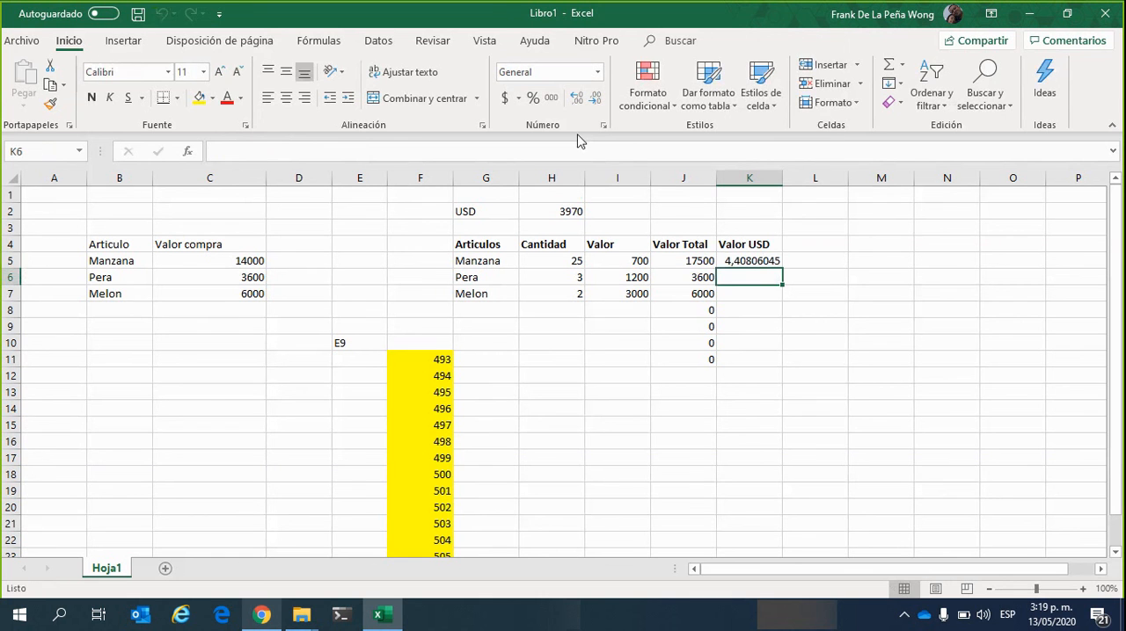
{"action": "left_click", "coordinate": [761, 262]}
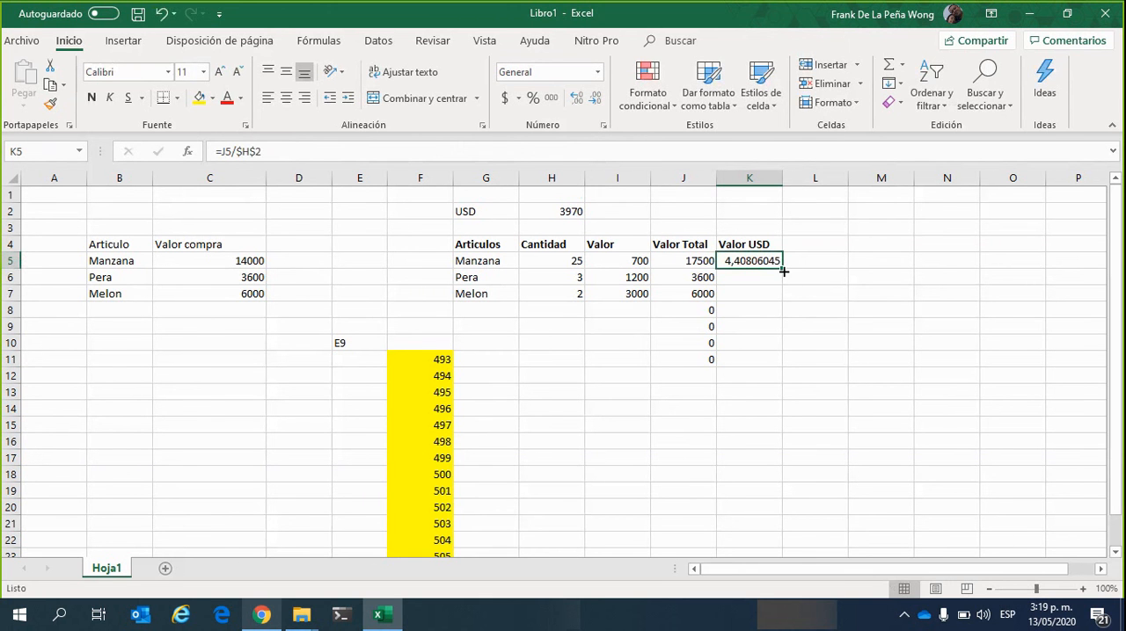
{"action": "left_click_drag", "start_coordinate": [783, 271], "coordinate": [788, 307]}
{"action": "left_click_drag", "start_coordinate": [788, 306], "coordinate": [786, 308]}
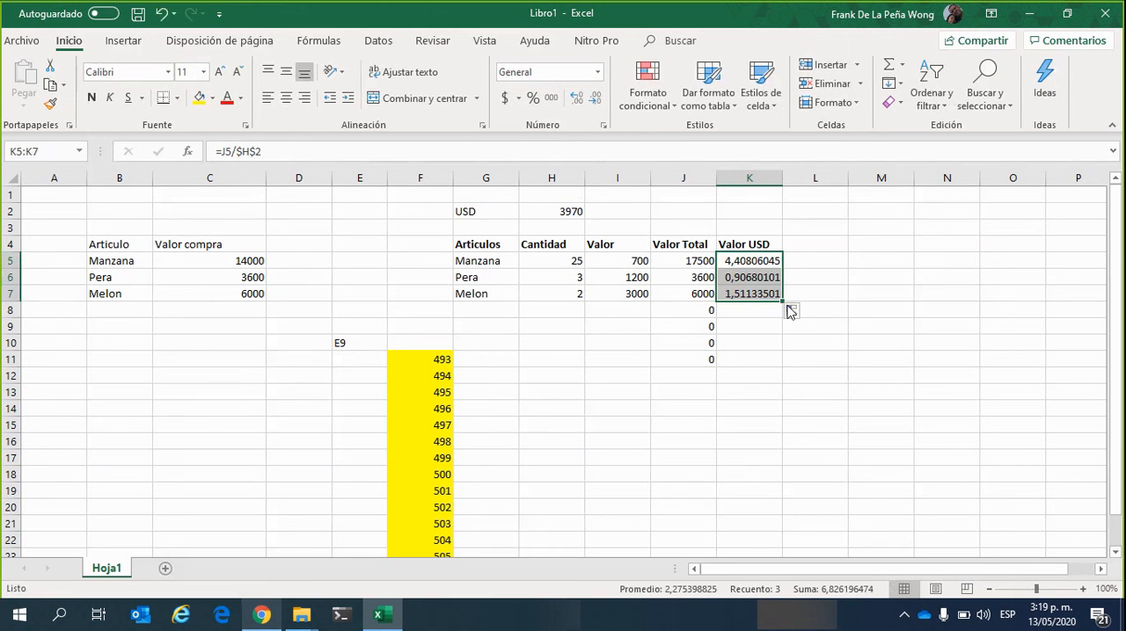
{"action": "left_click", "coordinate": [757, 341]}
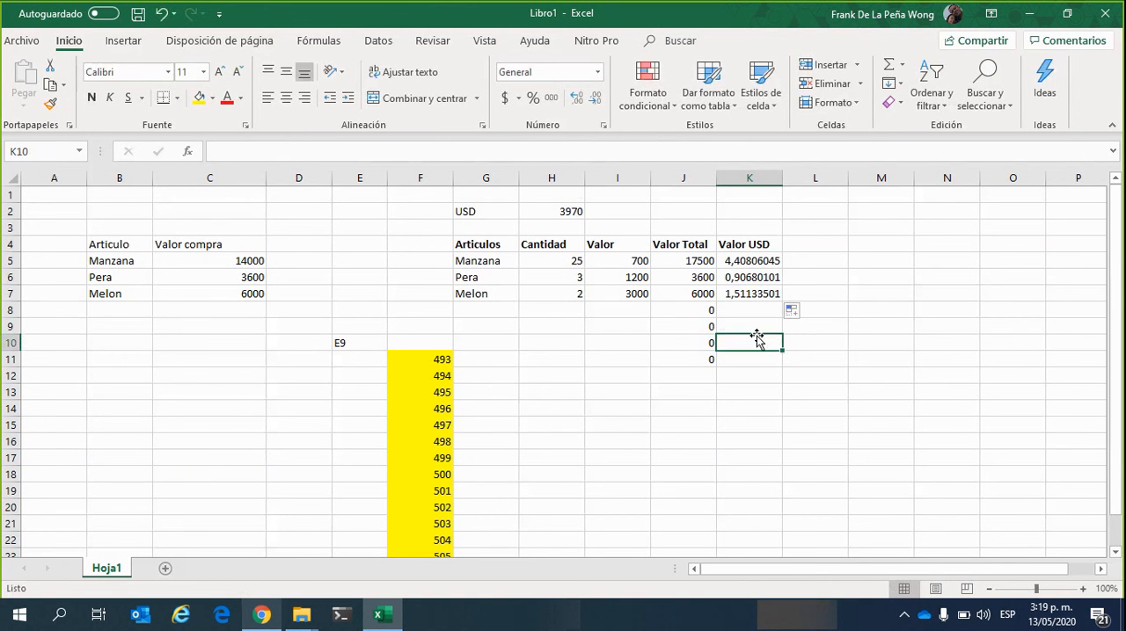
Compare the row and exchange-rate references in the Valor USD formulas in K5, K6 and K7
{"action": "left_click", "coordinate": [754, 279]}
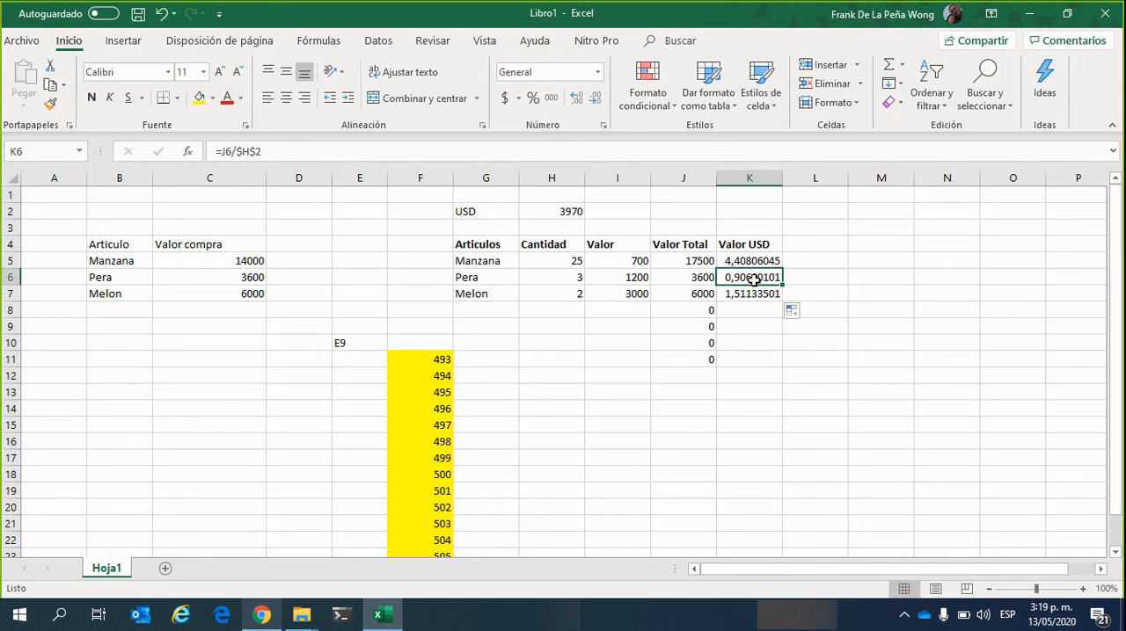
{"action": "left_click", "coordinate": [765, 262]}
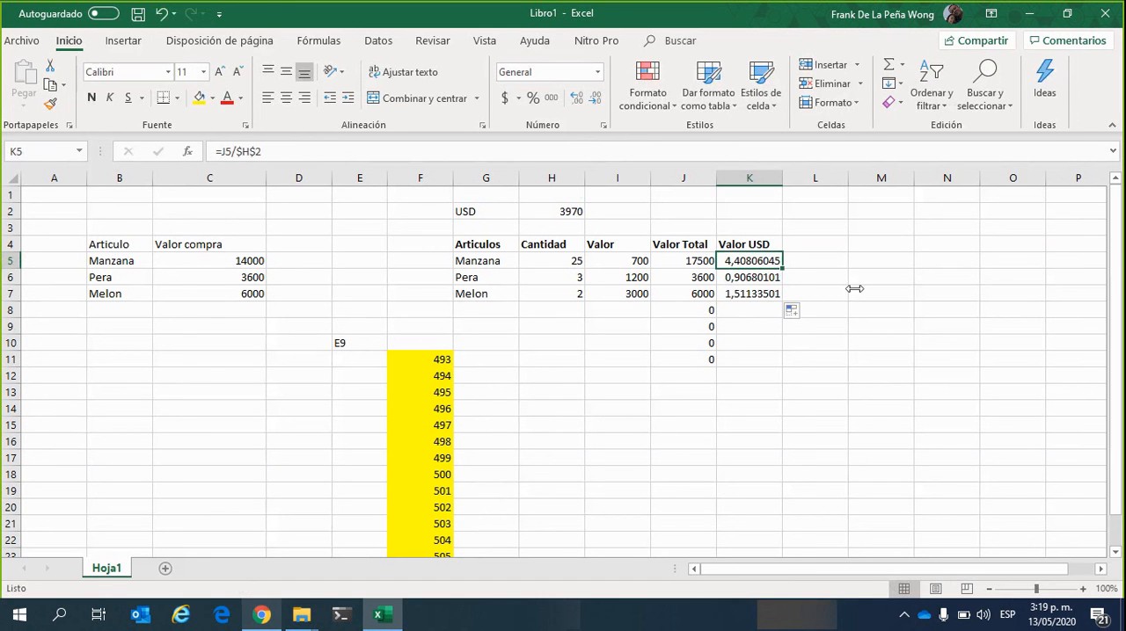
{"action": "key", "text": "Down"}
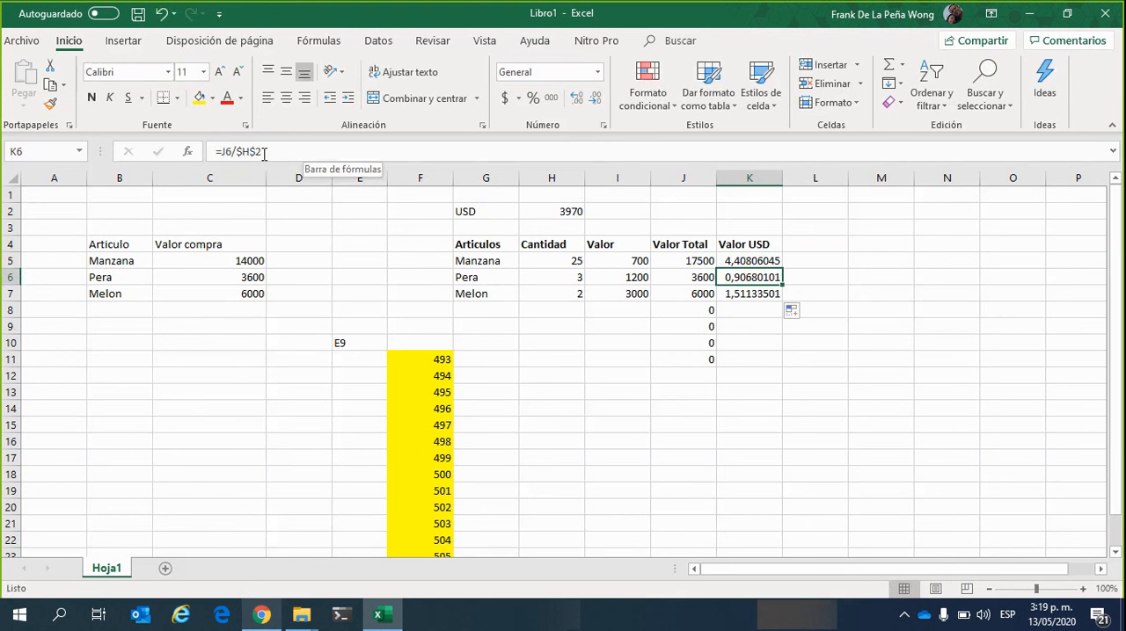
{"action": "left_click", "coordinate": [759, 297]}
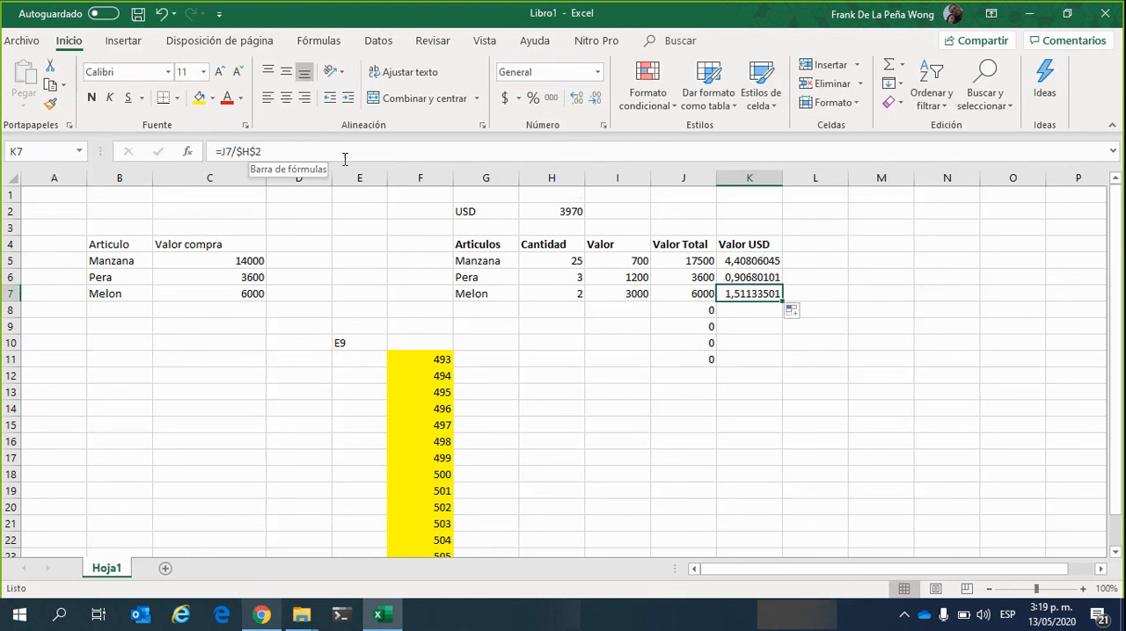
{"action": "left_click", "coordinate": [761, 327]}
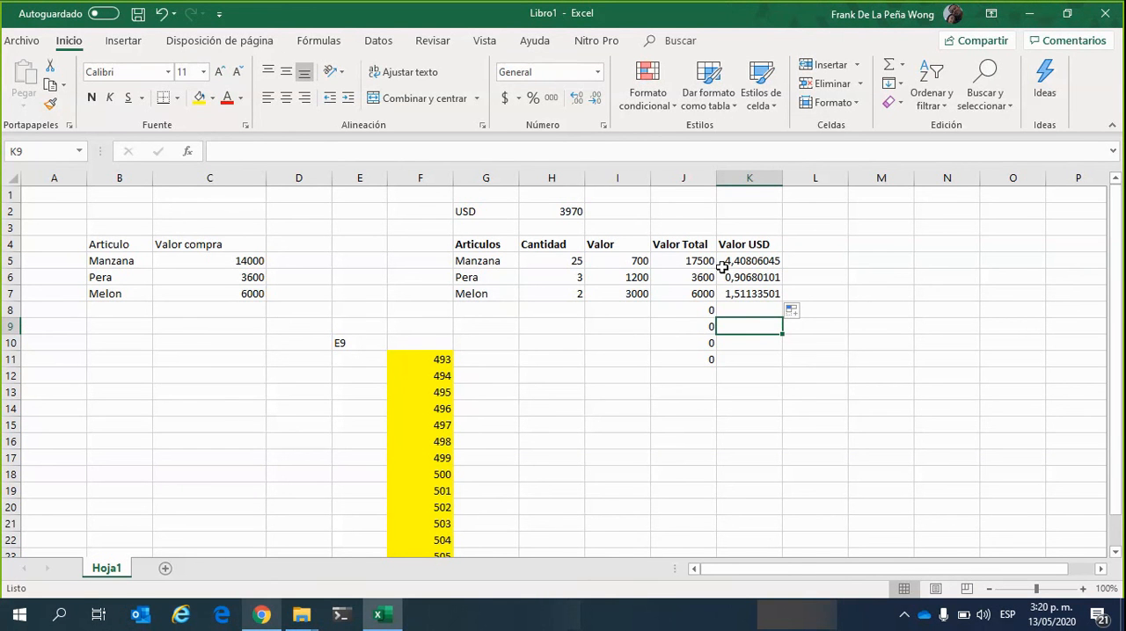
Check the Valor USD formulas in K5 to K7 against the exchange-rate cell H2
{"action": "left_click", "coordinate": [754, 261]}
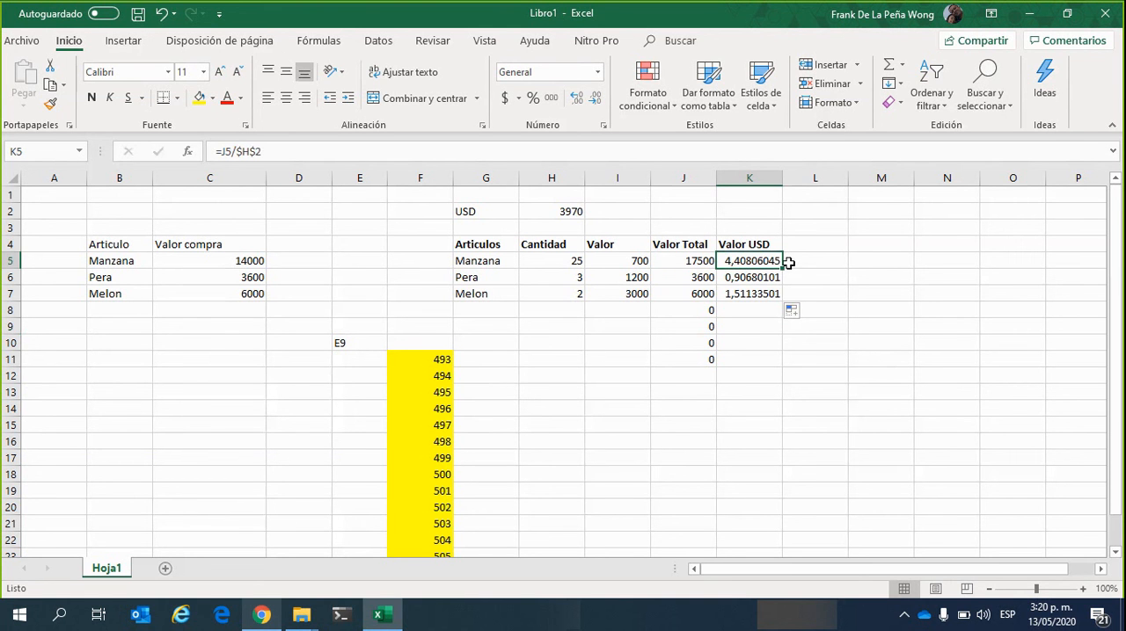
{"action": "left_click", "coordinate": [764, 342]}
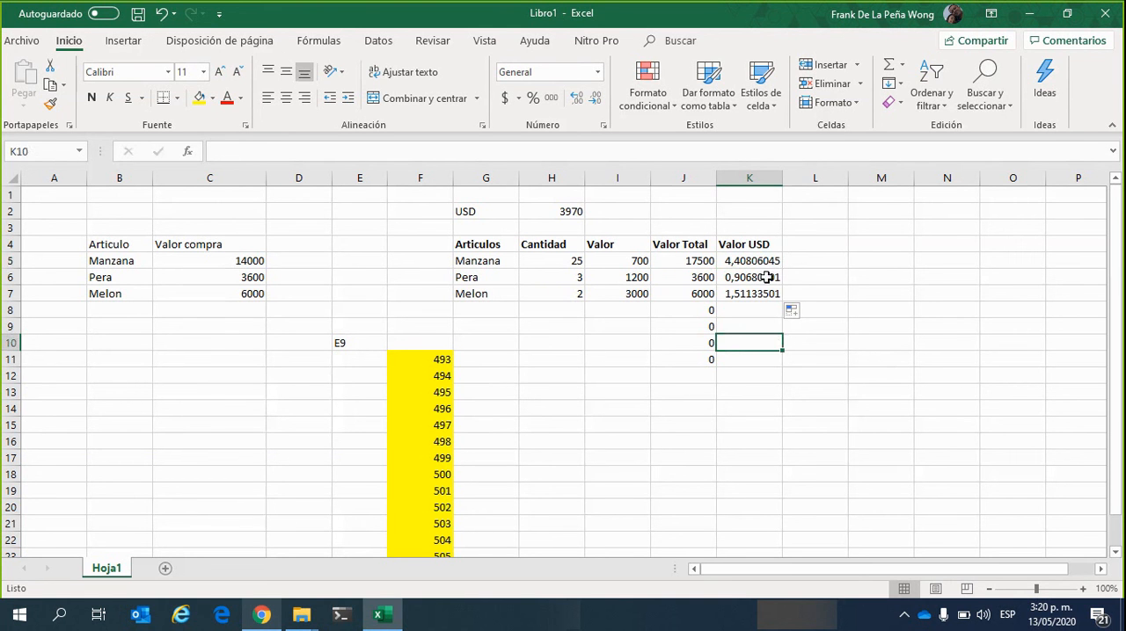
{"action": "left_click", "coordinate": [761, 260]}
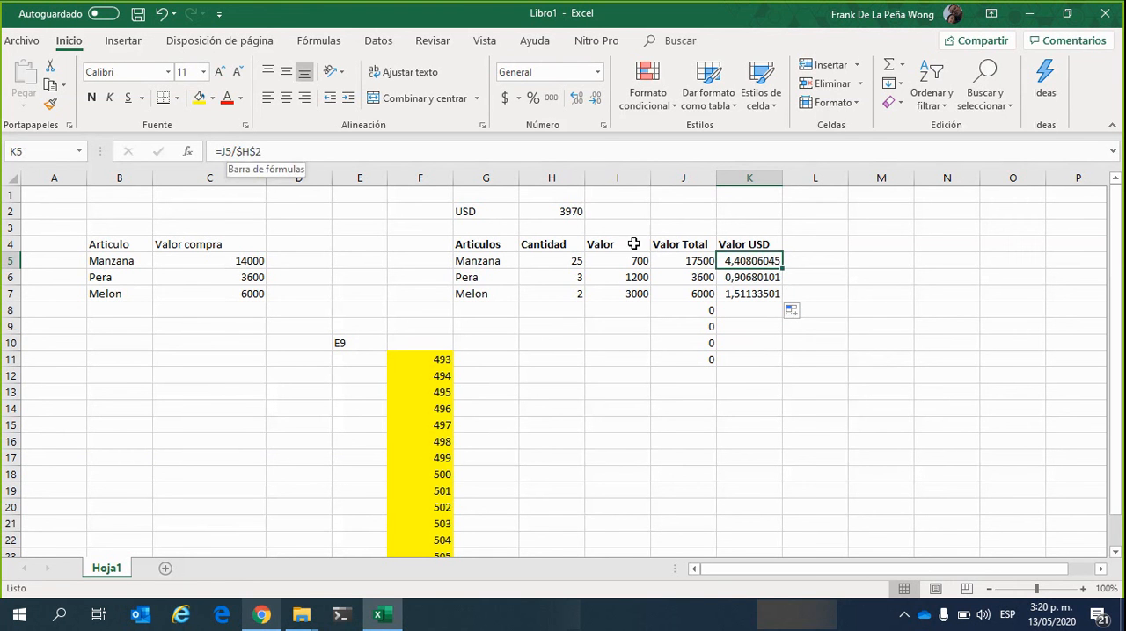
{"action": "left_click", "coordinate": [748, 278]}
{"action": "left_click", "coordinate": [753, 297]}
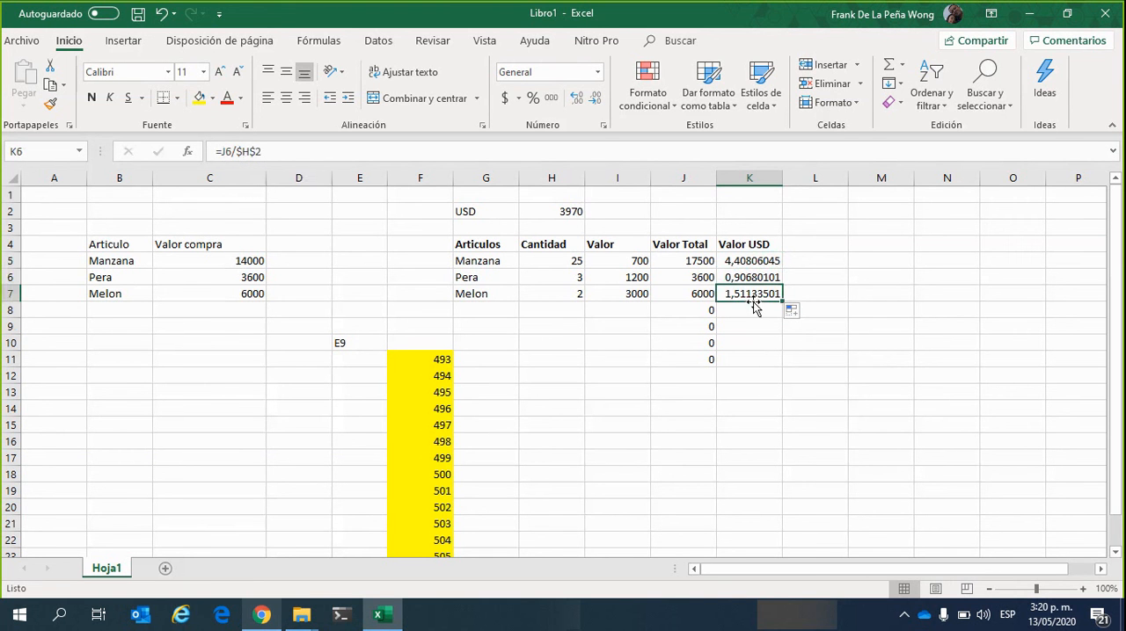
{"action": "left_click", "coordinate": [755, 277]}
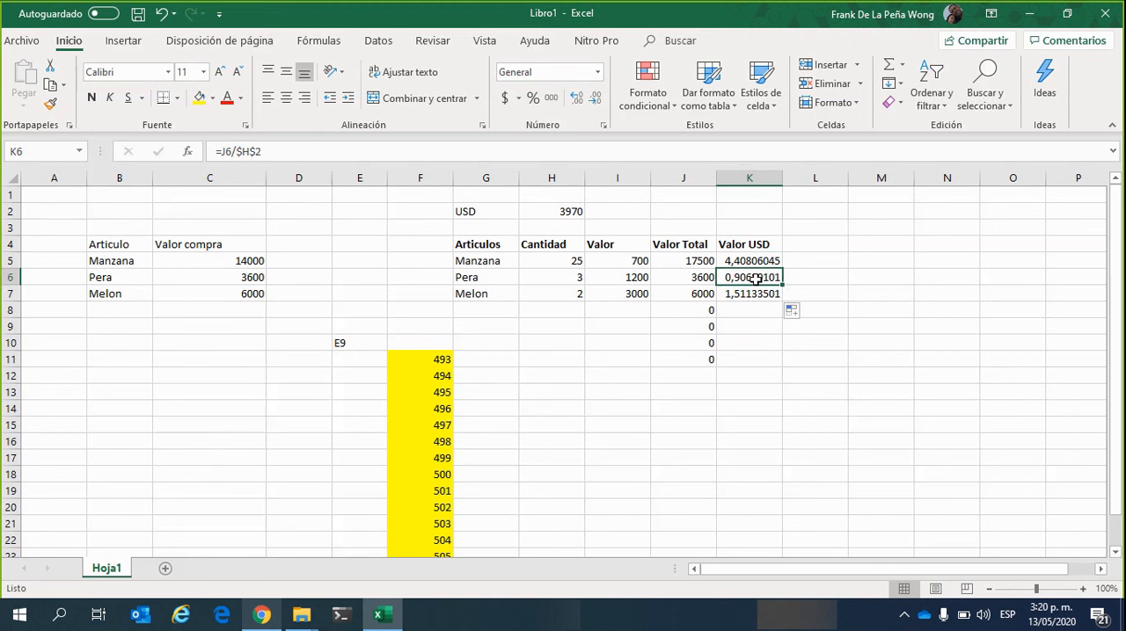
{"action": "left_click", "coordinate": [567, 212]}
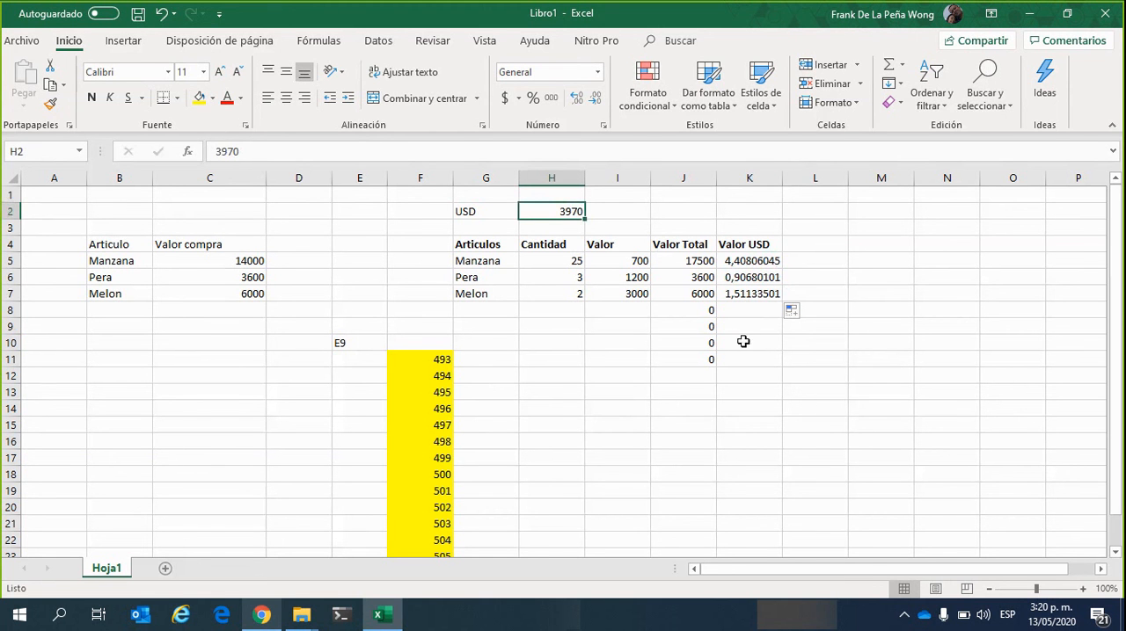
{"action": "left_click", "coordinate": [767, 326]}
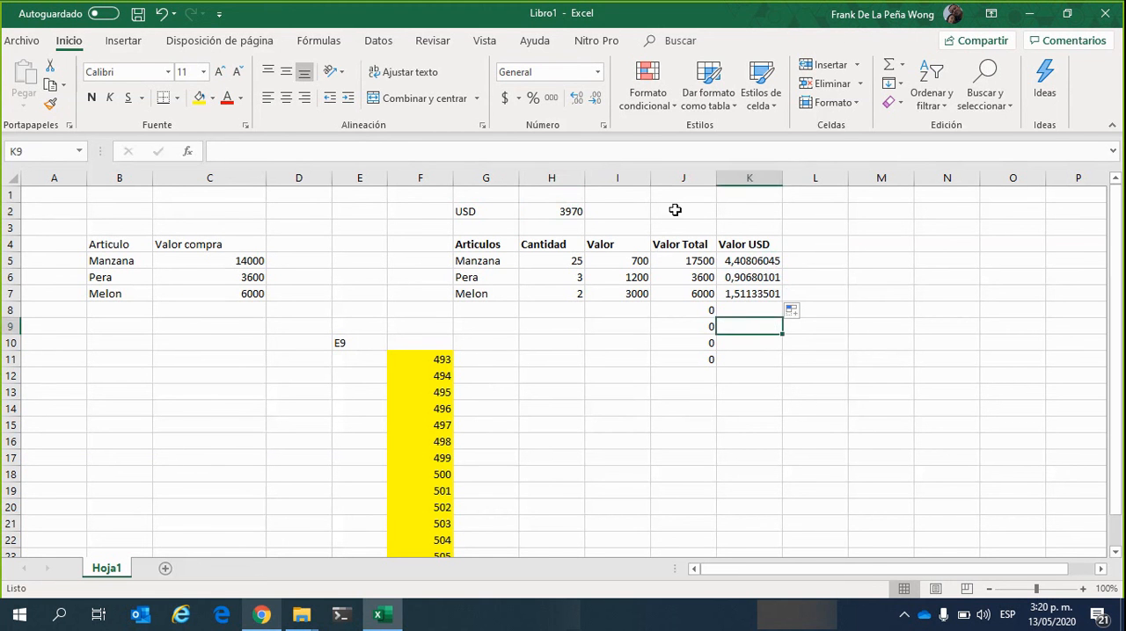
Examine the absolute reference $H$2 inside the K5 formula without changing it
{"action": "left_click", "coordinate": [770, 264]}
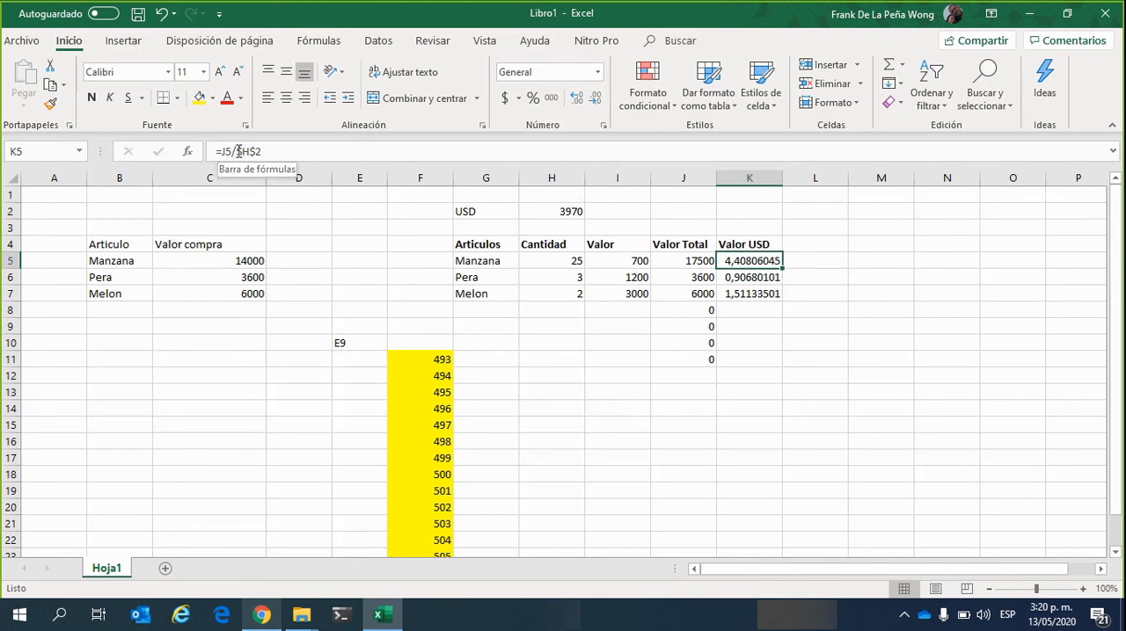
{"action": "left_click", "coordinate": [317, 161]}
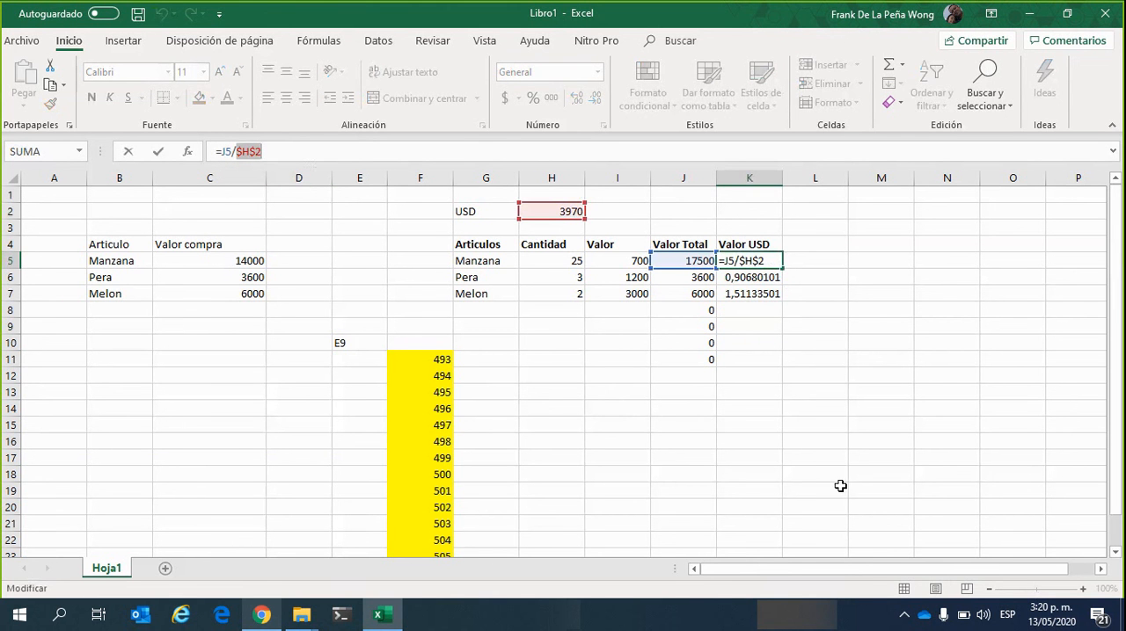
{"action": "key", "text": "Return"}
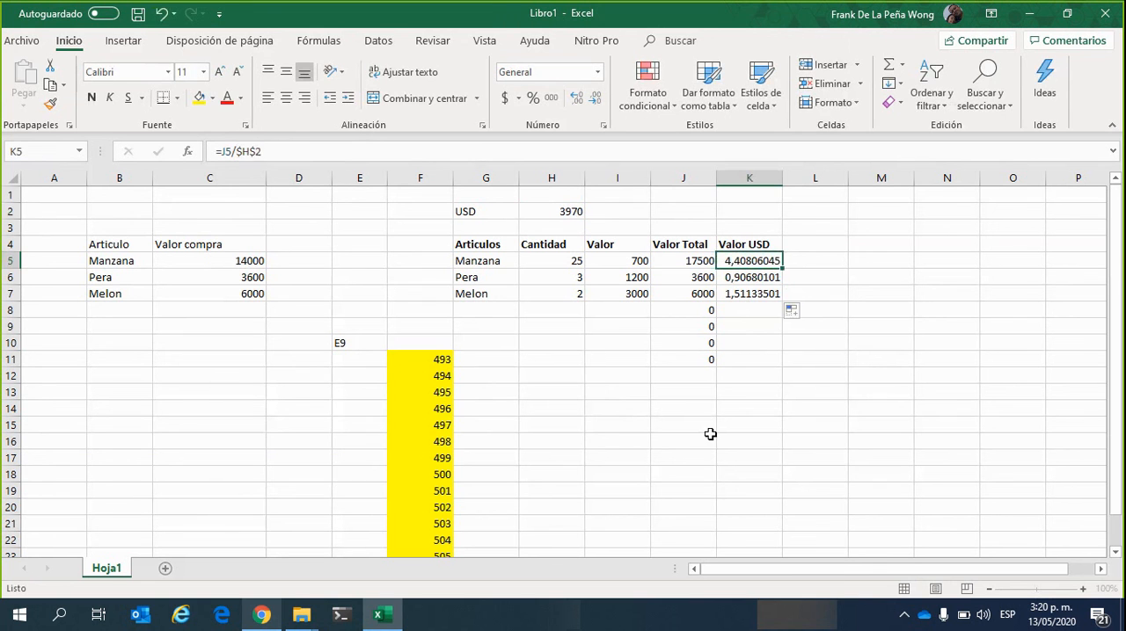
{"action": "left_click", "coordinate": [738, 408]}
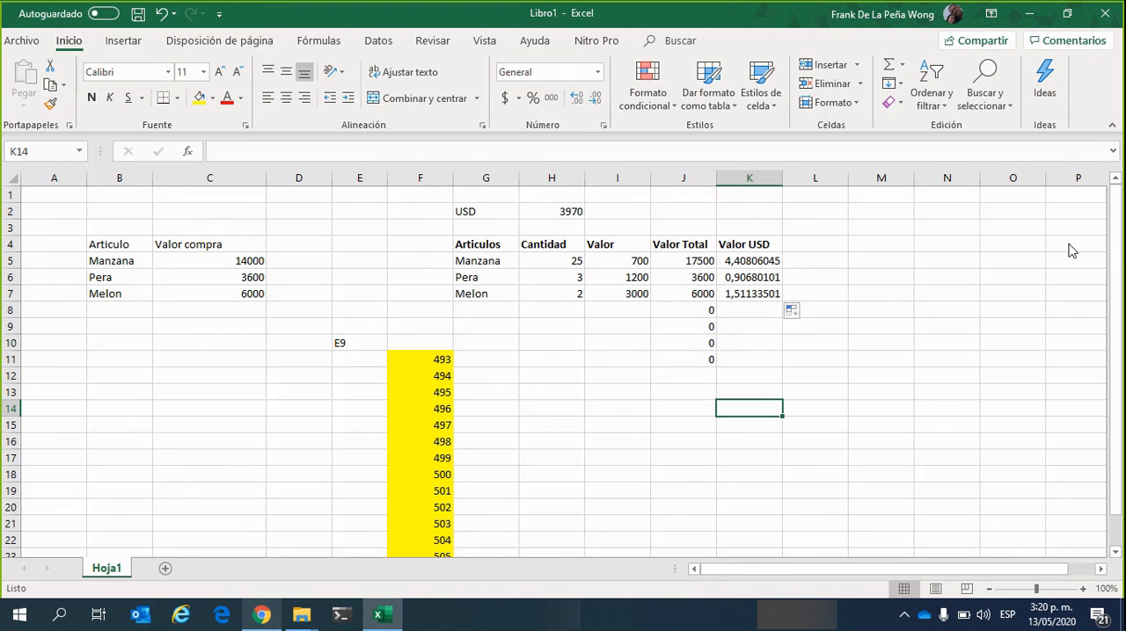
{"action": "left_click", "coordinate": [634, 399]}
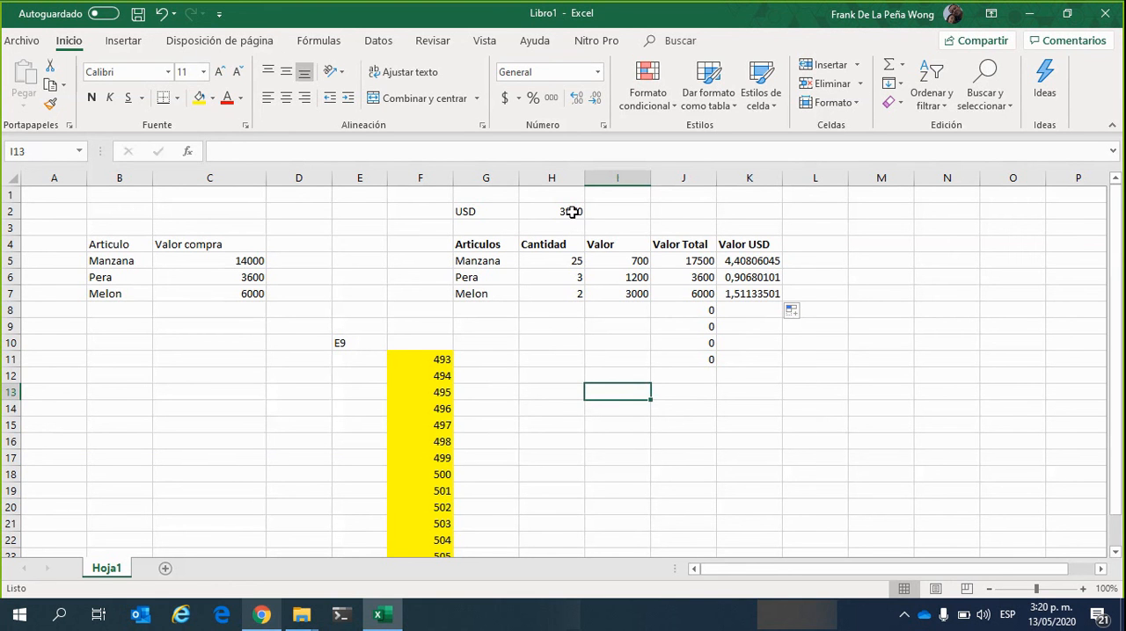
Switch to Chrome and search Google for "dolar hoy" in a new tab
{"action": "left_click", "coordinate": [262, 615]}
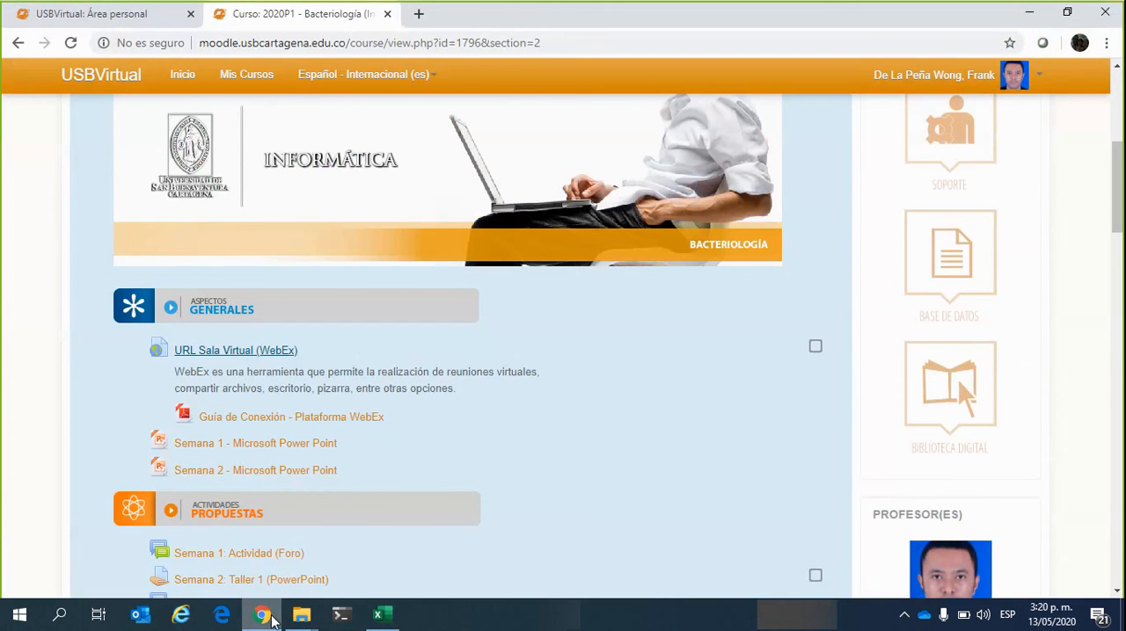
{"action": "left_click", "coordinate": [418, 14]}
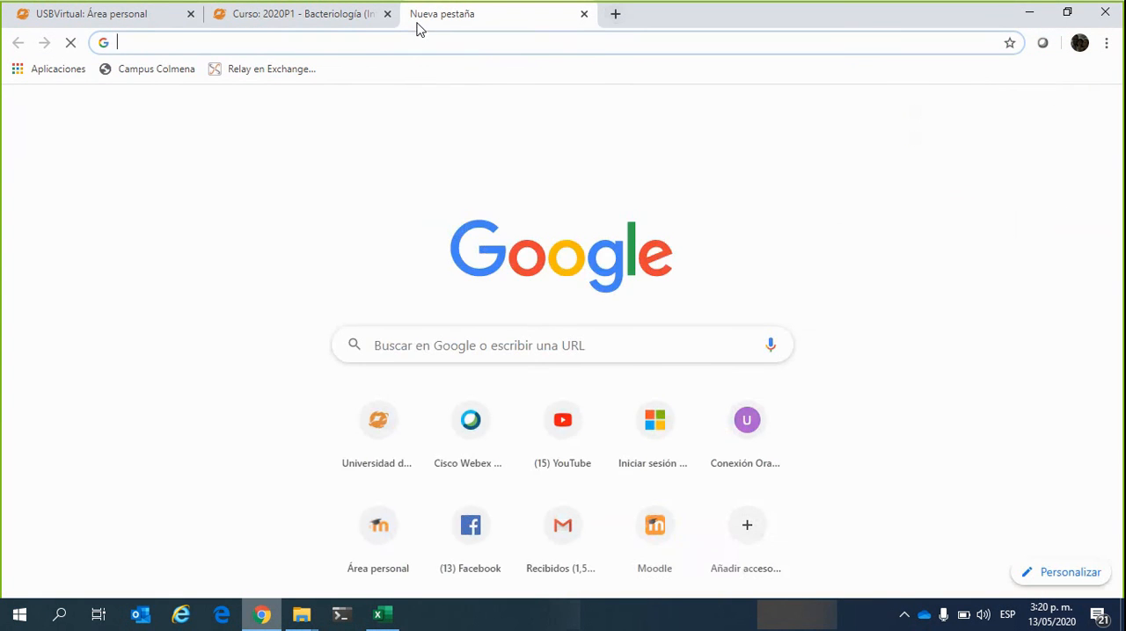
{"action": "type", "text": "dolar hoy"}
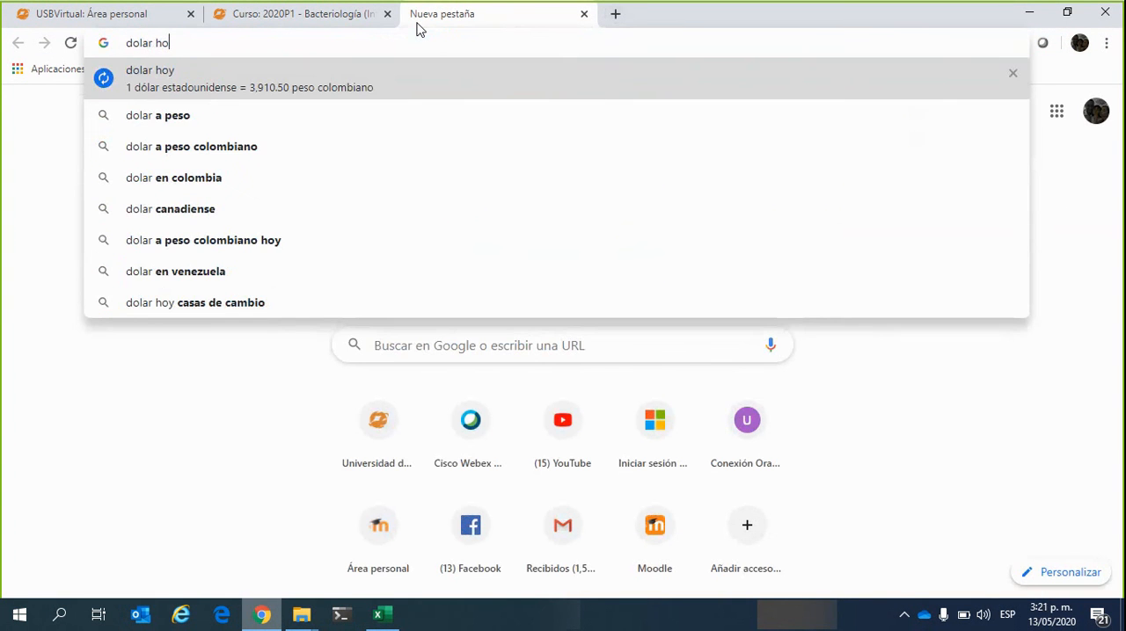
{"action": "key", "text": "Return"}
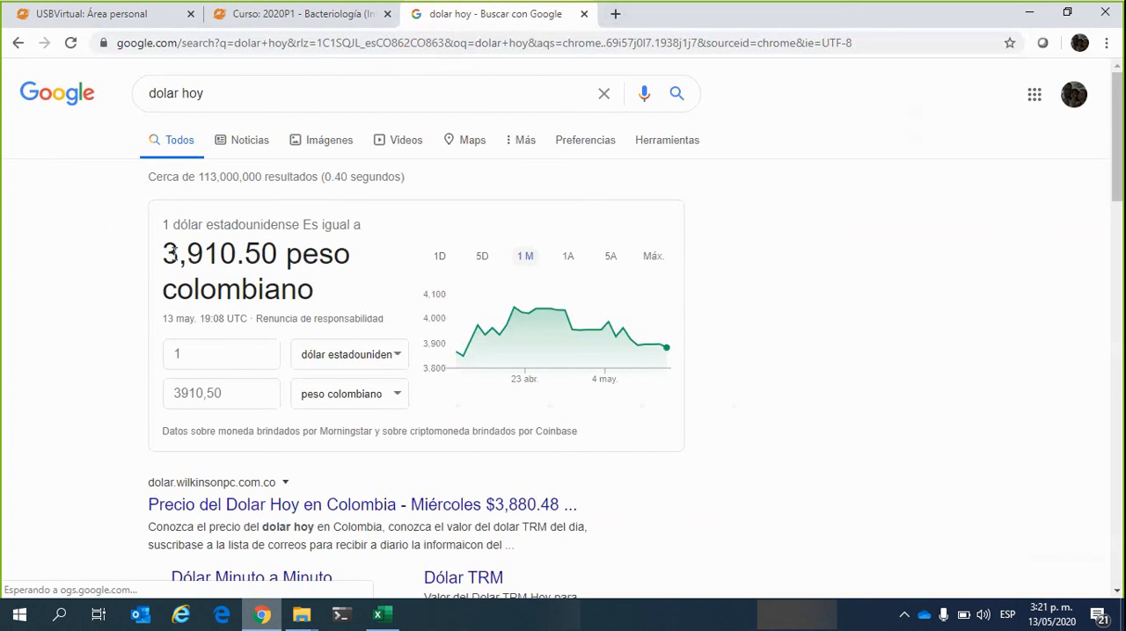
Return to the Excel workbook and set the USD exchange rate in H2 to 3910,50
{"action": "left_click", "coordinate": [1027, 16]}
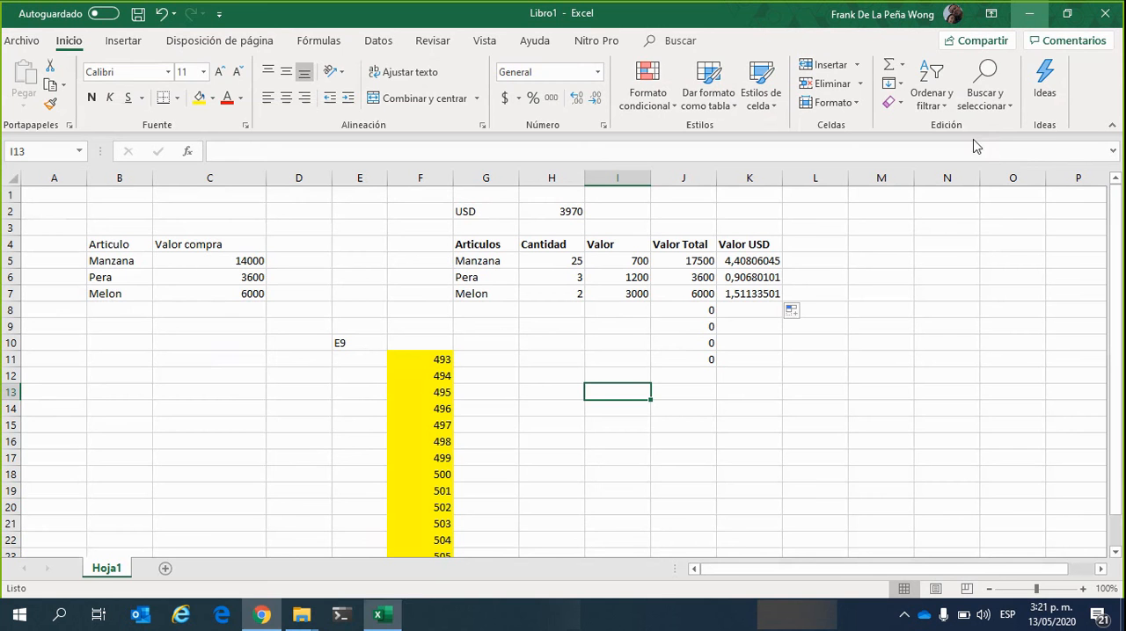
{"action": "key", "text": "Right"}
{"action": "left_click", "coordinate": [573, 214]}
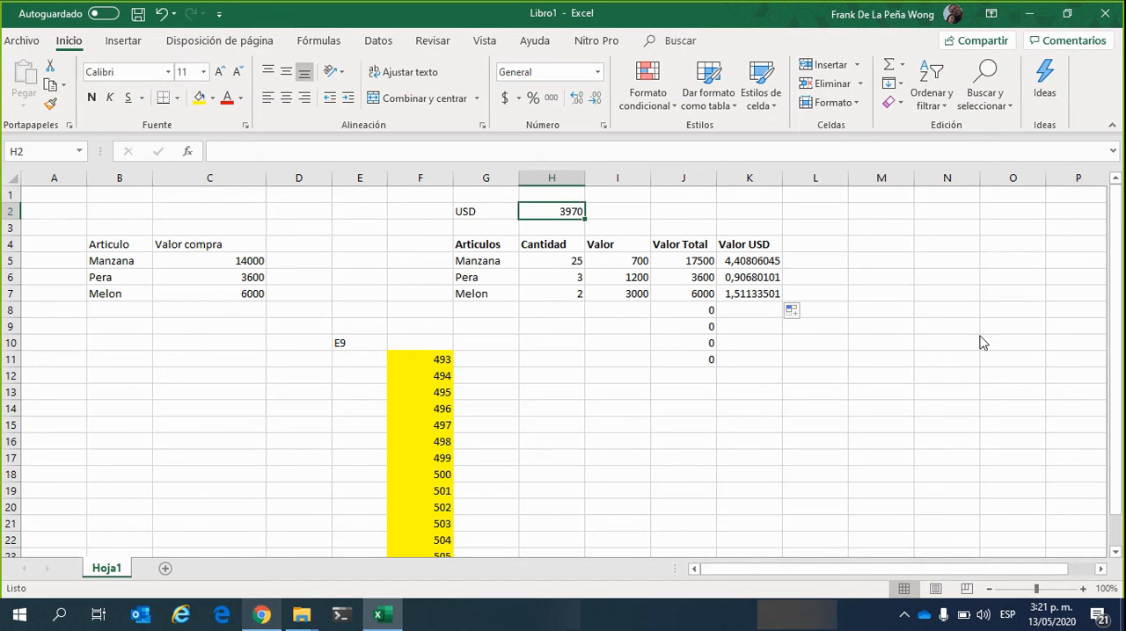
{"action": "type", "text": "3"}
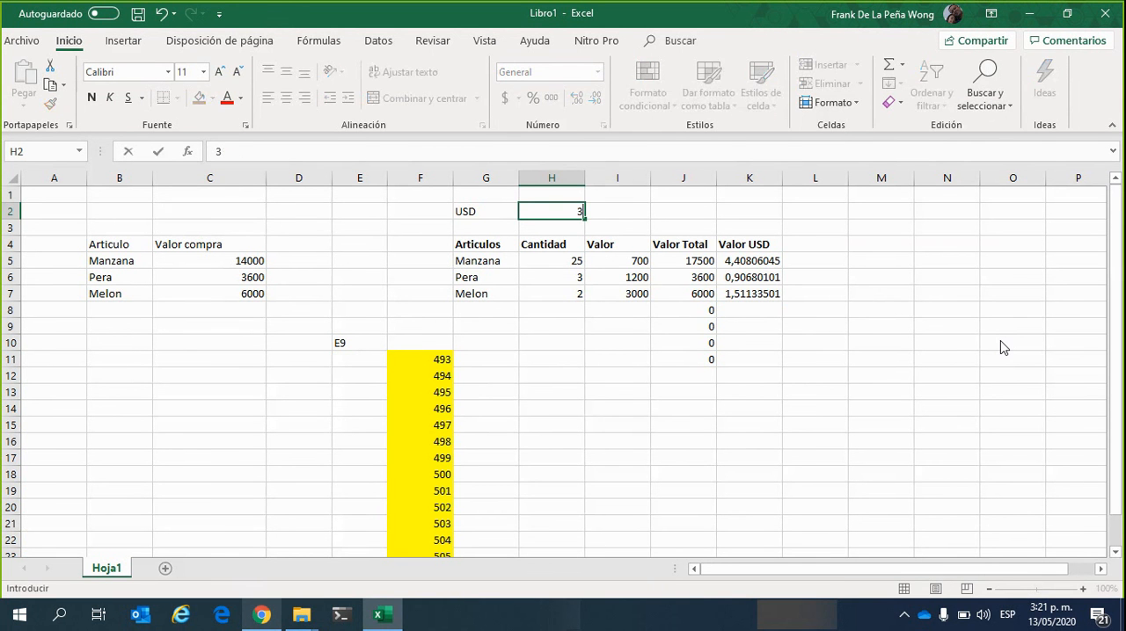
{"action": "type", "text": "910,50"}
{"action": "key", "text": "Return"}
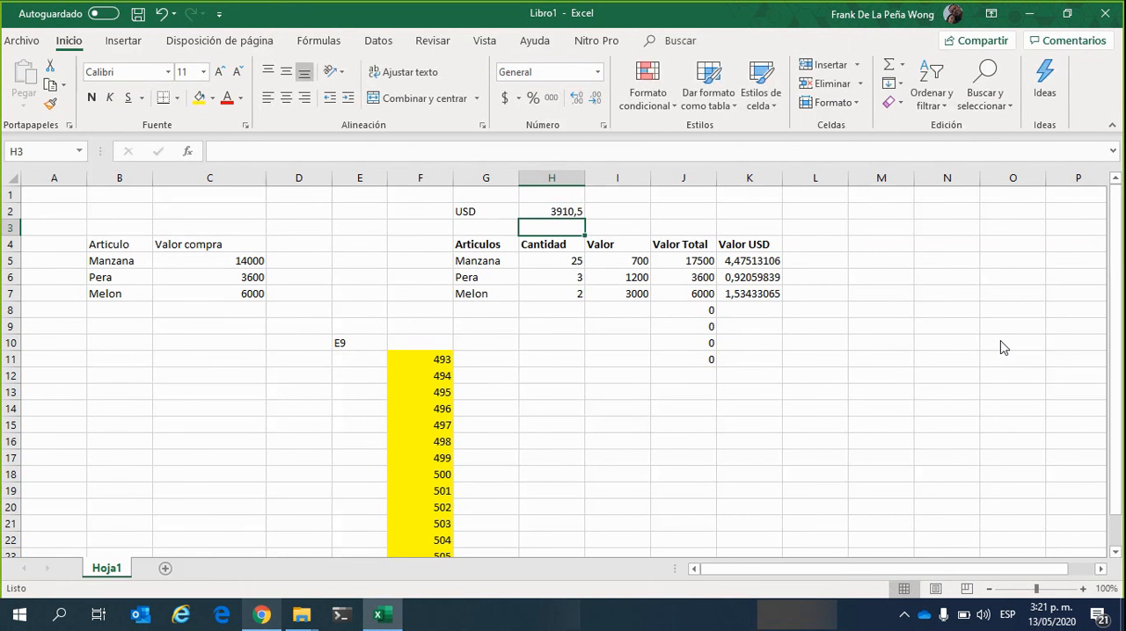
Check the exchange rate in H2 and the Valor USD formulas in K5 to K7
{"action": "key", "text": "Up"}
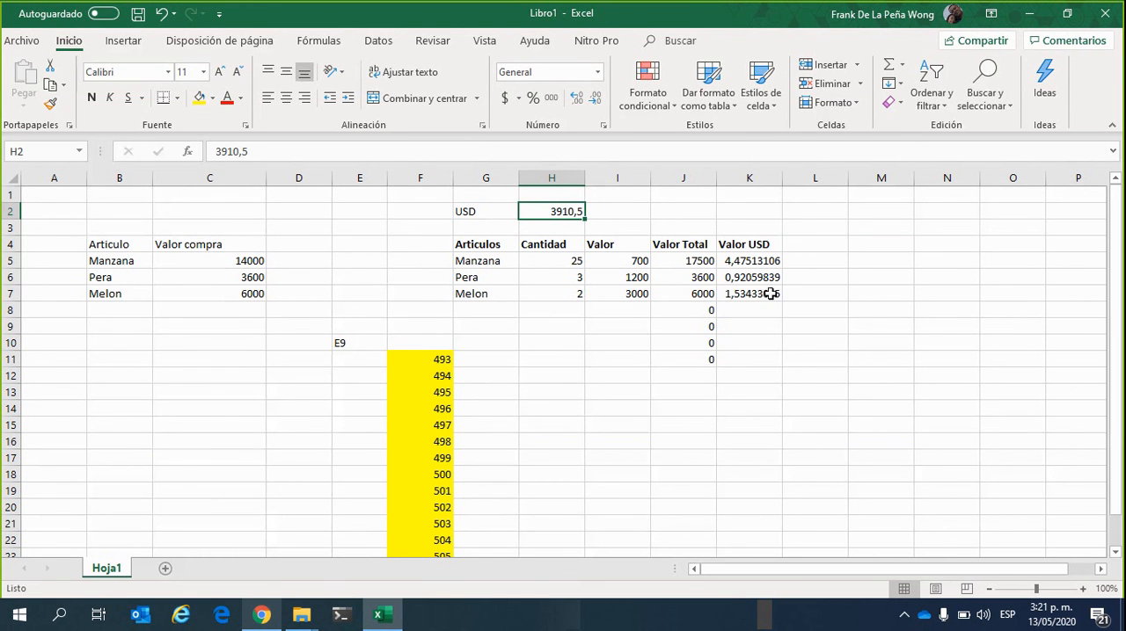
{"action": "left_click", "coordinate": [752, 268]}
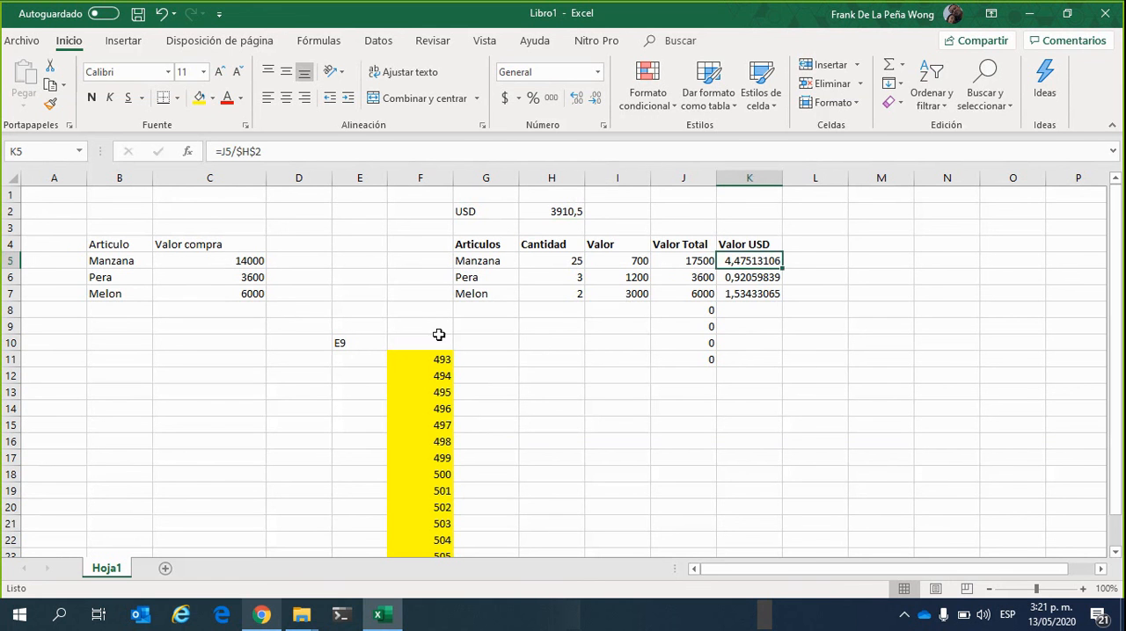
{"action": "left_click_drag", "start_coordinate": [761, 266], "coordinate": [765, 294]}
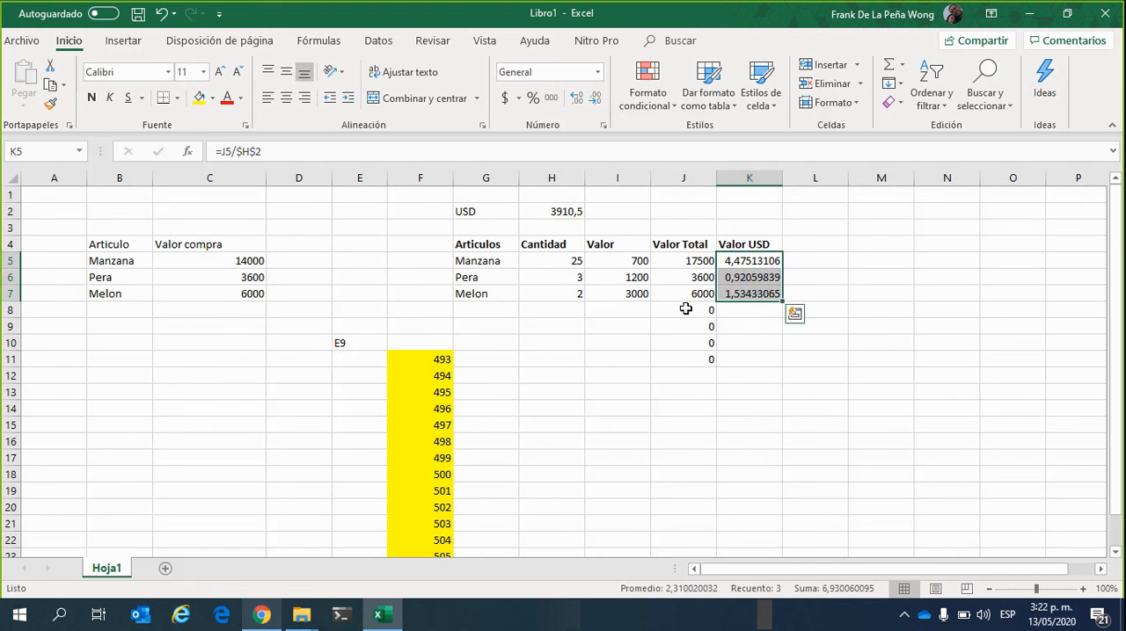
Format the Valor prices in I5 to I7 with the Moneda number format
{"action": "left_click", "coordinate": [626, 260]}
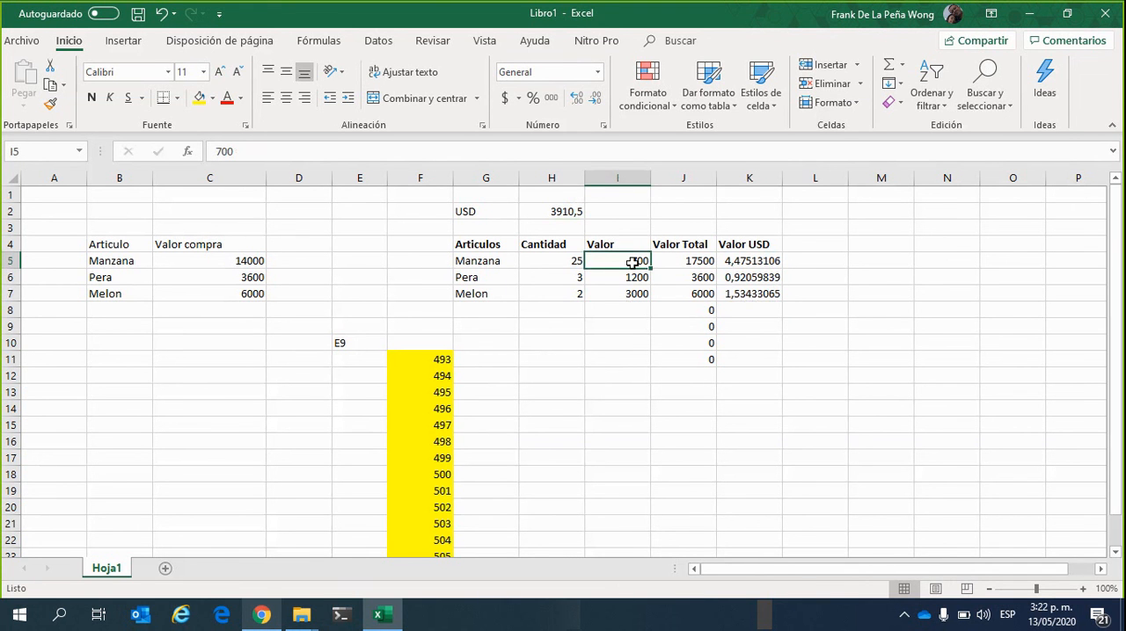
{"action": "left_click_drag", "start_coordinate": [633, 261], "coordinate": [632, 292]}
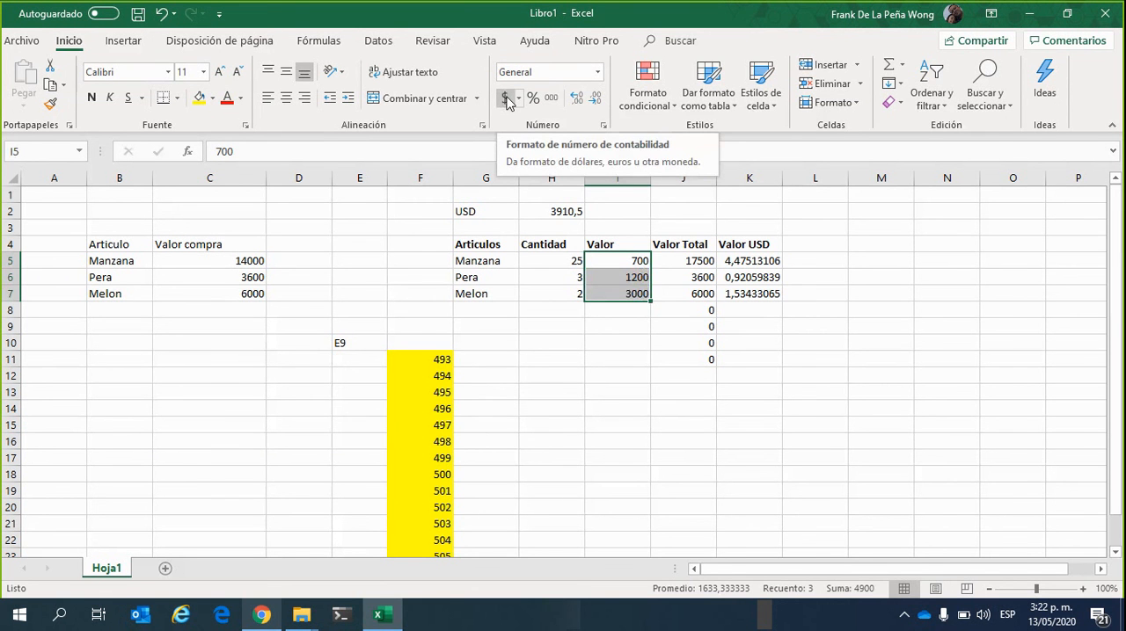
{"action": "left_click", "coordinate": [518, 99]}
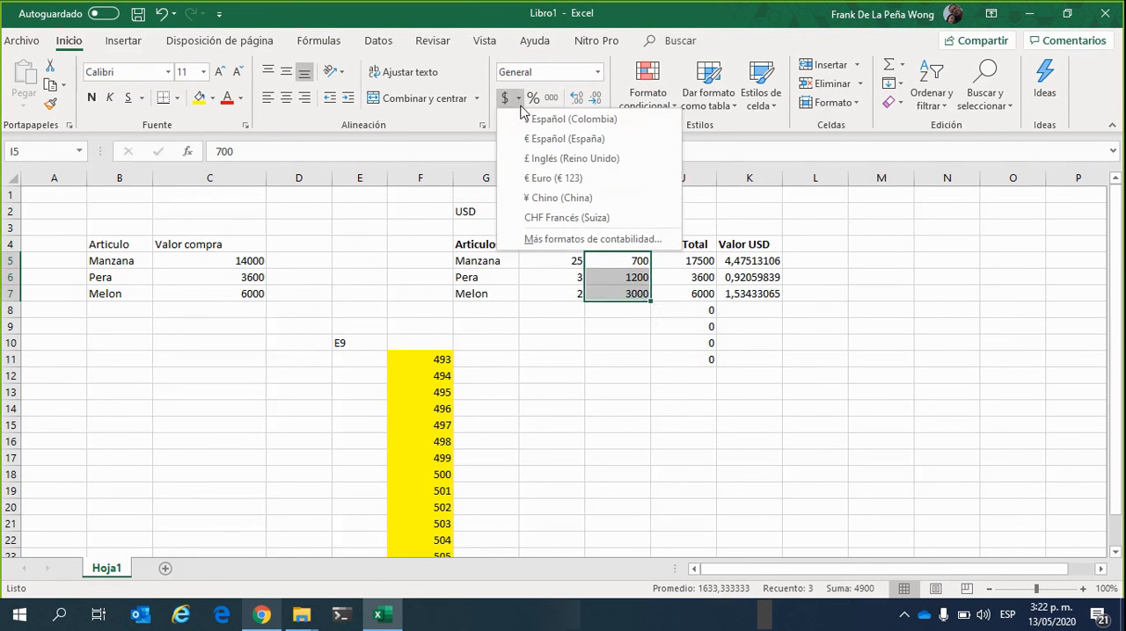
{"action": "left_click", "coordinate": [518, 99]}
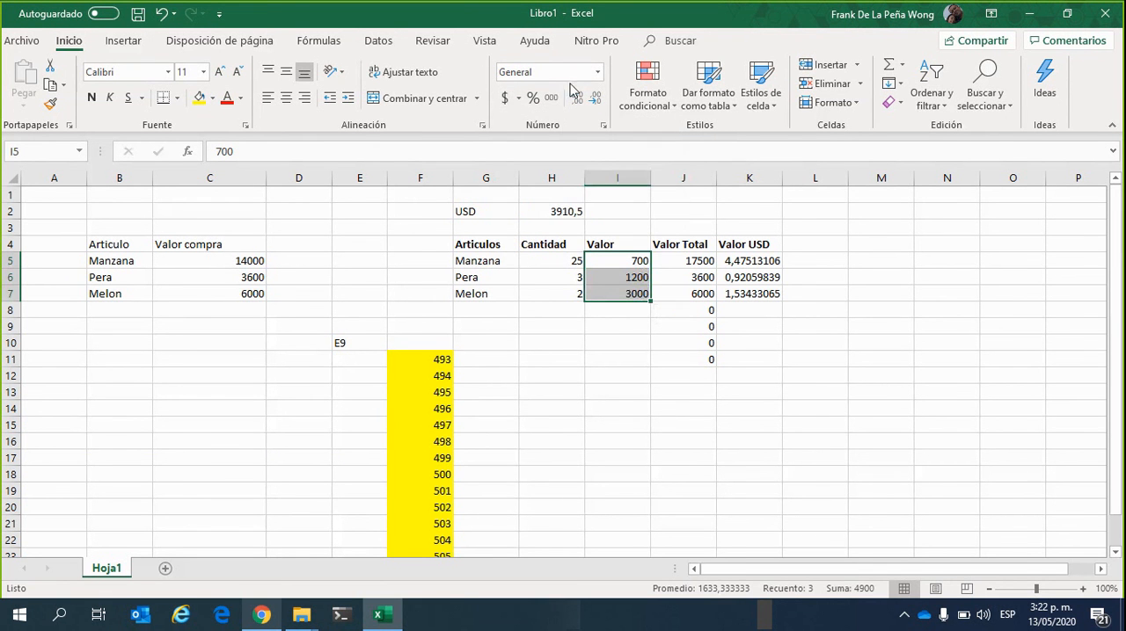
{"action": "left_click", "coordinate": [597, 72]}
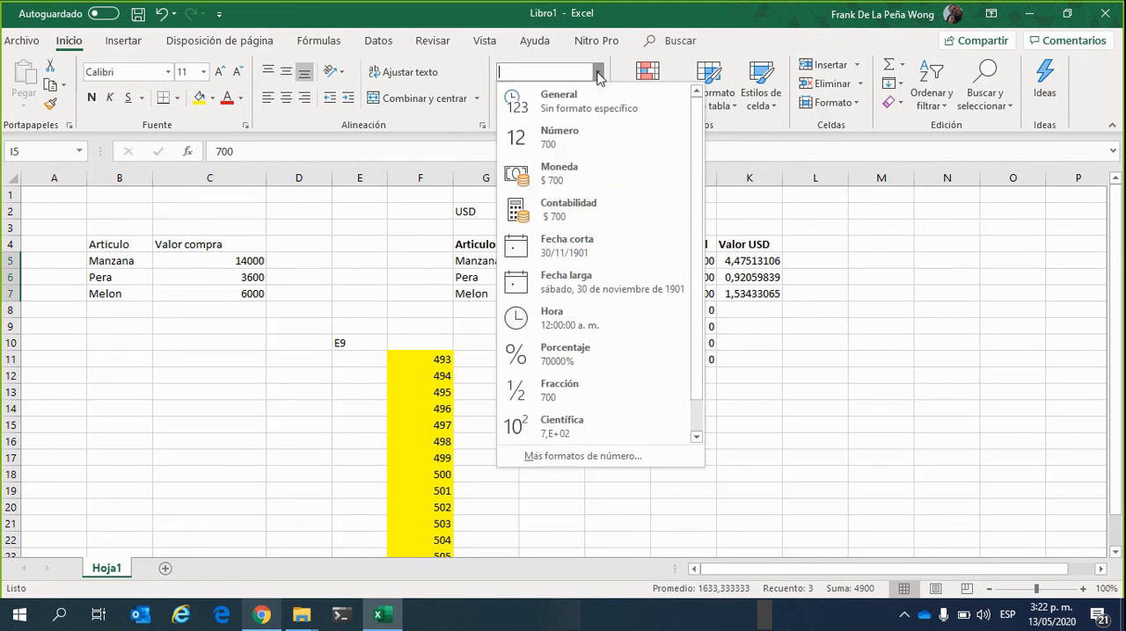
{"action": "left_click", "coordinate": [579, 171]}
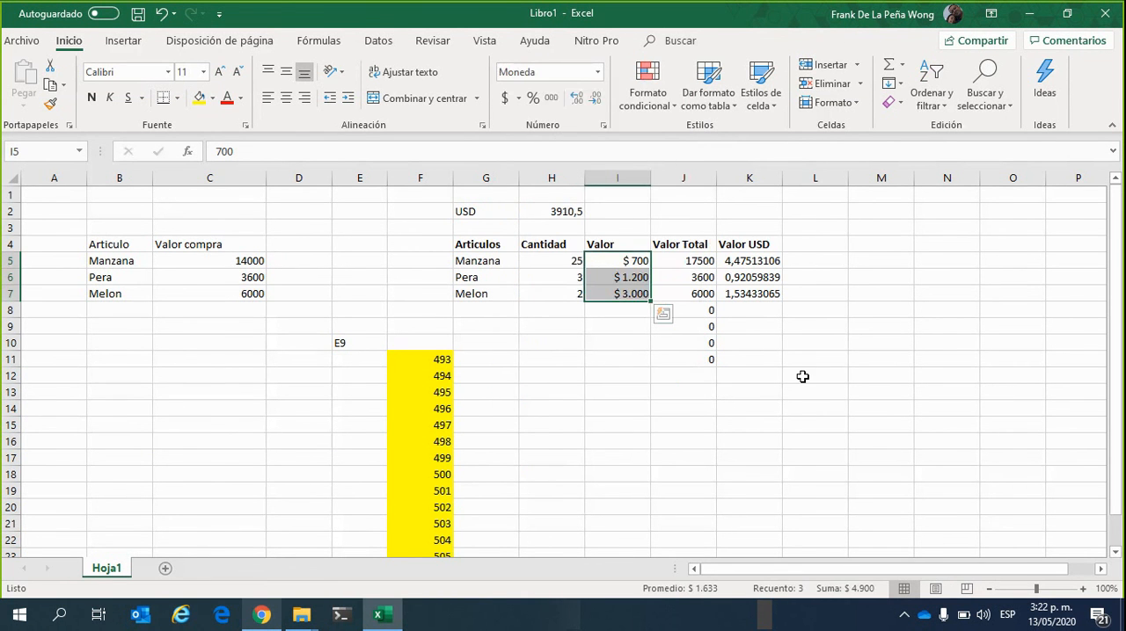
{"action": "left_click", "coordinate": [626, 357]}
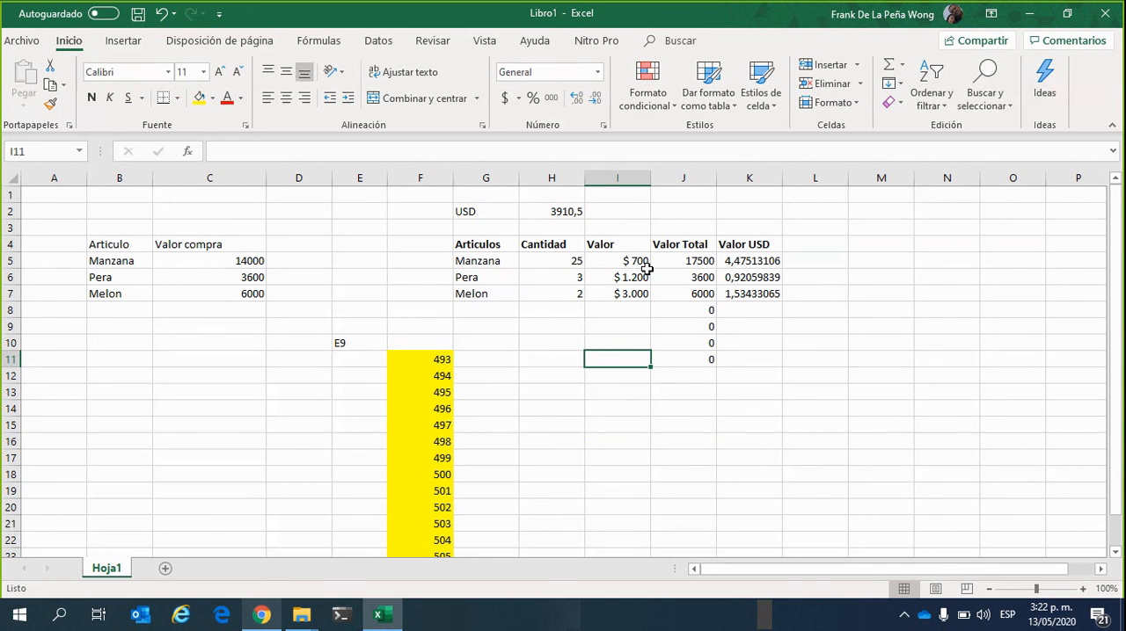
Apply the Contabilidad number format to the Valor prices in I5 to I7
{"action": "left_click", "coordinate": [631, 264]}
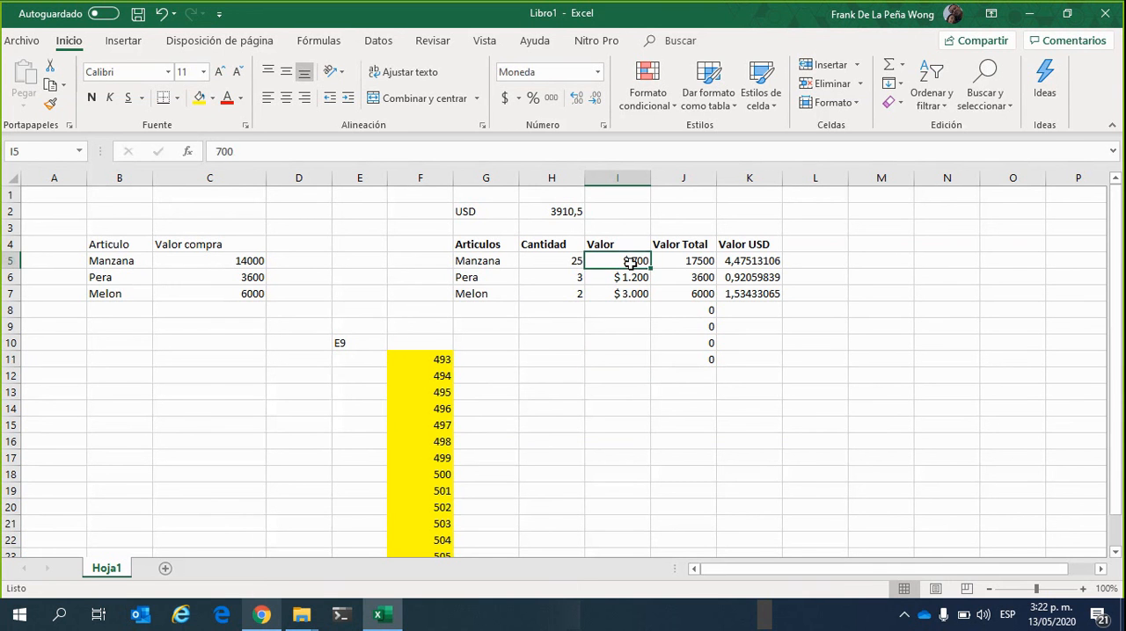
{"action": "left_click", "coordinate": [632, 313]}
{"action": "left_click_drag", "start_coordinate": [630, 262], "coordinate": [641, 299]}
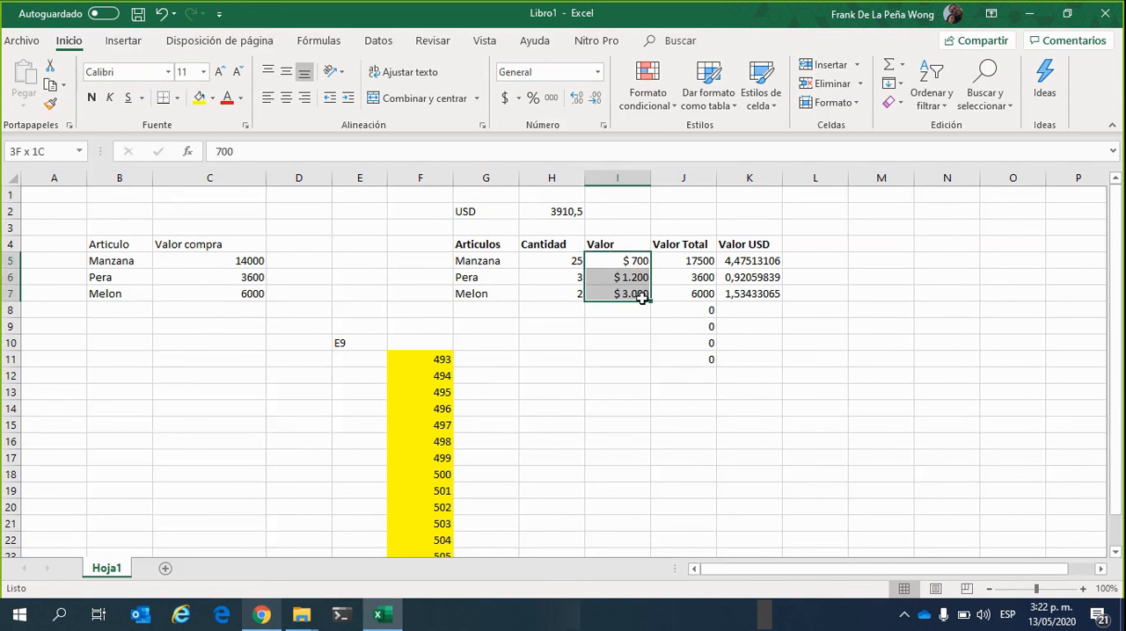
{"action": "left_click", "coordinate": [597, 73]}
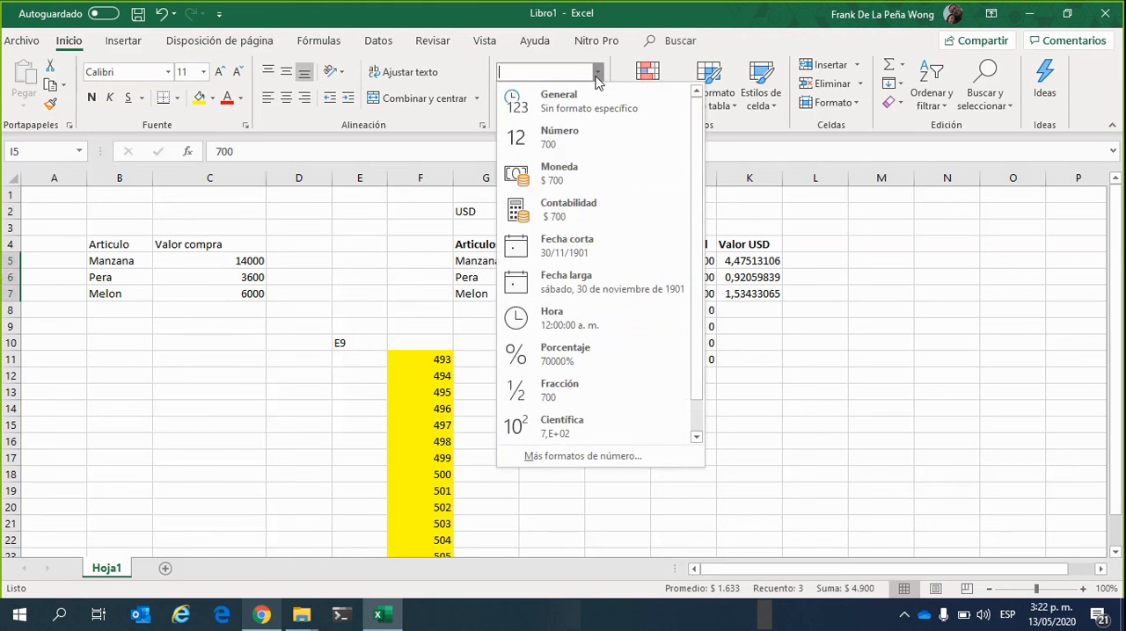
{"action": "left_click", "coordinate": [595, 211]}
{"action": "left_click", "coordinate": [615, 387]}
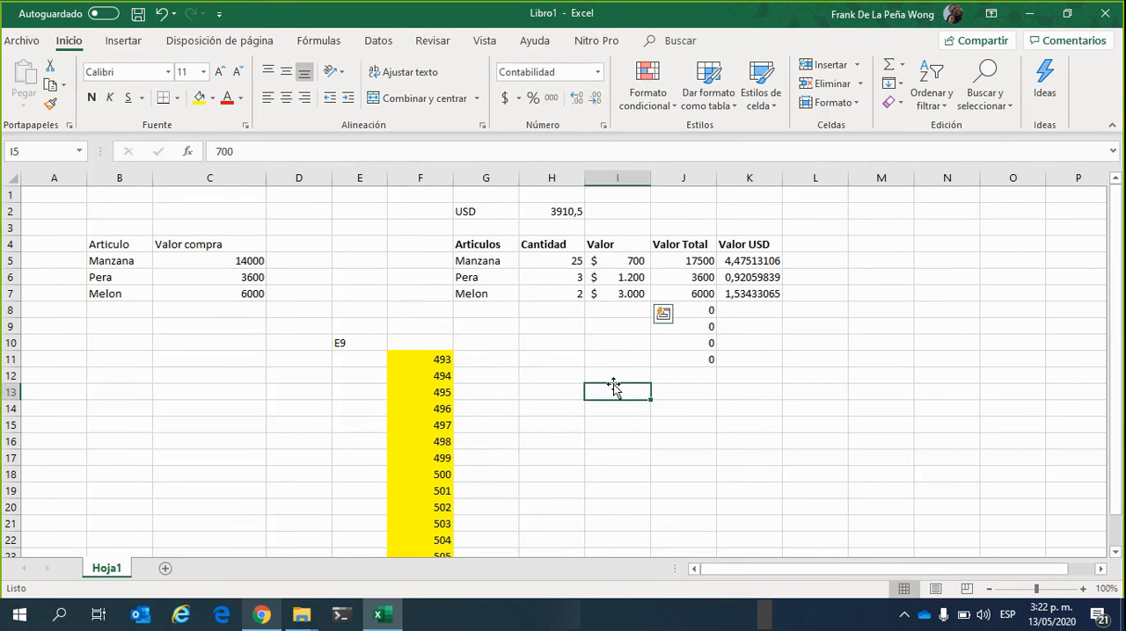
Examine how the Contabilidad format displays the currency symbol and amounts in cells I5 to I7
{"action": "left_click", "coordinate": [617, 261]}
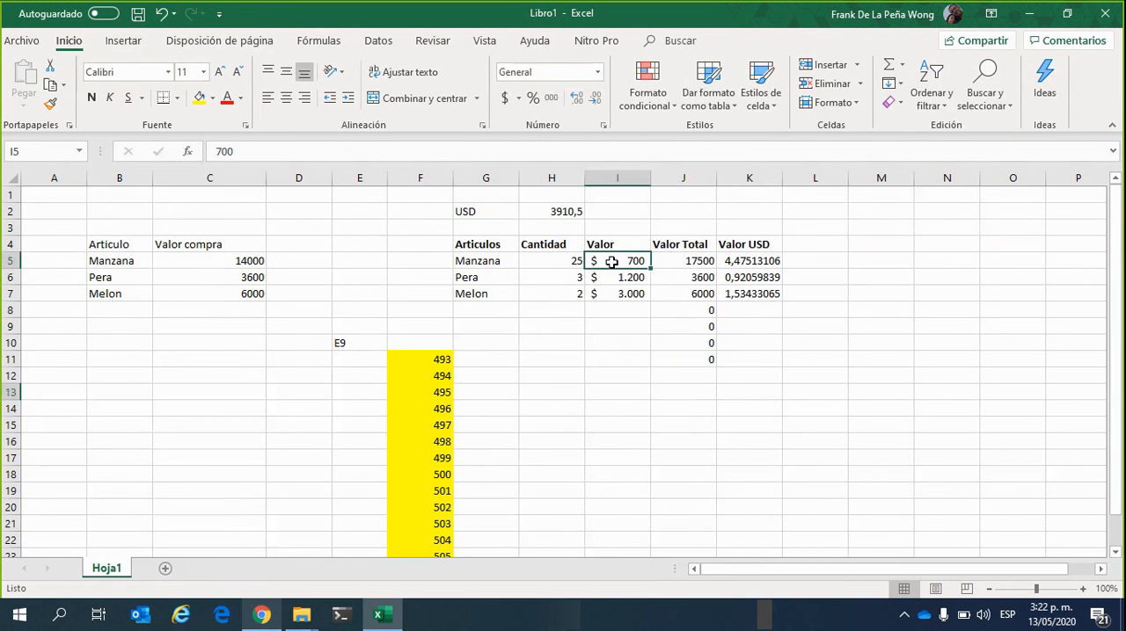
{"action": "left_click", "coordinate": [622, 277]}
{"action": "left_click", "coordinate": [614, 296]}
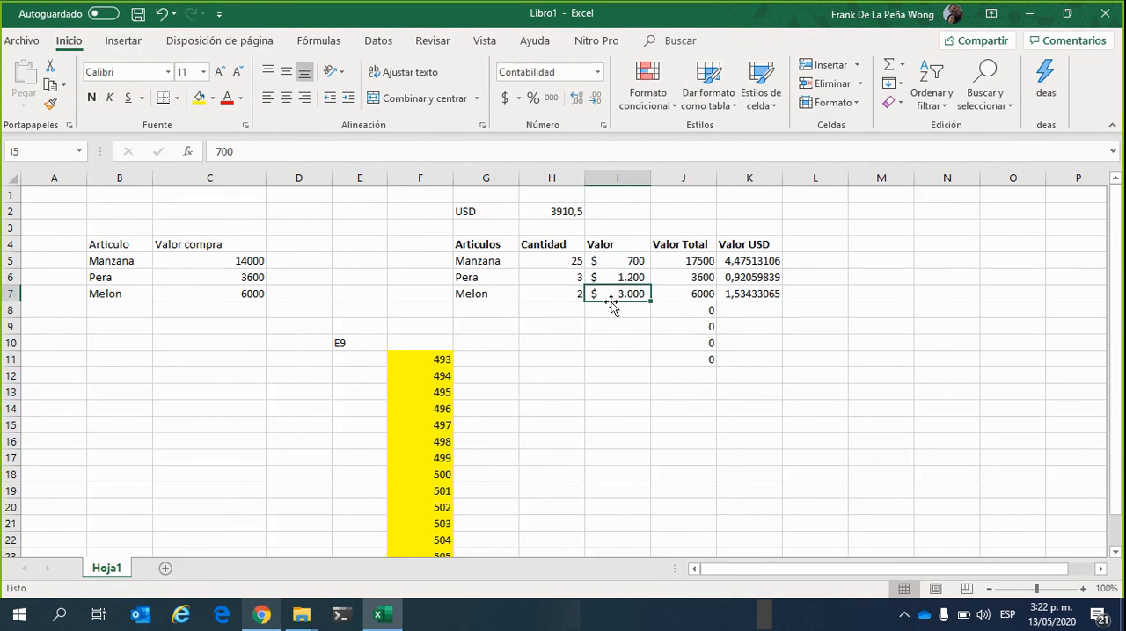
{"action": "left_click", "coordinate": [598, 262]}
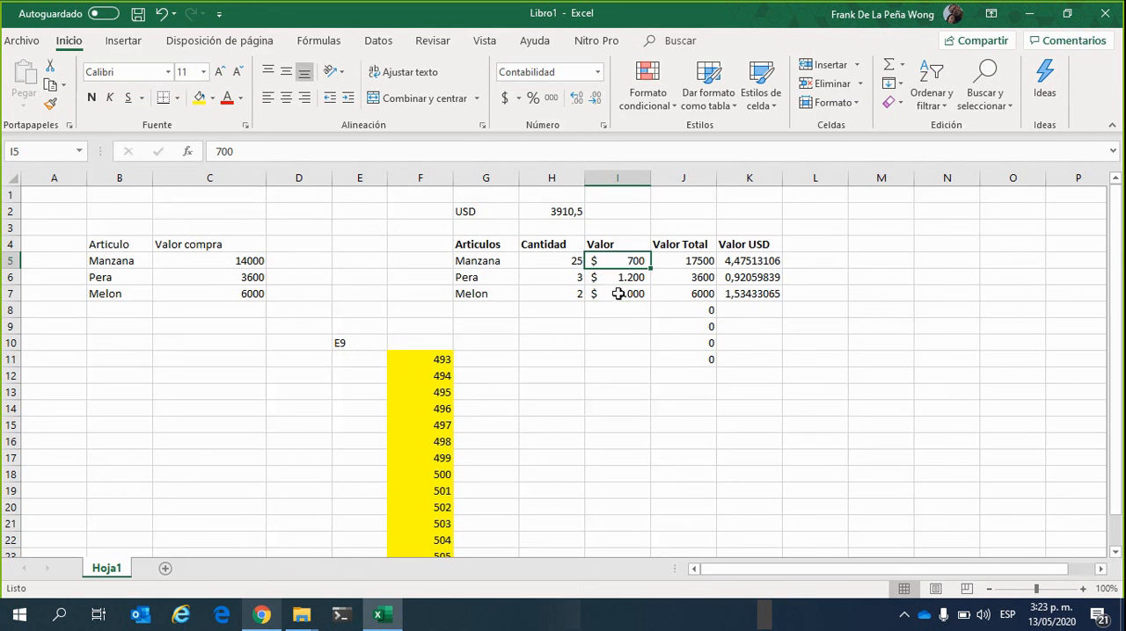
{"action": "left_click", "coordinate": [617, 279]}
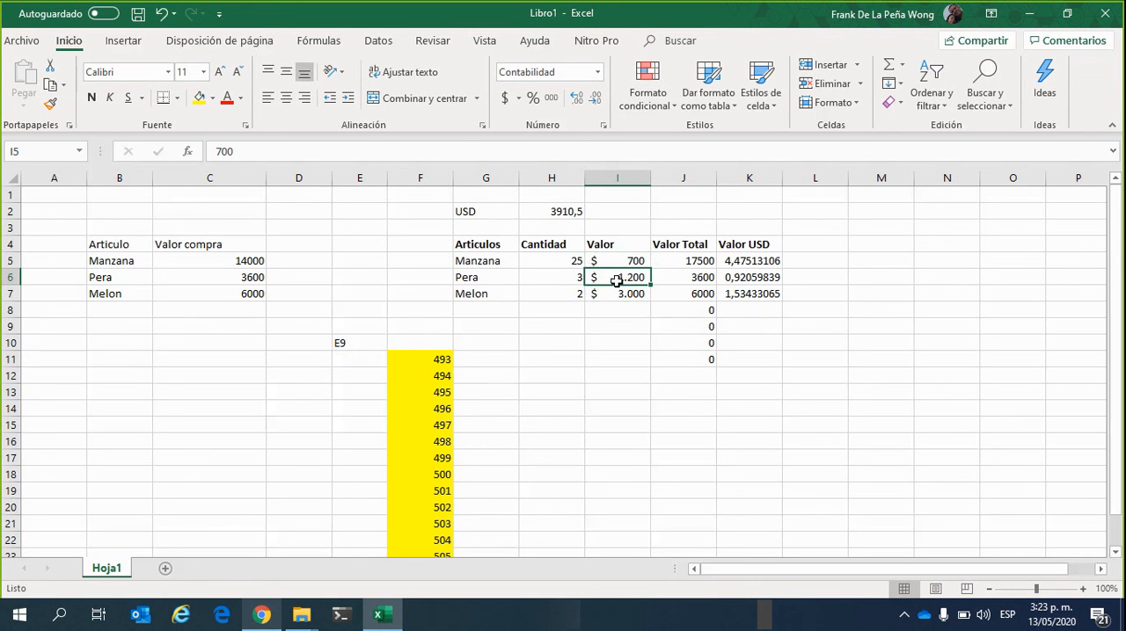
{"action": "left_click", "coordinate": [621, 294]}
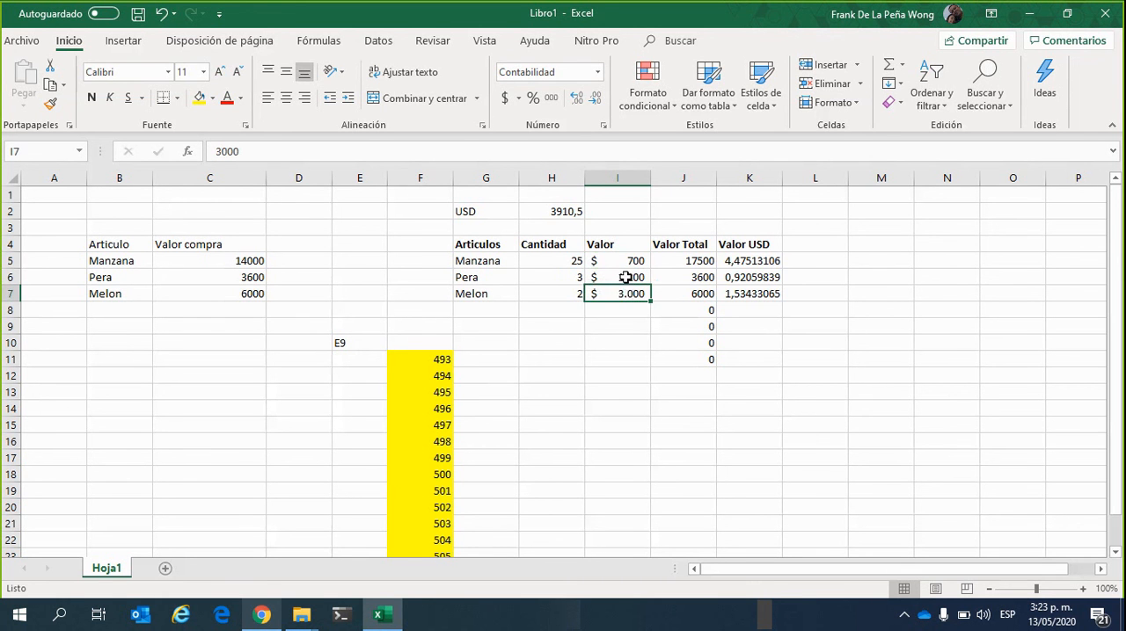
{"action": "left_click", "coordinate": [625, 279]}
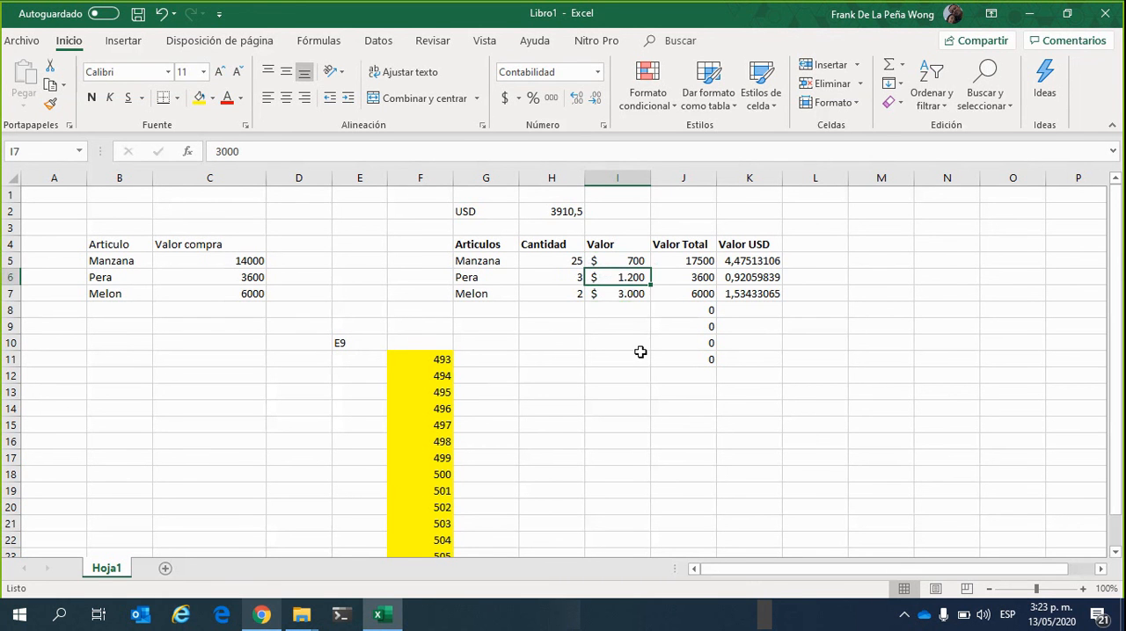
{"action": "left_click", "coordinate": [630, 262]}
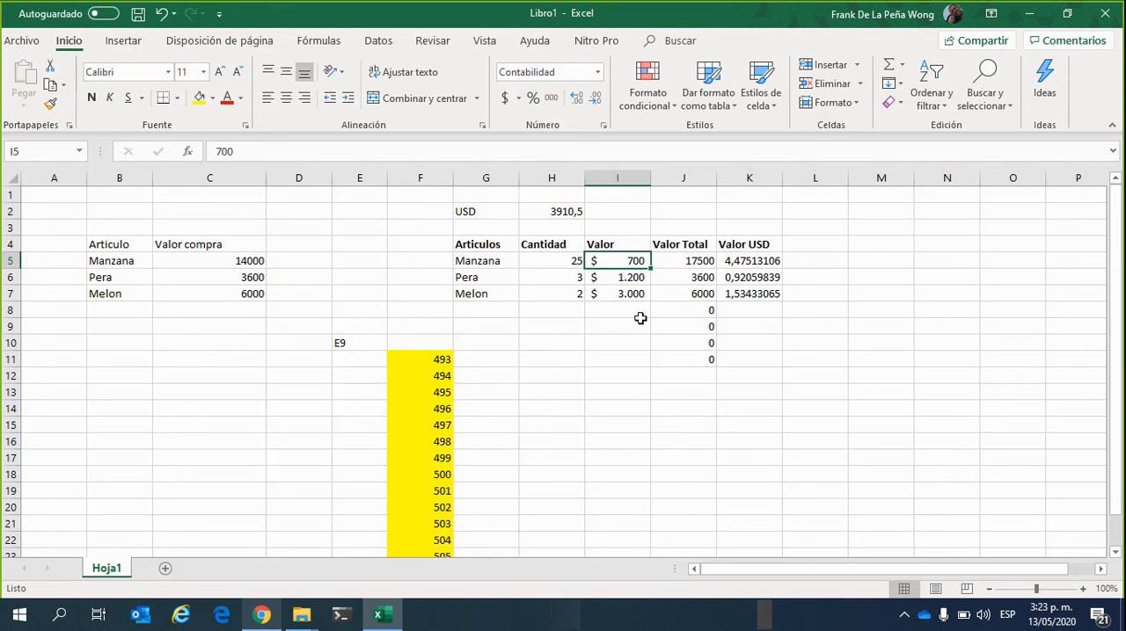
{"action": "left_click", "coordinate": [608, 330]}
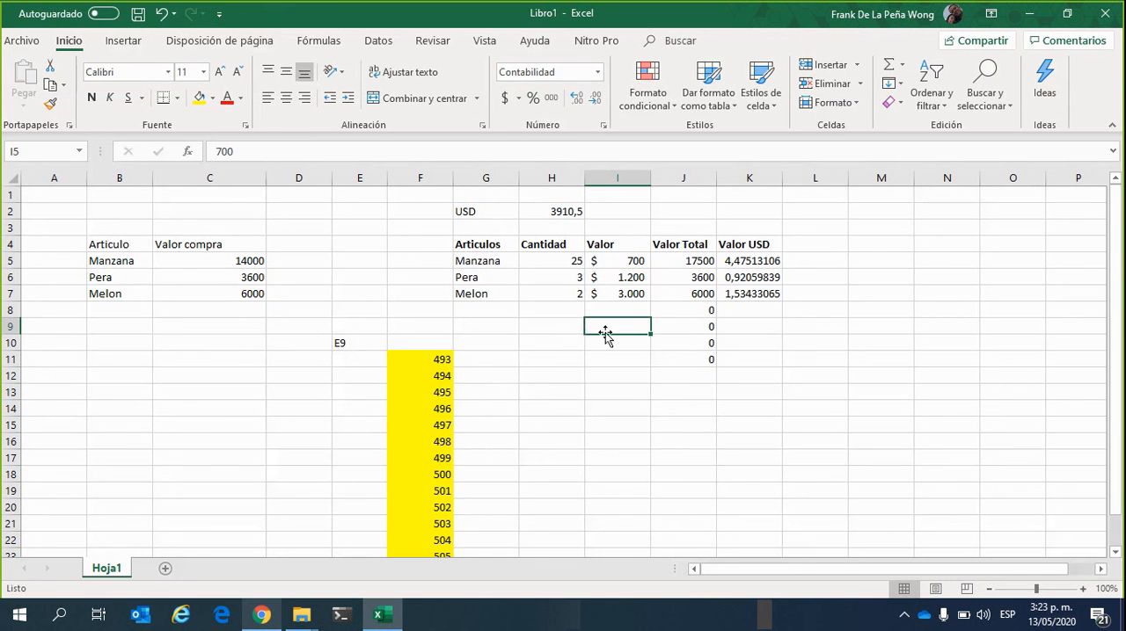
{"action": "left_click", "coordinate": [619, 261]}
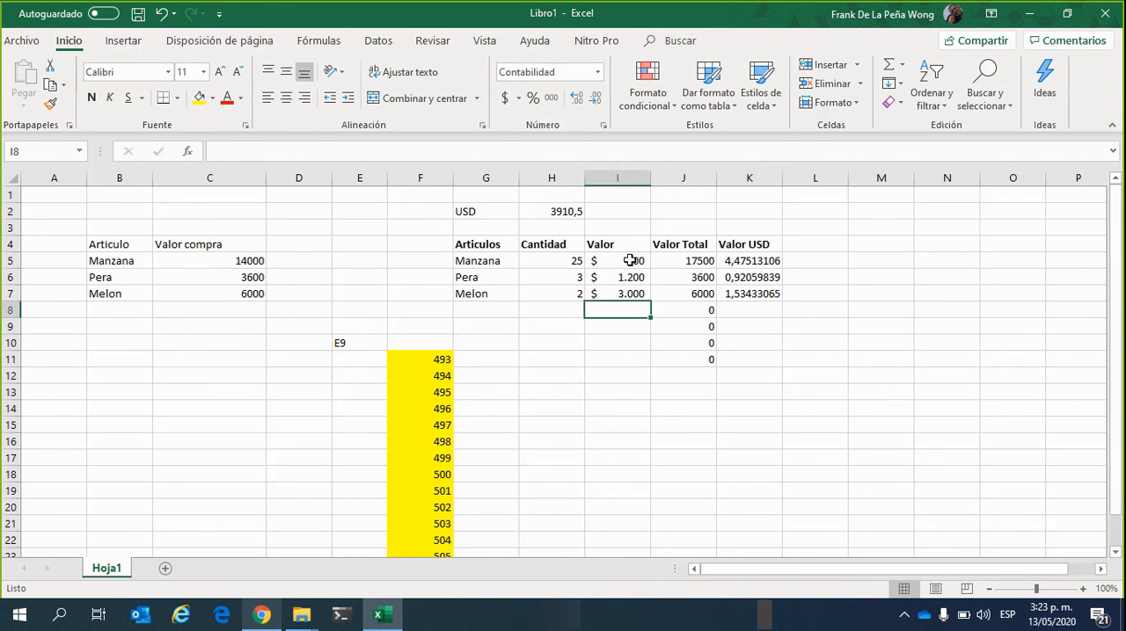
{"action": "left_click_drag", "start_coordinate": [630, 260], "coordinate": [635, 295]}
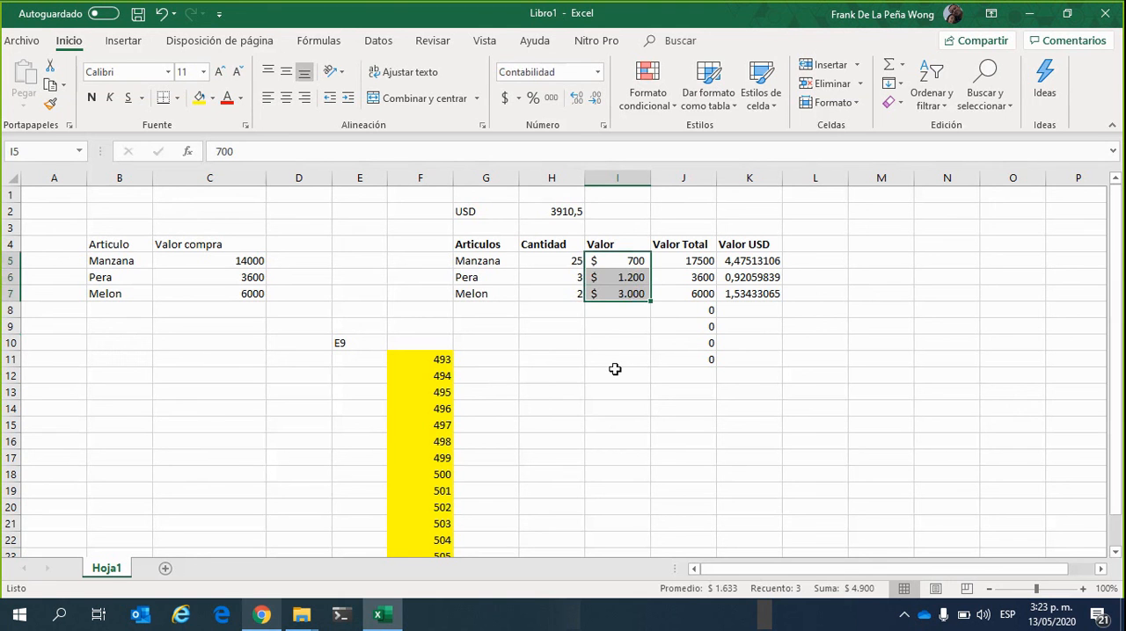
{"action": "key", "text": "ctrl+v"}
Format the Valor Total amounts in J5 to J7 with the Contabilidad number format
{"action": "left_click", "coordinate": [697, 262]}
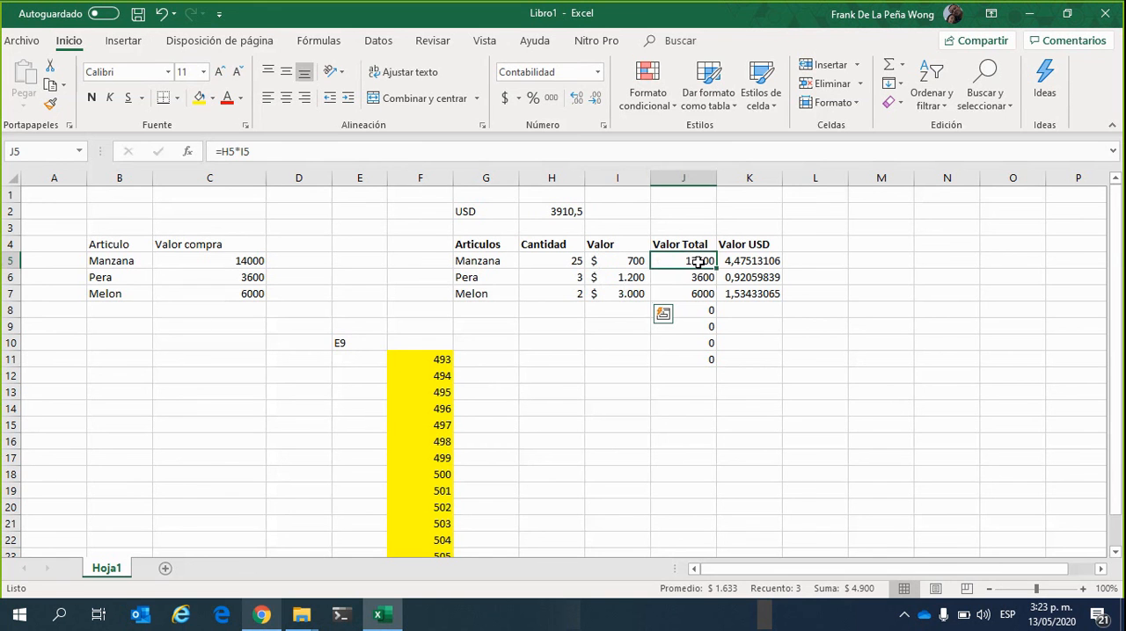
{"action": "left_click", "coordinate": [645, 371]}
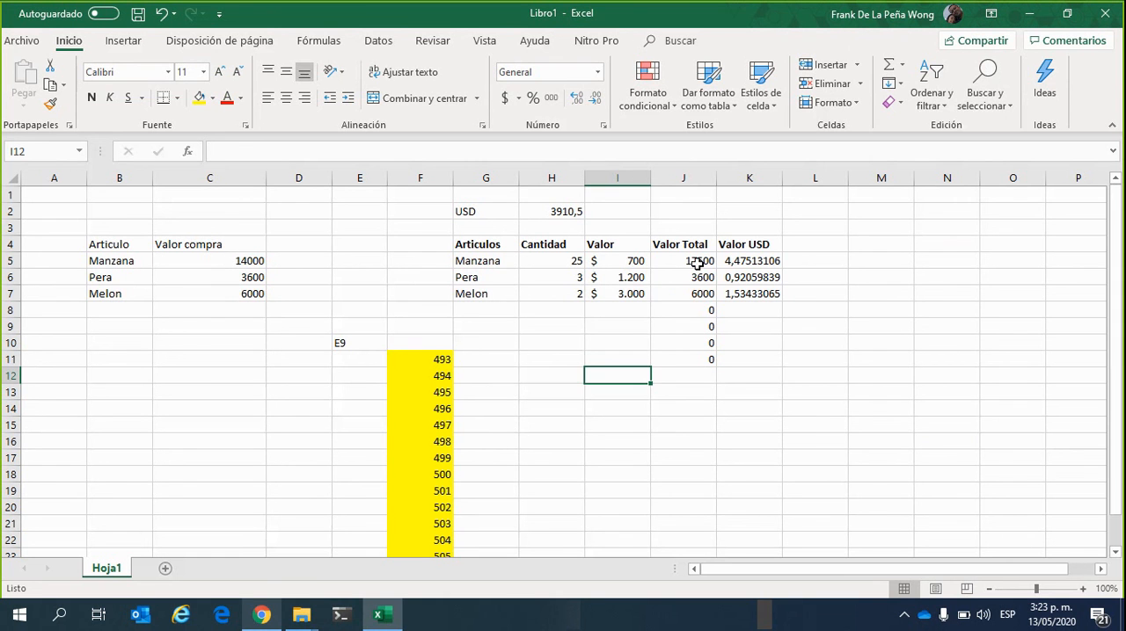
{"action": "left_click_drag", "start_coordinate": [696, 263], "coordinate": [695, 298]}
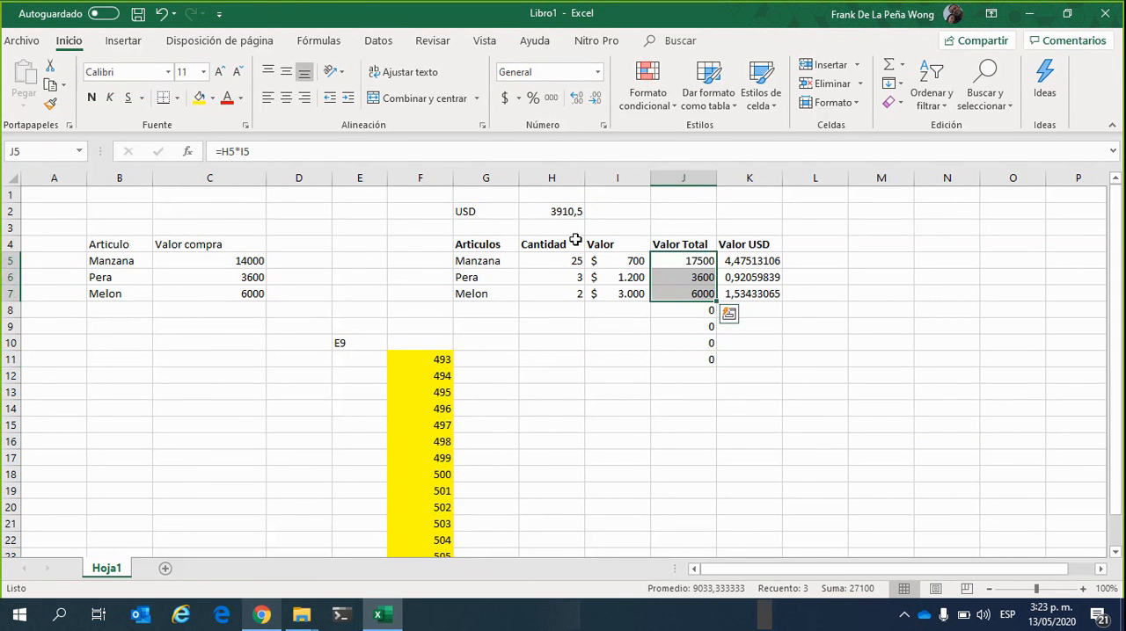
{"action": "left_click", "coordinate": [598, 74]}
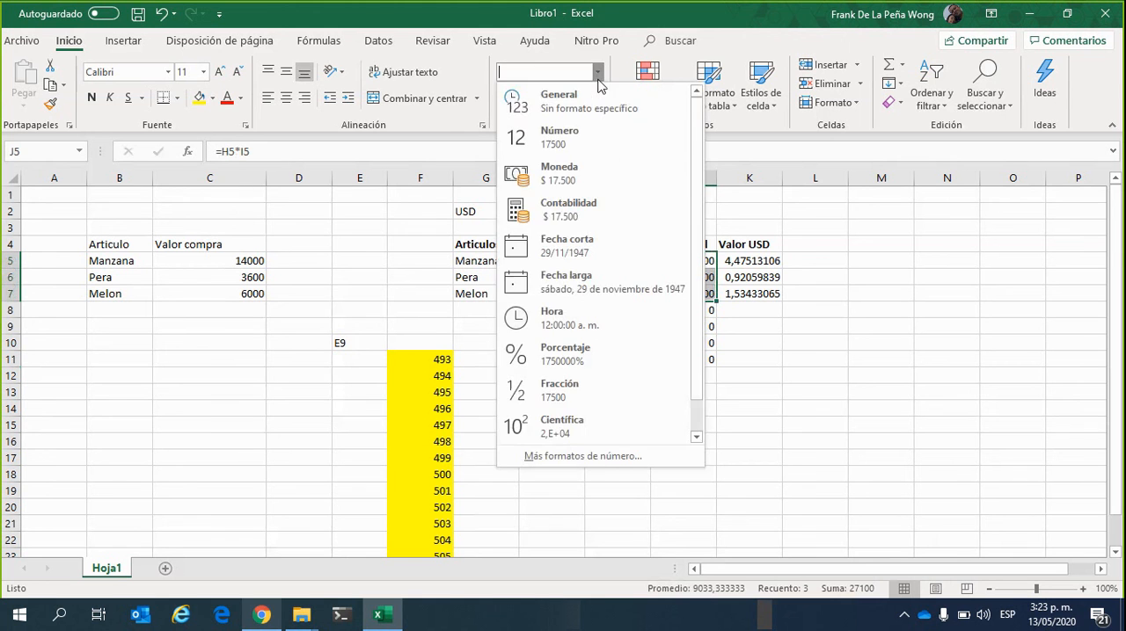
{"action": "left_click", "coordinate": [585, 224]}
{"action": "left_click", "coordinate": [613, 354]}
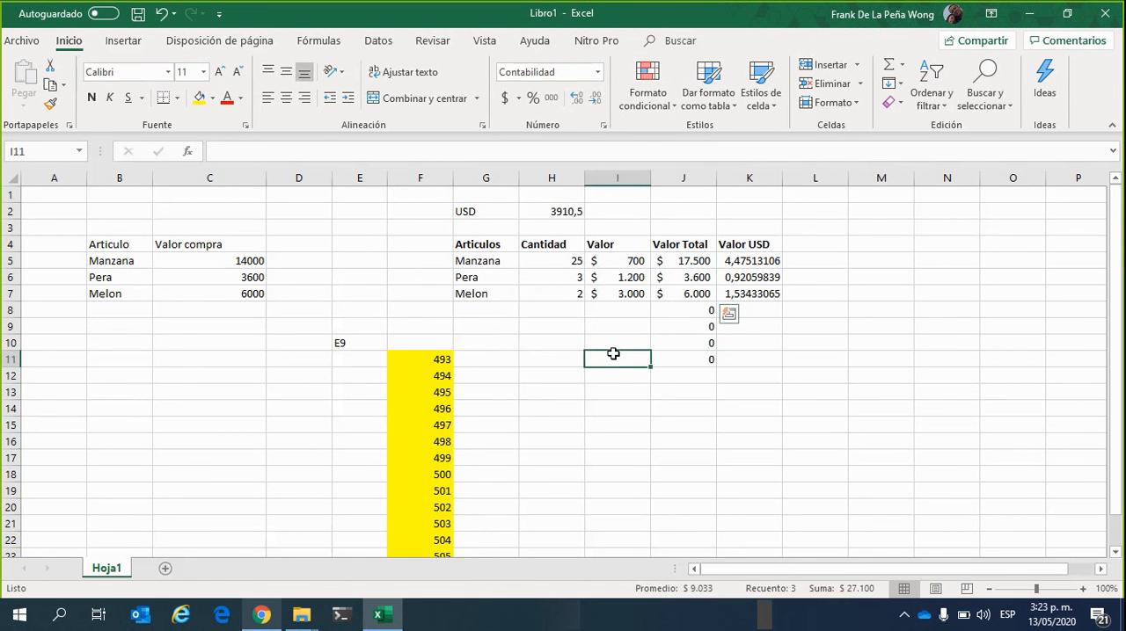
{"action": "left_click", "coordinate": [577, 345]}
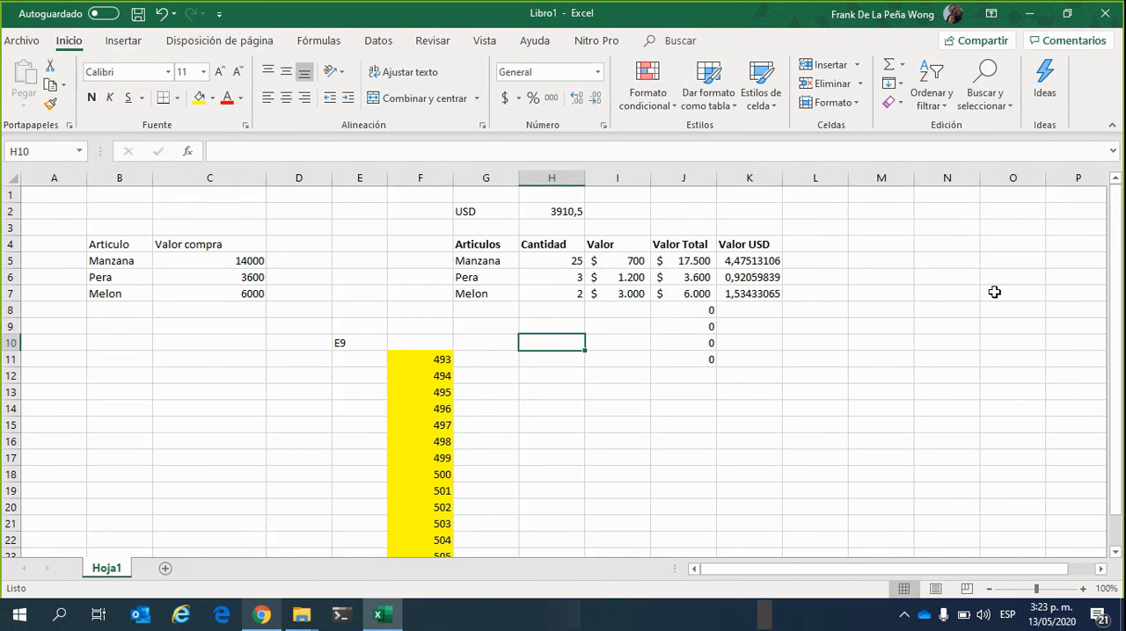
{"action": "left_click", "coordinate": [825, 366]}
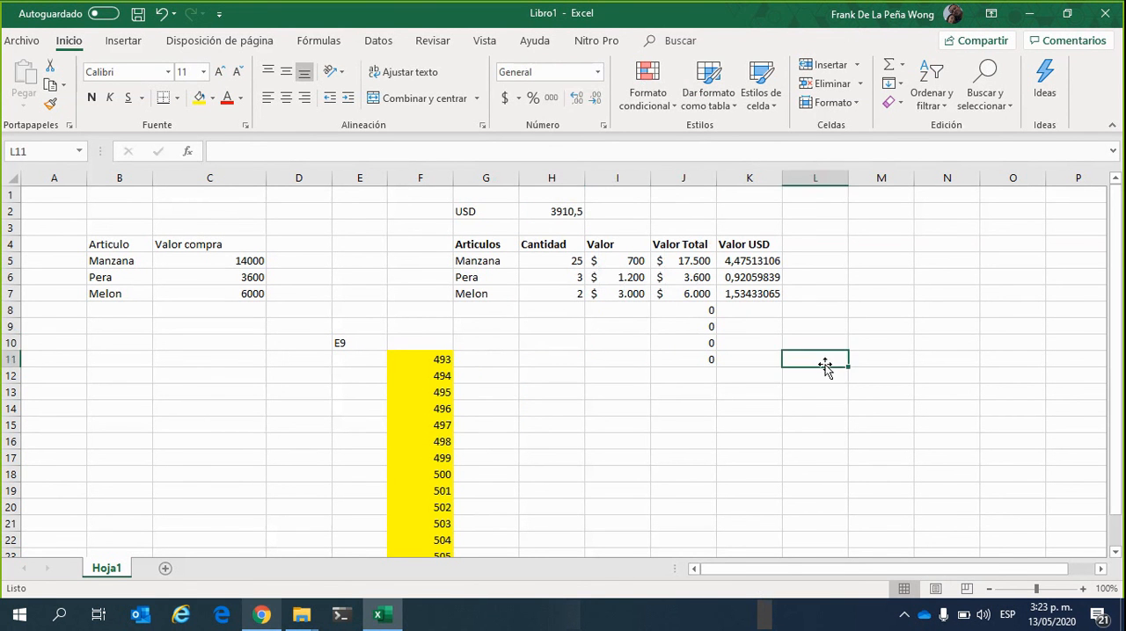
Set the Pera quantity in H6 to 1500
{"action": "left_click", "coordinate": [561, 275]}
{"action": "type", "text": "15"}
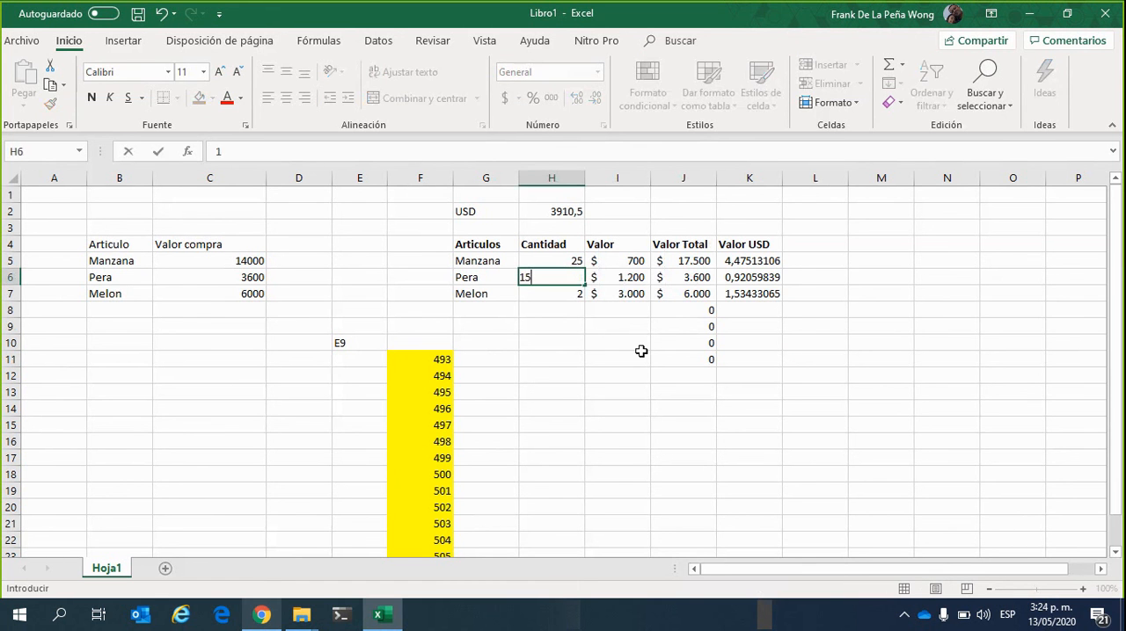
{"action": "type", "text": "00"}
{"action": "key", "text": "Return"}
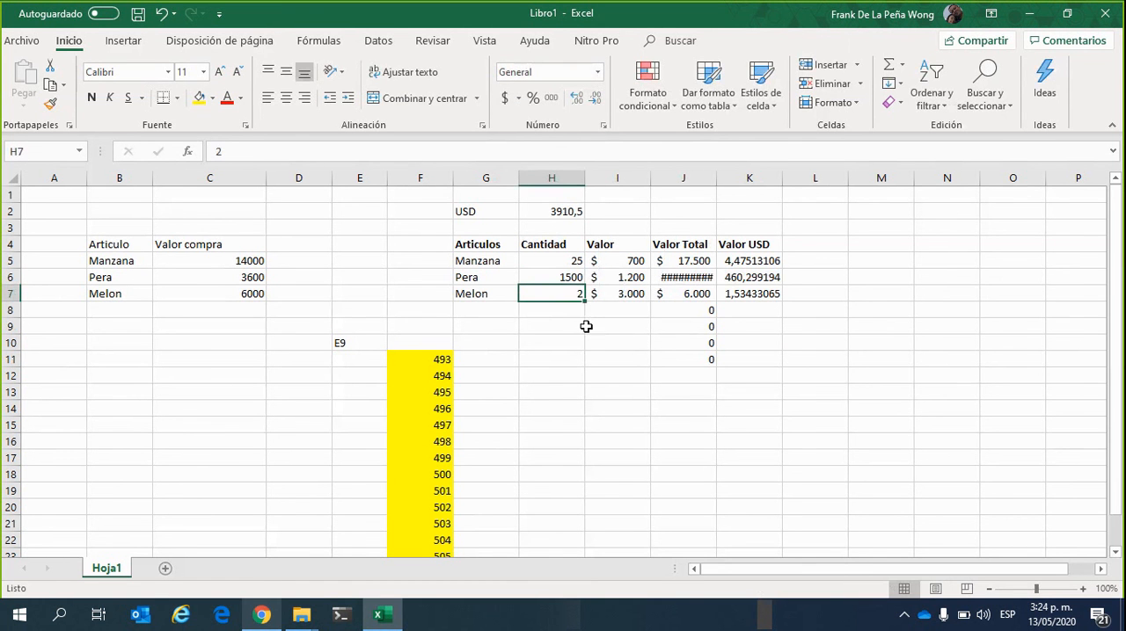
Autofit the width of the Valor Total column J to its contents
{"action": "double_click", "coordinate": [716, 179]}
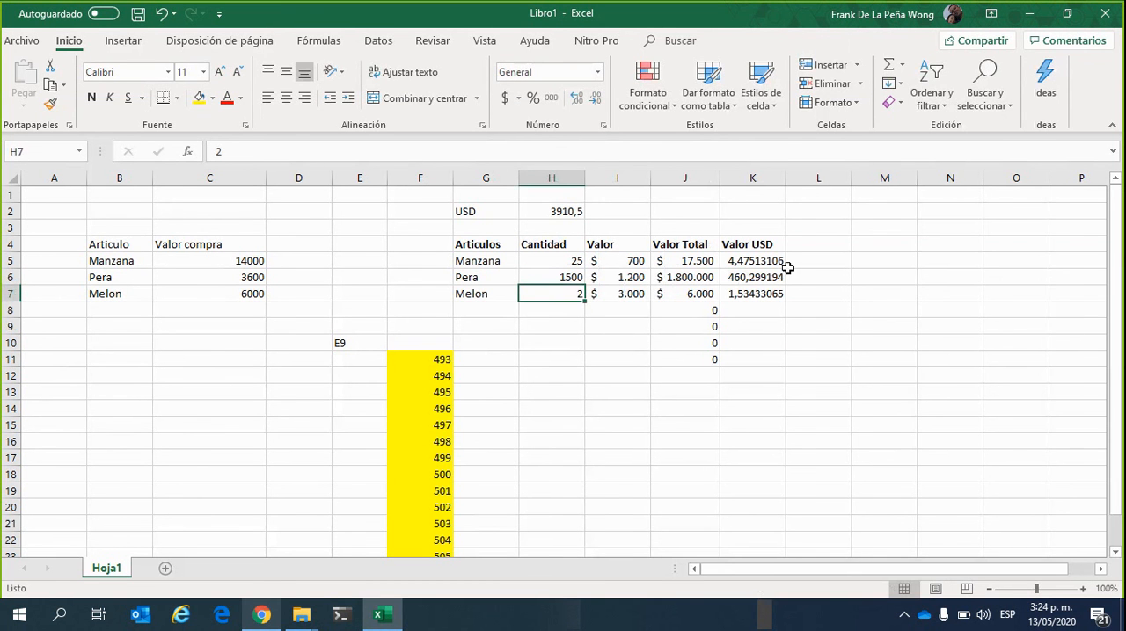
{"action": "left_click", "coordinate": [592, 373]}
{"action": "left_click", "coordinate": [568, 279]}
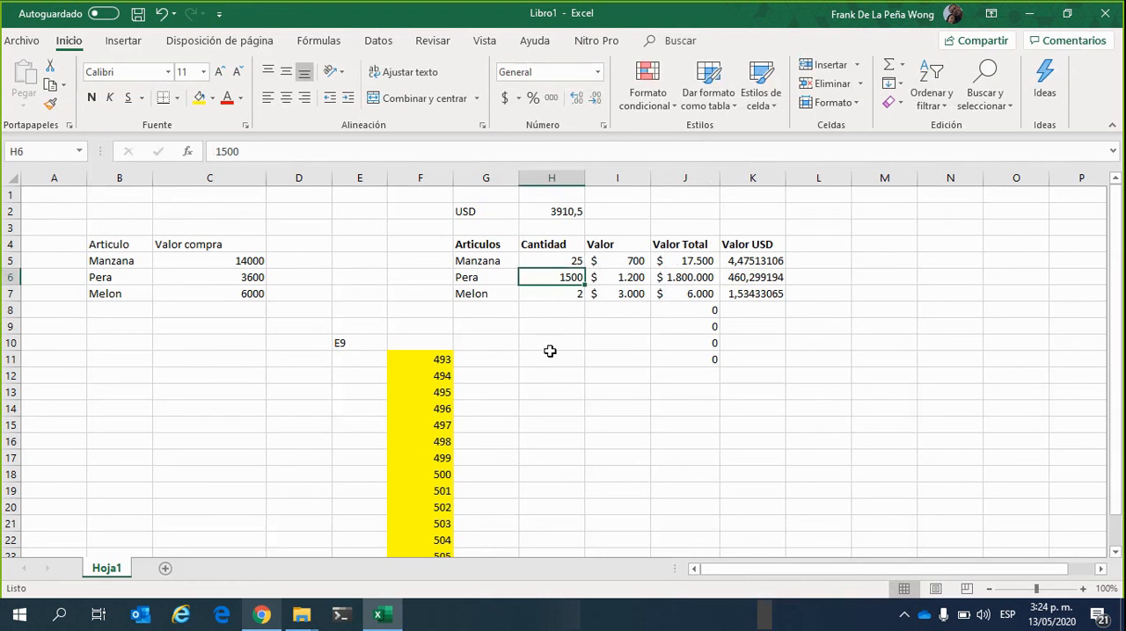
Format the Cantidad values in H5 to H7 as Número with zero decimals and the thousands separator turned on
{"action": "left_click_drag", "start_coordinate": [562, 262], "coordinate": [573, 295]}
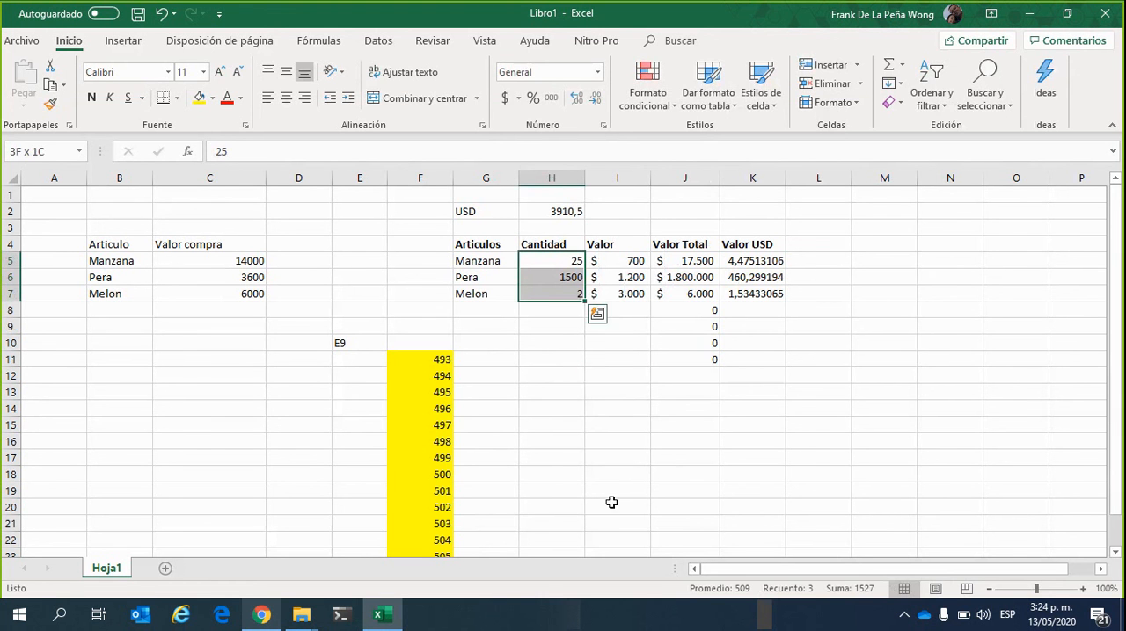
{"action": "left_click", "coordinate": [597, 72]}
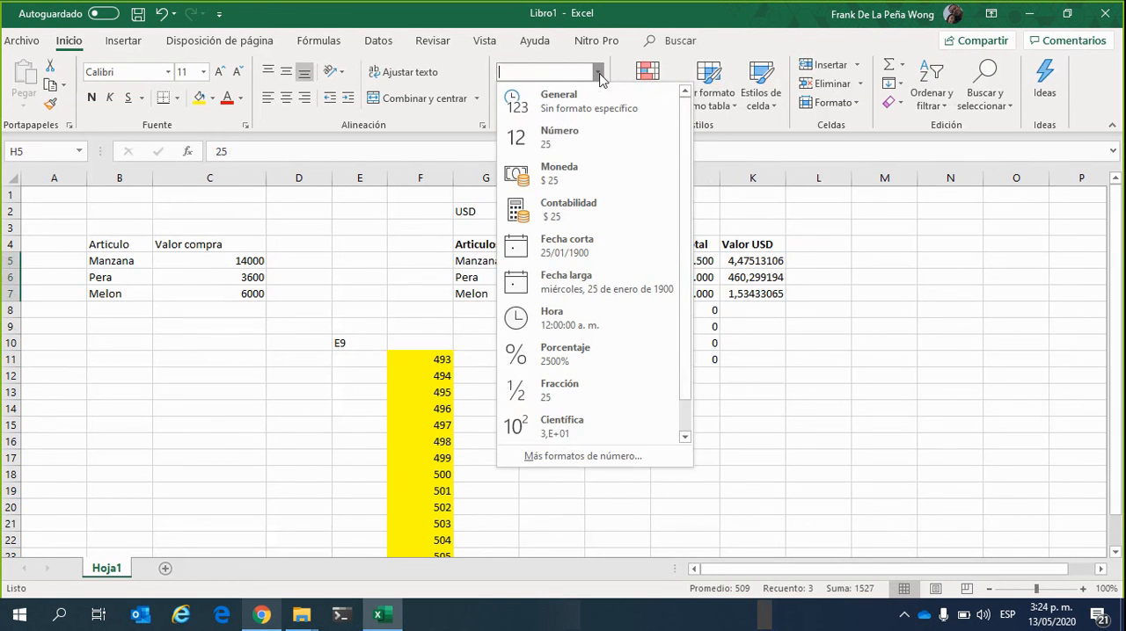
{"action": "left_click", "coordinate": [602, 132]}
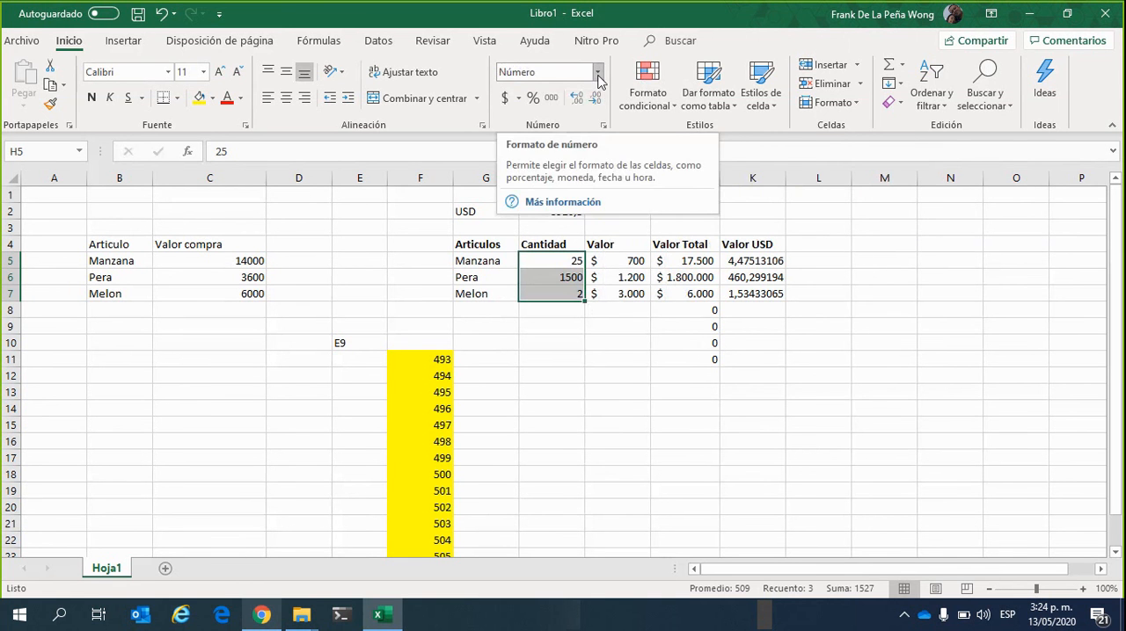
{"action": "left_click", "coordinate": [597, 74]}
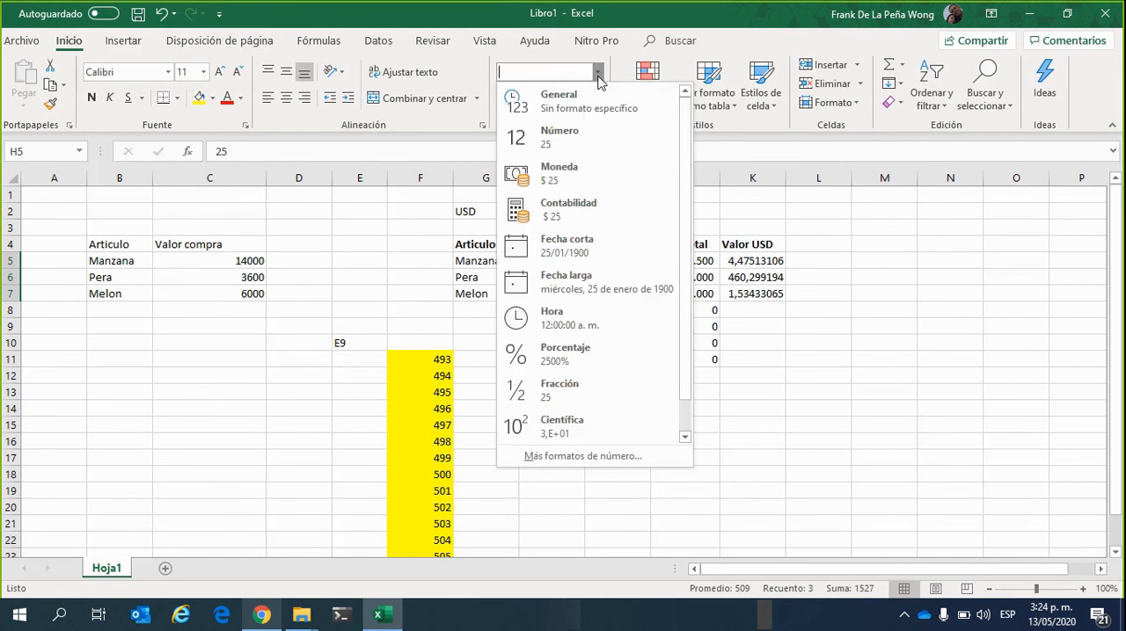
{"action": "left_click", "coordinate": [559, 457]}
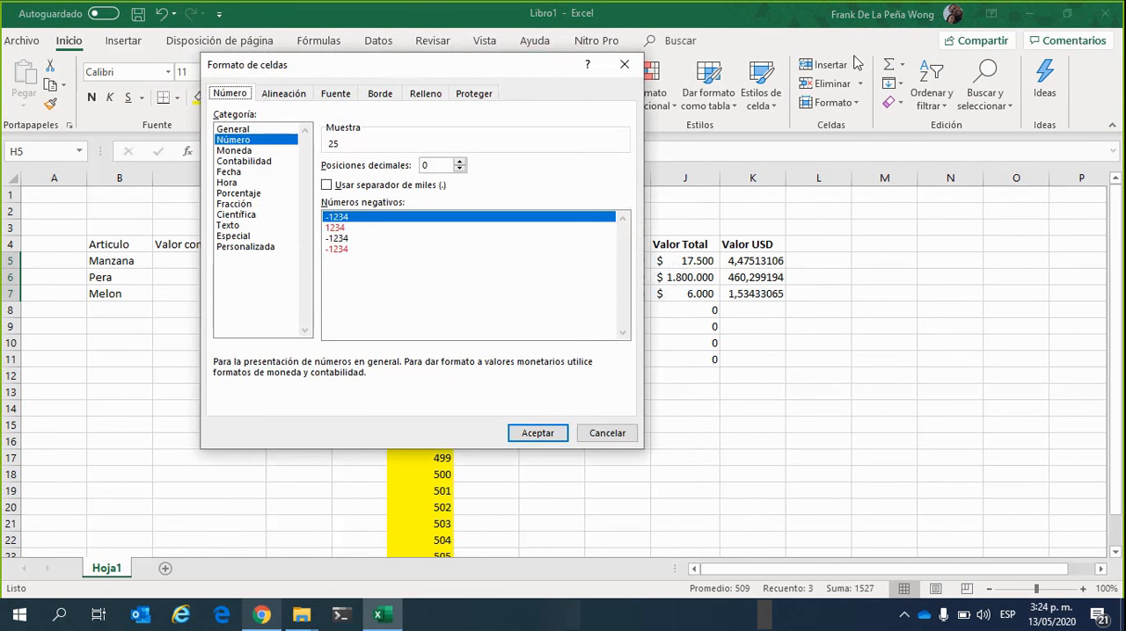
{"action": "mouse_move", "coordinate": [828, 65]}
{"action": "left_mouse_down"}
{"action": "mouse_move", "coordinate": [862, 57]}
{"action": "mouse_move", "coordinate": [807, 67]}
{"action": "left_mouse_up"}
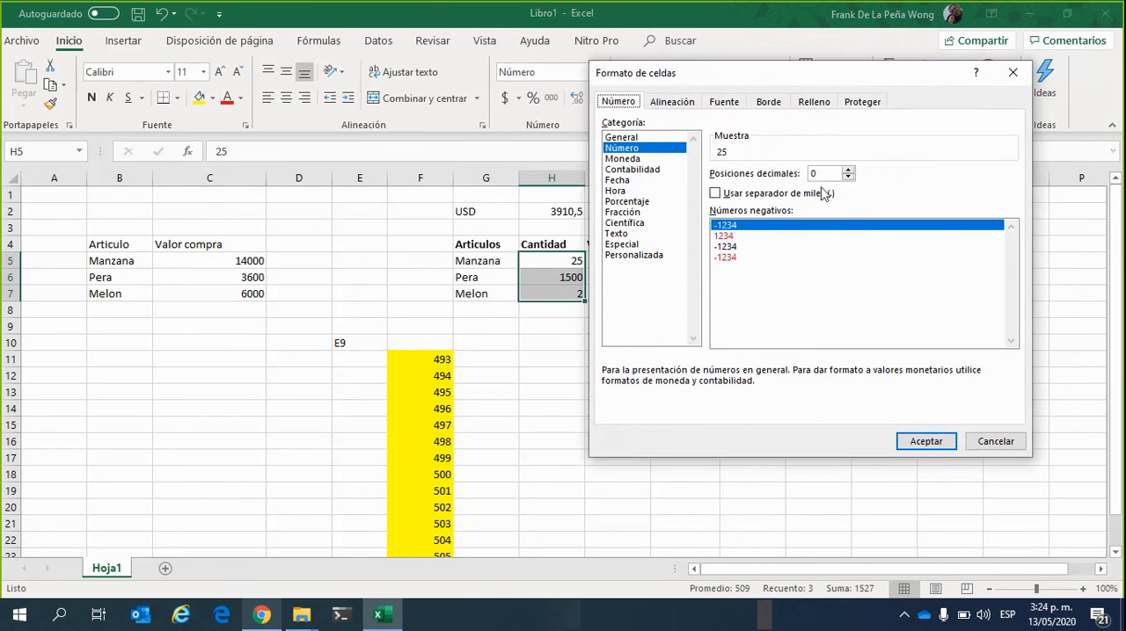
{"action": "left_click", "coordinate": [716, 194]}
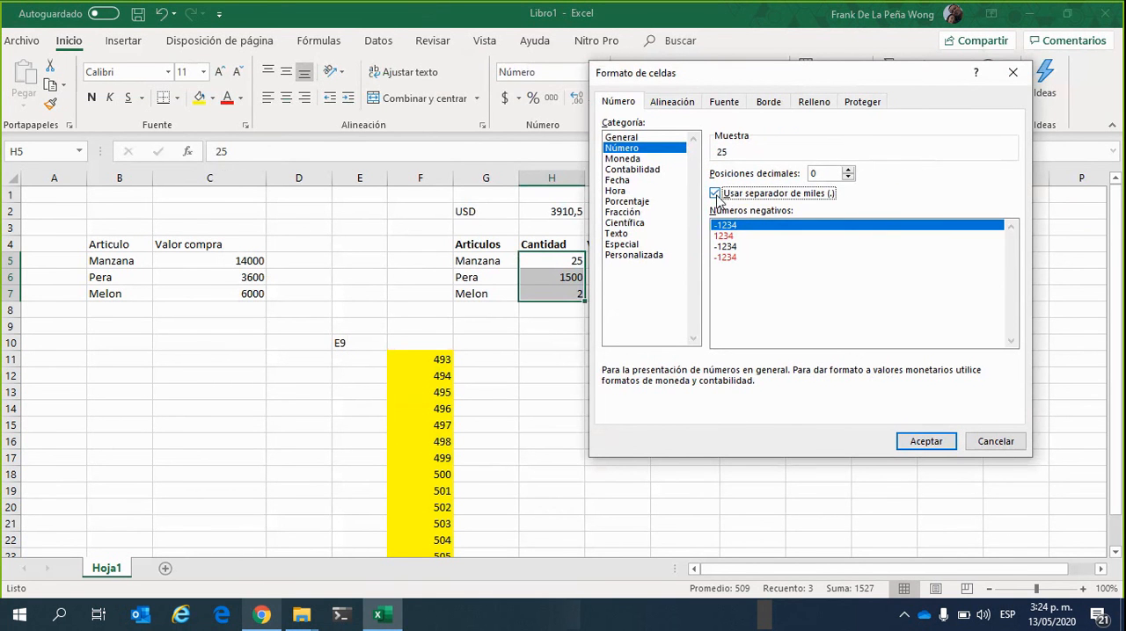
{"action": "left_click", "coordinate": [941, 446]}
{"action": "left_click", "coordinate": [895, 442]}
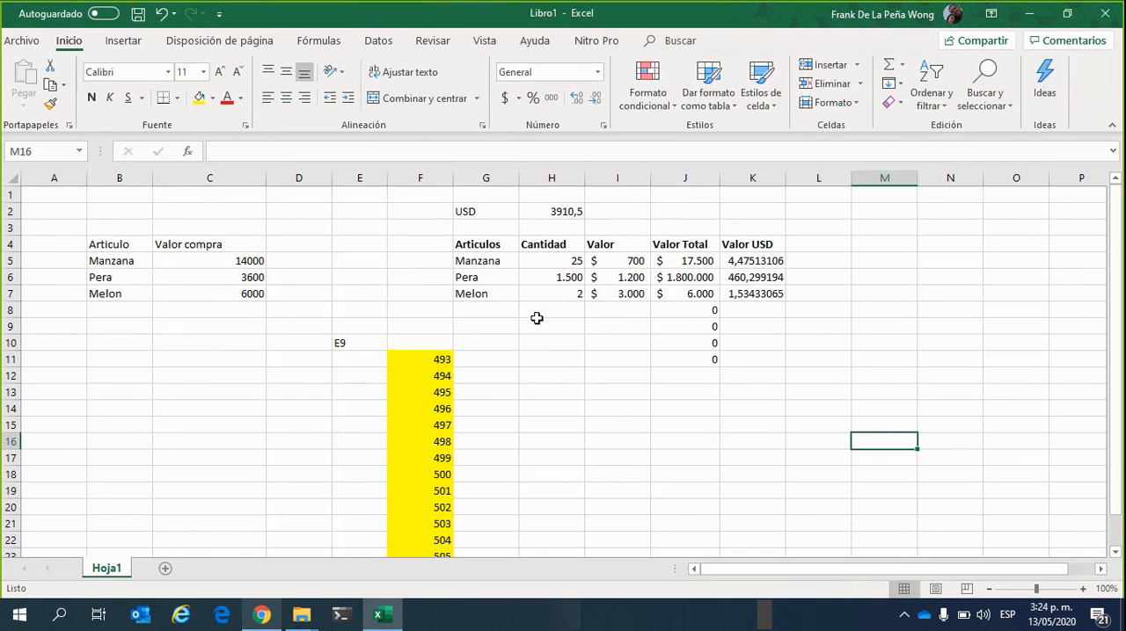
Examine how the Cantidad values in H5 and H6 and the Valor amount in I5 are stored and formatted
{"action": "left_click", "coordinate": [563, 279]}
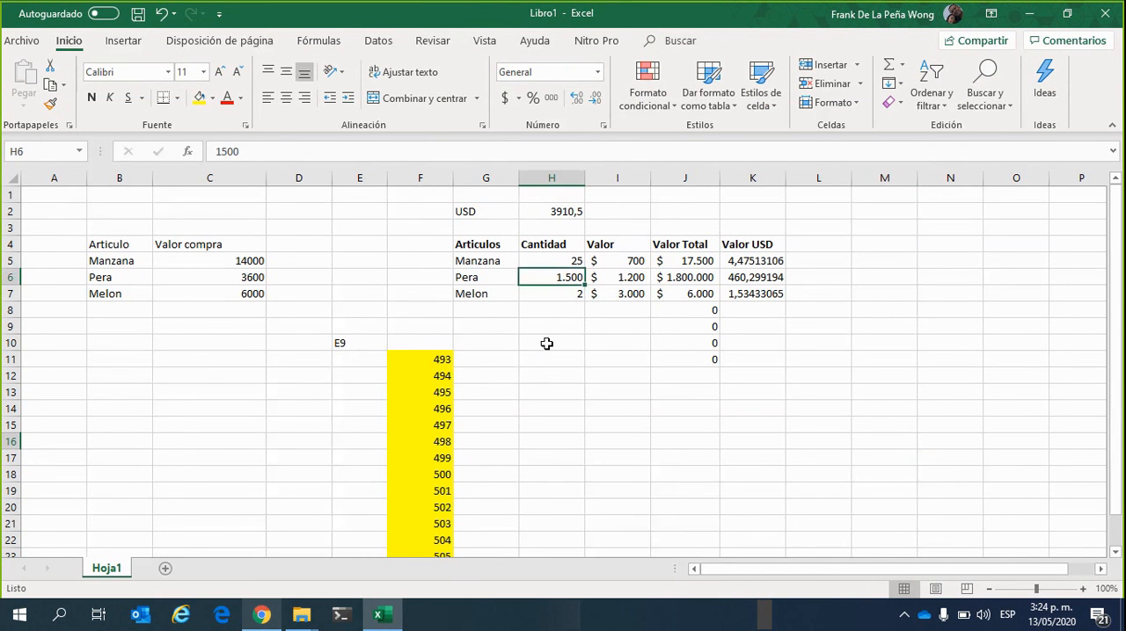
{"action": "left_click", "coordinate": [546, 344]}
{"action": "left_click", "coordinate": [563, 279]}
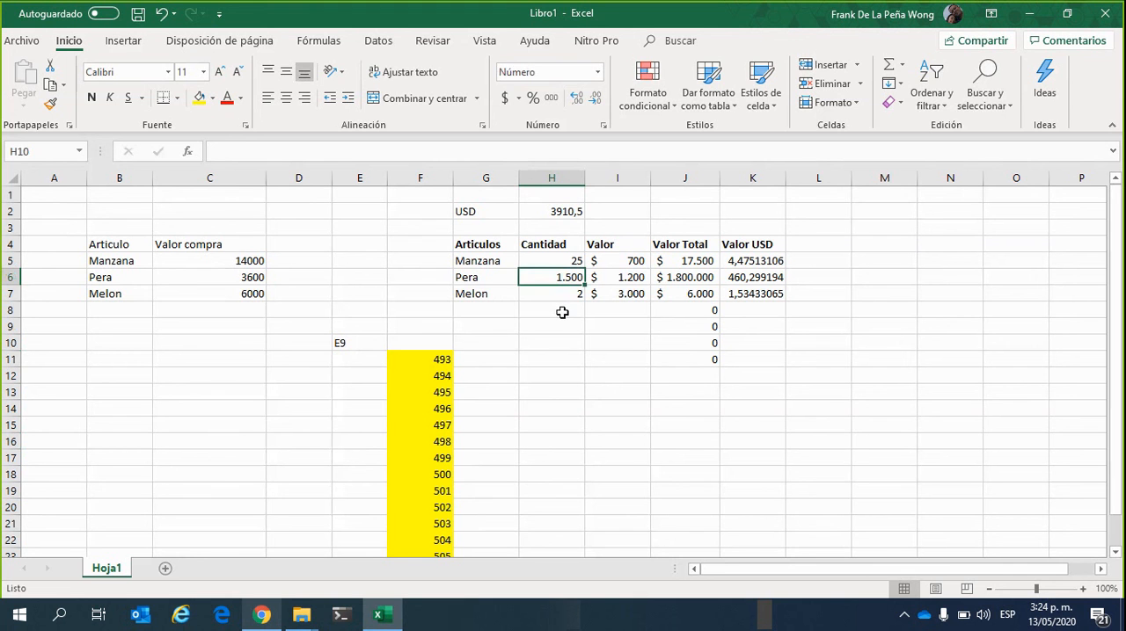
{"action": "left_click", "coordinate": [562, 311]}
{"action": "left_click", "coordinate": [560, 262]}
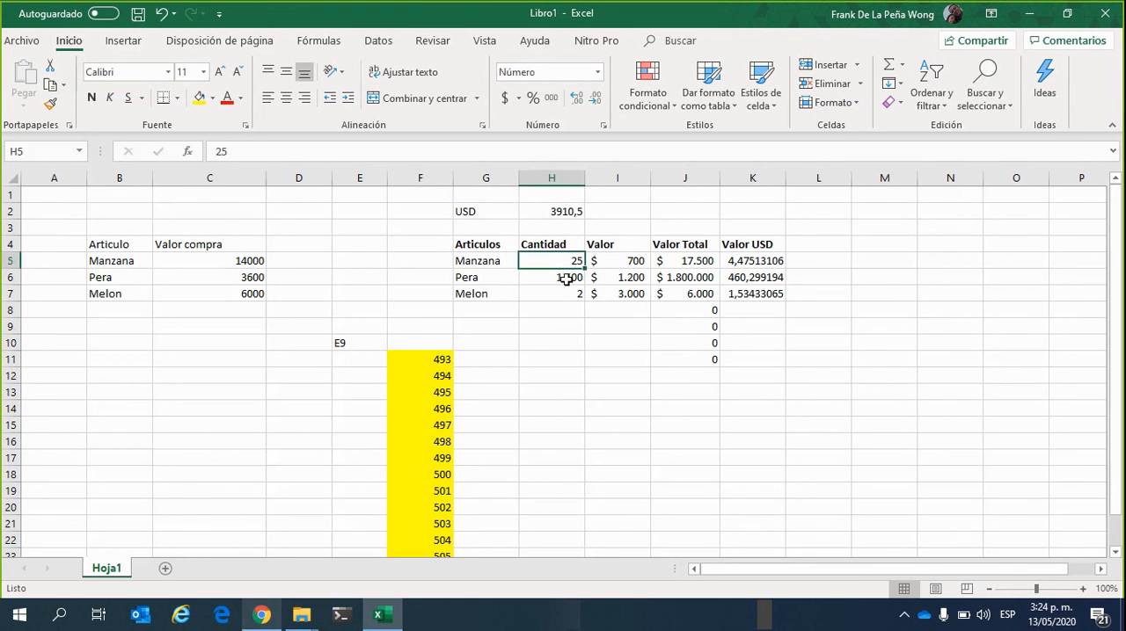
{"action": "left_click", "coordinate": [567, 279]}
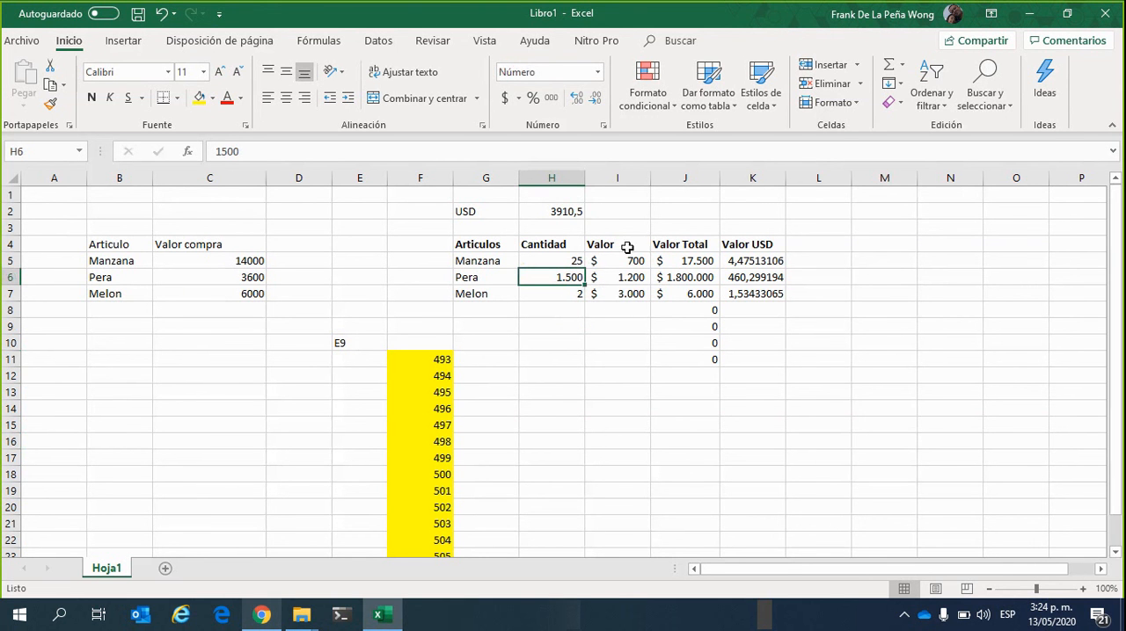
{"action": "left_click", "coordinate": [623, 260]}
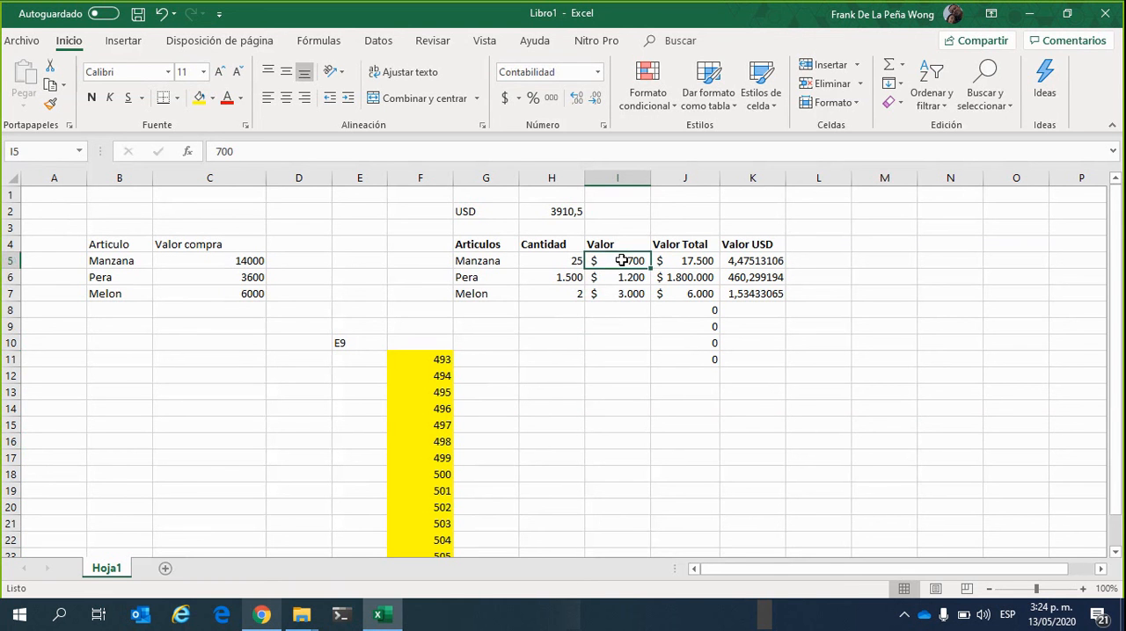
{"action": "left_click", "coordinate": [713, 355]}
{"action": "left_click", "coordinate": [825, 364]}
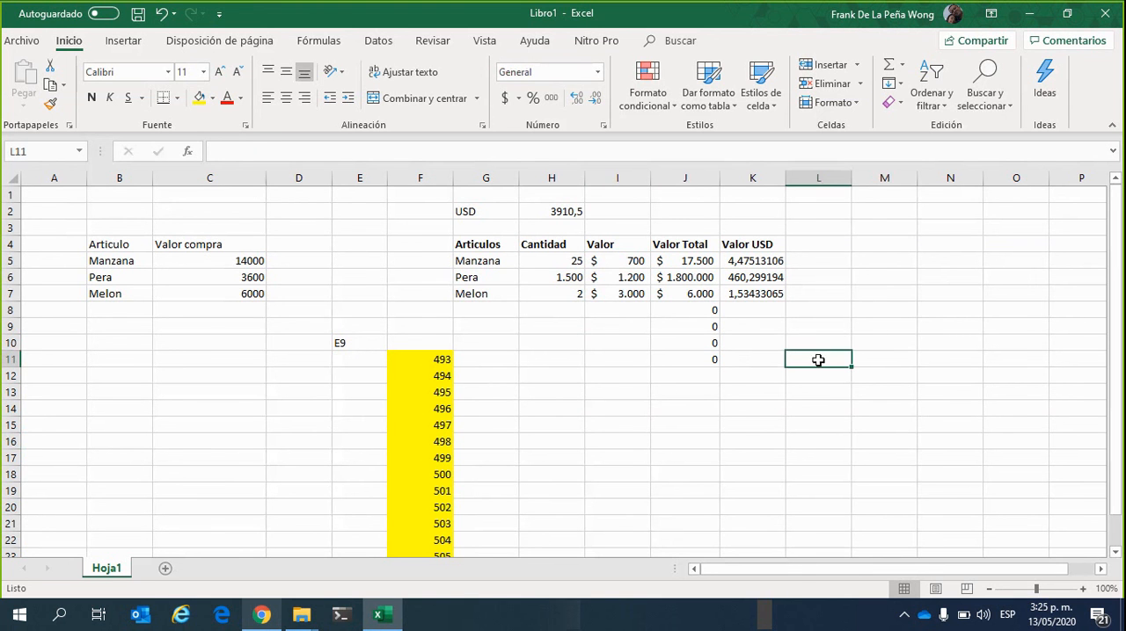
Reduce the Valor USD amounts in K5 to K7 to two decimal places
{"action": "left_click", "coordinate": [766, 261]}
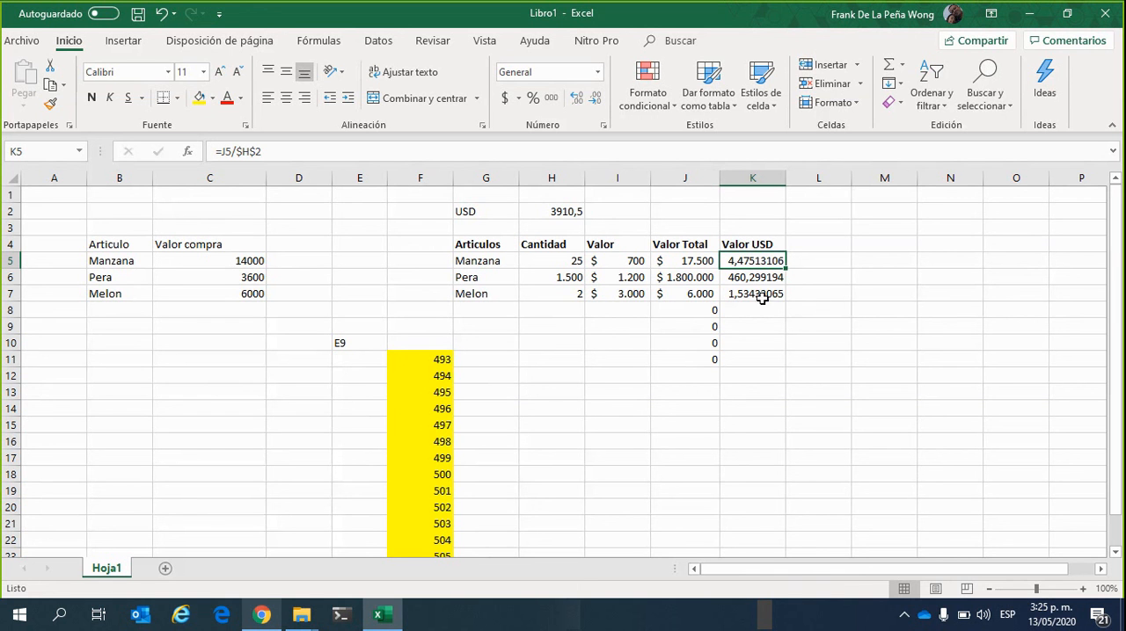
{"action": "left_click_drag", "start_coordinate": [756, 261], "coordinate": [772, 293]}
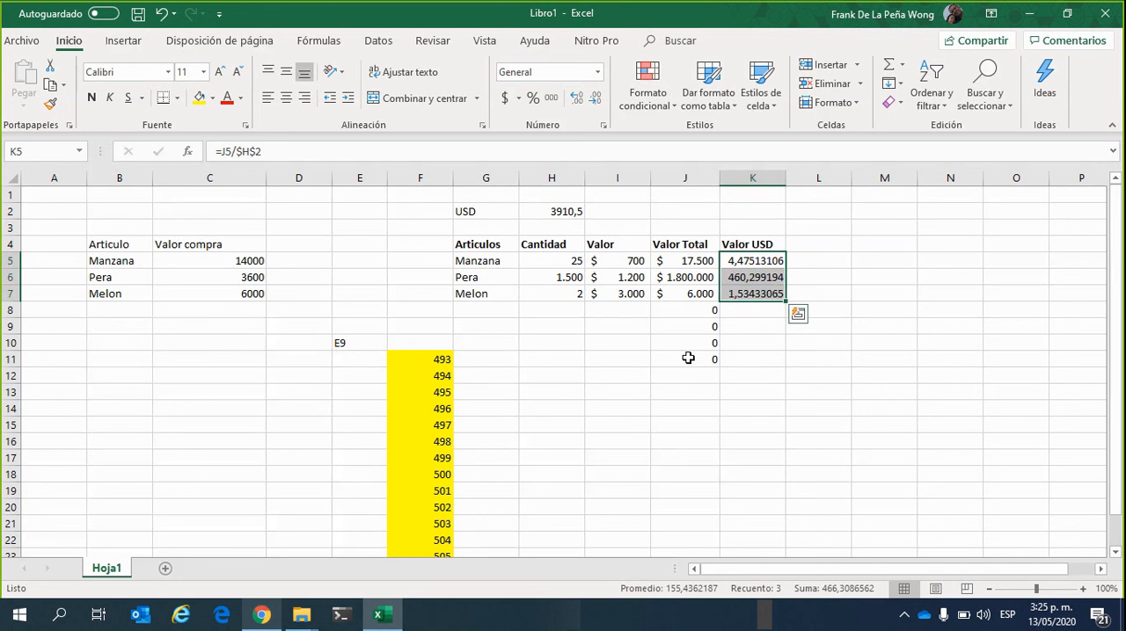
{"action": "left_click", "coordinate": [597, 100]}
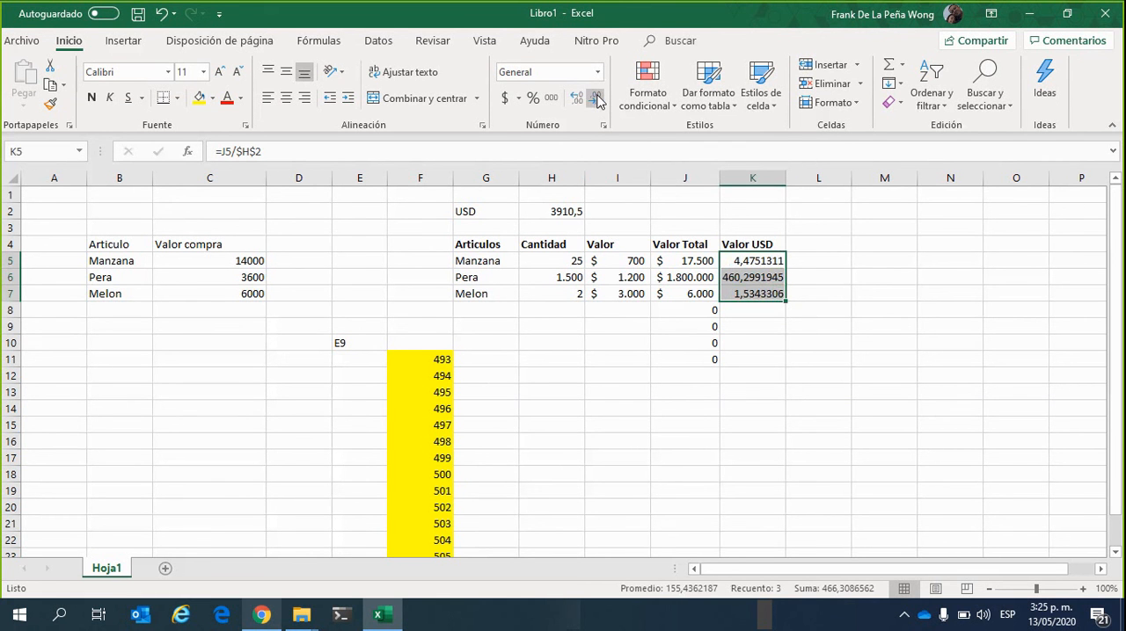
{"action": "left_click", "coordinate": [597, 99]}
{"action": "left_click", "coordinate": [597, 99]}
{"action": "left_click", "coordinate": [597, 99]}
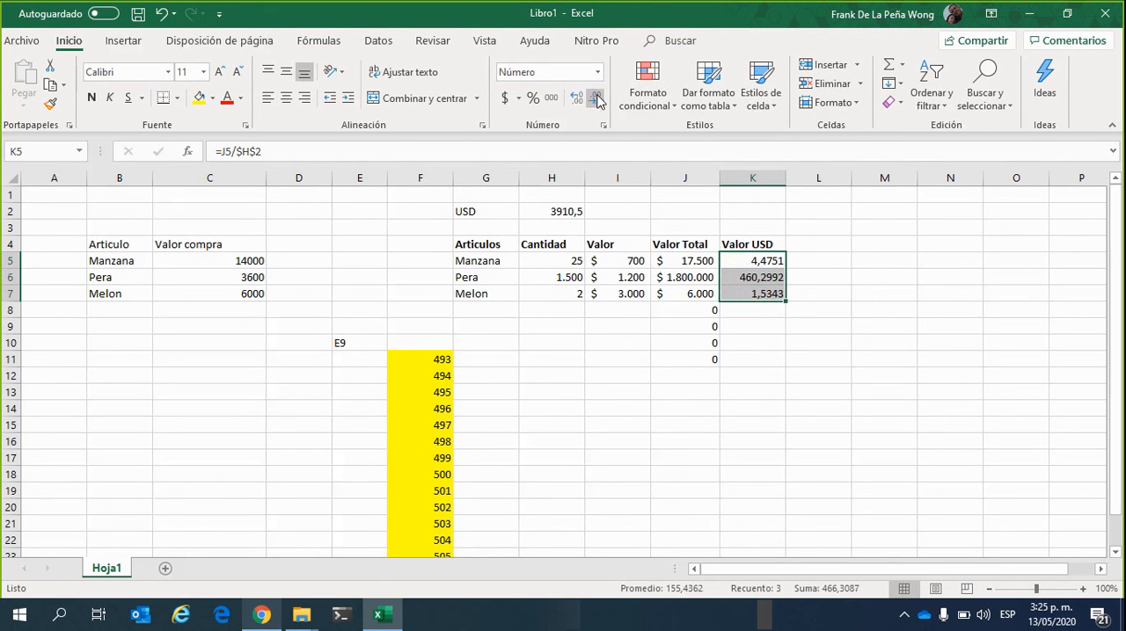
{"action": "left_click", "coordinate": [597, 99]}
{"action": "left_click", "coordinate": [597, 99]}
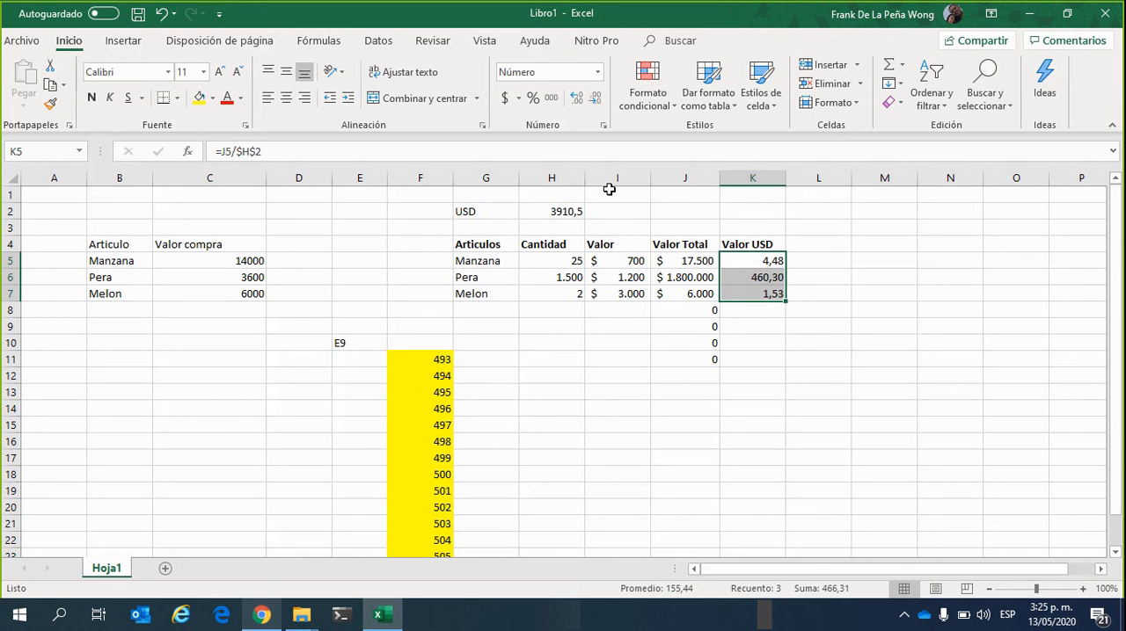
{"action": "left_click", "coordinate": [570, 412]}
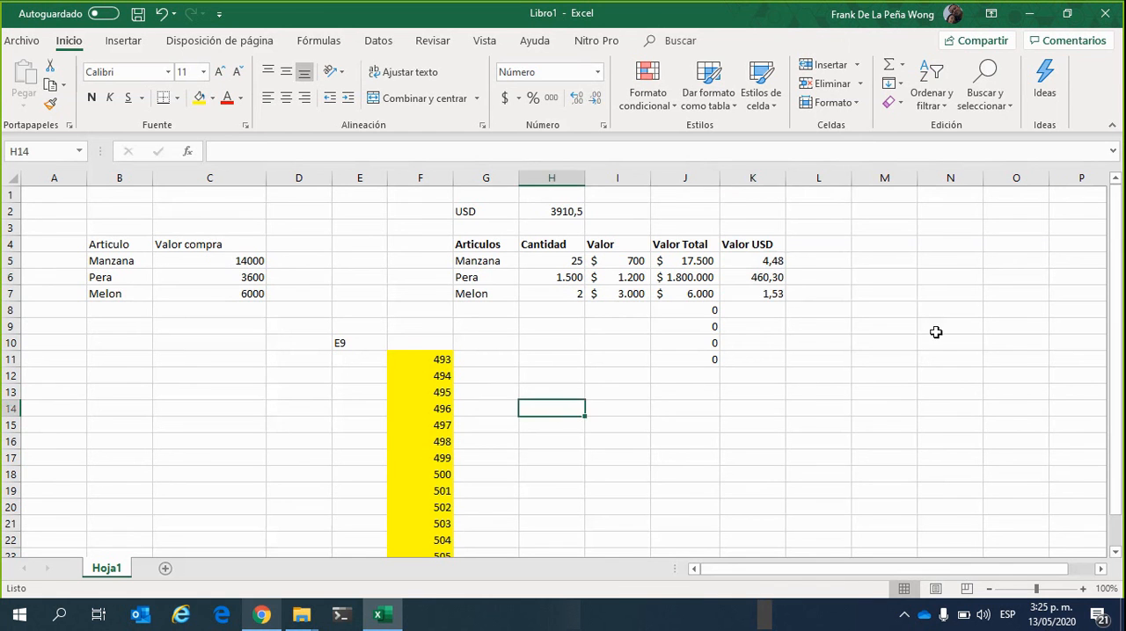
Format the Valor USD amounts in K5 to K7 as Contabilidad with the USD symbol and zero decimals
{"action": "left_click_drag", "start_coordinate": [761, 262], "coordinate": [770, 297]}
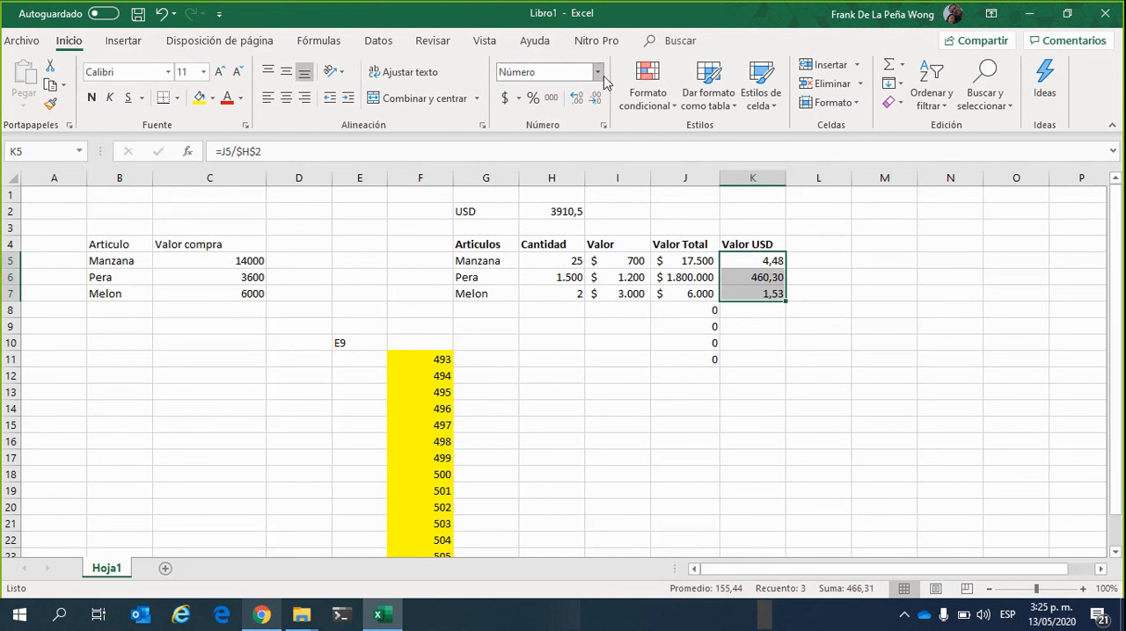
{"action": "left_click", "coordinate": [519, 99]}
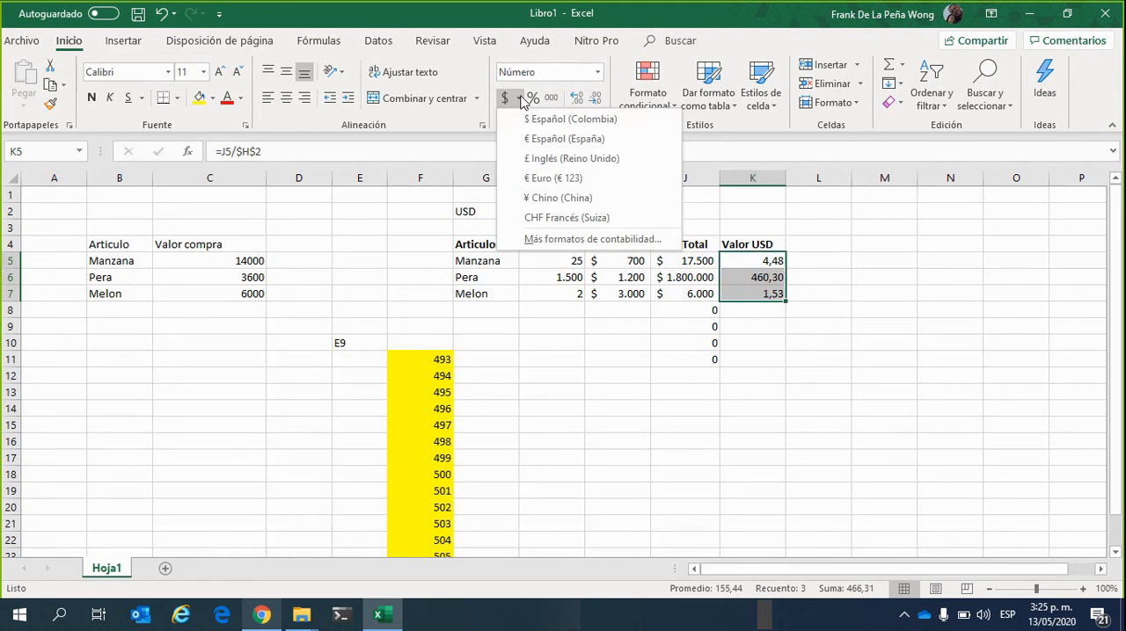
{"action": "left_click", "coordinate": [561, 241]}
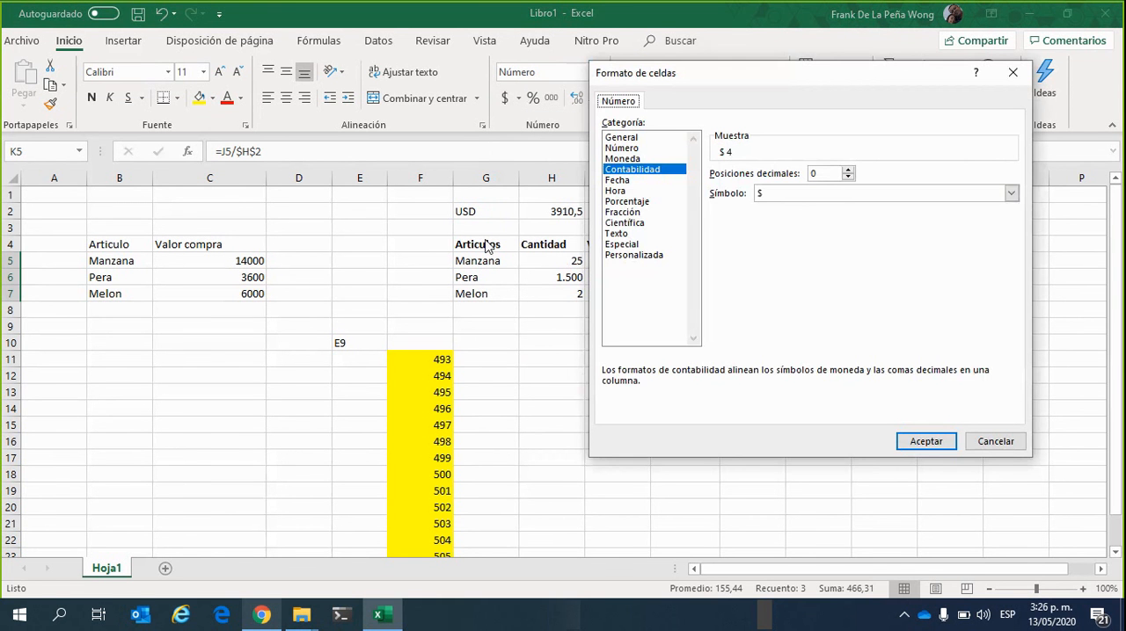
{"action": "left_click", "coordinate": [1011, 194]}
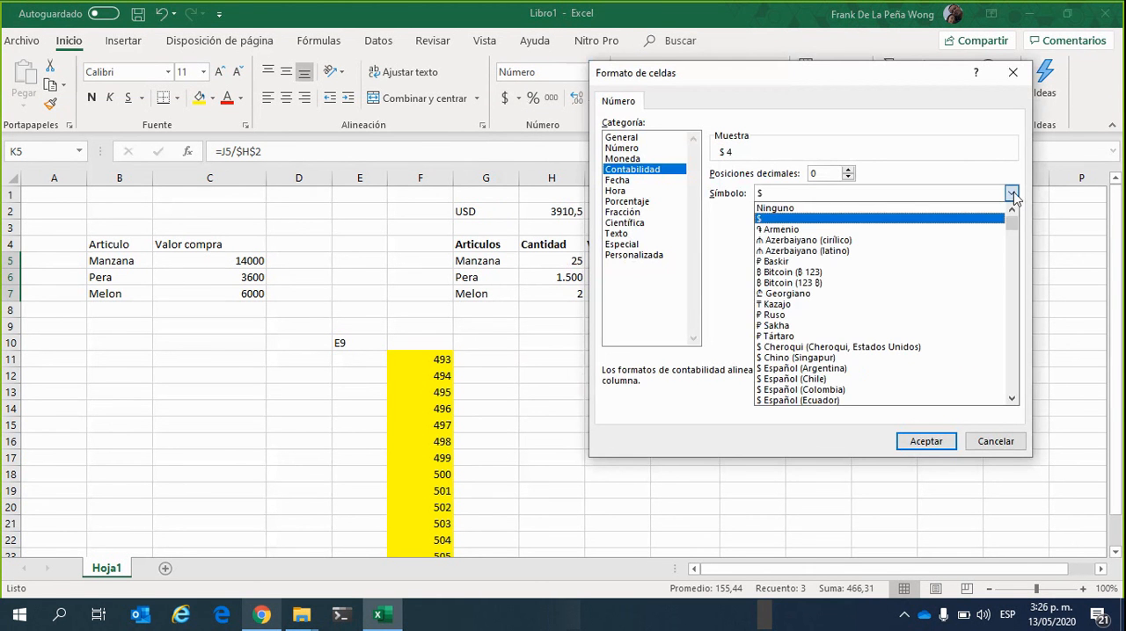
{"action": "left_click", "coordinate": [1011, 193]}
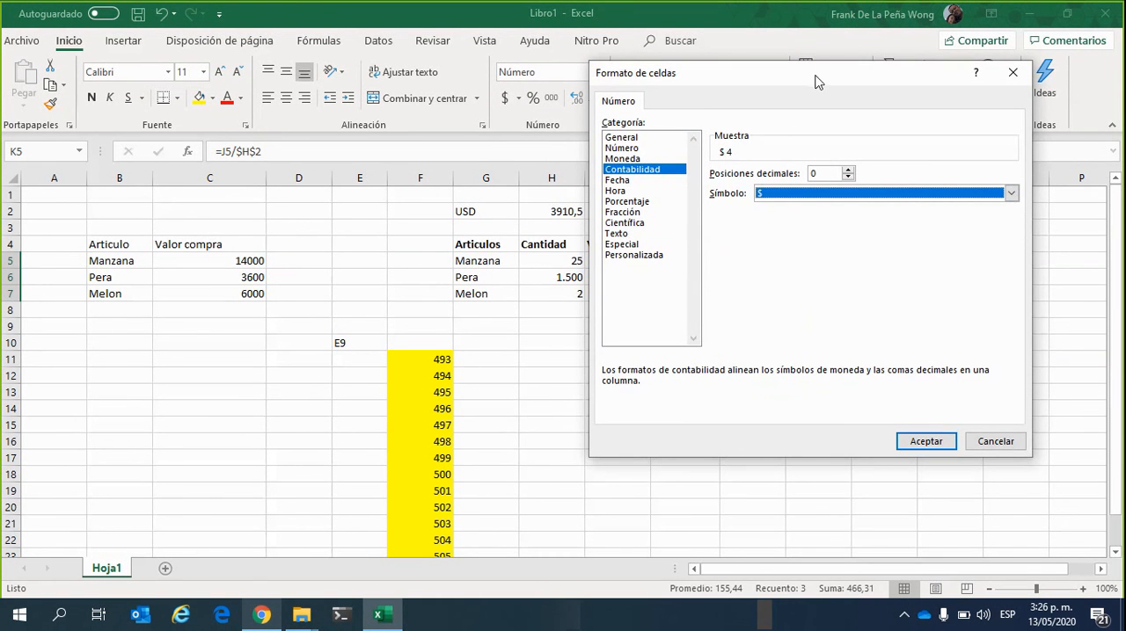
{"action": "left_click_drag", "start_coordinate": [815, 81], "coordinate": [394, 122]}
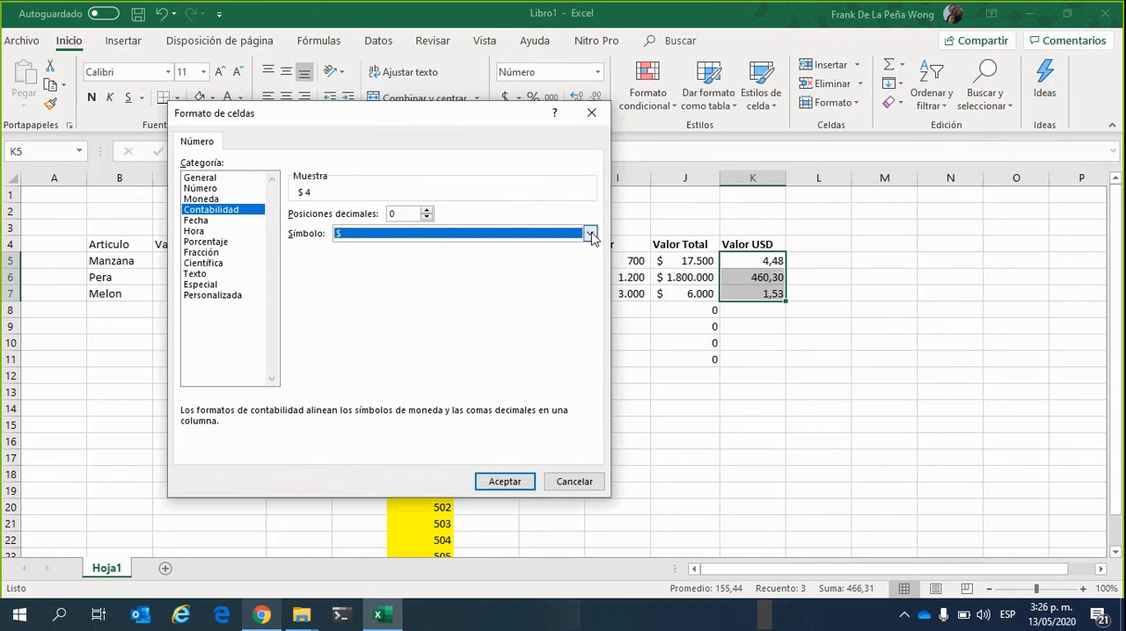
{"action": "left_click", "coordinate": [590, 234]}
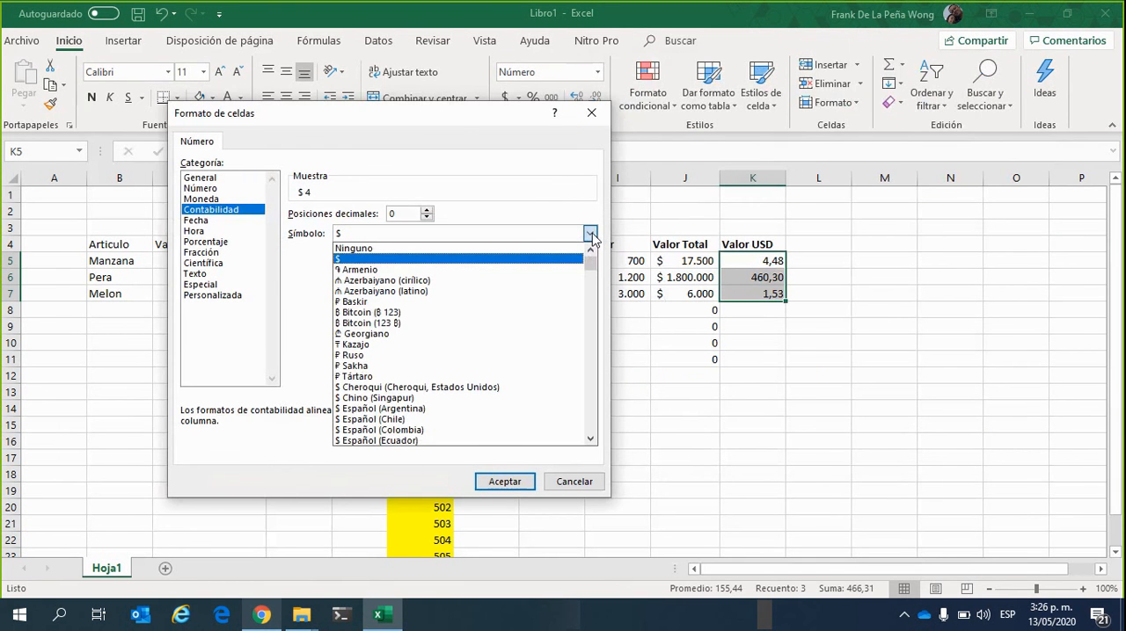
{"action": "type", "text": "us"}
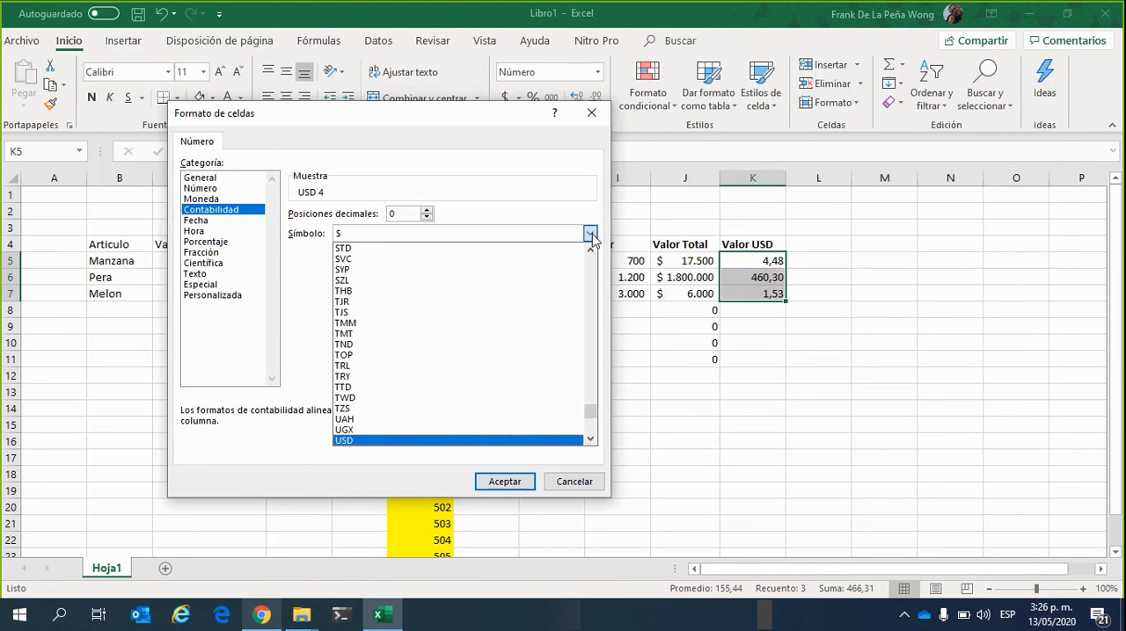
{"action": "left_click", "coordinate": [590, 234]}
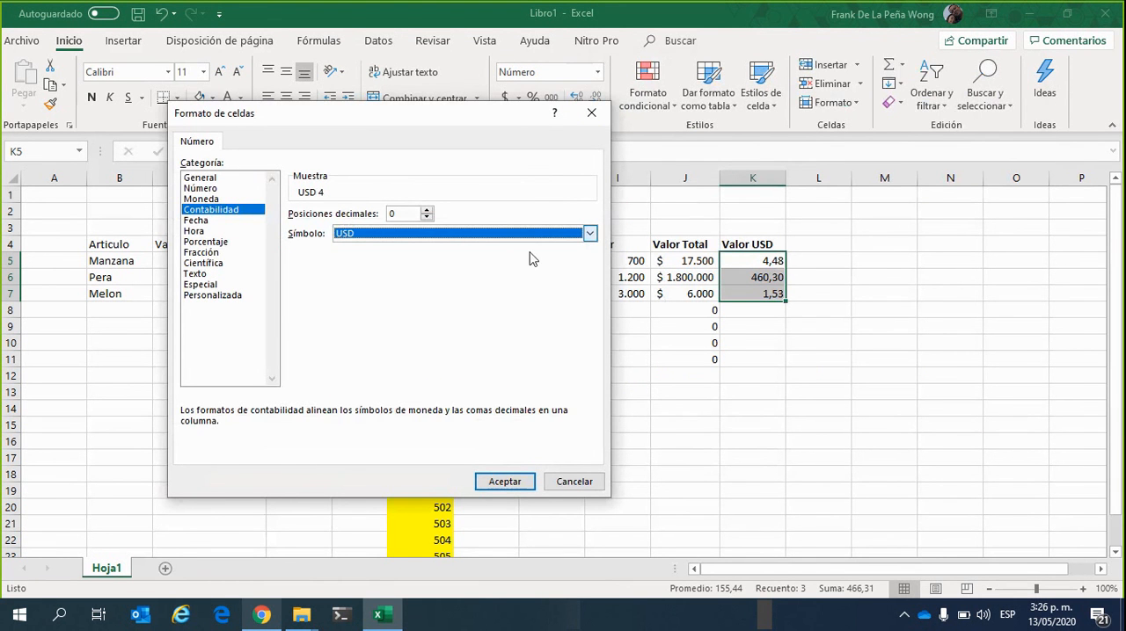
{"action": "left_click", "coordinate": [516, 484]}
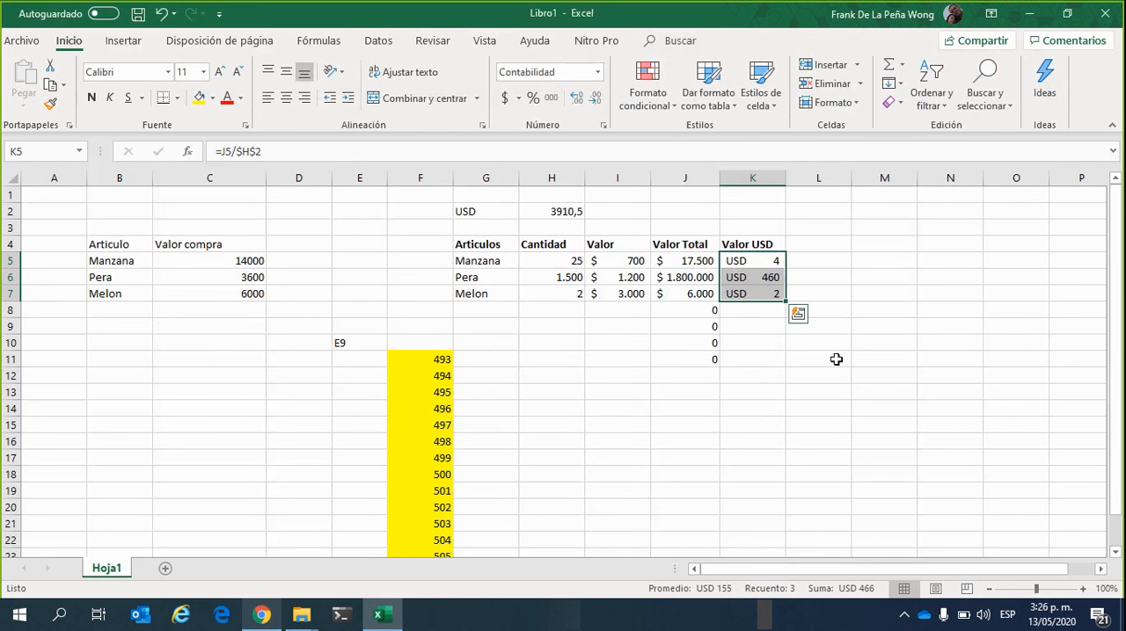
Widen the Valor USD column K and format K5 to K7 as Contabilidad with two decimals and the $ symbol
{"action": "left_click_drag", "start_coordinate": [785, 178], "coordinate": [809, 179]}
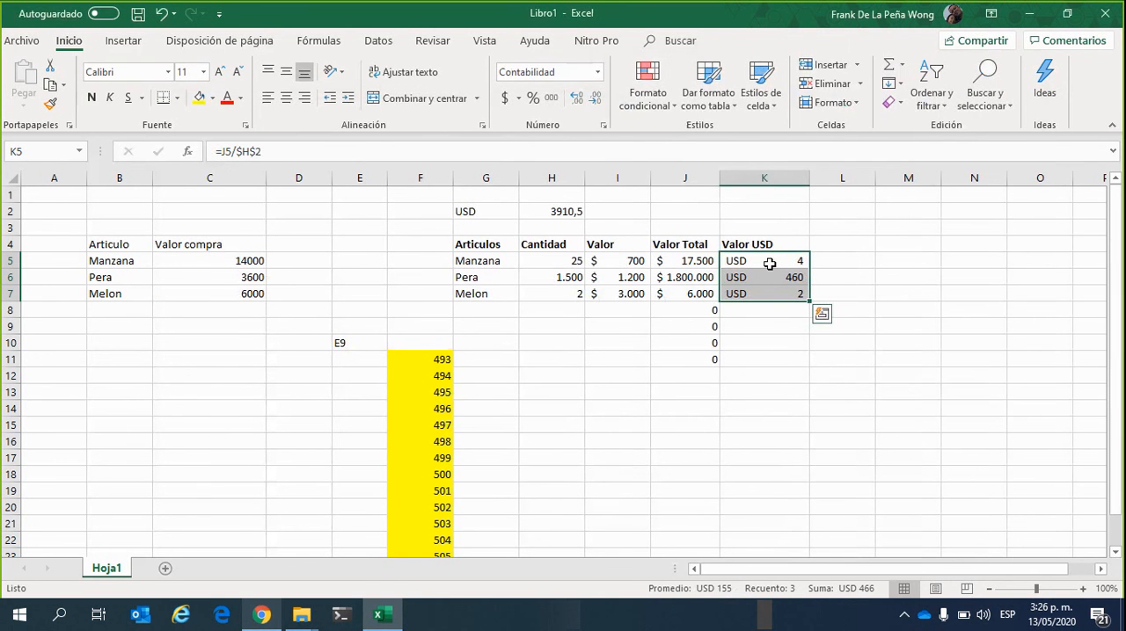
{"action": "left_click", "coordinate": [519, 98]}
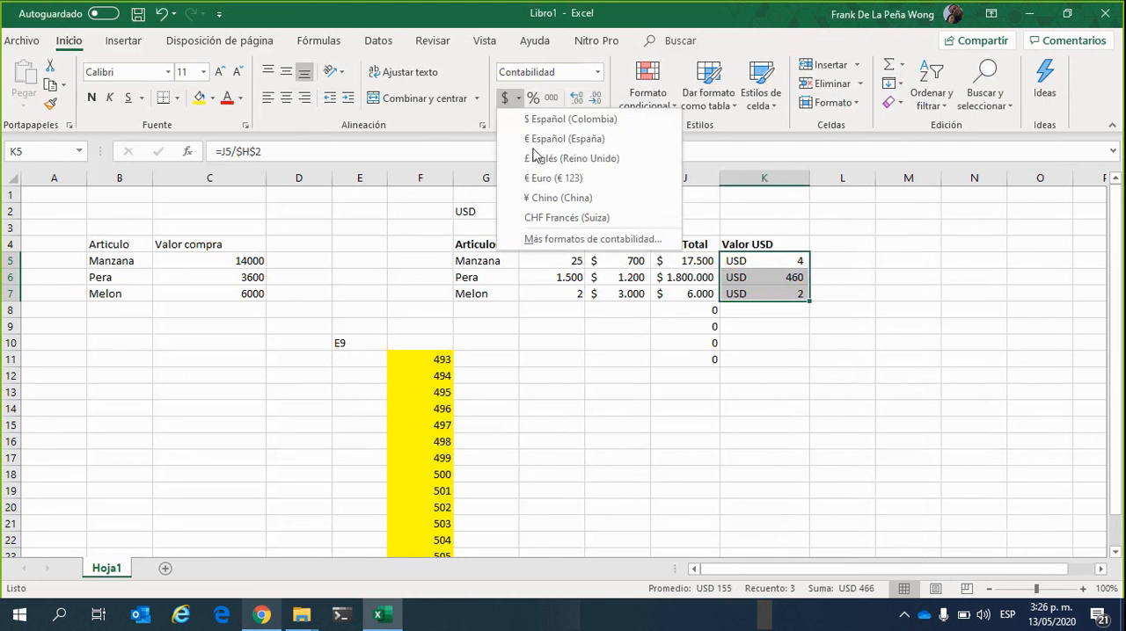
{"action": "left_click", "coordinate": [559, 242]}
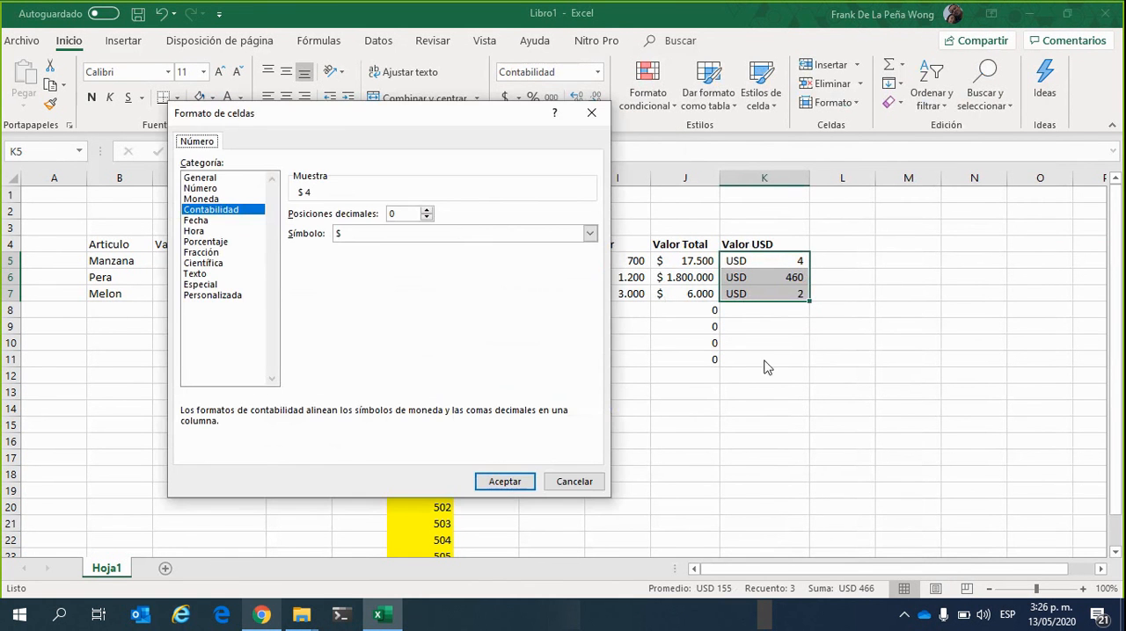
{"action": "left_click", "coordinate": [428, 211]}
{"action": "left_click", "coordinate": [428, 211]}
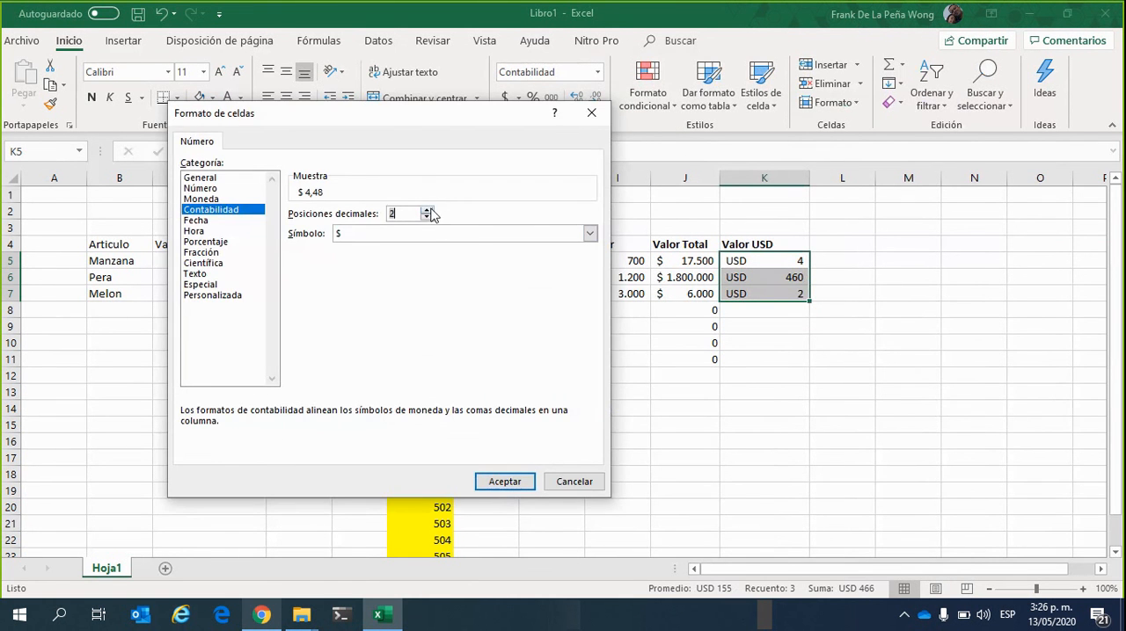
{"action": "left_click", "coordinate": [504, 482]}
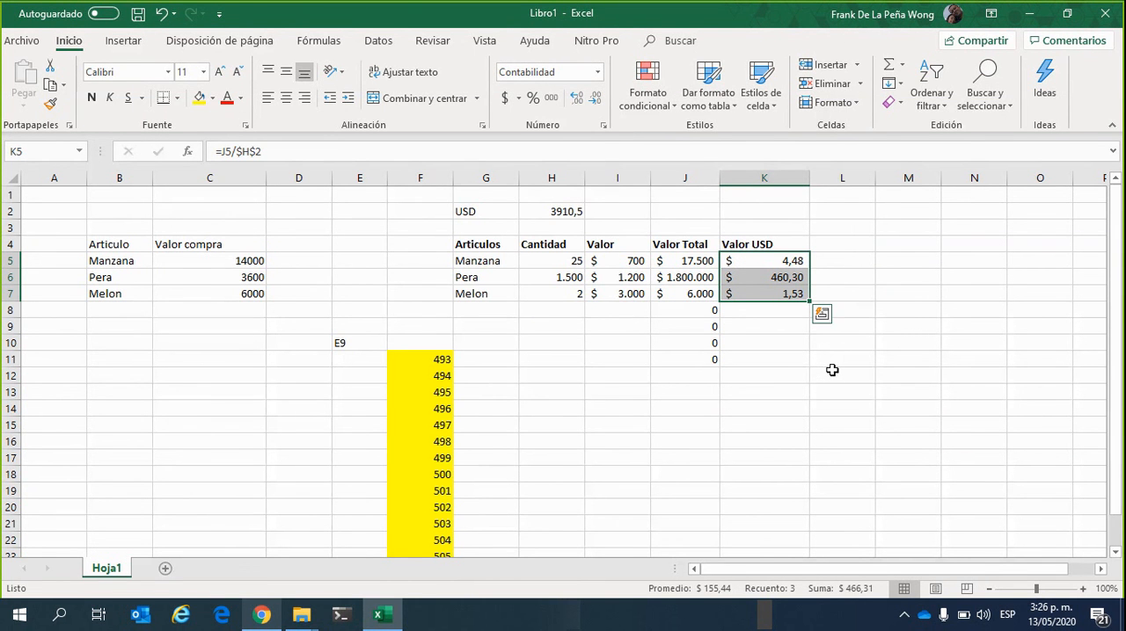
Format the Valor USD amounts in K5 to K7 as Contabilidad with two decimals and the USD symbol
{"action": "left_click", "coordinate": [518, 97]}
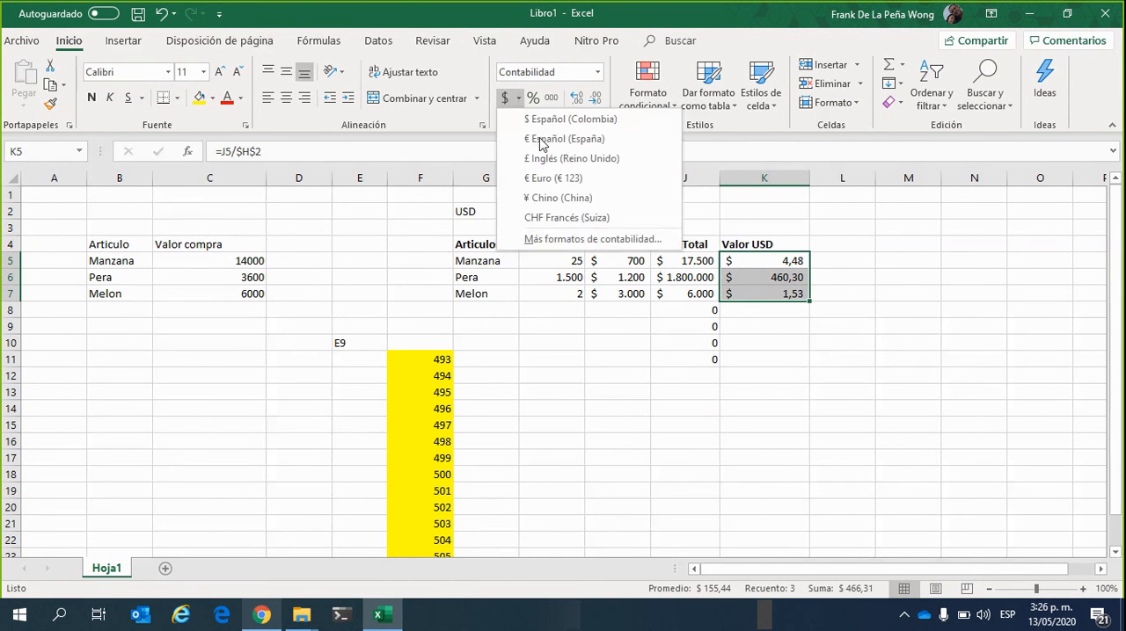
{"action": "left_click", "coordinate": [570, 241]}
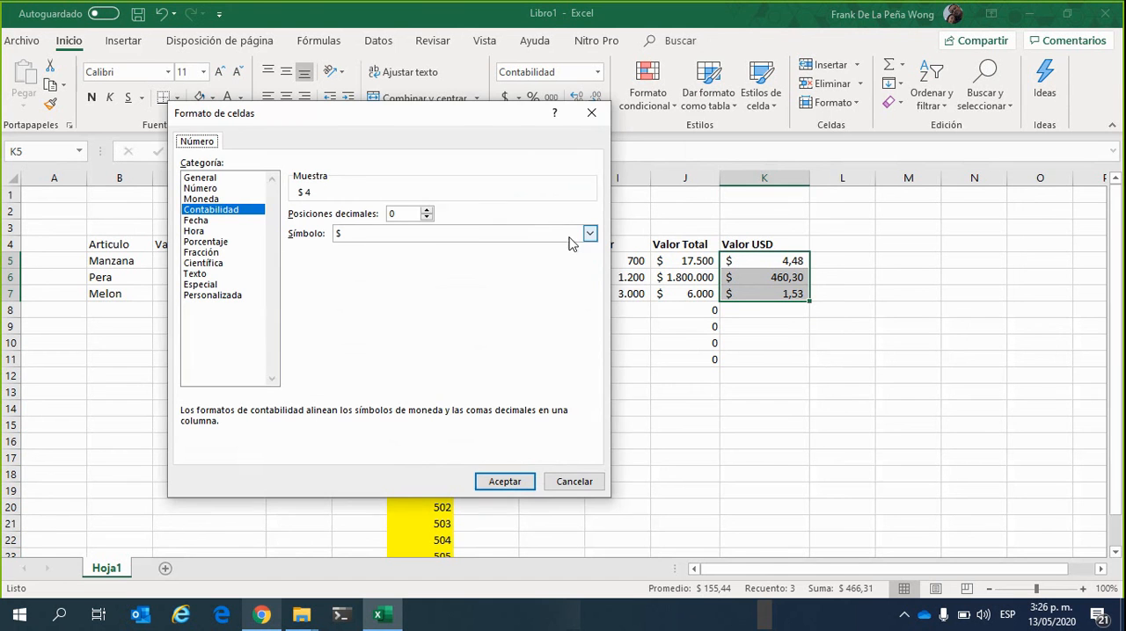
{"action": "left_click", "coordinate": [426, 211]}
{"action": "left_click", "coordinate": [427, 210]}
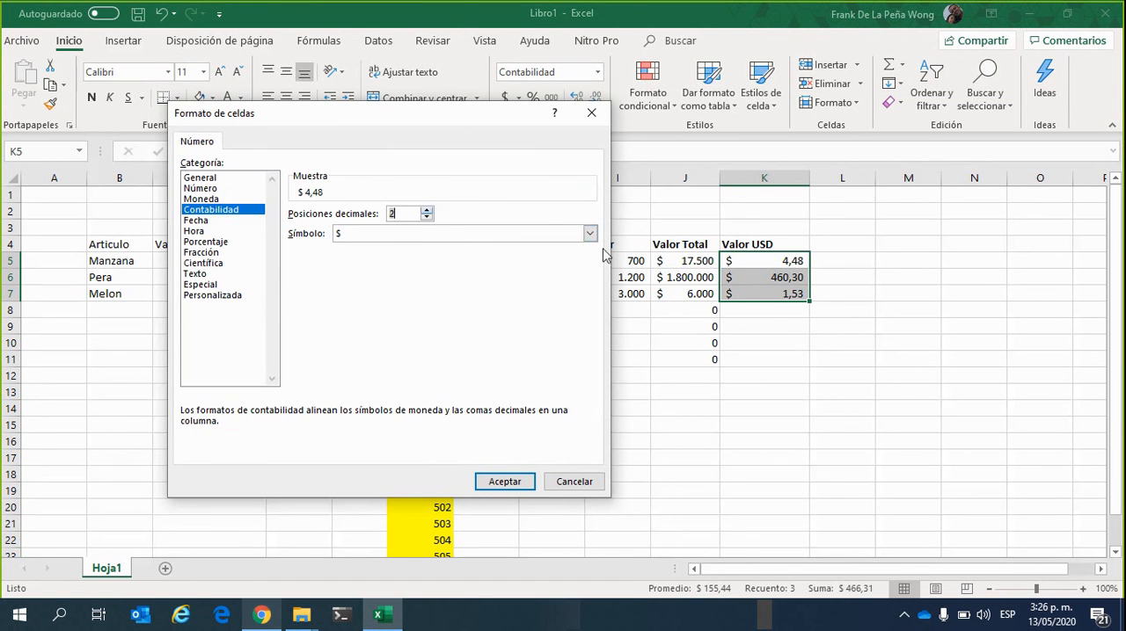
{"action": "left_click", "coordinate": [590, 234]}
{"action": "type", "text": "usd"}
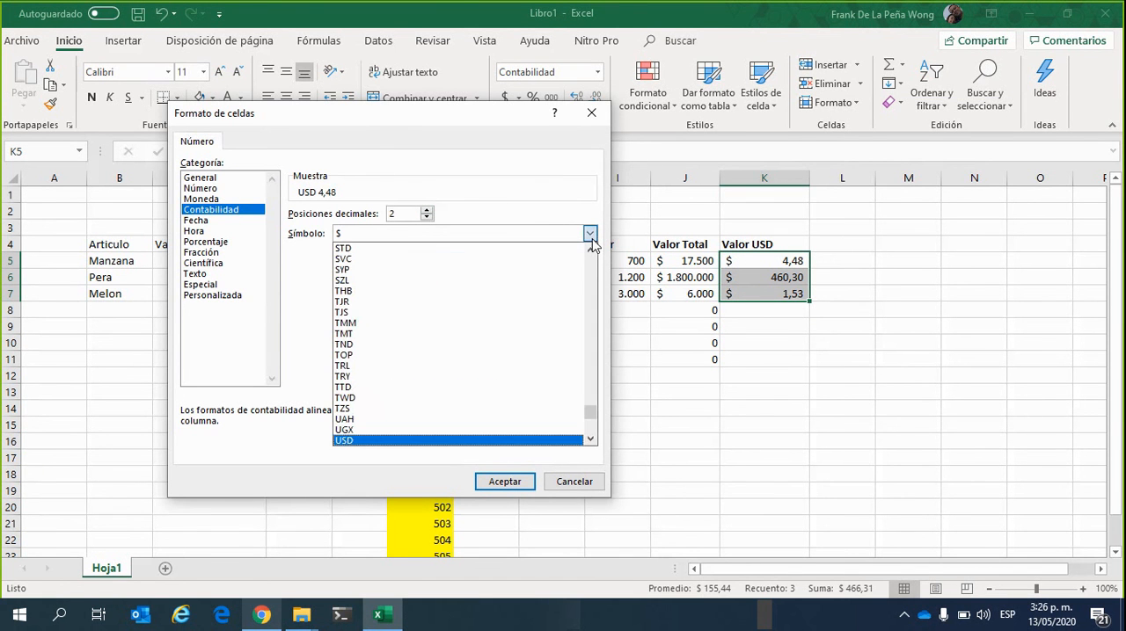
{"action": "left_click", "coordinate": [590, 236]}
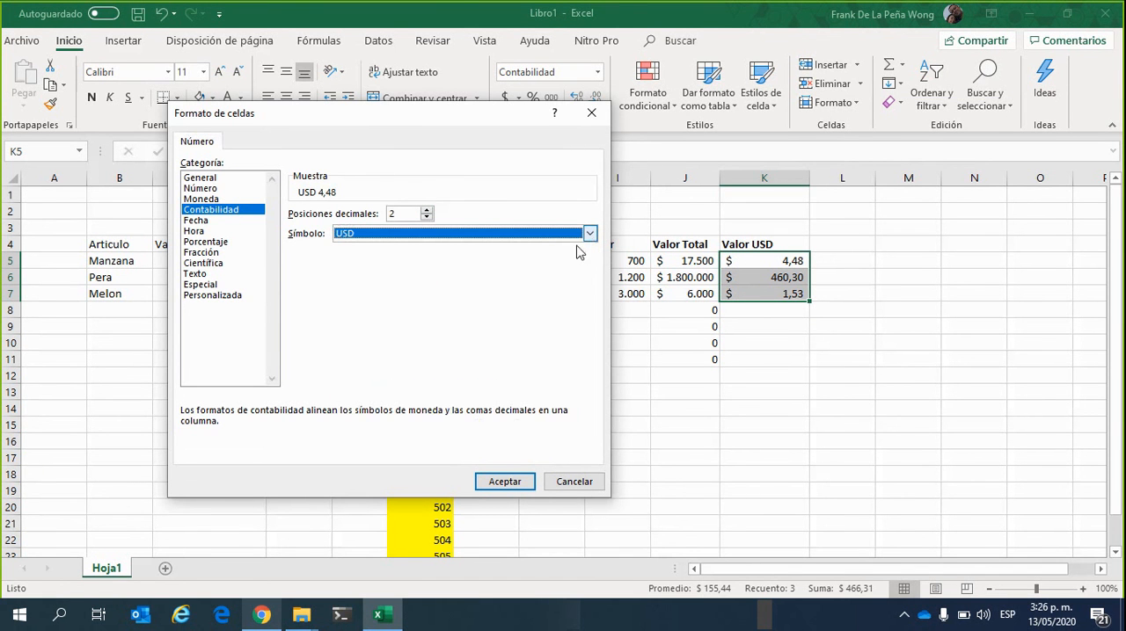
{"action": "left_click", "coordinate": [519, 482]}
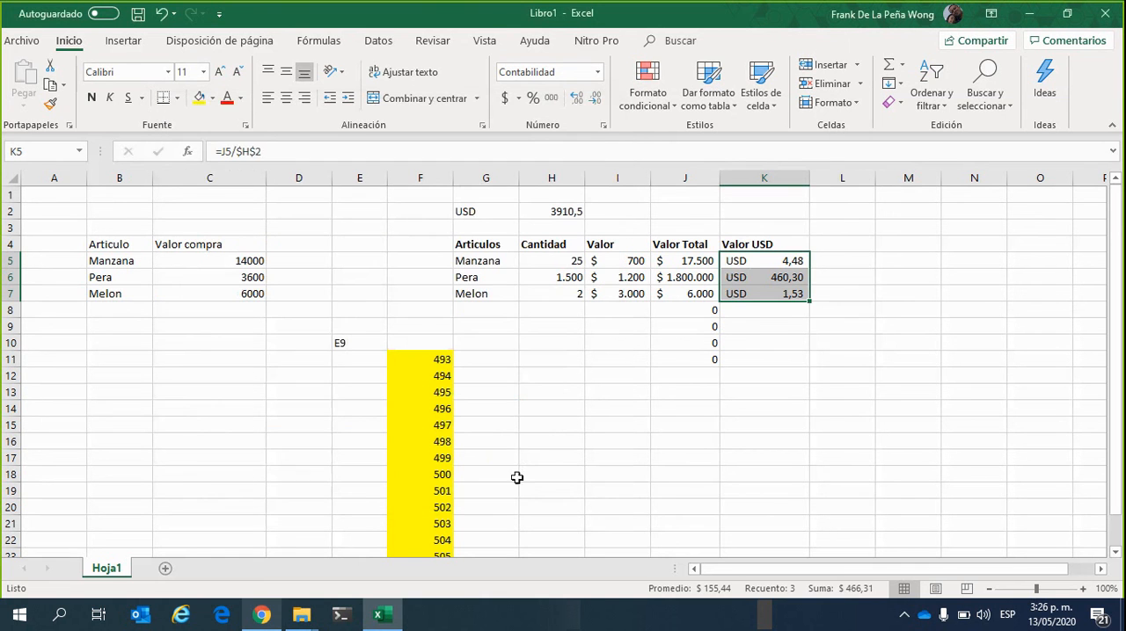
{"action": "left_click", "coordinate": [784, 409]}
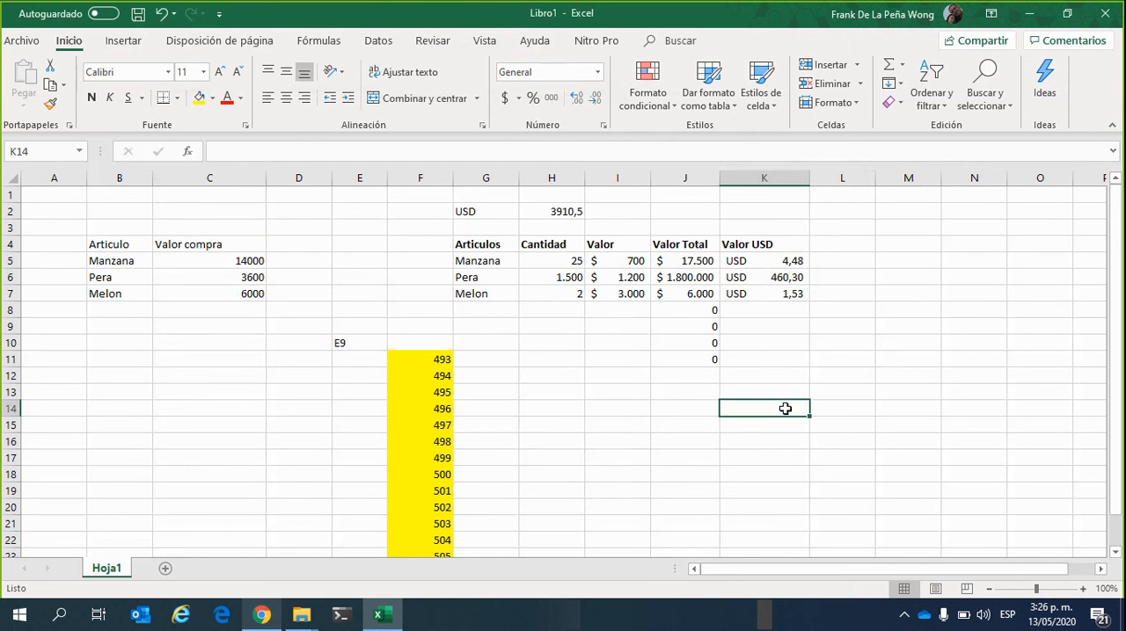
{"action": "left_click", "coordinate": [854, 373]}
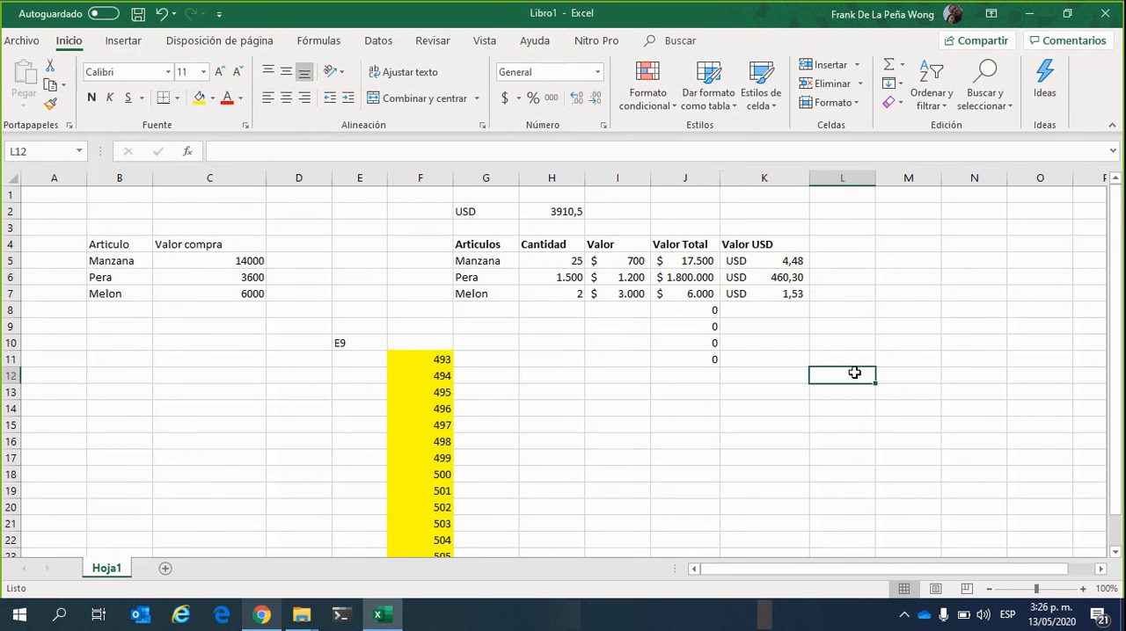
{"action": "left_click", "coordinate": [701, 420]}
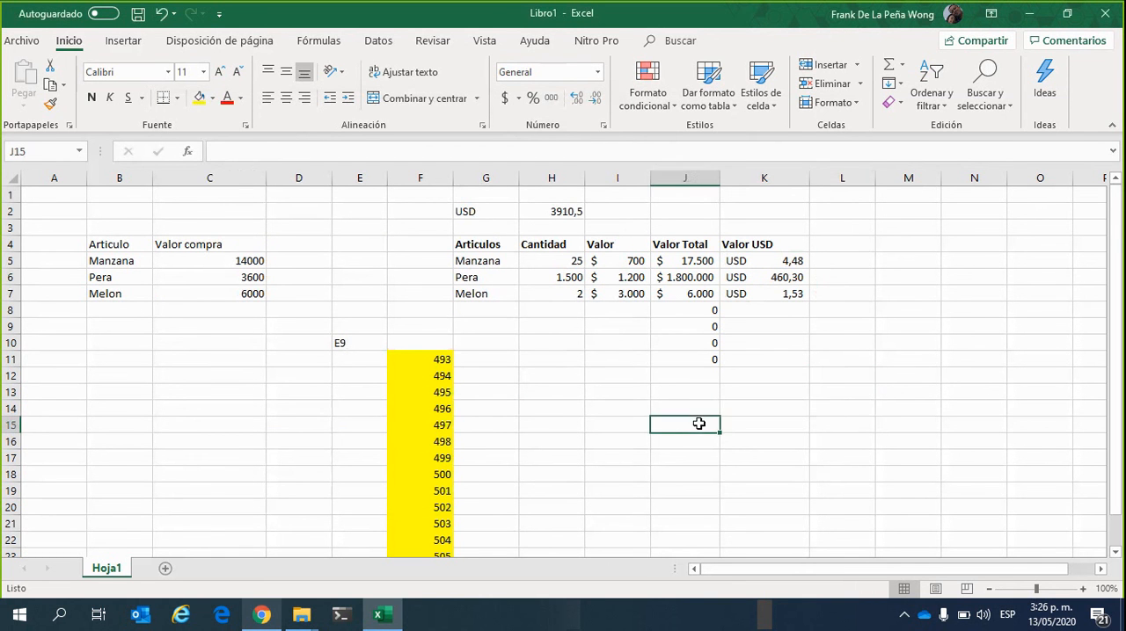
{"action": "left_click", "coordinate": [845, 399]}
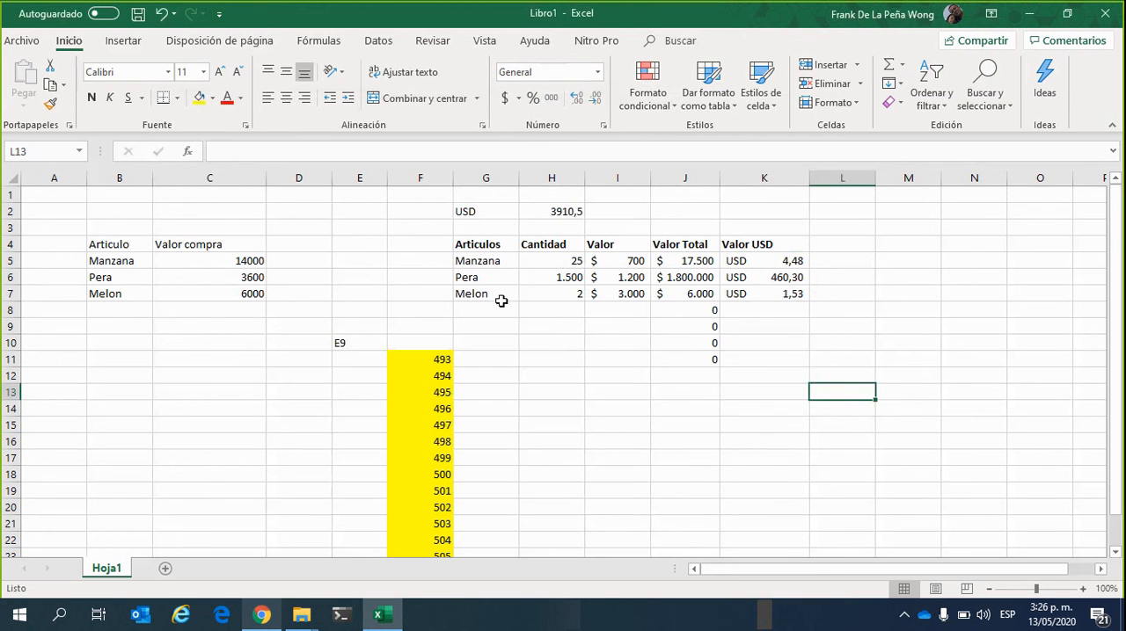
Examine the Valor USD formulas in K5 to K7 and the cells that the K5 formula references
{"action": "left_click", "coordinate": [774, 262]}
{"action": "left_click", "coordinate": [795, 278]}
{"action": "left_click", "coordinate": [792, 294]}
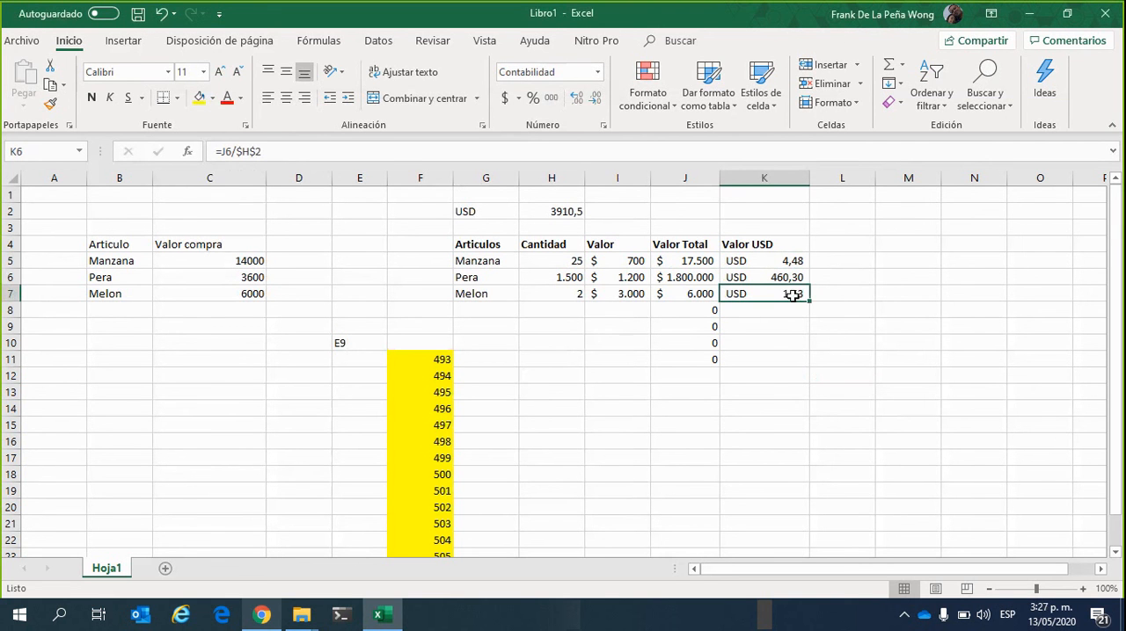
{"action": "left_click", "coordinate": [796, 344]}
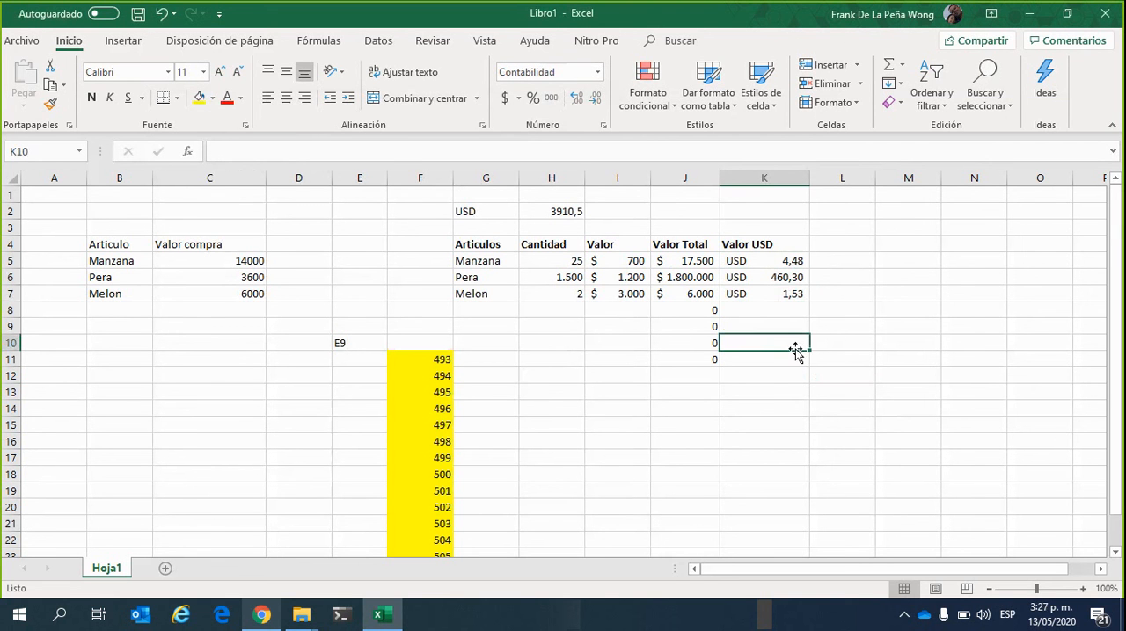
{"action": "left_click", "coordinate": [774, 261]}
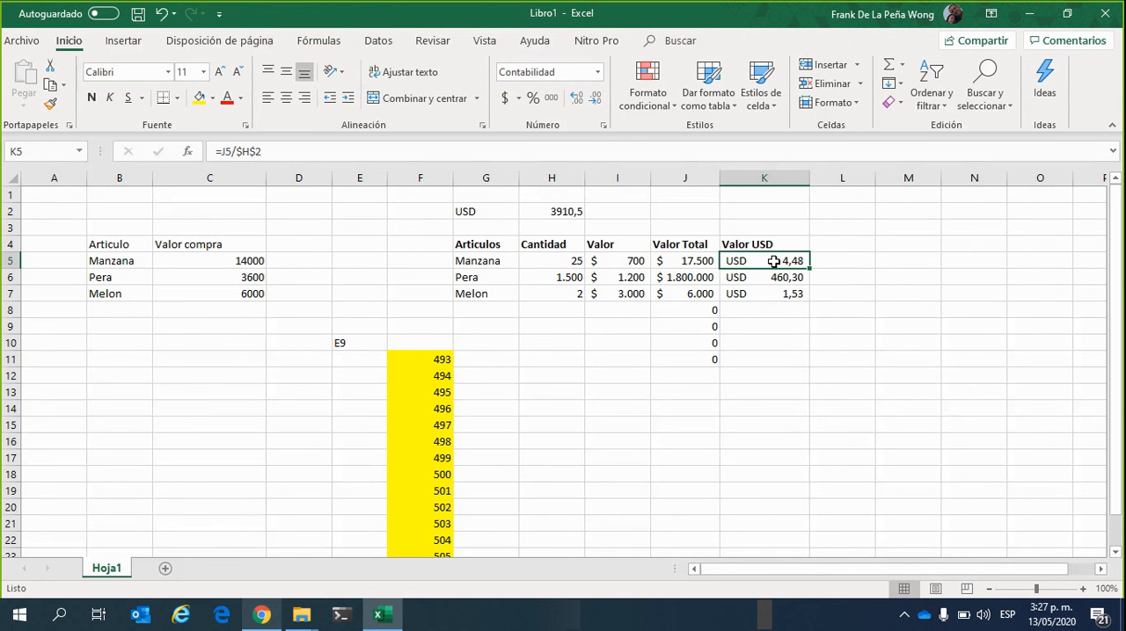
{"action": "left_click", "coordinate": [302, 153]}
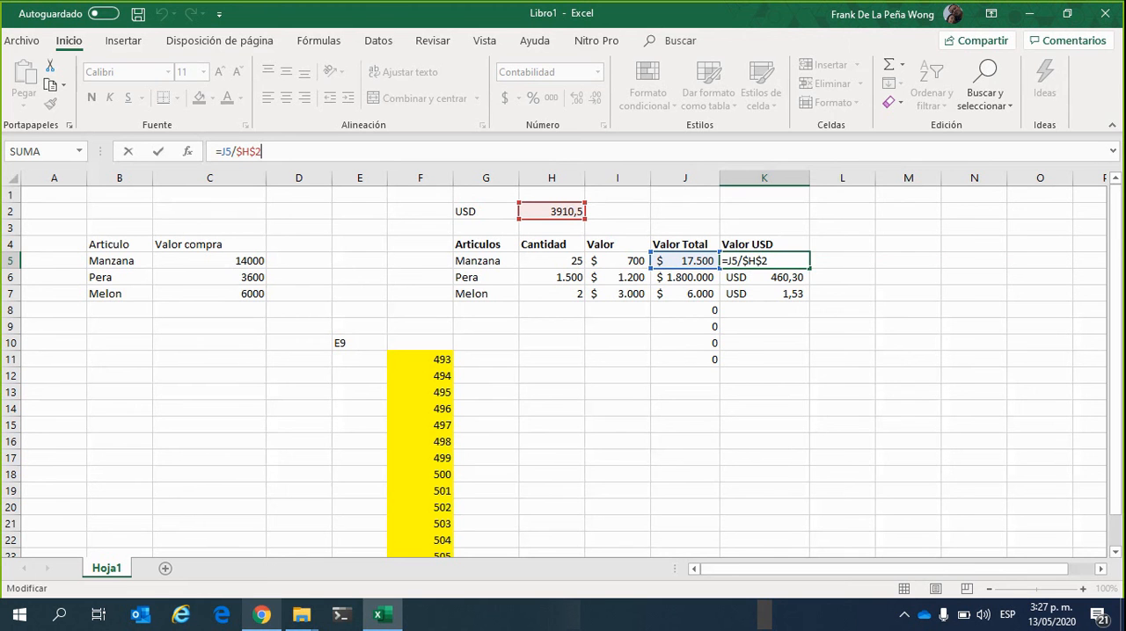
{"action": "left_click", "coordinate": [702, 392]}
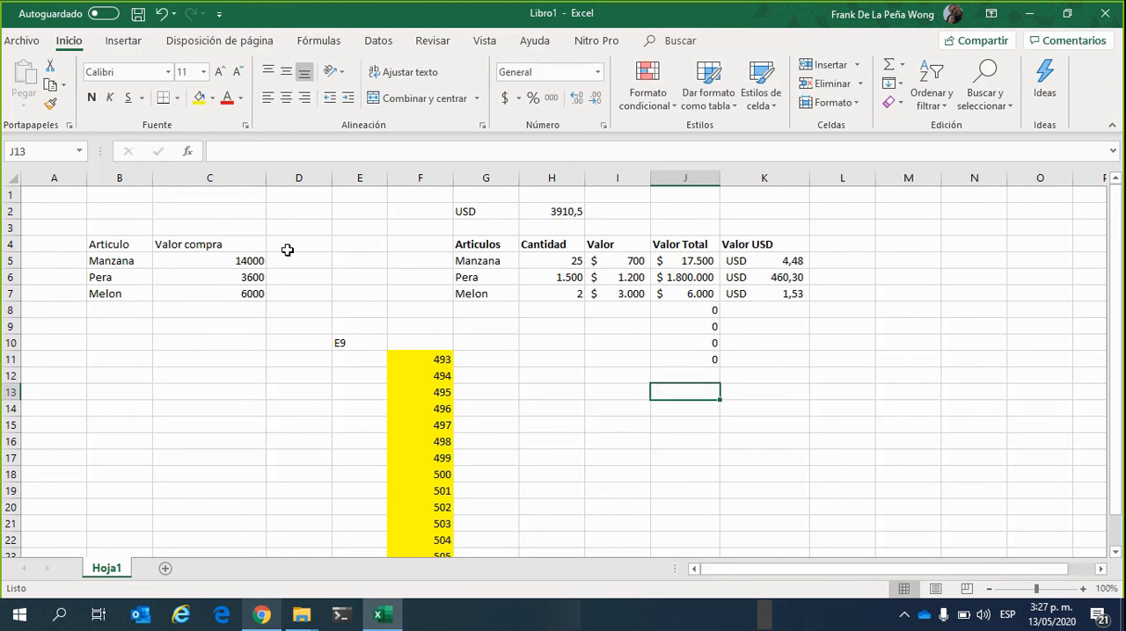
Examine the Manzana row's Cantidad in H5 and Valor in I5 to see whether they are typed values or formulas
{"action": "left_click", "coordinate": [559, 261]}
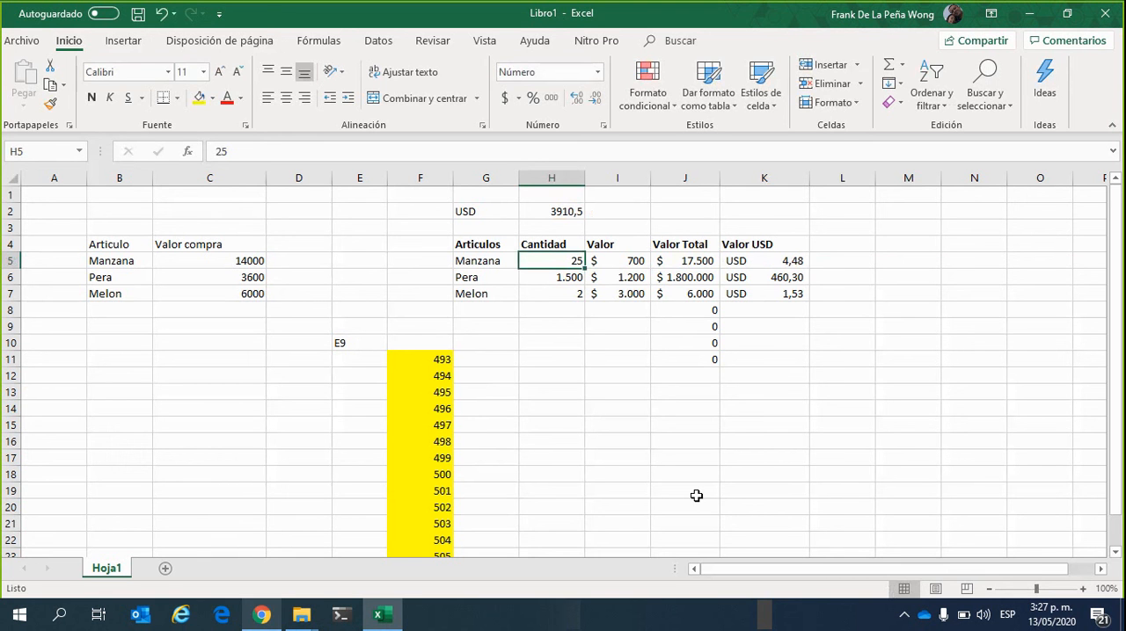
{"action": "left_click", "coordinate": [567, 392]}
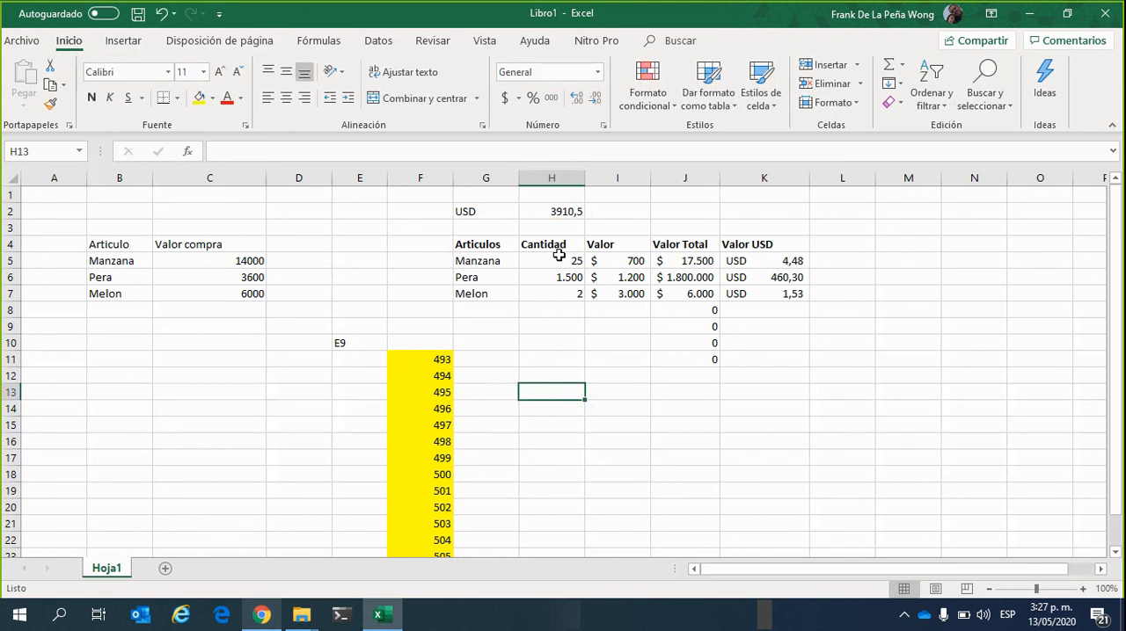
{"action": "left_click", "coordinate": [563, 261]}
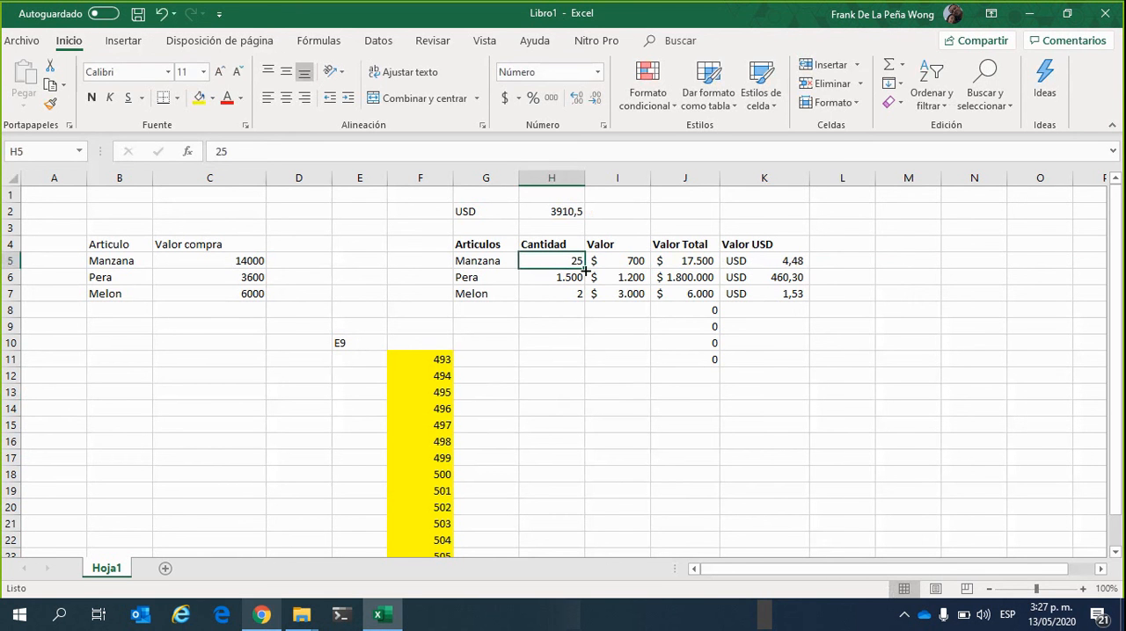
{"action": "left_click", "coordinate": [615, 262]}
{"action": "left_click", "coordinate": [562, 261]}
{"action": "left_click", "coordinate": [598, 261]}
{"action": "left_click", "coordinate": [495, 246]}
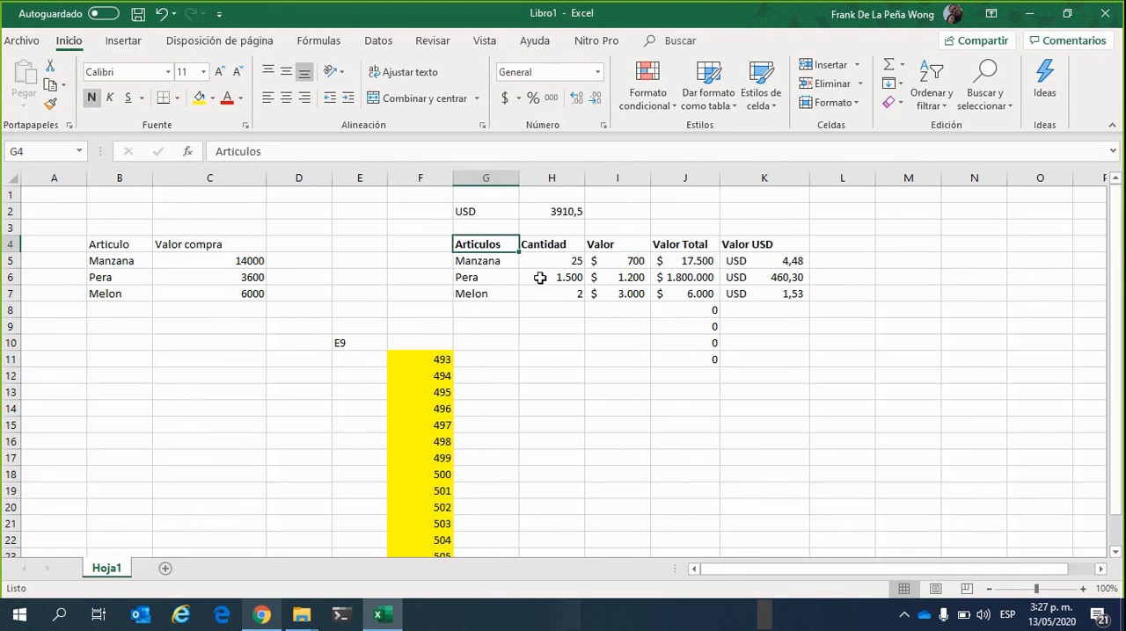
{"action": "left_click", "coordinate": [558, 261]}
{"action": "left_click", "coordinate": [646, 261]}
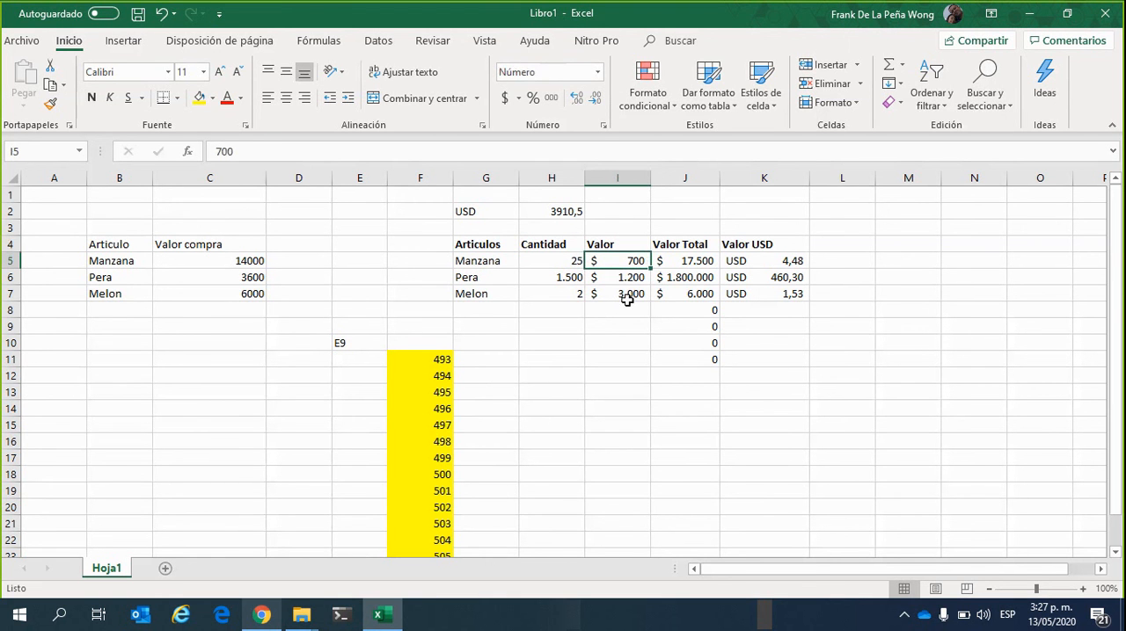
{"action": "left_click", "coordinate": [647, 375]}
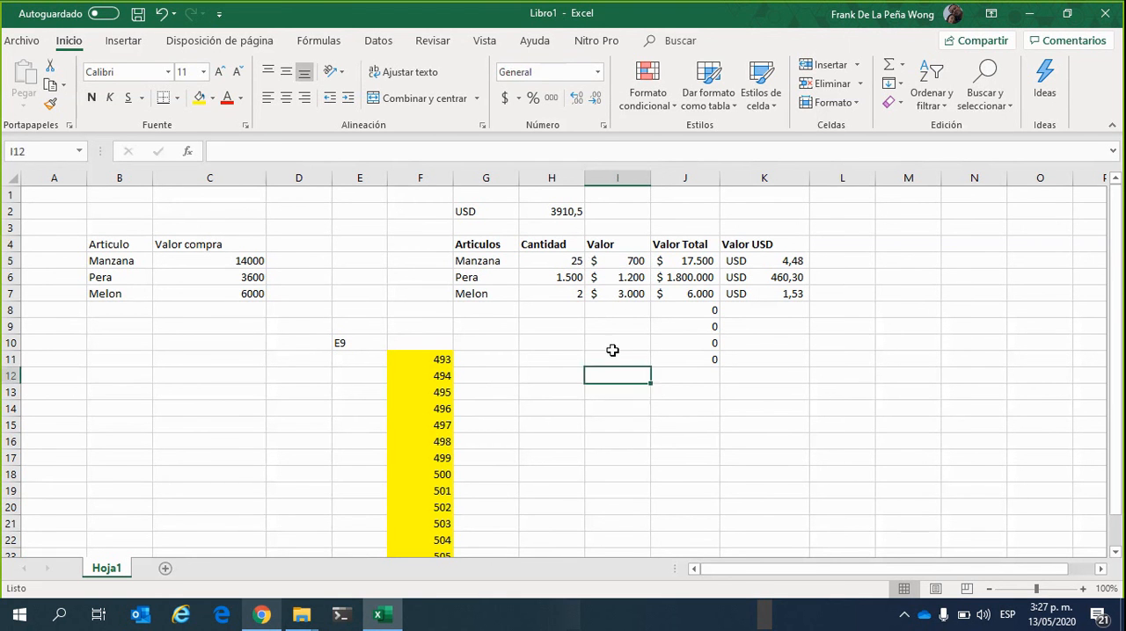
Review the Valor Total formulas in J5 to J7 and how their row references change
{"action": "left_click", "coordinate": [709, 261]}
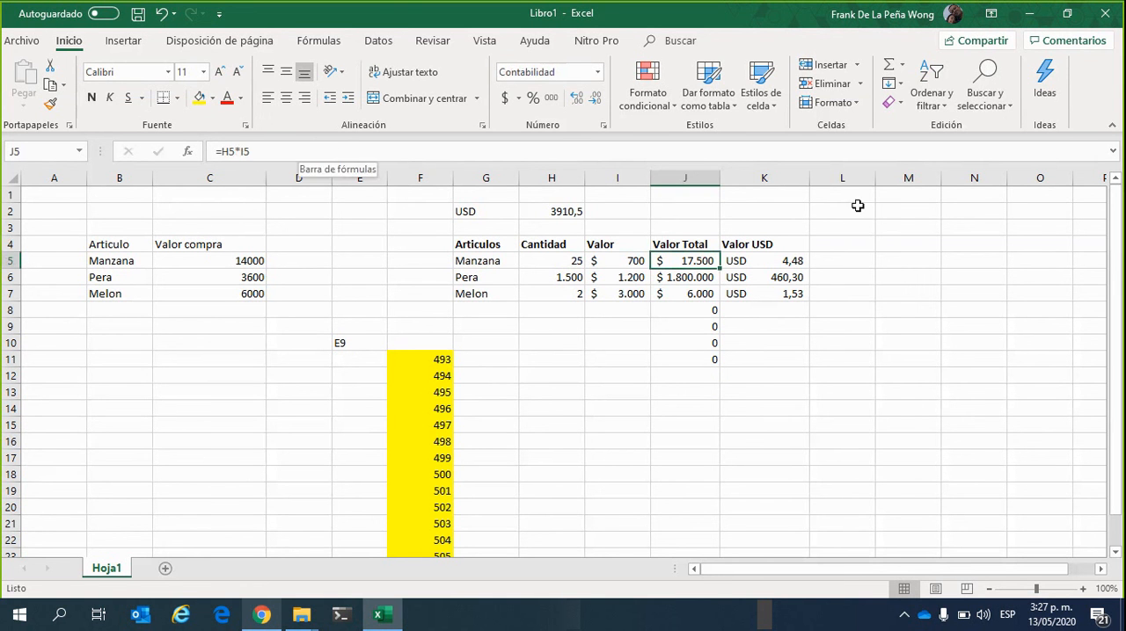
{"action": "left_click", "coordinate": [712, 279]}
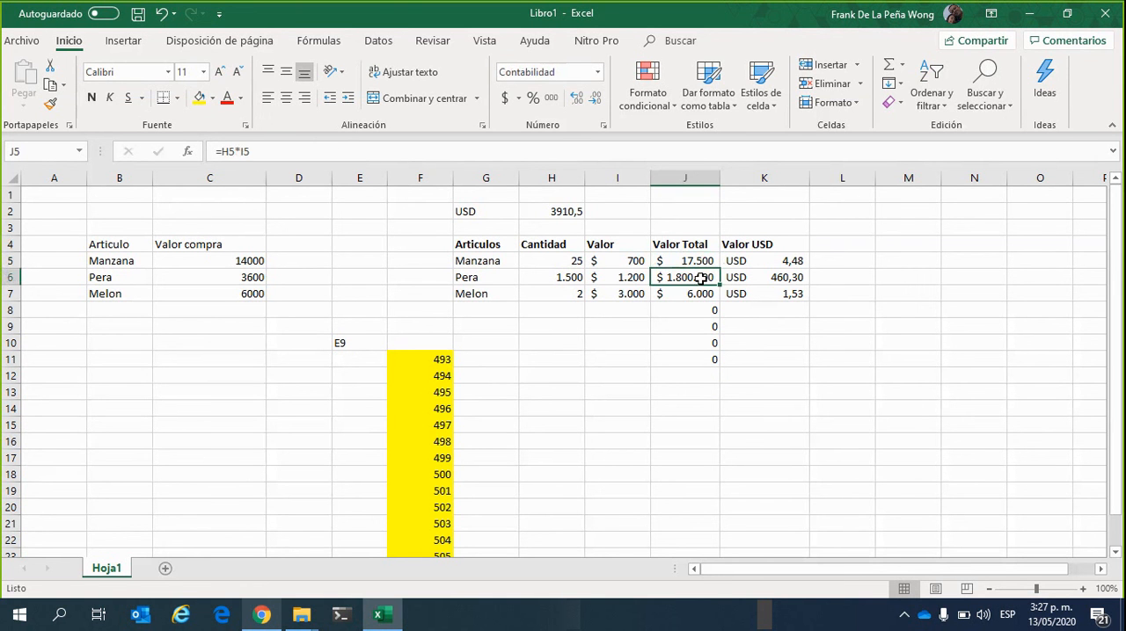
{"action": "left_click", "coordinate": [684, 297]}
{"action": "left_click", "coordinate": [708, 260]}
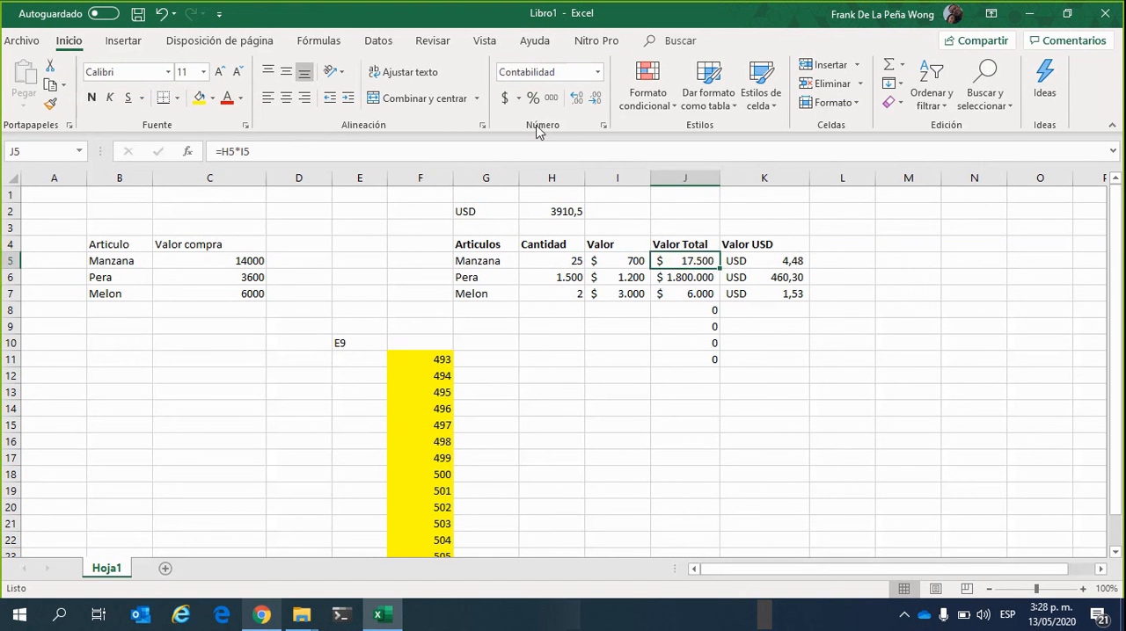
{"action": "left_click", "coordinate": [703, 279]}
{"action": "left_click", "coordinate": [708, 262]}
{"action": "left_click", "coordinate": [709, 277]}
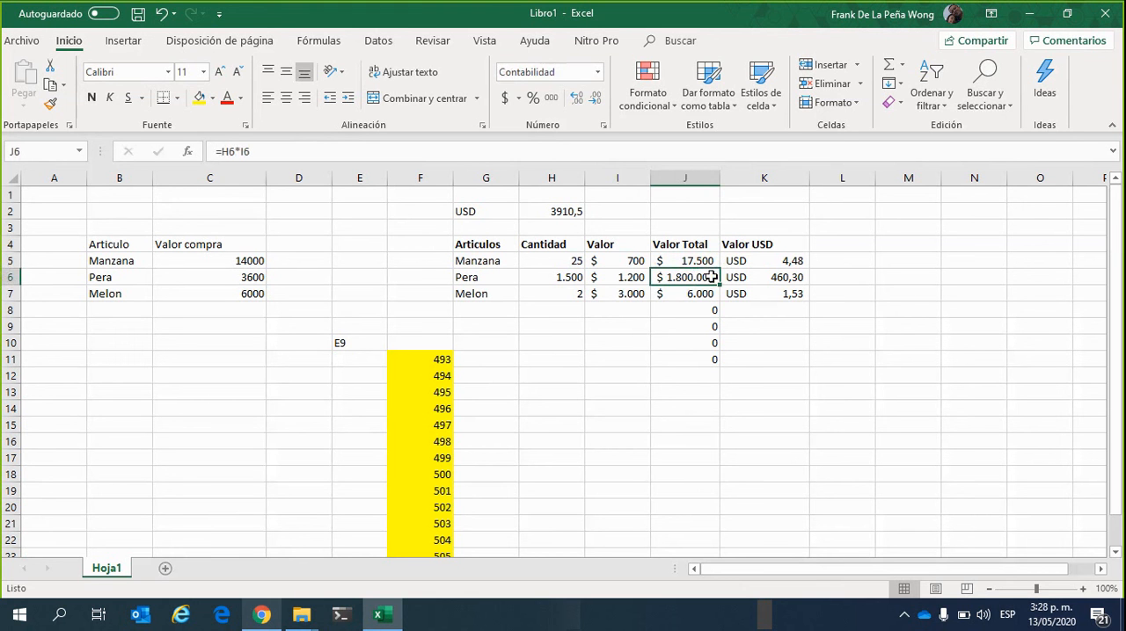
{"action": "left_click", "coordinate": [709, 295]}
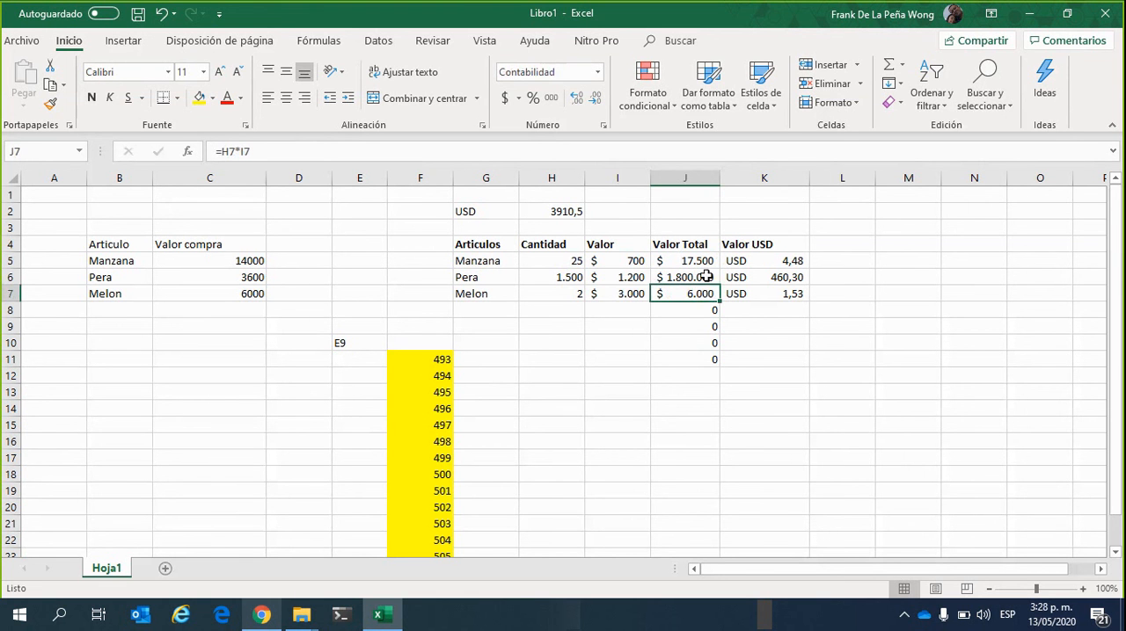
Compare the Valor USD formula in K5 with the Valor Total formula in J5
{"action": "left_click", "coordinate": [779, 261]}
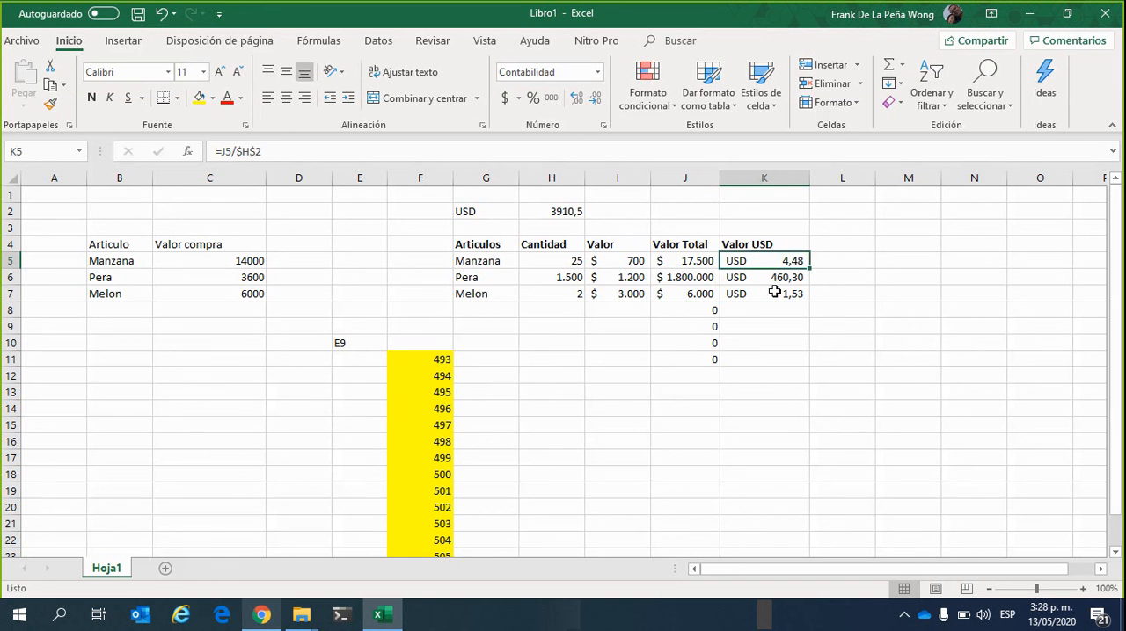
{"action": "left_click", "coordinate": [689, 428]}
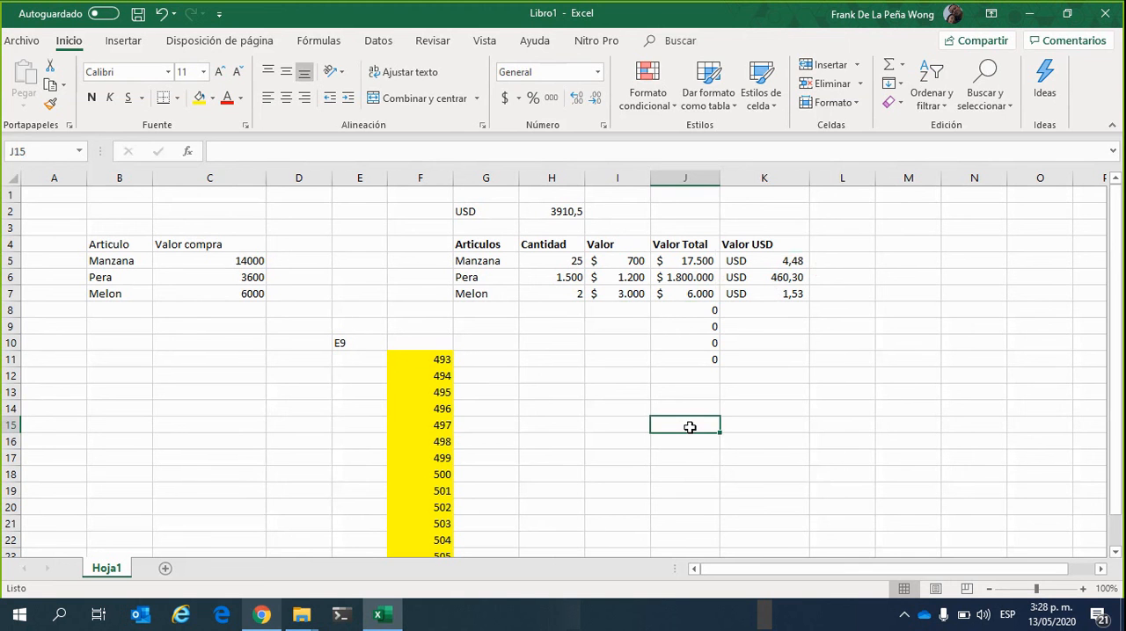
{"action": "left_click", "coordinate": [800, 393]}
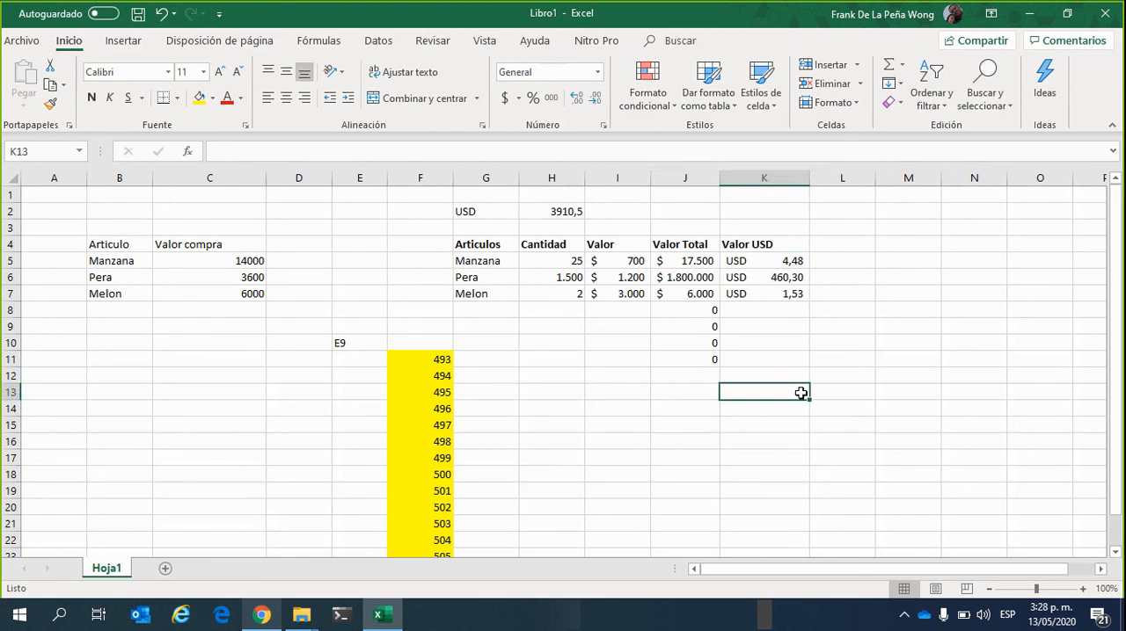
{"action": "left_click", "coordinate": [800, 260]}
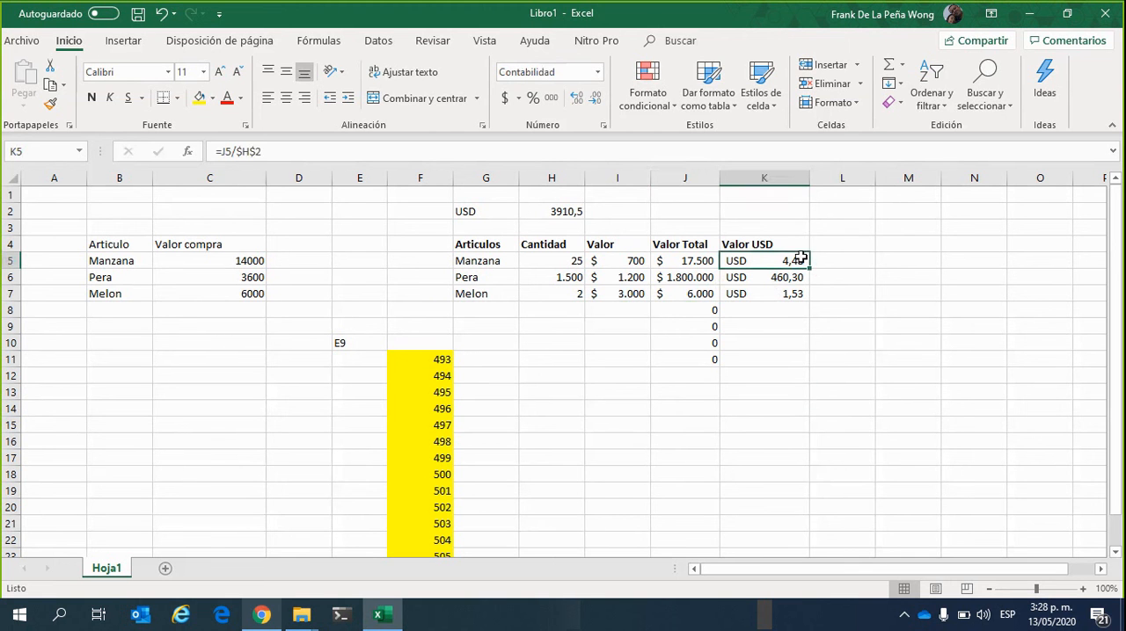
{"action": "left_click", "coordinate": [687, 264]}
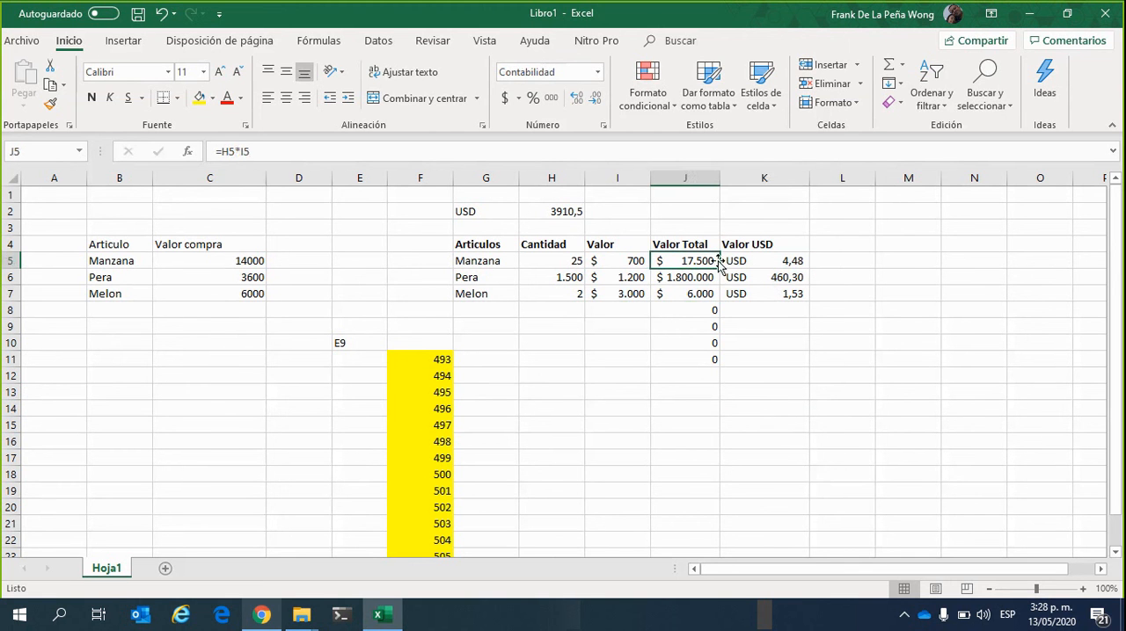
Examine the Valor Total formulas in J8 and J11 below the table and the cells that J11 references
{"action": "left_click", "coordinate": [694, 309]}
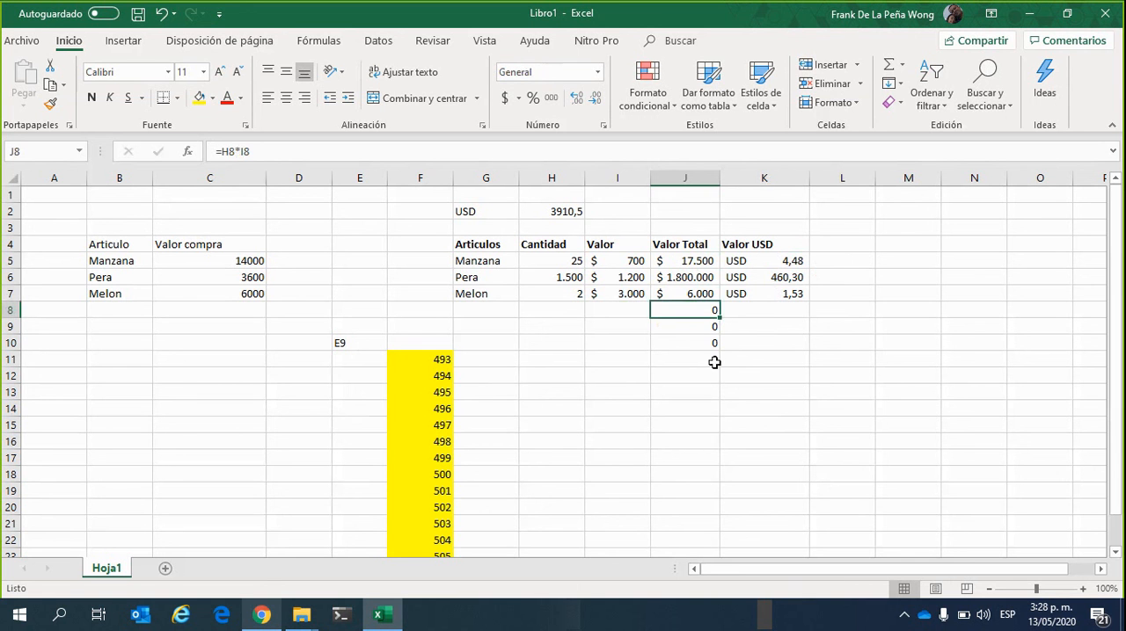
{"action": "left_click", "coordinate": [703, 393]}
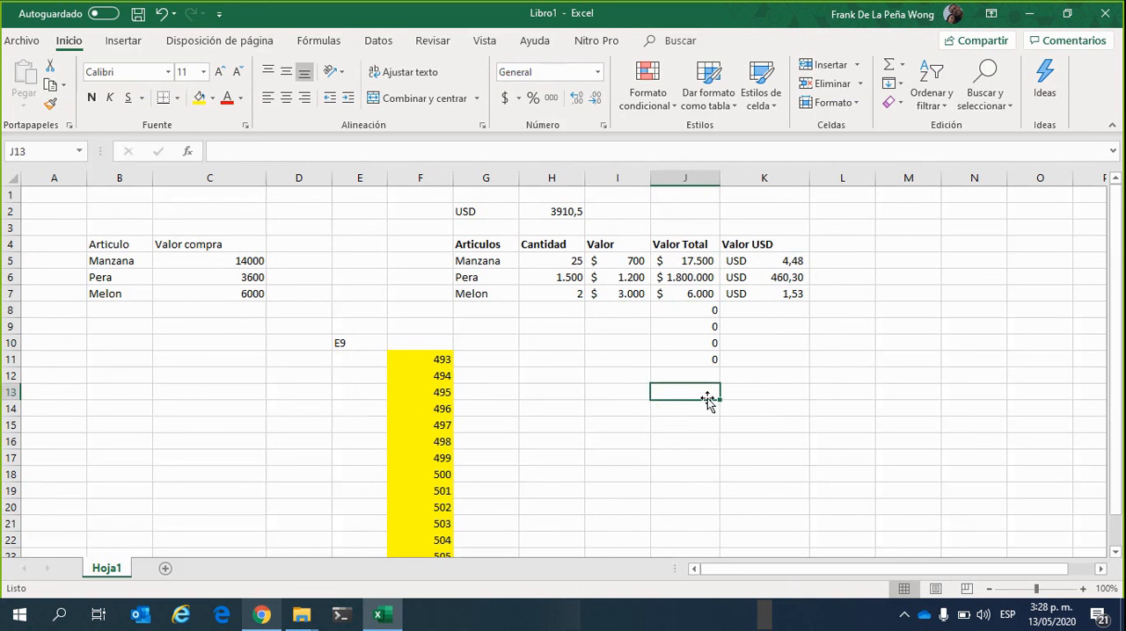
{"action": "left_click", "coordinate": [703, 355]}
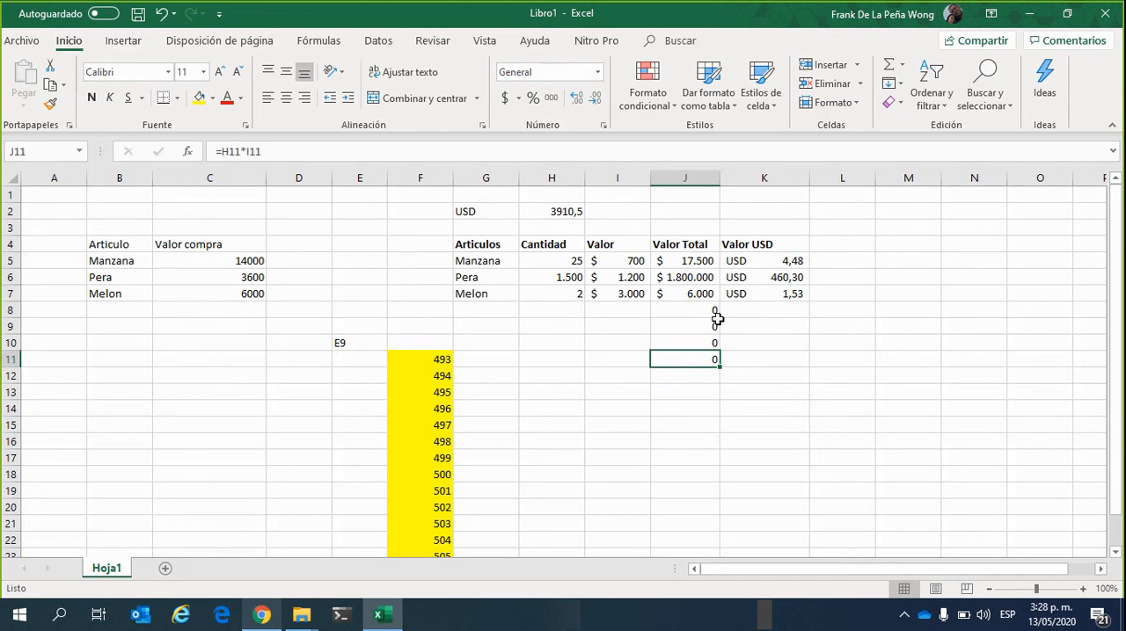
{"action": "left_click", "coordinate": [273, 150]}
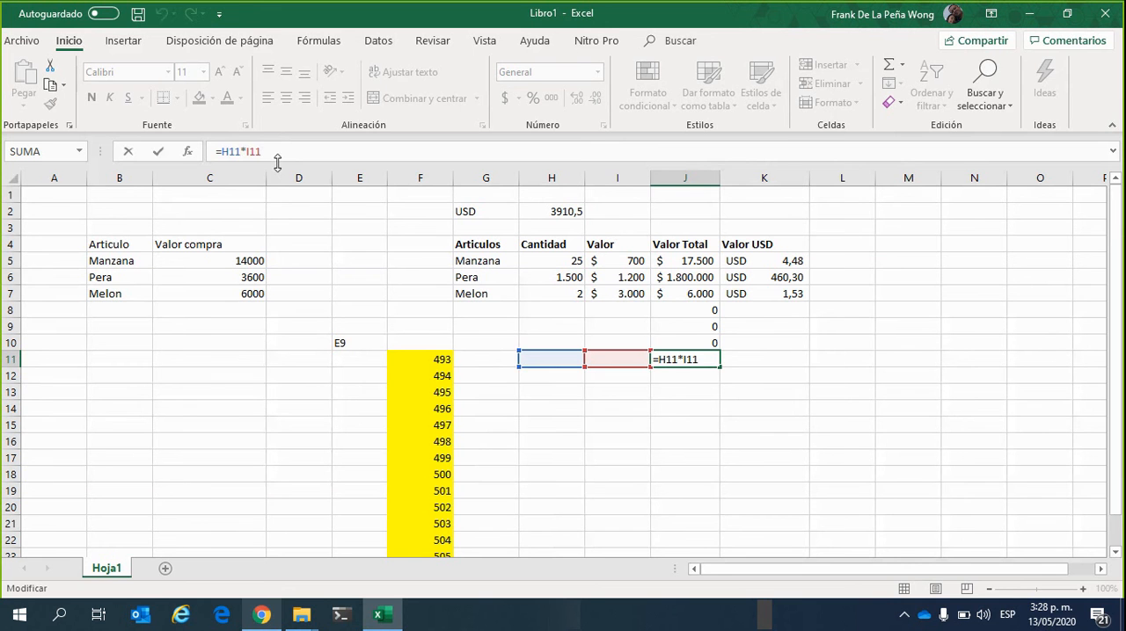
{"action": "left_click", "coordinate": [723, 409]}
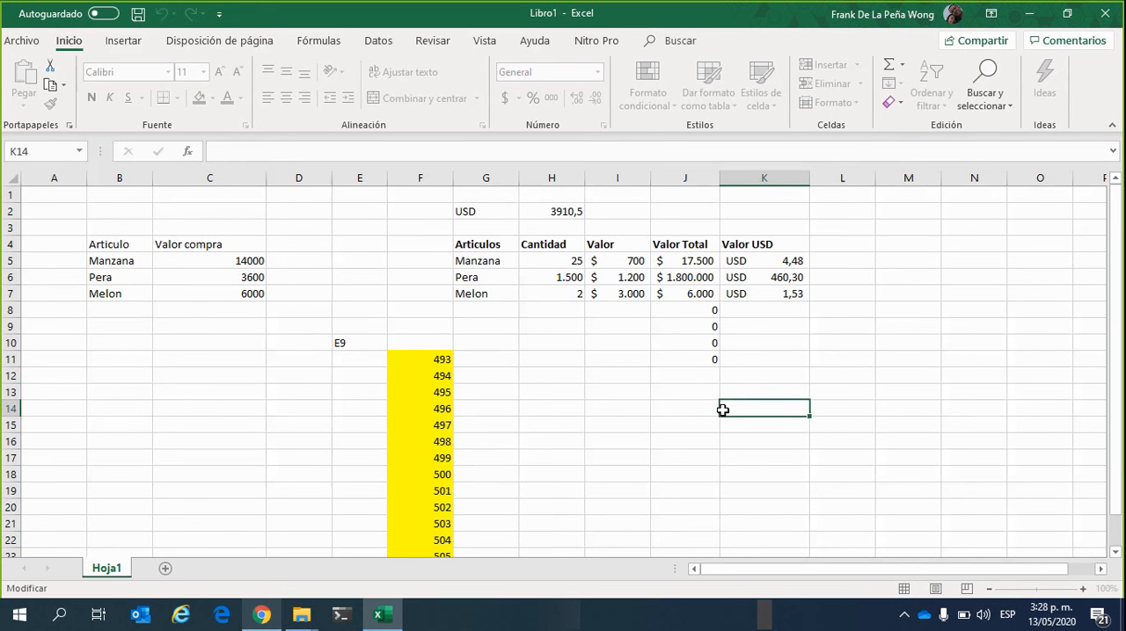
Check whether the yellow cells F14 and F11 hold typed values or formulas
{"action": "left_click", "coordinate": [442, 413]}
{"action": "scroll", "coordinate": [475, 409], "scroll_direction": "down", "scroll_amount": 1}
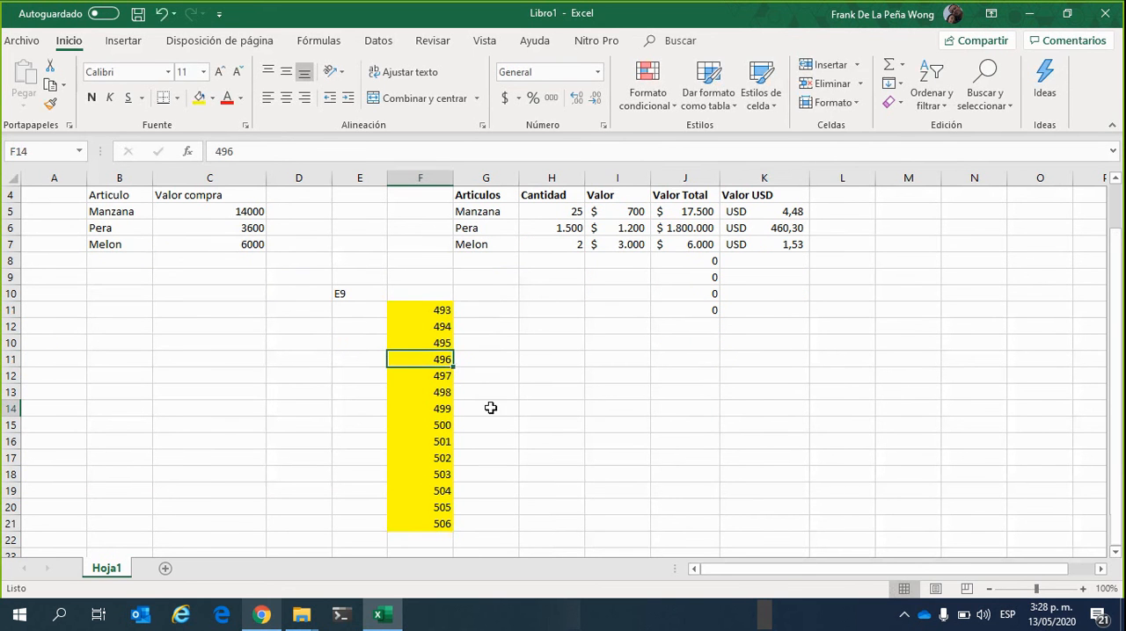
{"action": "left_click", "coordinate": [442, 310]}
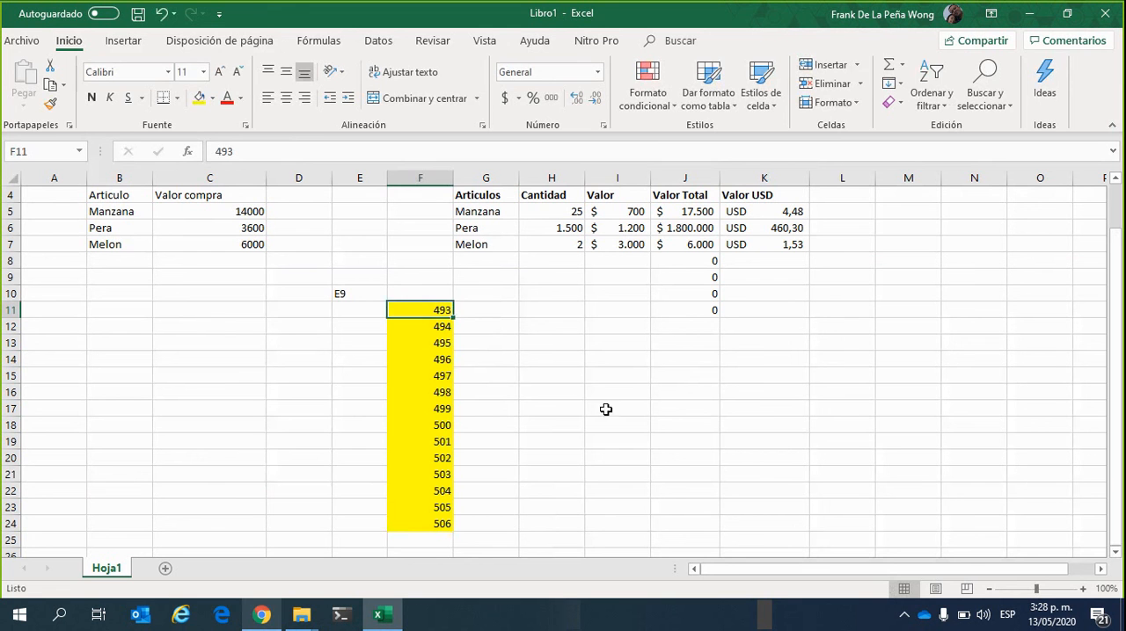
Enter the formula =H16*I16 in cell J16
{"action": "left_click", "coordinate": [626, 390]}
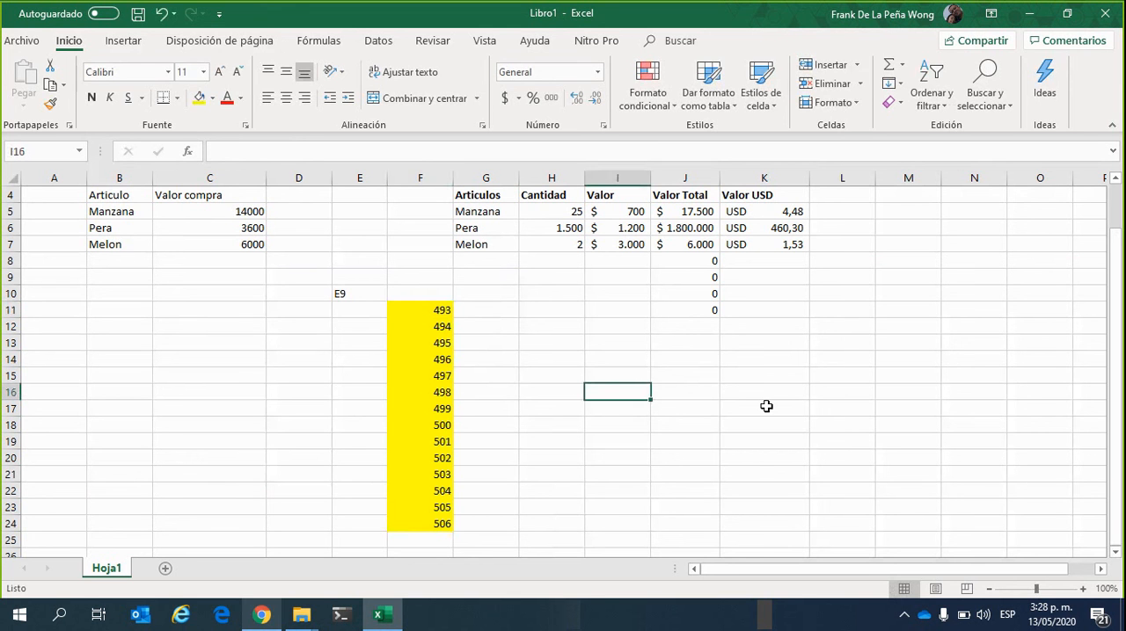
{"action": "key", "text": "Right"}
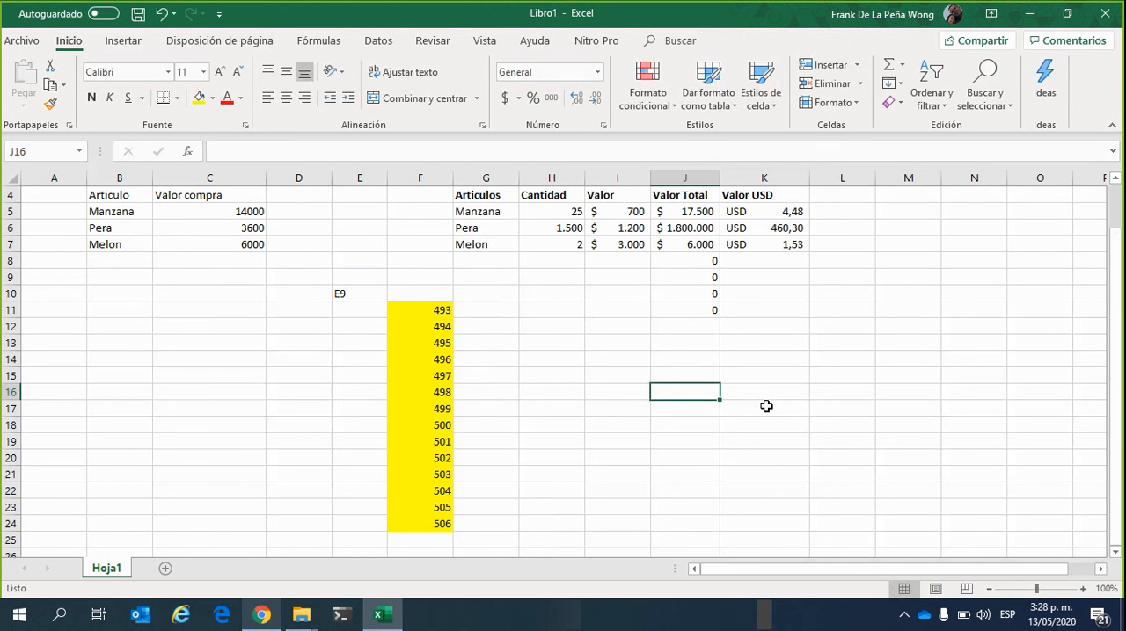
{"action": "type", "text": "="}
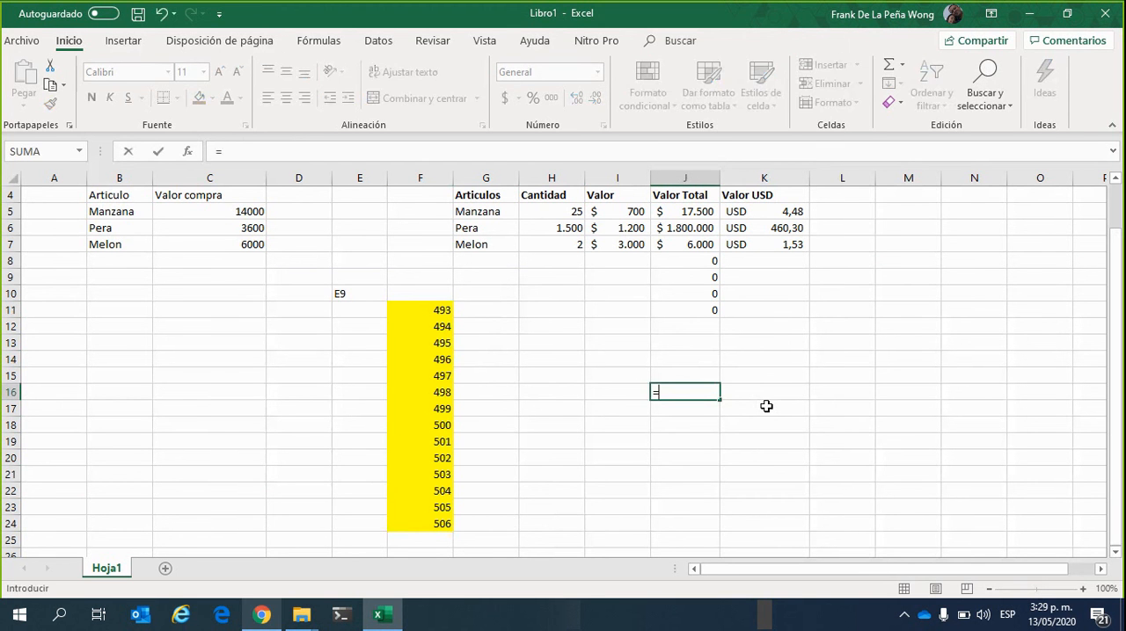
{"action": "scroll", "coordinate": [766, 406], "scroll_direction": "up", "scroll_amount": 1}
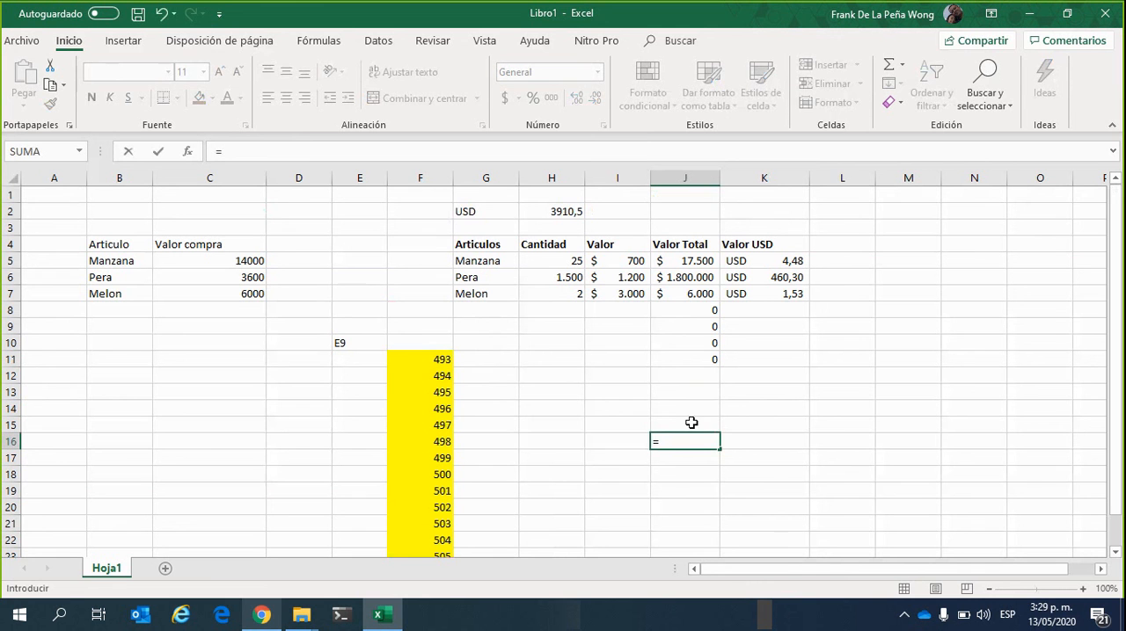
{"action": "left_click", "coordinate": [550, 443]}
{"action": "type", "text": "*"}
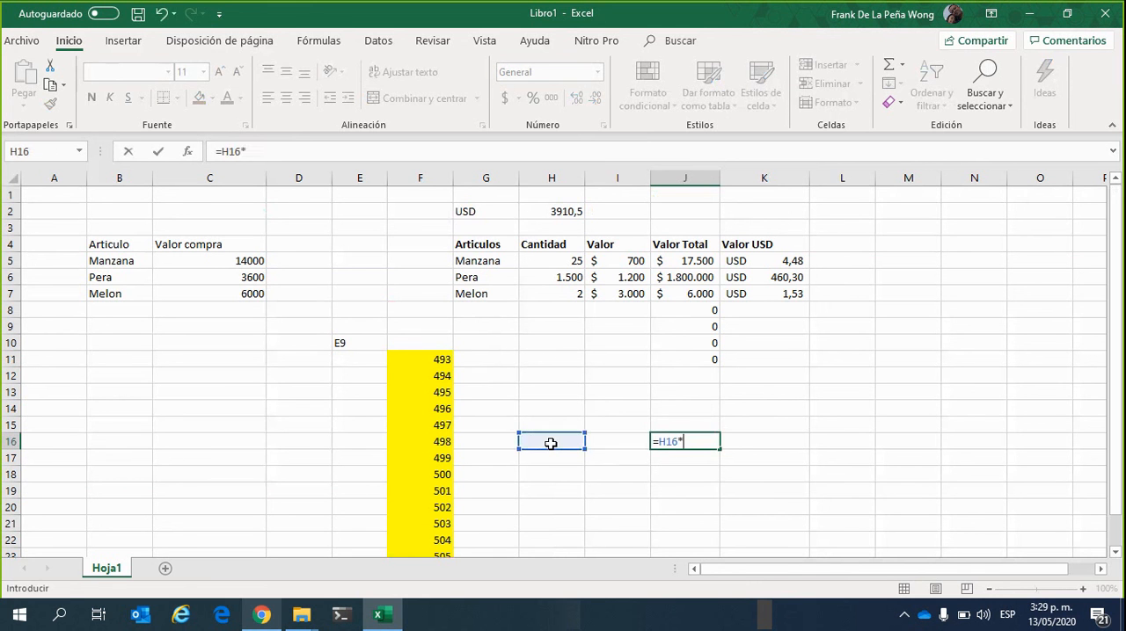
{"action": "left_click", "coordinate": [630, 439]}
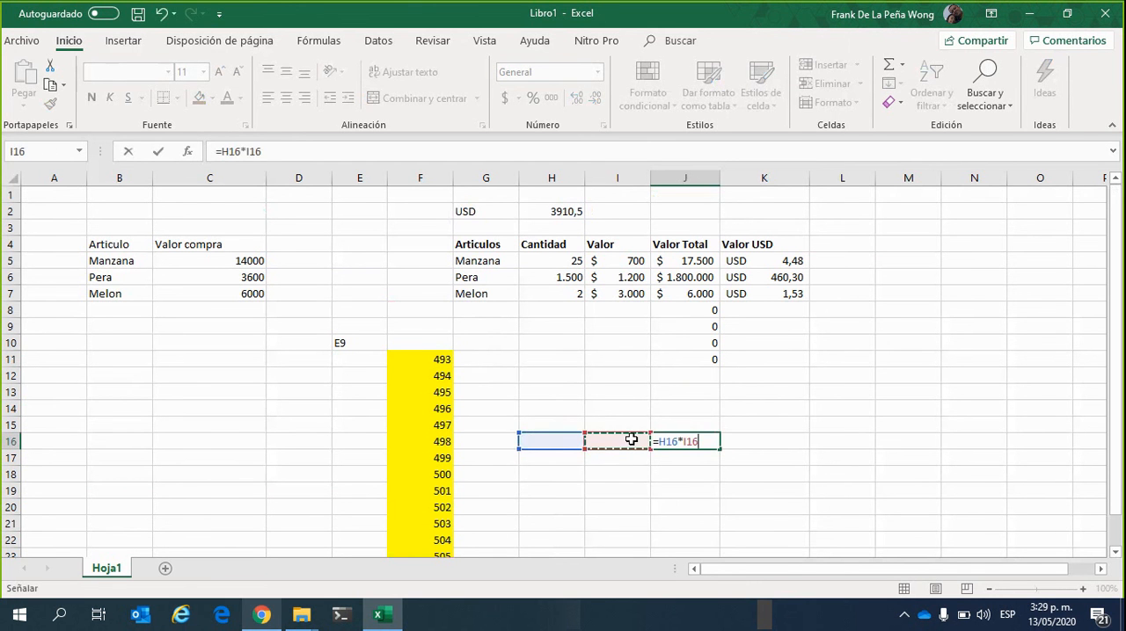
{"action": "key", "text": "Return"}
Fill the J16 formula upward through J13 and check the references in J13
{"action": "left_click", "coordinate": [665, 440]}
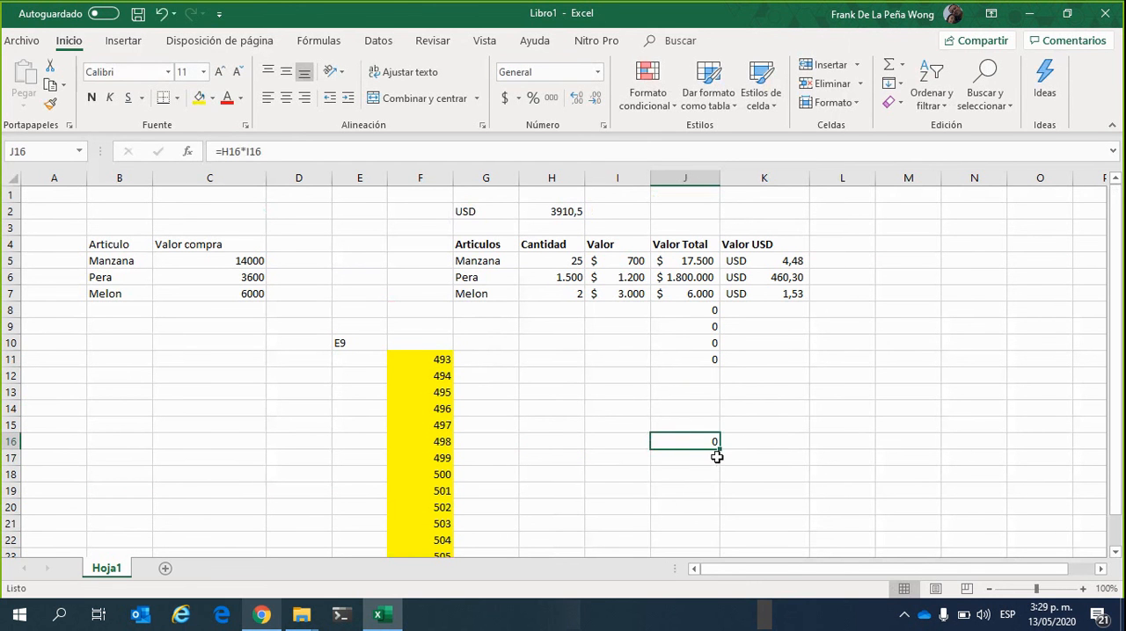
{"action": "left_click_drag", "start_coordinate": [720, 448], "coordinate": [721, 387]}
{"action": "left_click", "coordinate": [711, 390]}
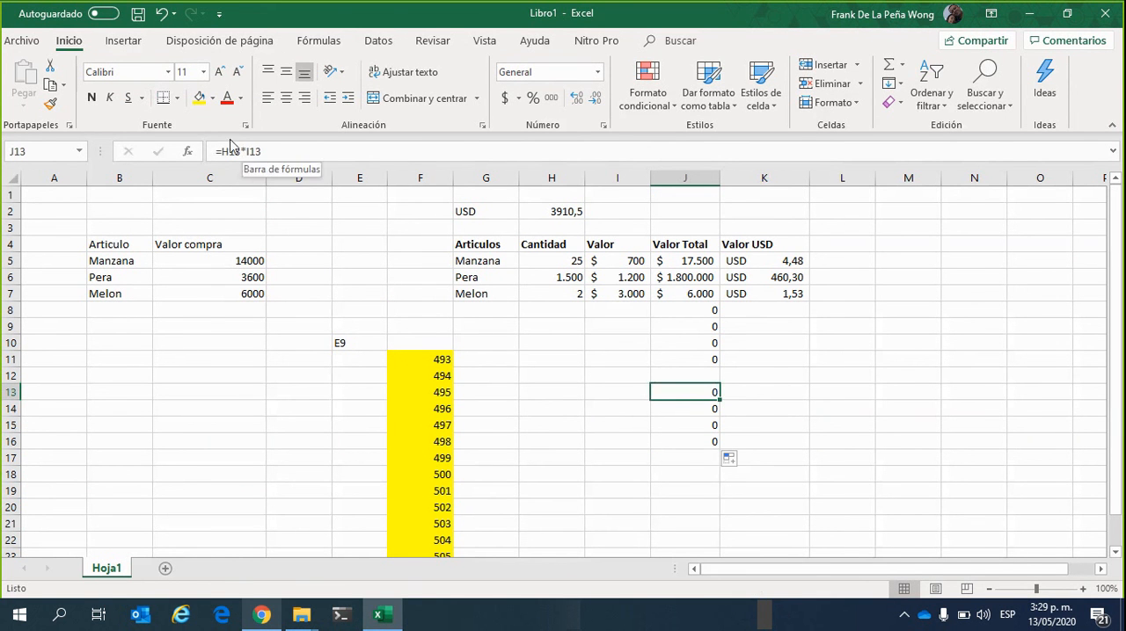
Copy the J16 formula across into K16
{"action": "left_click", "coordinate": [768, 375]}
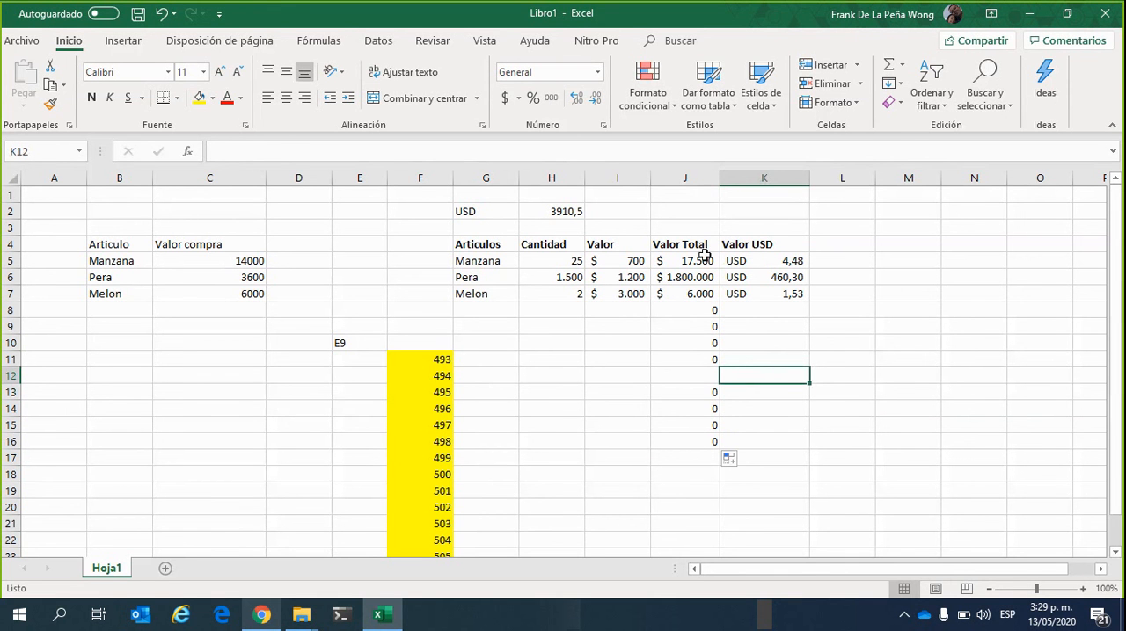
{"action": "left_click", "coordinate": [759, 441]}
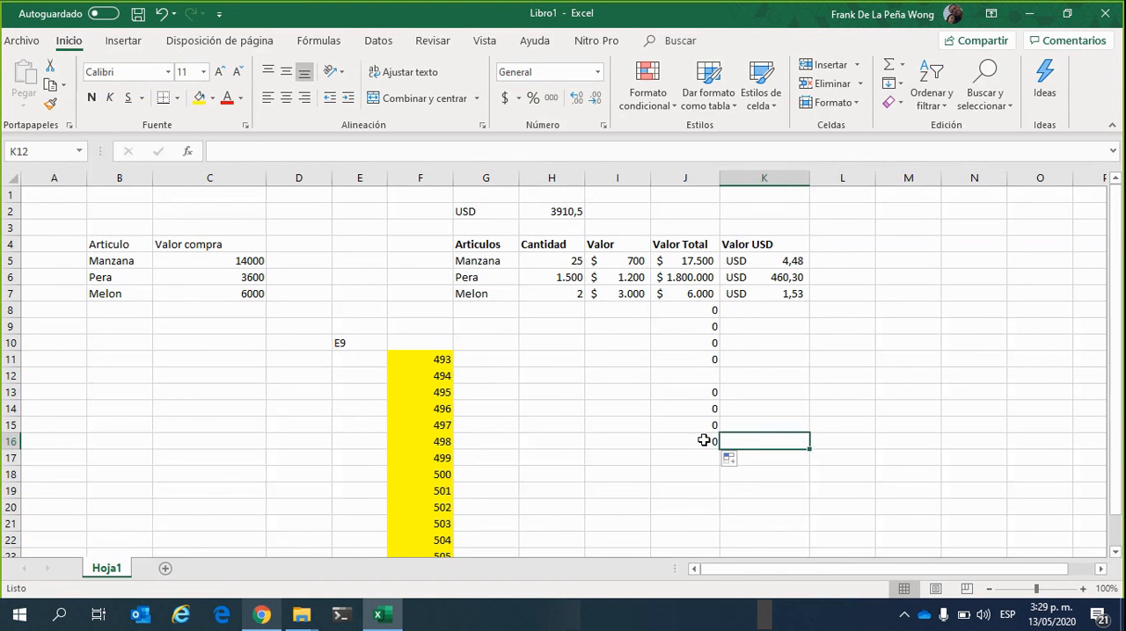
{"action": "left_click_drag", "start_coordinate": [703, 441], "coordinate": [775, 440]}
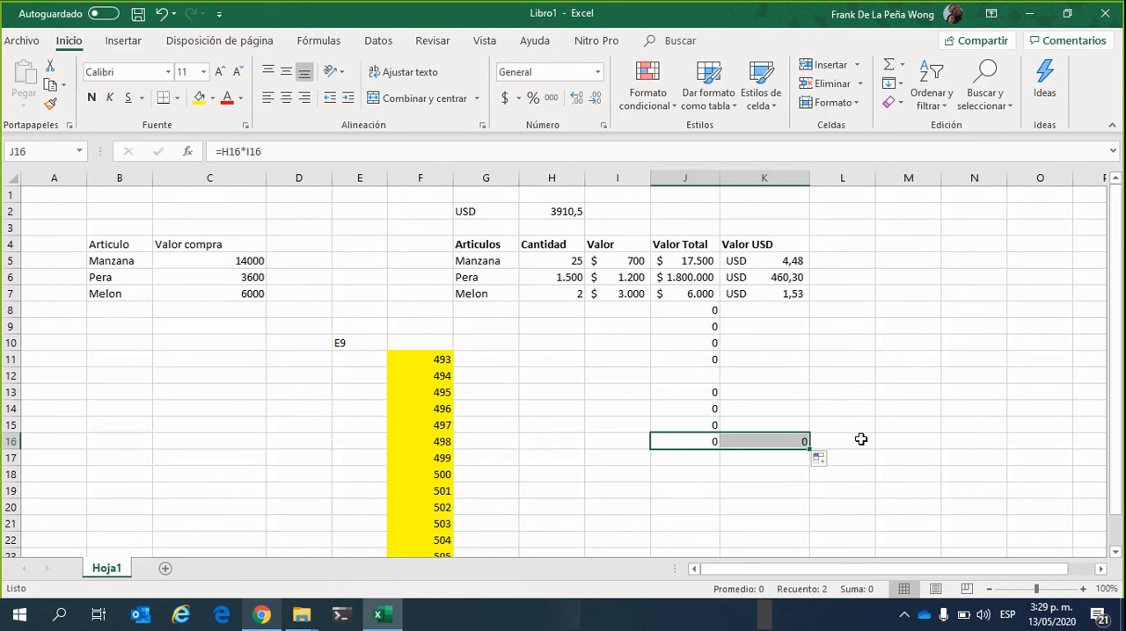
Compare the formulas in K16 and J16 to see how their column references change
{"action": "left_click", "coordinate": [771, 442]}
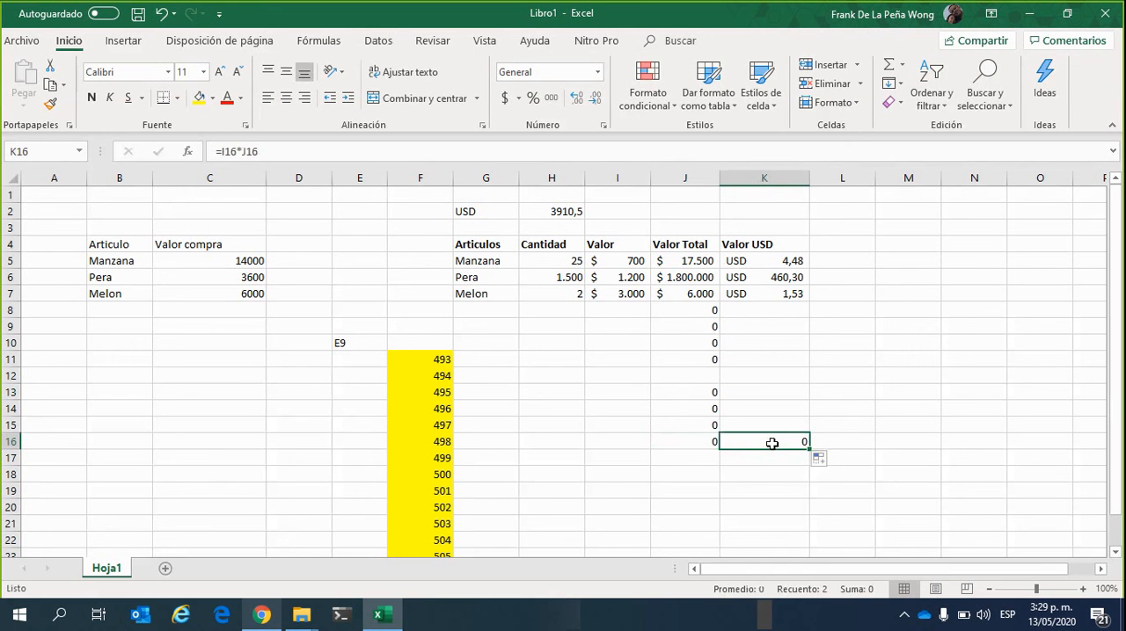
{"action": "left_click", "coordinate": [386, 150]}
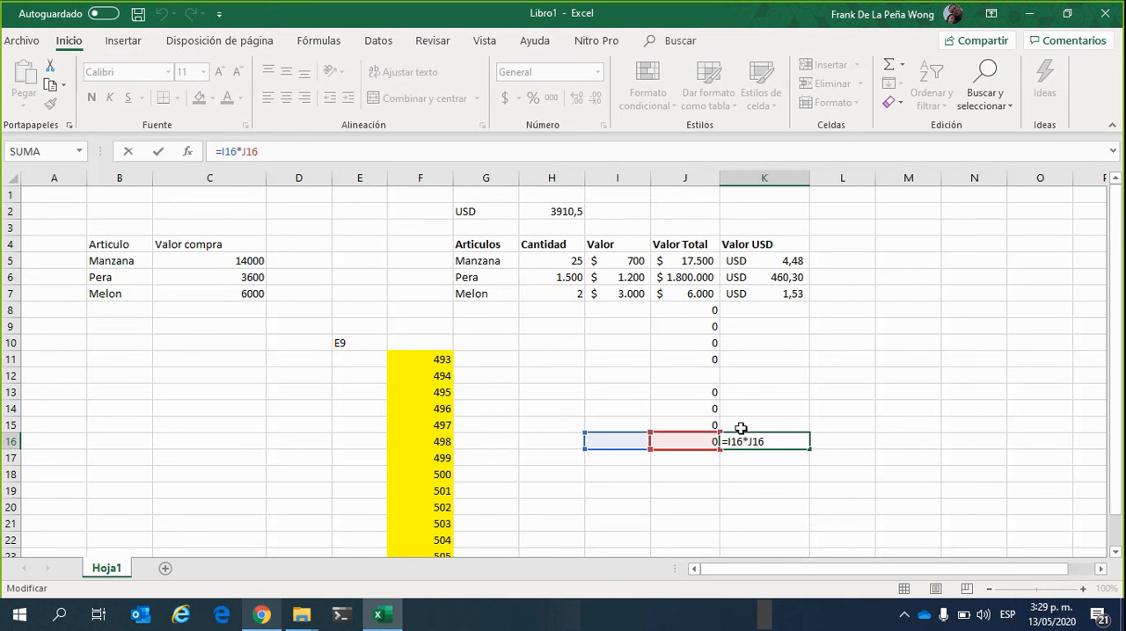
{"action": "left_click", "coordinate": [706, 489]}
{"action": "left_click", "coordinate": [701, 440]}
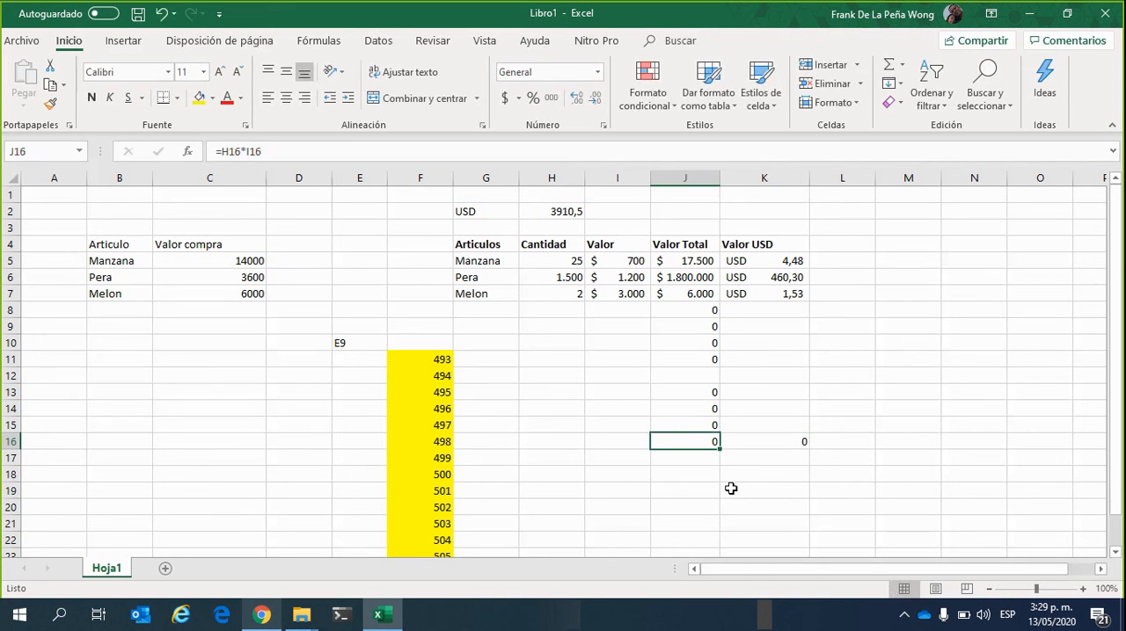
{"action": "left_click", "coordinate": [329, 150]}
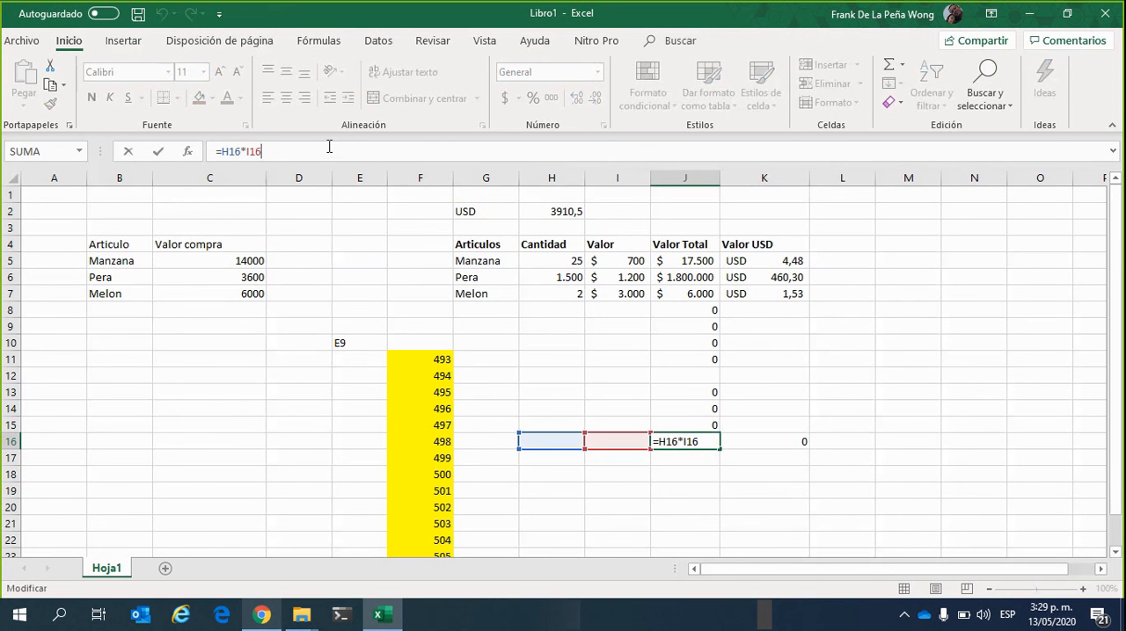
{"action": "left_click", "coordinate": [771, 440]}
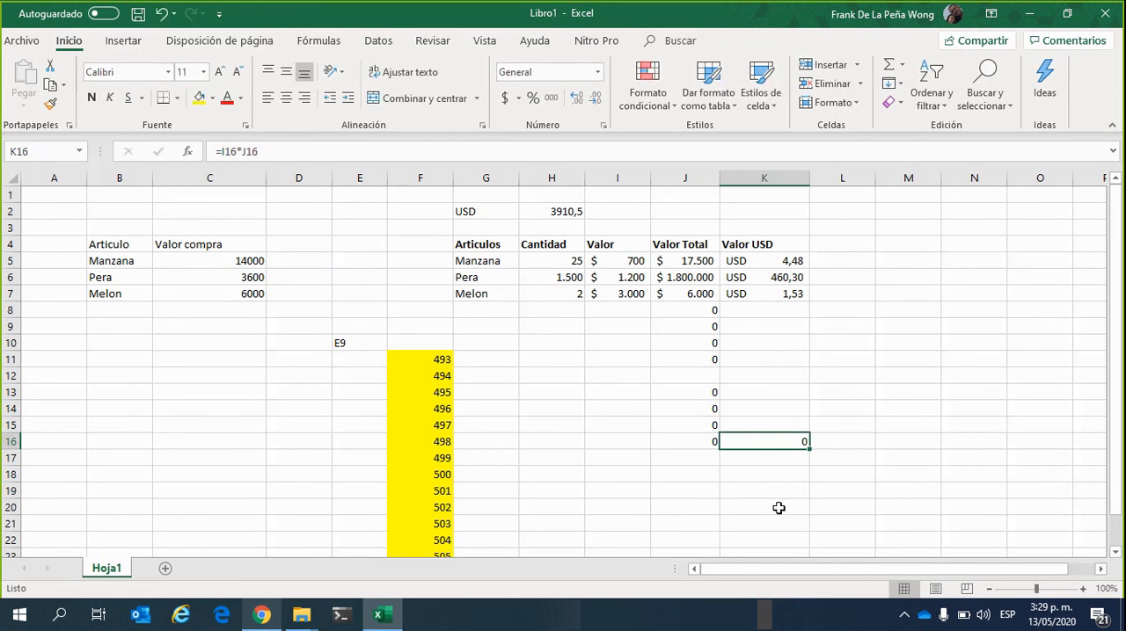
{"action": "left_click", "coordinate": [309, 155]}
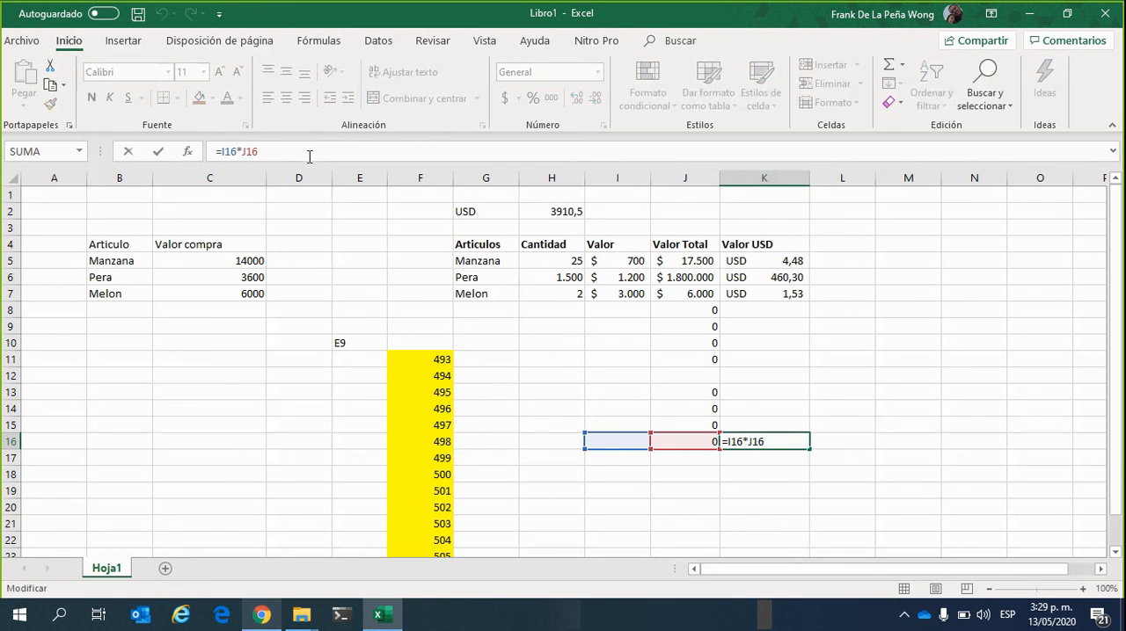
{"action": "left_click", "coordinate": [859, 459]}
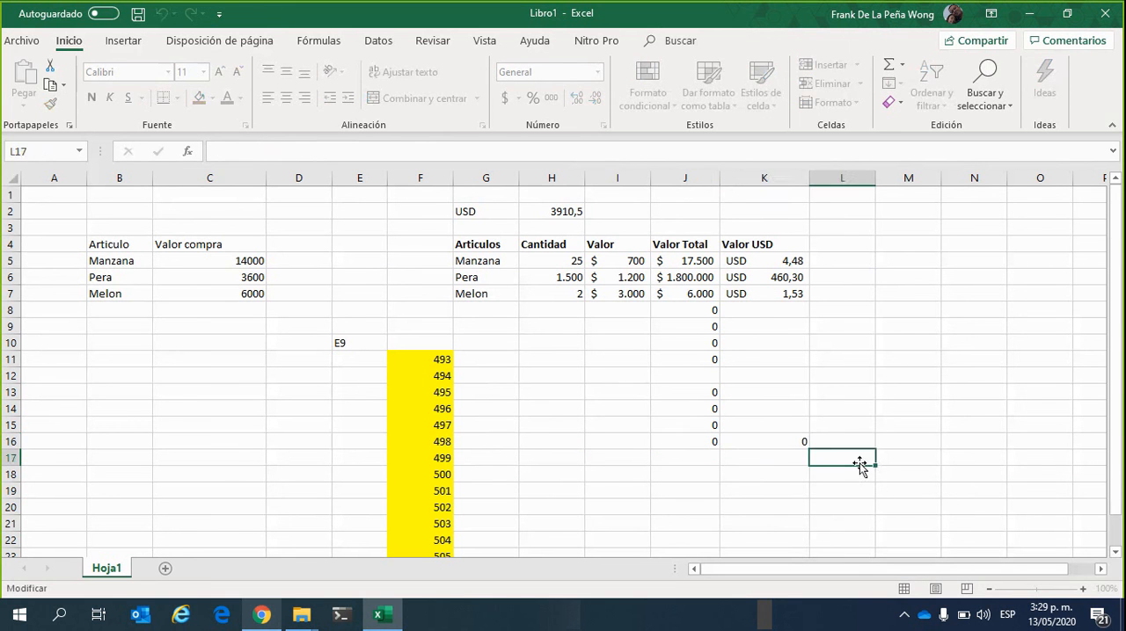
Delete the copied formula from K16
{"action": "left_click", "coordinate": [788, 435]}
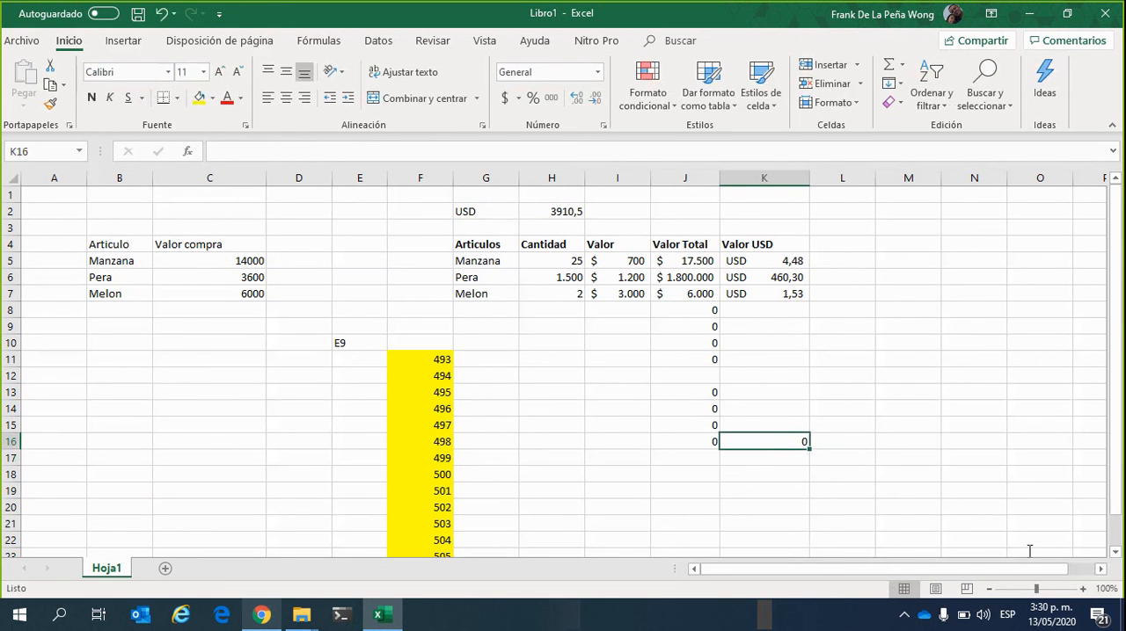
{"action": "key", "text": "Delete"}
{"action": "left_click", "coordinate": [883, 380]}
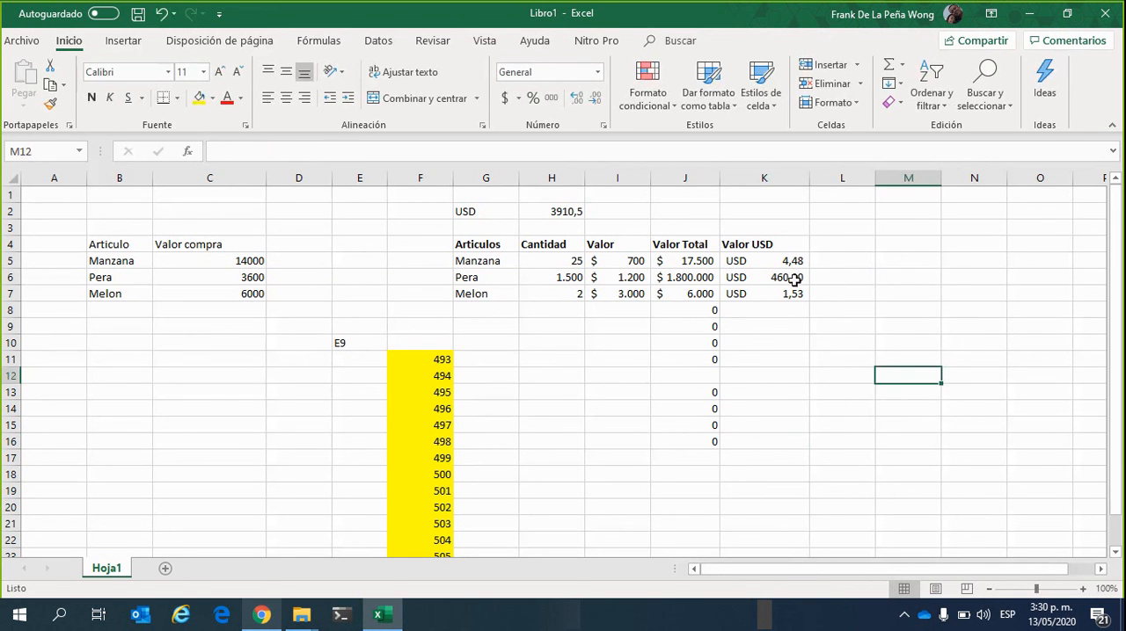
Review the Valor USD formulas in K5 to K7 and the exchange rate in H2 that they reference absolutely
{"action": "left_click", "coordinate": [798, 261]}
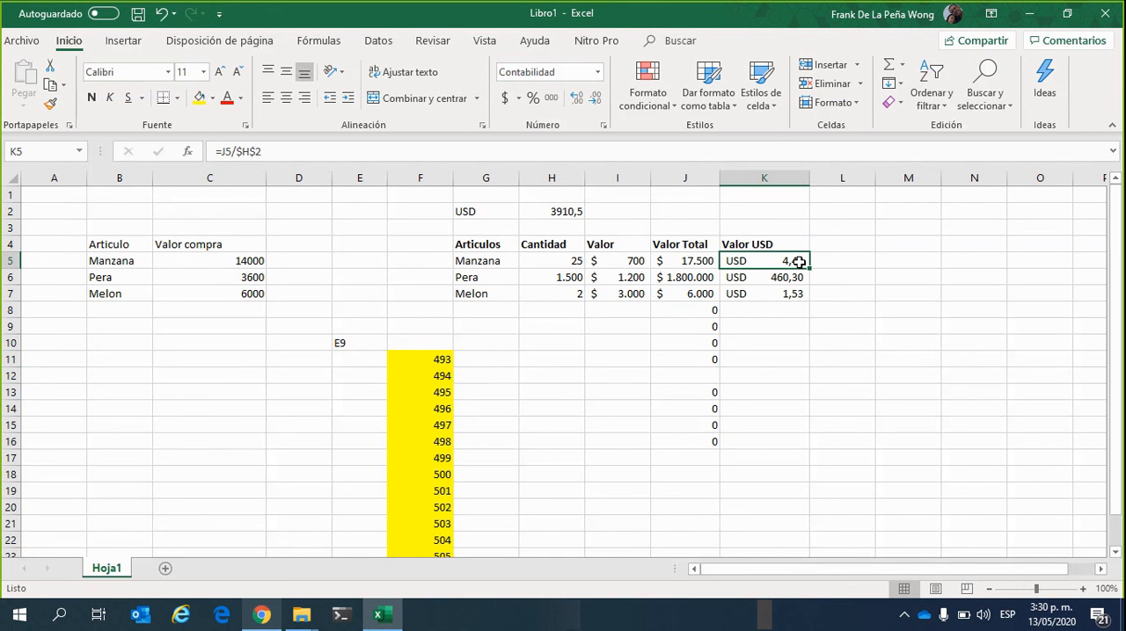
{"action": "left_click", "coordinate": [554, 212]}
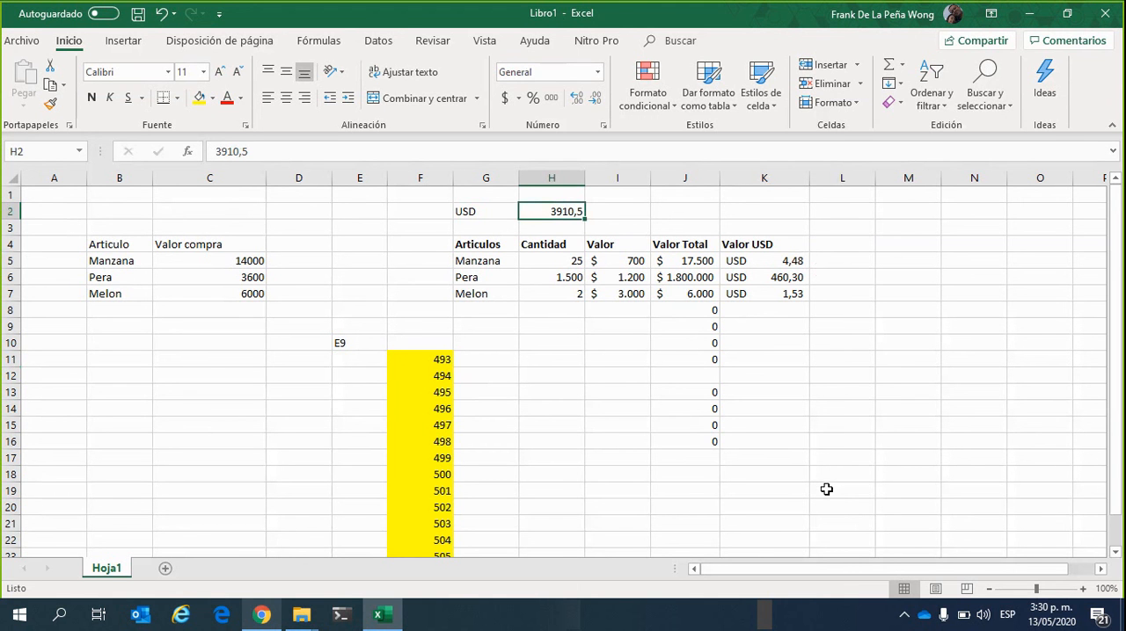
{"action": "left_click", "coordinate": [798, 261]}
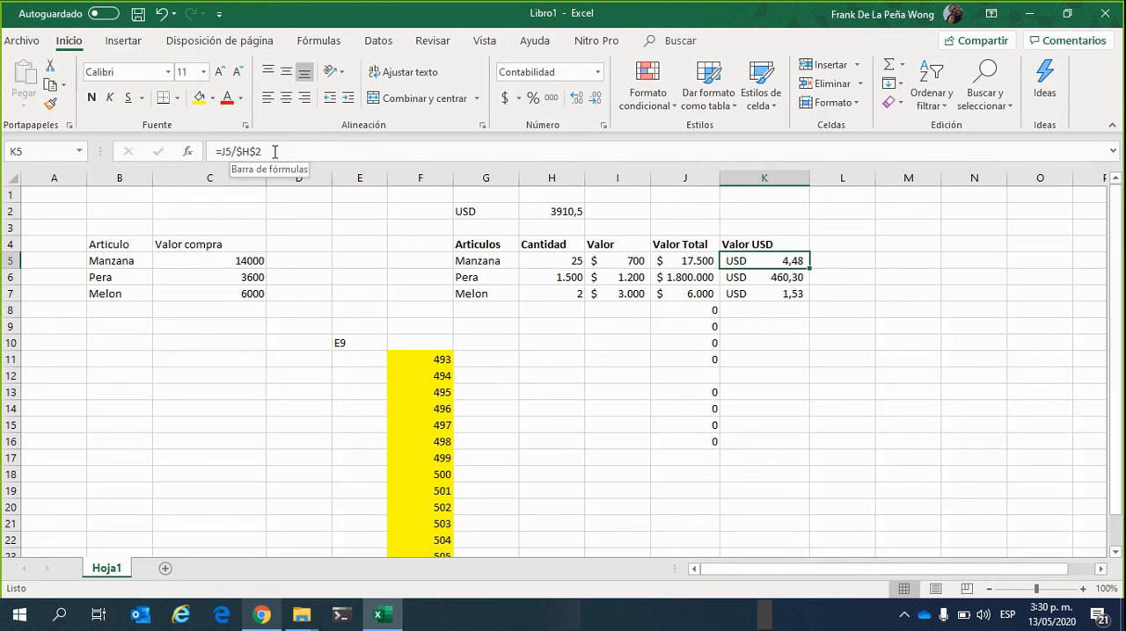
{"action": "left_click", "coordinate": [764, 280]}
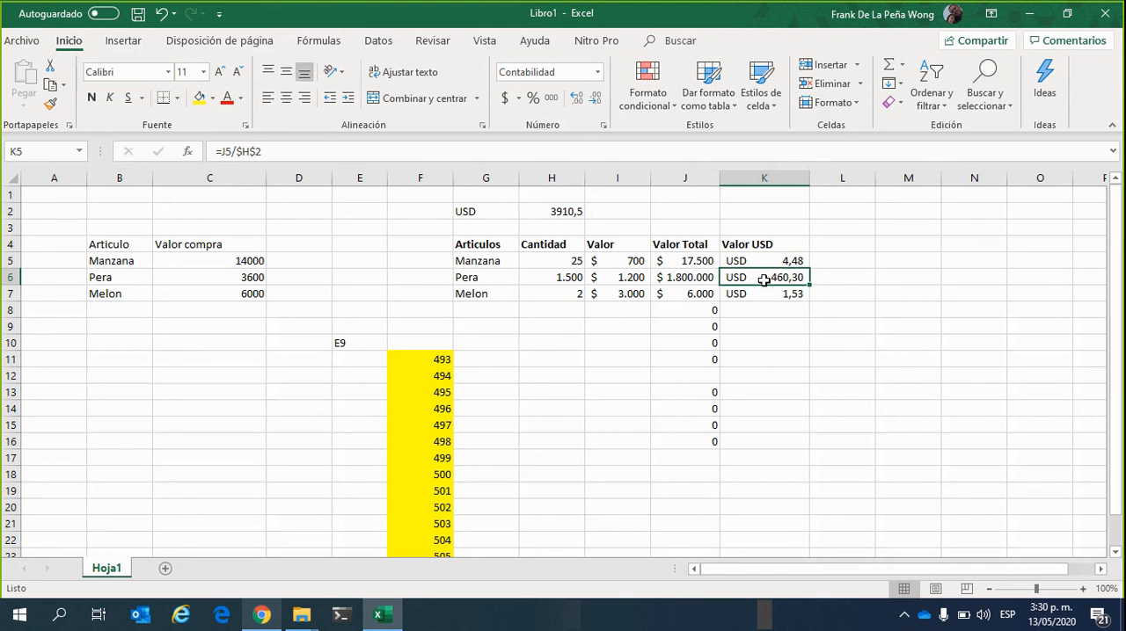
{"action": "left_click", "coordinate": [746, 294]}
{"action": "left_click", "coordinate": [758, 279]}
{"action": "left_click", "coordinate": [770, 263]}
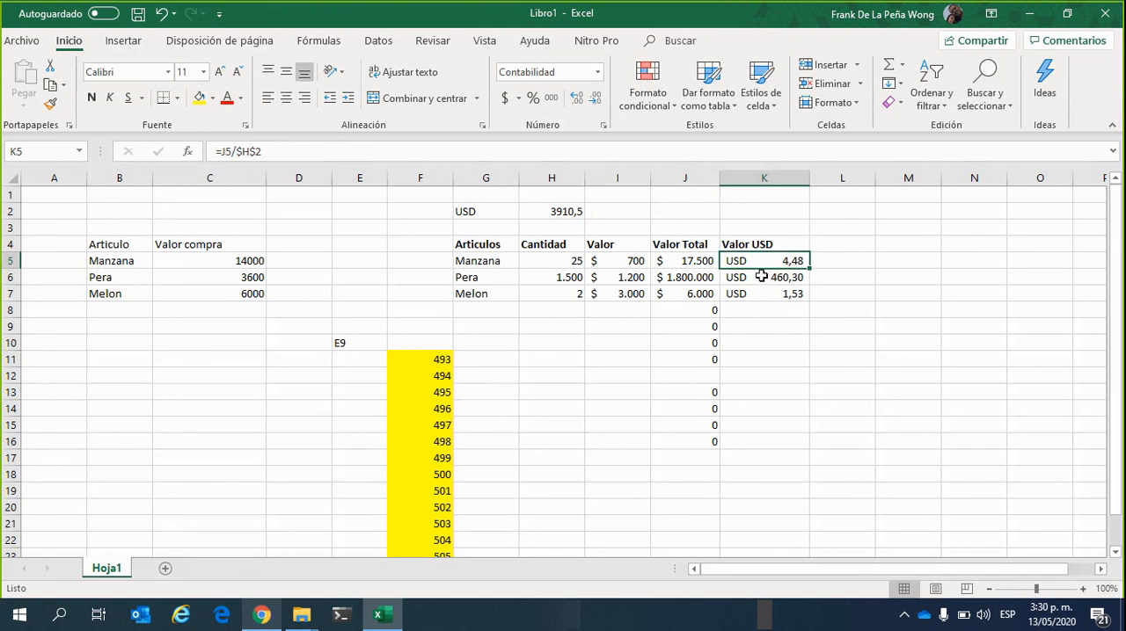
{"action": "left_click", "coordinate": [757, 293]}
{"action": "left_click", "coordinate": [816, 330]}
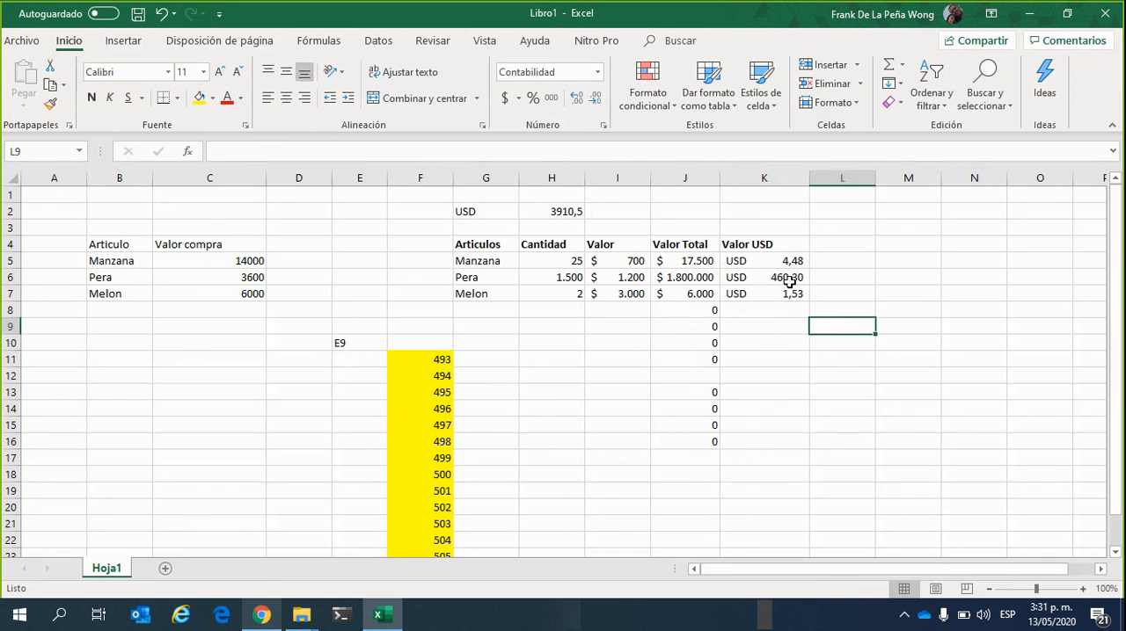
Copy the Pera row's Valor USD formula from K6 into L6 and inspect its references
{"action": "left_click", "coordinate": [783, 276]}
{"action": "left_click_drag", "start_coordinate": [811, 287], "coordinate": [883, 298]}
{"action": "left_click_drag", "start_coordinate": [842, 342], "coordinate": [844, 329]}
{"action": "left_click_drag", "start_coordinate": [848, 278], "coordinate": [849, 298]}
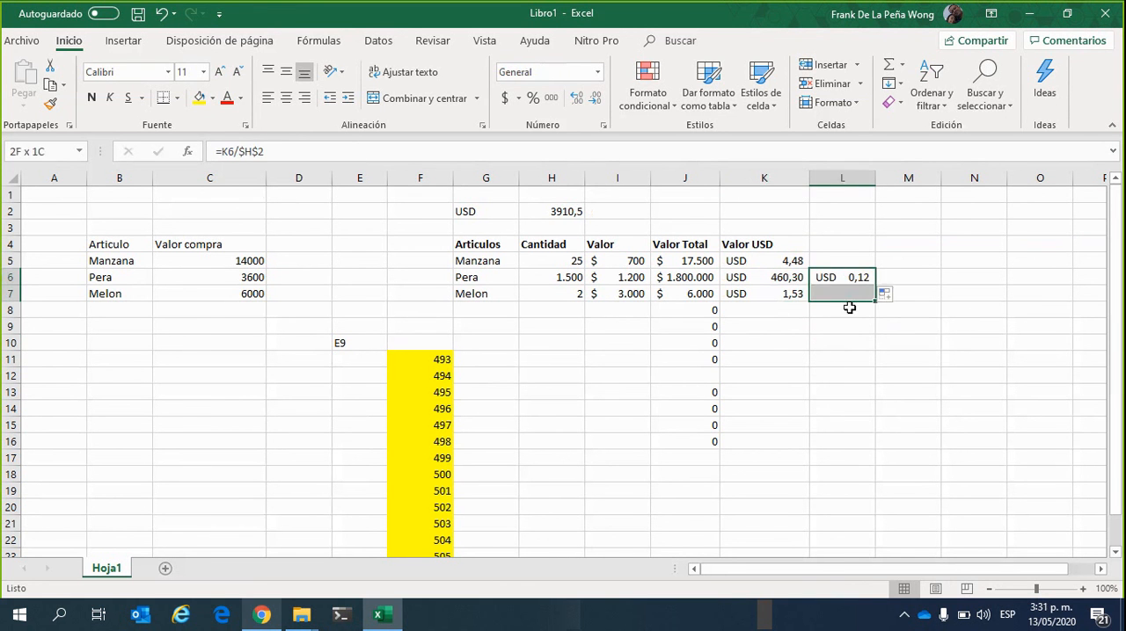
{"action": "left_click_drag", "start_coordinate": [888, 340], "coordinate": [864, 328]}
{"action": "left_click", "coordinate": [852, 277]}
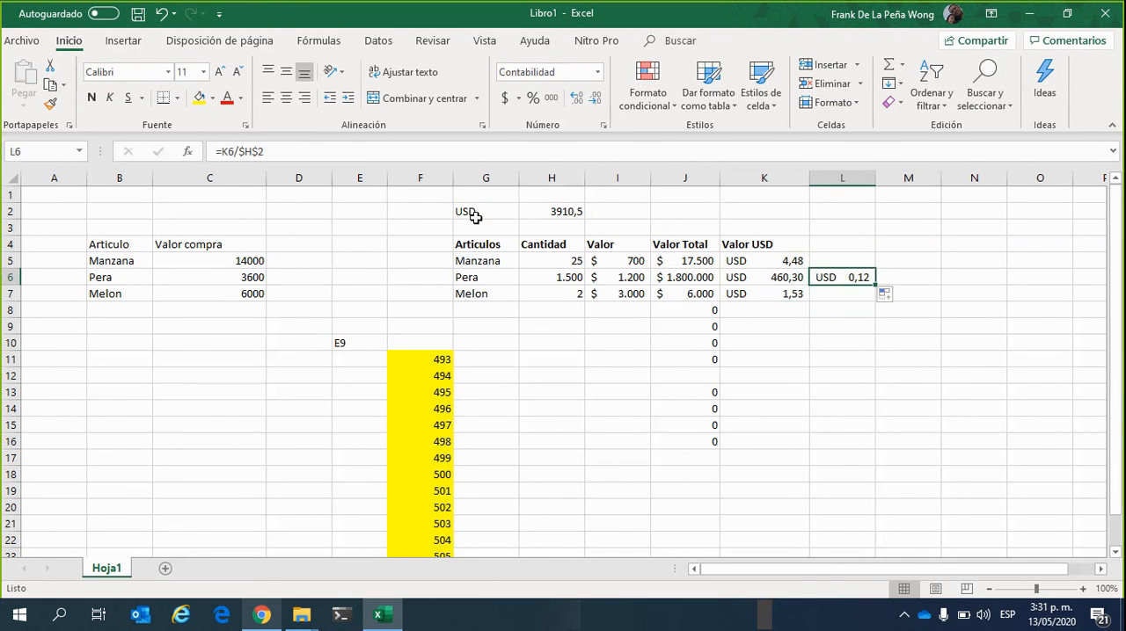
Check the cell references in L6's copied formula and delete it from the cell
{"action": "left_click", "coordinate": [294, 150]}
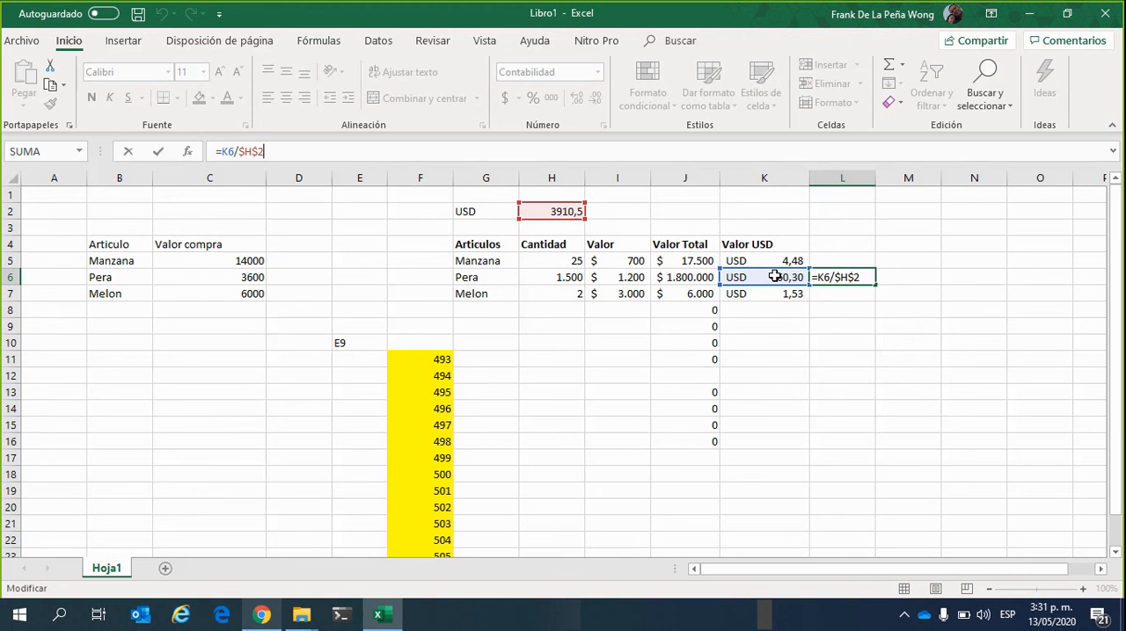
{"action": "left_click", "coordinate": [855, 373]}
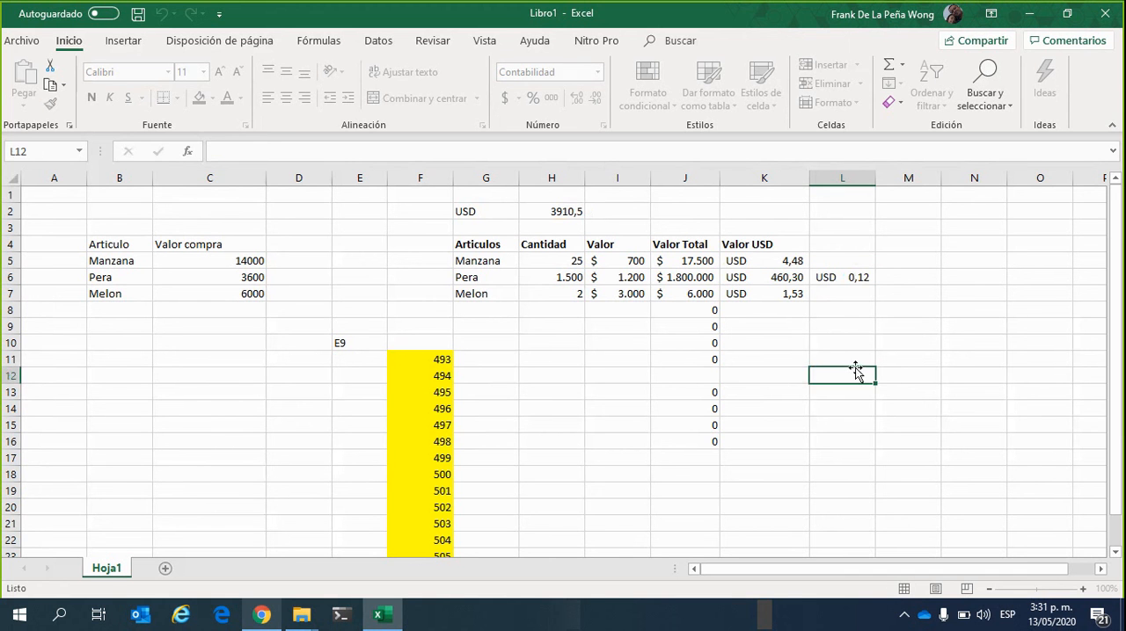
{"action": "left_click", "coordinate": [859, 277]}
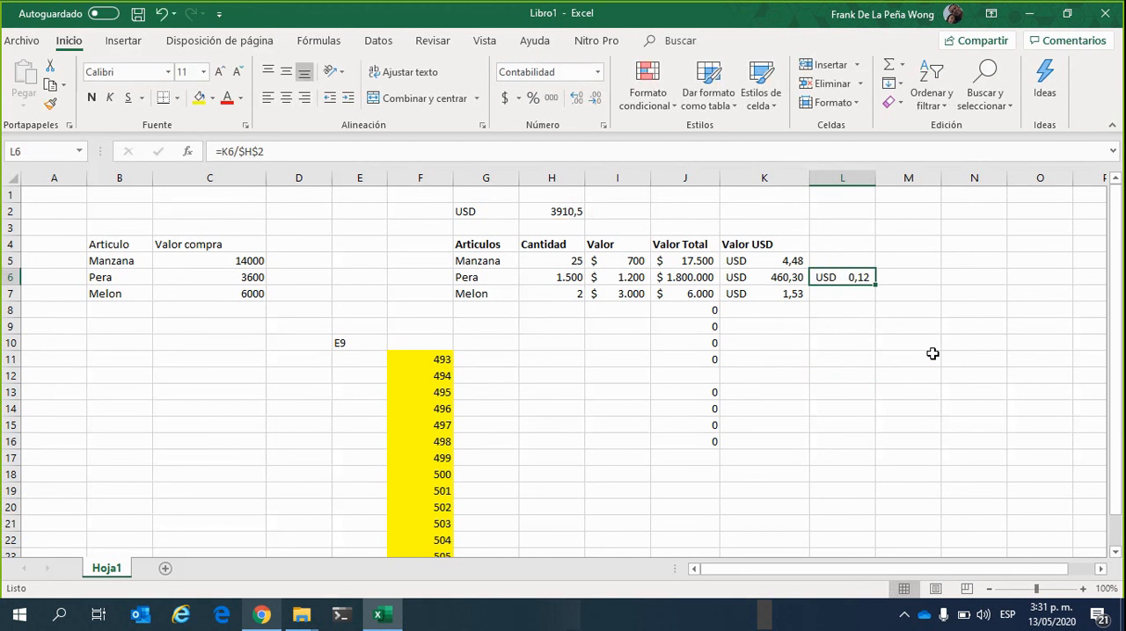
{"action": "key", "text": "Delete"}
{"action": "left_click", "coordinate": [785, 376]}
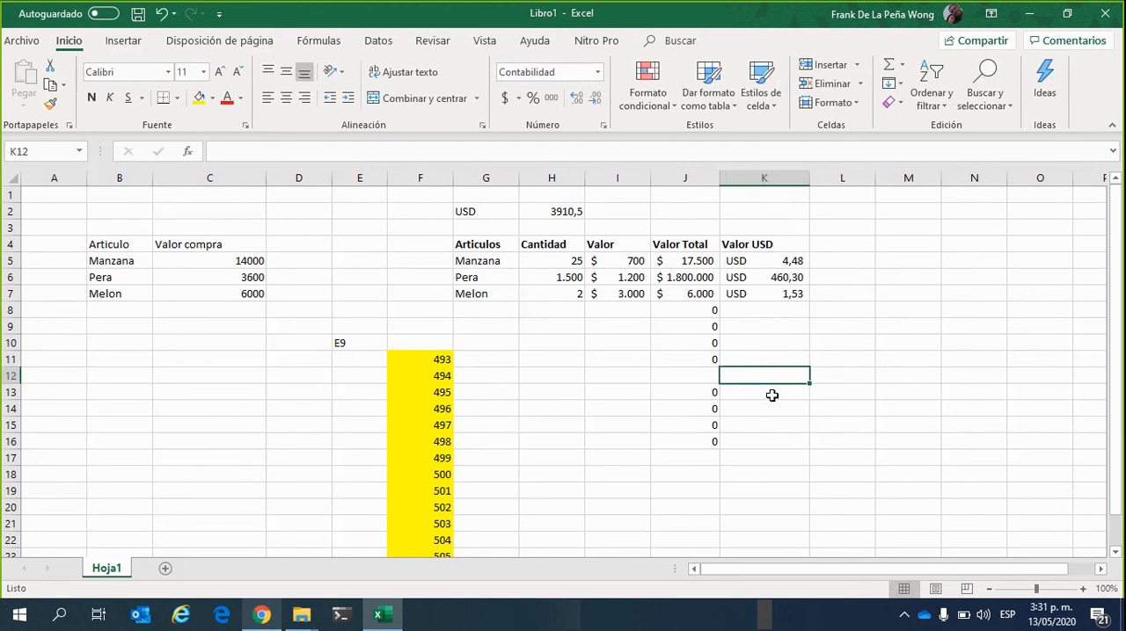
Examine the exchange rate in H2 and the dollar signs that lock it in the Manzana row's Valor USD formula in K5
{"action": "left_click", "coordinate": [565, 211]}
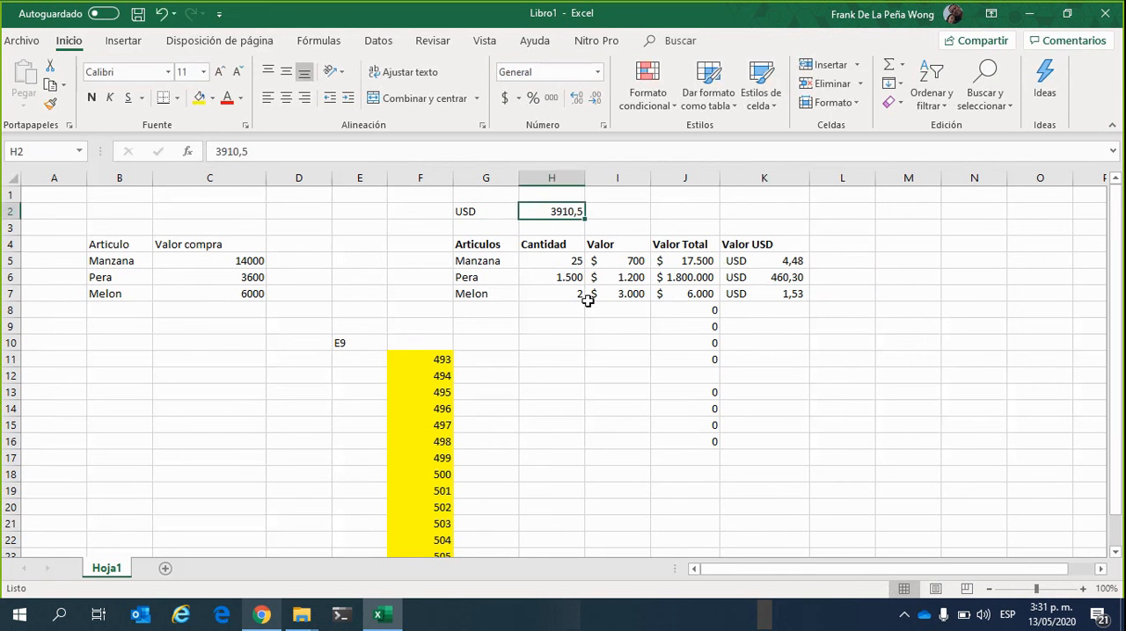
{"action": "left_click", "coordinate": [772, 264]}
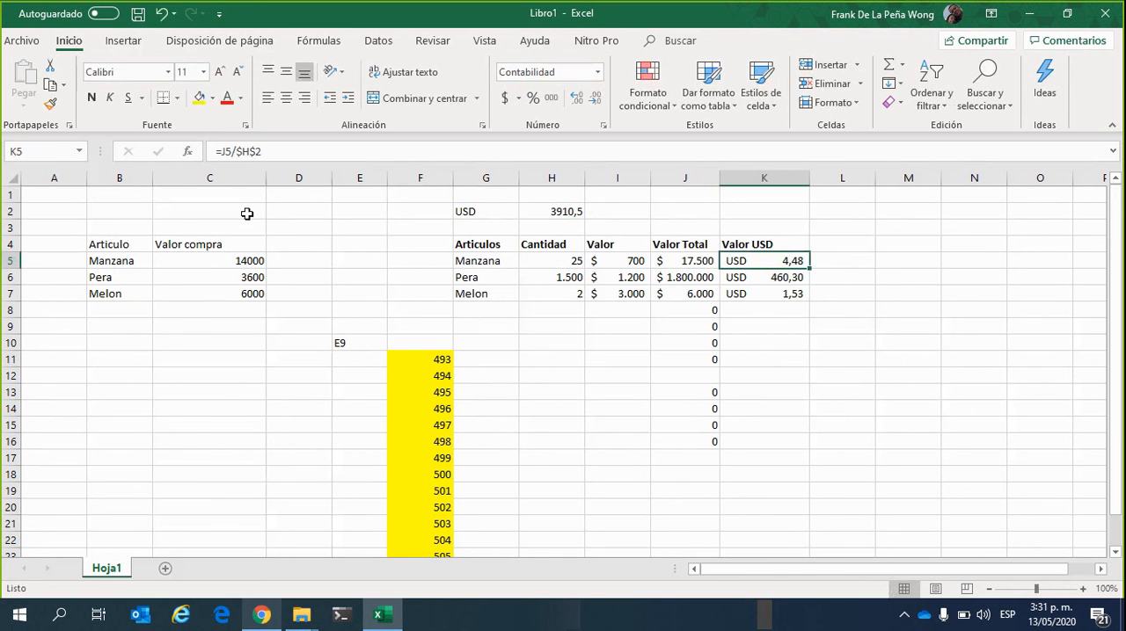
{"action": "left_click", "coordinate": [271, 155]}
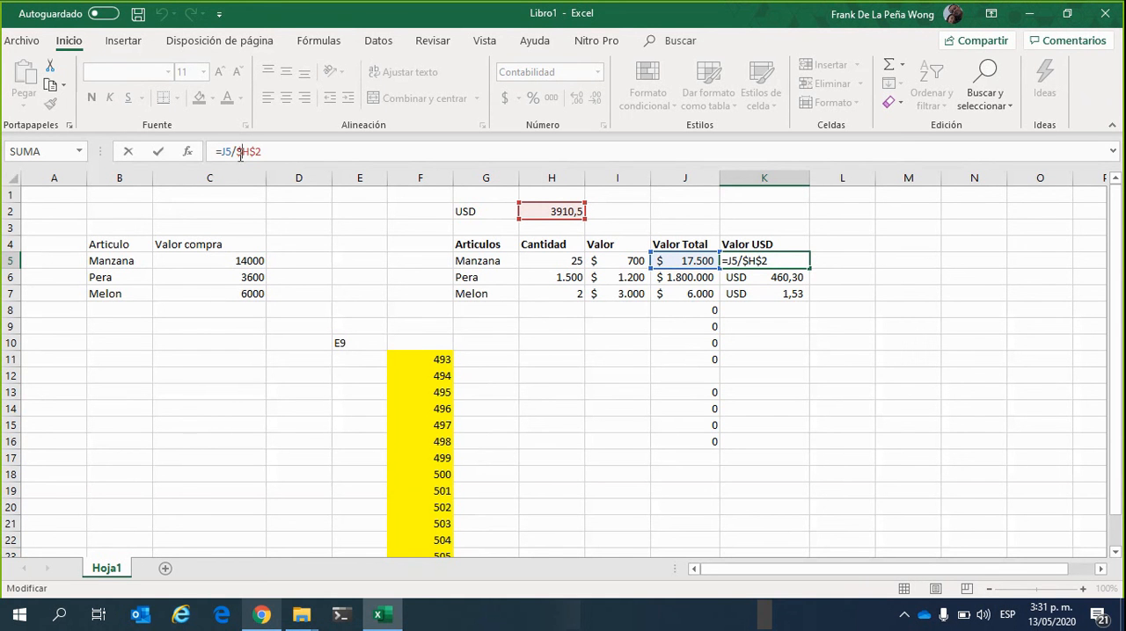
{"action": "left_click", "coordinate": [280, 152]}
{"action": "key", "text": "Return"}
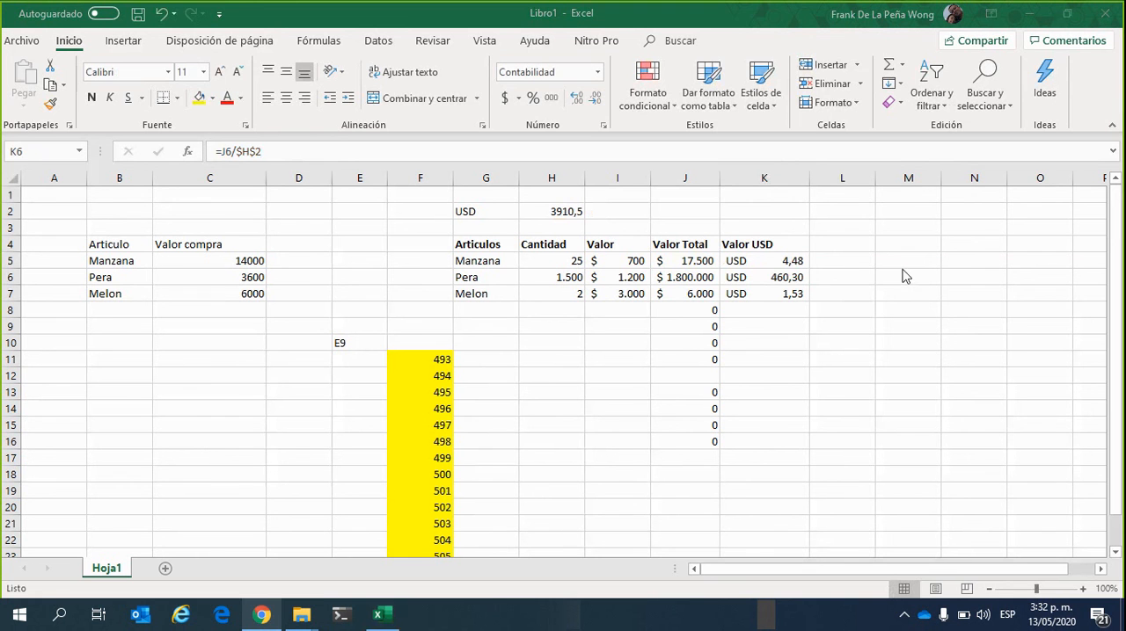
{"action": "left_click", "coordinate": [533, 442]}
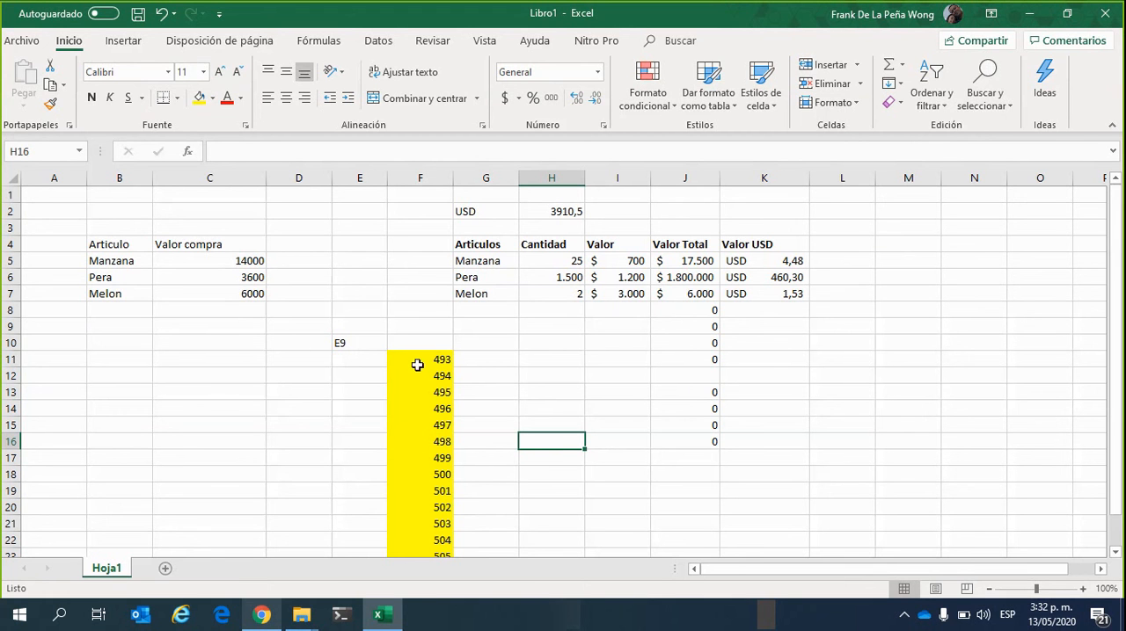
{"action": "left_click", "coordinate": [563, 210]}
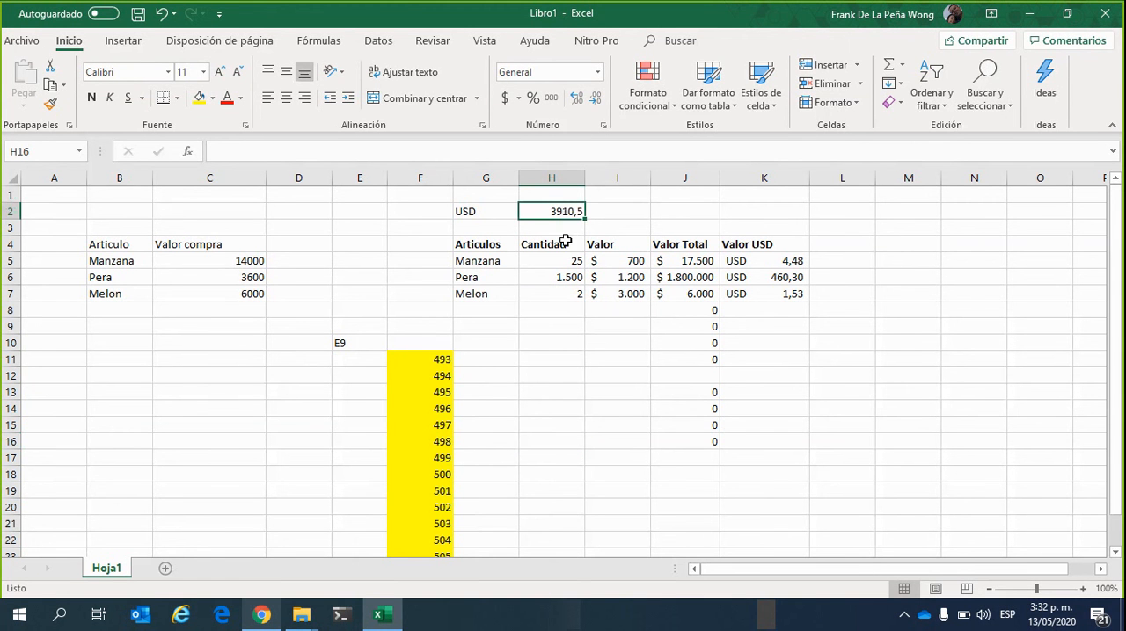
{"action": "left_click", "coordinate": [755, 264]}
{"action": "left_click", "coordinate": [235, 152]}
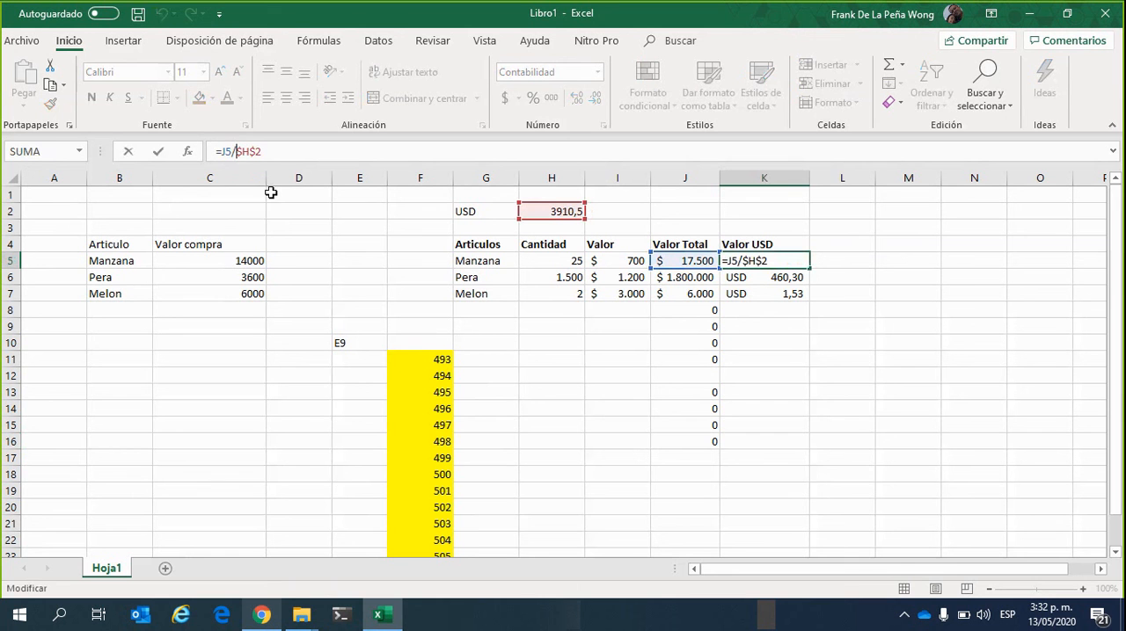
{"action": "left_click", "coordinate": [244, 148]}
{"action": "left_click", "coordinate": [631, 339]}
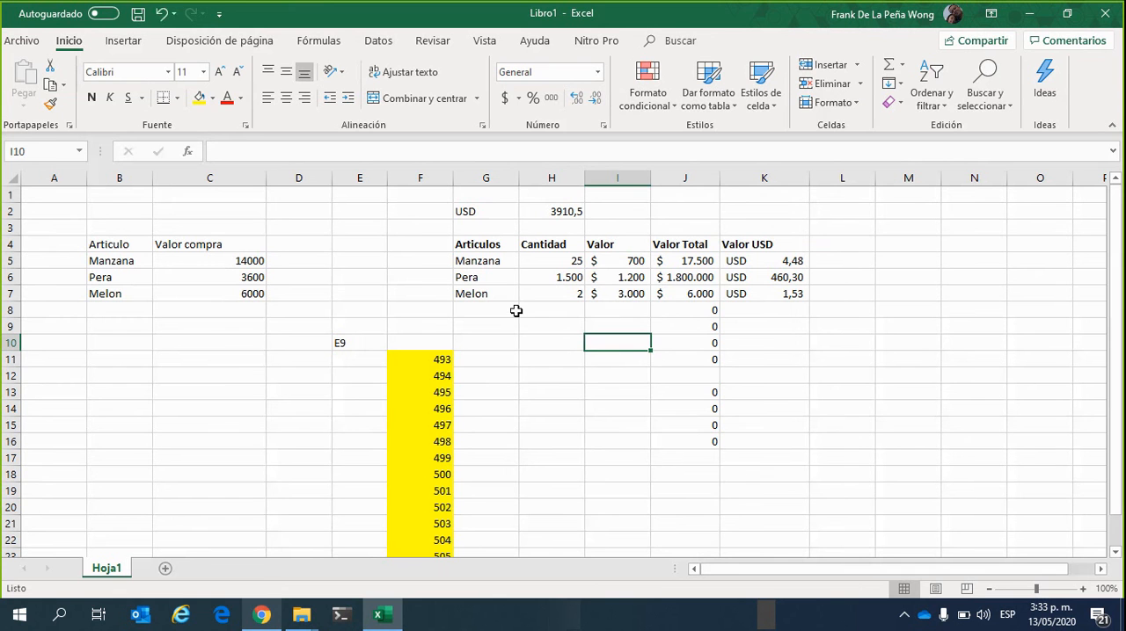
Select row 6 and columns E through H one at a time to distinguish rows from columns
{"action": "left_click", "coordinate": [12, 277]}
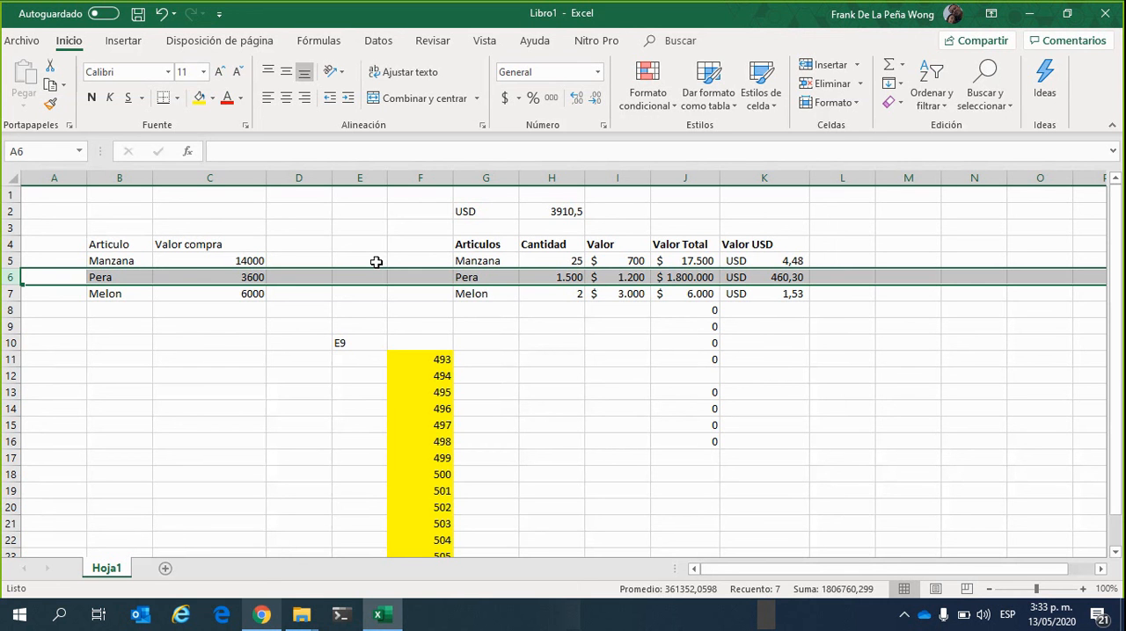
{"action": "left_click", "coordinate": [372, 180]}
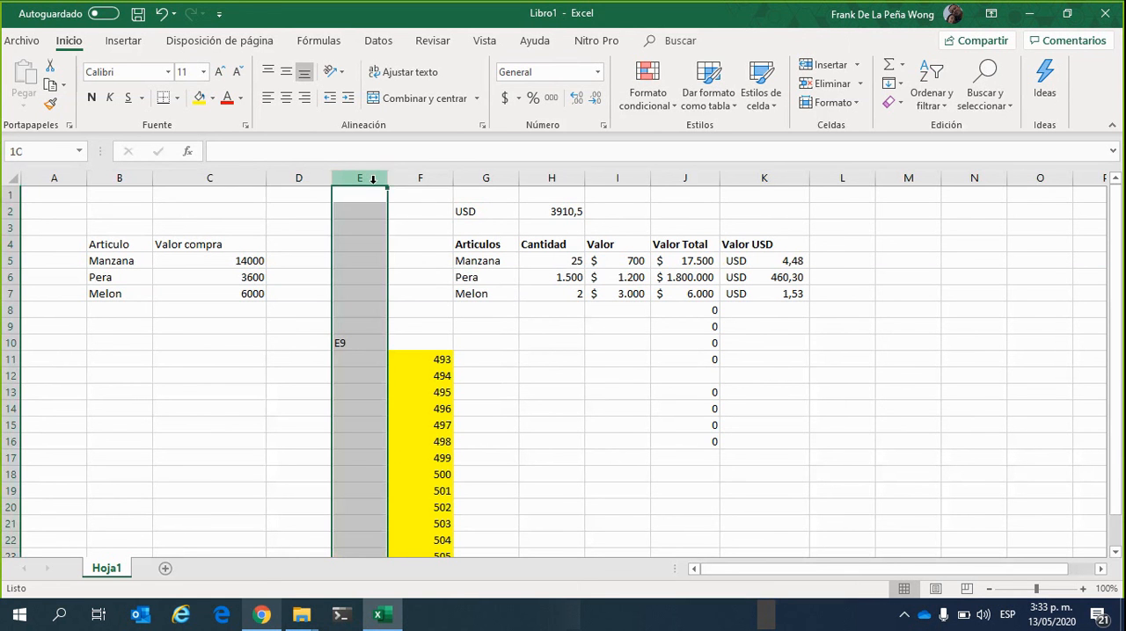
{"action": "left_click", "coordinate": [427, 177]}
{"action": "left_click", "coordinate": [506, 179]}
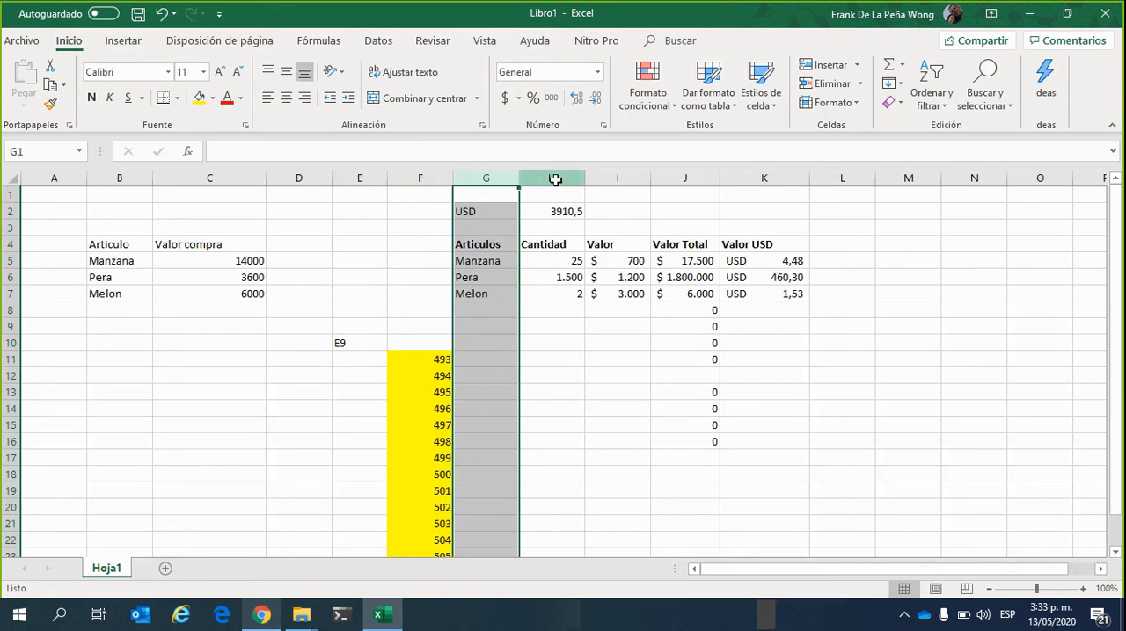
{"action": "left_click", "coordinate": [555, 179]}
{"action": "left_click", "coordinate": [429, 281]}
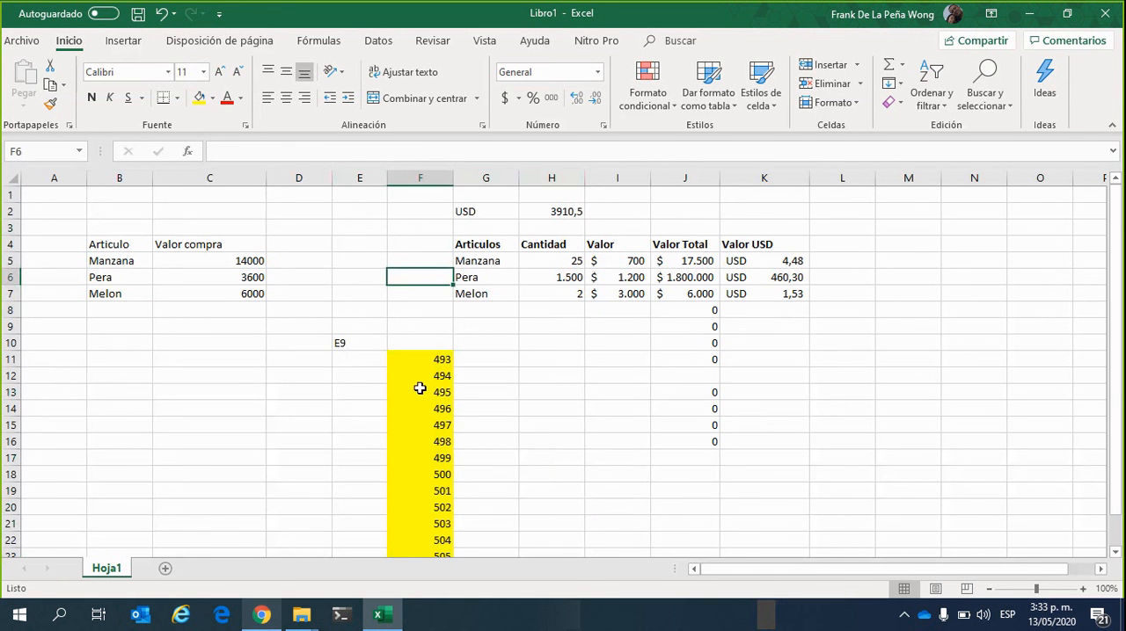
{"action": "left_click", "coordinate": [594, 359]}
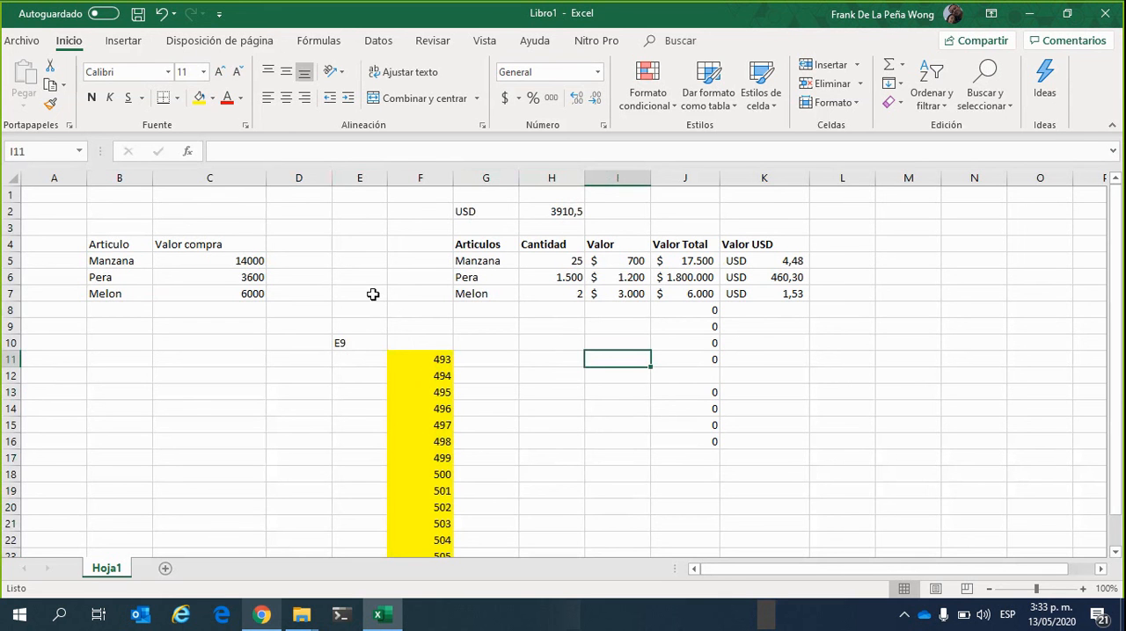
{"action": "left_click", "coordinate": [339, 290]}
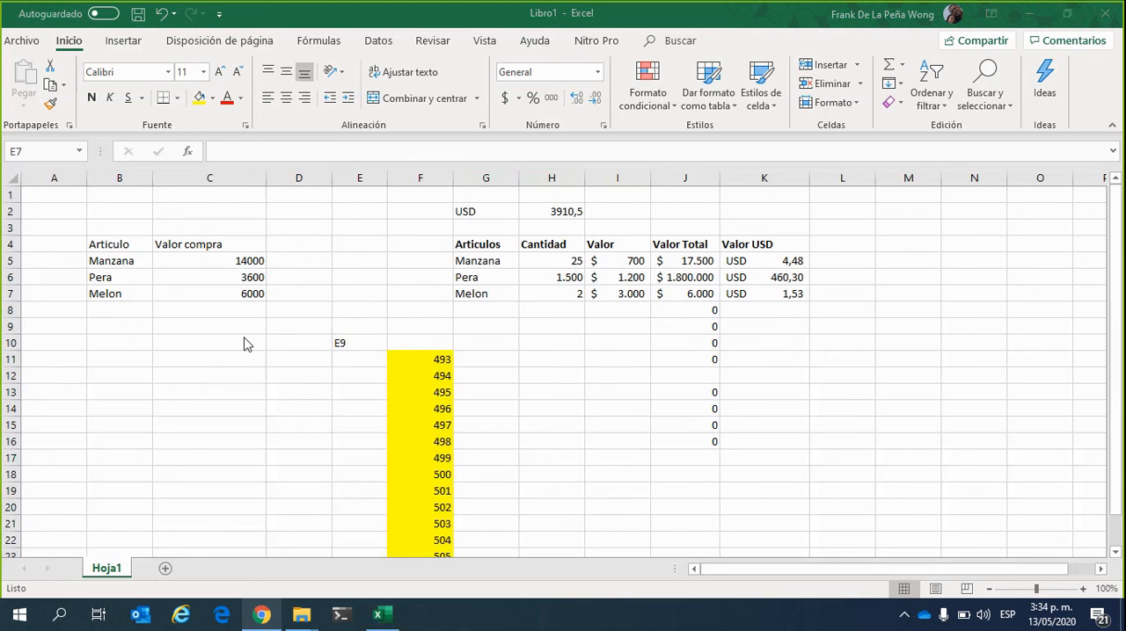
{"action": "left_click", "coordinate": [247, 344]}
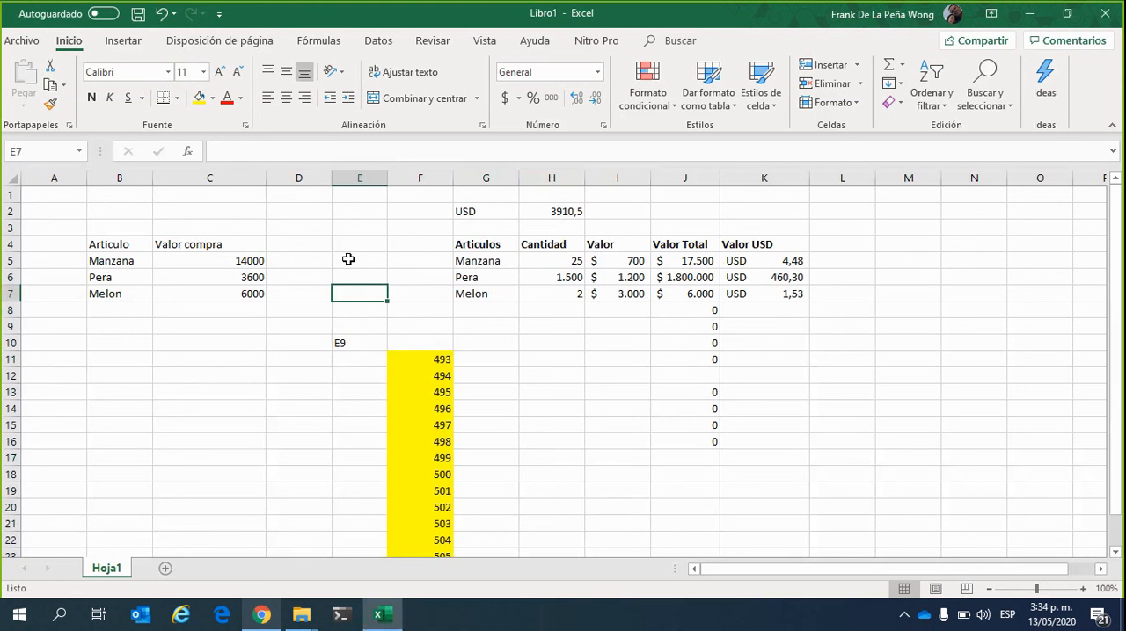
Enter the text E5 in cell E5
{"action": "left_click", "coordinate": [345, 258]}
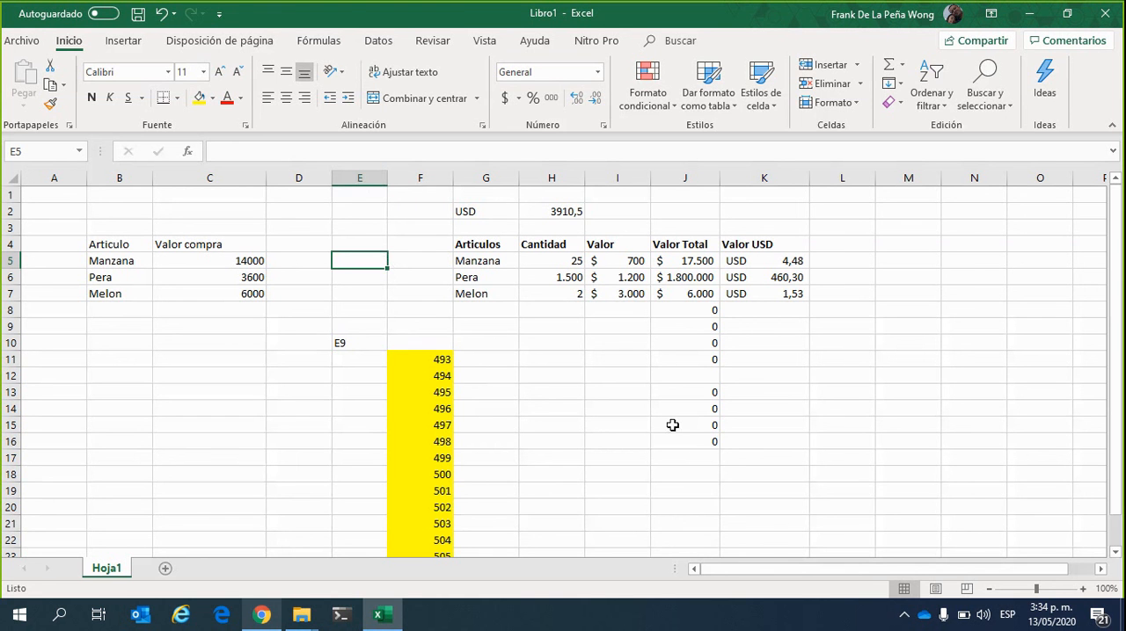
{"action": "type", "text": "E"}
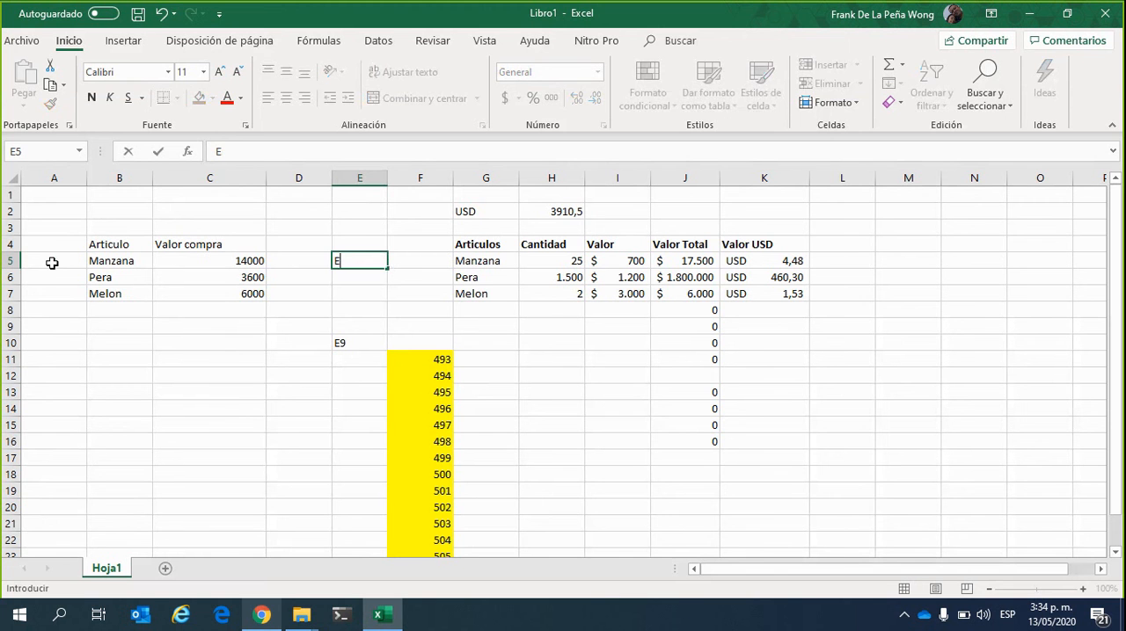
{"action": "type", "text": "5"}
{"action": "key", "text": "Return"}
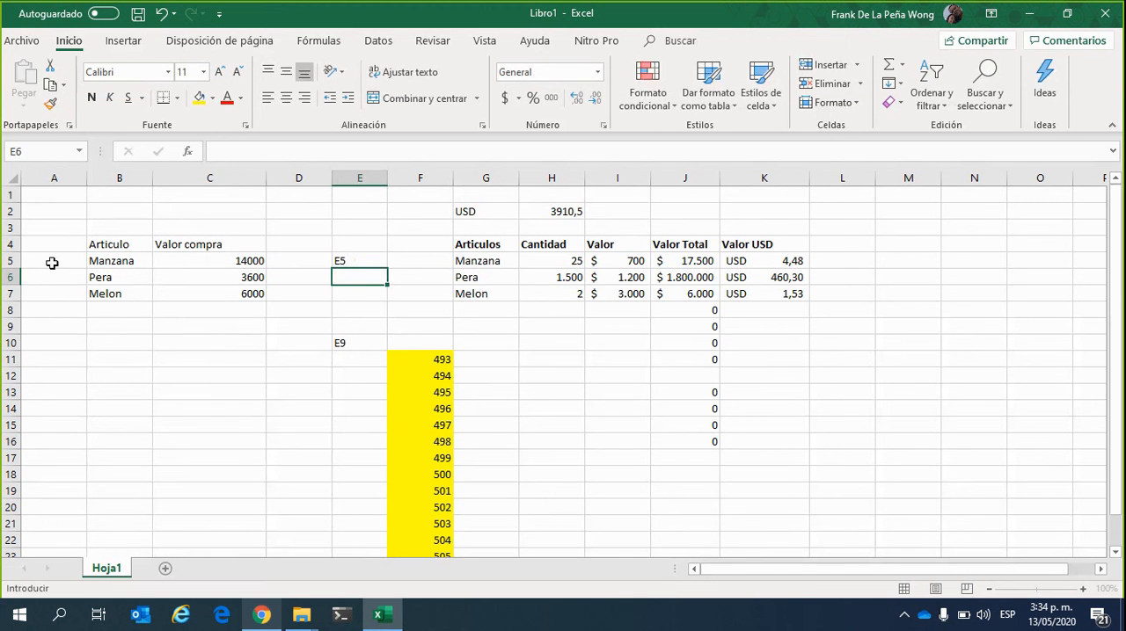
{"action": "key", "text": "Down"}
{"action": "key", "text": "Down"}
{"action": "key", "text": "Down"}
Fill the E5 label down through cell E8 and check each entry in the series
{"action": "left_click", "coordinate": [343, 258]}
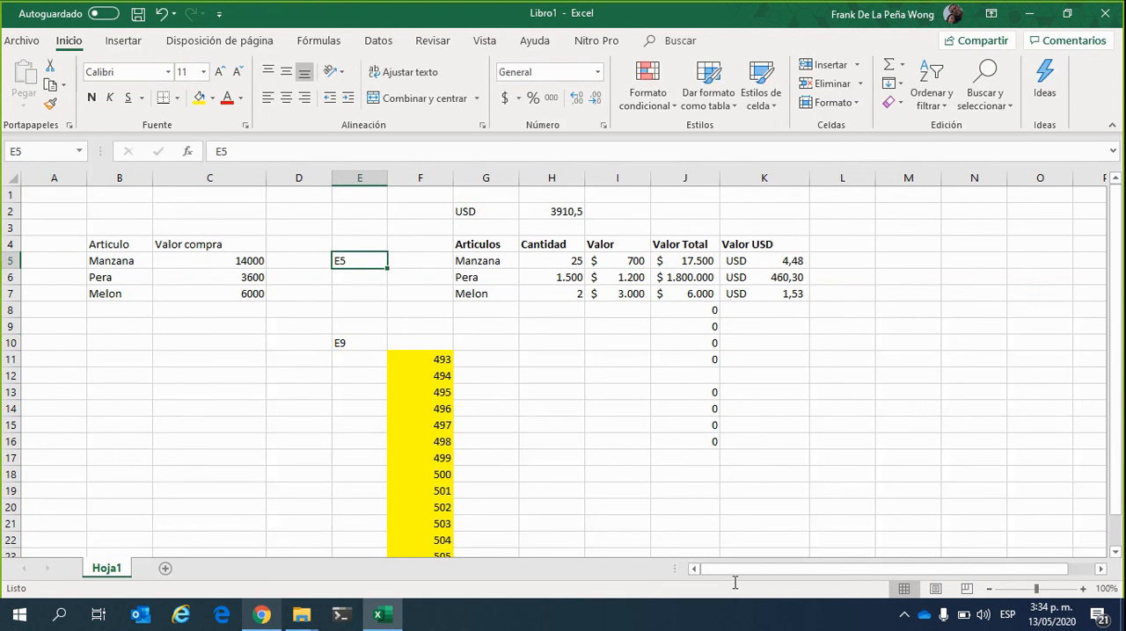
{"action": "left_click", "coordinate": [383, 290]}
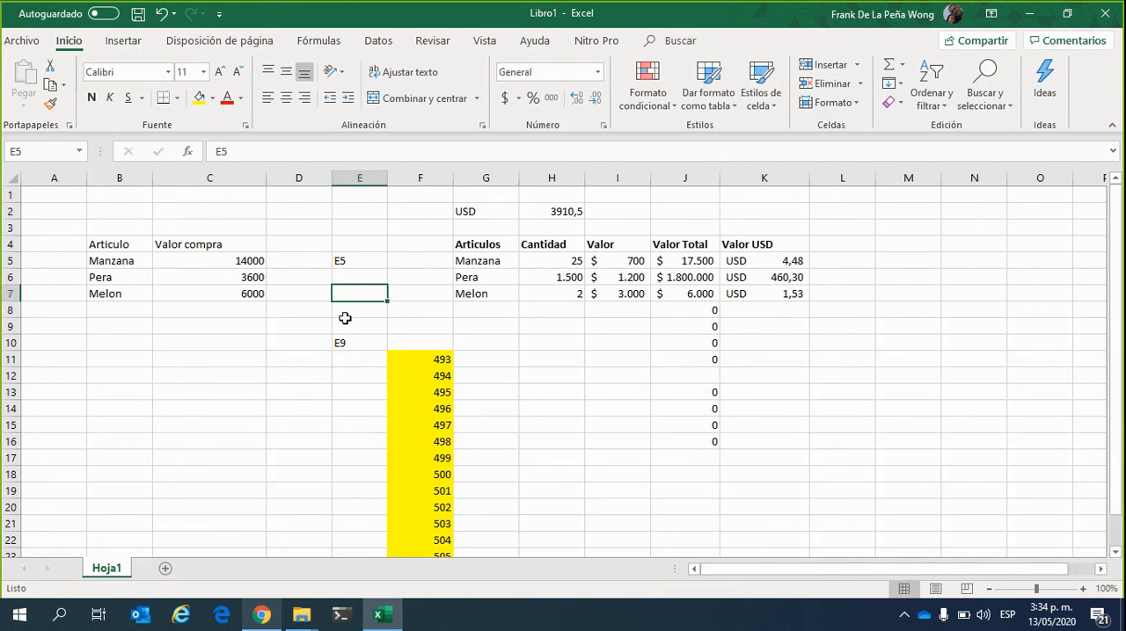
{"action": "left_click", "coordinate": [373, 258]}
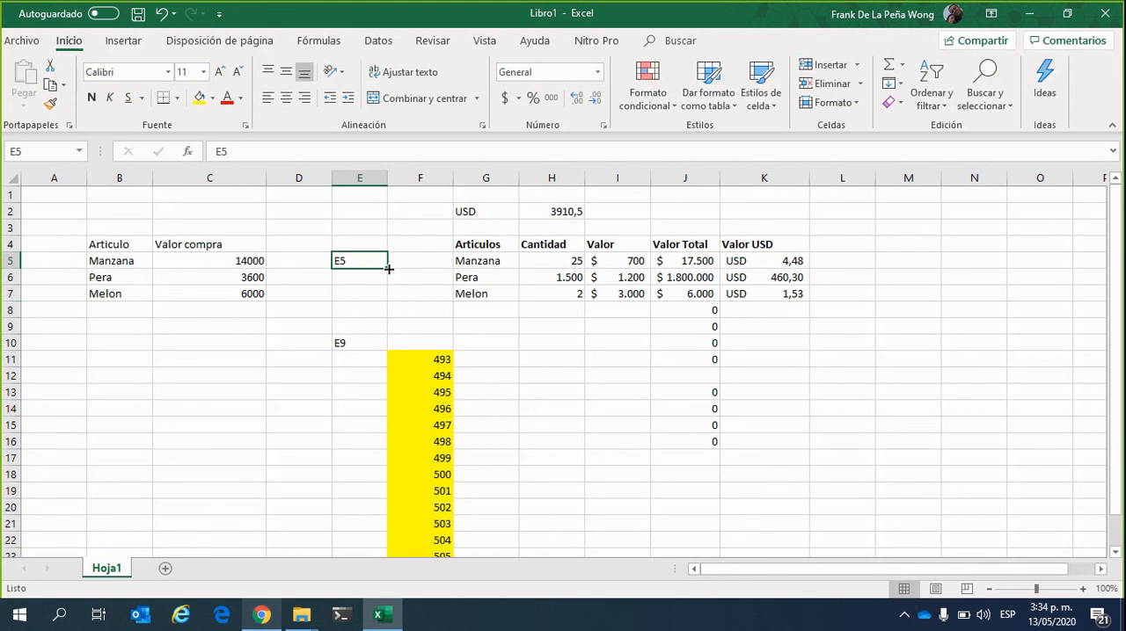
{"action": "mouse_move", "coordinate": [388, 268]}
{"action": "left_mouse_down"}
{"action": "mouse_move", "coordinate": [392, 307]}
{"action": "mouse_move", "coordinate": [385, 257]}
{"action": "mouse_move", "coordinate": [391, 314]}
{"action": "left_mouse_up"}
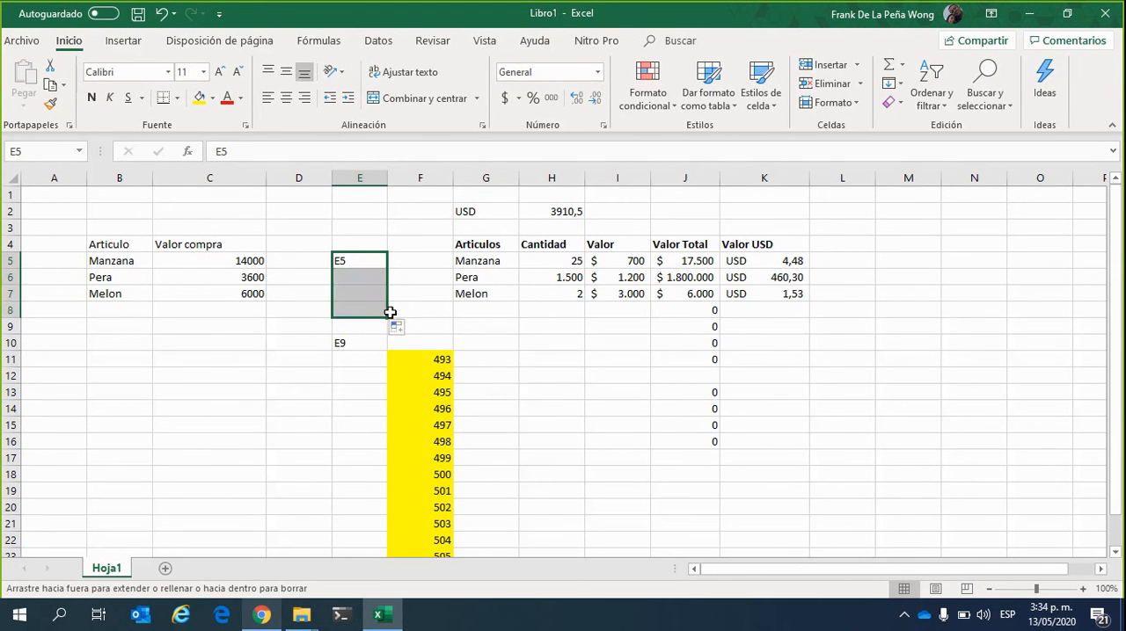
{"action": "left_click", "coordinate": [431, 309]}
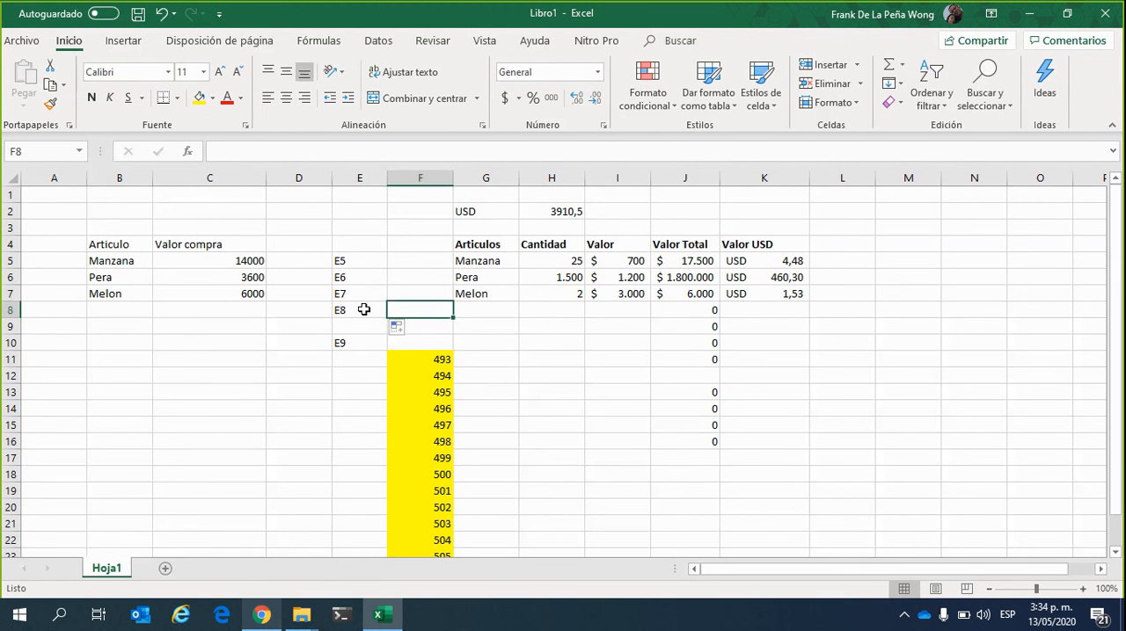
{"action": "left_click", "coordinate": [352, 261]}
{"action": "left_click", "coordinate": [362, 279]}
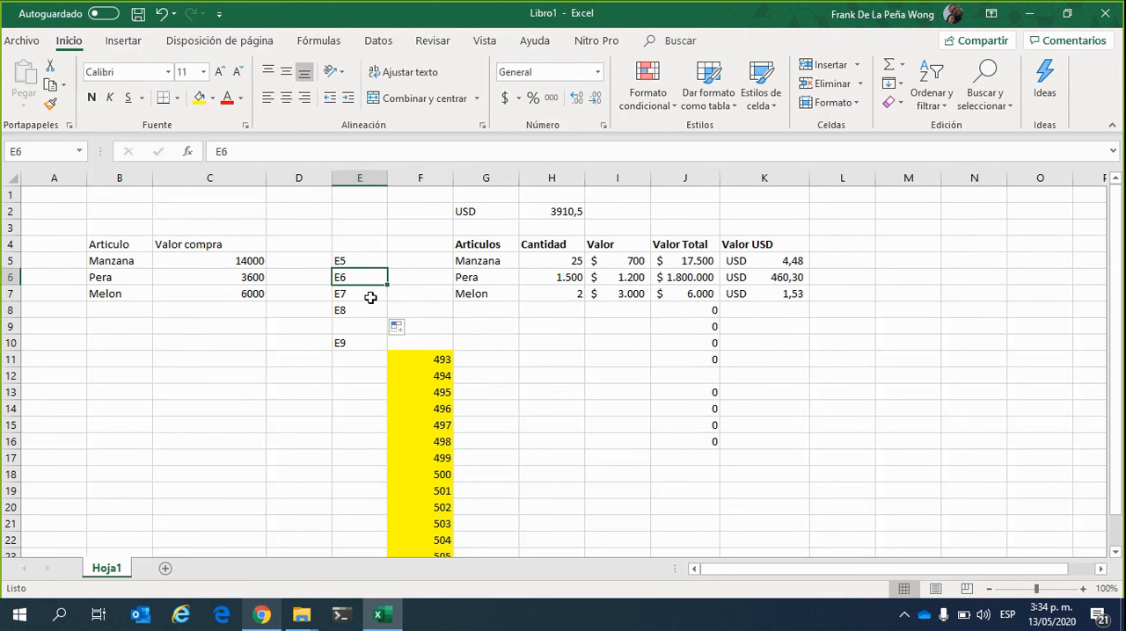
{"action": "left_click", "coordinate": [371, 296]}
{"action": "left_click", "coordinate": [367, 311]}
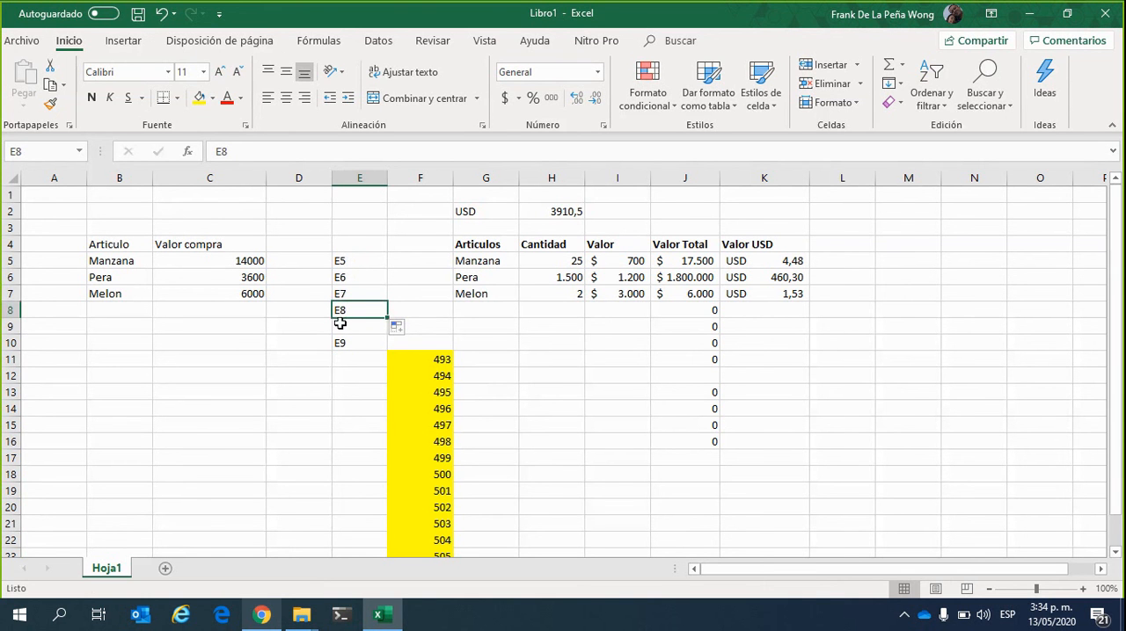
Fill the label in cell E5 upward through cell E2
{"action": "left_click", "coordinate": [371, 258]}
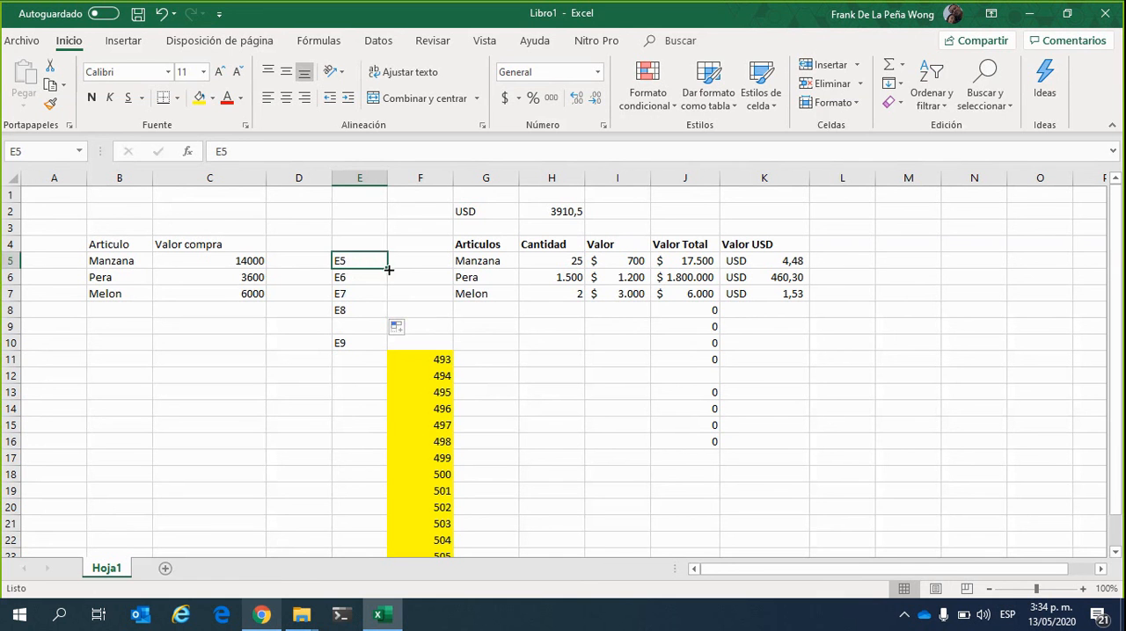
{"action": "left_click_drag", "start_coordinate": [387, 268], "coordinate": [383, 209]}
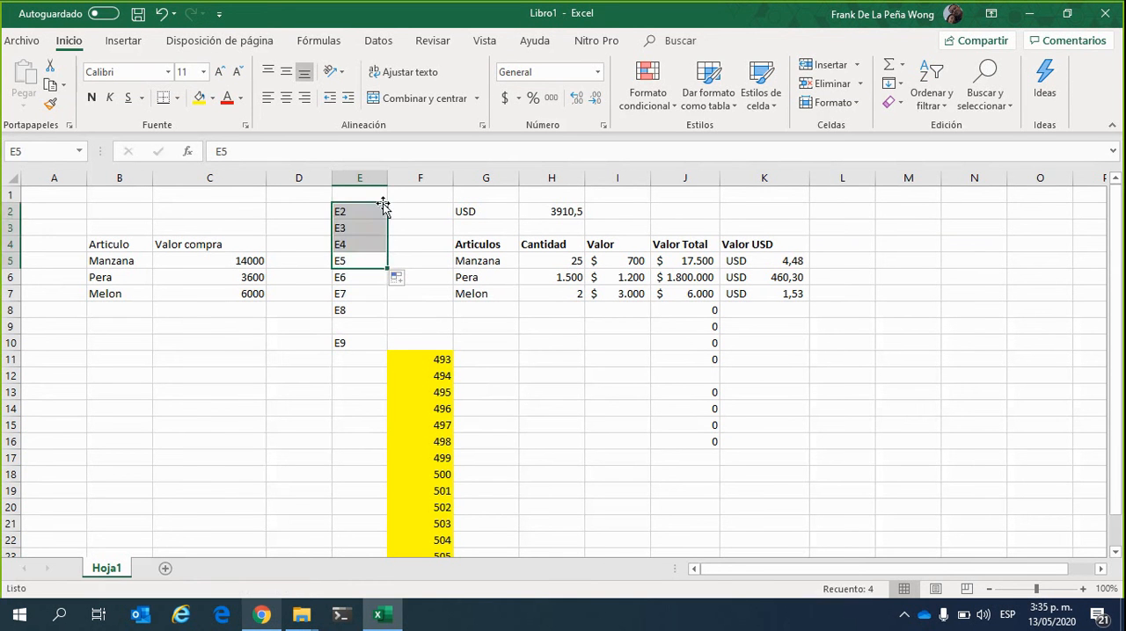
{"action": "left_click", "coordinate": [422, 293]}
Highlight cell E5 in yellow as the starting point and review the entries above it up to E2
{"action": "left_click", "coordinate": [362, 246]}
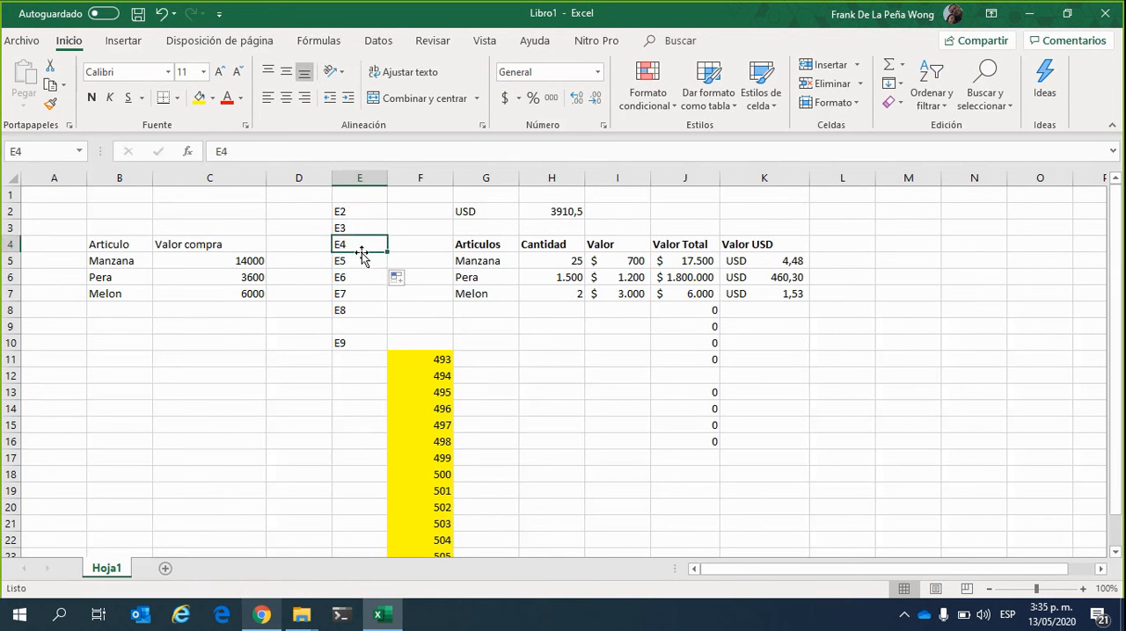
{"action": "left_click", "coordinate": [364, 264]}
{"action": "left_click", "coordinate": [199, 97]}
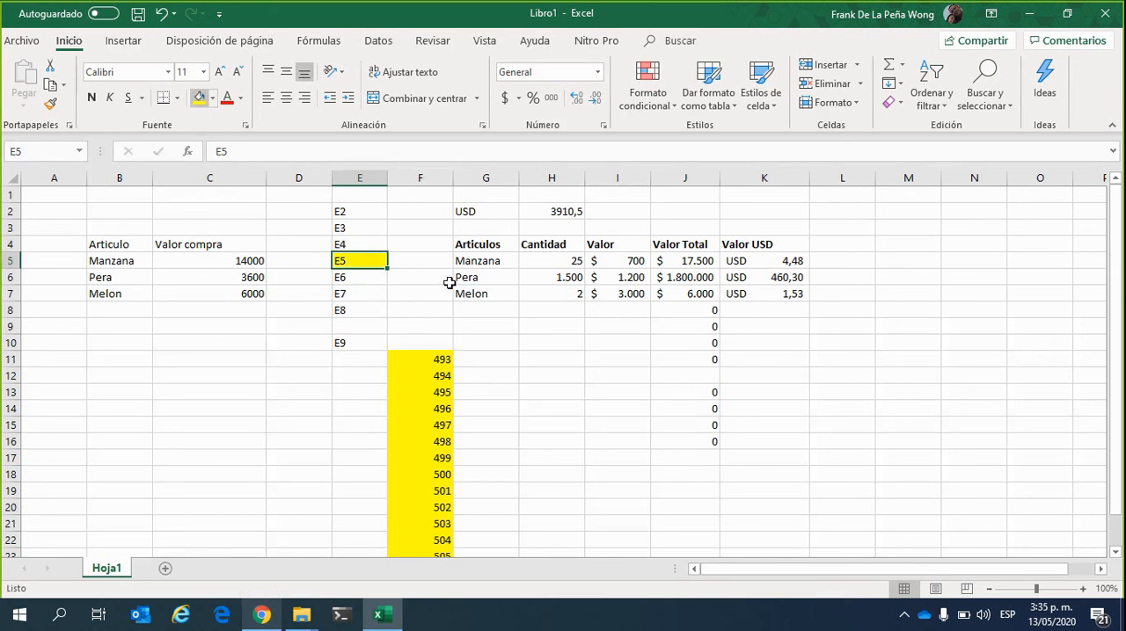
{"action": "left_click", "coordinate": [369, 245]}
{"action": "key", "text": "Up"}
{"action": "key", "text": "Up"}
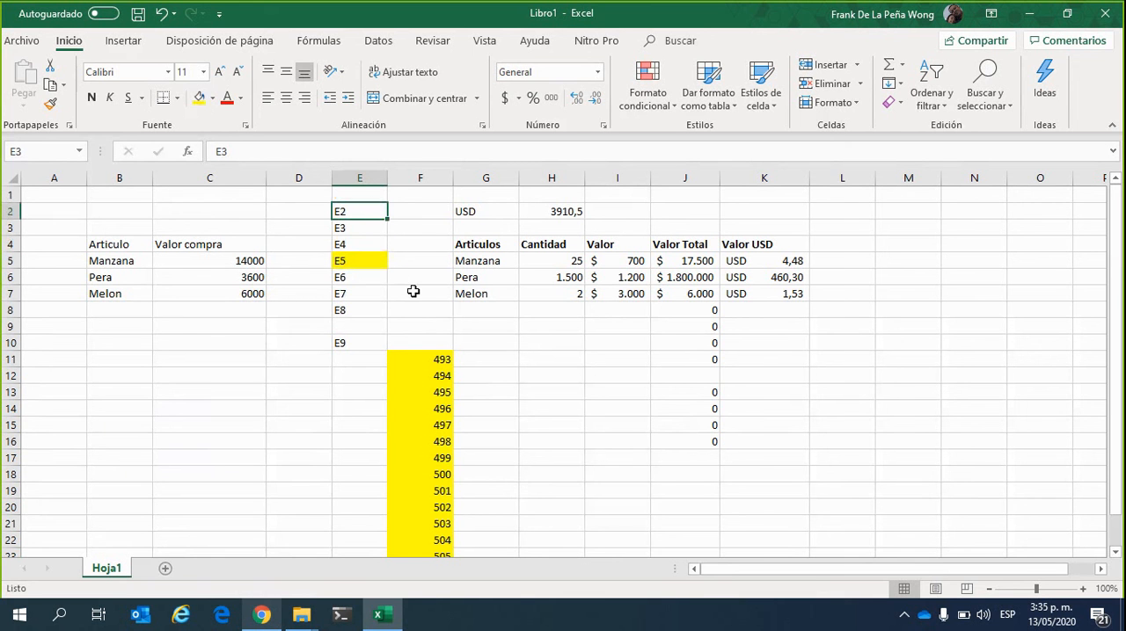
{"action": "left_click", "coordinate": [350, 262]}
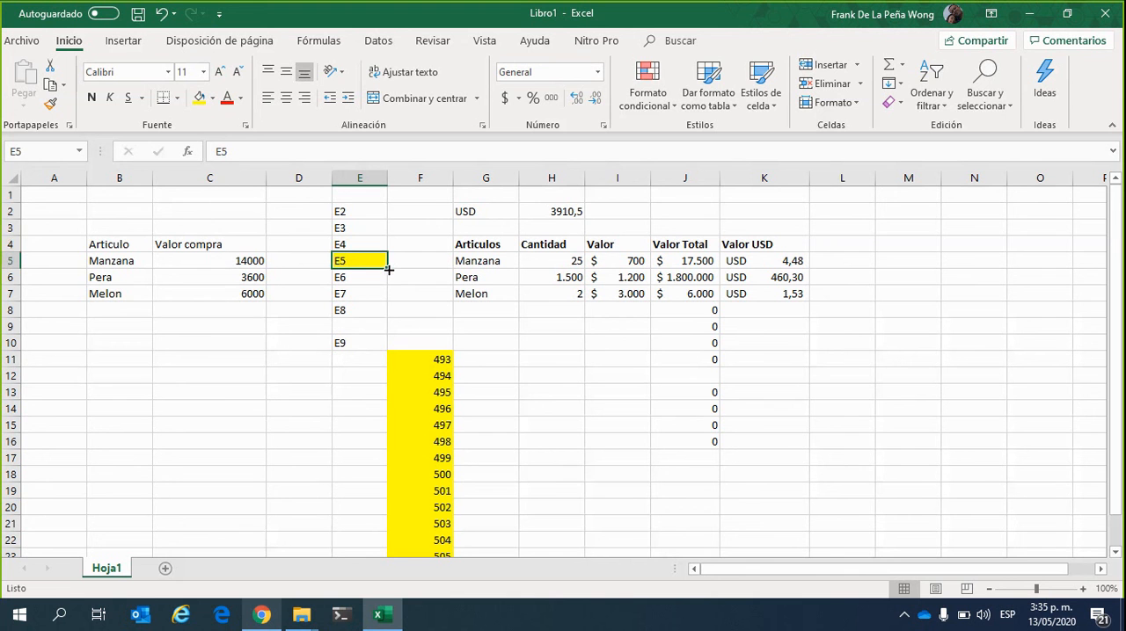
Fill the label in cell E5 across into cell F5, and undo the fill
{"action": "left_click_drag", "start_coordinate": [388, 270], "coordinate": [430, 280]}
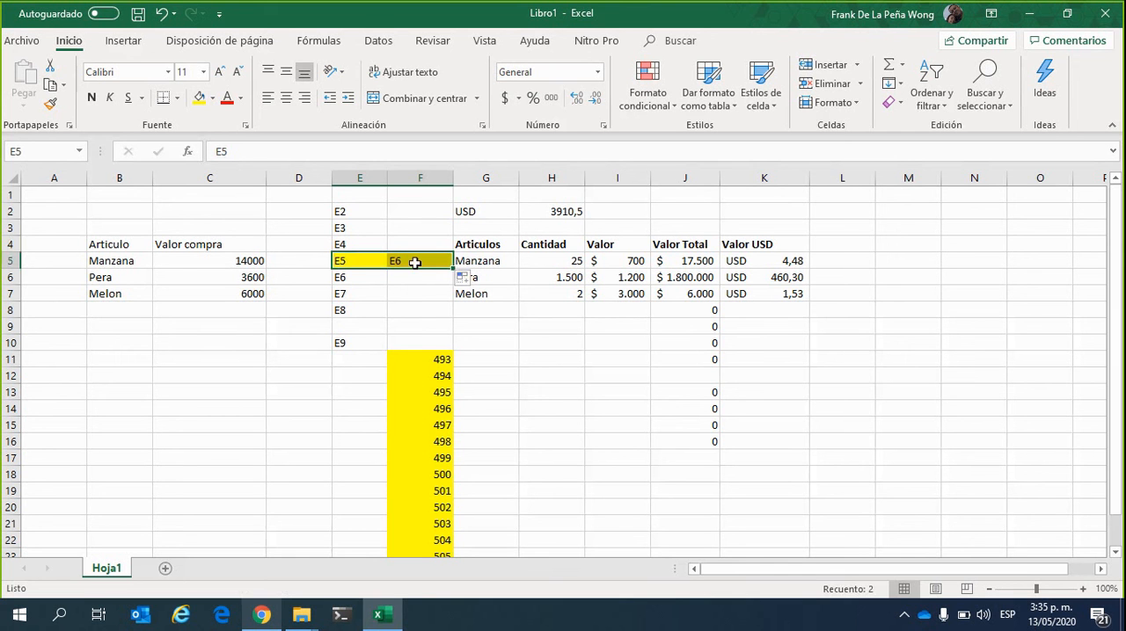
{"action": "left_click", "coordinate": [412, 260]}
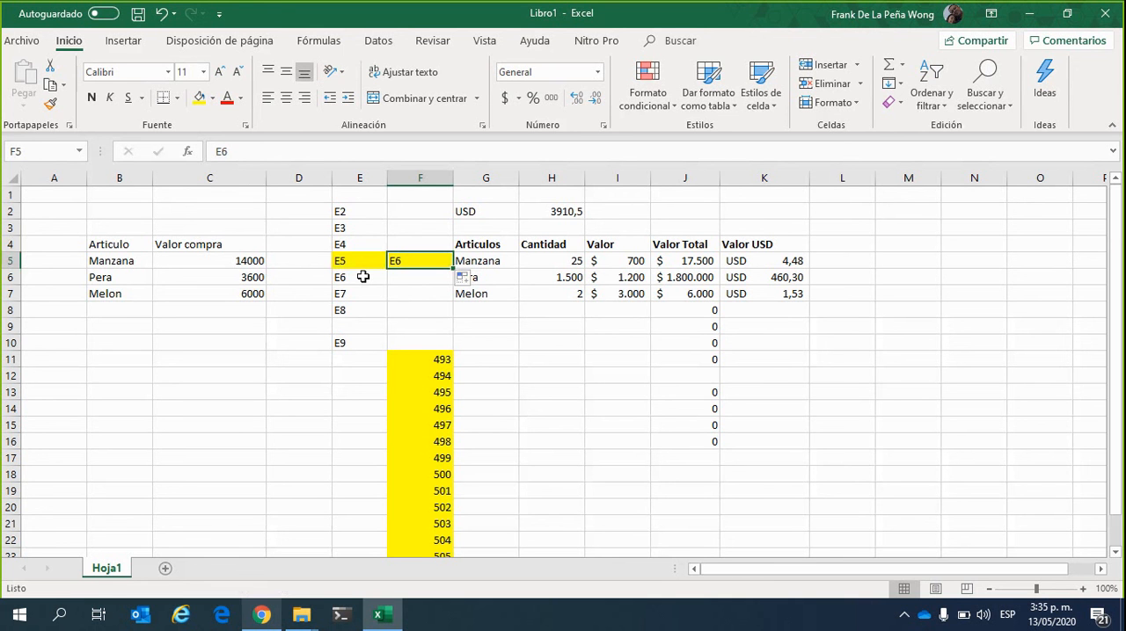
{"action": "key", "text": "ctrl+z"}
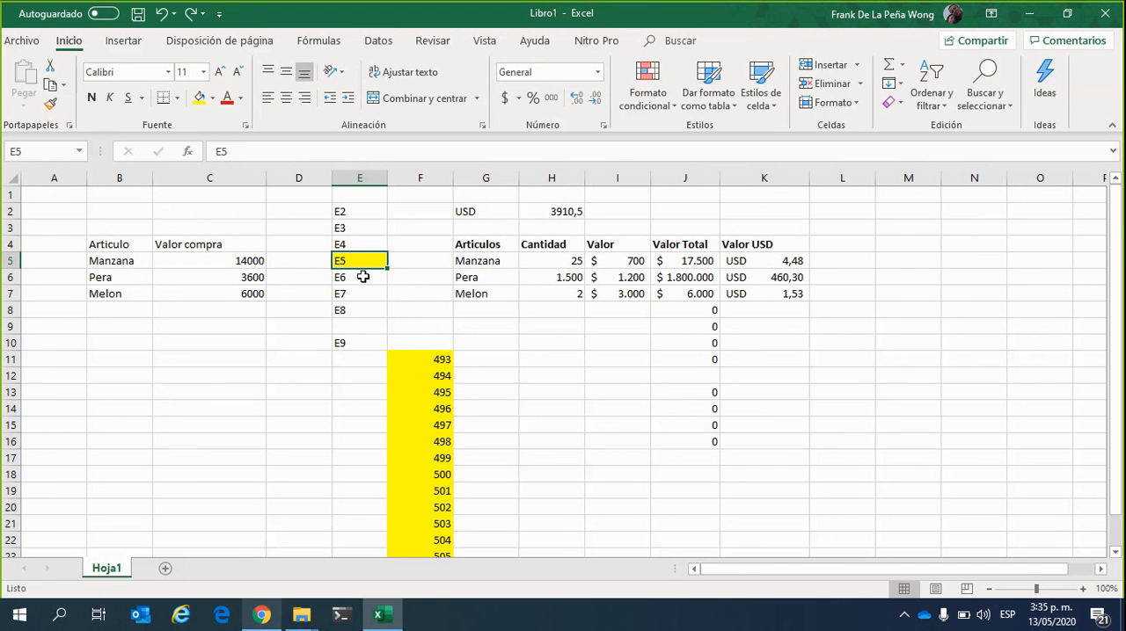
{"action": "key", "text": "Right"}
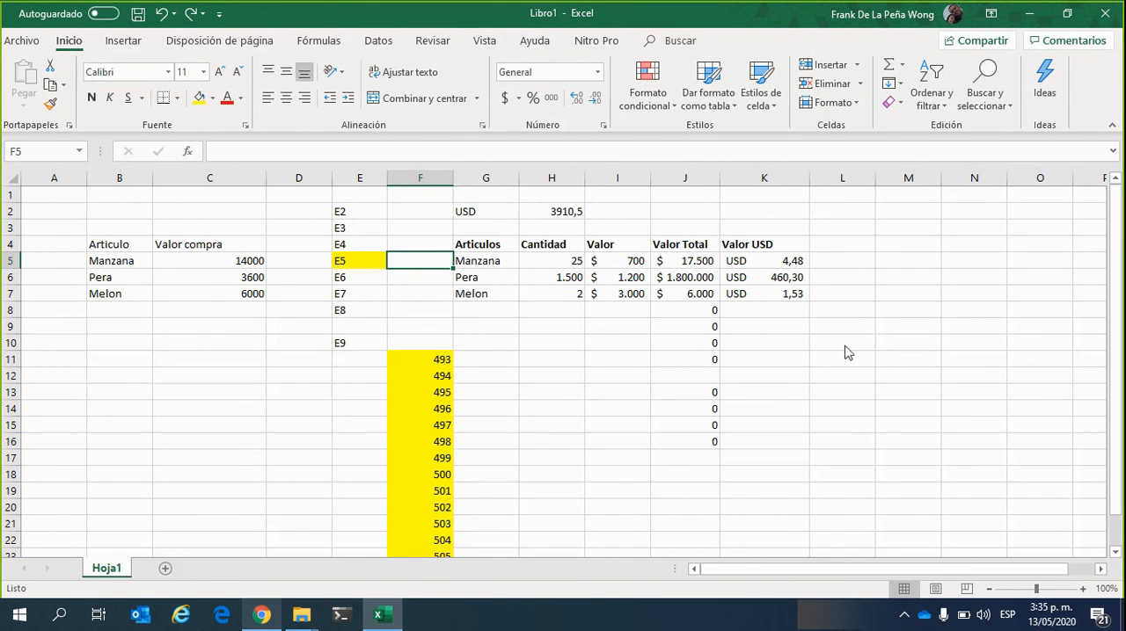
{"action": "left_click", "coordinate": [897, 384]}
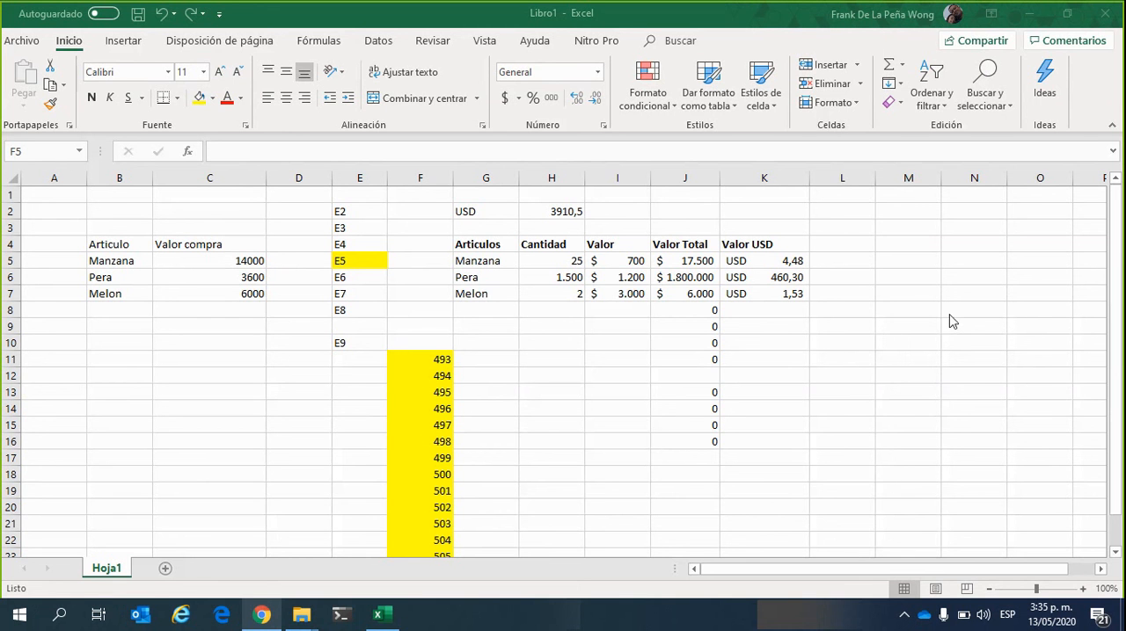
Review the input cells of the Articulos table and set the Cantidad for Pera in H6 to 50
{"action": "left_click", "coordinate": [559, 214]}
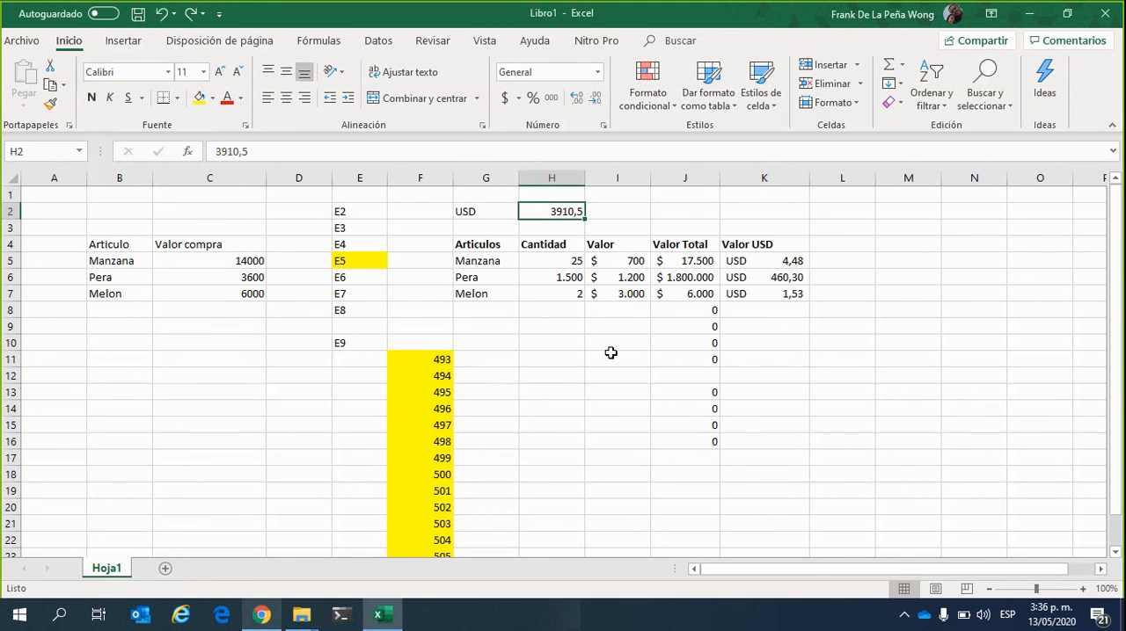
{"action": "left_click", "coordinate": [552, 255]}
{"action": "left_click", "coordinate": [629, 263]}
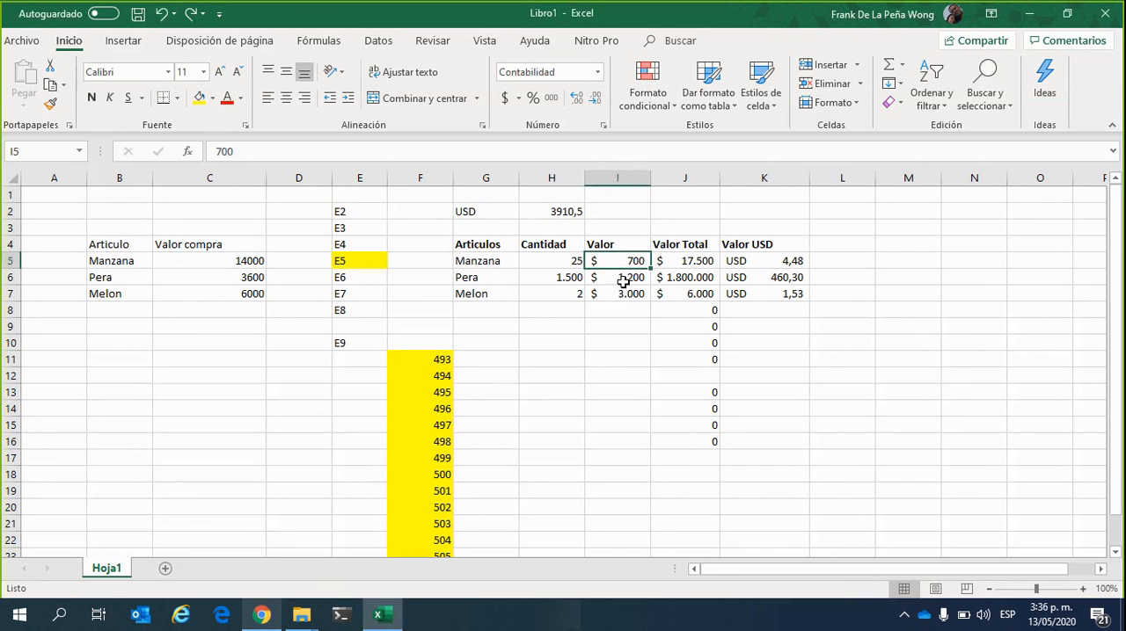
{"action": "left_click", "coordinate": [622, 281]}
{"action": "left_click", "coordinate": [616, 293]}
{"action": "left_click", "coordinate": [565, 297]}
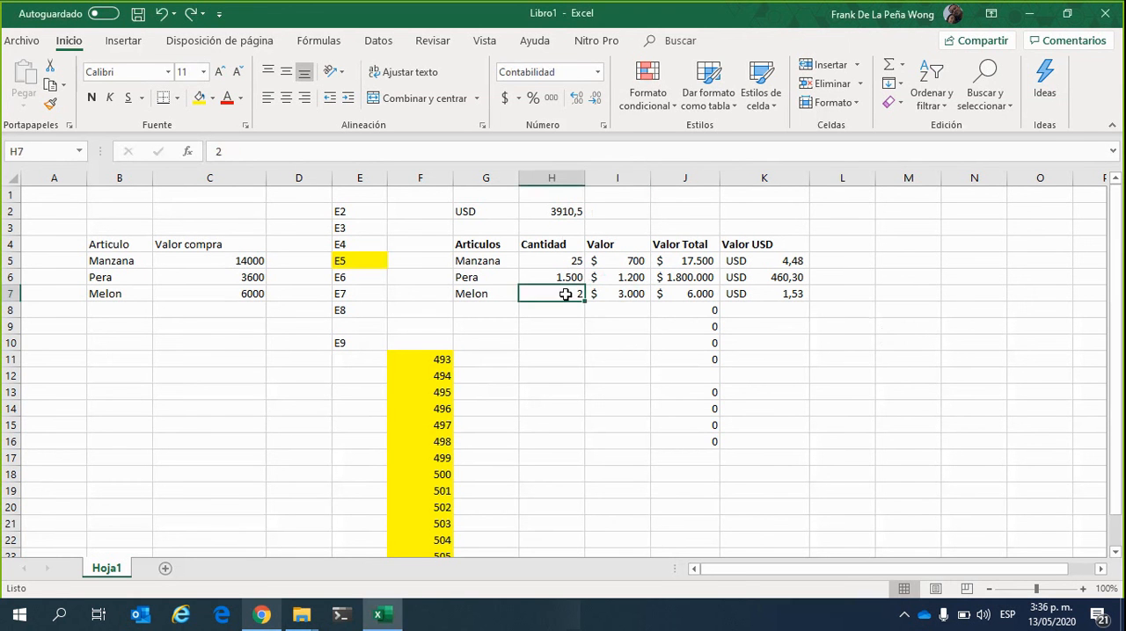
{"action": "left_click", "coordinate": [570, 277]}
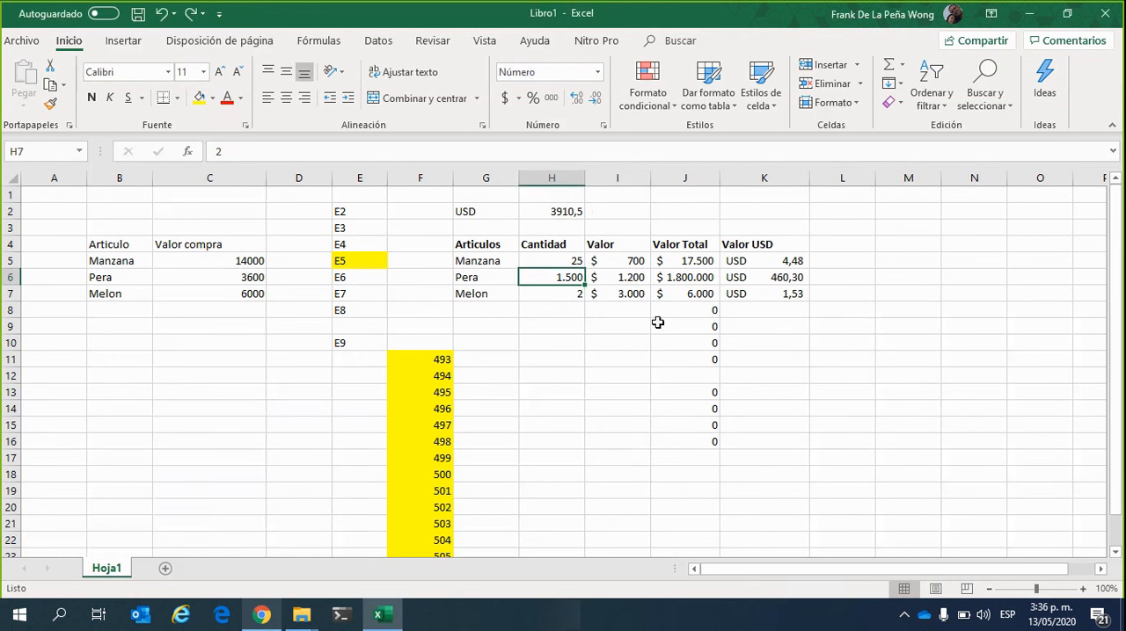
{"action": "type", "text": "50"}
{"action": "key", "text": "Return"}
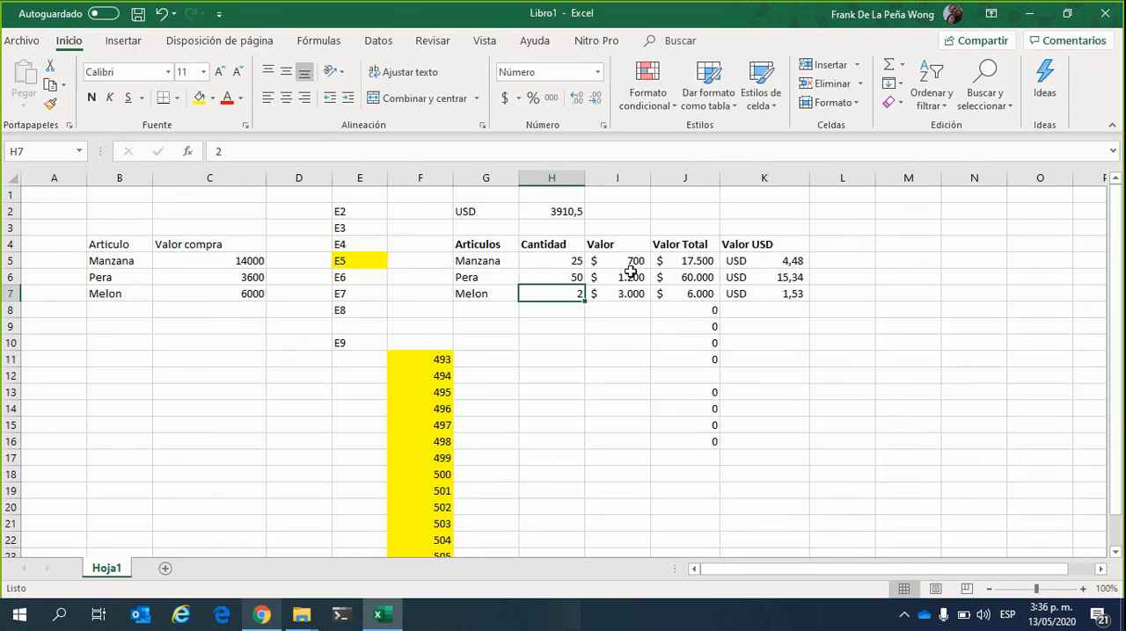
Set the Valor for Pera in cell I6 to 800
{"action": "left_click_drag", "start_coordinate": [626, 264], "coordinate": [618, 284]}
{"action": "left_click", "coordinate": [620, 280]}
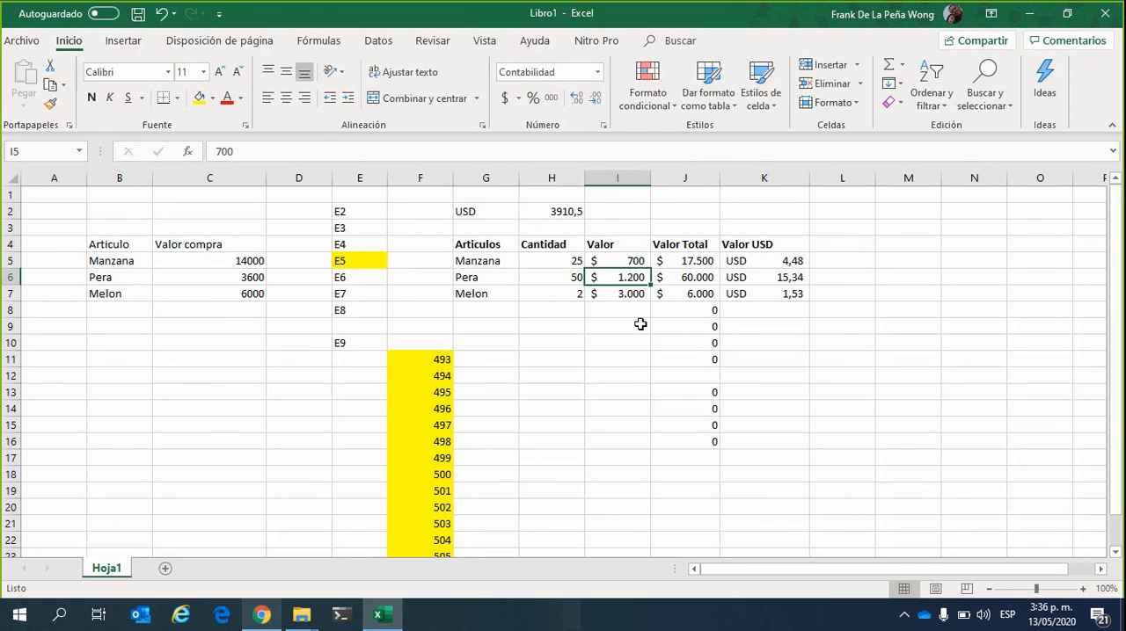
{"action": "type", "text": "800"}
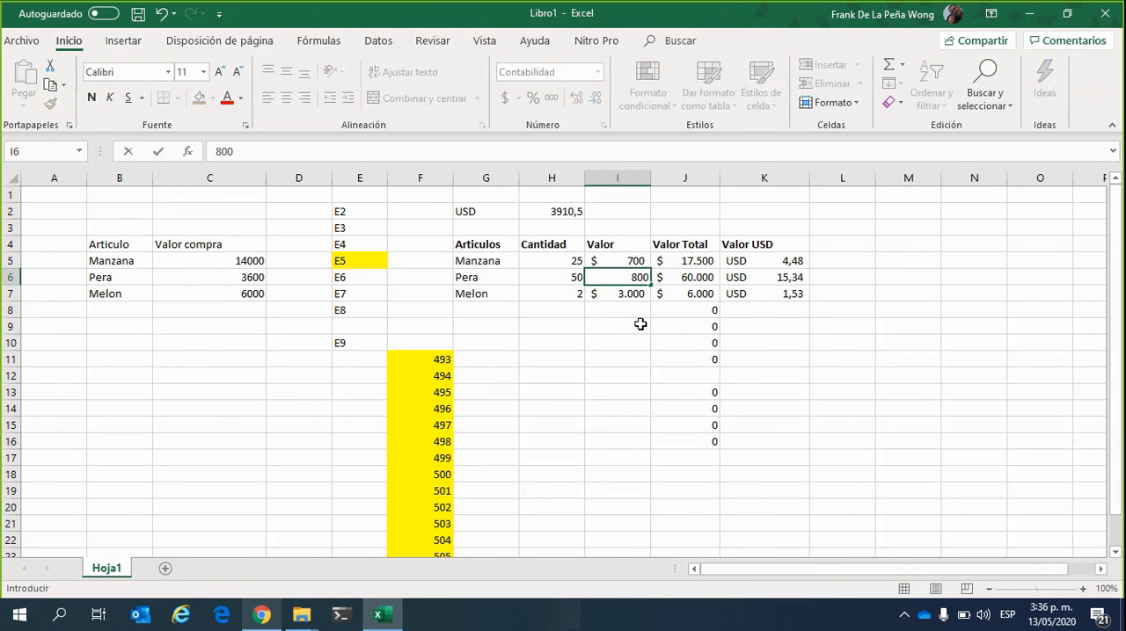
{"action": "key", "text": "Return"}
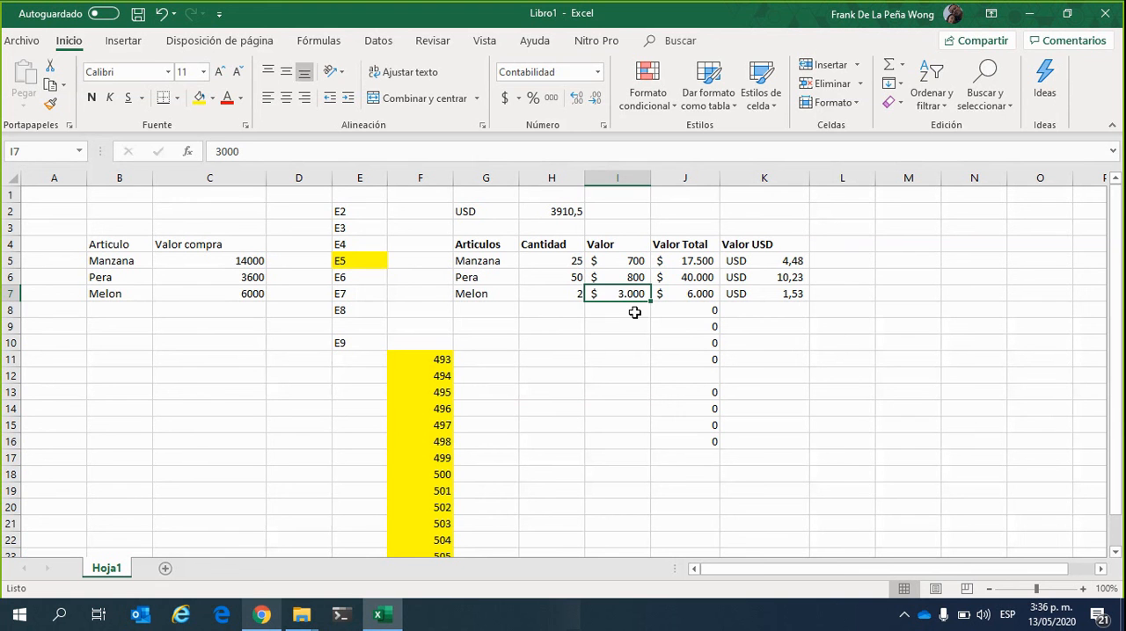
Change the Valor compra formula for Pera in cell C6 to =50*800 and check the edited formula
{"action": "left_click", "coordinate": [231, 279]}
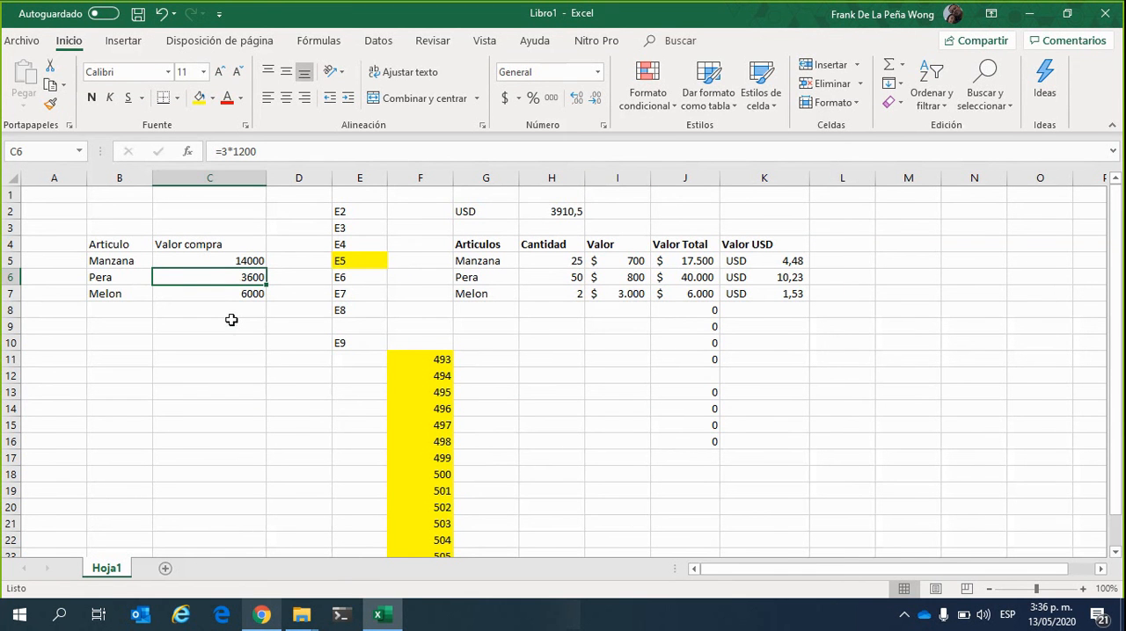
{"action": "left_click", "coordinate": [228, 155]}
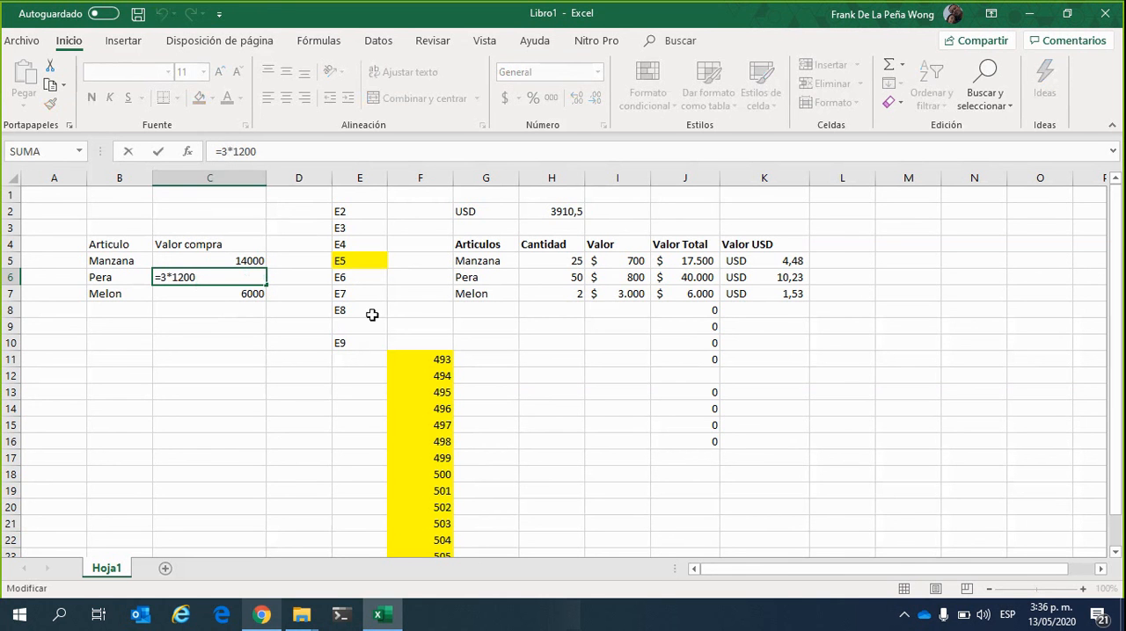
{"action": "key", "text": "BackSpace"}
{"action": "type", "text": "50"}
{"action": "key", "text": "Right"}
{"action": "key", "text": "Delete"}
{"action": "key", "text": "Delete"}
{"action": "key", "text": "Delete"}
{"action": "type", "text": "80"}
{"action": "key", "text": "Return"}
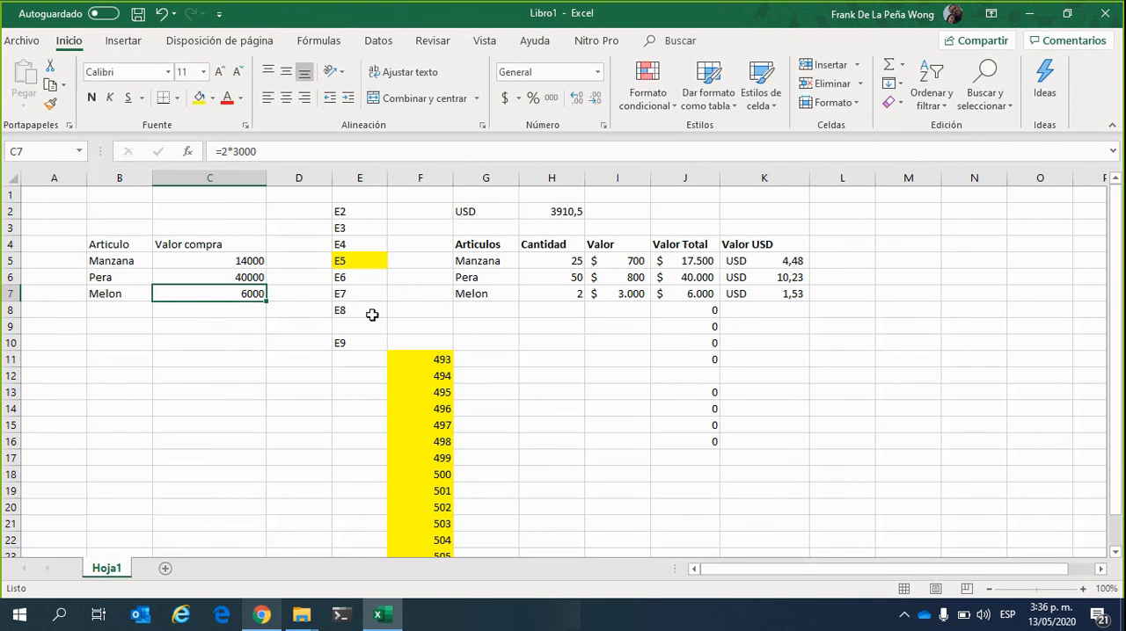
{"action": "left_click", "coordinate": [244, 278]}
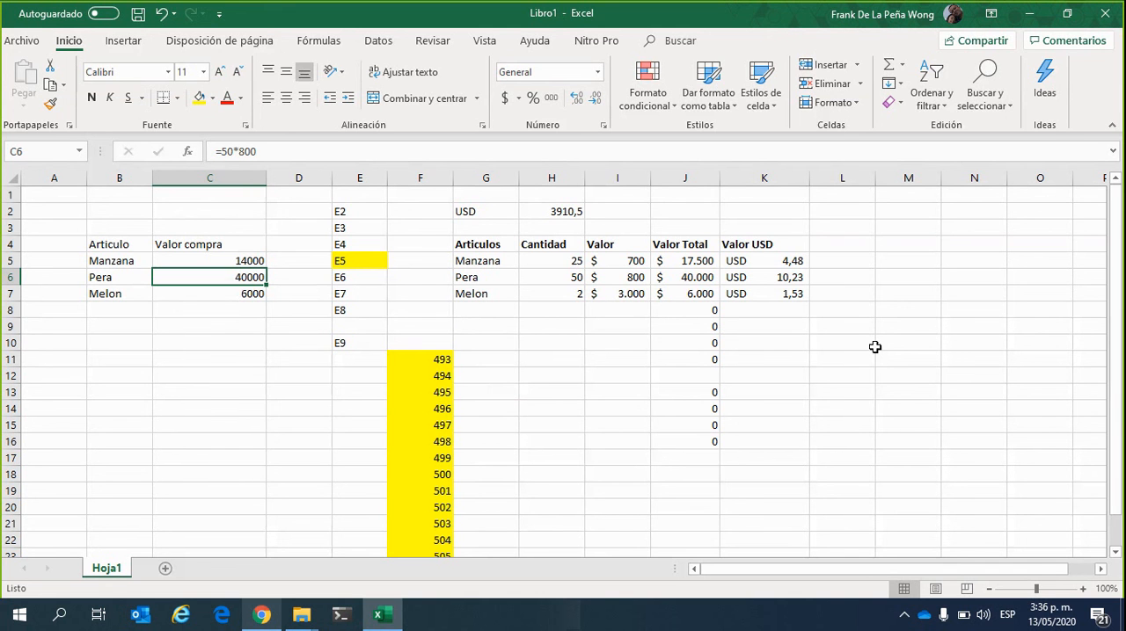
{"action": "left_click", "coordinate": [909, 480]}
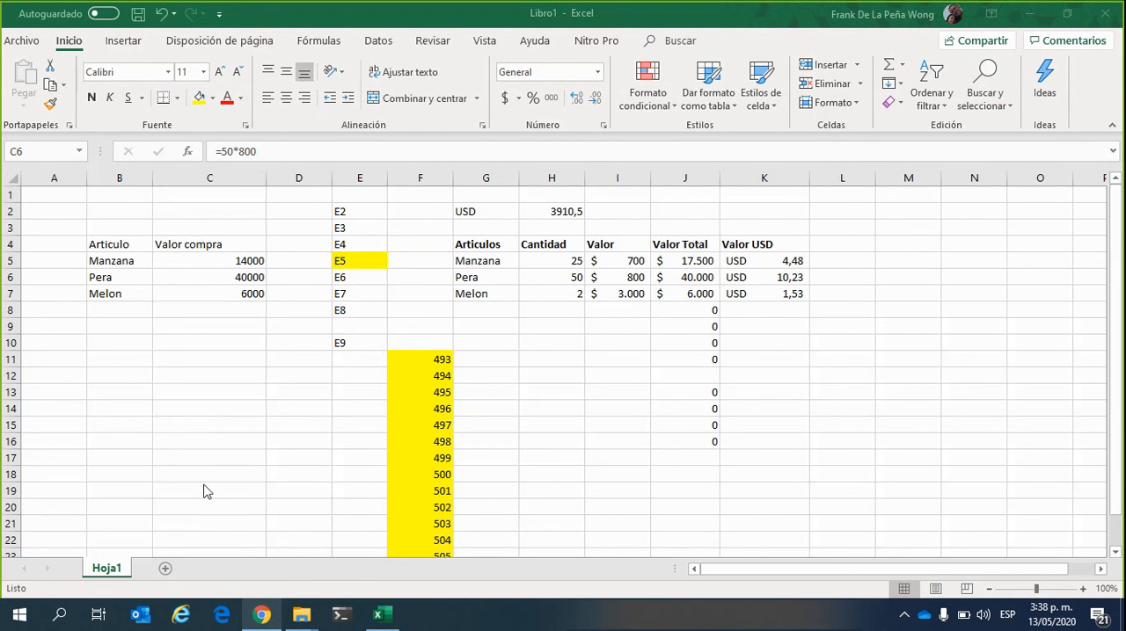
{"action": "left_click", "coordinate": [591, 350]}
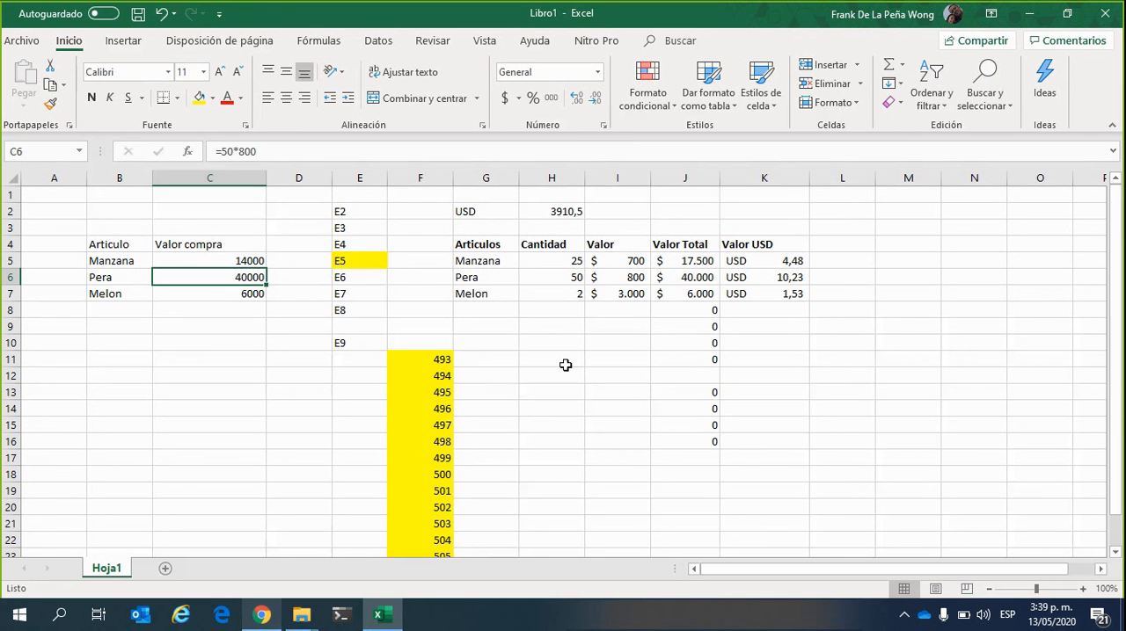
{"action": "left_click", "coordinate": [340, 371]}
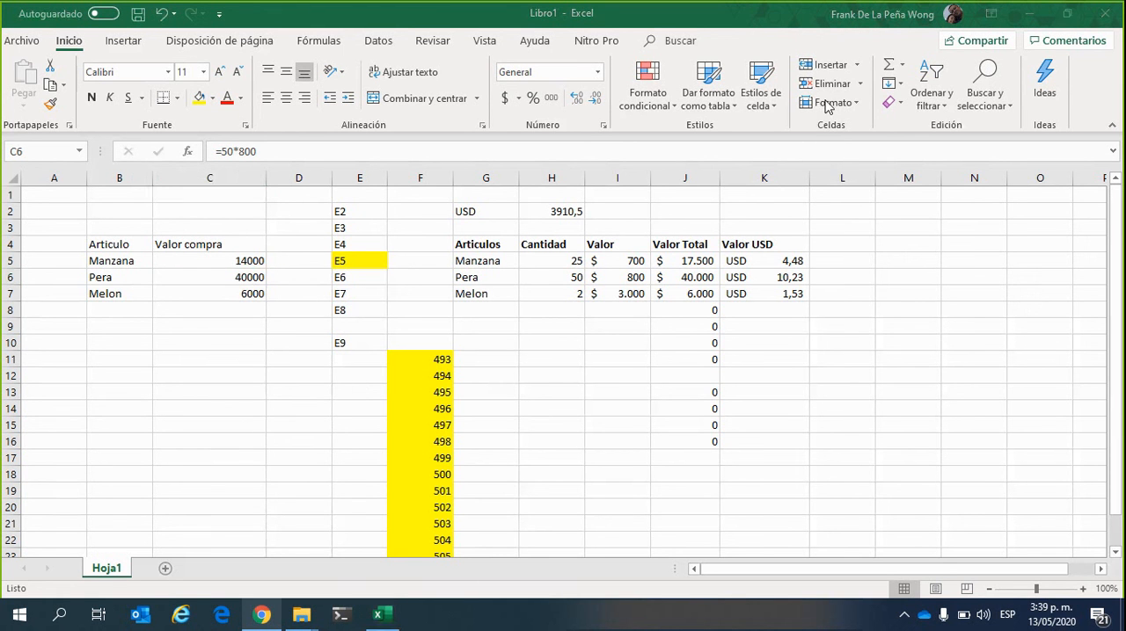